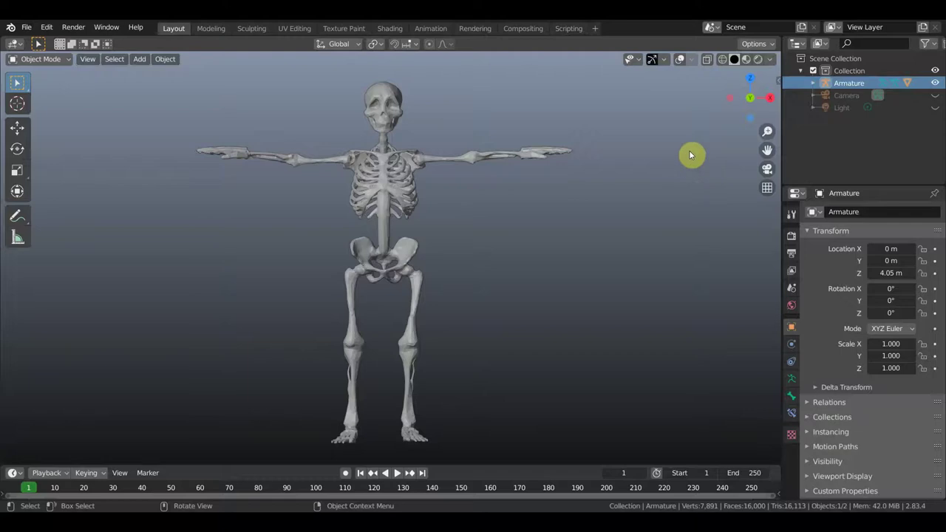
- Turn on viewport overlays to show the bones, recentre the front view, and switch the armature to Edit Mode
click(679, 59)
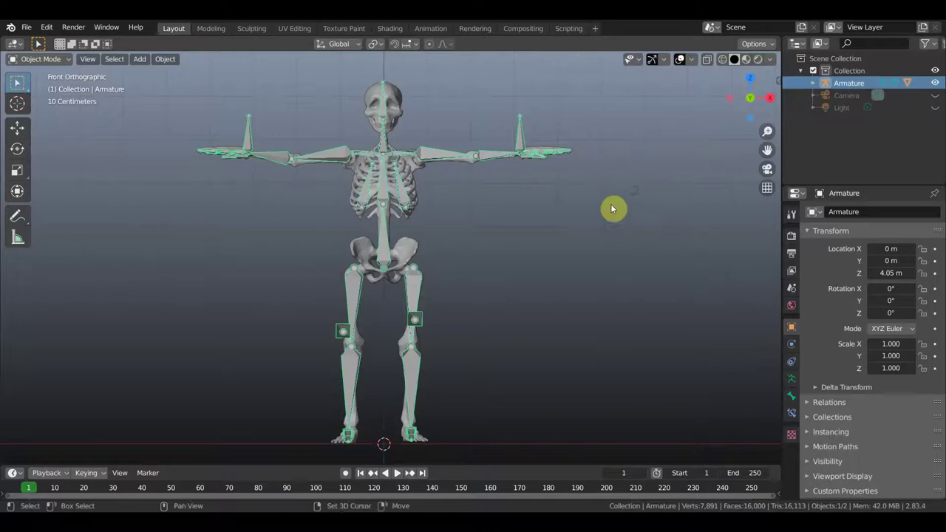
shift+middle_drag(630, 191, 585, 201)
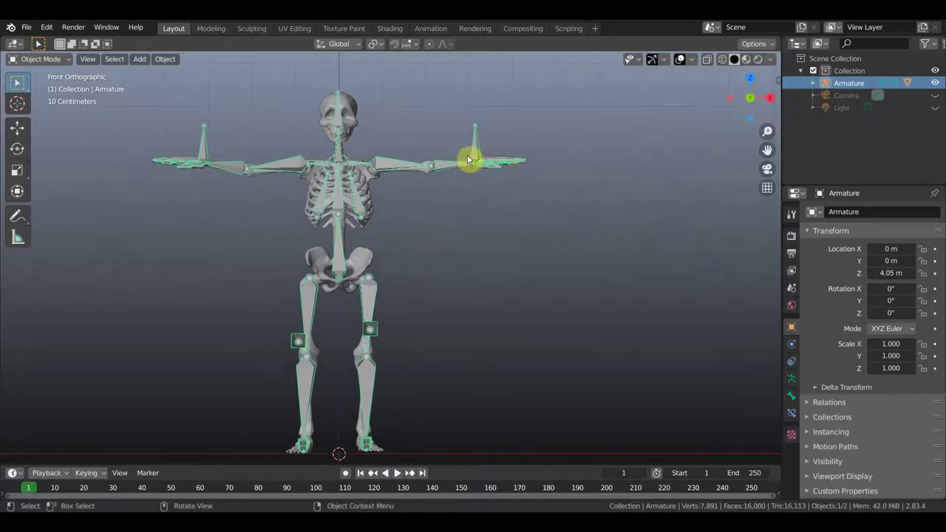
click(63, 60)
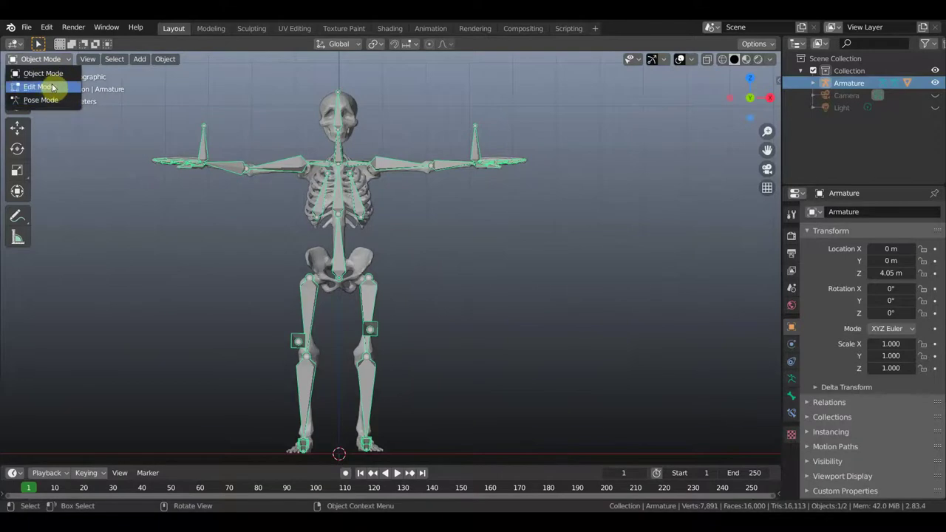
click(50, 87)
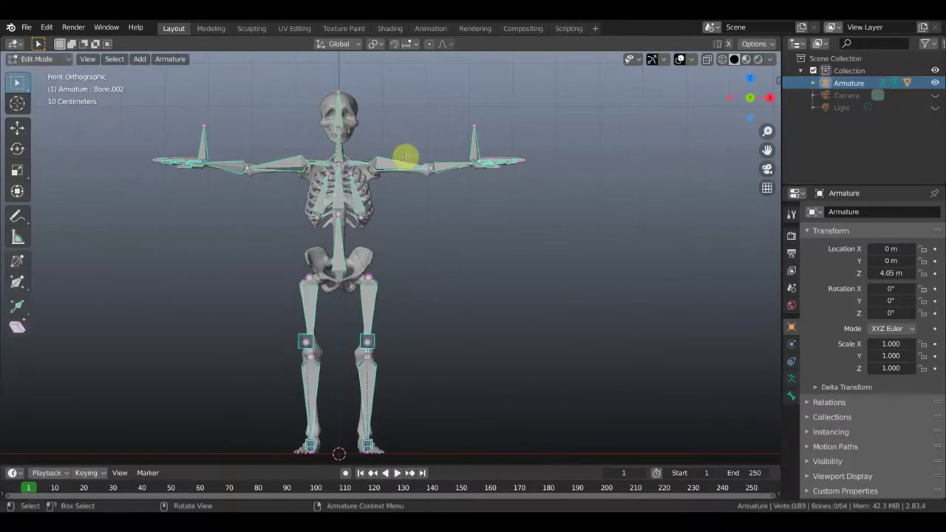
- Duplicate the upright hand bone, rotate the copy about 86°, and place it beside the right-side hand
click(479, 170)
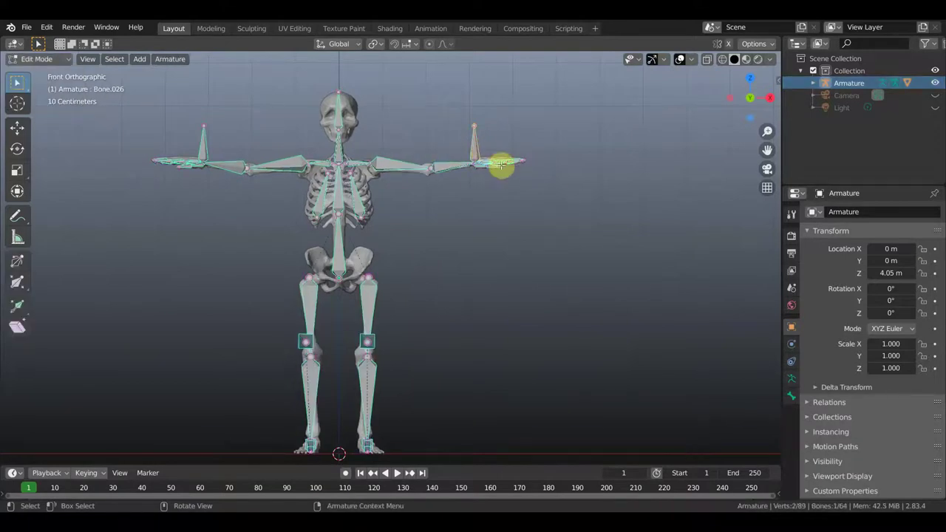
key(shift+d)
click(540, 181)
key(r)
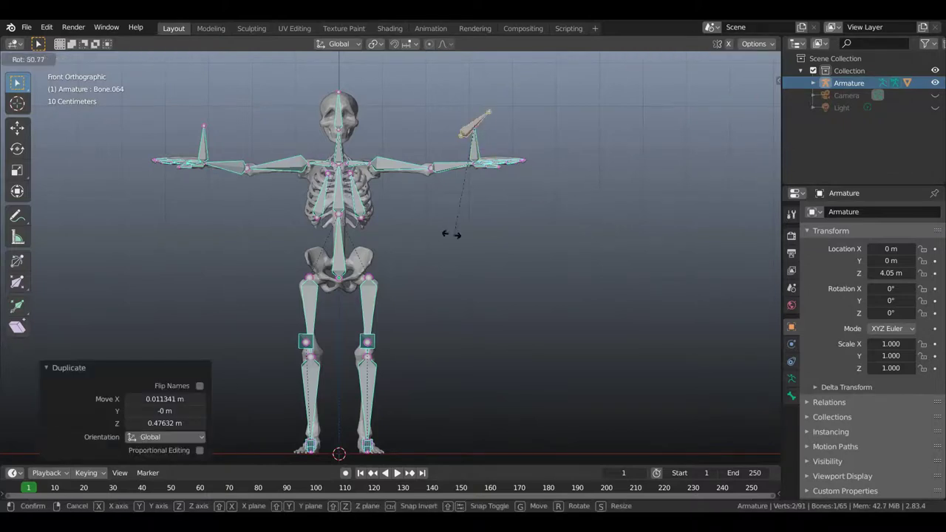
click(407, 202)
key(g)
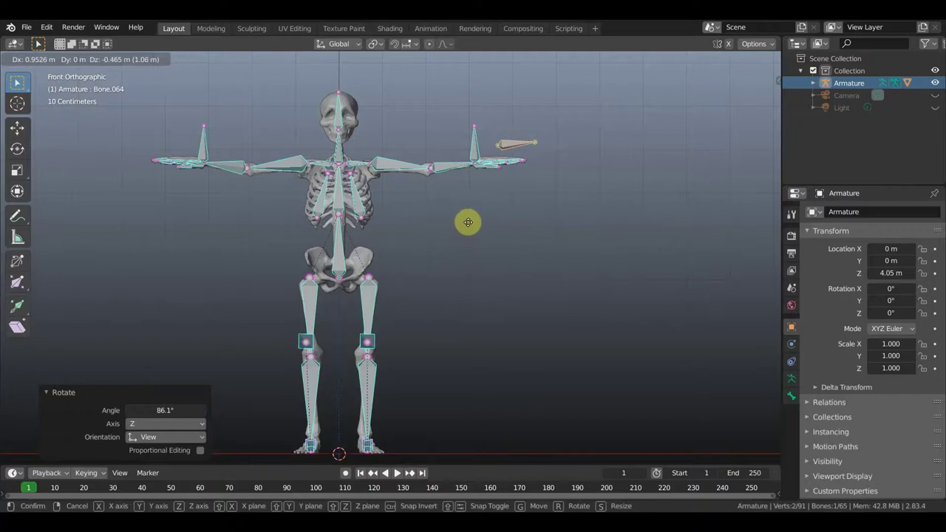
click(474, 220)
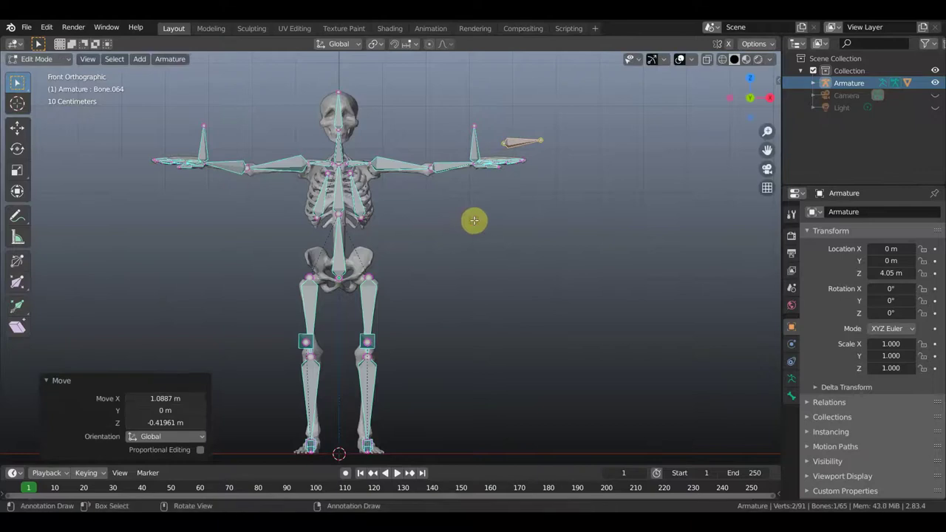
- Duplicate the new control bone in place as Bone.065
right_click(514, 145)
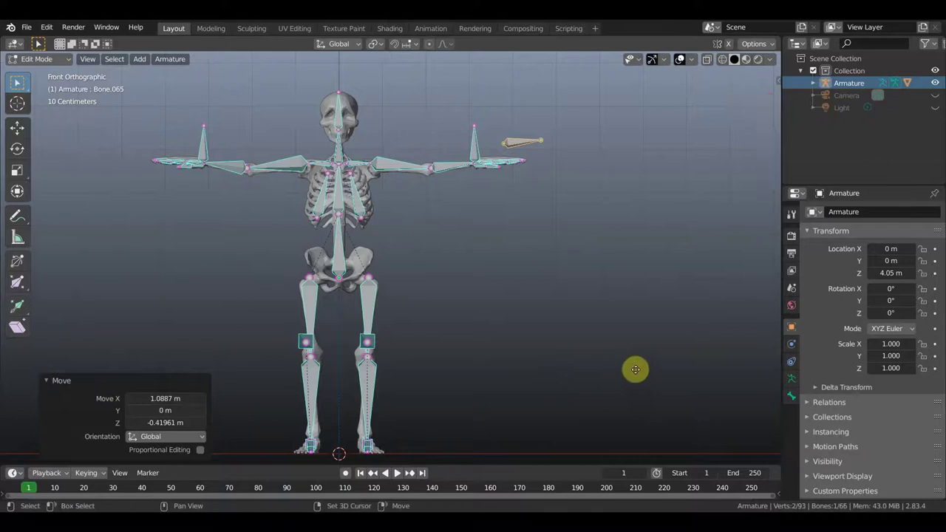
key(shift+d)
key(Escape)
right_click(533, 209)
mouse_move(466, 209)
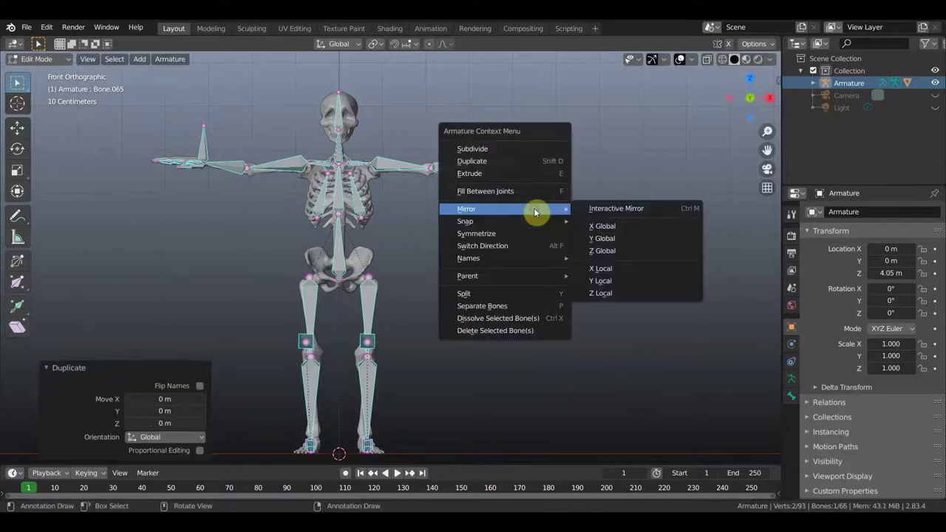
- Mirror Bone.065 across global X and move it −8.5056 m along X beside the left-side hand
click(624, 226)
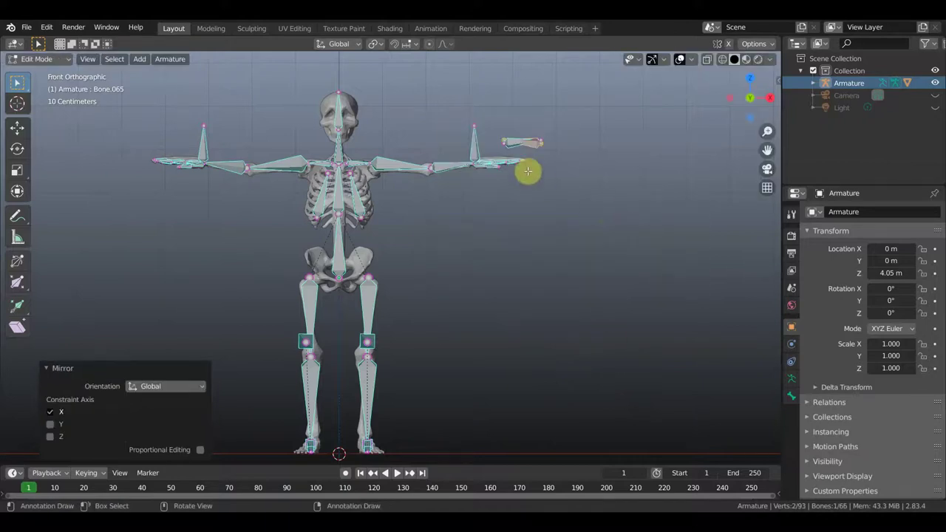
click(17, 127)
drag(570, 144, 205, 148)
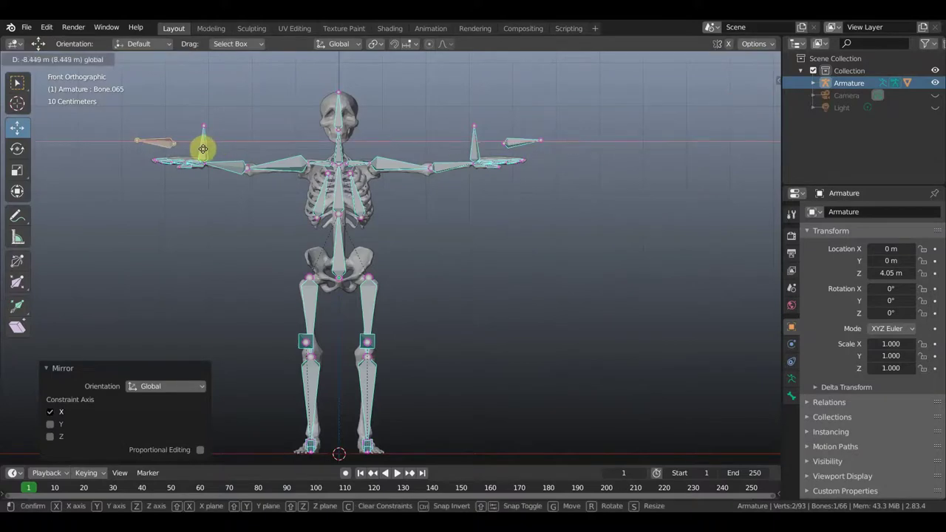
drag(200, 149, 200, 149)
mouse_move(240, 152)
middle_down()
mouse_move(254, 226)
mouse_move(243, 264)
mouse_move(262, 194)
mouse_move(249, 193)
mouse_move(237, 159)
middle_up()
- Enter Pose Mode, zoom in on the right-side hand, and show finger bone Bone.023's constraints
click(59, 58)
click(49, 101)
scroll(540, 215, up, 3)
shift+middle_drag(575, 227, 481, 279)
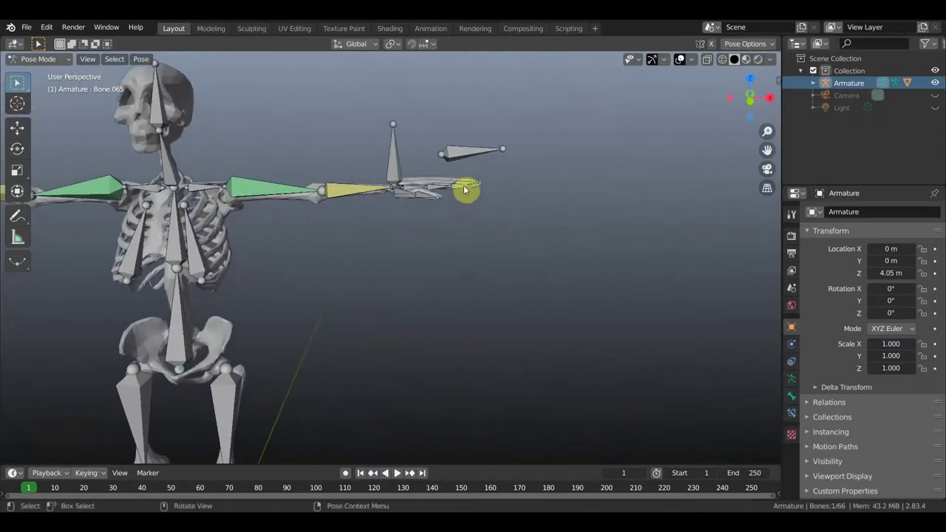
mouse_move(533, 213)
middle_down()
mouse_move(496, 228)
mouse_move(448, 211)
mouse_move(448, 289)
mouse_move(514, 288)
mouse_move(537, 222)
mouse_move(535, 272)
mouse_move(530, 261)
mouse_move(547, 249)
mouse_move(425, 198)
middle_up()
scroll(517, 236, up, 3)
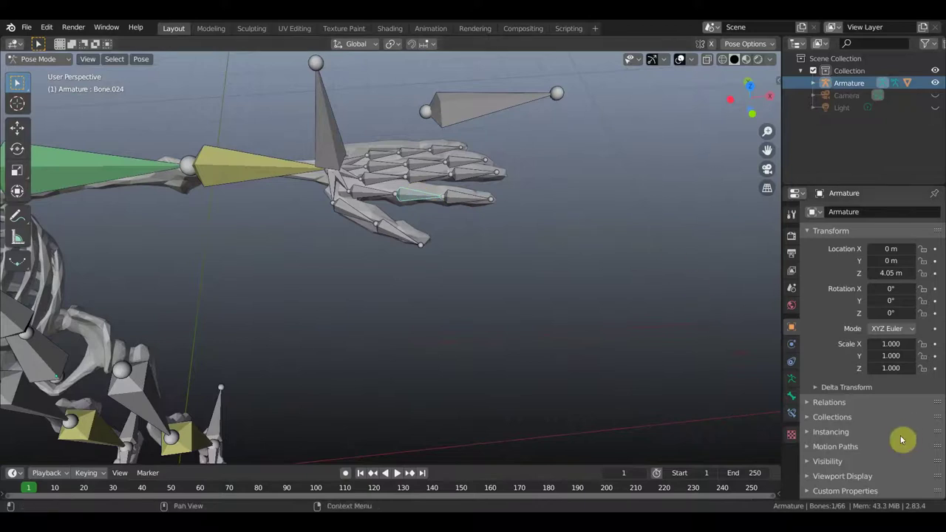
click(461, 200)
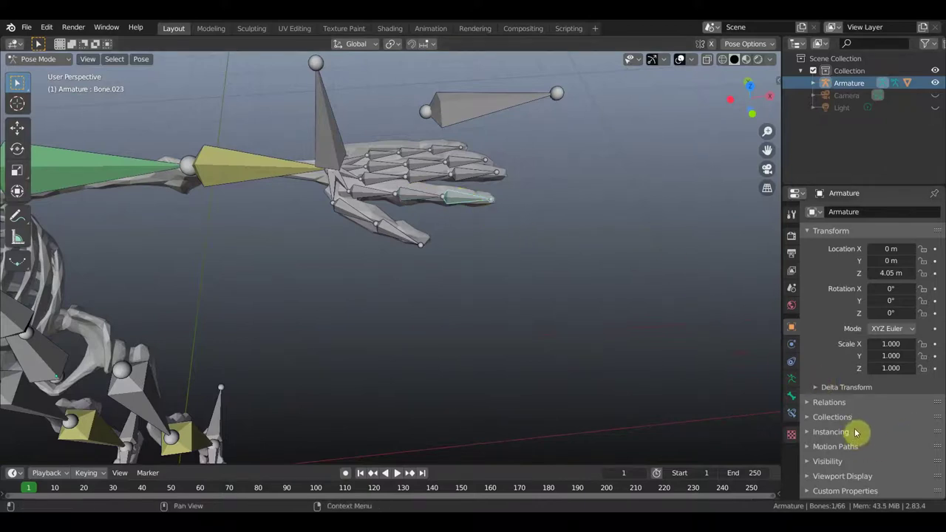
click(793, 415)
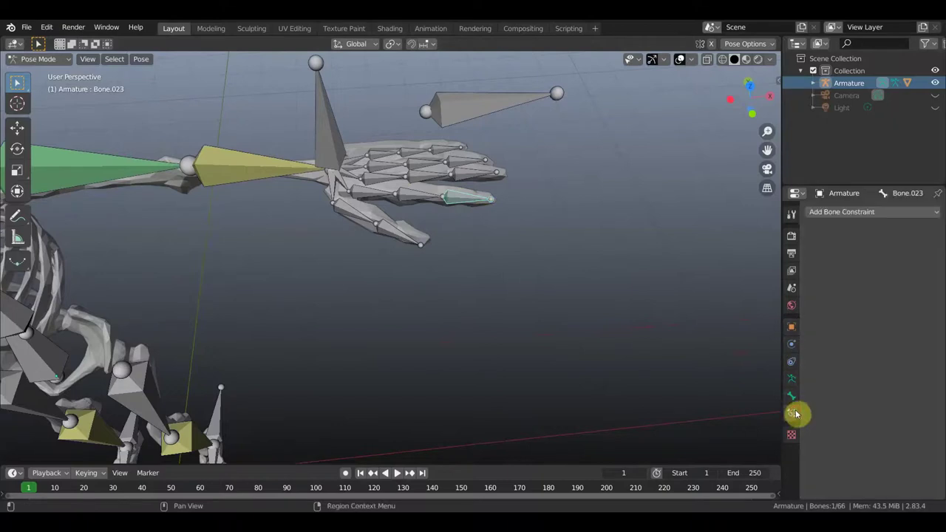
- Add a Copy Rotation constraint to Bone.023 targeting the Armature's Bone.064
click(855, 212)
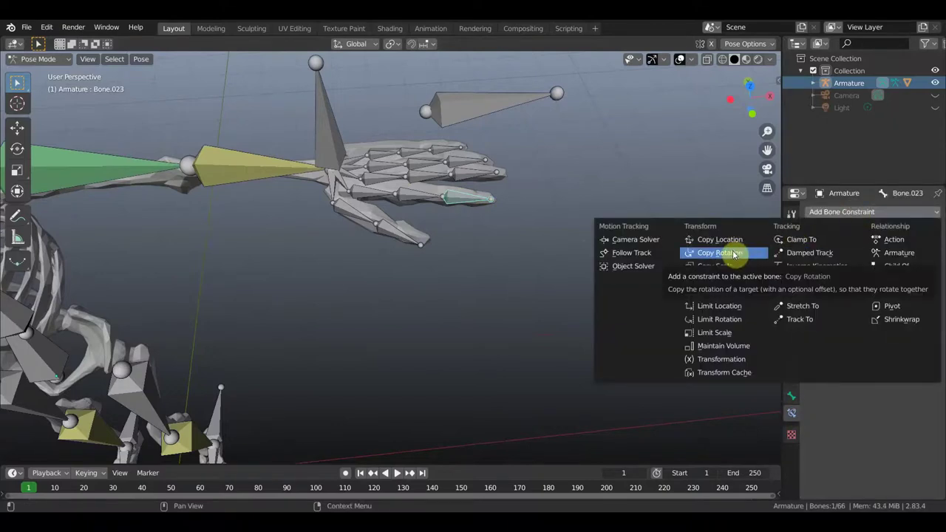
click(734, 255)
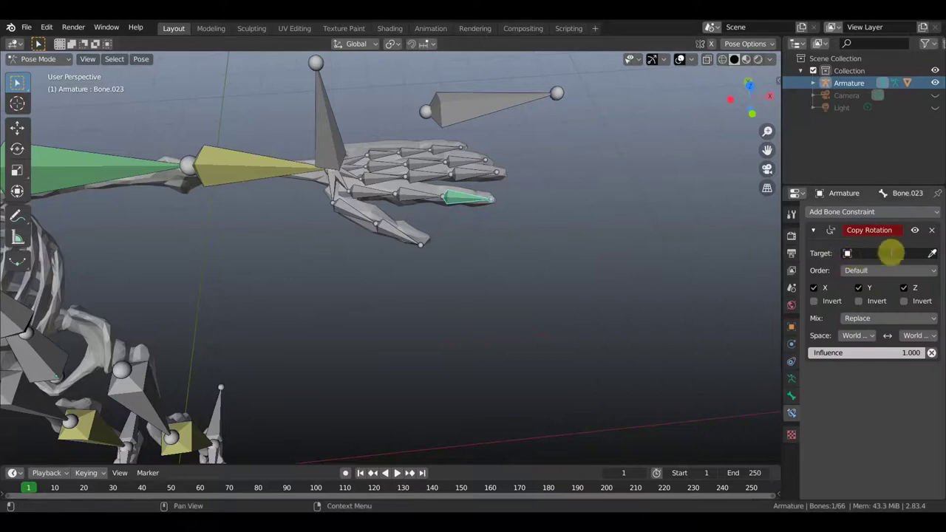
click(869, 253)
click(850, 272)
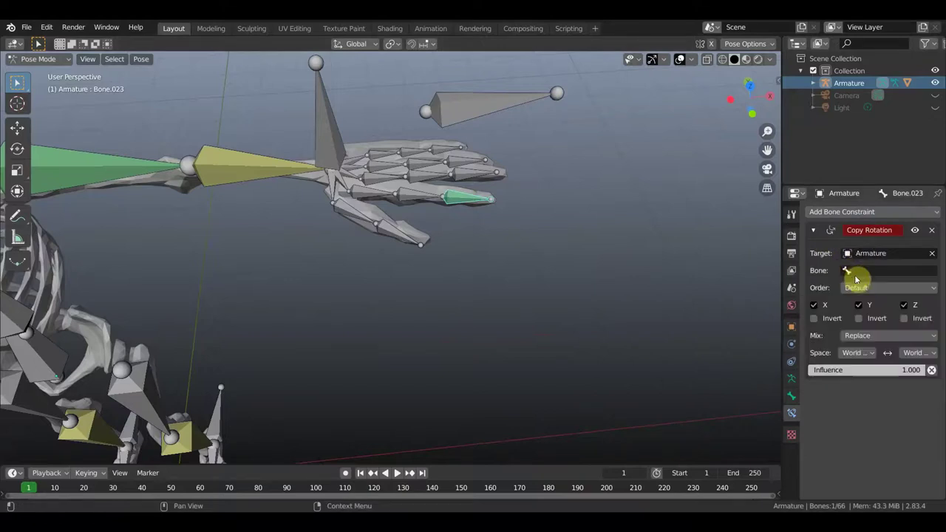
click(917, 269)
scroll(853, 353, down, 8)
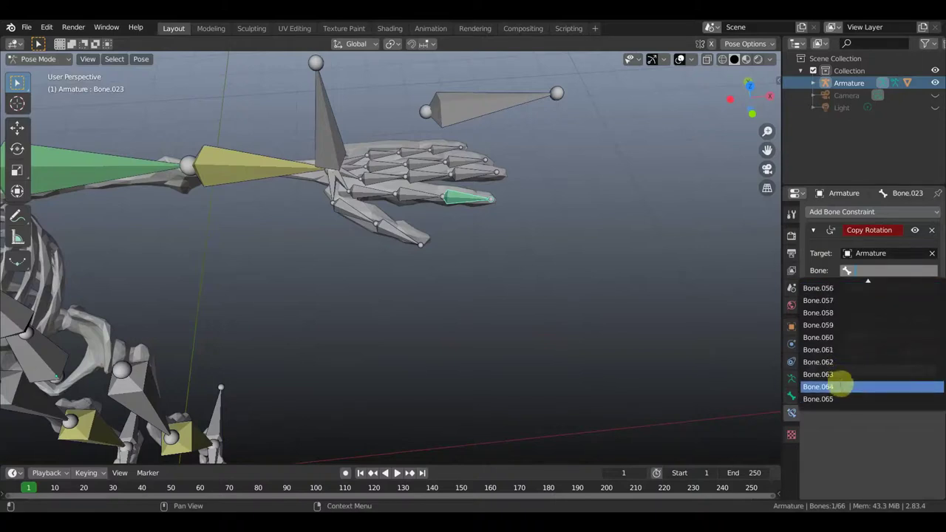
click(830, 386)
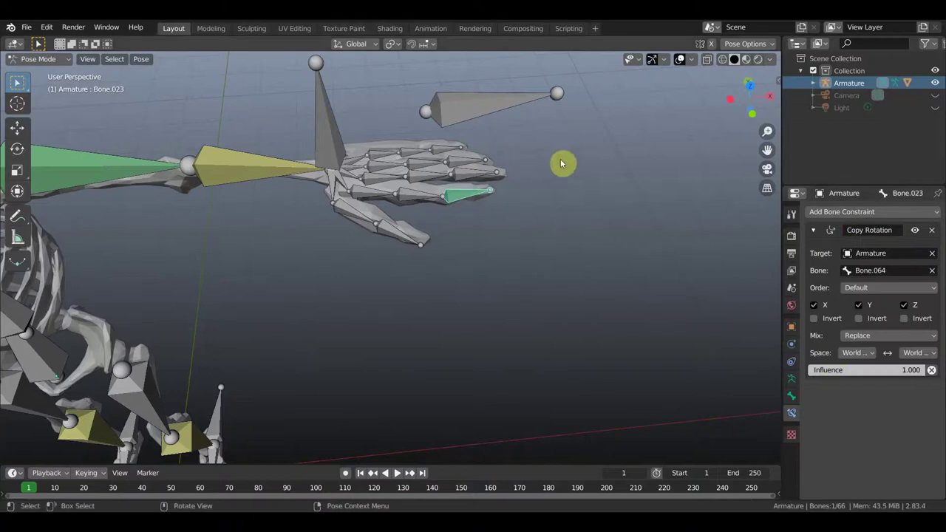
- Test-rotate control bone Bone.064 slightly and pick finger bone Bone.024
middle_drag(569, 188, 570, 167)
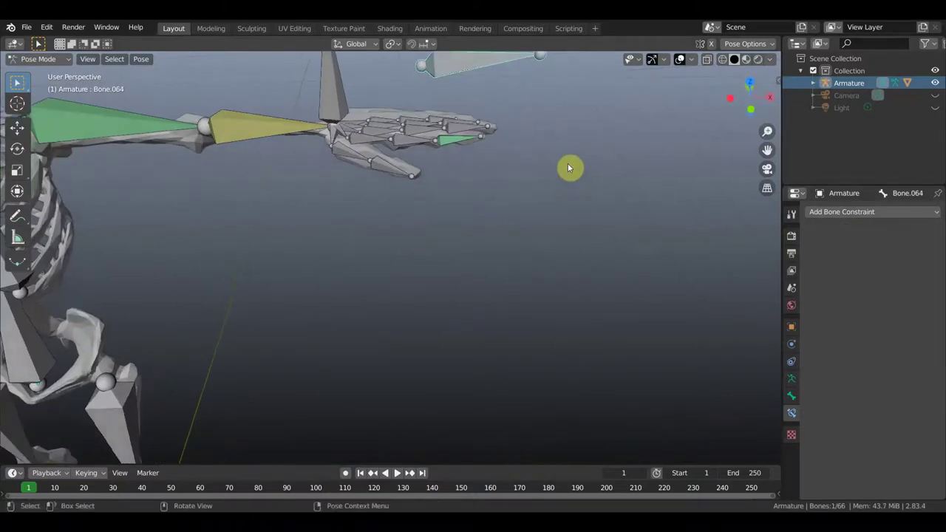
mouse_move(577, 230)
shift+middle_down()
mouse_move(566, 277)
mouse_move(566, 268)
mouse_move(591, 283)
shift+middle_up()
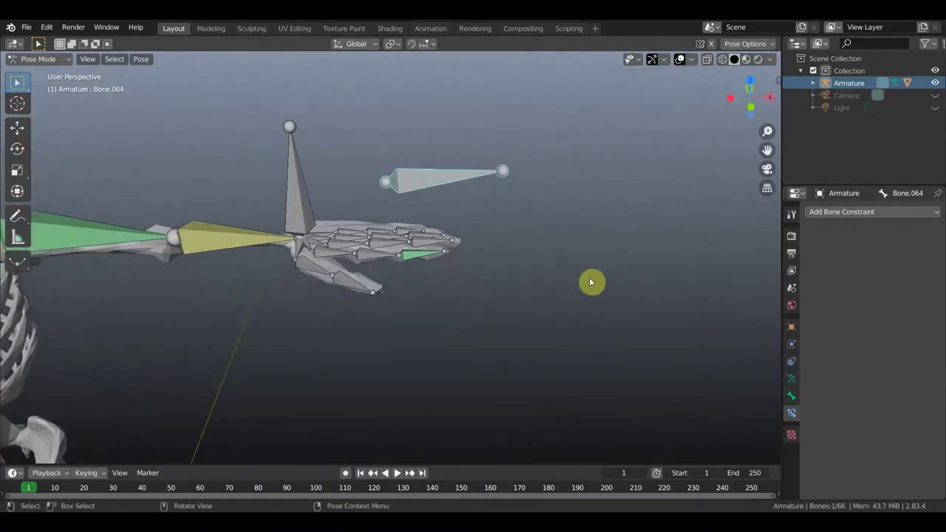
key(r)
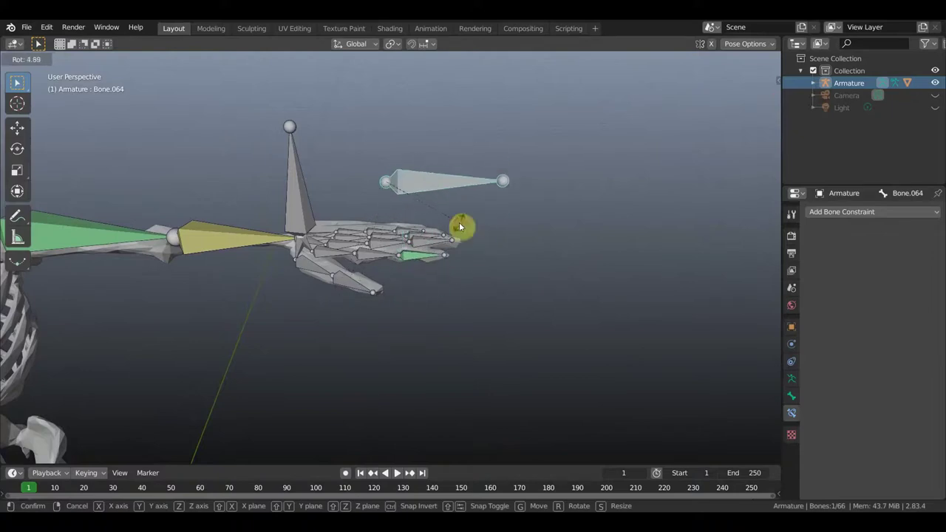
click(456, 224)
click(382, 259)
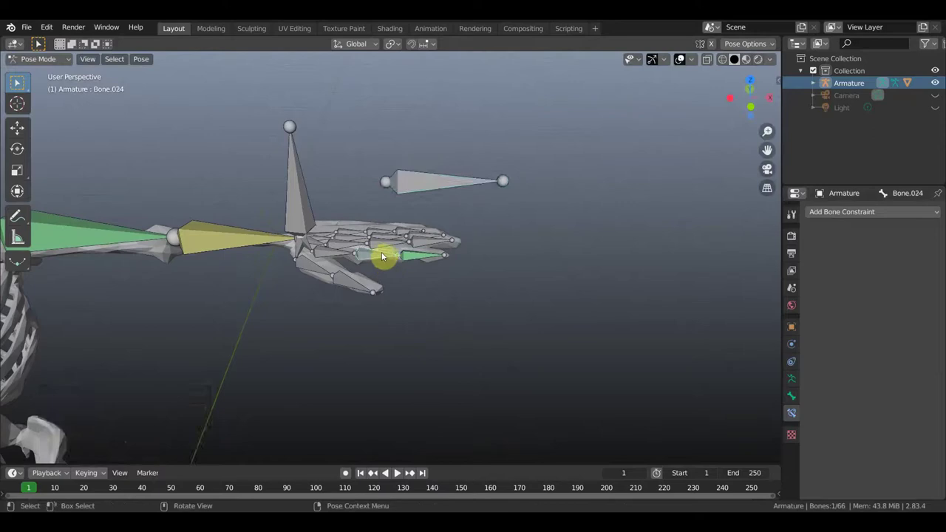
- Add a Copy Rotation constraint to Bone.024 targeting the Armature's Bone.064
click(858, 212)
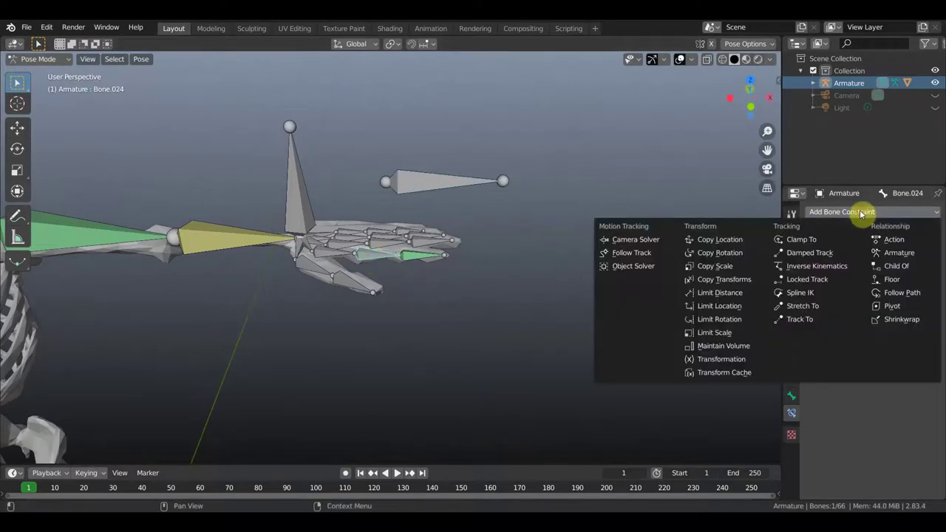
click(723, 253)
click(890, 253)
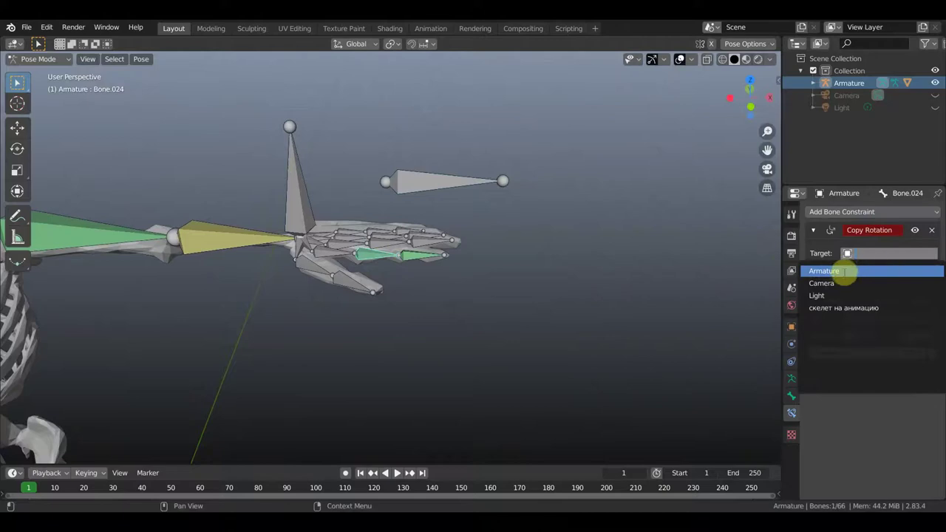
click(847, 272)
click(864, 271)
scroll(872, 359, down, 10)
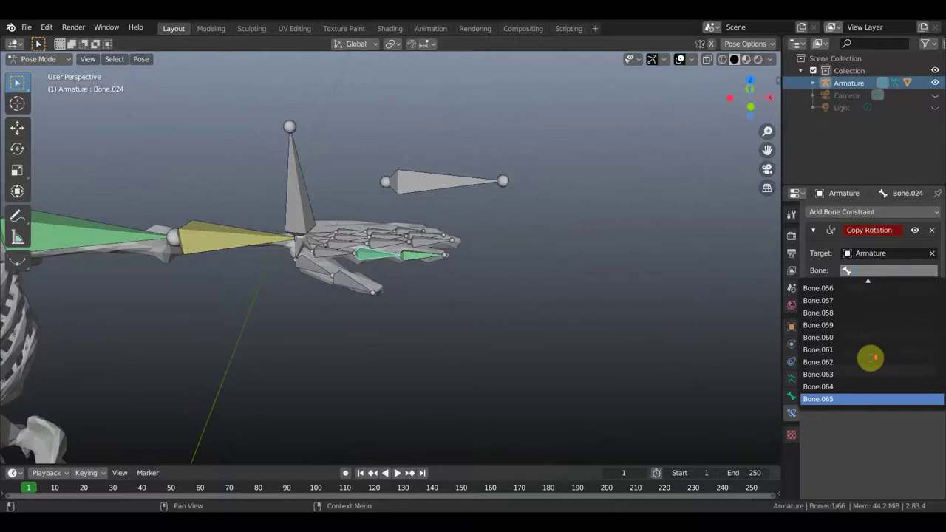
click(838, 385)
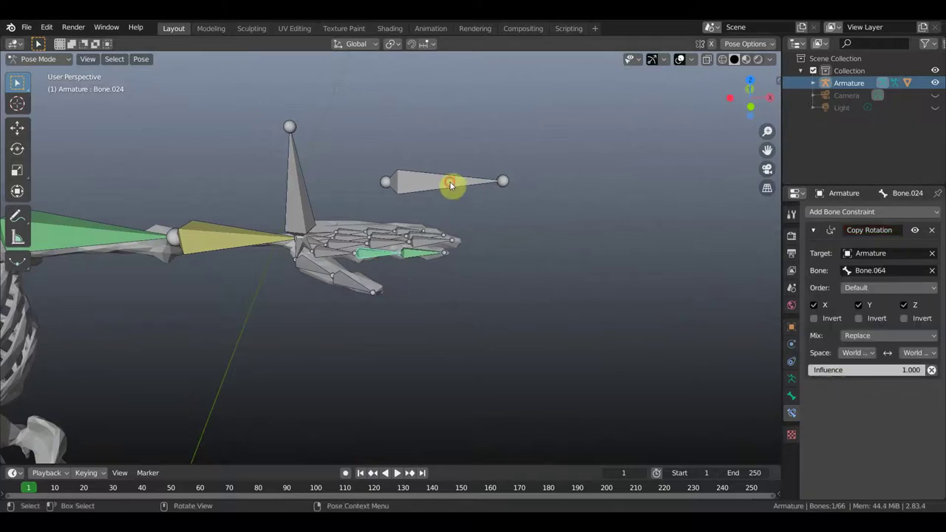
- Test-rotate Bone.064 to check the fingers follow, then select Bone.023
click(540, 218)
key(r)
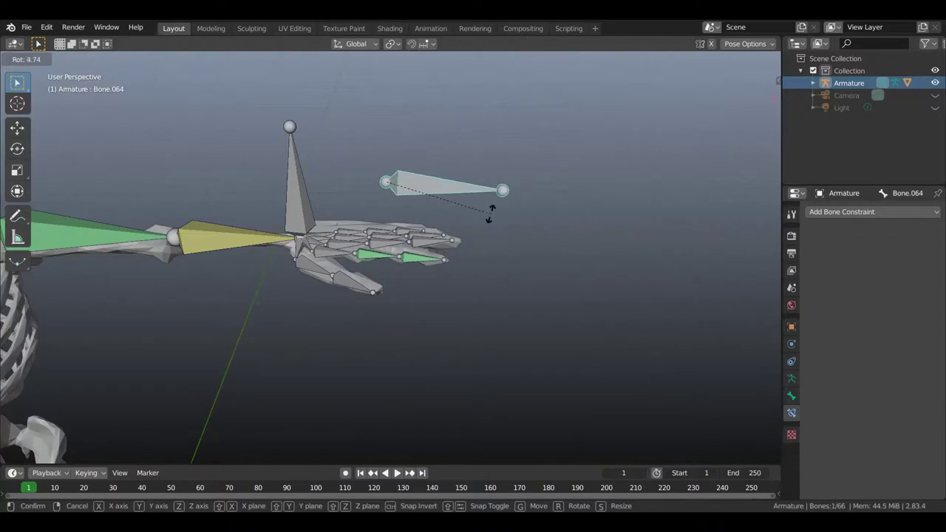
click(487, 211)
click(416, 259)
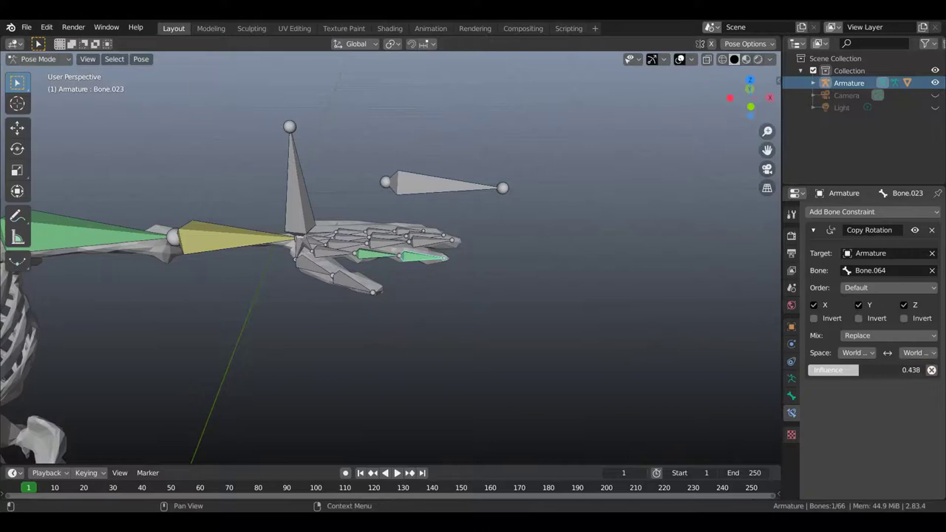
- Set Bone.023's Copy Rotation order to XYZ Euler and test-rotate Bone.064
click(900, 288)
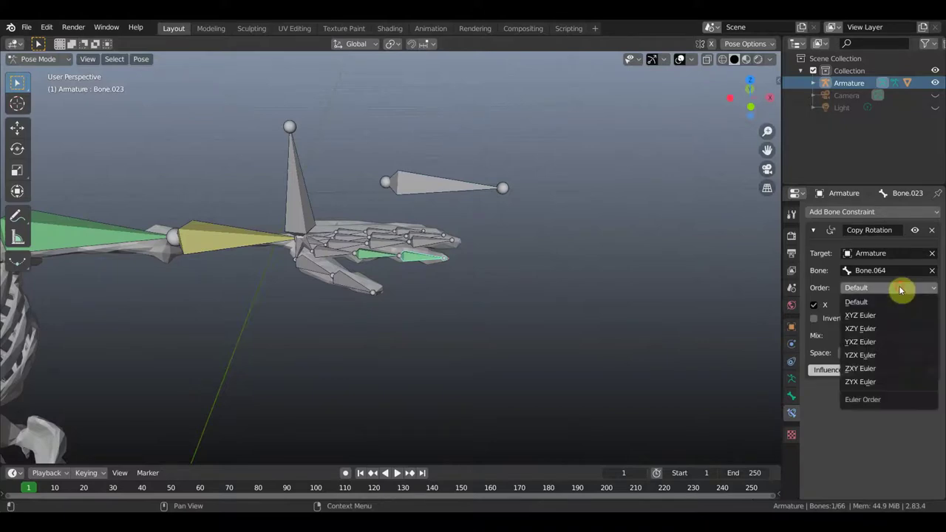
click(866, 318)
click(449, 188)
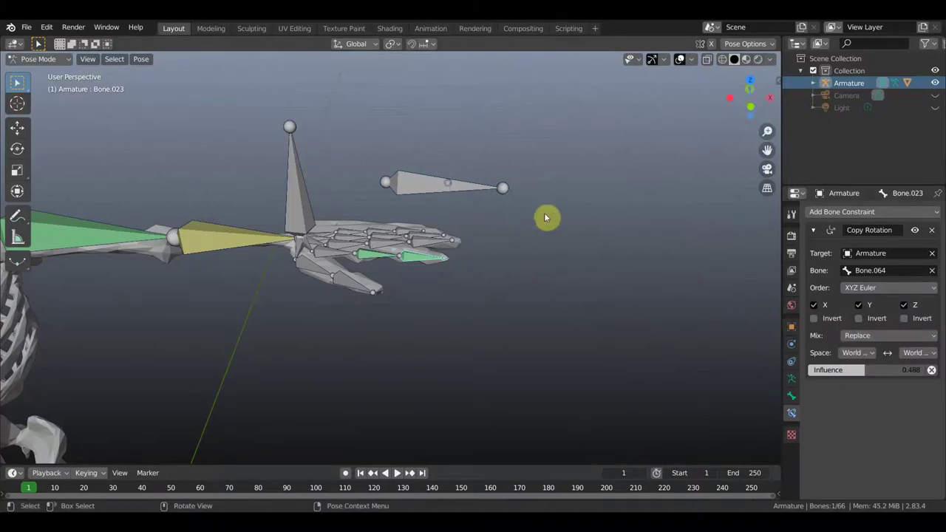
key(r)
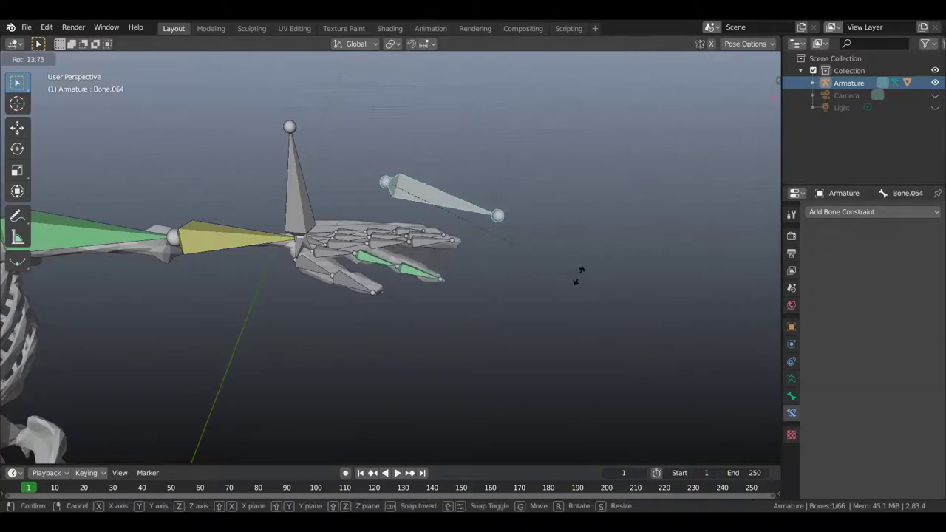
click(611, 230)
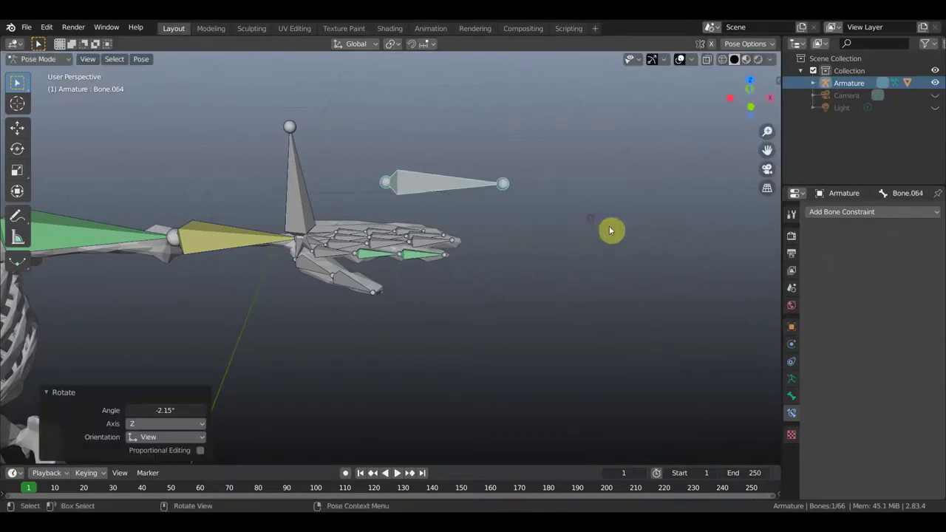
- Set both owner and target space of Bone.023's constraint to Local Space
click(844, 212)
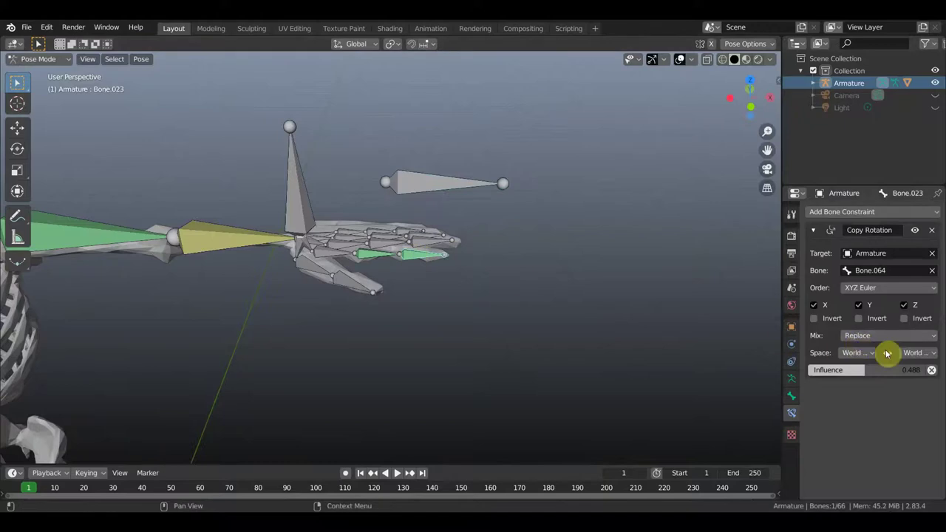
click(872, 353)
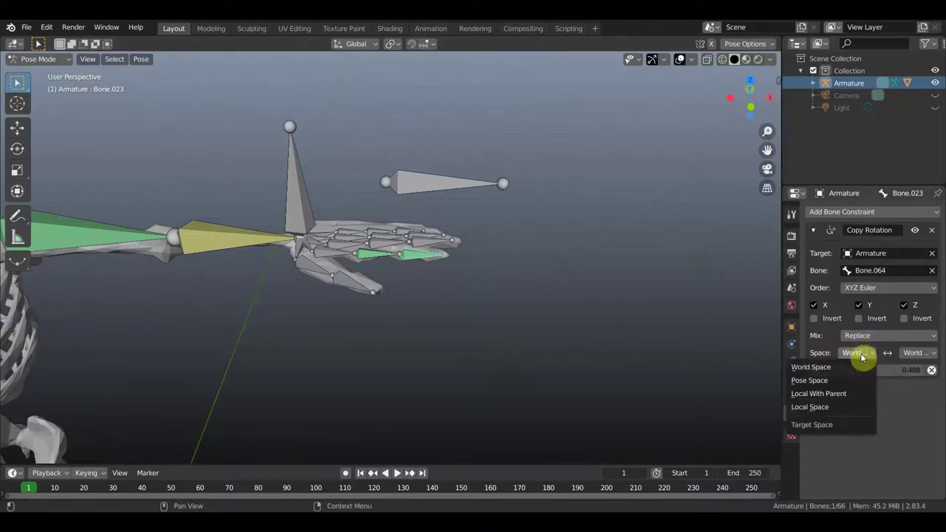
click(849, 405)
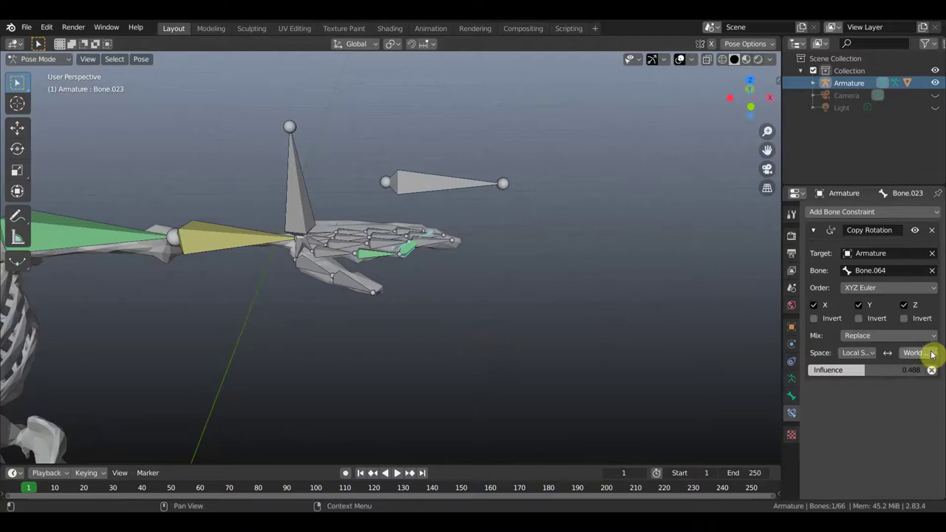
click(932, 354)
click(855, 405)
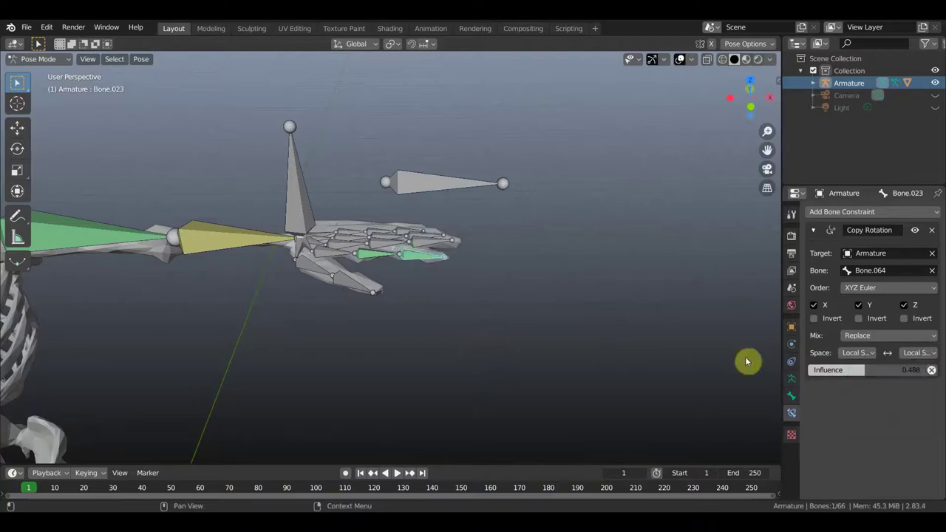
click(471, 195)
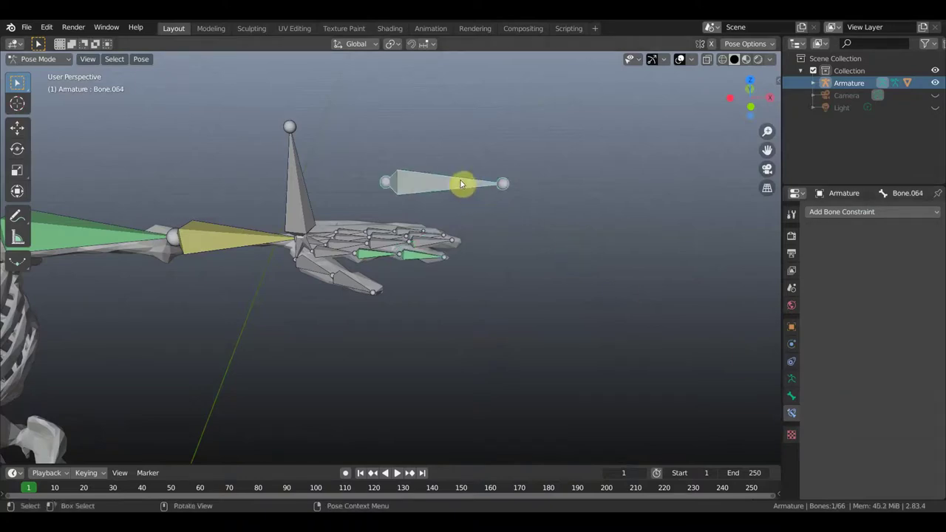
key(r)
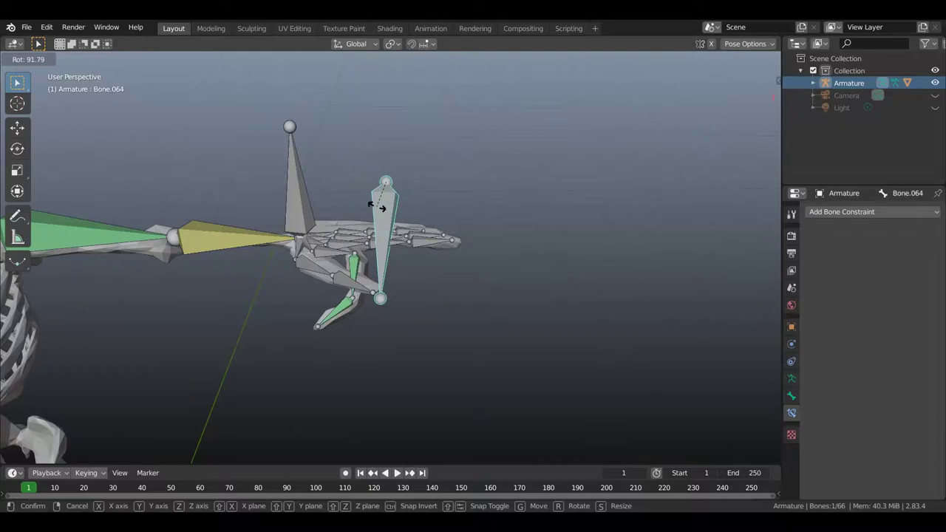
click(402, 186)
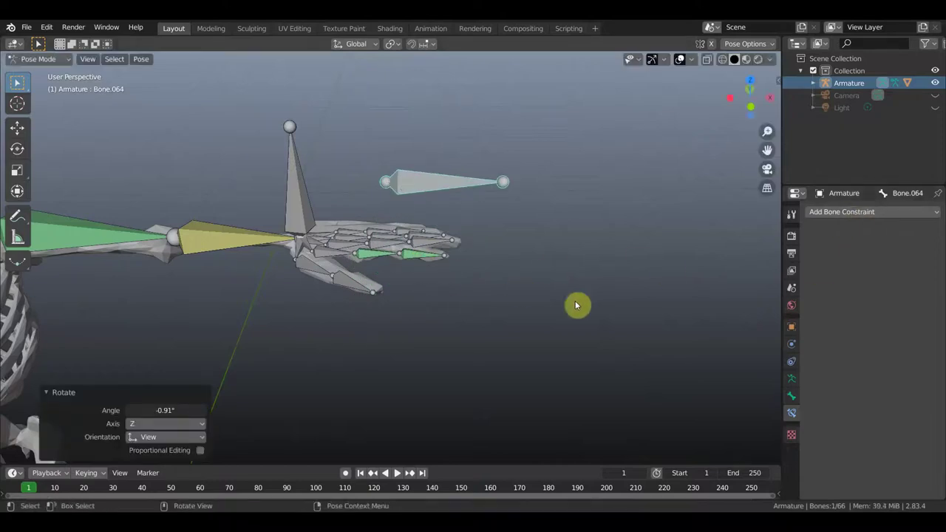
key(ctrl+z)
- Switch Bone.023's constraint spaces back to World Space and test-rotate Bone.064
click(875, 353)
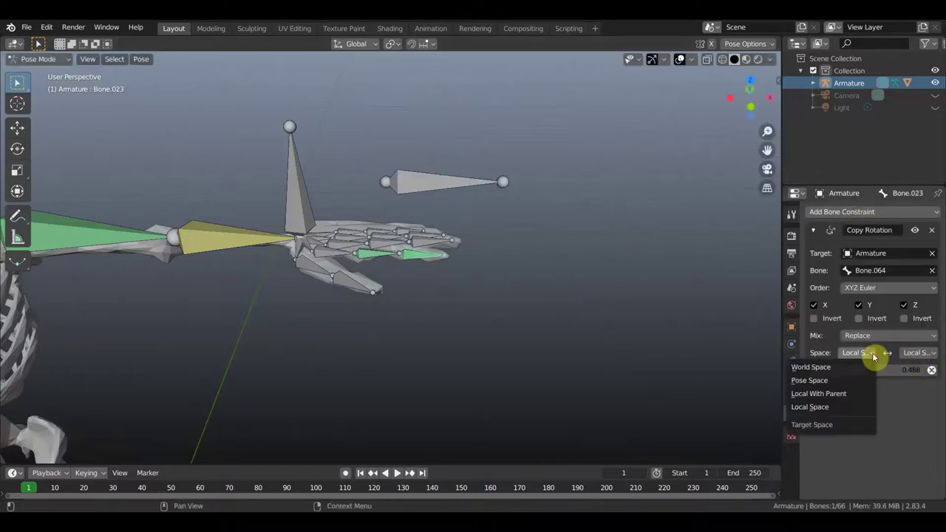
click(868, 369)
click(917, 353)
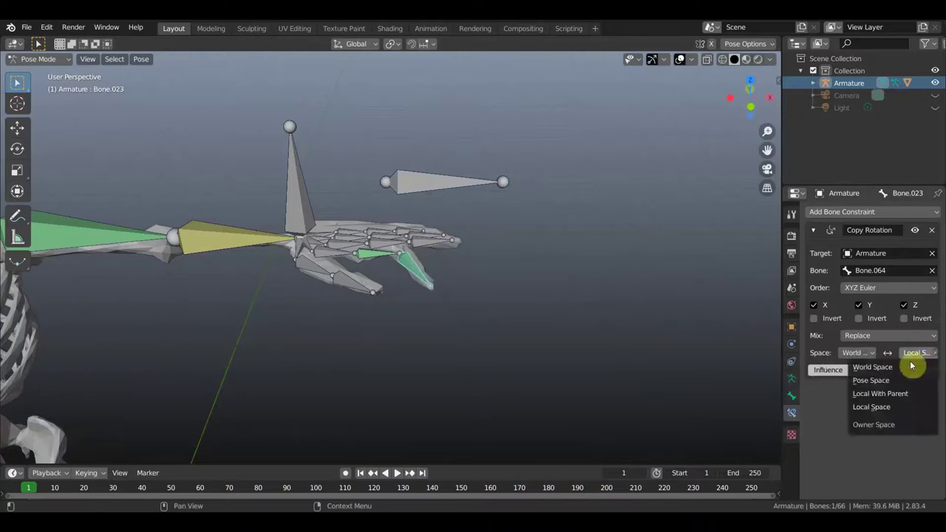
click(890, 365)
click(456, 194)
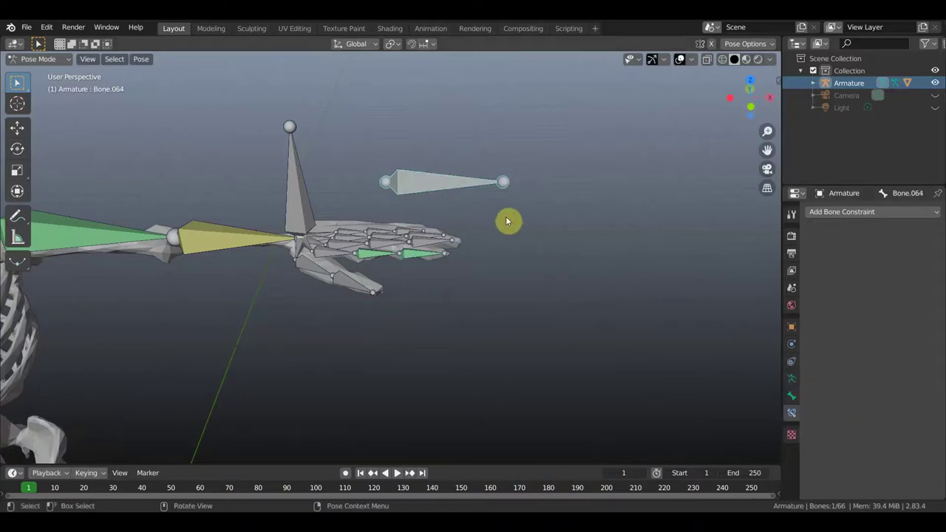
key(r)
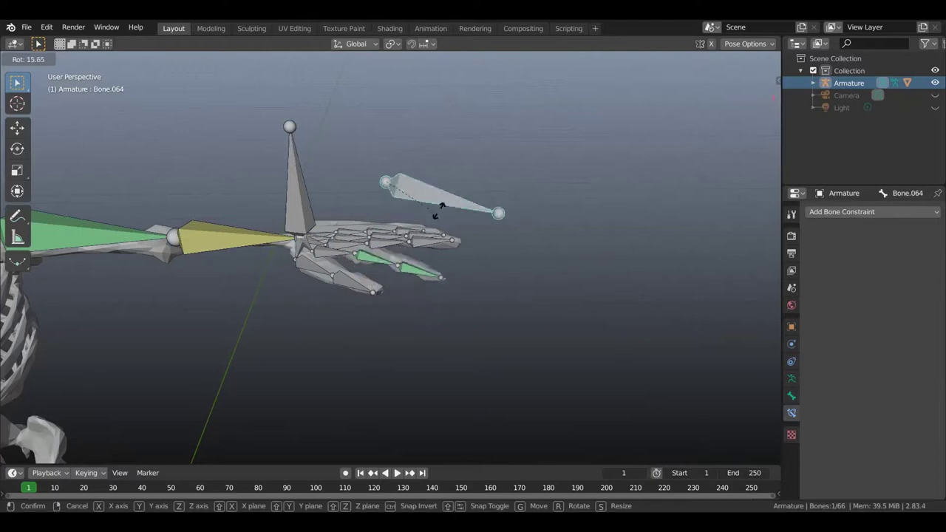
click(439, 202)
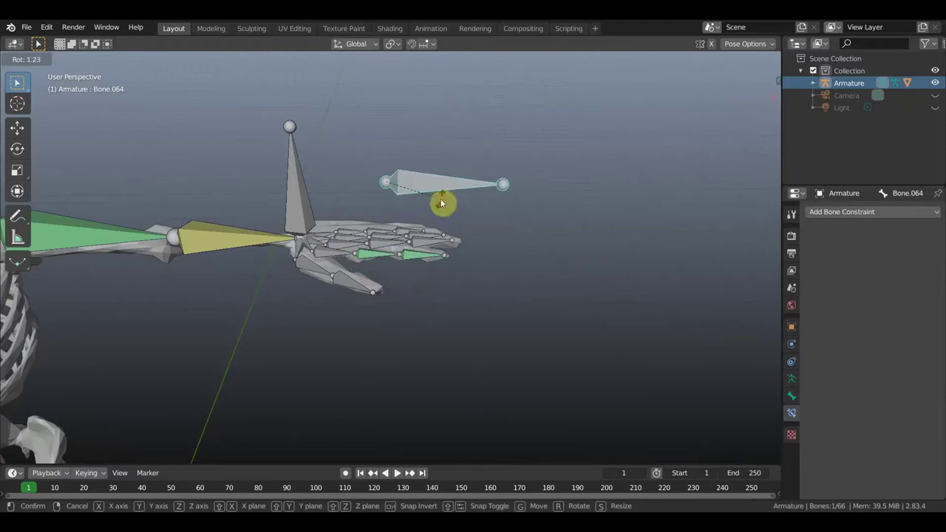
- Set Bone.024's owner and target spaces to Local Space and test-rotate Bone.064
shift+click(376, 257)
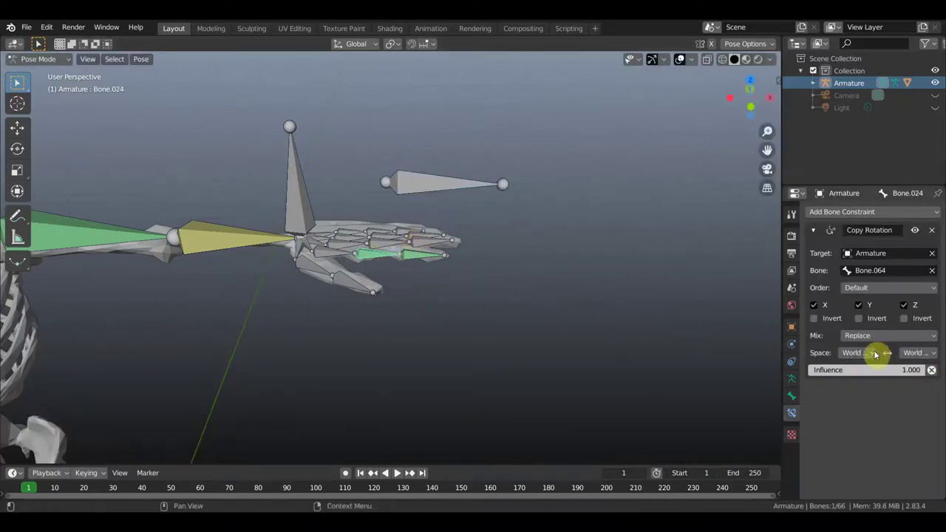
click(875, 353)
click(836, 407)
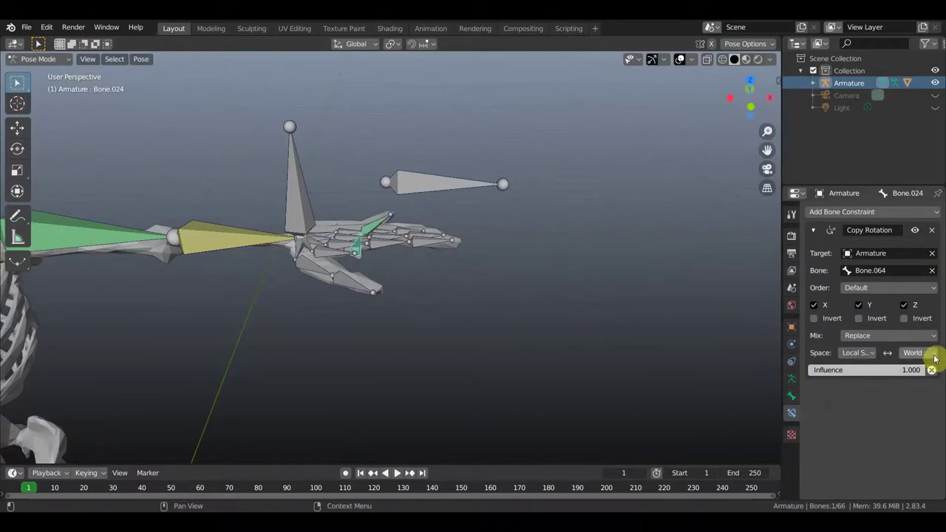
click(927, 353)
click(893, 407)
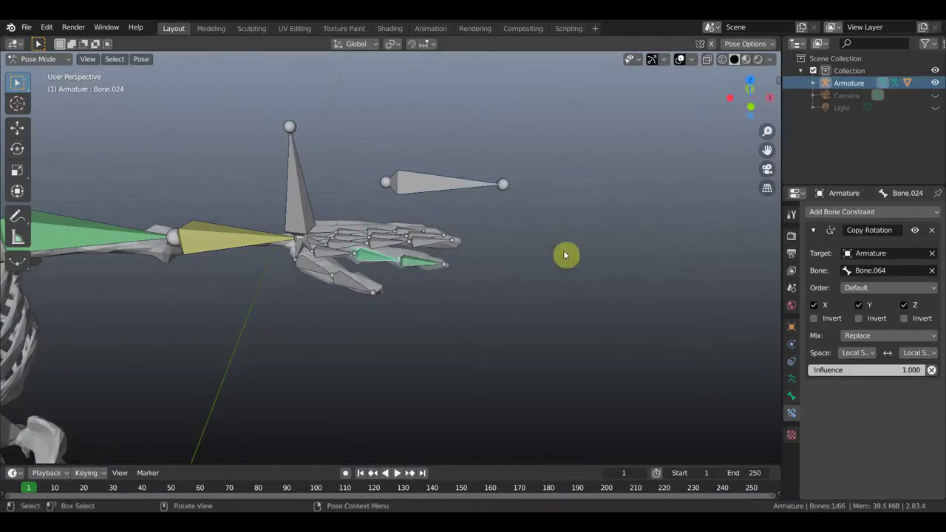
click(444, 184)
key(r)
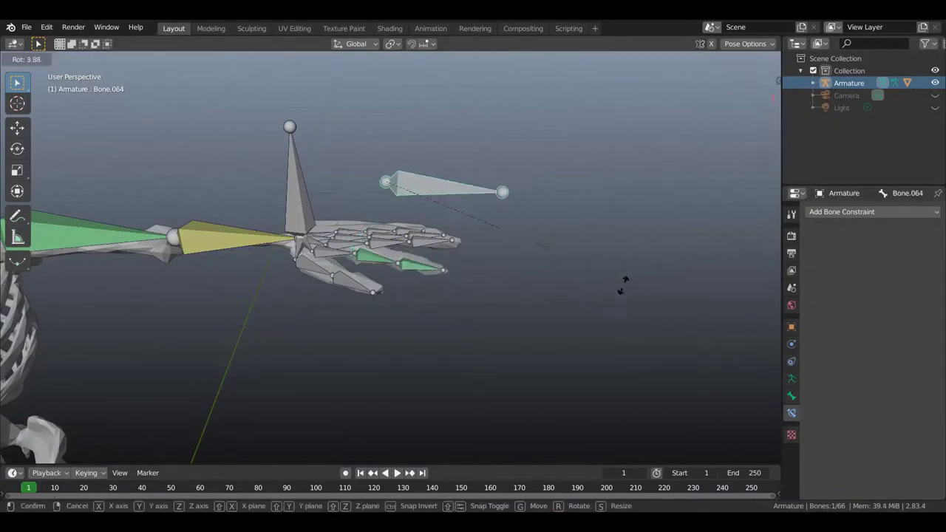
click(456, 200)
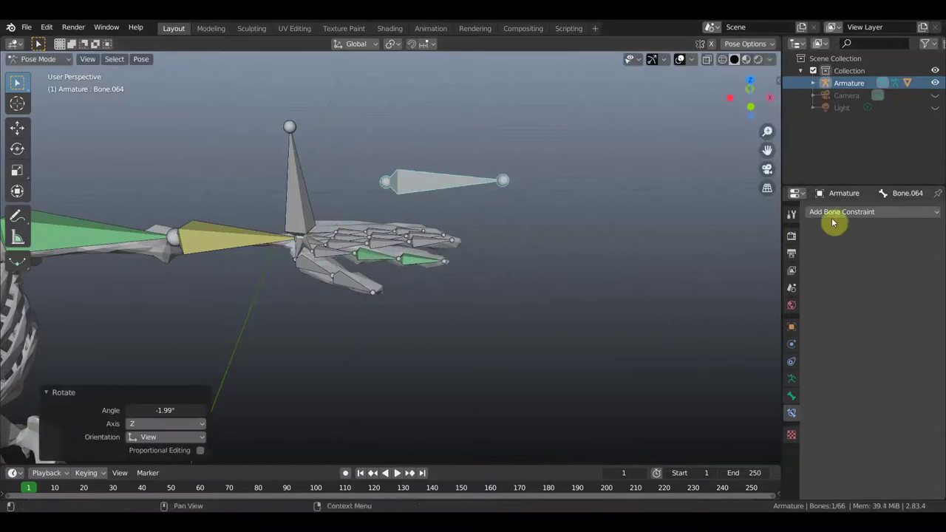
- Reset the Copy Rotation constraint to World Space on both sides and Default rotation order
click(845, 215)
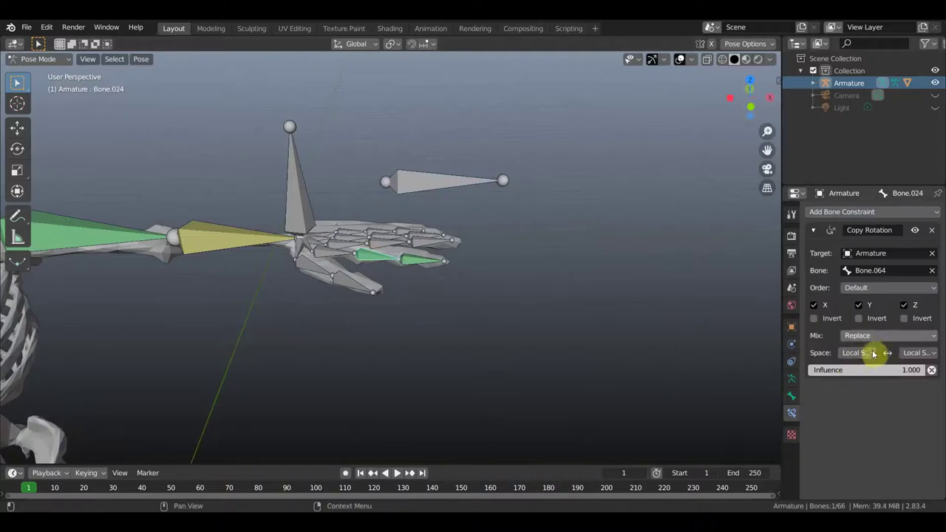
click(858, 354)
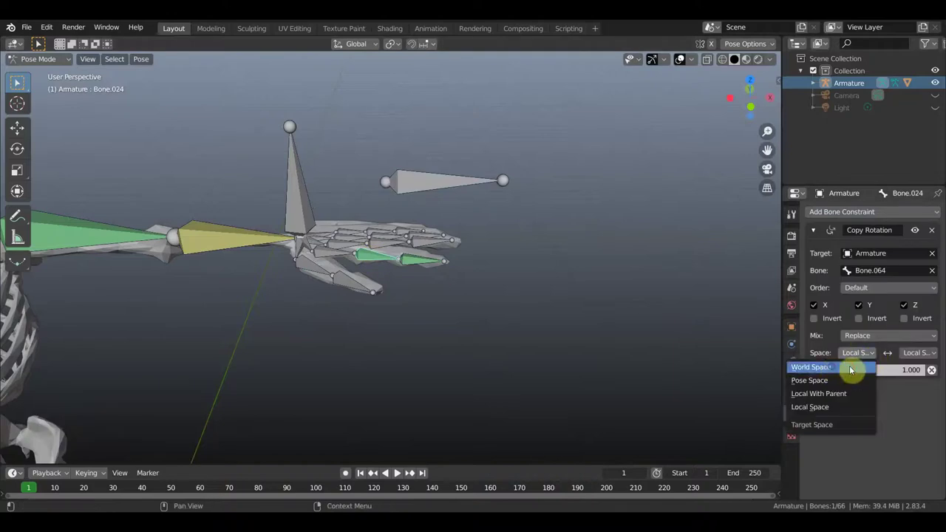
click(846, 366)
click(922, 354)
click(898, 368)
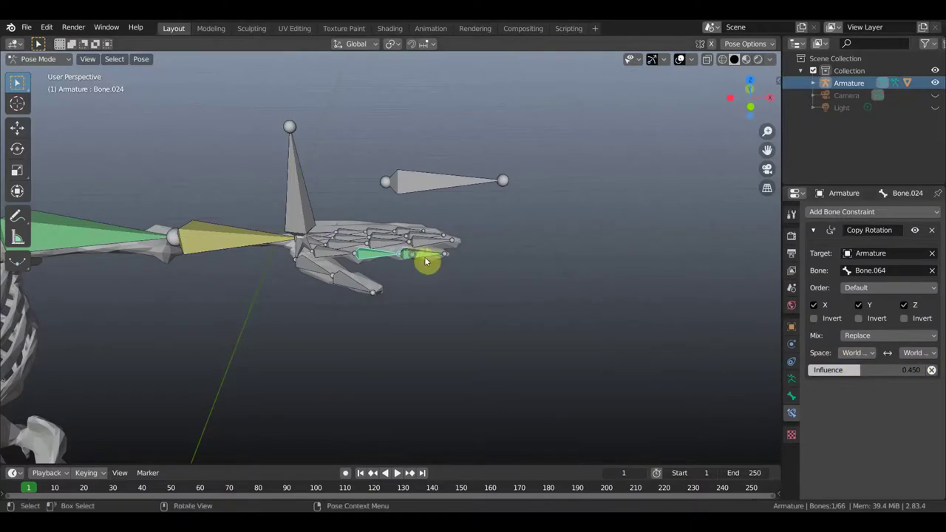
click(895, 289)
click(870, 302)
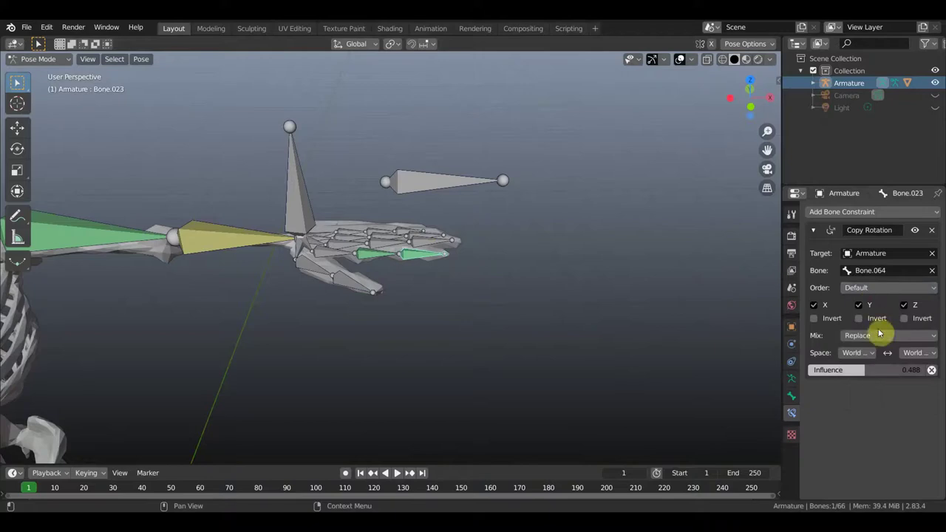
click(857, 352)
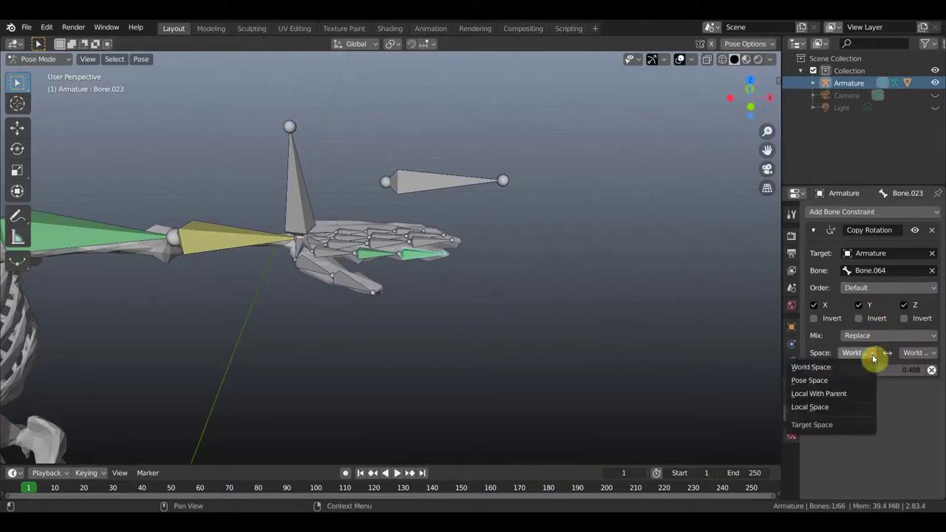
click(838, 373)
click(933, 354)
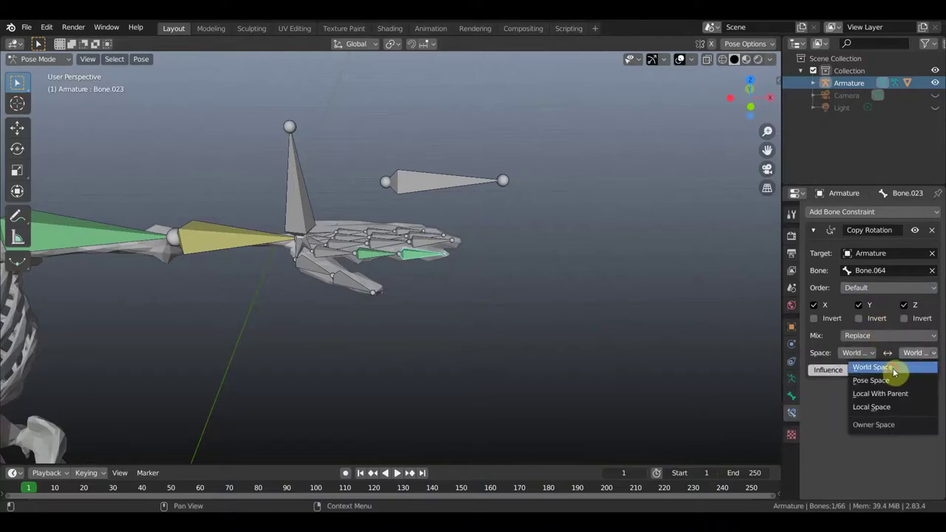
click(893, 370)
- Set both constraint spaces to Local Space and rotate Bone.064 by about 2.98°
click(874, 354)
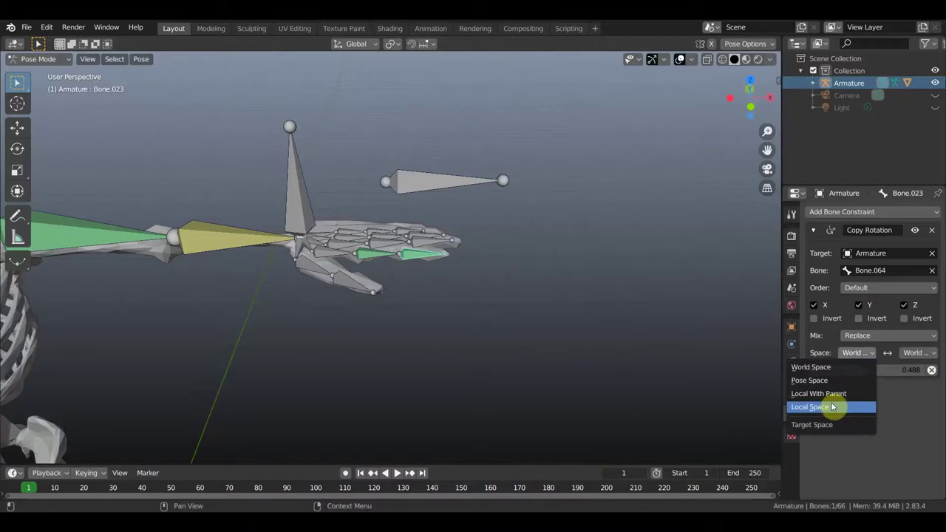
click(833, 405)
click(932, 354)
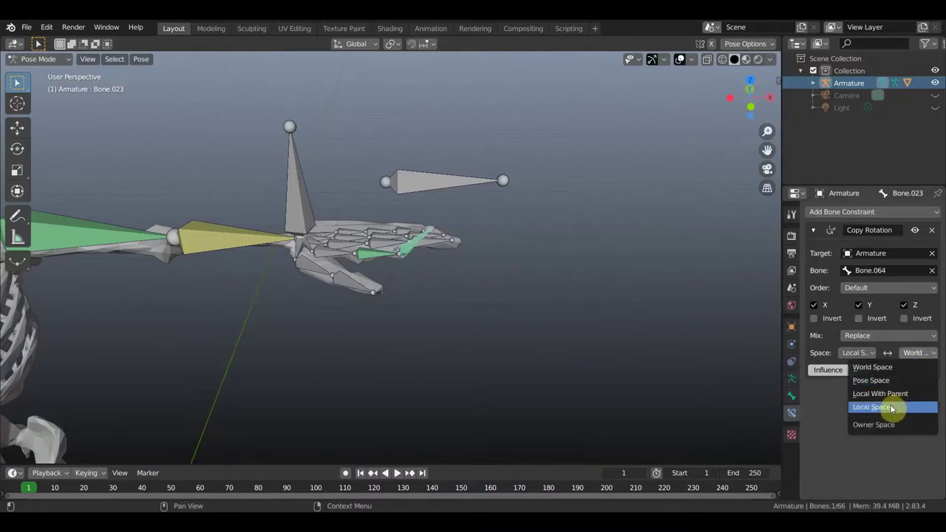
click(920, 407)
click(437, 185)
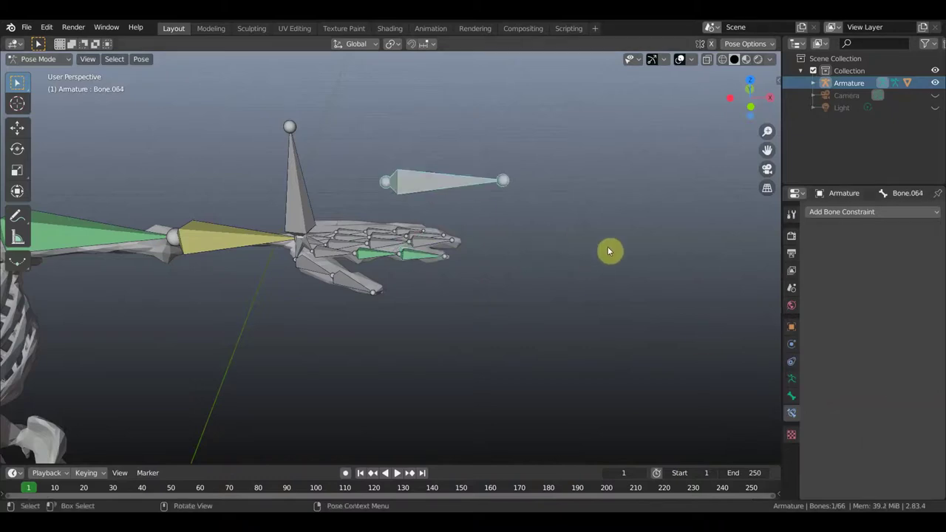
key(r)
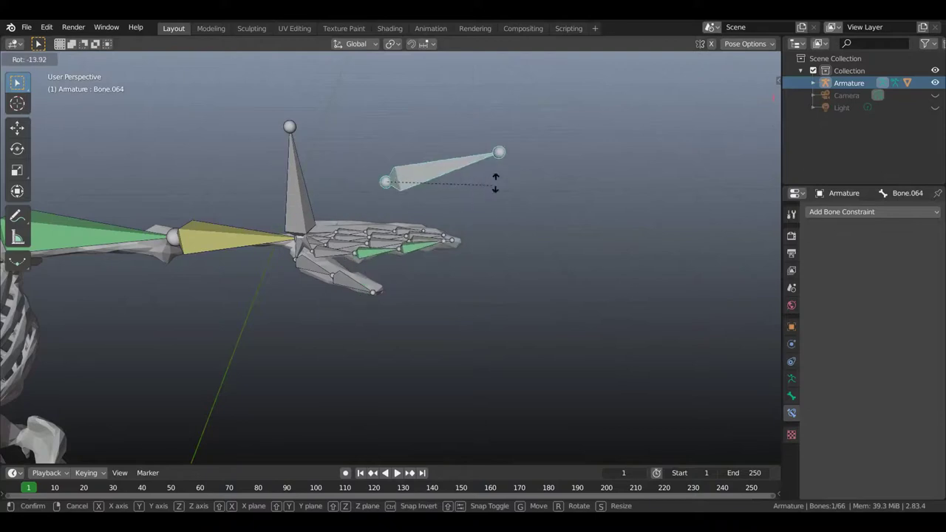
click(479, 215)
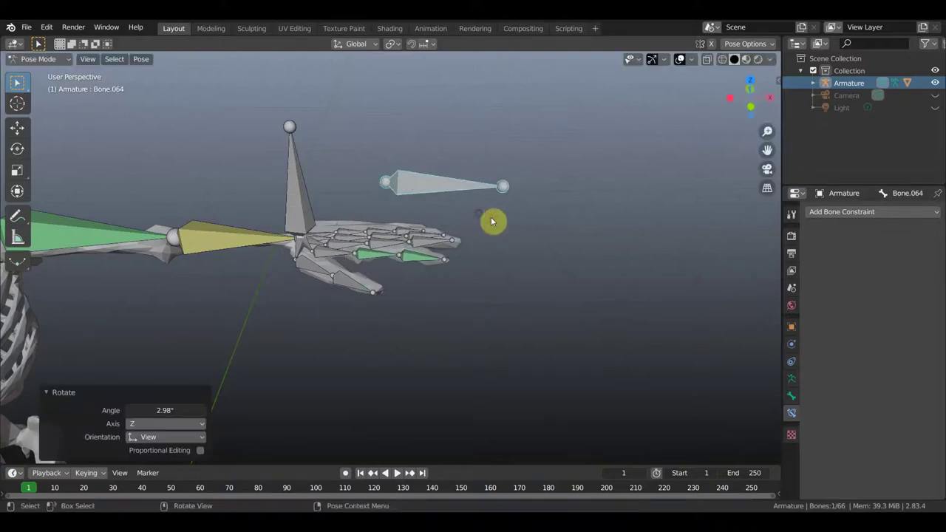
- Give finger bone Bone.022 a Copy Rotation constraint targeting the Armature's Bone.064
mouse_move(553, 274)
middle_down()
mouse_move(562, 281)
mouse_move(408, 325)
middle_up()
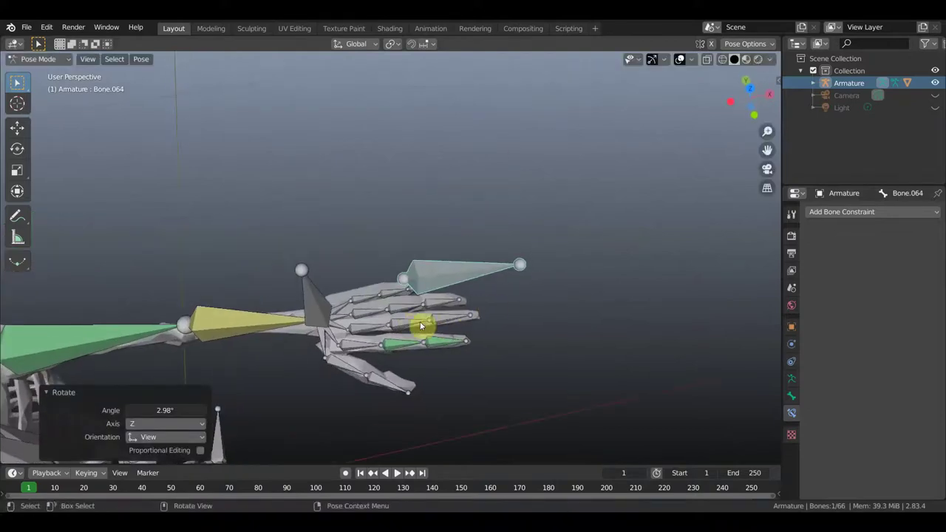
click(417, 314)
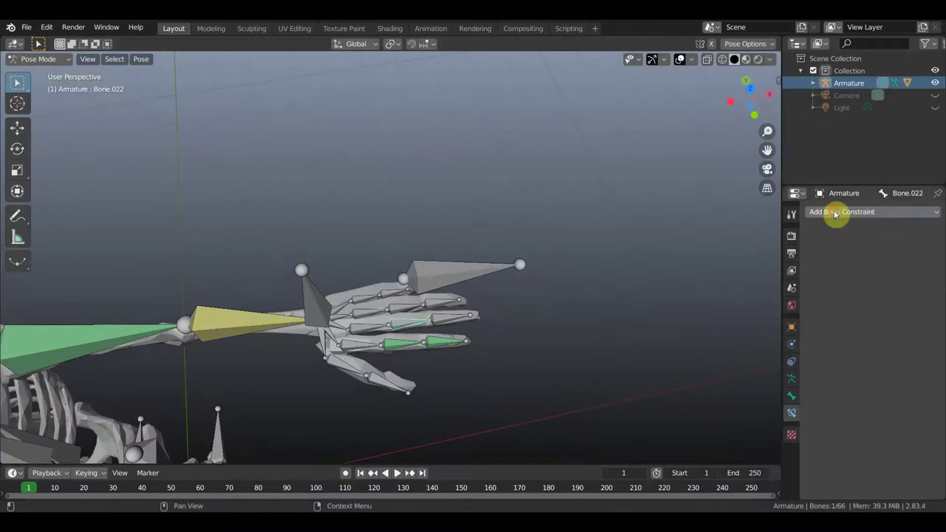
click(836, 212)
click(742, 254)
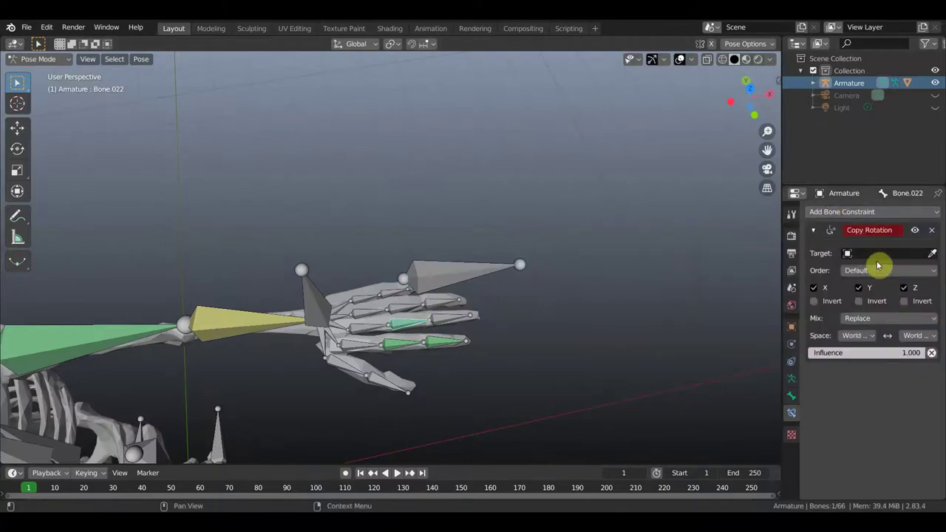
click(879, 254)
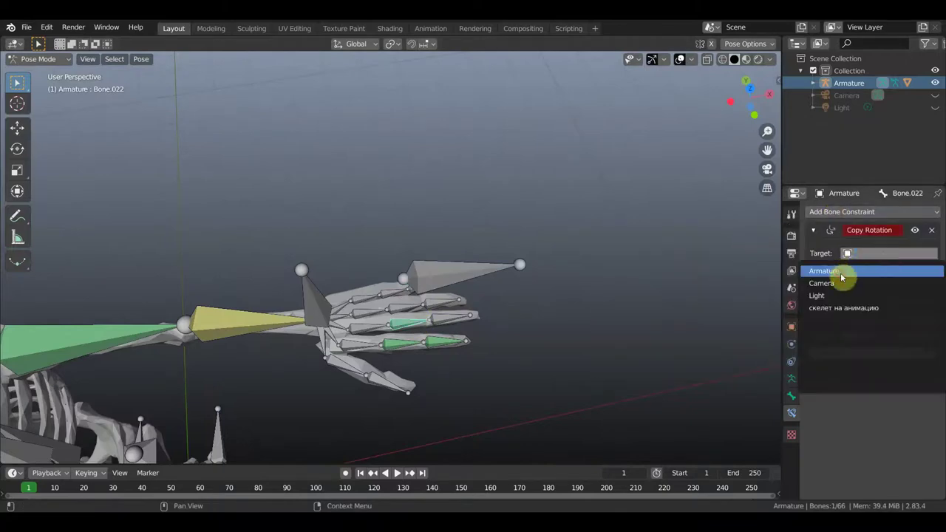
click(840, 272)
click(887, 270)
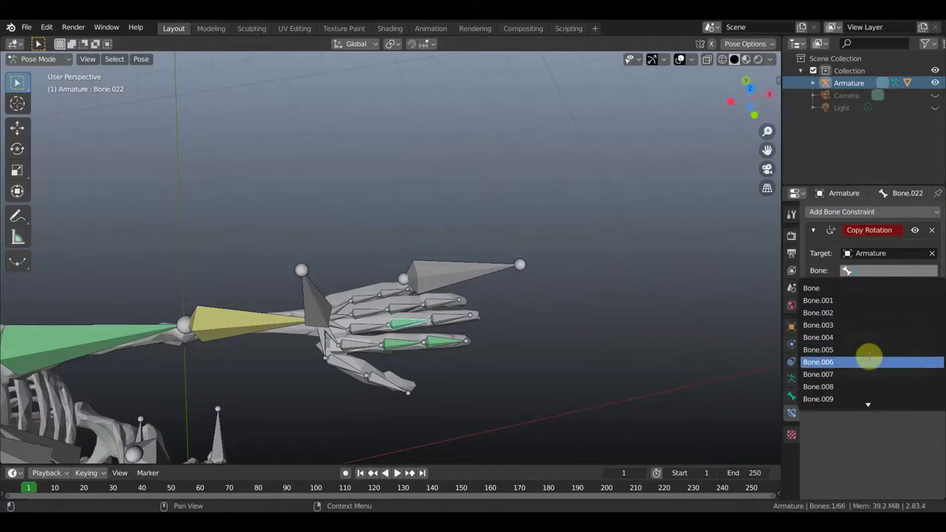
scroll(870, 358, down, 7)
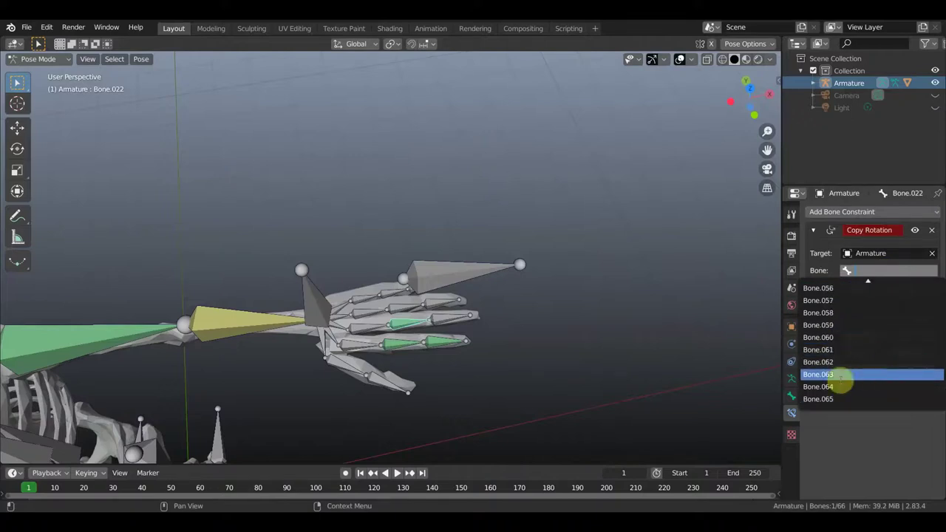
click(838, 386)
- Select neighbouring finger bone Bone.021 and bring up the constraint types
click(888, 272)
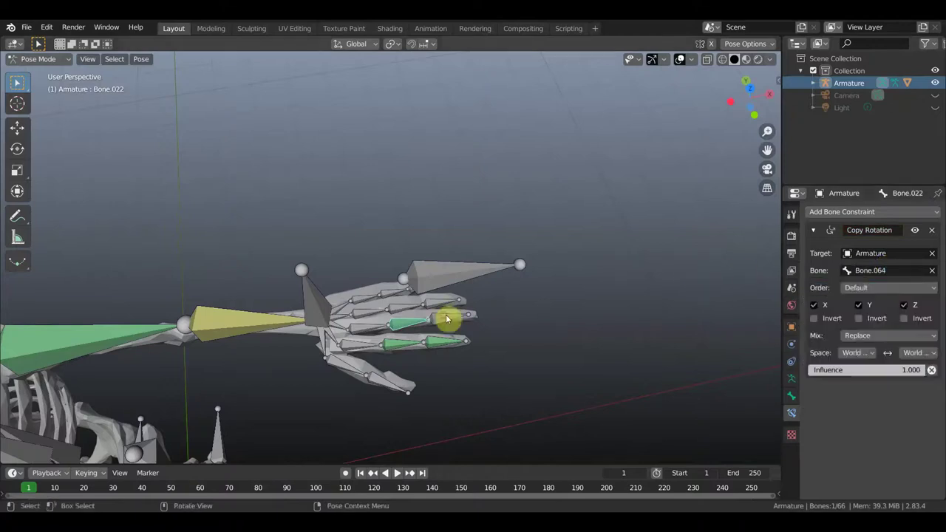
click(449, 318)
click(858, 213)
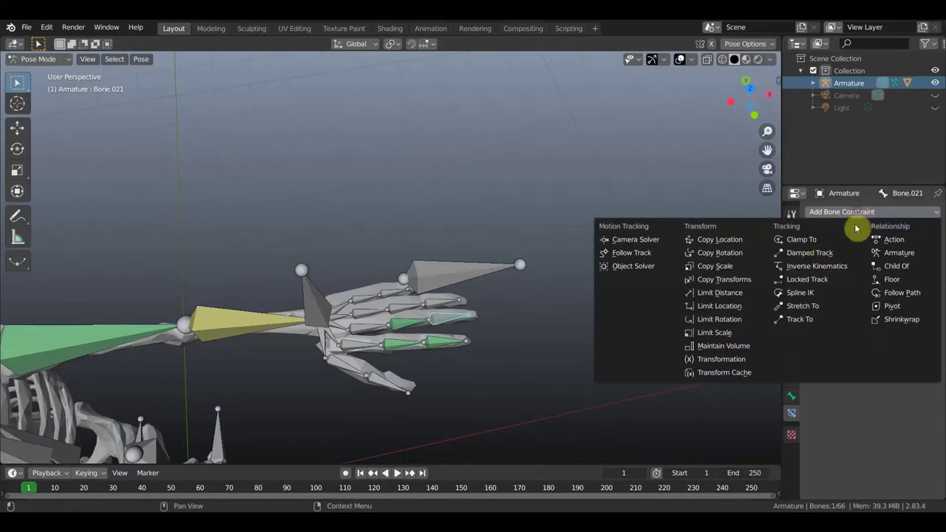
- Add a Copy Rotation constraint to Bone.021 targeting the Armature's Bone.064
click(732, 256)
click(880, 253)
click(852, 270)
click(864, 270)
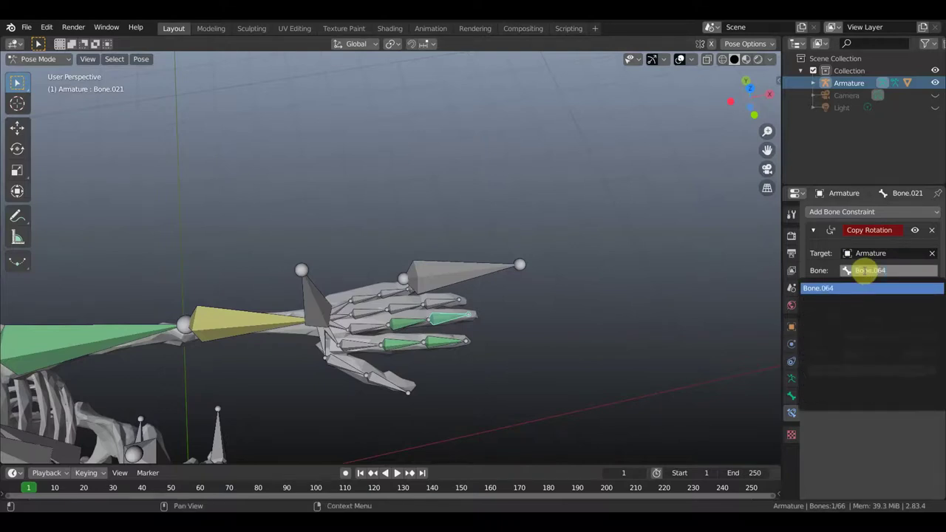
key(Return)
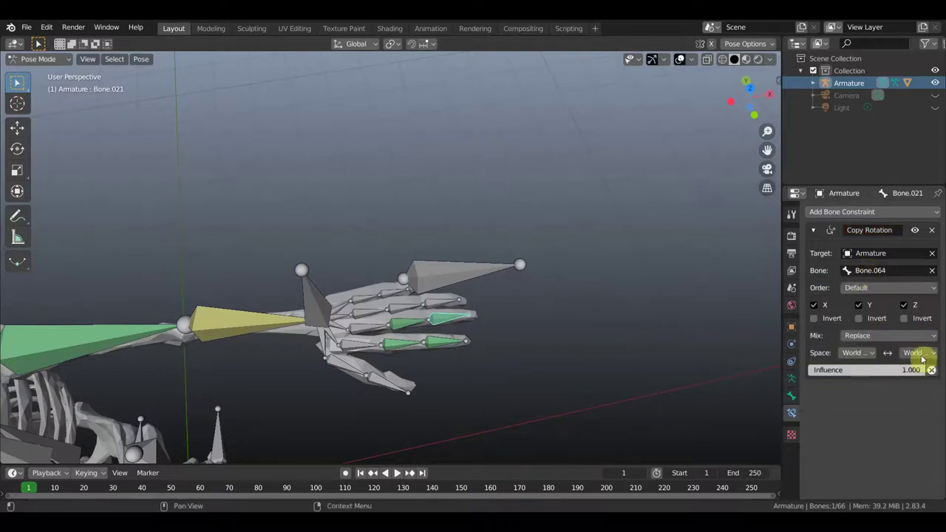
- Set Bone.021's owner and target spaces to Local Space and select hand control Bone.064
click(873, 357)
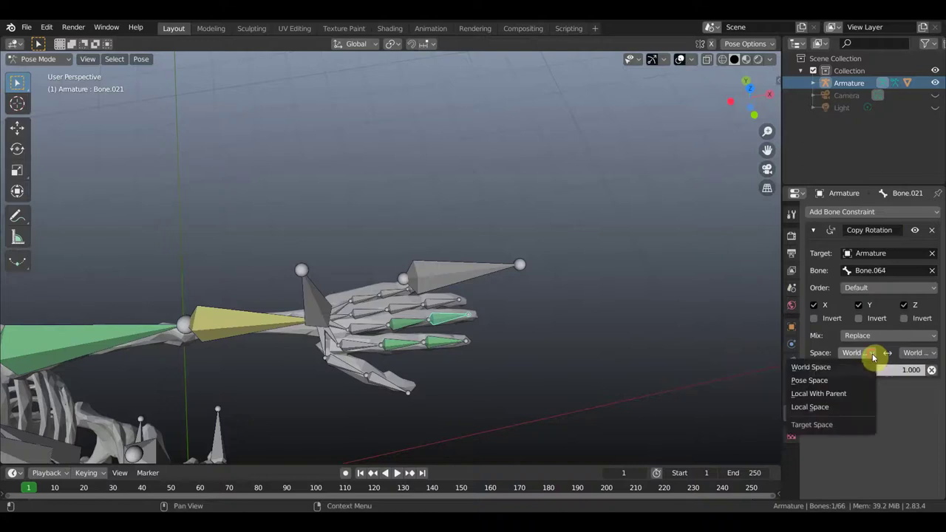
click(838, 411)
click(933, 354)
click(889, 407)
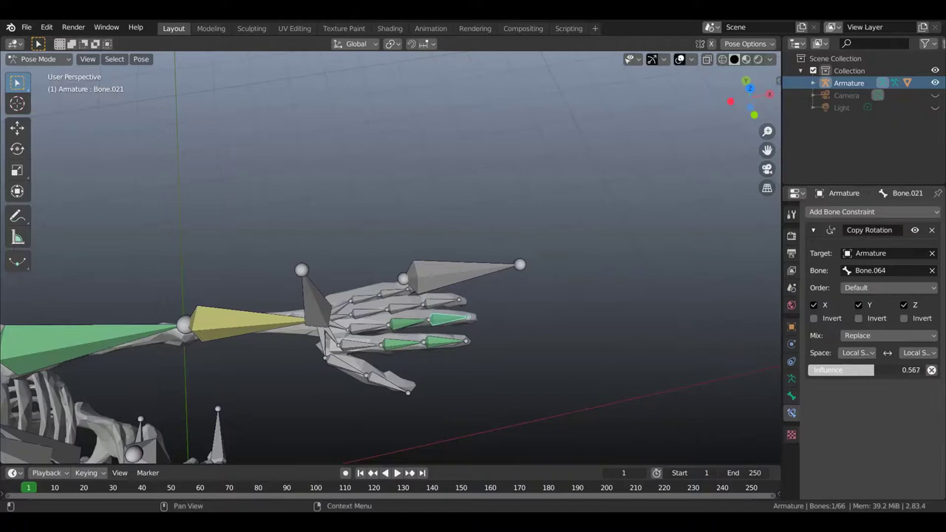
middle_drag(634, 335, 509, 235)
click(495, 212)
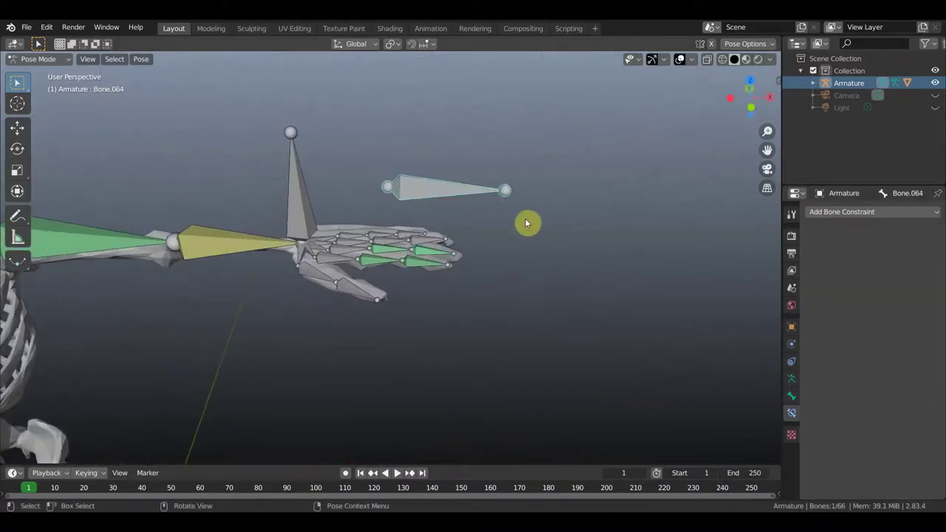
- Test-curl the fingers with Bone.064, then set Copy Rotation influence to 0.946 on Bone.023 and 0.817 on Bone.024
key(r)
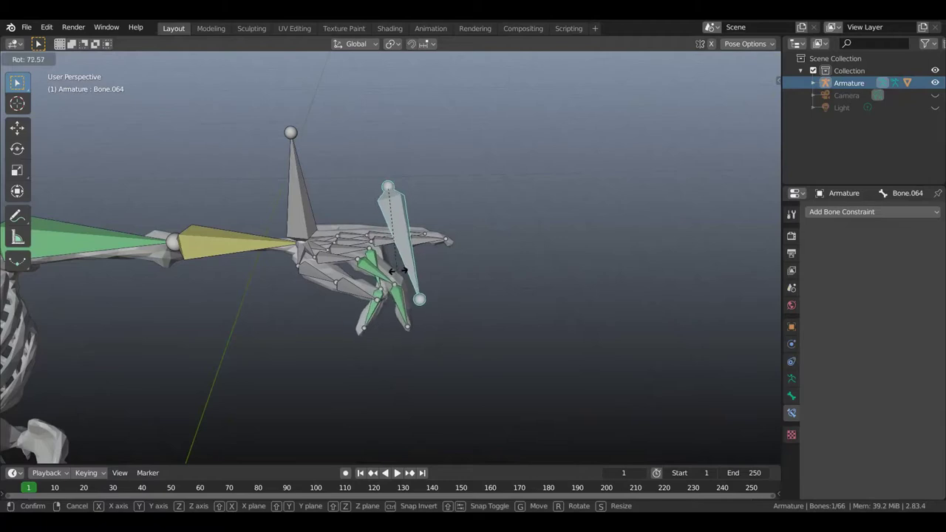
click(409, 271)
click(828, 215)
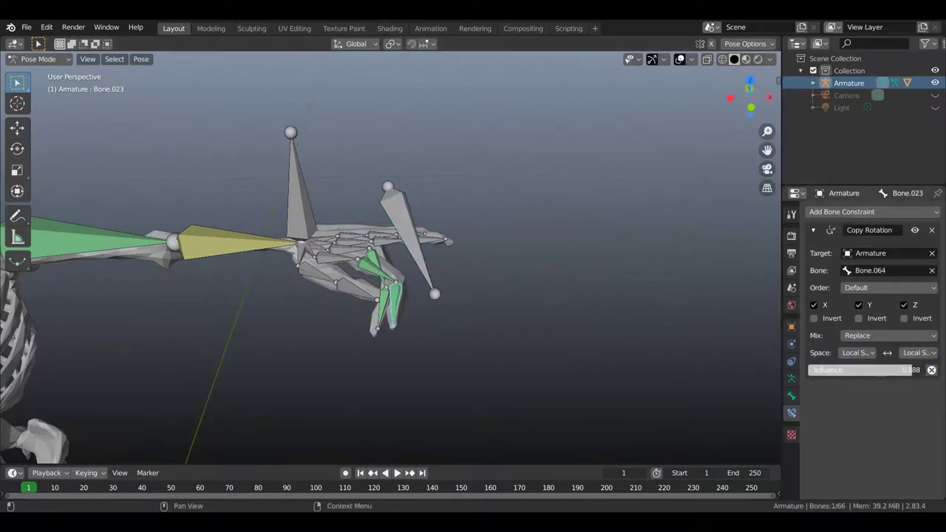
drag(909, 370, 909, 370)
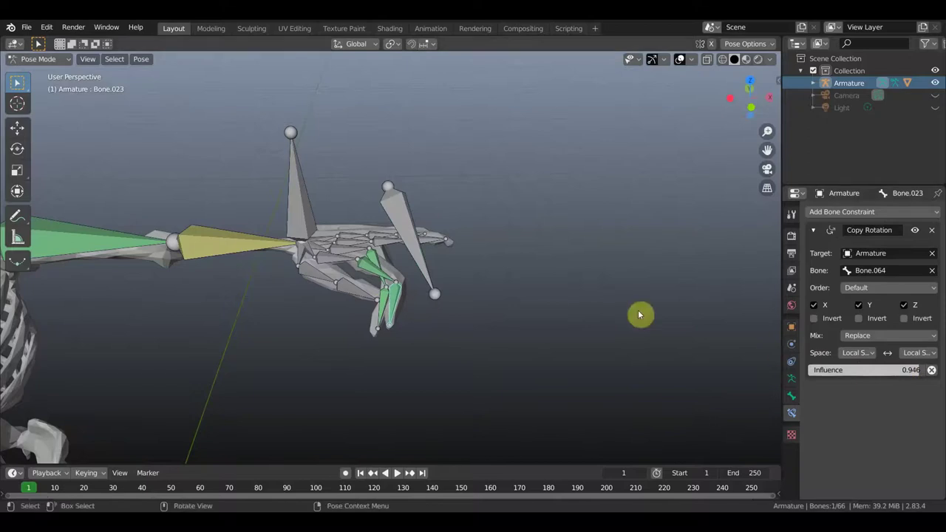
click(393, 279)
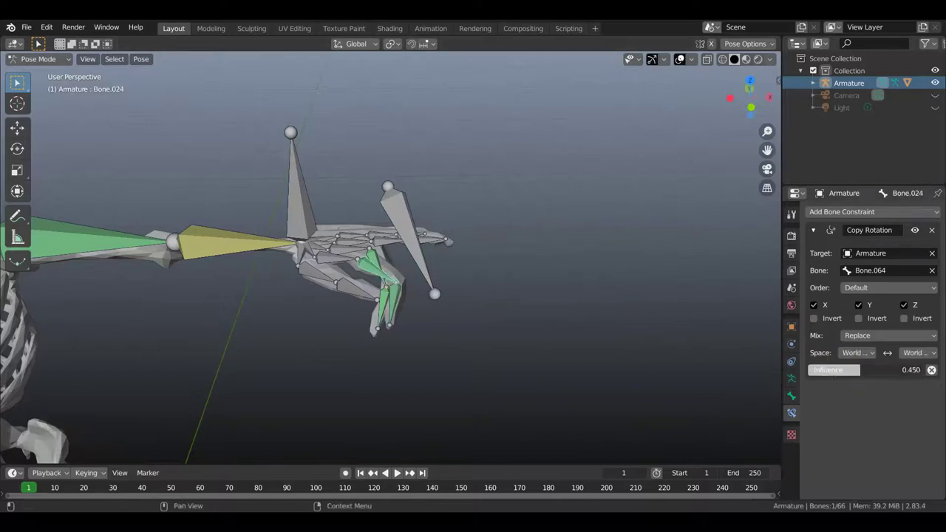
drag(903, 370, 902, 370)
- Rotate hand control Bone.064 back until it rests at −61.5° about Z
middle_drag(462, 316, 375, 311)
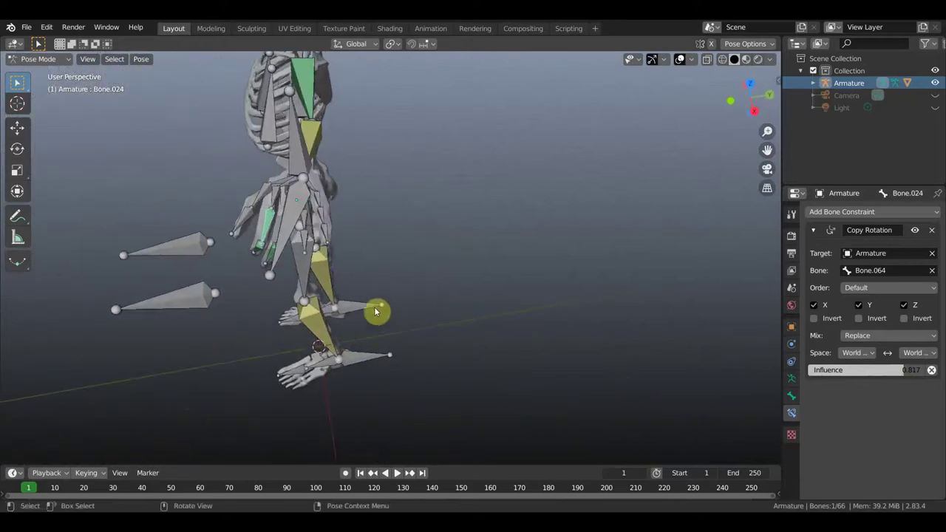
key(bracketleft)
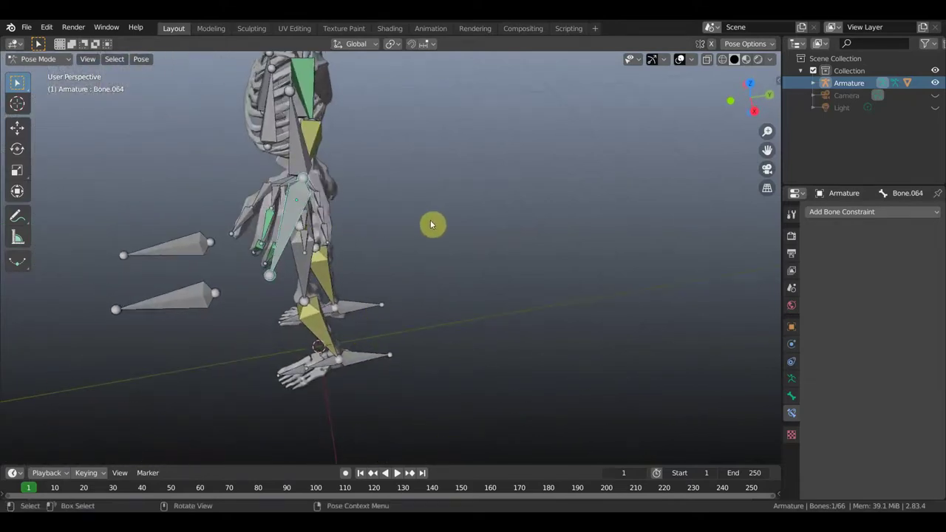
key(r)
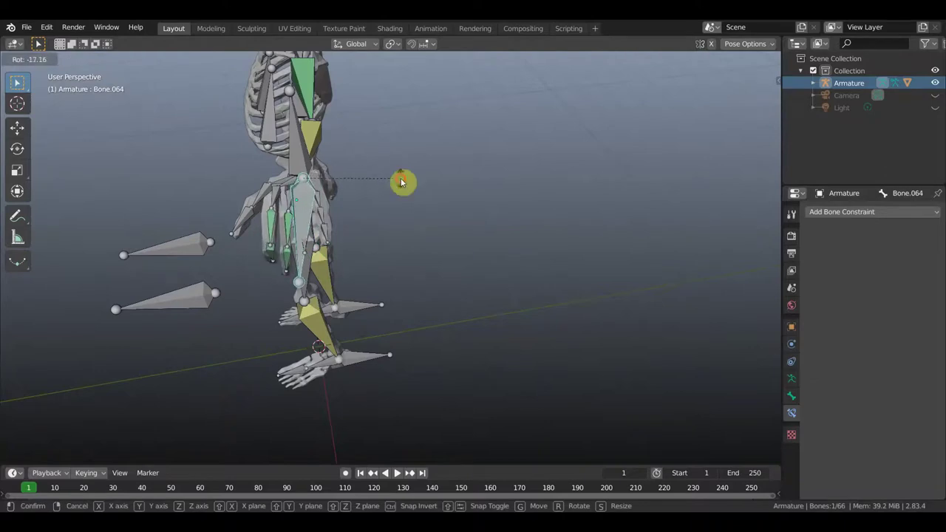
click(402, 182)
mouse_move(376, 256)
middle_down()
mouse_move(449, 243)
mouse_move(476, 219)
mouse_move(468, 235)
middle_up()
key(r)
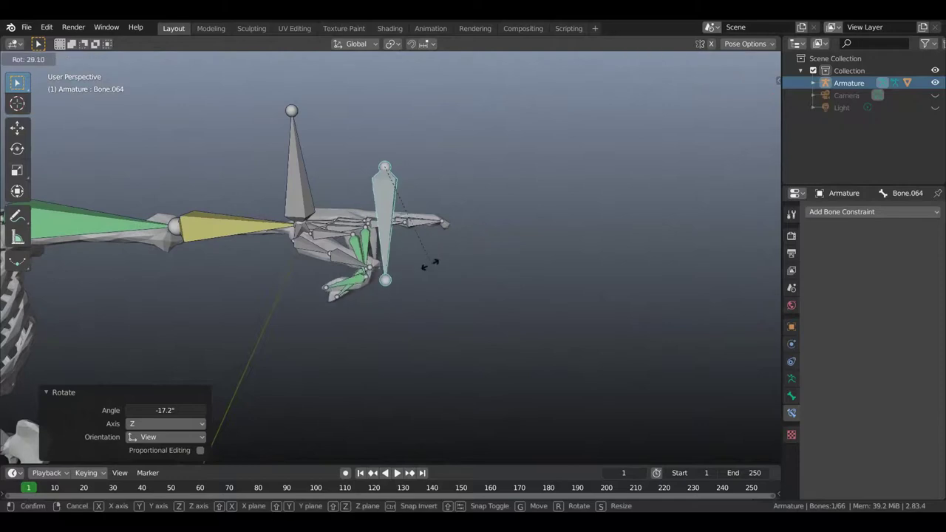
click(490, 123)
middle_drag(489, 123, 420, 275)
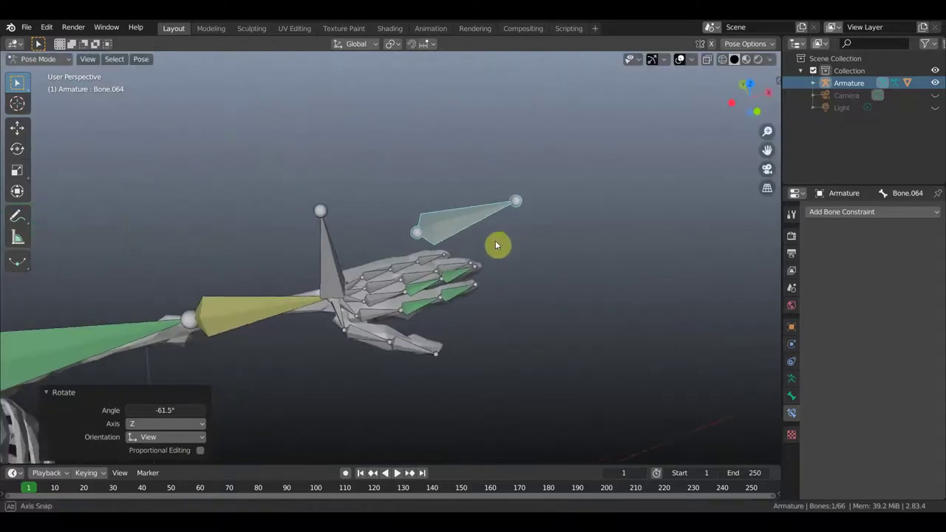
click(447, 285)
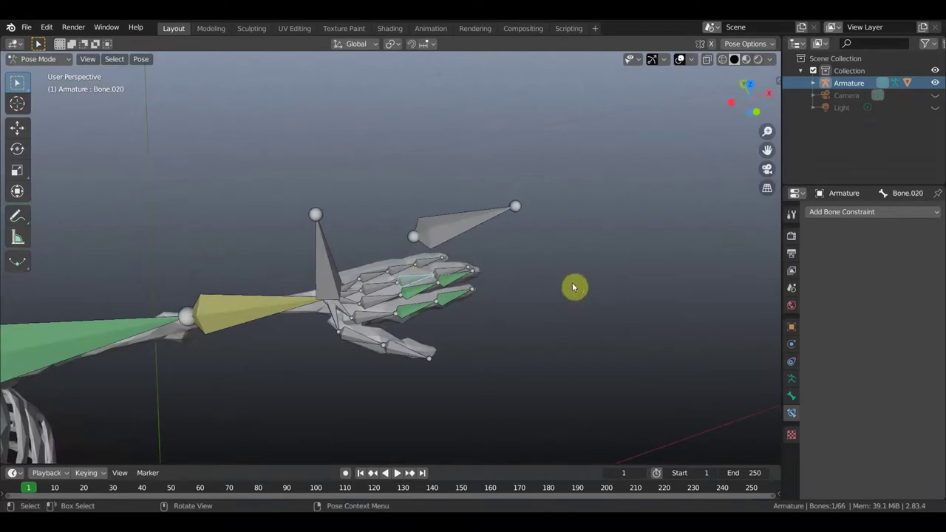
- Add a Copy Rotation constraint to Bone.020 that copies Armature bone Bone.064
click(839, 213)
click(719, 252)
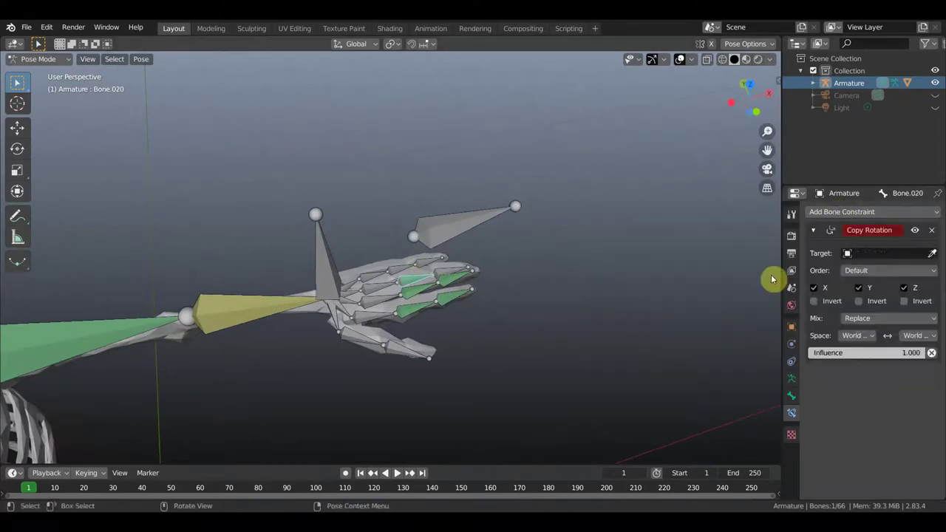
click(887, 270)
click(820, 288)
- Give Bone.019 a Copy Rotation constraint from Bone.064 with owner and target spaces in Local Space
click(449, 271)
click(839, 212)
click(739, 241)
click(886, 269)
click(820, 288)
click(857, 353)
click(834, 407)
- Add a Copy Rotation constraint to Bone.018 that copies Bone.064
click(400, 270)
click(839, 212)
click(739, 241)
click(887, 270)
text(064)
click(821, 288)
- Add a Copy Rotation constraint to Bone.017 with Armature target and source bone Bone.064
click(414, 265)
click(839, 212)
click(714, 252)
click(887, 253)
click(849, 270)
click(887, 269)
text(064)
click(820, 288)
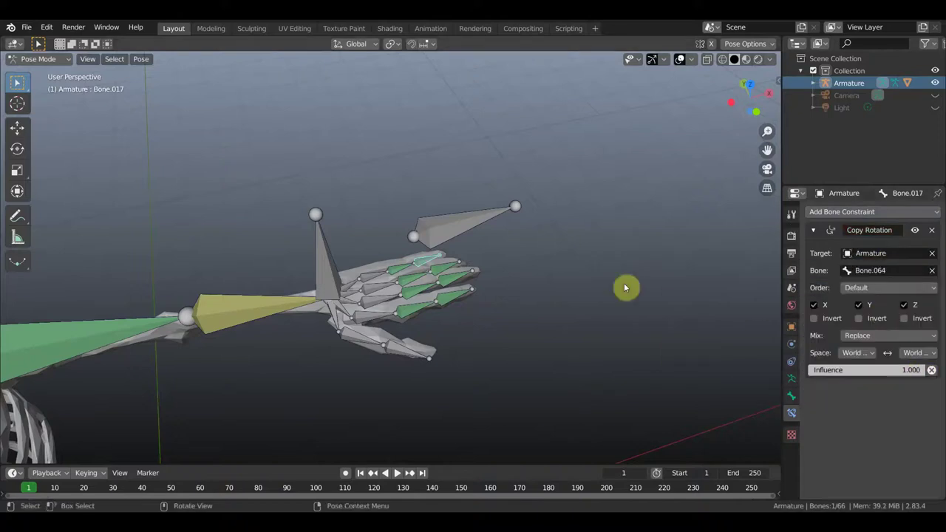
- Rotate Bone.064 about 103° to test curling the fingers
middle_drag(624, 283, 433, 175)
click(433, 175)
key(r)
click(572, 288)
key(r)
click(614, 256)
- Switch Bone.017's owner space to Local Space, then rotate Bone.064 by −101°
middle_drag(614, 256, 349, 196)
click(350, 196)
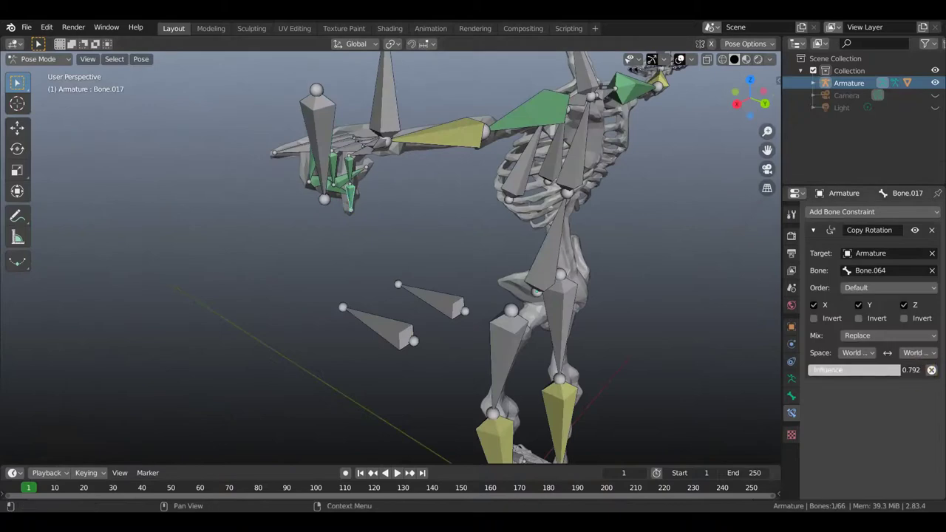
click(857, 352)
click(831, 429)
mouse_move(518, 310)
middle_down()
mouse_move(606, 315)
mouse_move(636, 295)
mouse_move(752, 278)
middle_up()
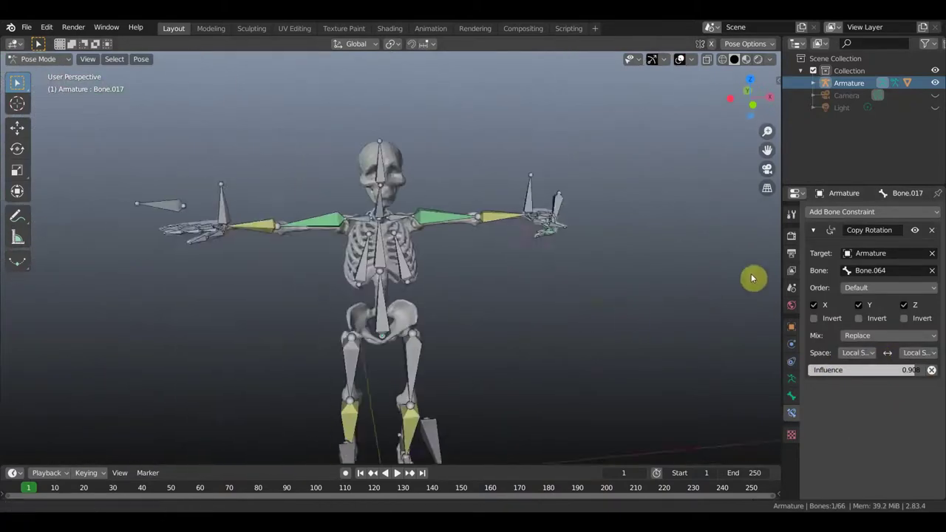
click(564, 211)
key(r)
key(Return)
mouse_move(562, 192)
middle_down()
mouse_move(309, 250)
mouse_move(415, 193)
mouse_move(444, 232)
middle_up()
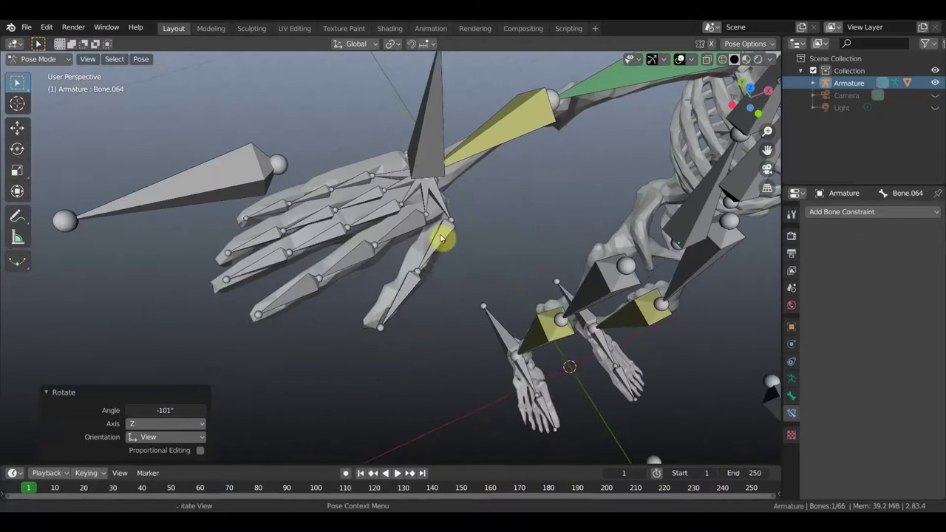
- Add a Copy Rotation constraint to Bone.053 that copies Bone.065
click(355, 255)
click(872, 212)
click(721, 243)
click(883, 271)
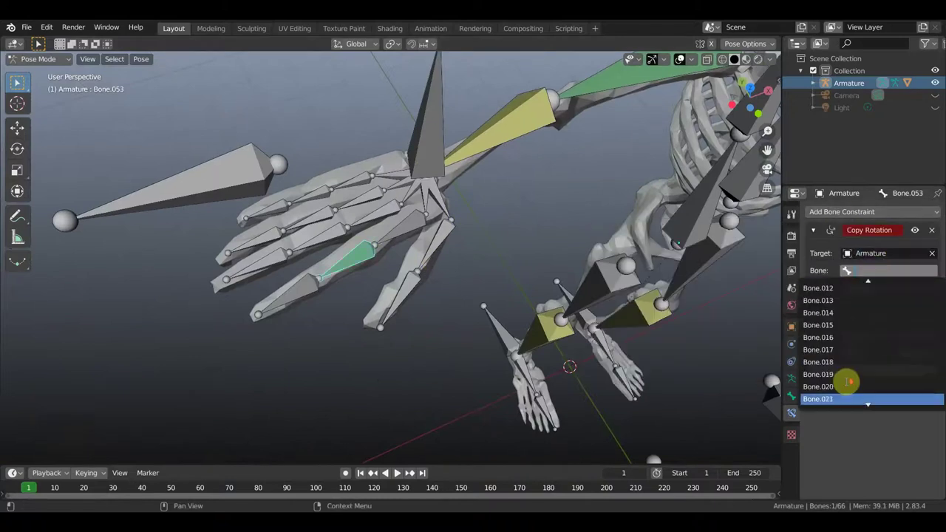
scroll(848, 381, down, 6)
click(848, 386)
click(887, 270)
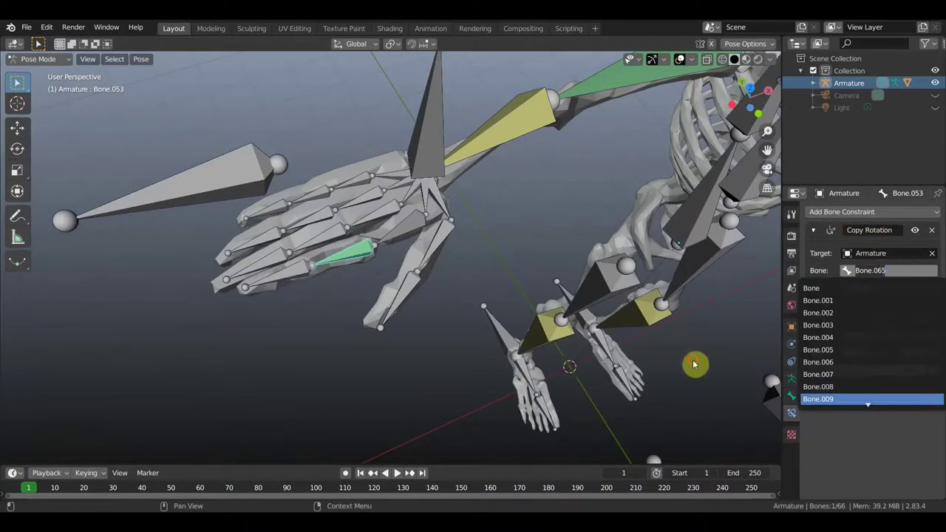
- Give Bone.052 a Copy Rotation constraint from Armature bone Bone.065, both spaces Local Space
shift+click(277, 272)
click(872, 211)
click(721, 333)
click(887, 253)
click(866, 270)
click(887, 270)
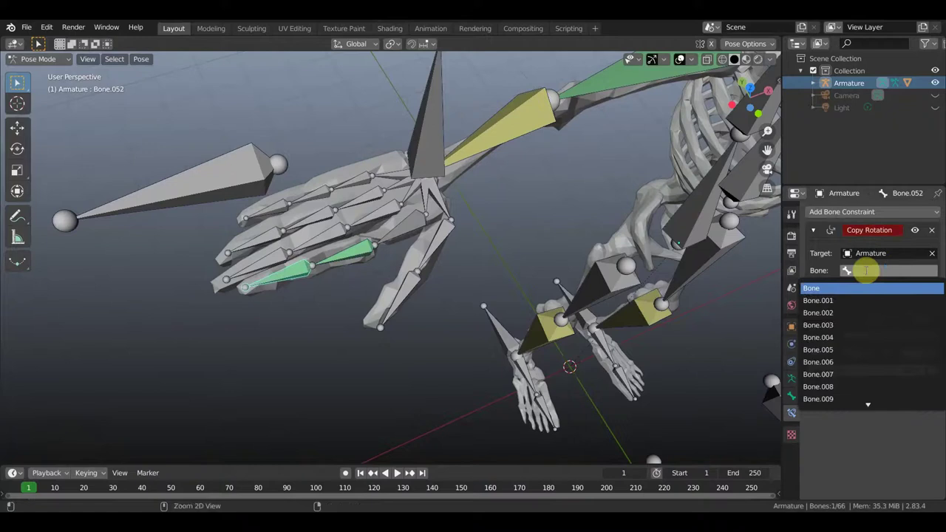
click(857, 352)
click(857, 391)
click(919, 352)
click(909, 381)
- Add a Copy Rotation constraint to Bone.051 targeting Armature bone Bone.065
shift+click(306, 243)
click(845, 211)
click(721, 333)
click(887, 253)
click(878, 281)
click(865, 270)
- Give Bone.050 a Copy Rotation constraint from Bone.065 with Replace mix and Local Space owner and target
click(861, 284)
shift+click(257, 256)
click(863, 212)
click(721, 333)
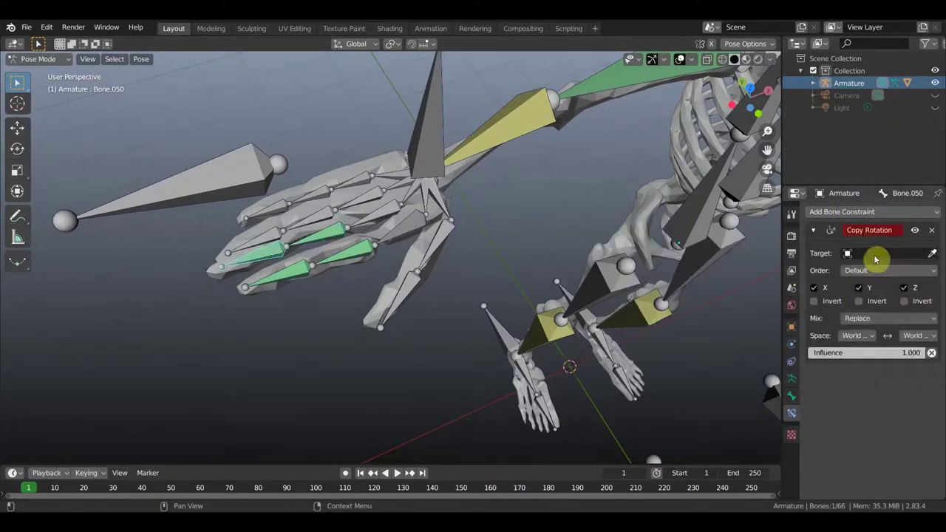
click(861, 284)
click(872, 270)
click(877, 369)
click(857, 353)
click(823, 408)
click(857, 335)
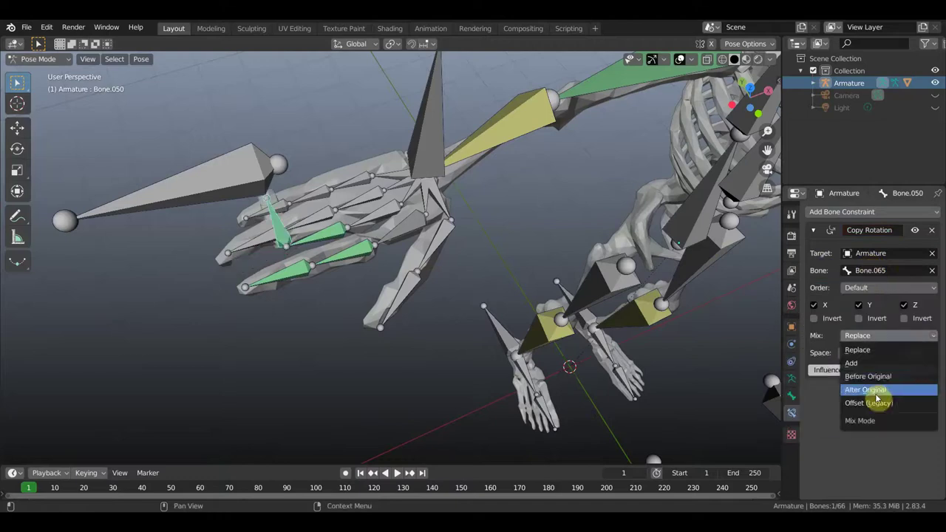
click(918, 353)
click(887, 407)
- Test-rotate hand control Bone.065 to −366° and look closely at the hand
middle_drag(301, 155, 312, 173)
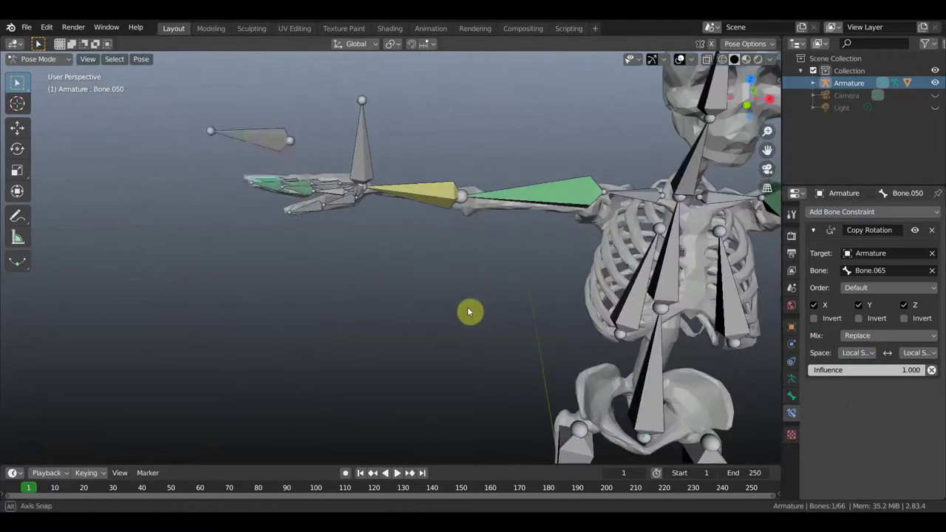
click(477, 388)
middle_drag(482, 397, 482, 256)
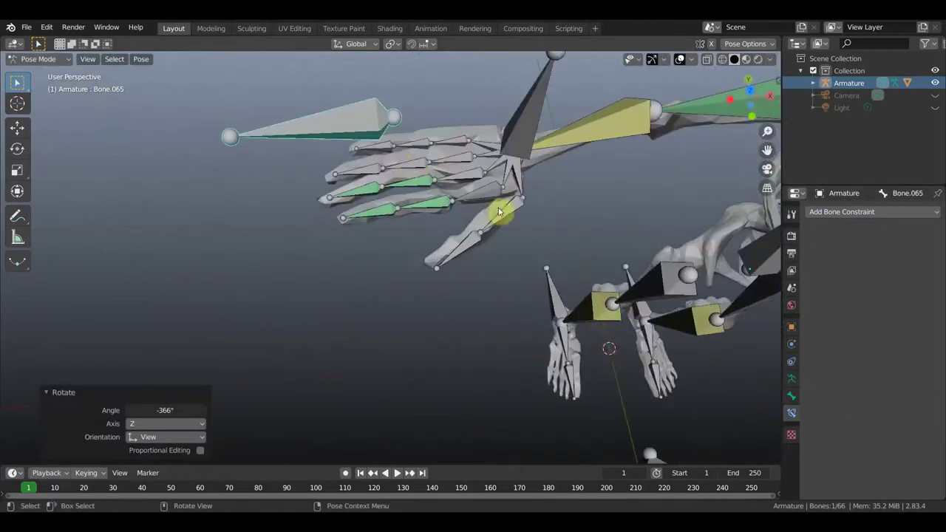
- Add a Copy Rotation constraint to Bone.049 copying Armature bone Bone.065
click(873, 212)
click(694, 249)
click(887, 253)
click(845, 268)
click(880, 270)
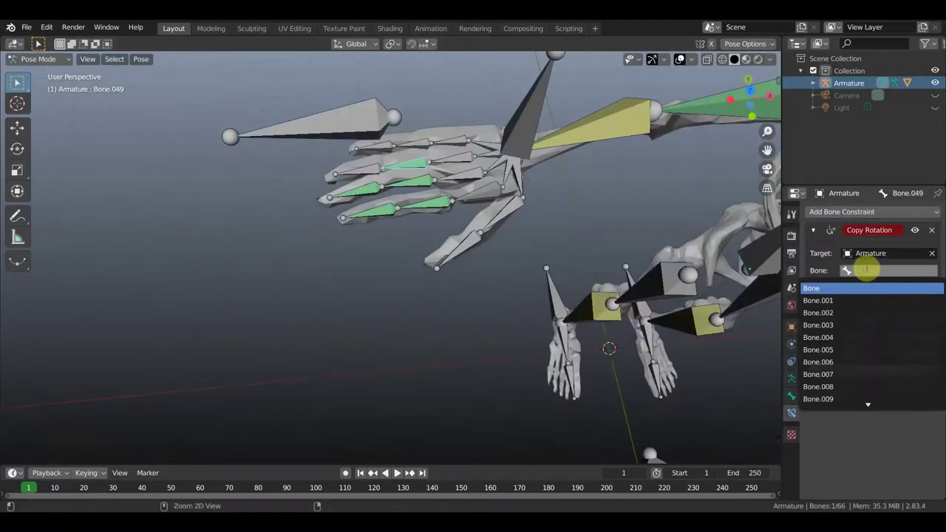
click(865, 268)
click(373, 171)
- Add a Copy Rotation constraint to Bone.048 copying Bone.065
click(872, 212)
click(695, 249)
click(887, 253)
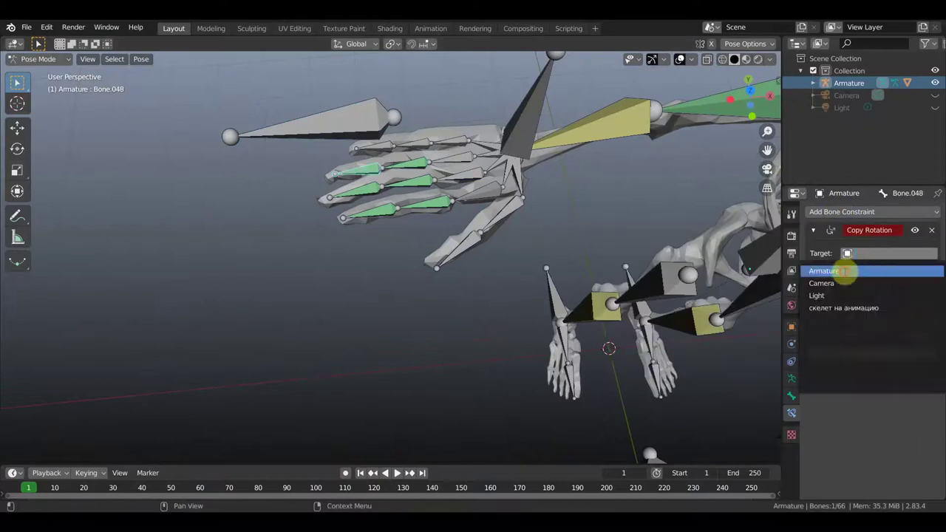
click(845, 268)
click(869, 270)
click(857, 287)
- Give Bone.047 a Copy Rotation constraint from Bone.065 with owner and target spaces in Local Space
click(421, 148)
click(872, 212)
click(725, 252)
click(887, 252)
click(845, 268)
click(867, 272)
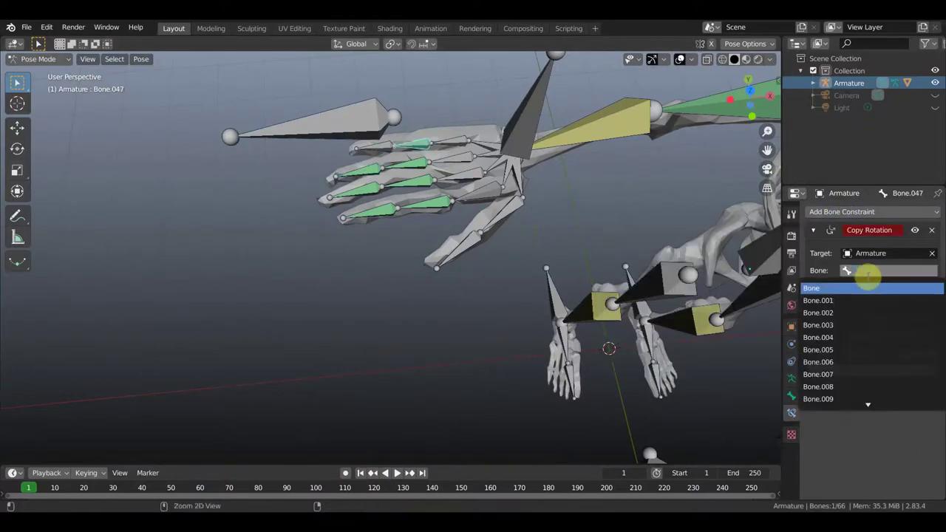
click(868, 288)
click(857, 352)
click(872, 405)
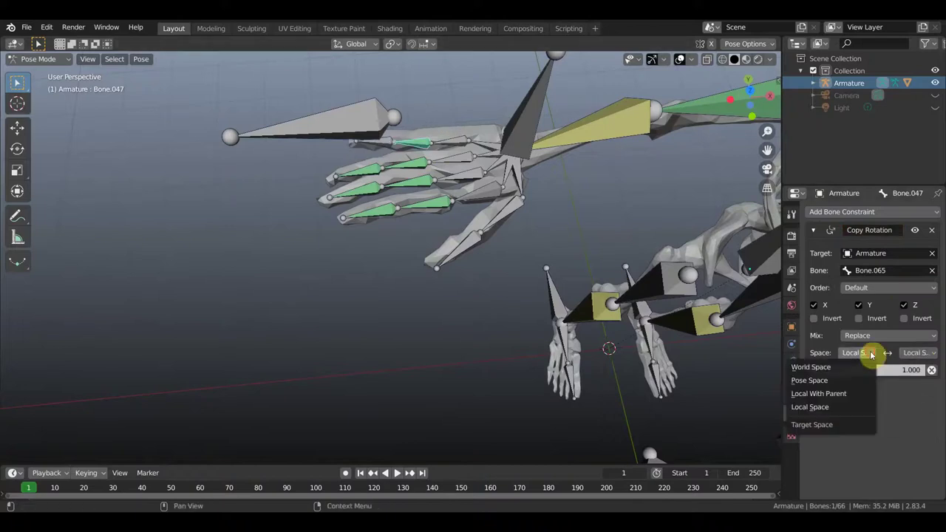
click(862, 270)
click(868, 288)
- Set the next finger bone's (Bone.046) owner and target spaces to Local Space
click(857, 353)
click(872, 405)
click(917, 353)
click(920, 406)
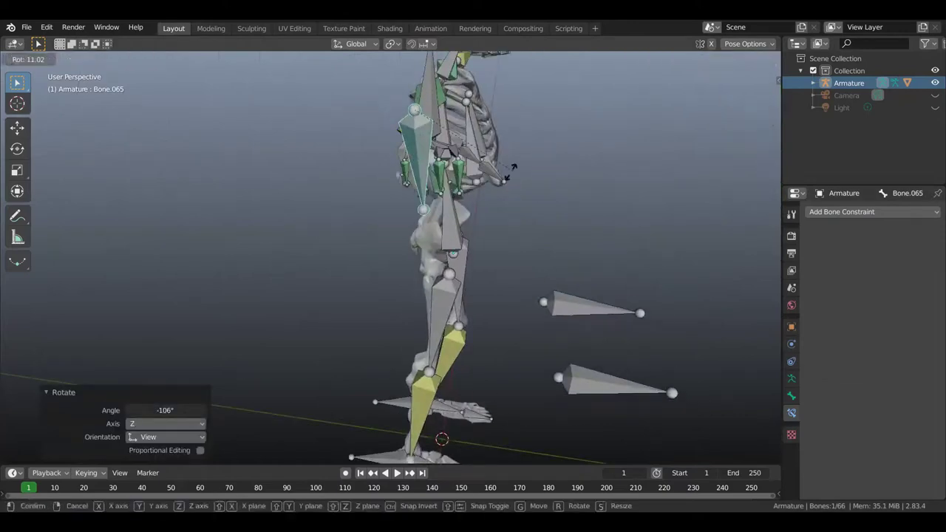
- Keep Bone.065's 108° test rotation and orbit and zoom around the skeleton from side and back
click(544, 157)
mouse_move(544, 255)
middle_down()
mouse_move(331, 190)
mouse_move(584, 287)
middle_up()
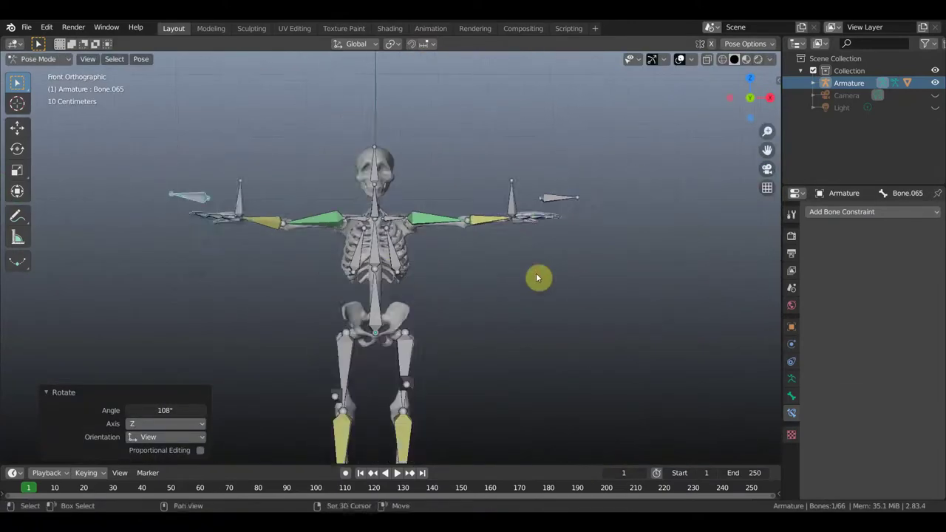
mouse_move(507, 271)
middle_down()
mouse_move(665, 285)
mouse_move(530, 274)
middle_up()
scroll(475, 266, up, 2)
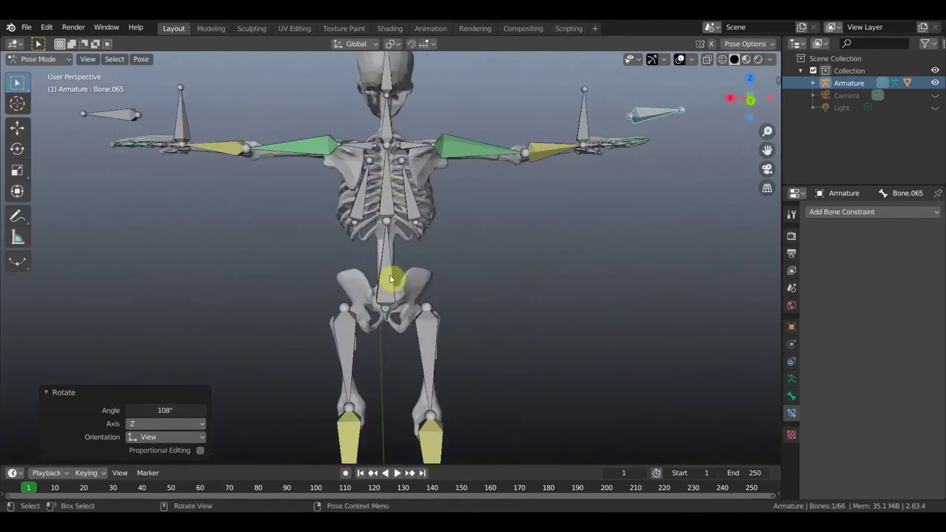
scroll(498, 234, down, 3)
mouse_move(498, 235)
middle_down()
mouse_move(120, 239)
mouse_move(473, 229)
mouse_move(424, 228)
middle_up()
scroll(413, 192, up, 2)
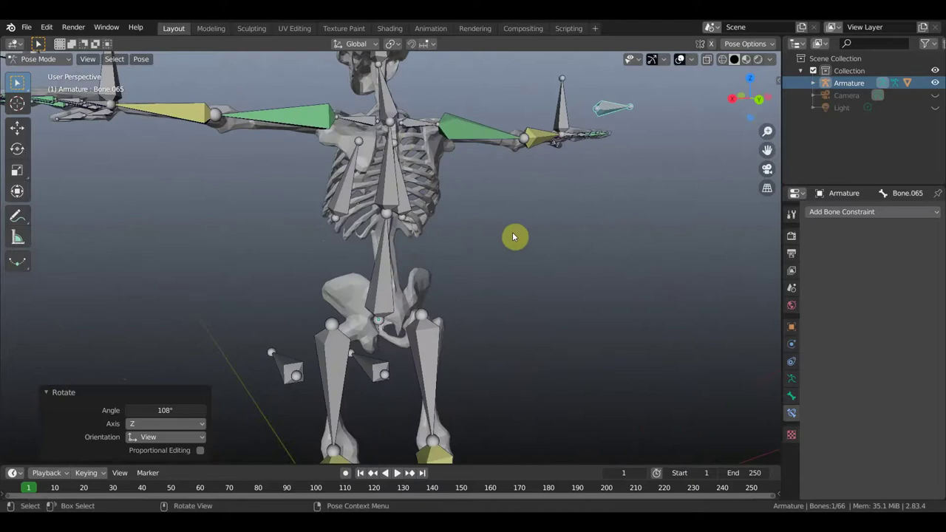
scroll(515, 236, down, 3)
mouse_move(513, 235)
middle_down()
mouse_move(579, 232)
mouse_move(499, 249)
mouse_move(618, 247)
mouse_move(611, 252)
mouse_move(595, 232)
mouse_move(579, 245)
middle_up()
scroll(499, 250, down, 2)
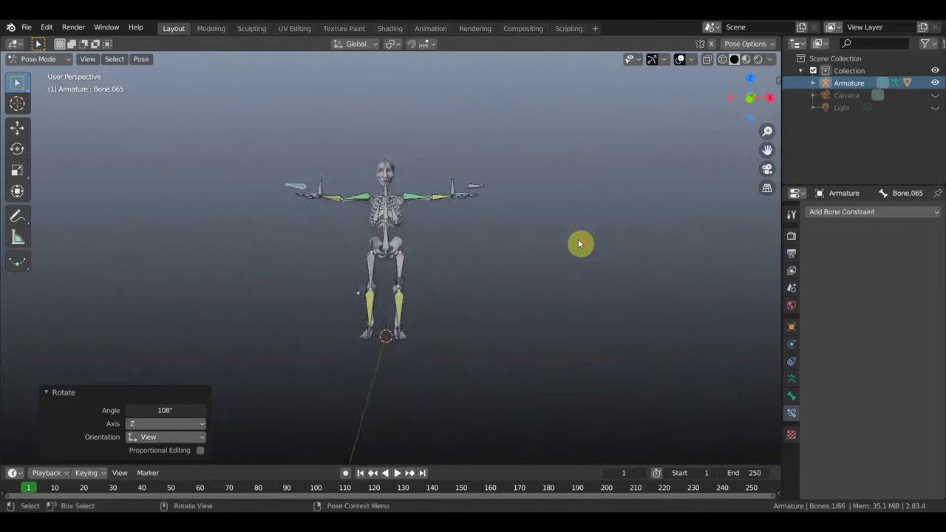
- Show the skeleton in front view, shifted slightly right and tilted to look from above
scroll(579, 242, up, 2)
key(KP_1)
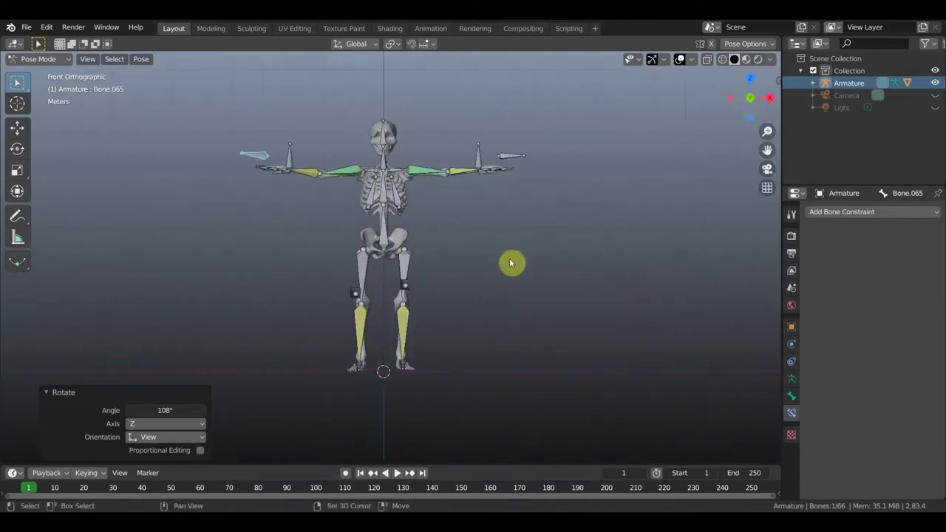
shift+middle_drag(510, 263, 540, 266)
mouse_move(350, 203)
middle_down()
mouse_move(348, 214)
mouse_move(483, 228)
mouse_move(500, 276)
mouse_move(316, 212)
middle_up()
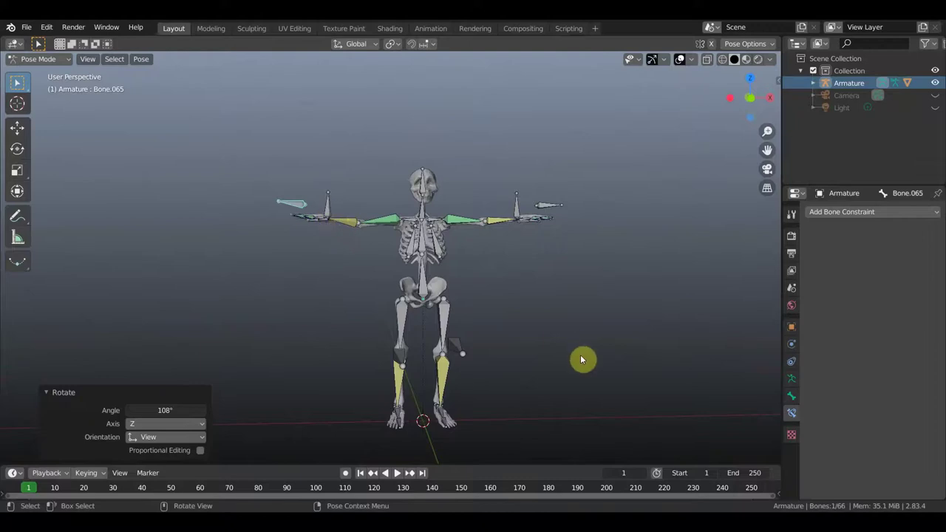
scroll(324, 215, up, 3)
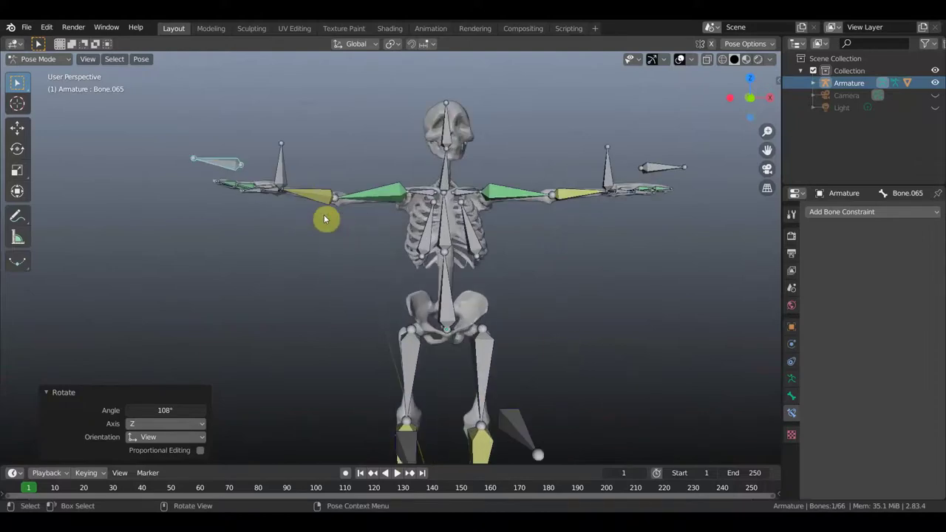
- Select the left hand's control bone and forearm bone, then undo the last pose change
click(285, 177)
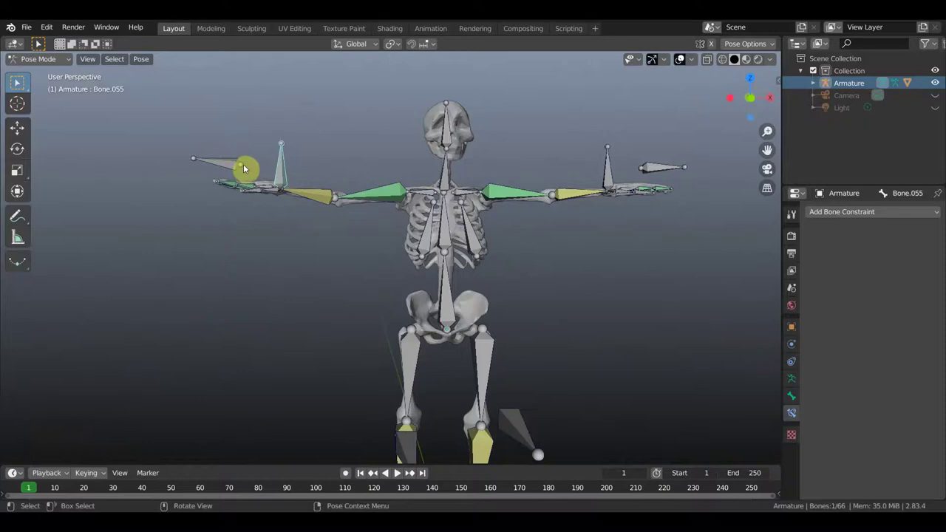
shift+click(268, 182)
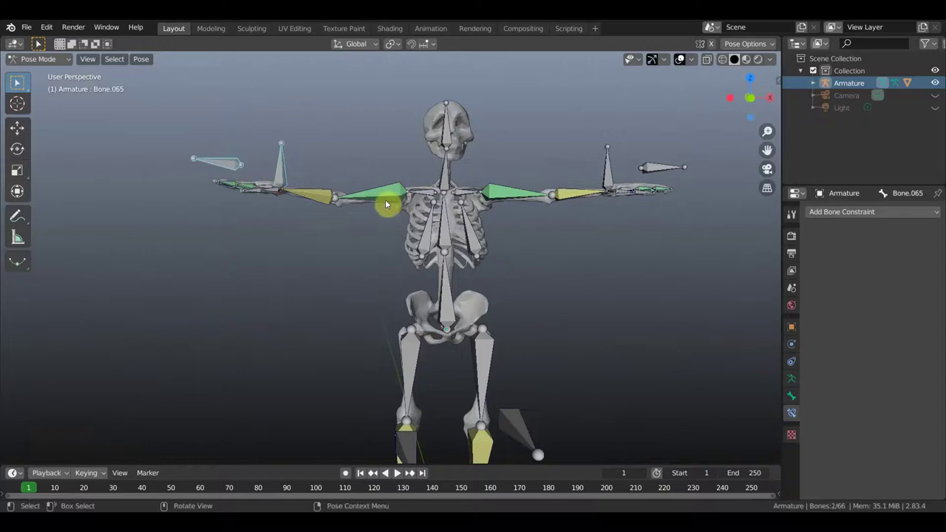
scroll(624, 250, down, 2)
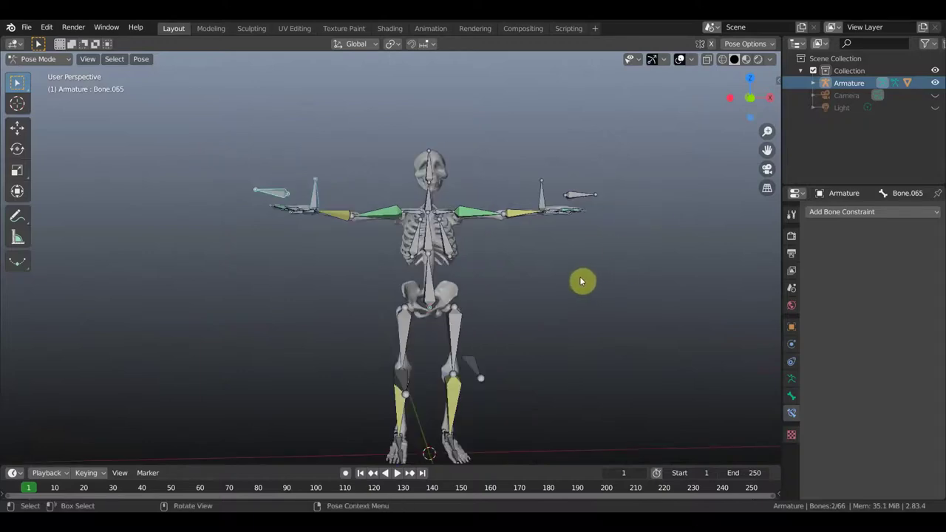
key(ctrl+z)
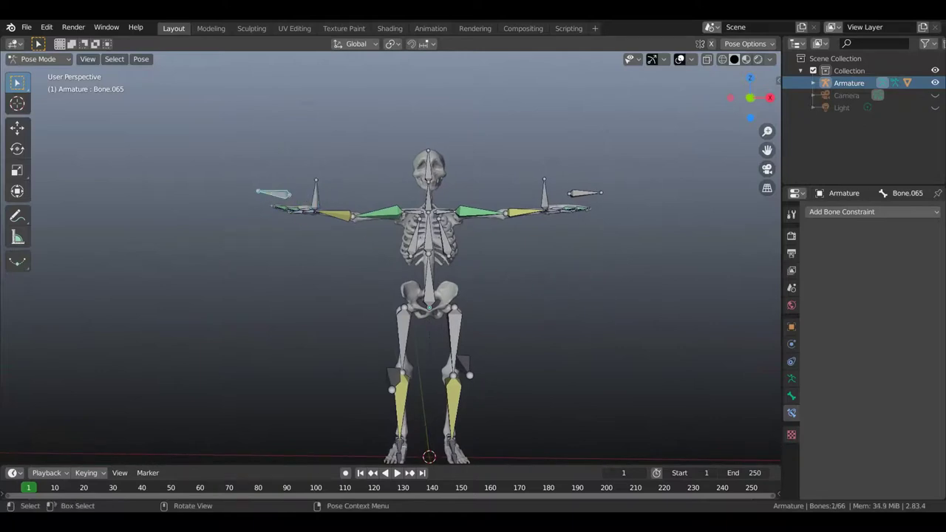
- Rotate the left hand control, then reframe the skeleton in front view
key(r)
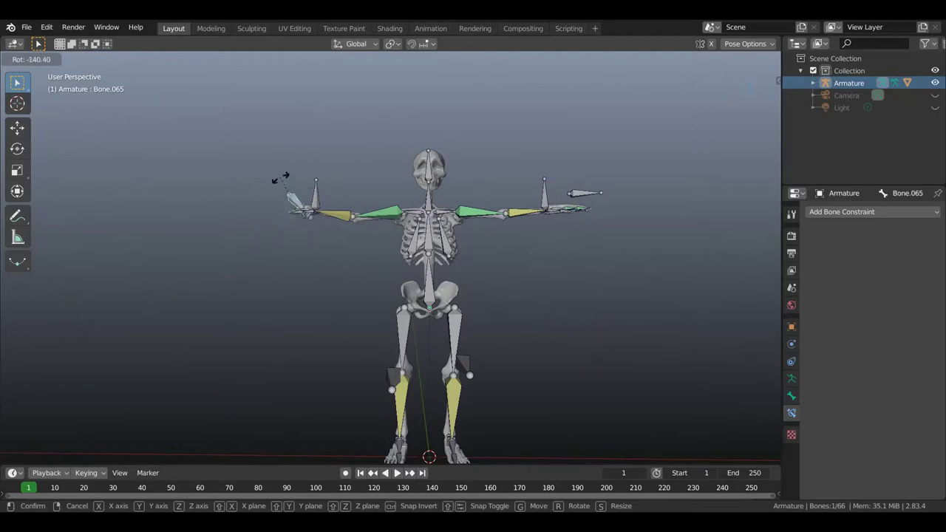
click(400, 227)
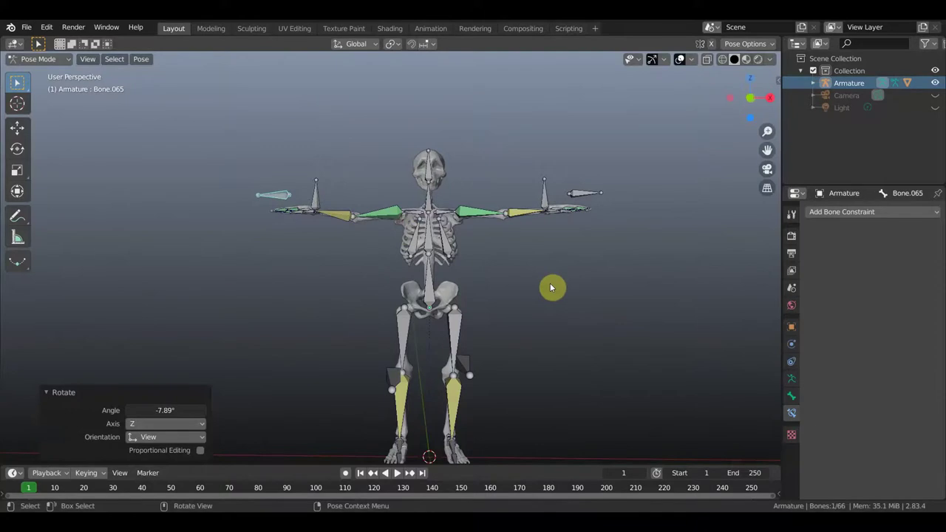
key(KP_1)
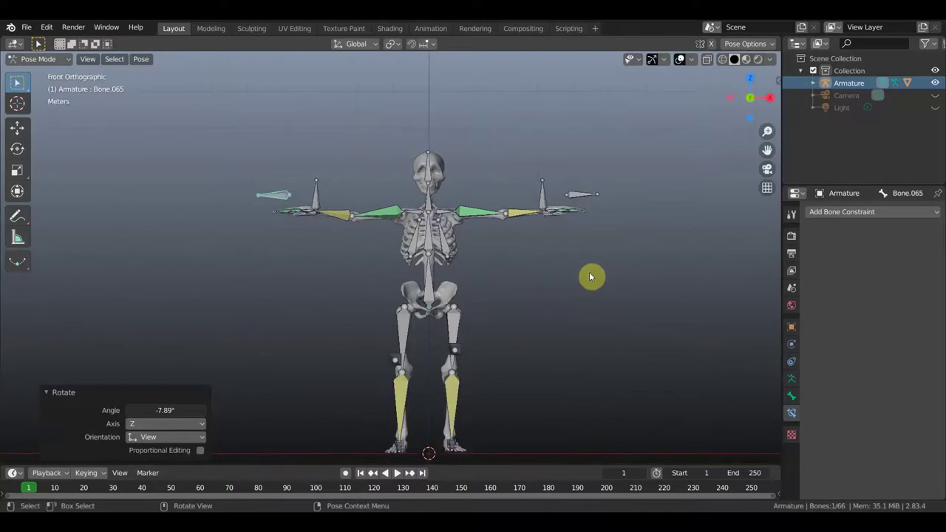
mouse_move(602, 338)
shift+middle_down()
mouse_move(581, 304)
mouse_move(567, 309)
shift+middle_up()
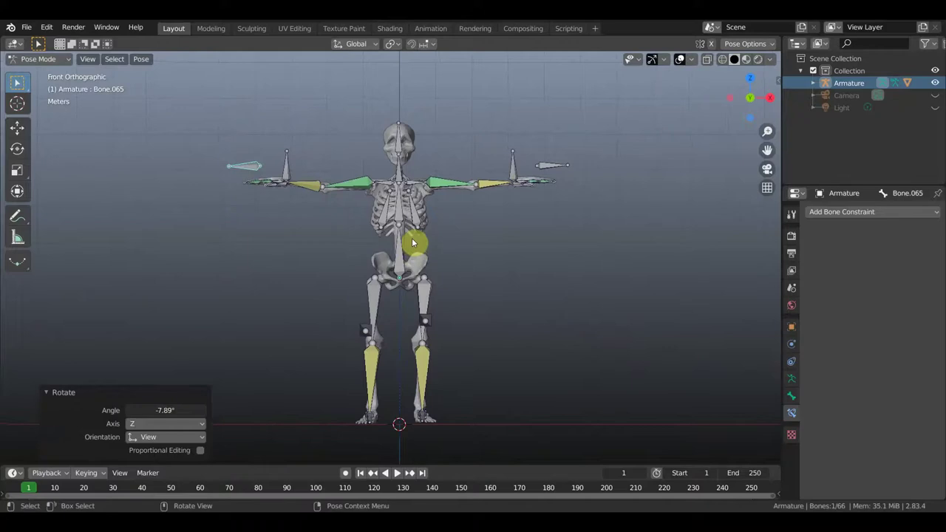
- Select the left arm control and forearm, move them down-left, and rotate to raise the arm
click(288, 171)
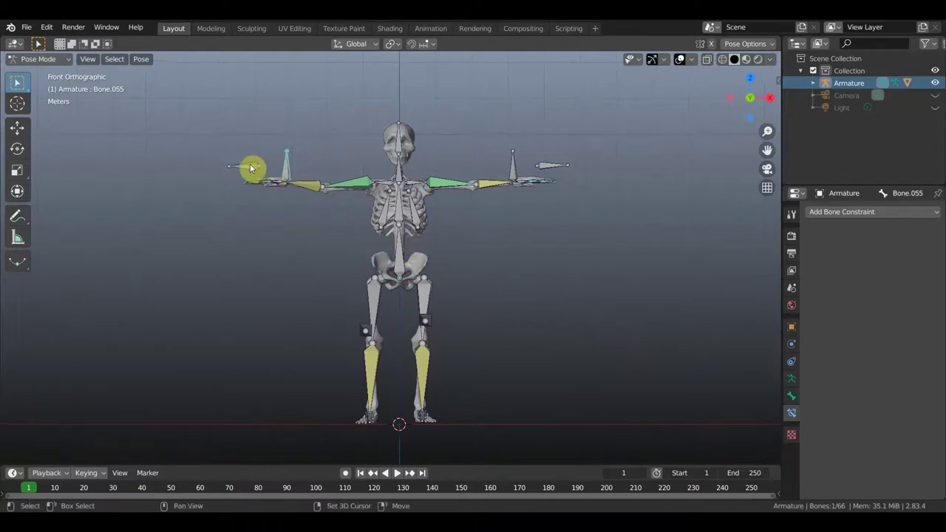
shift+click(251, 169)
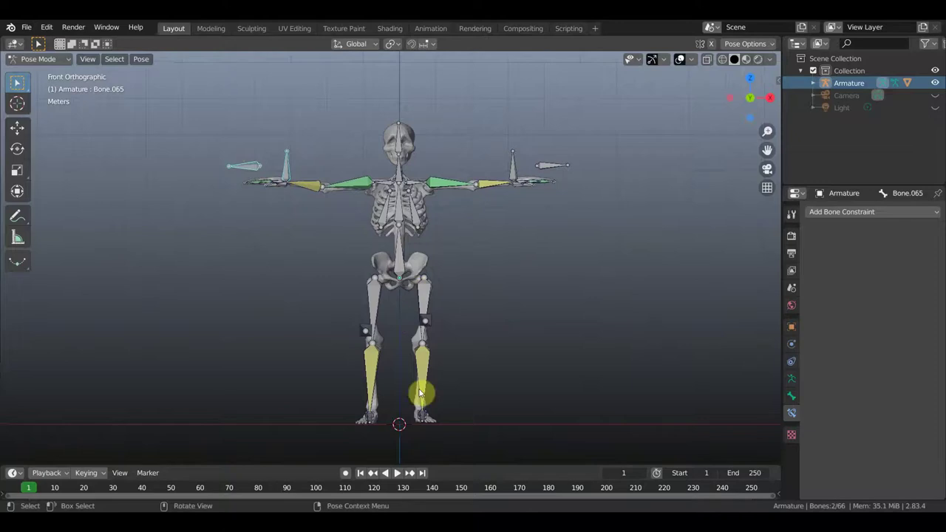
drag(465, 463, 465, 428)
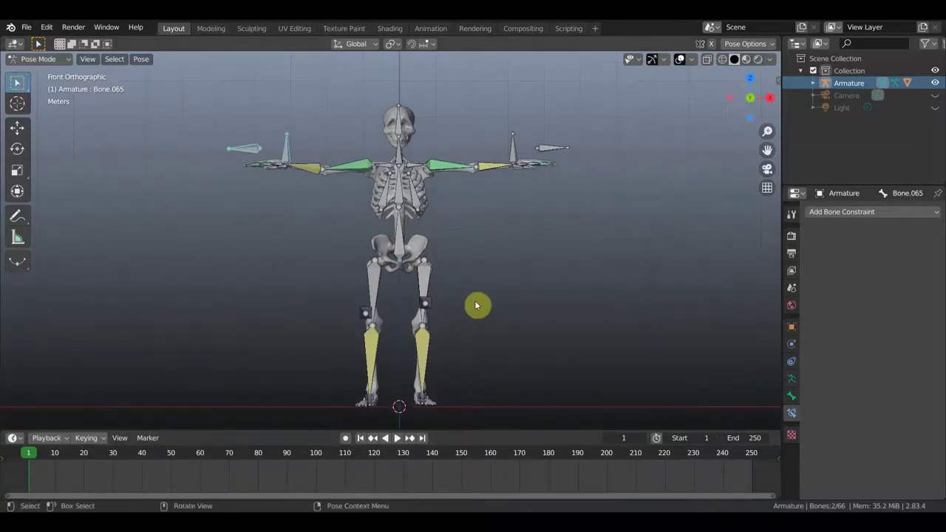
key(g)
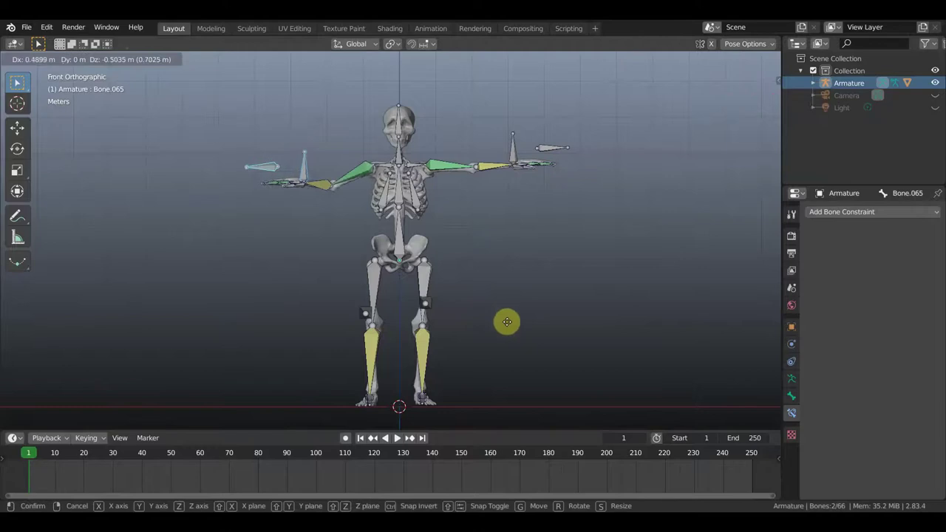
click(559, 357)
key(r)
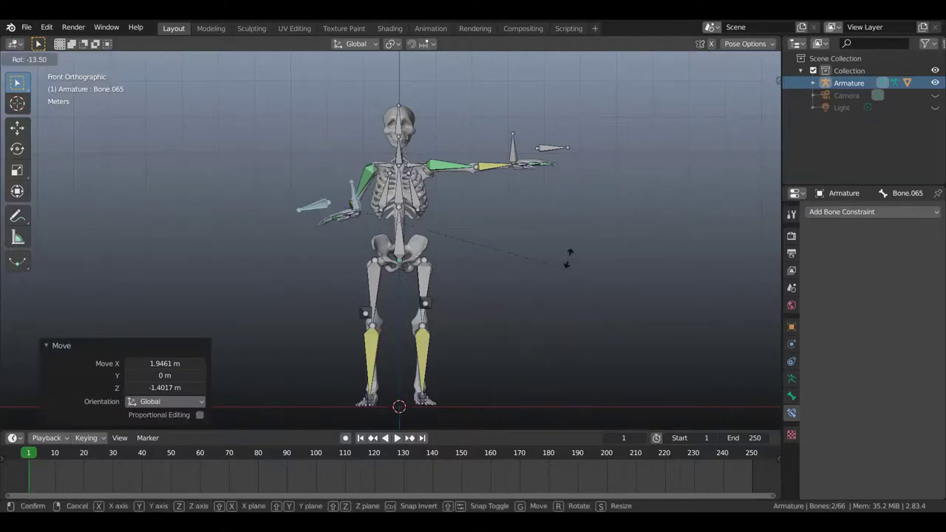
click(485, 155)
middle_drag(554, 322, 667, 319)
key(r)
click(443, 148)
- Reposition the arm bones with further moves and a rotation, lifting the hand above the skull
mouse_move(555, 217)
middle_down()
mouse_move(486, 295)
mouse_move(448, 315)
mouse_move(505, 321)
middle_up()
key(g)
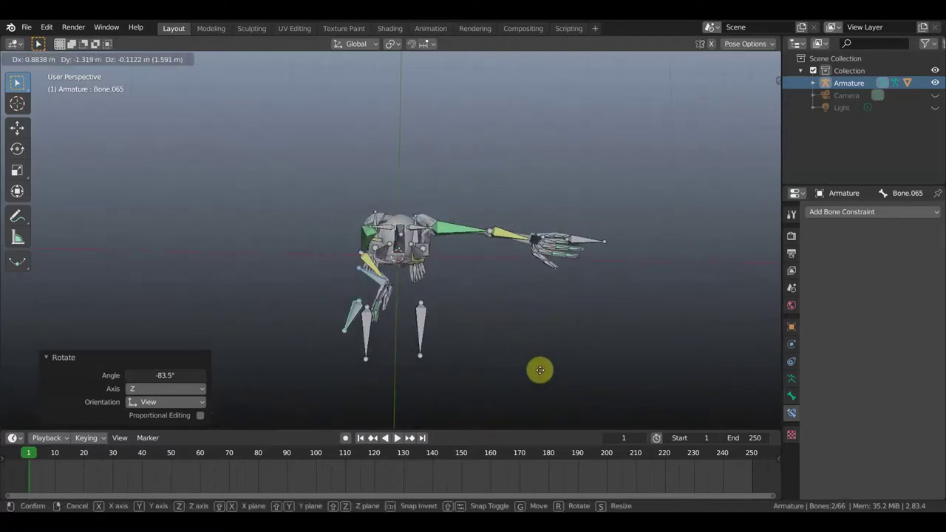
click(541, 373)
key(r)
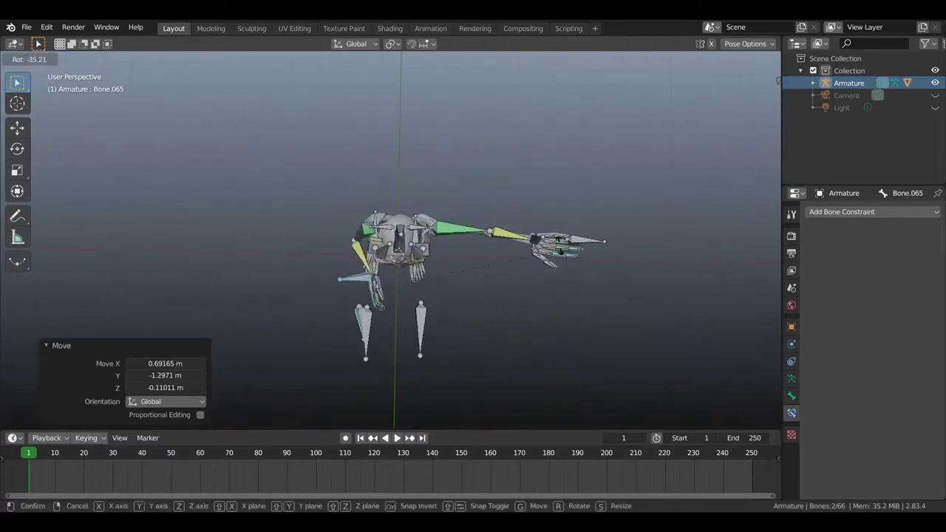
click(424, 177)
key(g)
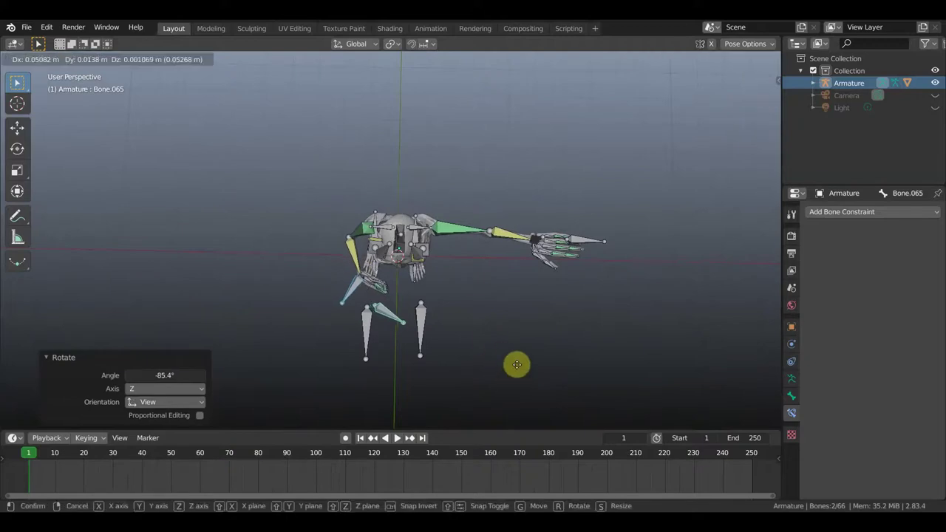
click(529, 366)
mouse_move(552, 394)
middle_down()
mouse_move(549, 329)
mouse_move(544, 336)
mouse_move(629, 328)
middle_up()
key(g)
click(520, 317)
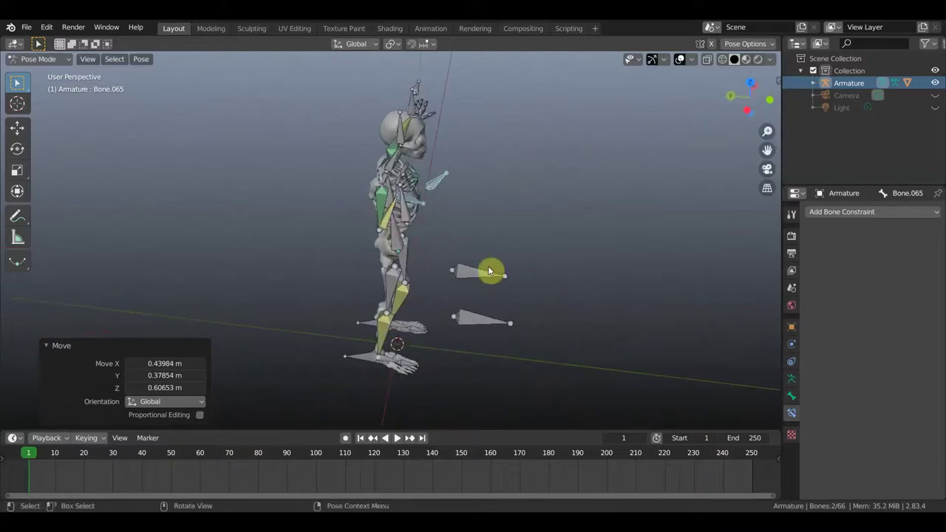
- Rotate the IK arm bone to -132°, then 6.36°, stretching the arm out sideways
click(396, 230)
middle_drag(475, 274, 493, 237)
key(r)
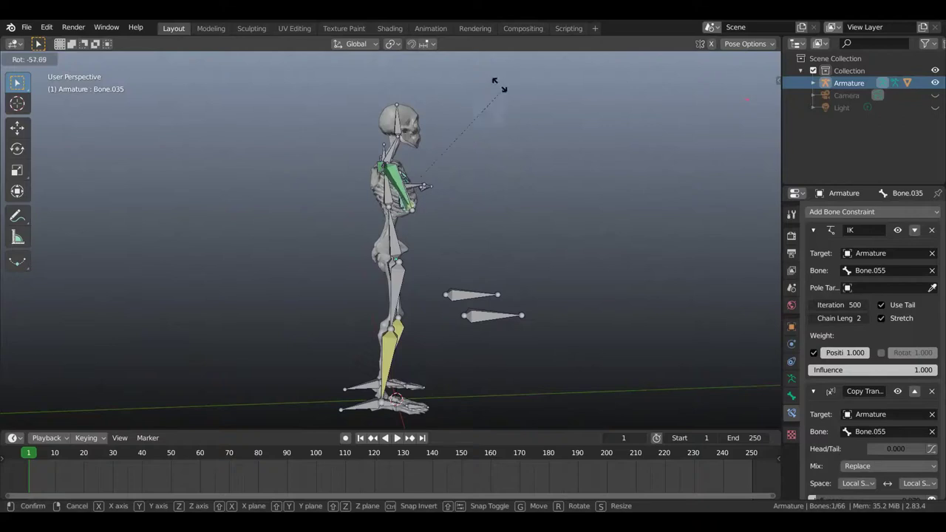
click(316, 99)
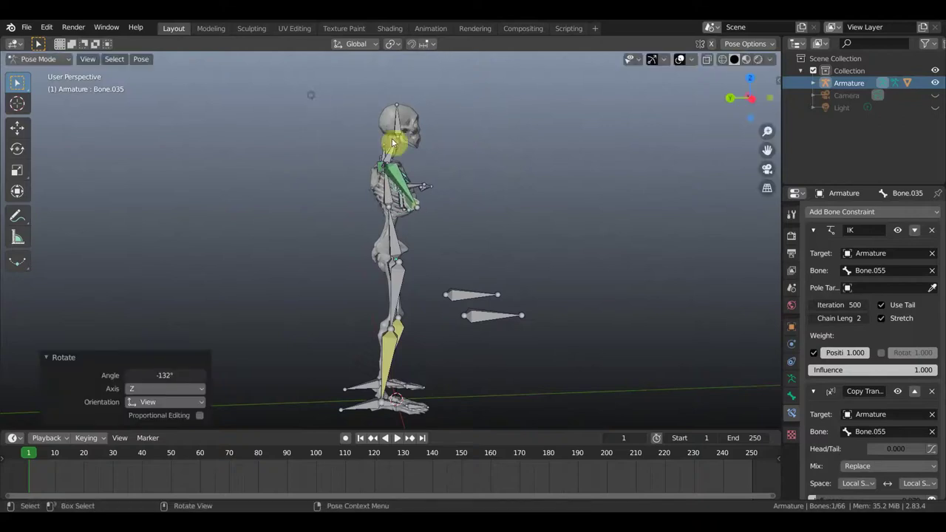
key(r)
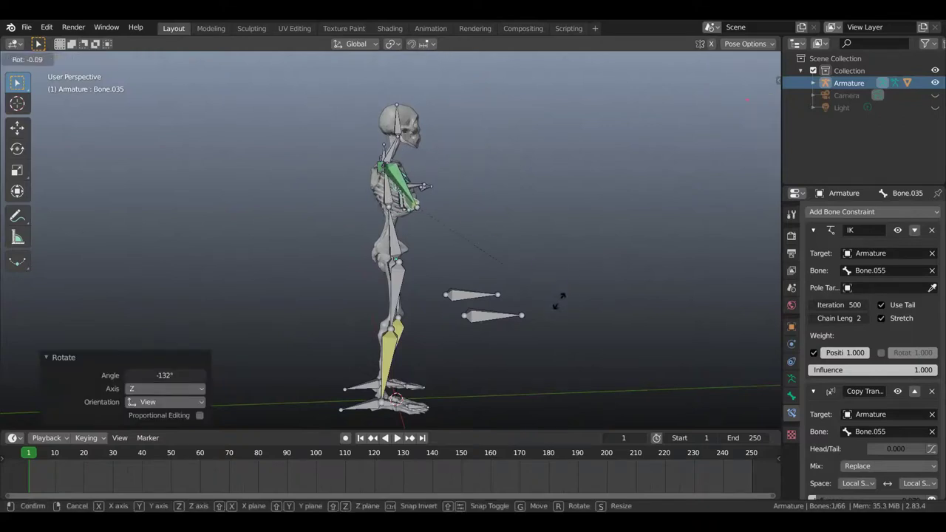
click(496, 277)
middle_drag(448, 302, 448, 247)
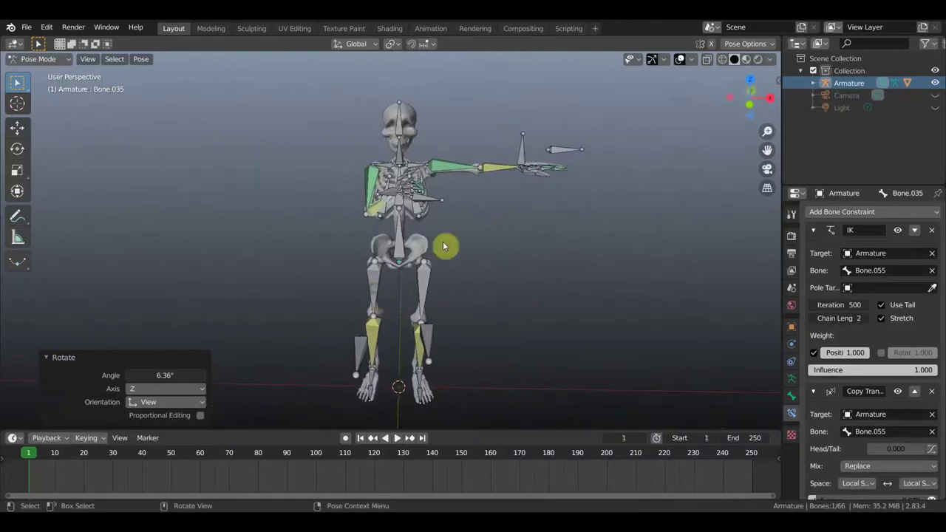
- Hide the overlays to inspect the bare skeleton mesh, then show the bones again
click(682, 59)
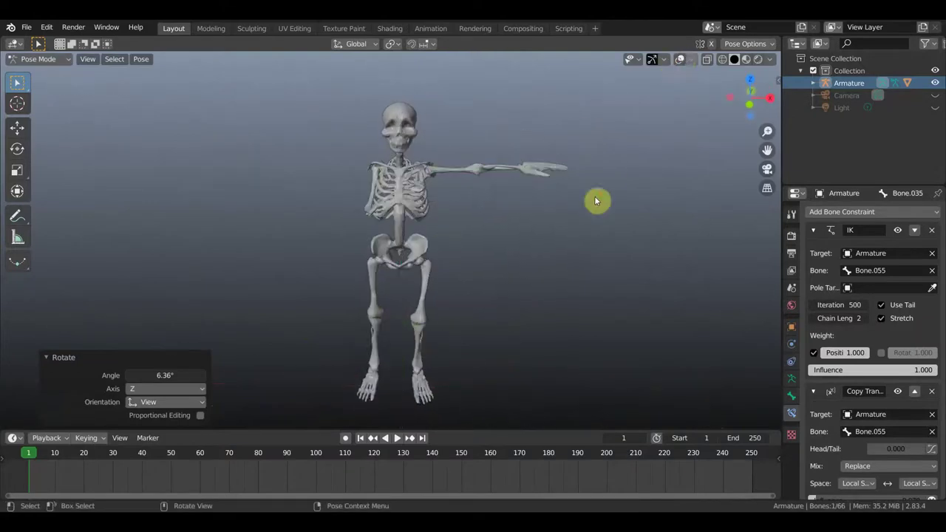
scroll(598, 200, up, 5)
mouse_move(587, 211)
middle_down()
mouse_move(593, 242)
mouse_move(640, 228)
middle_up()
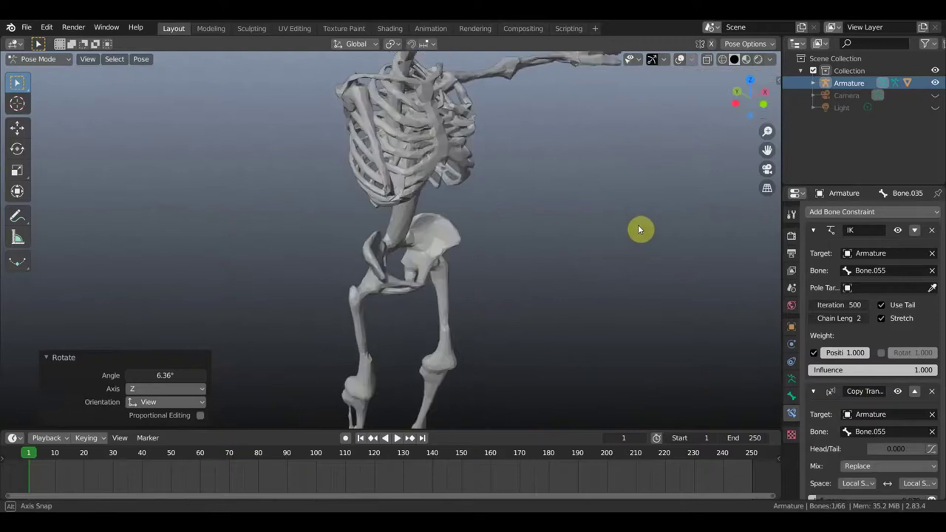
click(683, 59)
mouse_move(628, 108)
middle_down()
mouse_move(627, 122)
mouse_move(539, 121)
mouse_move(463, 166)
mouse_move(543, 177)
mouse_move(468, 194)
middle_up()
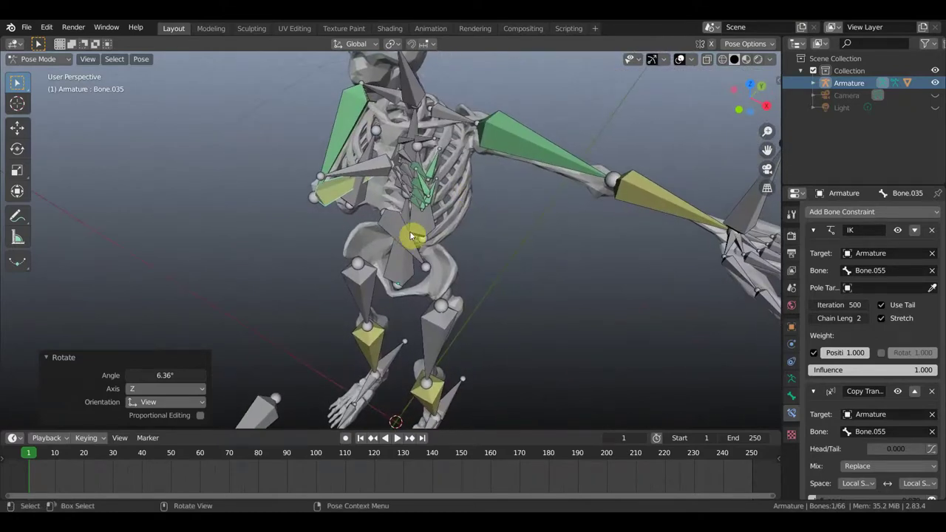
- Select the hip and upper arm bones, move them, and rotate the arm -17.5°
click(411, 235)
shift+click(368, 166)
key(g)
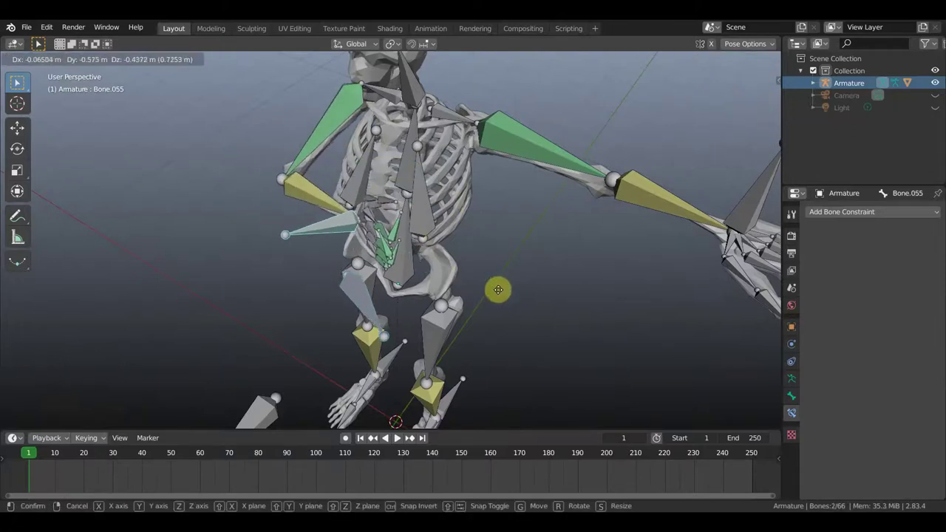
click(500, 290)
key(r)
click(501, 308)
mouse_move(501, 308)
middle_down()
mouse_move(543, 289)
mouse_move(547, 269)
middle_up()
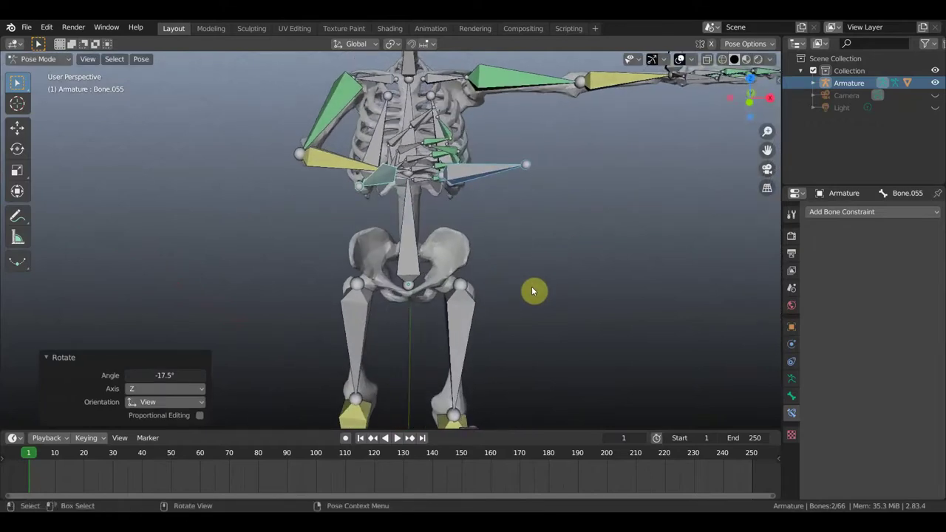
- Move the arm bones up-right, rotate them 42.3°, and reposition so the forearm crosses the waist
key(g)
click(546, 275)
mouse_move(546, 274)
middle_down()
mouse_move(481, 301)
mouse_move(498, 279)
mouse_move(481, 274)
middle_up()
key(r)
click(363, 320)
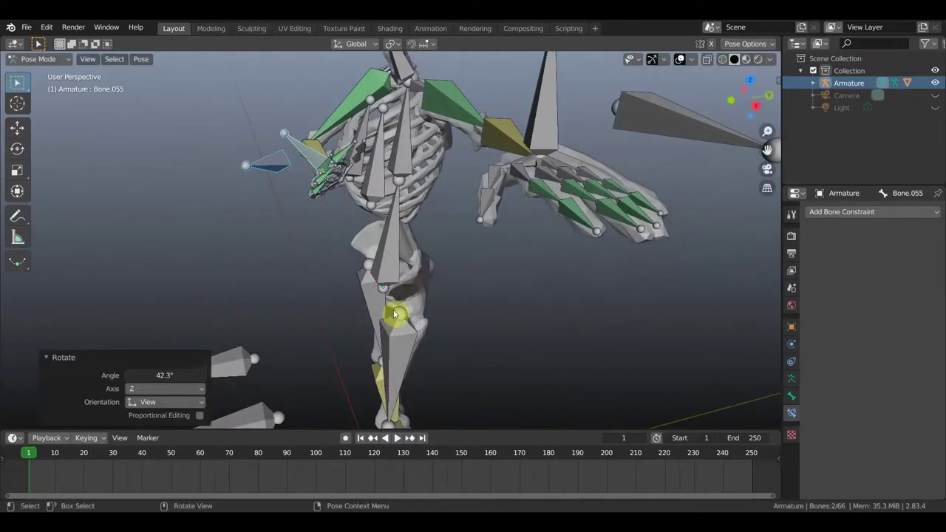
key(g)
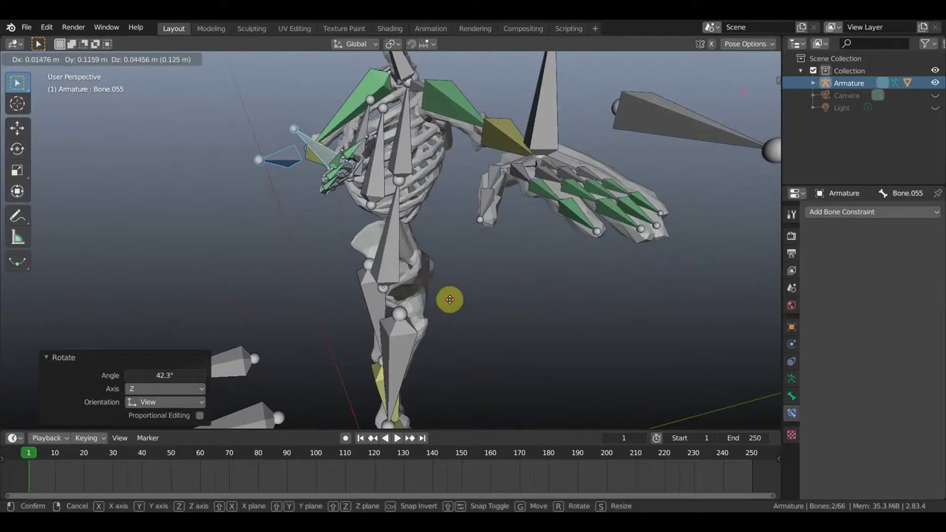
click(450, 298)
middle_drag(495, 309, 557, 307)
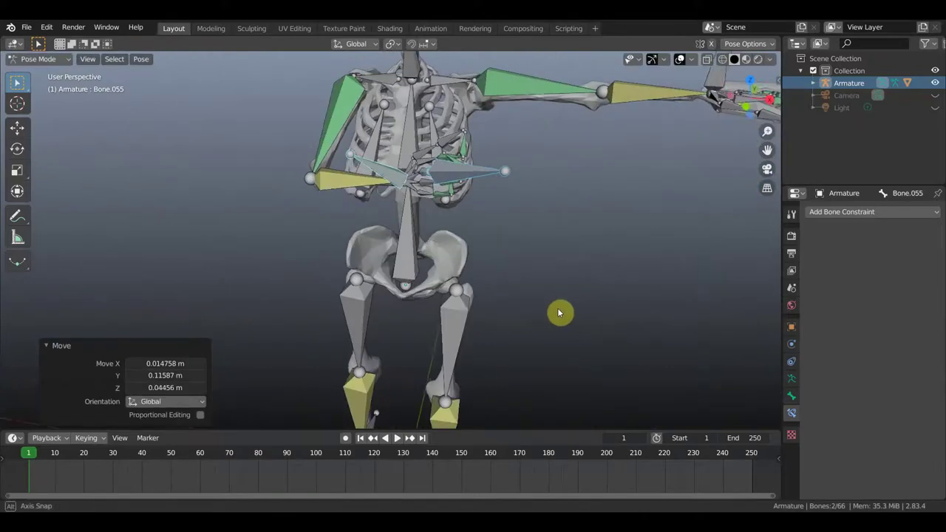
scroll(654, 161, down, 4)
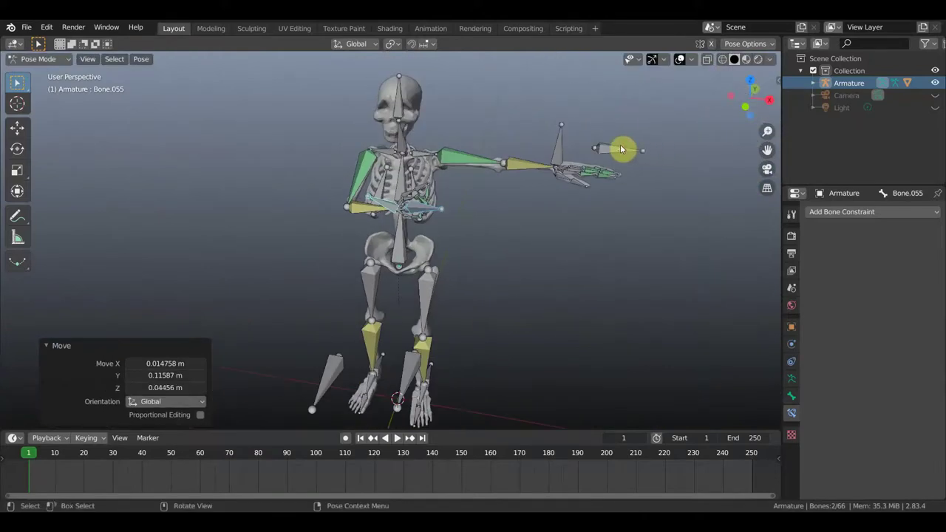
click(548, 156)
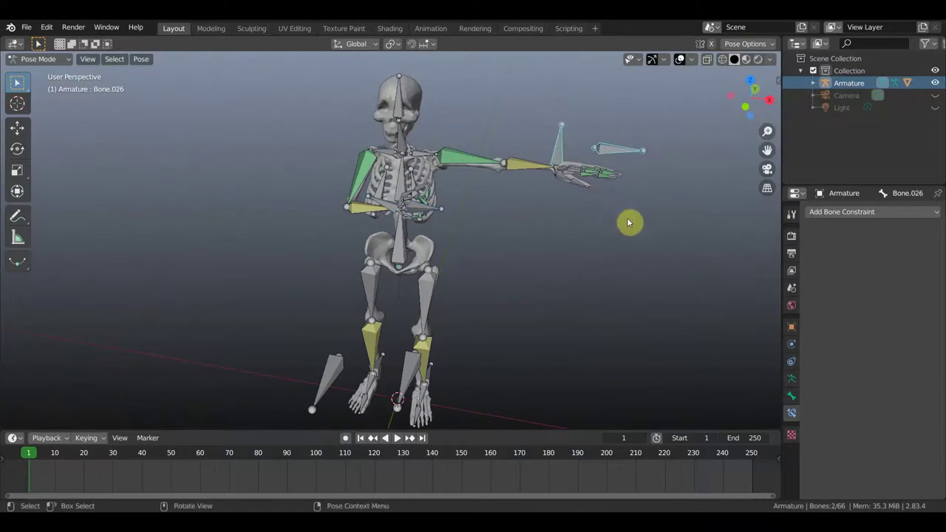
- Move the hand control to the chest and rotate it 118° then 44.8°
key(g)
click(510, 272)
key(r)
click(388, 294)
mouse_move(544, 260)
middle_down()
mouse_move(453, 264)
mouse_move(468, 259)
middle_up()
key(r)
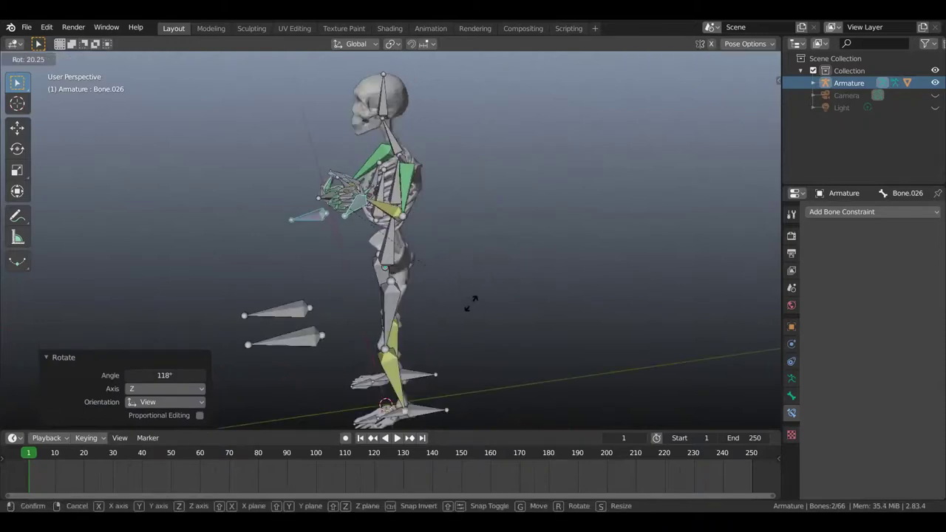
click(465, 280)
mouse_move(464, 274)
middle_down()
mouse_move(587, 298)
mouse_move(595, 272)
middle_up()
- Move the arm control and rotate it 14.3°, 30° and 9.4° to cross the arms
key(g)
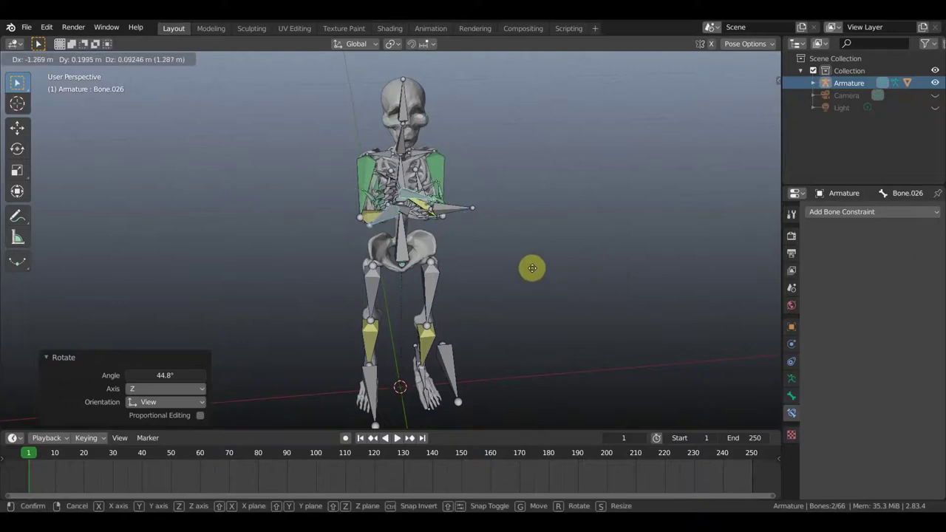
click(532, 267)
middle_drag(561, 276, 669, 274)
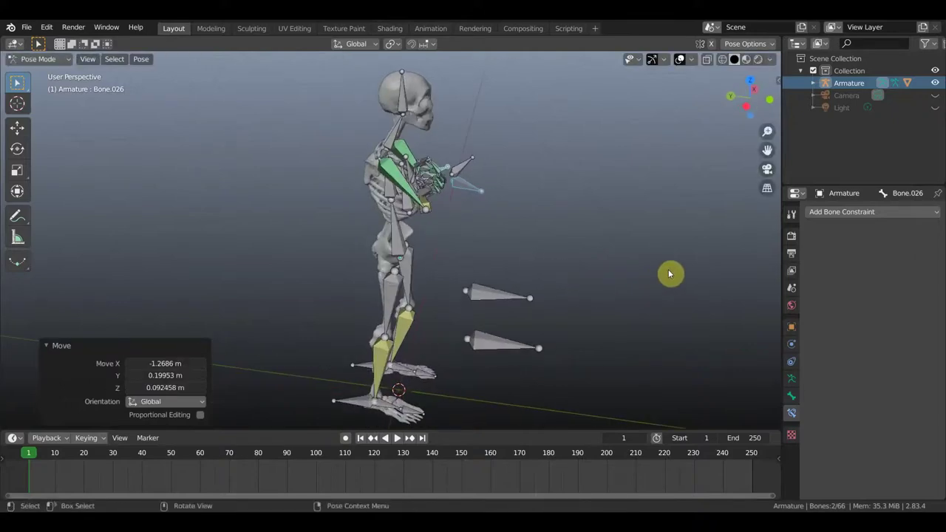
key(r)
click(579, 258)
mouse_move(579, 259)
middle_down()
mouse_move(587, 340)
mouse_move(598, 336)
middle_up()
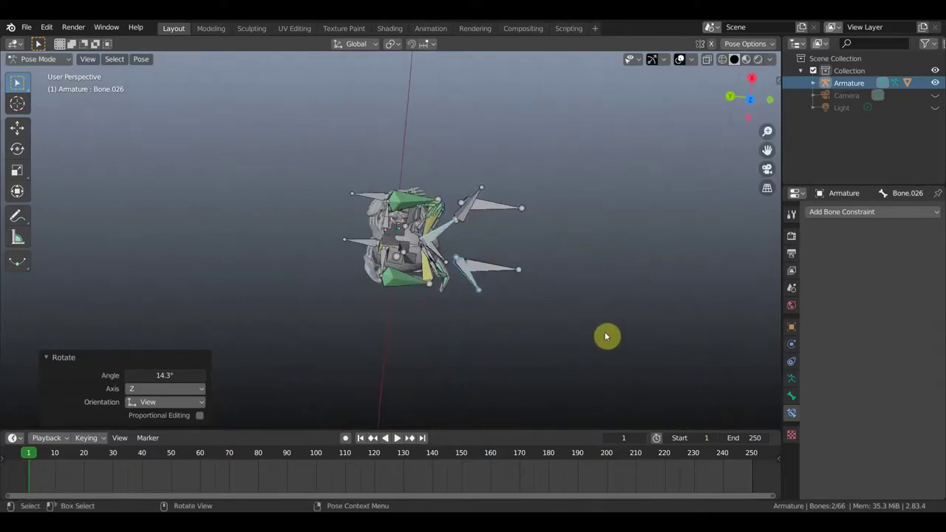
key(r)
click(512, 362)
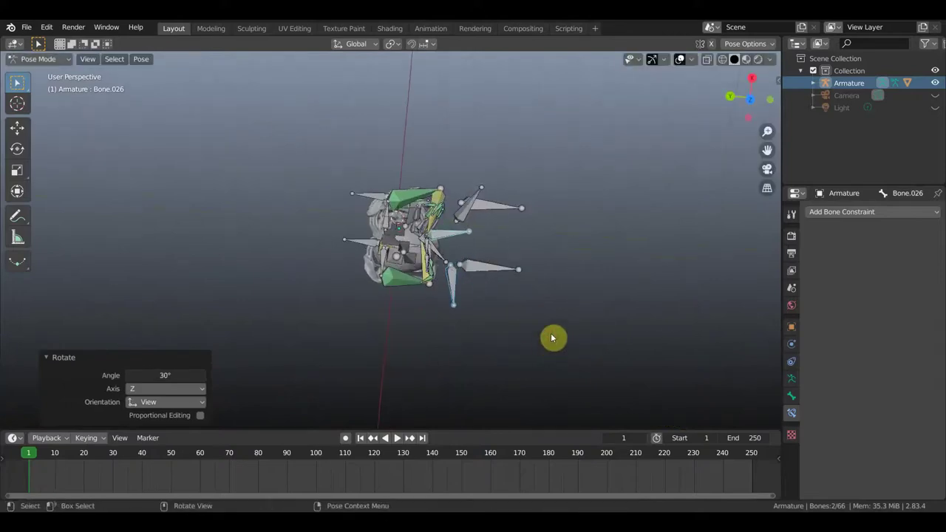
key(r)
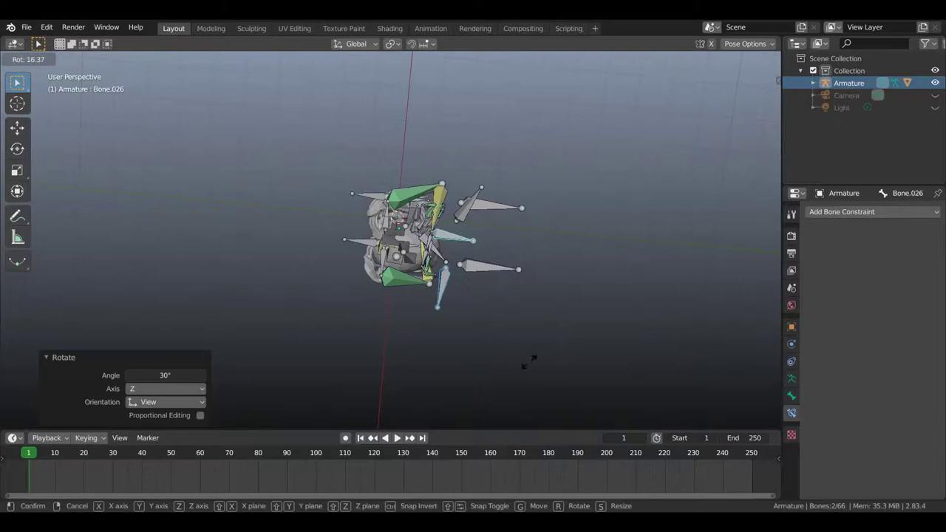
click(553, 350)
- Orbit and pan around the skeleton to check the crossed-arms pose
mouse_move(555, 352)
middle_down()
mouse_move(541, 244)
mouse_move(646, 244)
mouse_move(634, 241)
mouse_move(663, 235)
middle_up()
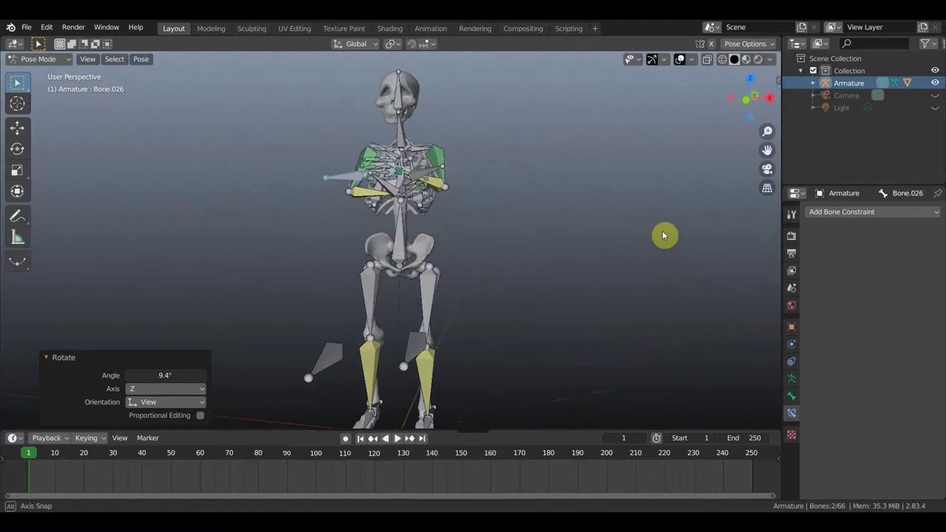
scroll(653, 239, down, 1)
shift+middle_drag(522, 294, 543, 249)
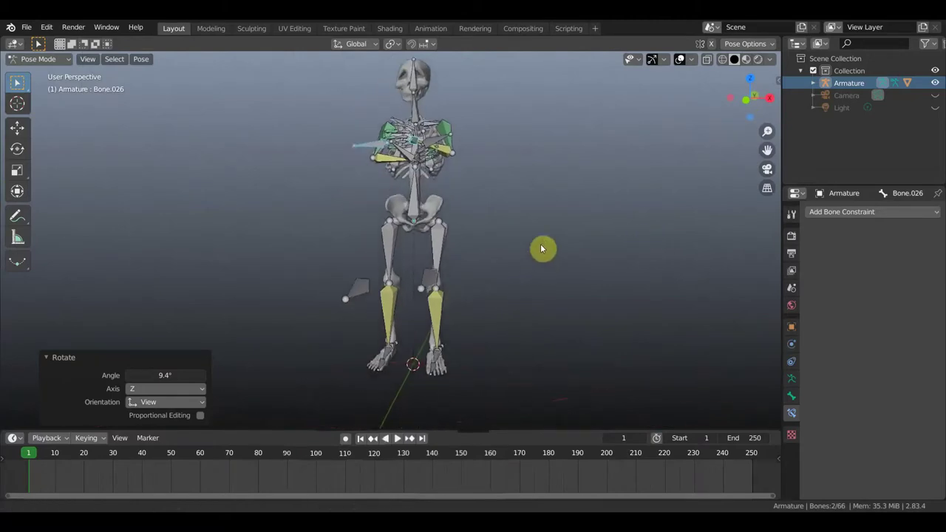
mouse_move(468, 206)
middle_down()
mouse_move(488, 256)
mouse_move(477, 205)
middle_up()
middle_drag(434, 237, 414, 278)
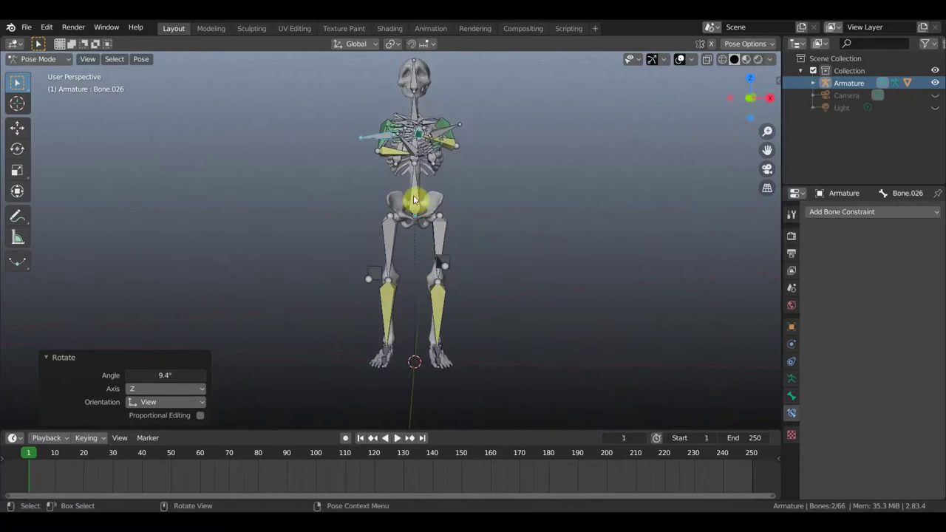
mouse_move(428, 357)
middle_down()
mouse_move(488, 364)
mouse_move(378, 344)
middle_up()
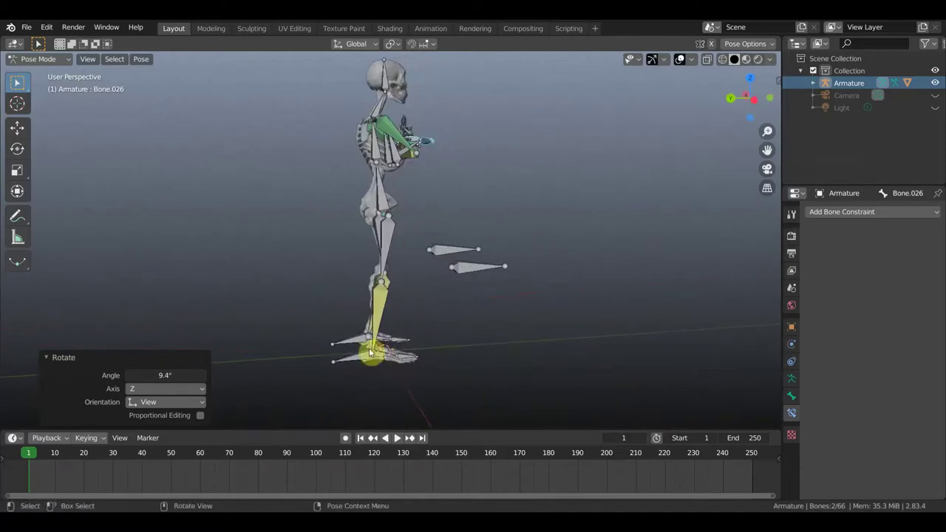
click(354, 342)
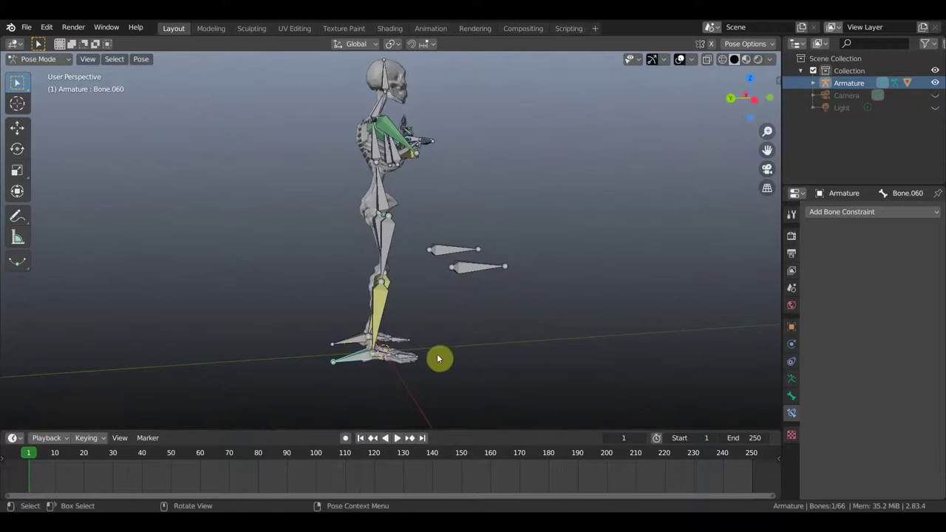
- Move the selected foot control to a new position
key(g)
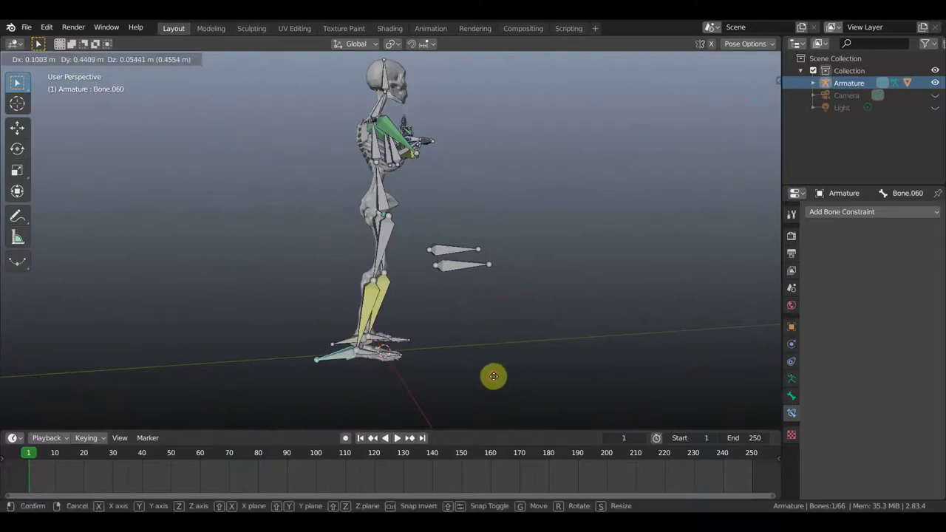
click(492, 376)
click(381, 196)
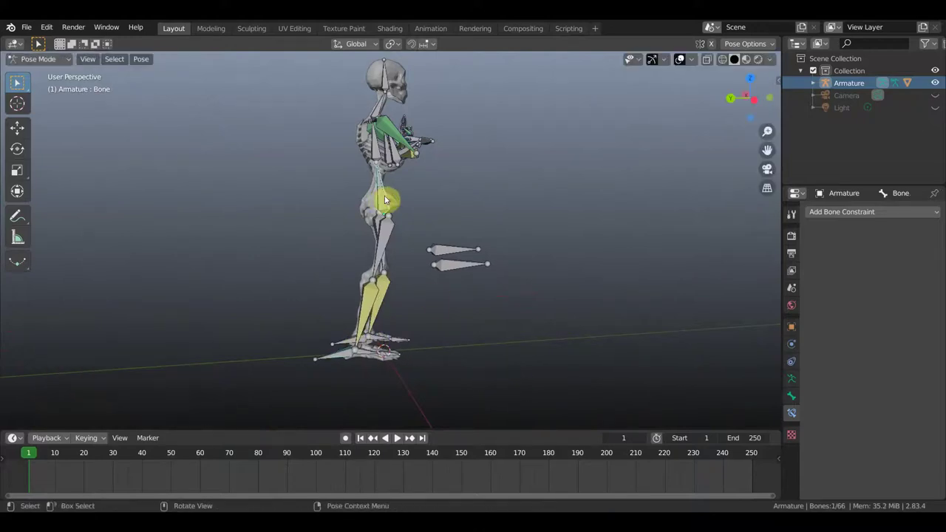
mouse_move(478, 206)
middle_down()
mouse_move(376, 271)
mouse_move(426, 255)
middle_up()
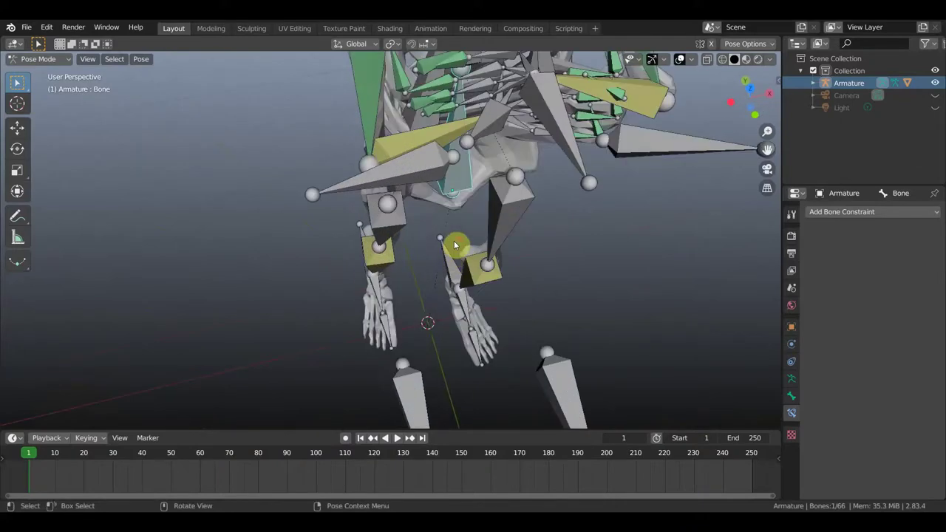
middle_drag(449, 258, 396, 164)
- Select the arm and spine control bones and nudge them slightly
shift+click(450, 175)
shift+click(479, 178)
middle_drag(480, 181, 539, 174)
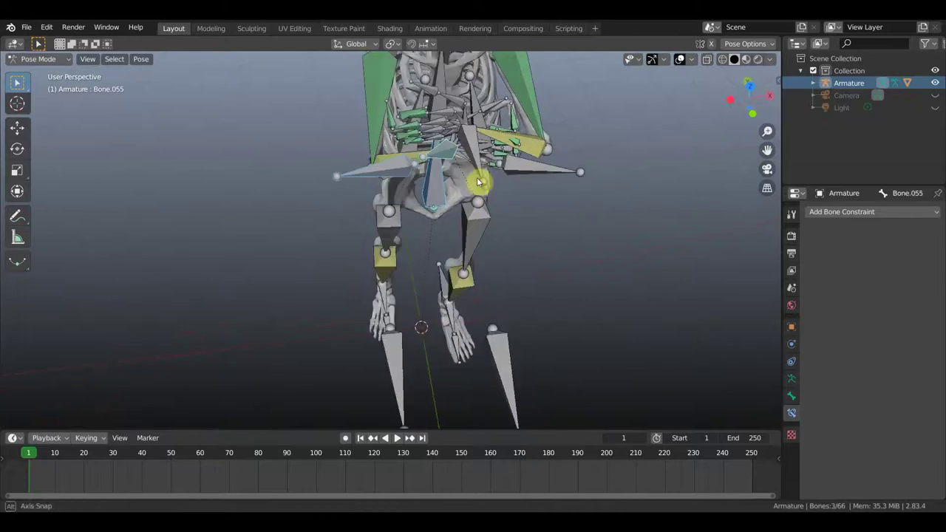
shift+click(485, 158)
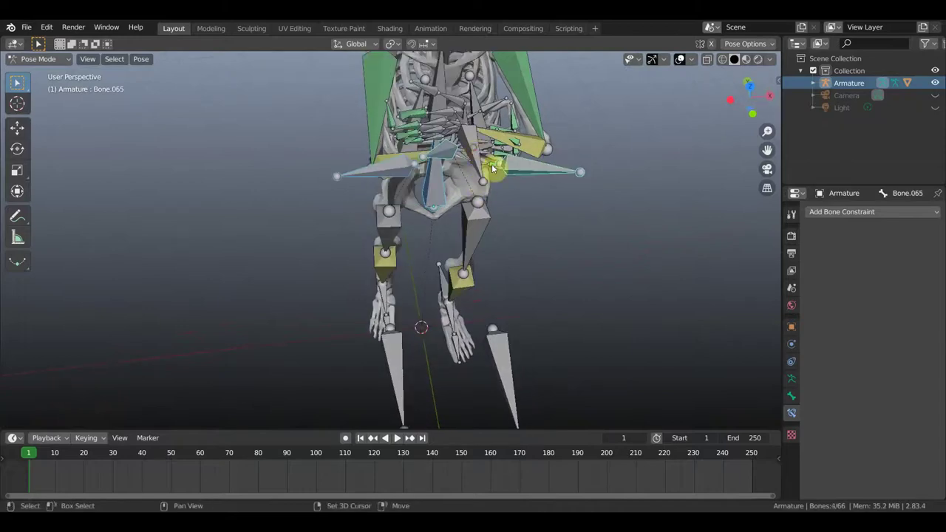
shift+click(490, 164)
mouse_move(525, 252)
middle_down()
mouse_move(574, 244)
mouse_move(514, 195)
middle_up()
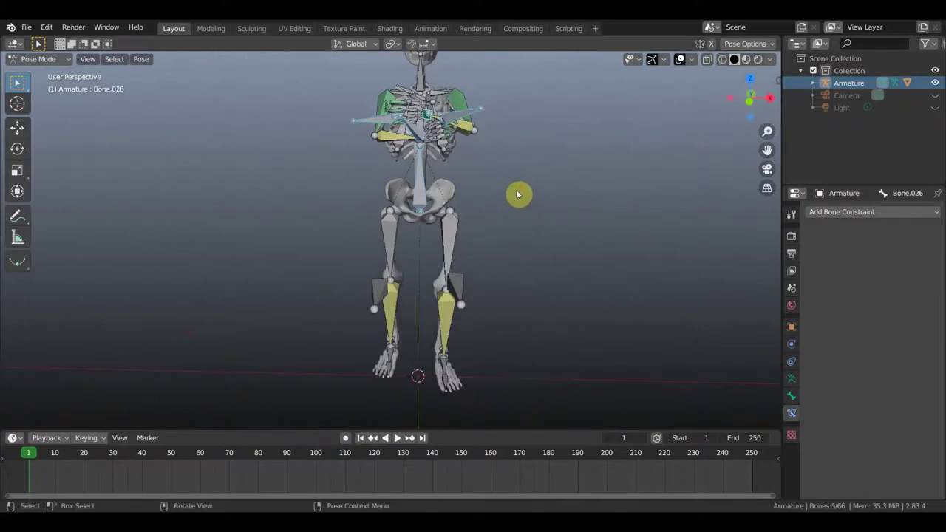
key(g)
click(531, 213)
mouse_move(413, 337)
middle_down()
mouse_move(498, 344)
mouse_move(633, 333)
middle_up()
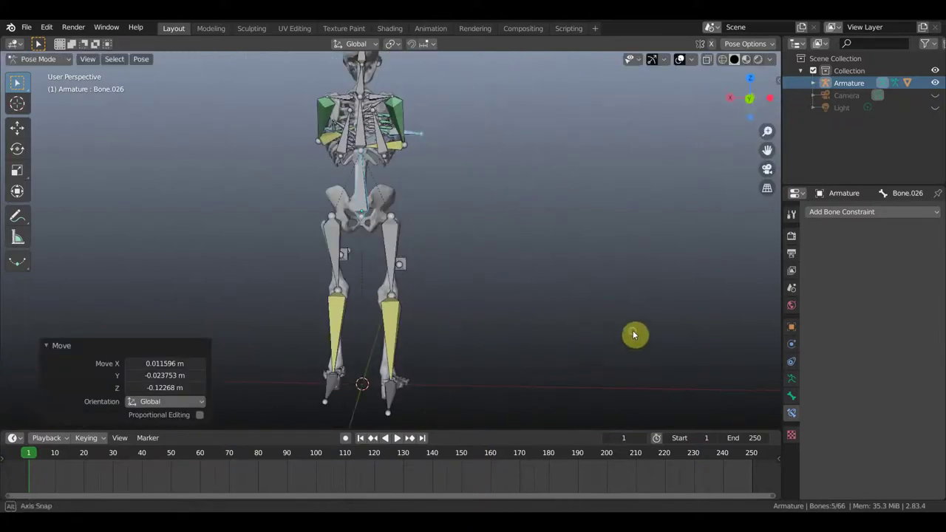
- Move the right and left foot controls 0.3276 m and −0.21233 m along X
click(395, 401)
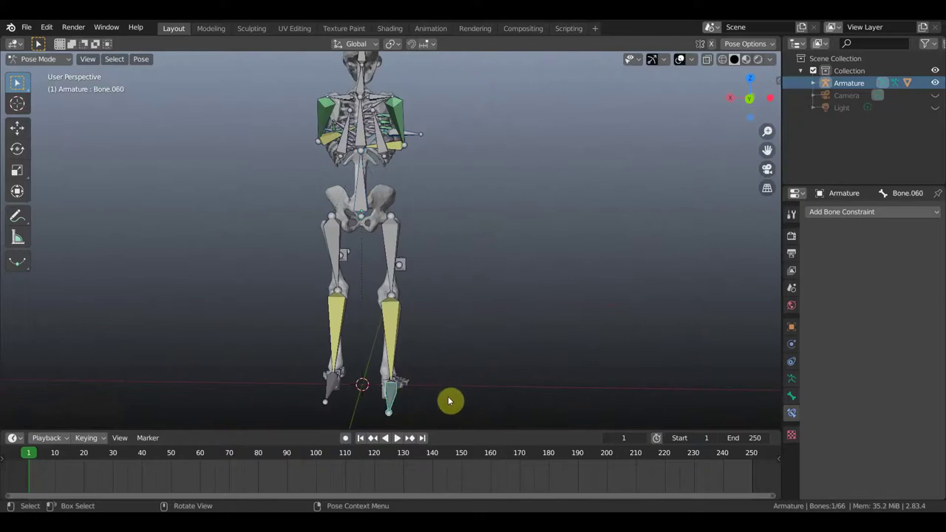
key(g)
click(439, 399)
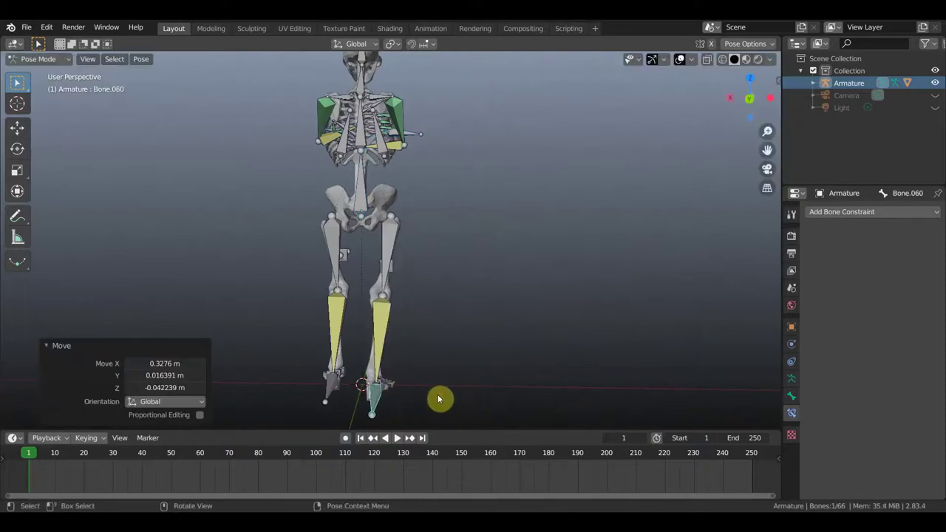
click(331, 390)
key(g)
click(329, 389)
- Select the root bone named Bone and look down from the top view
mouse_move(452, 278)
middle_down()
mouse_move(383, 301)
mouse_move(358, 290)
mouse_move(380, 185)
middle_up()
click(381, 185)
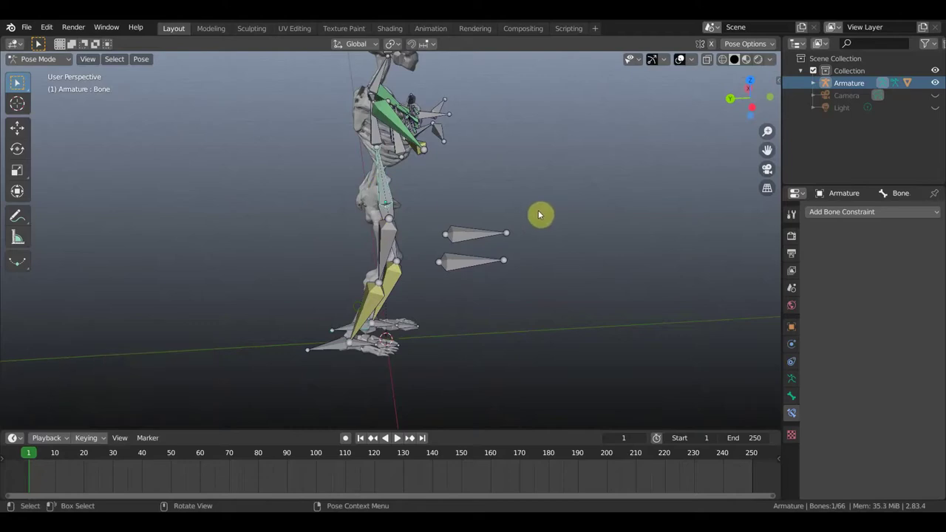
key(KP_7)
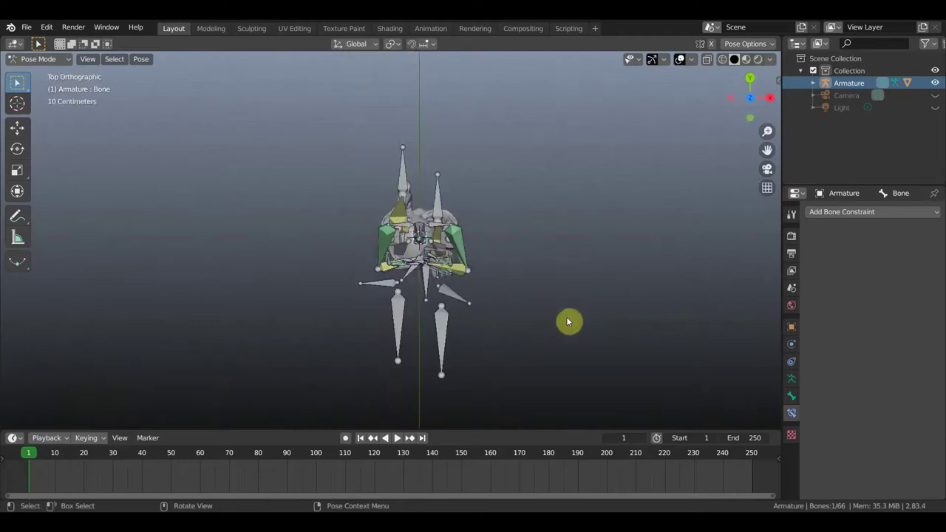
scroll(428, 306, up, 2)
scroll(428, 303, up, 2)
key(shift)
- Rotate a hand control 8.61° and Bone.061 -35° about the vertical axis
shift+click(407, 308)
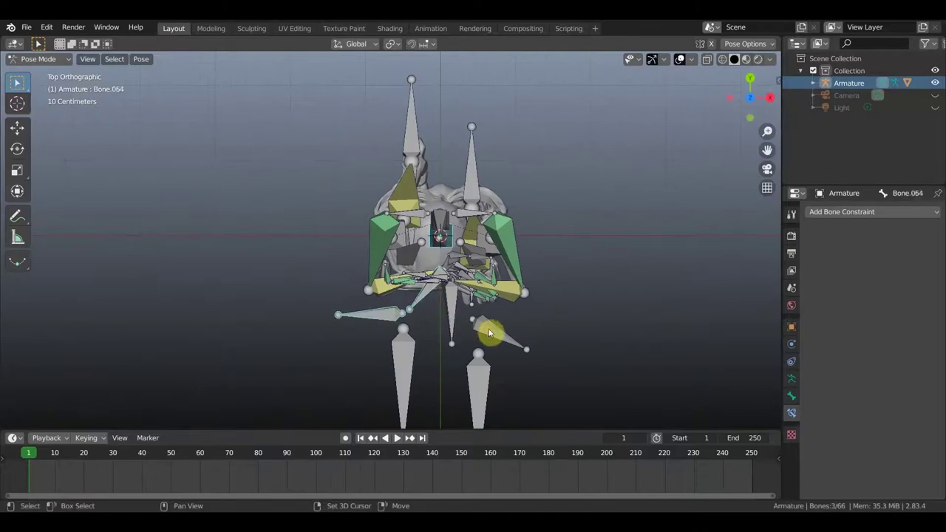
key(r)
click(570, 344)
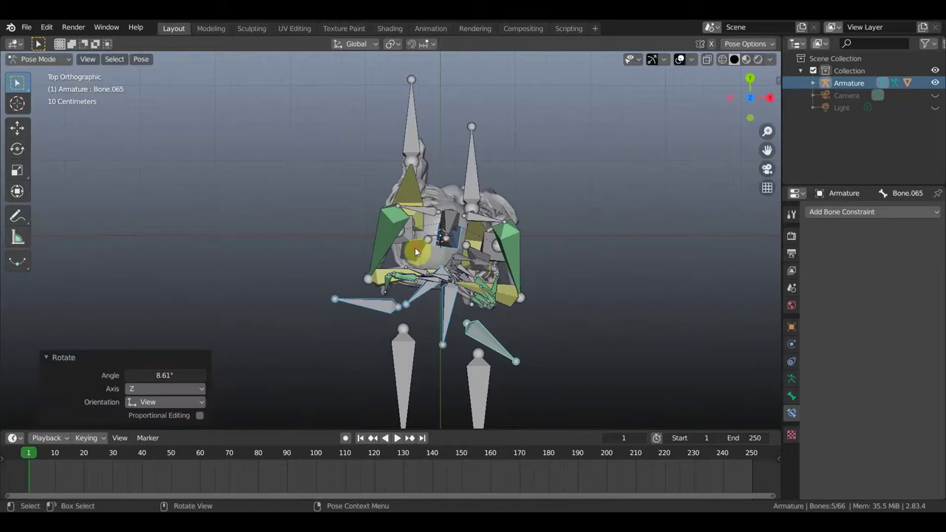
click(479, 257)
mouse_move(479, 256)
middle_down()
mouse_move(470, 134)
mouse_move(457, 114)
middle_up()
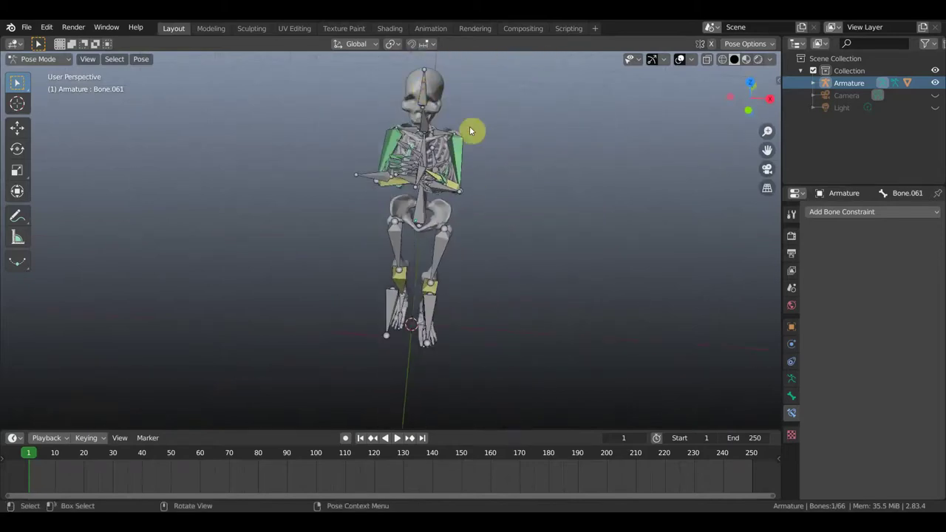
key(KP_7)
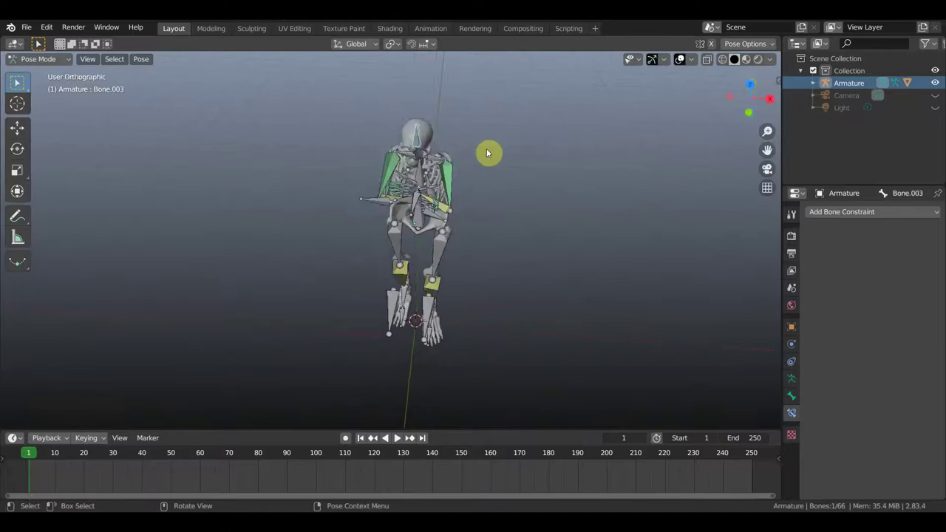
key(r)
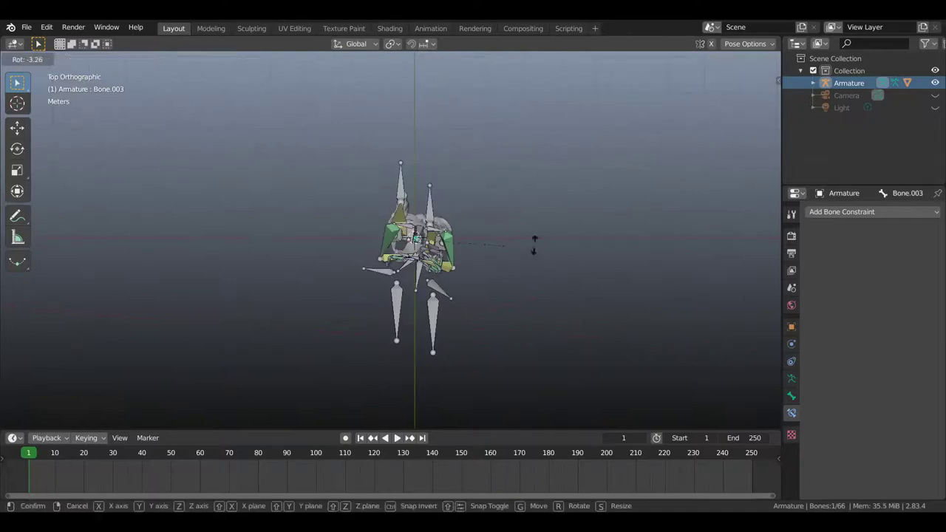
click(529, 181)
- Deselect the head bone and rotate the remaining selection 32.1° in top view
middle_drag(536, 243, 494, 155)
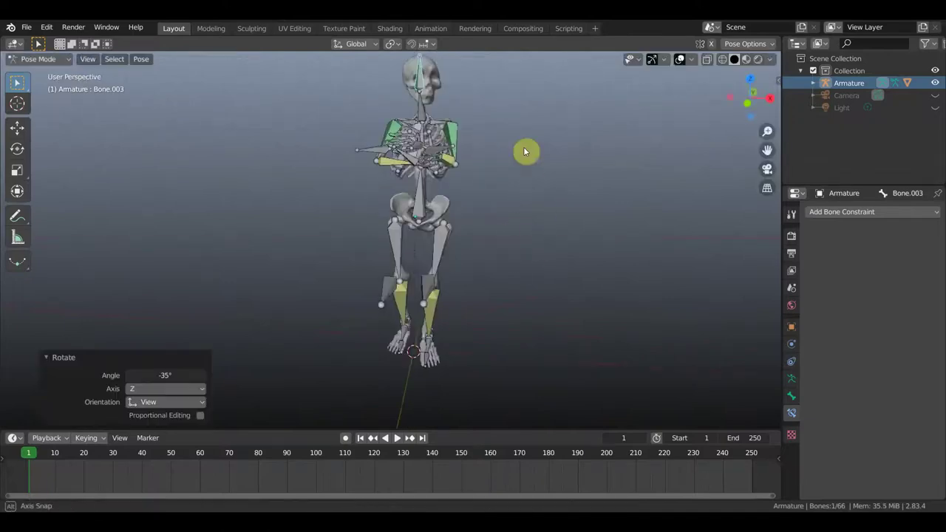
mouse_move(493, 155)
middle_down()
mouse_move(508, 160)
mouse_move(526, 205)
mouse_move(485, 171)
middle_up()
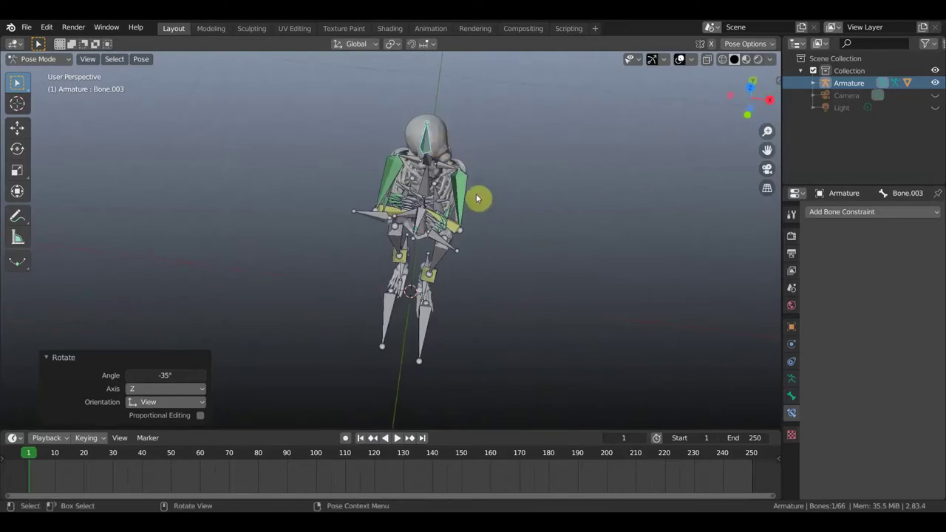
click(500, 201)
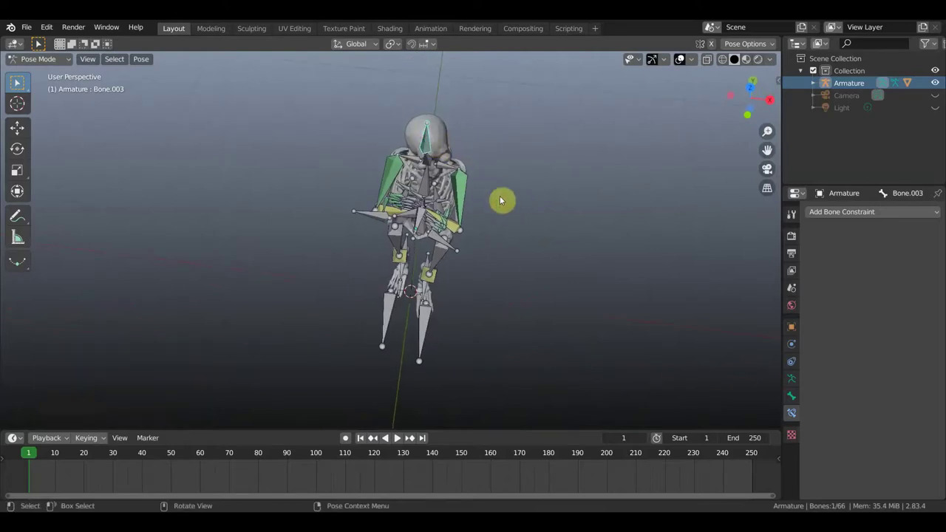
key(KP_7)
key(r)
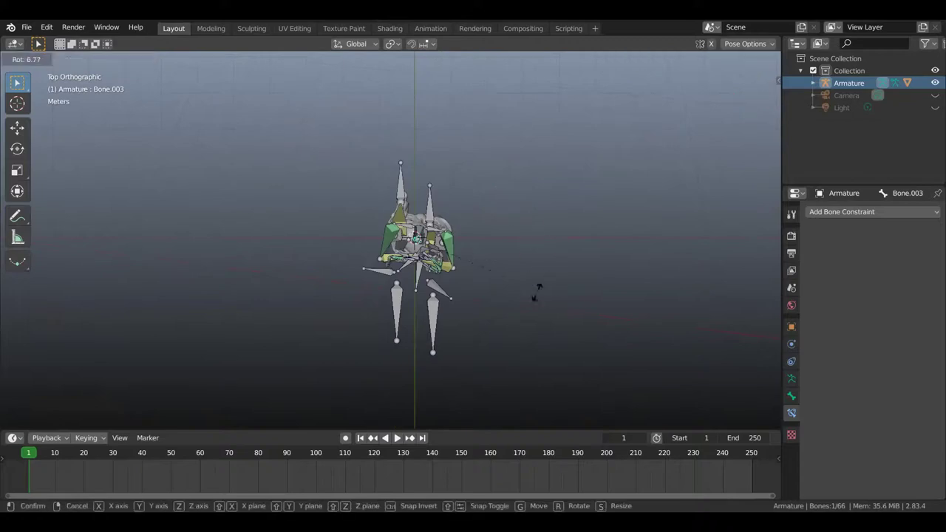
click(487, 316)
middle_drag(544, 304, 542, 203)
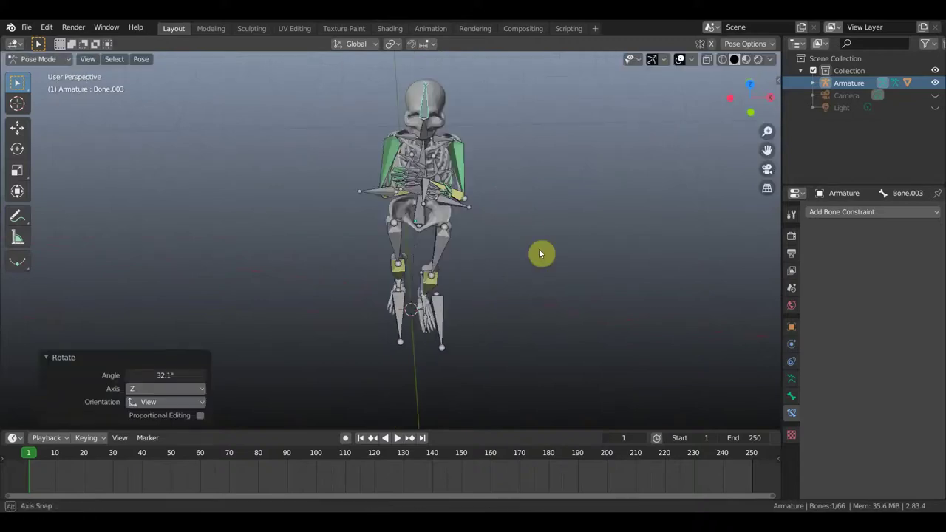
mouse_move(541, 207)
middle_down()
mouse_move(563, 202)
mouse_move(532, 207)
mouse_move(530, 274)
mouse_move(446, 202)
middle_up()
- Select Bone.003 and rotate it -18.3° about Z
click(430, 186)
middle_drag(503, 221, 482, 243)
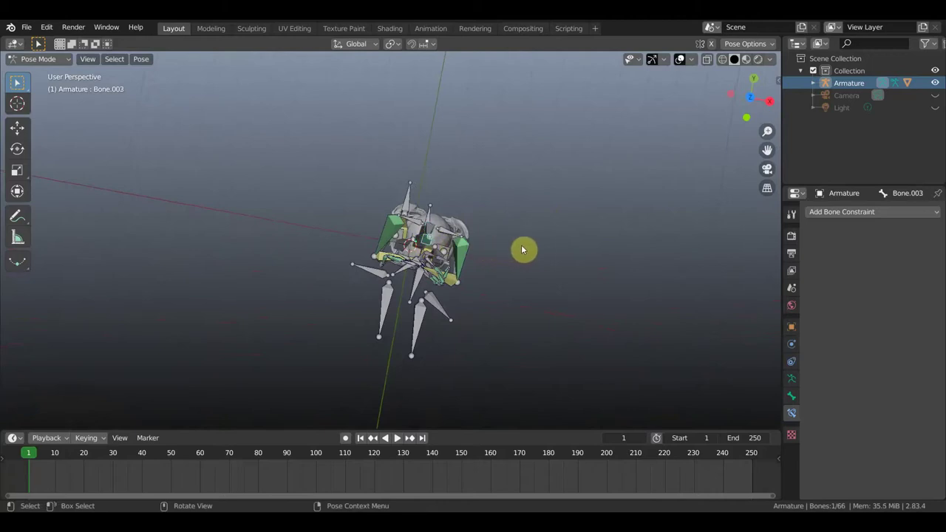
key(r)
click(539, 215)
middle_drag(558, 256, 554, 171)
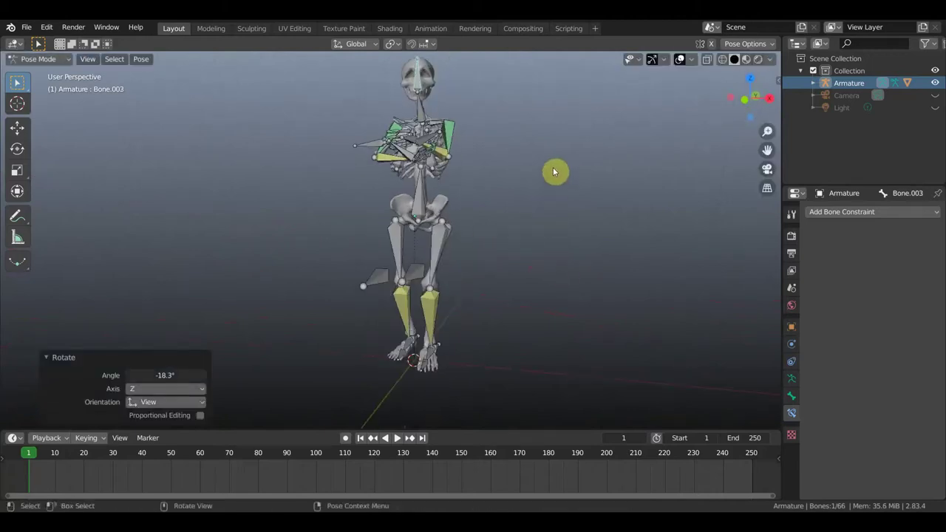
middle_drag(553, 171, 553, 237)
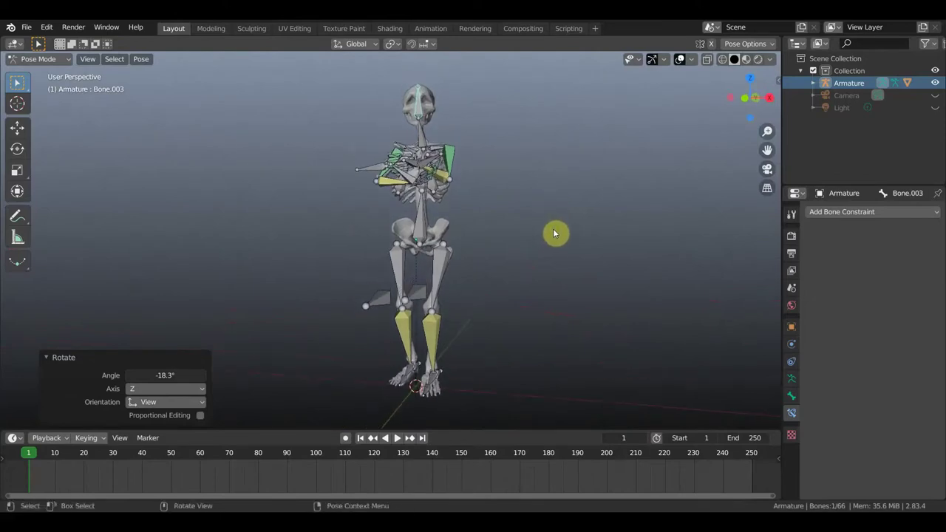
- Select all bones and insert a LocRot keyframe at frame 1
key(a)
key(i)
click(553, 231)
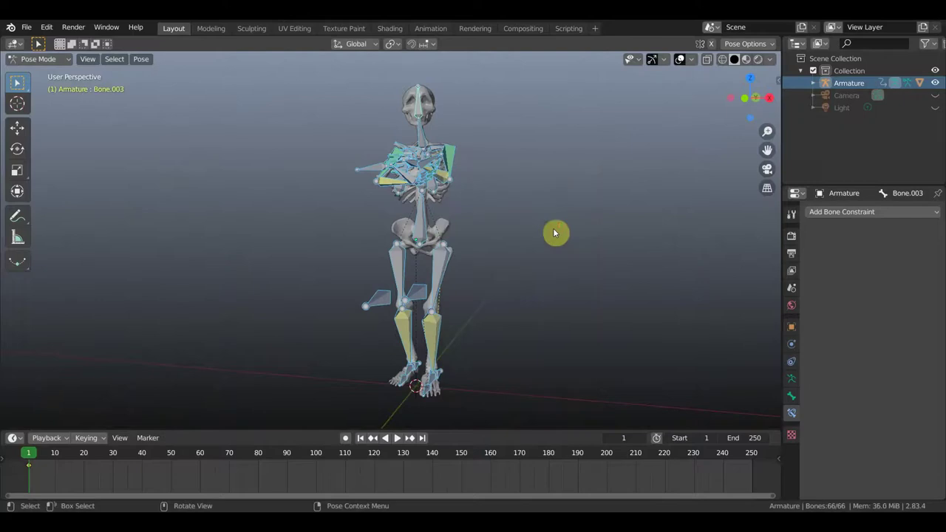
mouse_move(563, 252)
middle_down()
mouse_move(555, 302)
mouse_move(530, 296)
mouse_move(540, 286)
middle_up()
- Hide overlays, try Material Preview, return to Solid, then show bones through the mesh
click(680, 59)
scroll(573, 203, up, 1)
scroll(573, 204, up, 1)
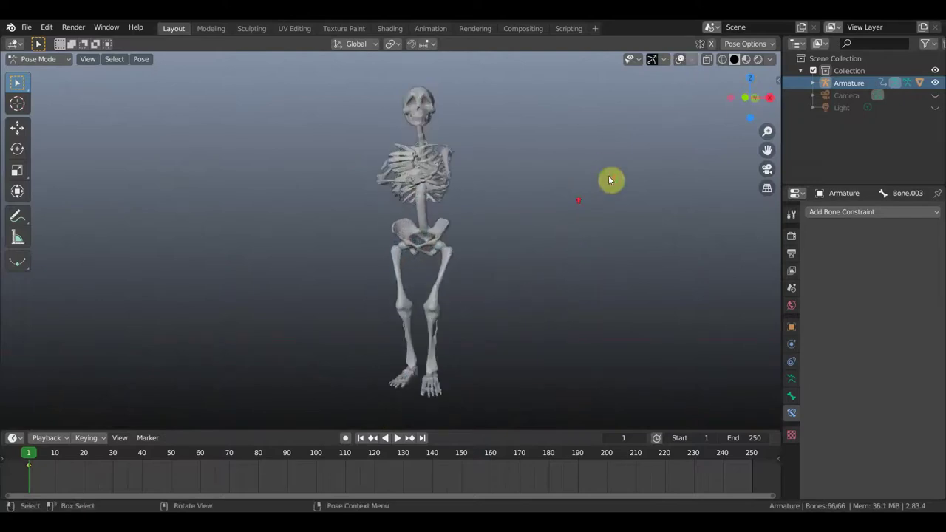
click(748, 60)
mouse_move(668, 152)
middle_down()
mouse_move(709, 173)
mouse_move(663, 161)
mouse_move(668, 153)
middle_up()
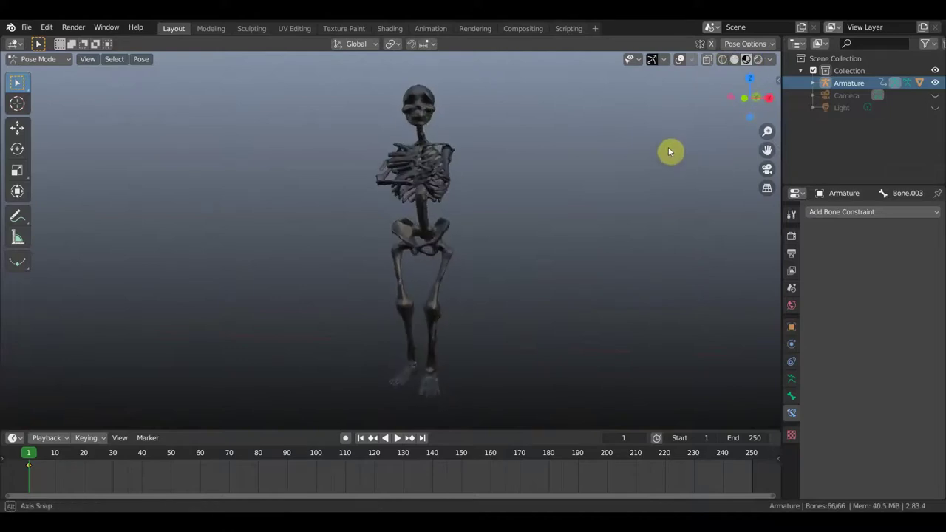
click(734, 60)
middle_drag(645, 176, 649, 172)
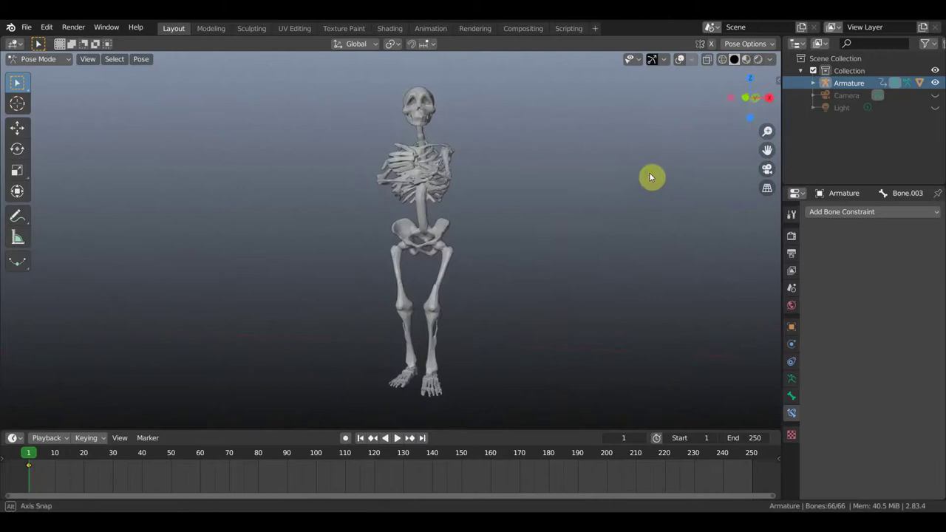
click(681, 59)
mouse_move(629, 141)
middle_down()
mouse_move(618, 163)
mouse_move(627, 161)
middle_up()
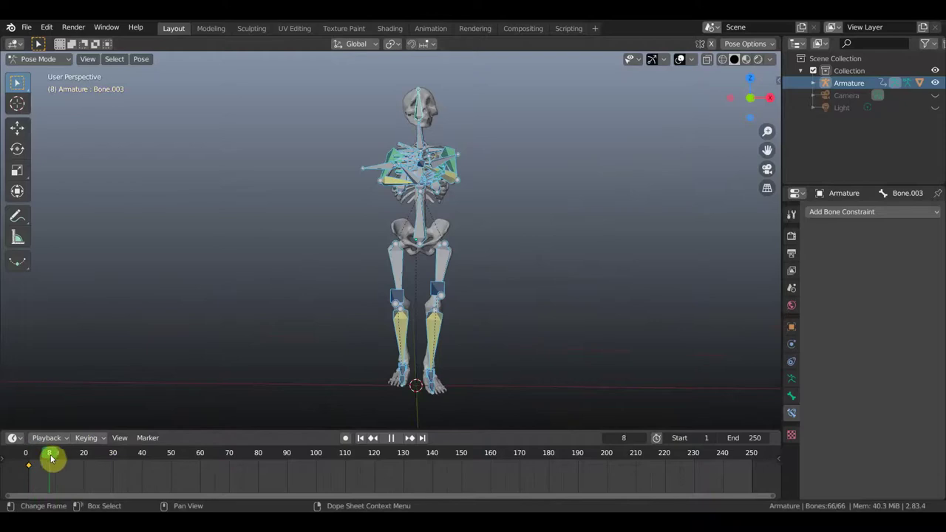
key(space)
mouse_move(330, 292)
middle_down()
mouse_move(323, 316)
mouse_move(400, 275)
middle_up()
scroll(507, 260, up, 4)
scroll(576, 259, down, 4)
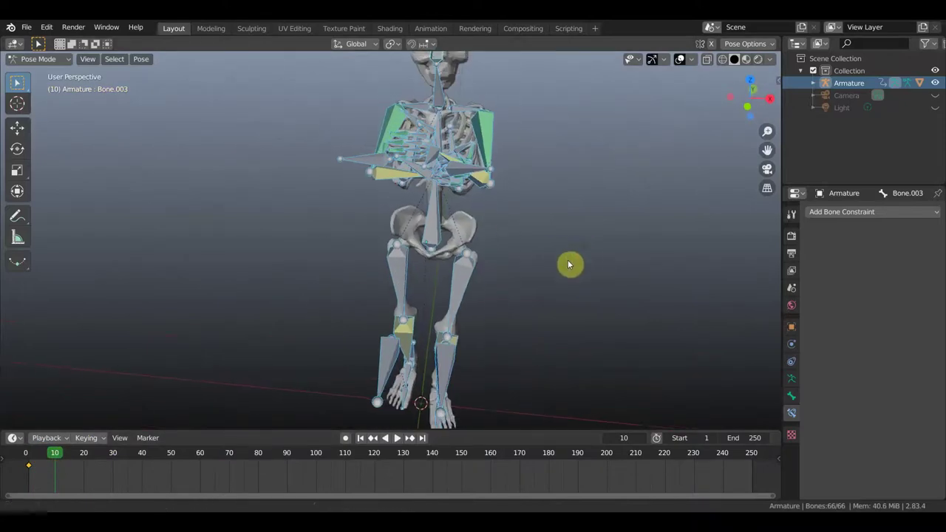
scroll(521, 266, up, 2)
mouse_move(521, 266)
middle_down()
mouse_move(536, 291)
mouse_move(418, 265)
middle_up()
scroll(377, 256, up, 3)
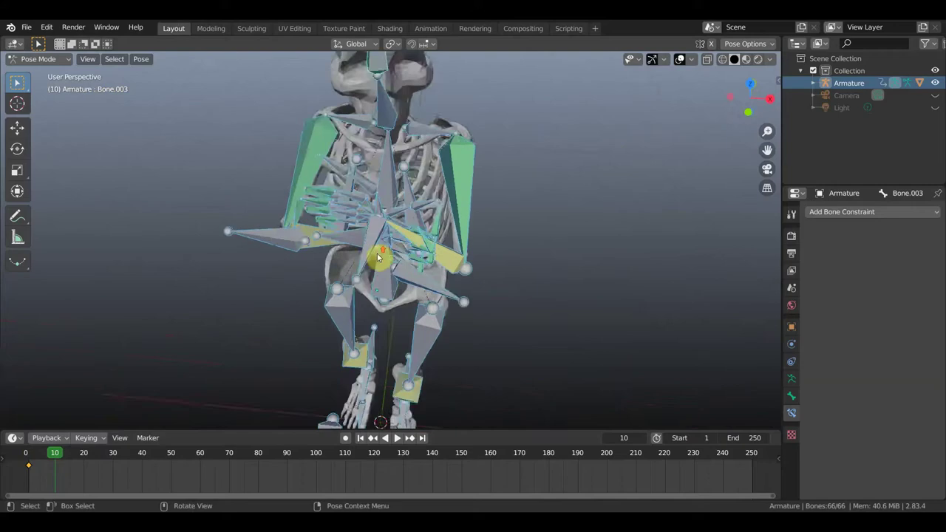
scroll(369, 259, down, 1)
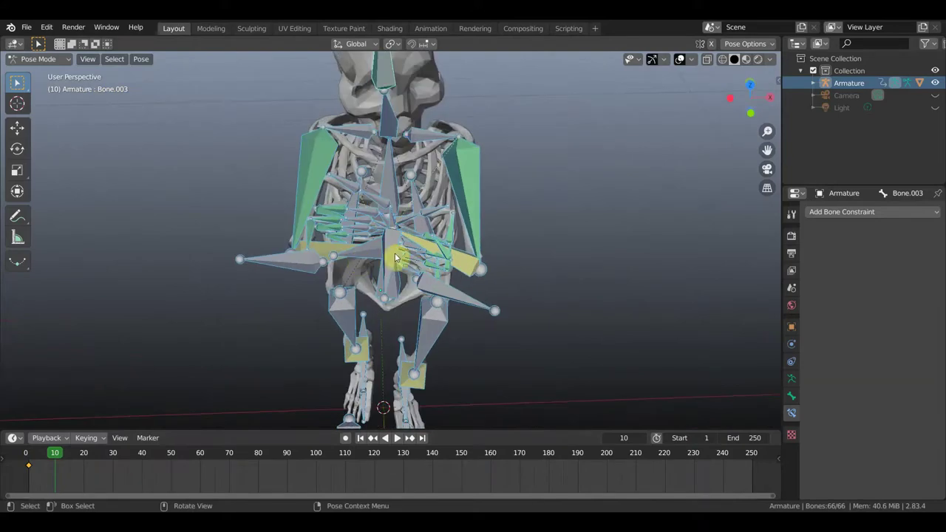
click(383, 265)
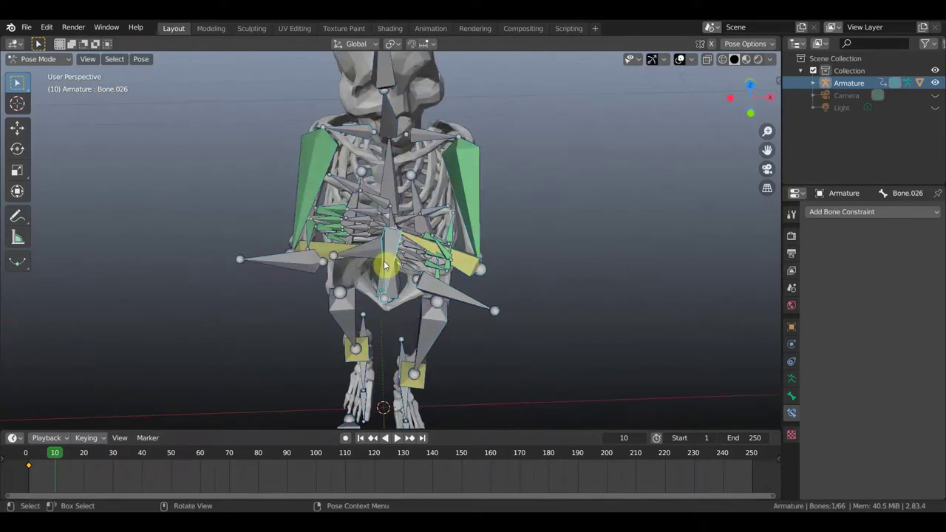
middle_drag(379, 265, 403, 250)
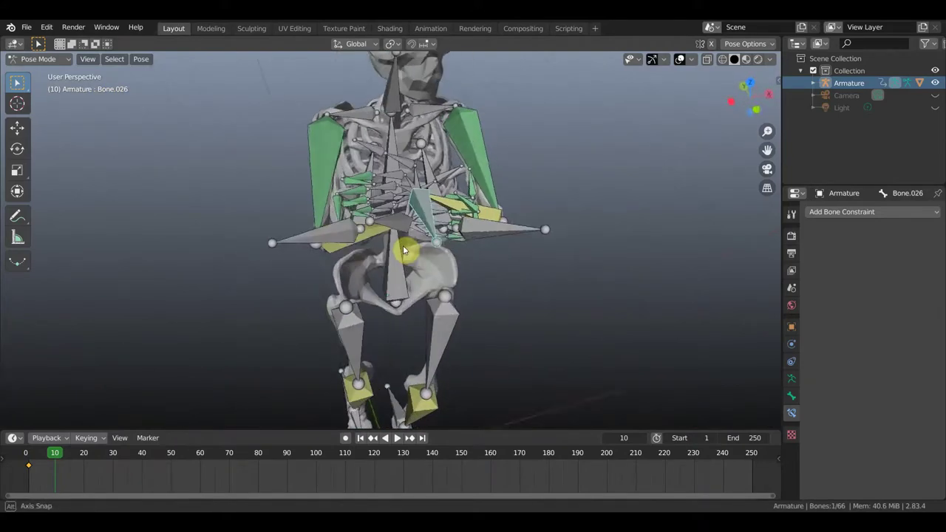
middle_drag(403, 250, 423, 249)
shift+click(453, 240)
middle_drag(485, 291, 481, 270)
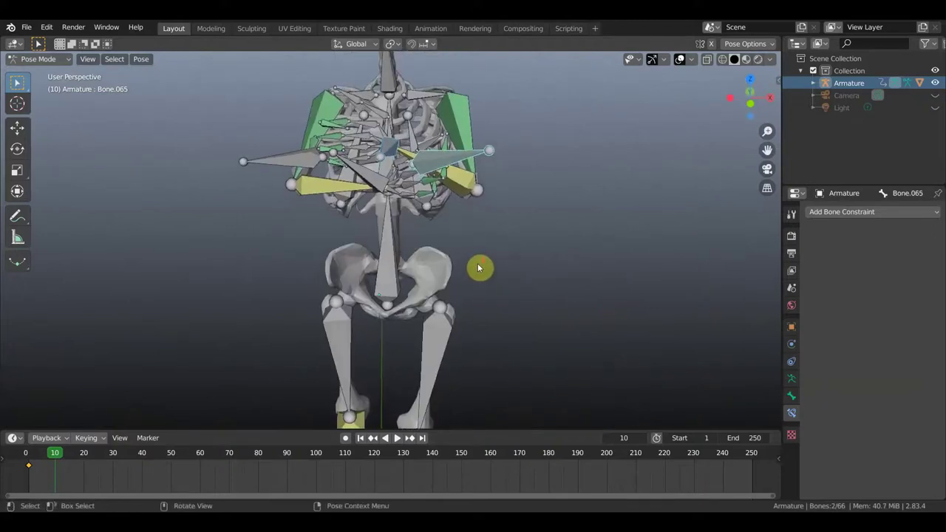
key(g)
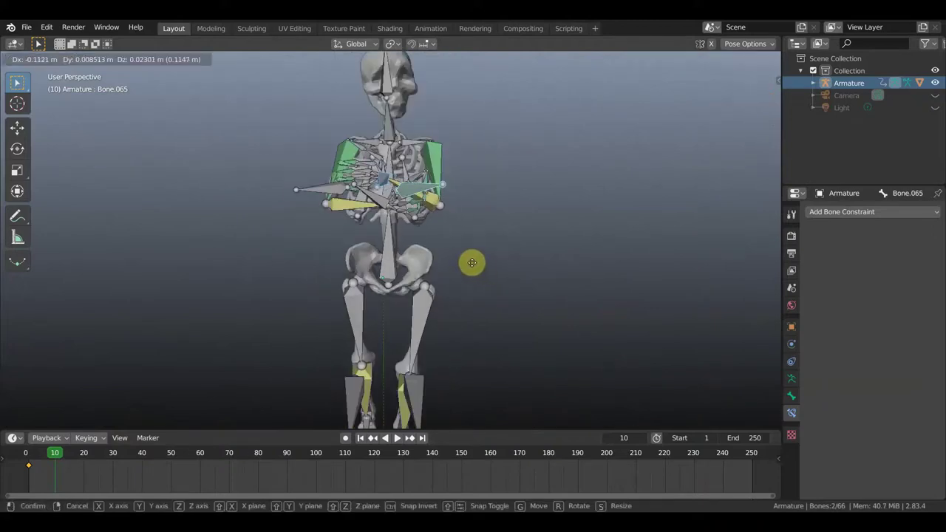
click(547, 308)
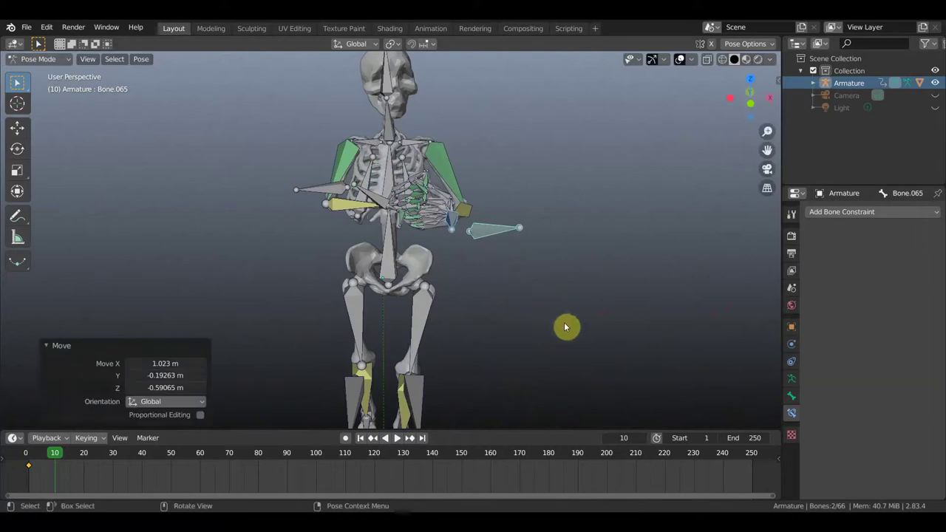
key(r)
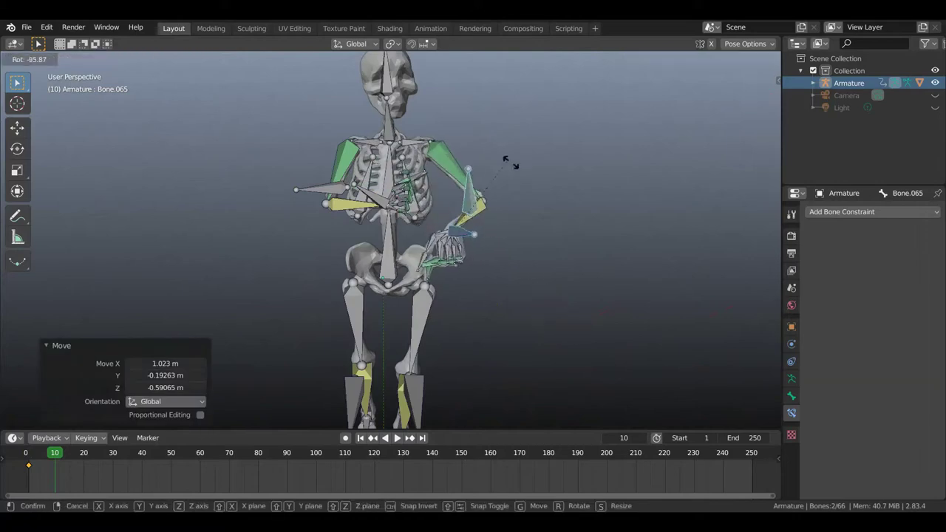
click(490, 269)
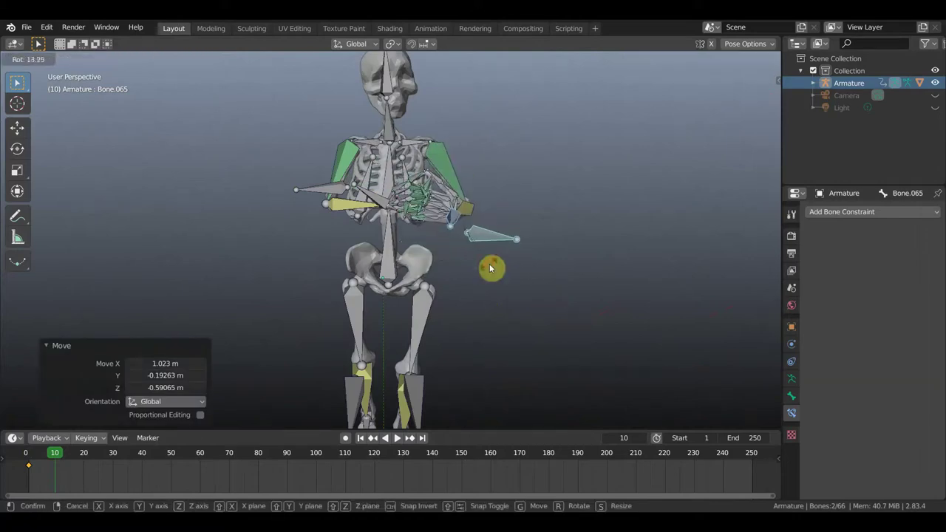
key(ctrl+z)
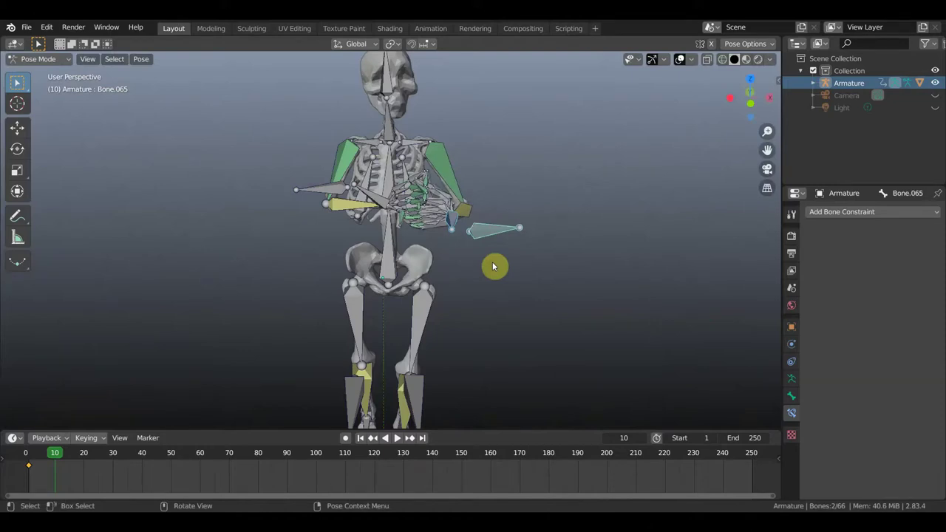
drag(51, 453, 33, 456)
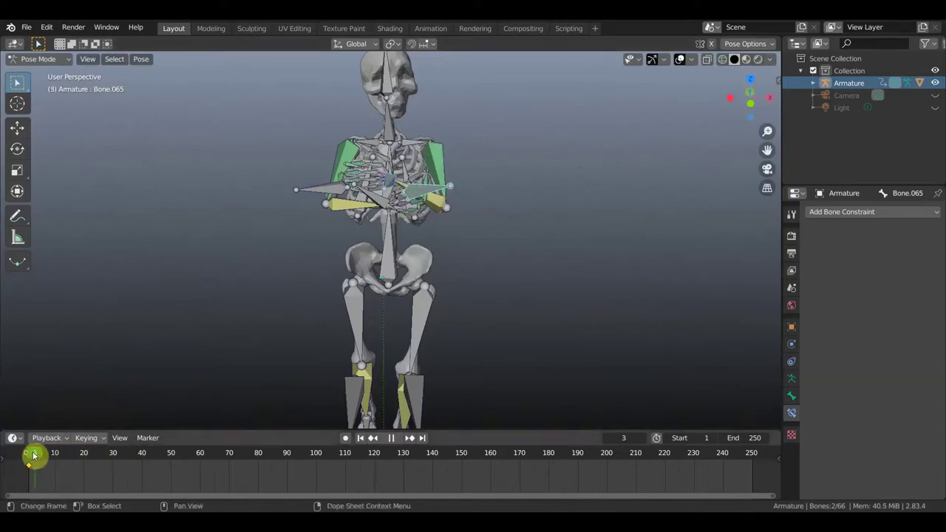
middle_drag(363, 236, 384, 270)
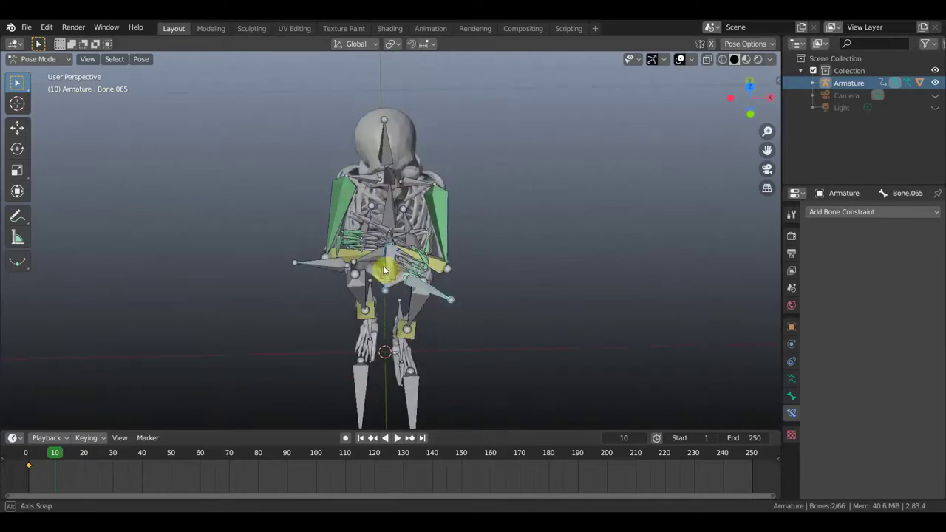
scroll(380, 271, up, 1)
scroll(364, 276, up, 1)
middle_drag(364, 283, 405, 244)
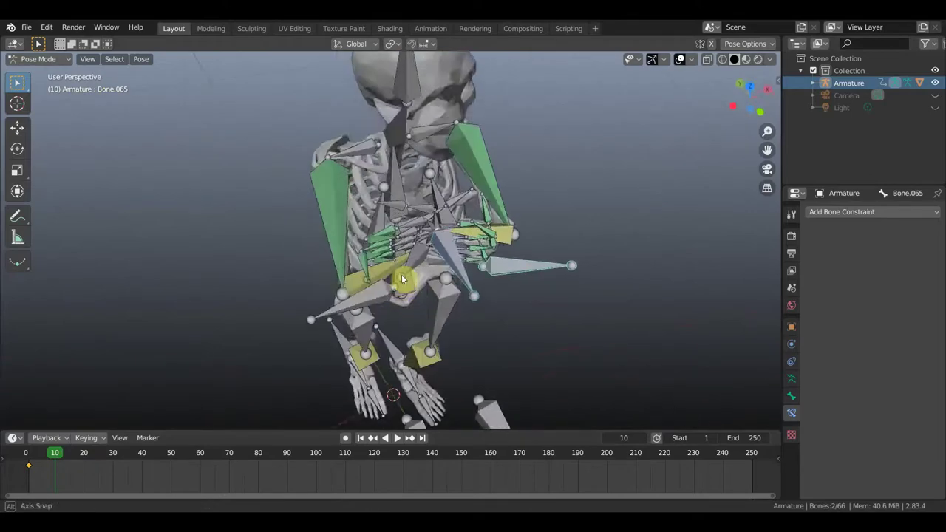
click(405, 238)
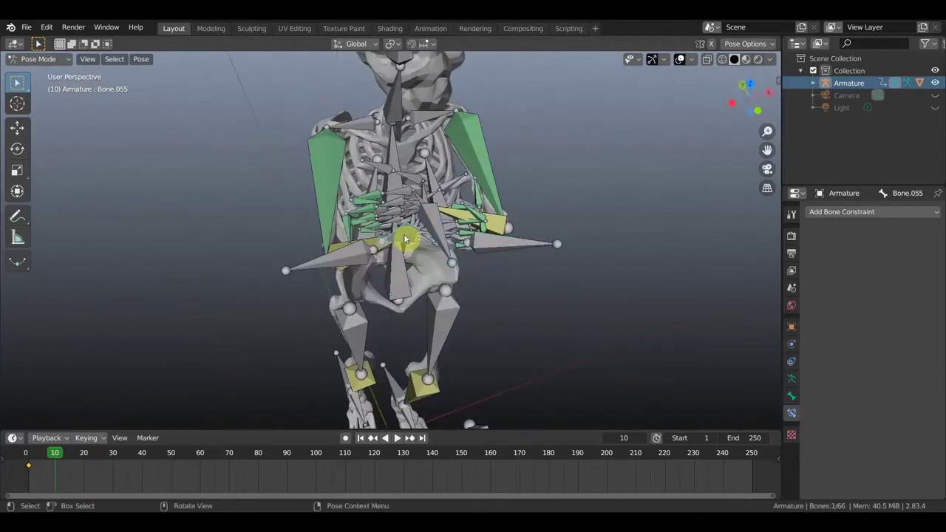
key(ctrl+z)
middle_drag(547, 295, 529, 255)
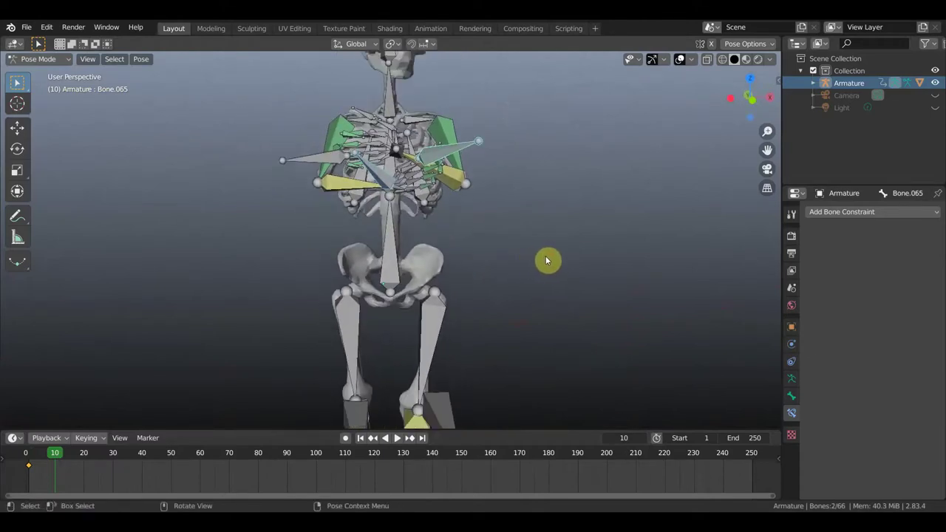
key(g)
- Set the arm controls' new position and rotate them 80.3°
click(476, 290)
middle_drag(495, 290, 554, 286)
key(r)
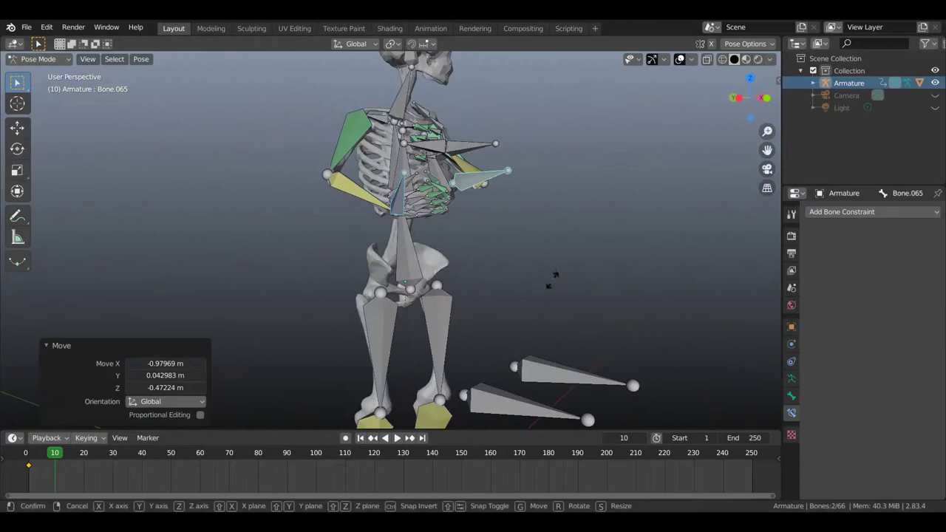
click(352, 373)
mouse_move(549, 271)
middle_down()
mouse_move(606, 274)
mouse_move(392, 284)
mouse_move(610, 272)
middle_up()
scroll(610, 273, down, 3)
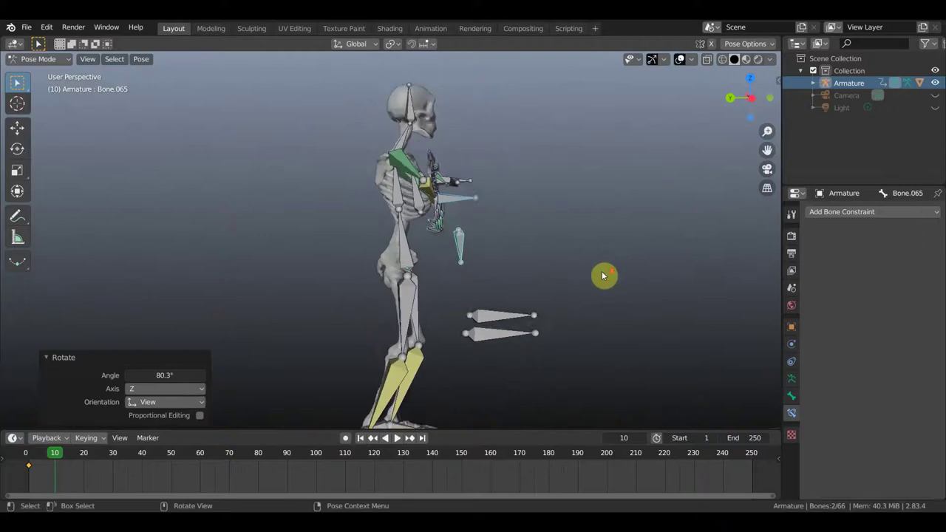
- Move the arm controls forward and outward, then rotate them -138° toward the chest
key(g)
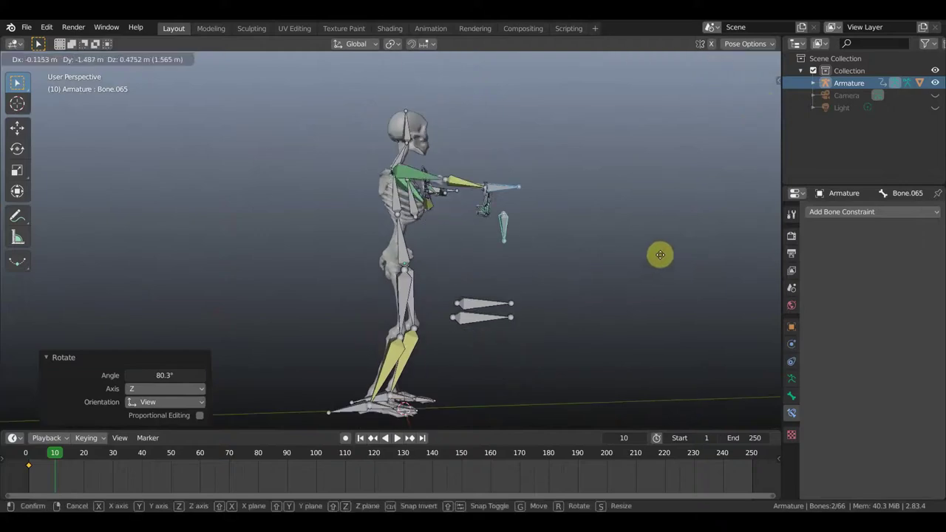
click(651, 258)
key(r)
click(445, 101)
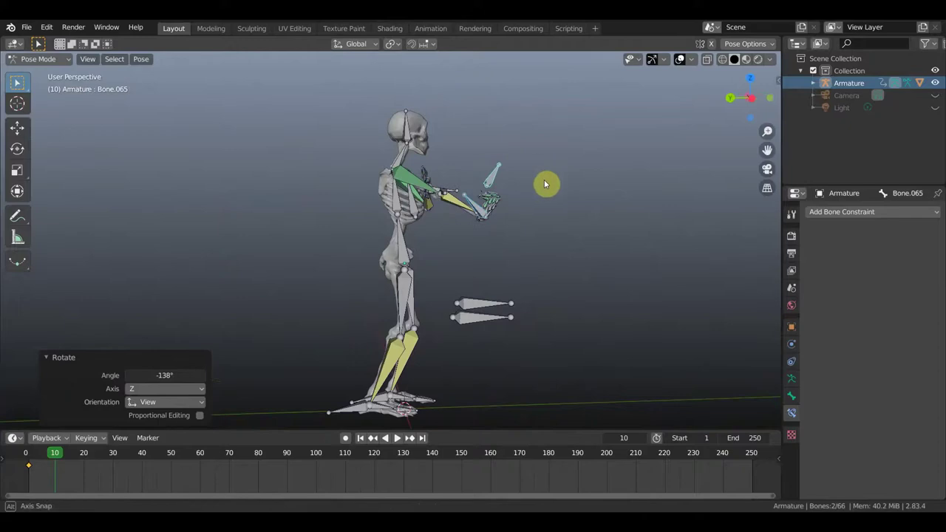
middle_drag(545, 184, 519, 177)
- Reposition the arm controls and rotate them again to refine the forward reach
key(g)
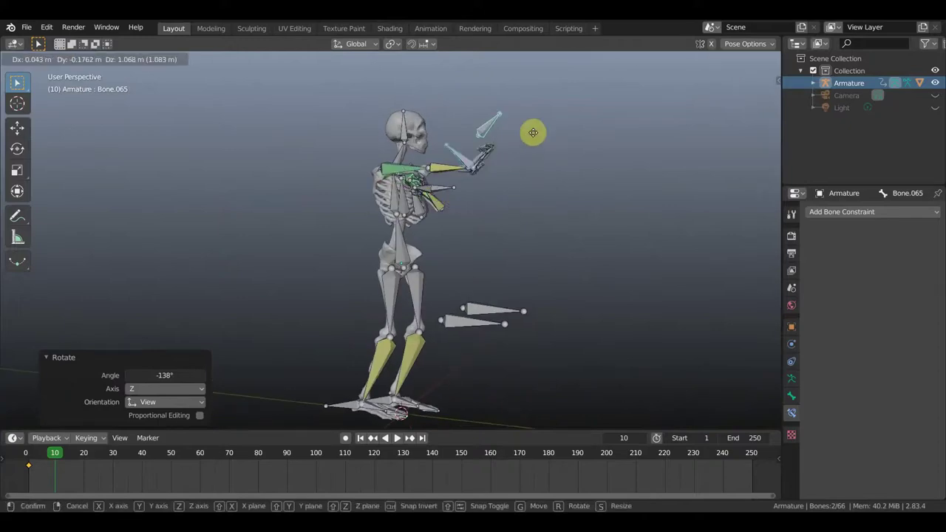
click(533, 133)
mouse_move(534, 134)
middle_down()
mouse_move(453, 168)
mouse_move(429, 161)
middle_up()
key(r)
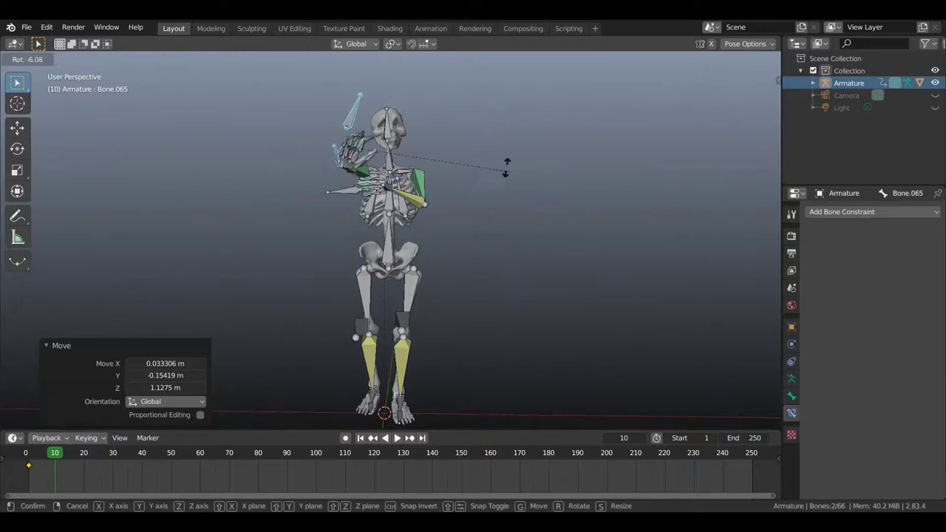
click(470, 141)
mouse_move(481, 178)
middle_down()
mouse_move(606, 205)
mouse_move(481, 194)
mouse_move(576, 182)
middle_up()
- Rotate the IK forearm bone Bone.035 by 32.9° to raise the hand beside the skull
click(532, 190)
key(r)
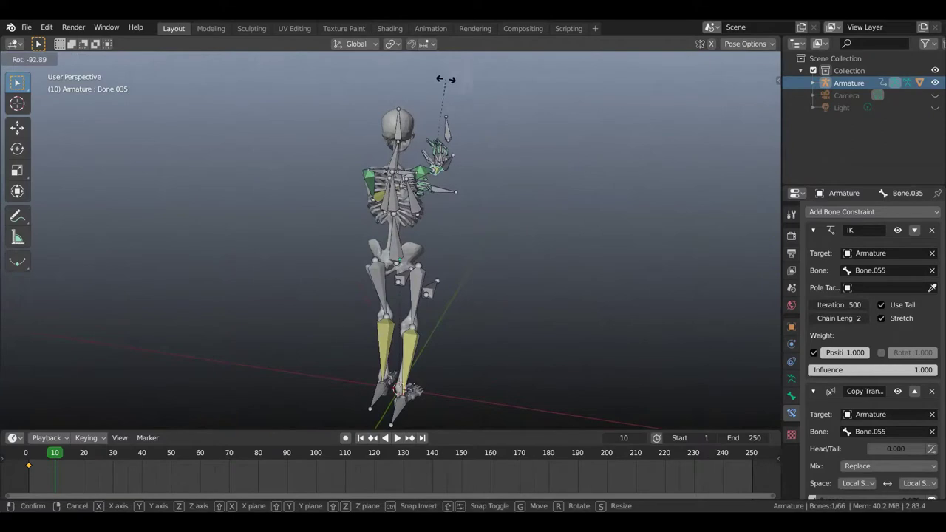
click(448, 201)
mouse_move(496, 212)
middle_down()
mouse_move(413, 216)
mouse_move(566, 256)
mouse_move(519, 232)
middle_up()
scroll(528, 259, up, 1)
scroll(555, 256, up, 4)
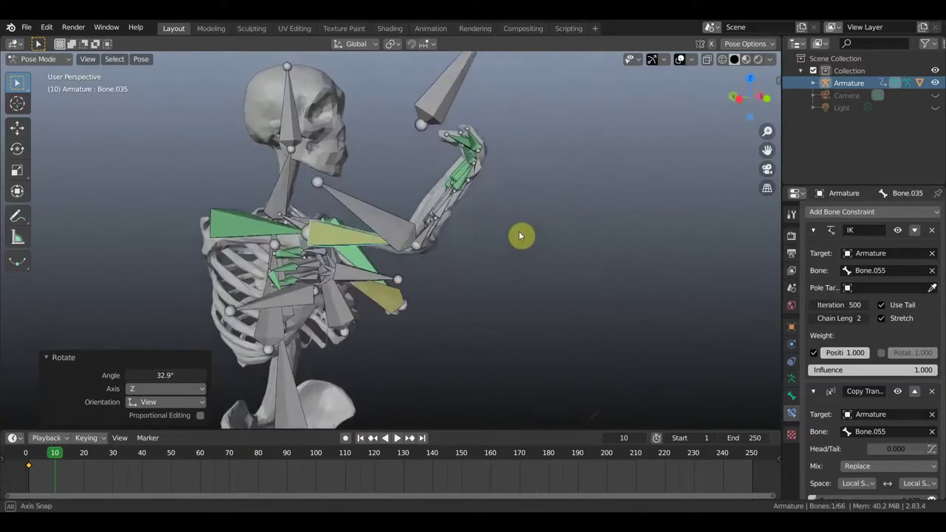
- Zoom in and rotate the wrist control Bone.065 by 114°
scroll(519, 232, down, 3)
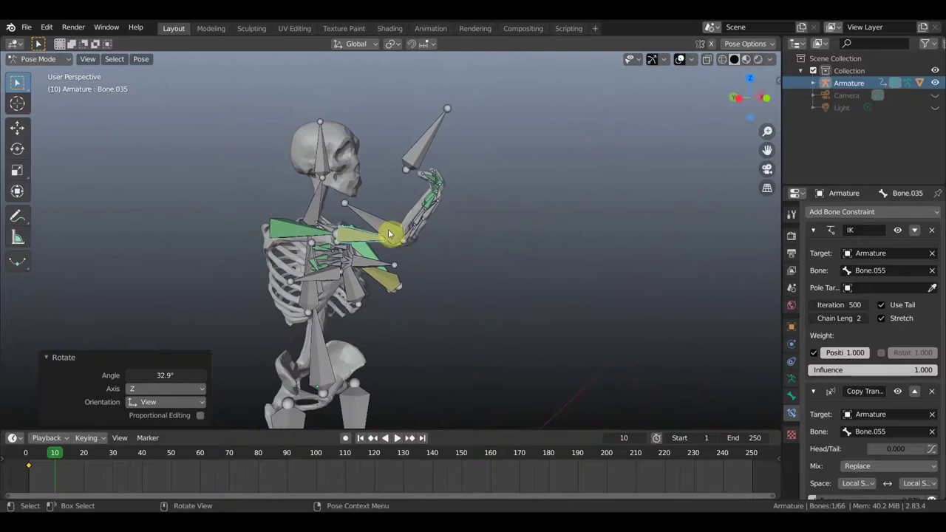
click(427, 152)
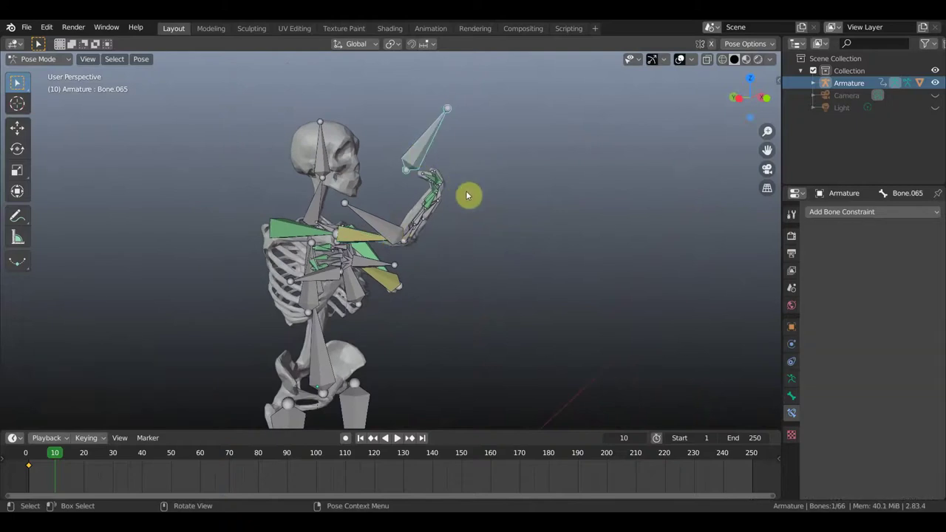
key(r)
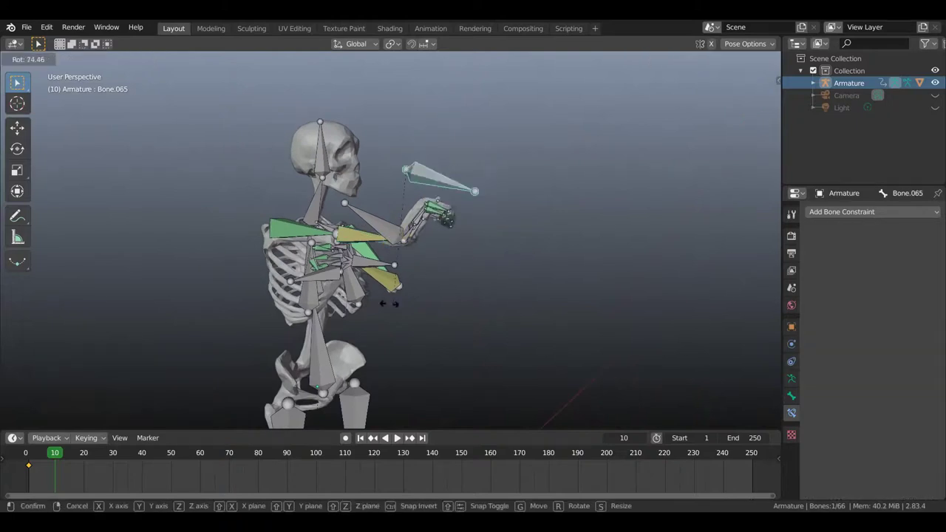
click(489, 199)
mouse_move(489, 200)
middle_down()
mouse_move(442, 224)
mouse_move(496, 215)
mouse_move(502, 204)
middle_up()
middle_drag(510, 236, 522, 238)
- Rotate the wrist control -210°, then trackball-rotate it 49.3° and select Bone.035
key(r)
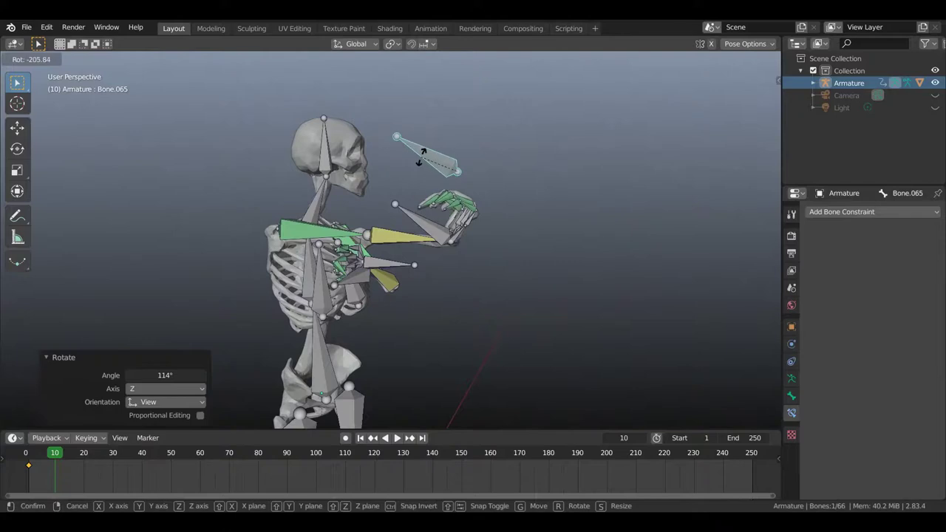
click(419, 157)
mouse_move(495, 203)
middle_down()
mouse_move(448, 219)
mouse_move(415, 213)
mouse_move(574, 203)
mouse_move(486, 212)
mouse_move(486, 296)
middle_up()
key(r)
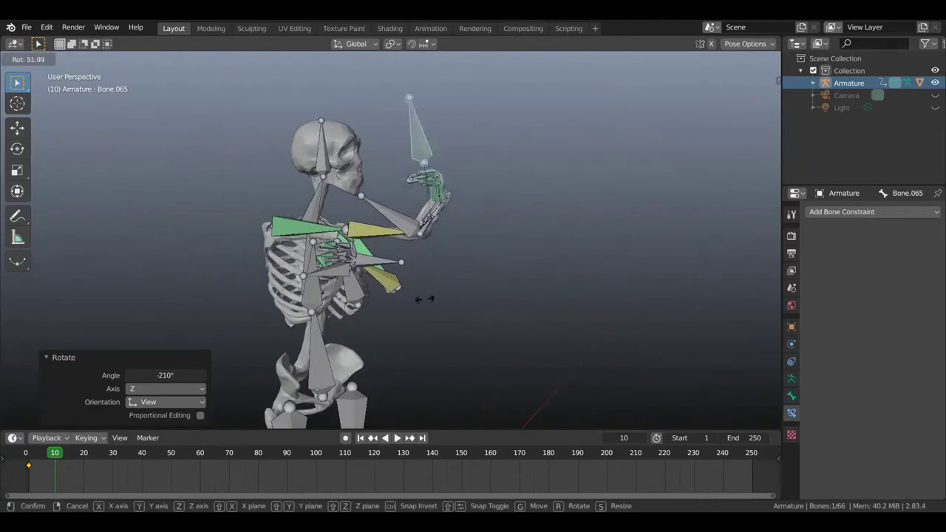
key(r)
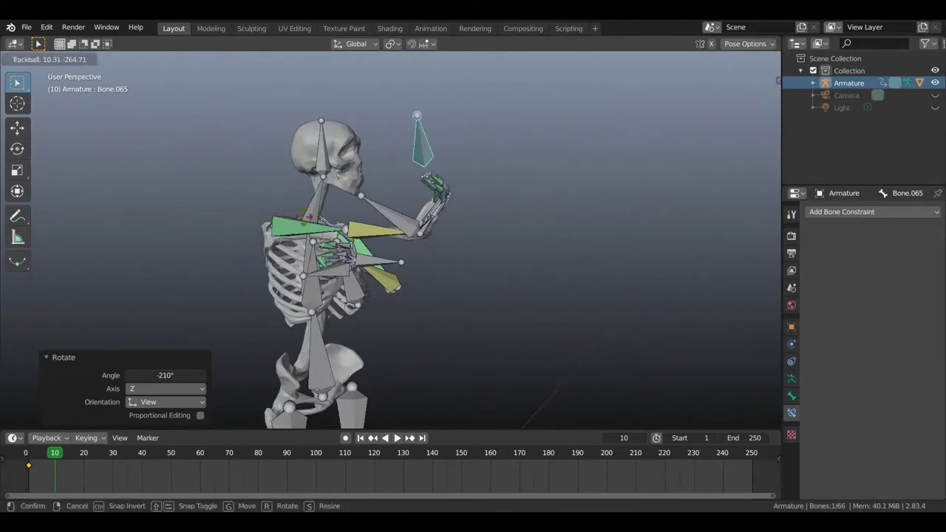
click(380, 232)
- Rotate the IK forearm bone Bone.035 by -32.6°
middle_drag(400, 242, 363, 245)
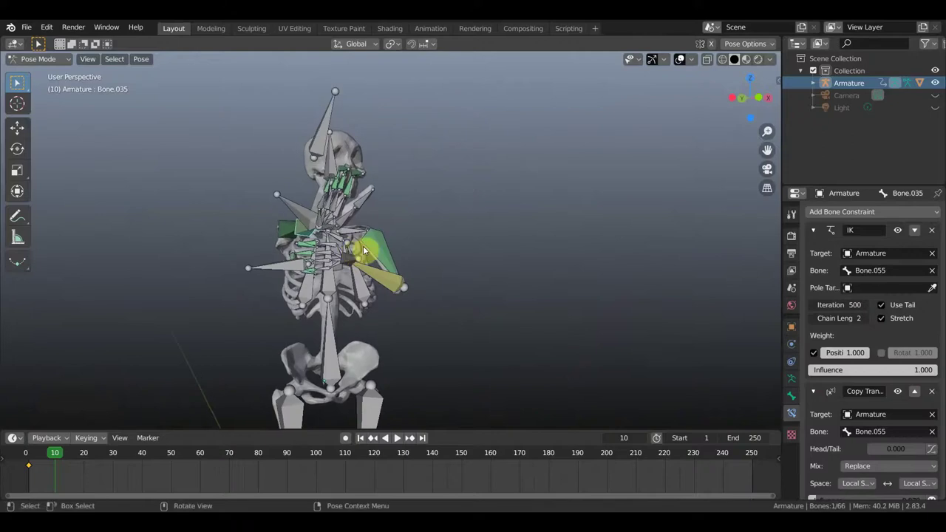
key(r)
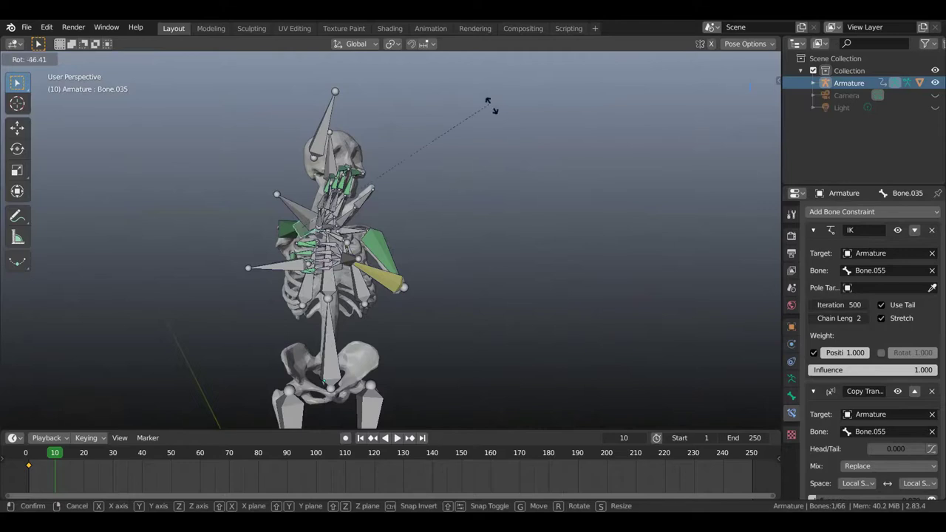
click(482, 168)
mouse_move(342, 244)
middle_down()
mouse_move(508, 261)
mouse_move(538, 231)
mouse_move(511, 245)
mouse_move(488, 308)
mouse_move(566, 226)
mouse_move(557, 254)
mouse_move(560, 229)
middle_up()
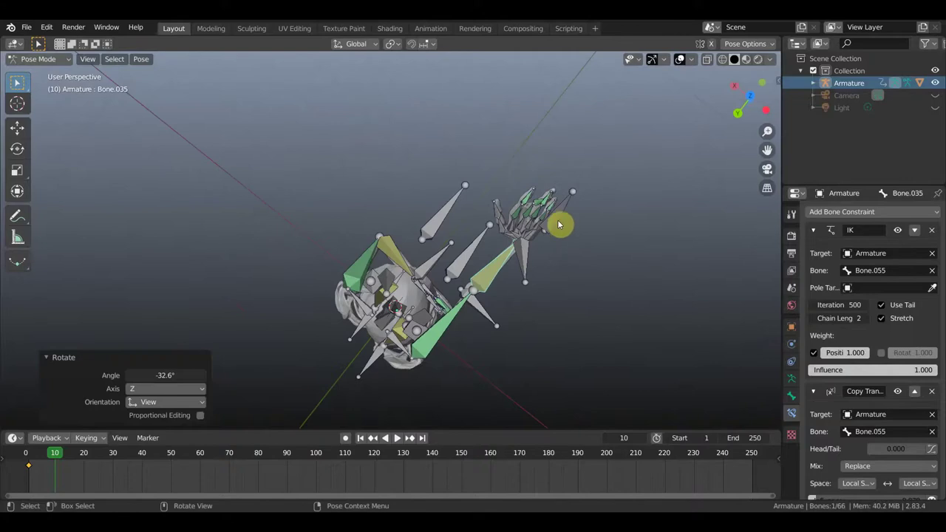
- Rotate the wrist control Bone.065, shift it, and rotate it -23°
click(564, 226)
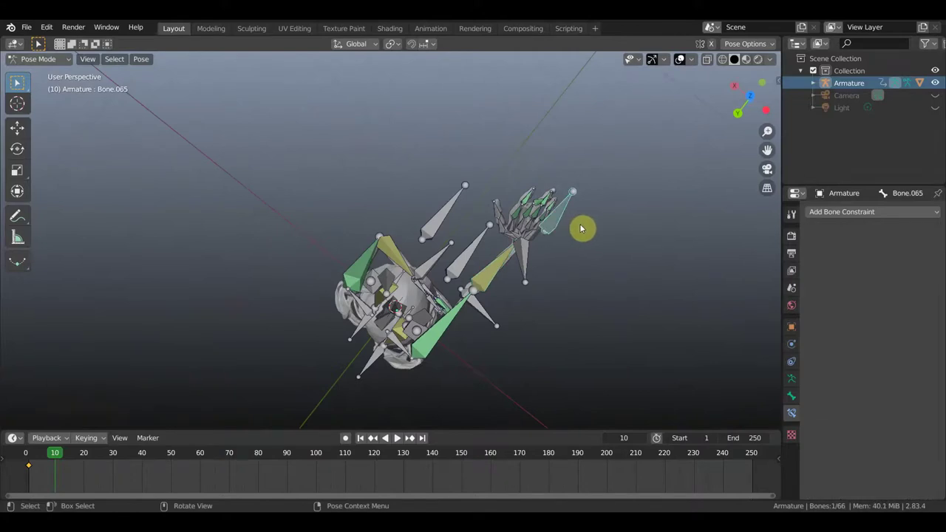
key(r)
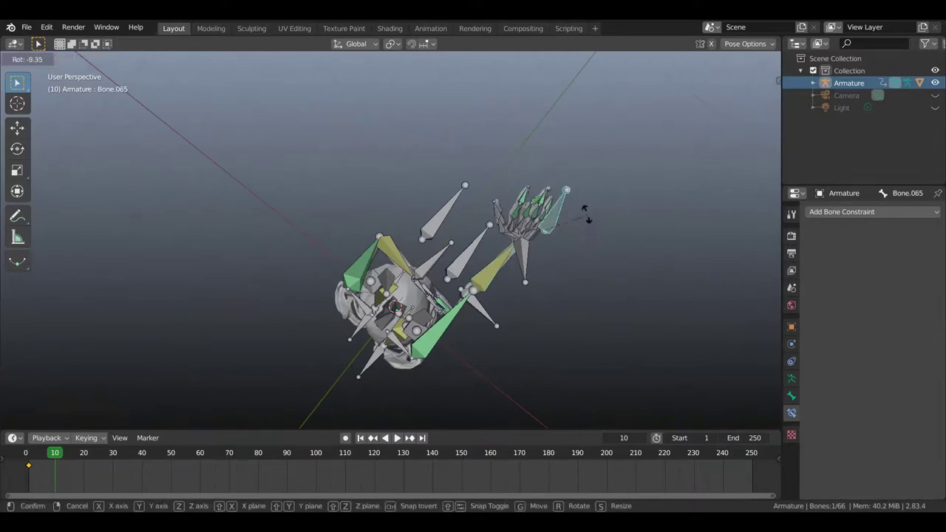
click(584, 214)
mouse_move(573, 230)
middle_down()
mouse_move(532, 199)
mouse_move(387, 145)
mouse_move(402, 161)
mouse_move(382, 223)
middle_up()
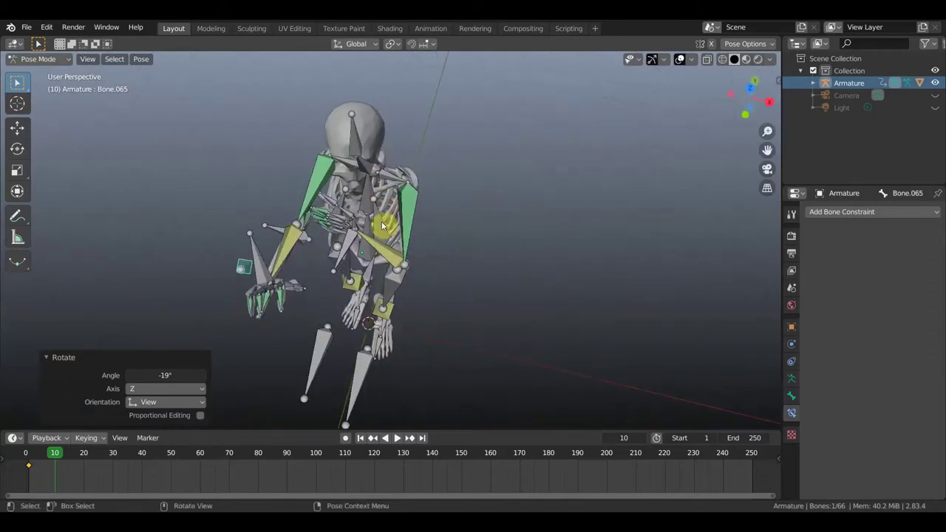
key(g)
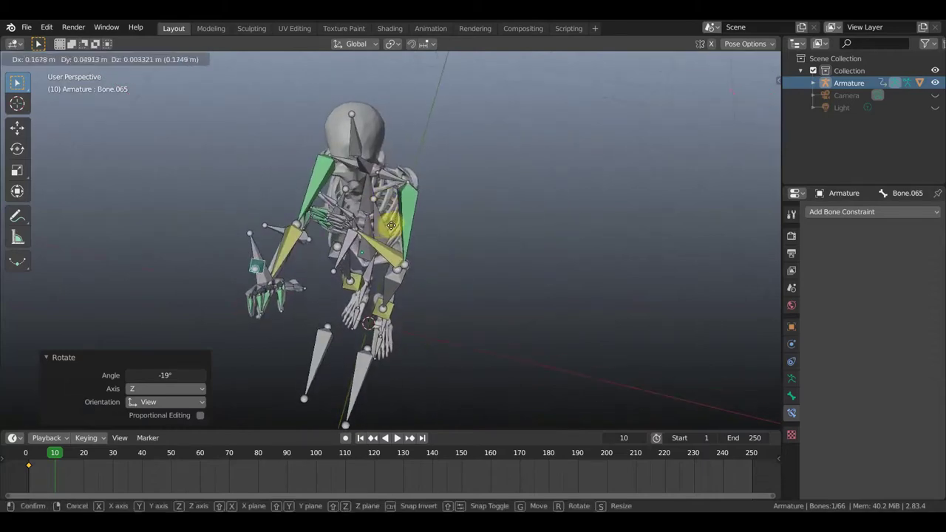
click(392, 225)
key(r)
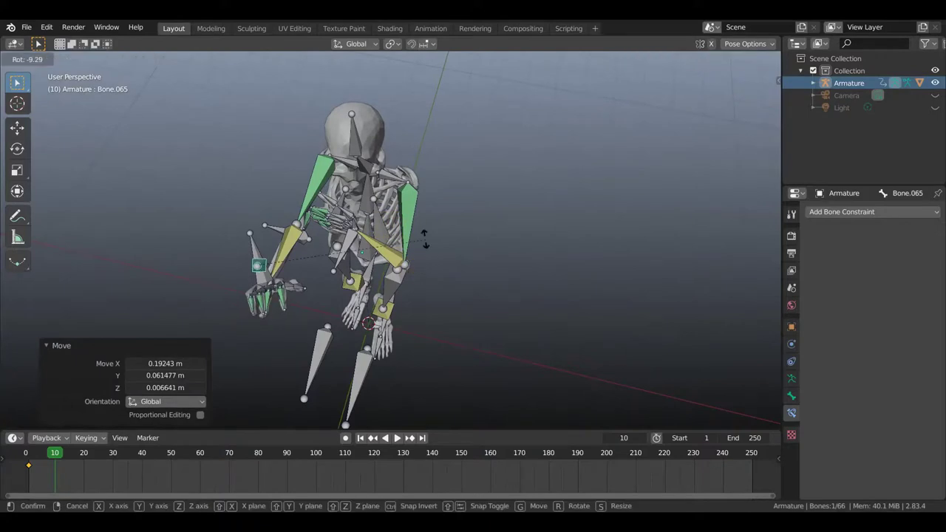
click(403, 211)
mouse_move(403, 211)
middle_down()
mouse_move(433, 236)
mouse_move(469, 184)
mouse_move(490, 187)
middle_up()
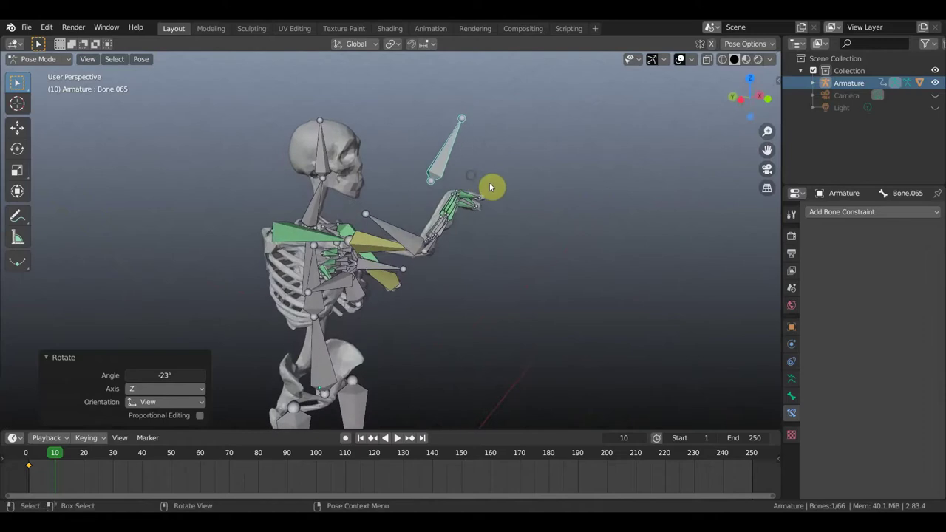
- Rotate the hand control -92.5°, inspect the wrist bend, and select Bone.055
key(r)
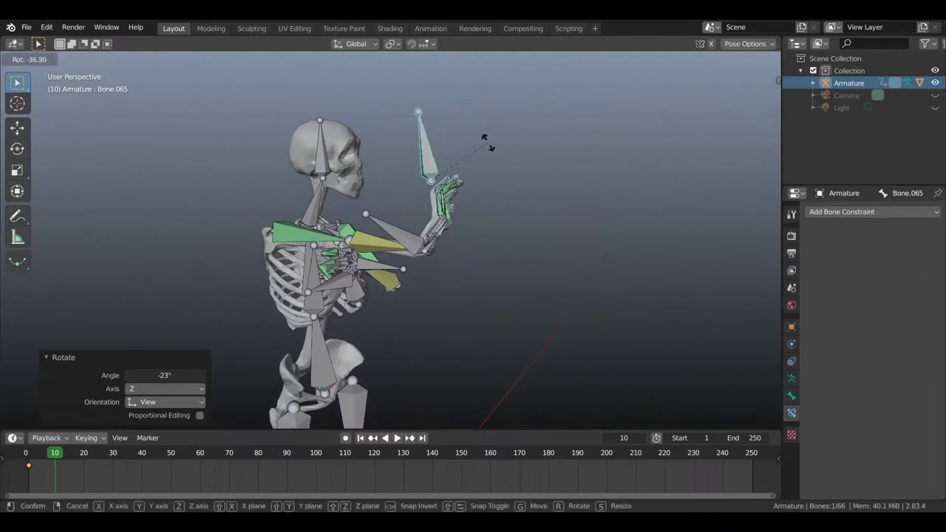
click(433, 110)
mouse_move(433, 110)
middle_down()
mouse_move(402, 221)
mouse_move(381, 199)
middle_up()
scroll(381, 199, up, 5)
middle_drag(458, 217, 492, 211)
scroll(492, 211, down, 3)
scroll(436, 235, down, 3)
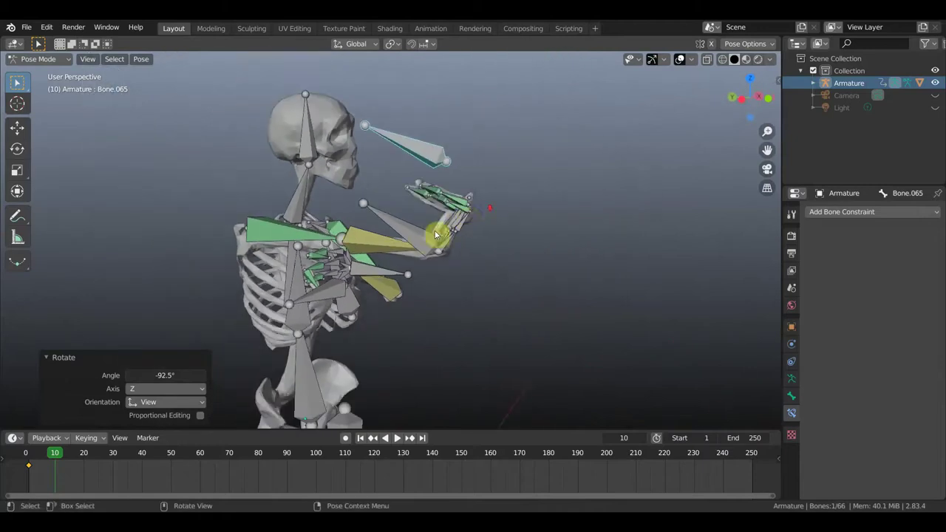
click(433, 272)
middle_drag(434, 272, 443, 286)
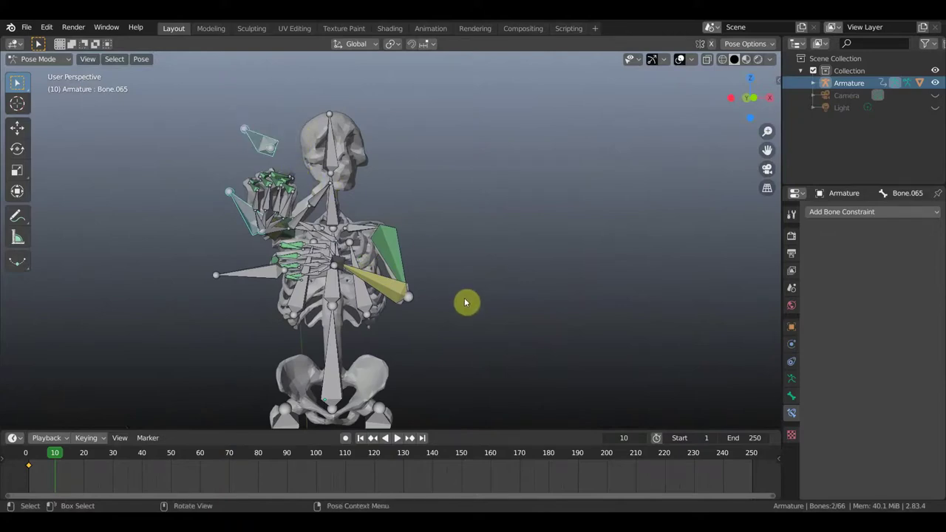
- Rotate the selected hand bones -201°, then rotate the IK arm bone Bone.035 by 124°
key(r)
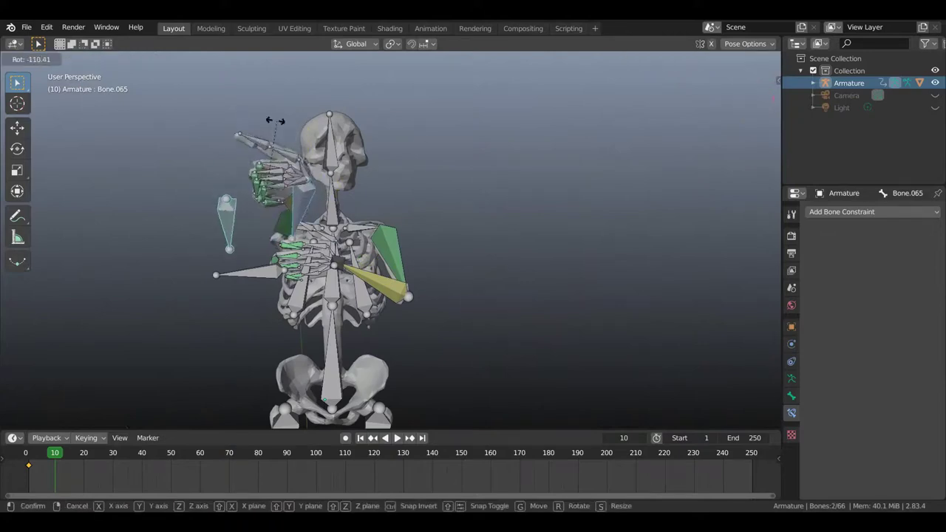
click(217, 184)
middle_drag(415, 237, 441, 225)
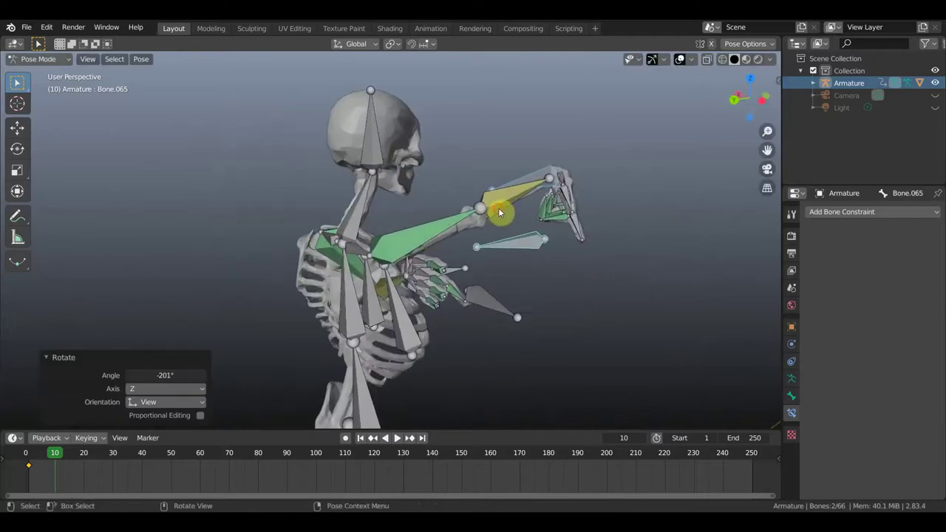
click(549, 236)
mouse_move(549, 236)
middle_down()
mouse_move(602, 232)
mouse_move(592, 232)
middle_up()
key(r)
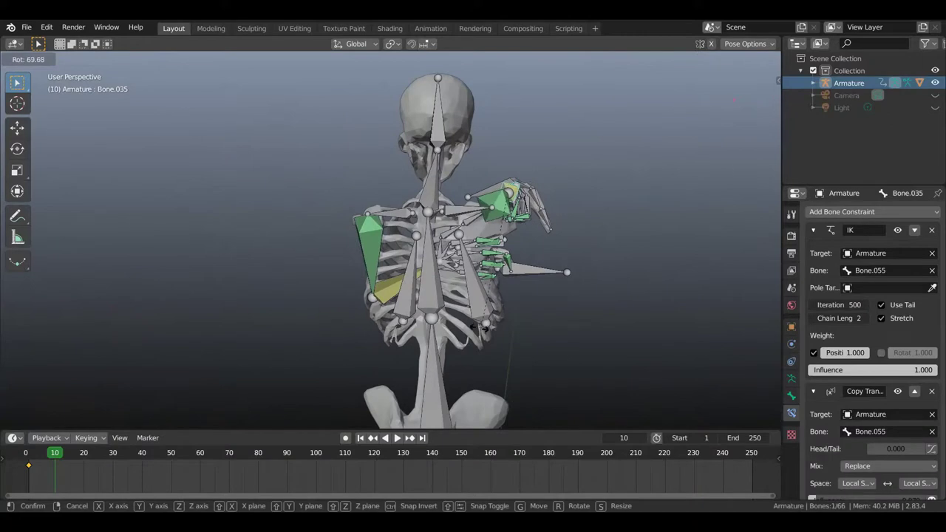
click(341, 270)
mouse_move(566, 253)
middle_down()
mouse_move(522, 277)
mouse_move(416, 264)
mouse_move(327, 274)
mouse_move(335, 278)
mouse_move(282, 204)
middle_up()
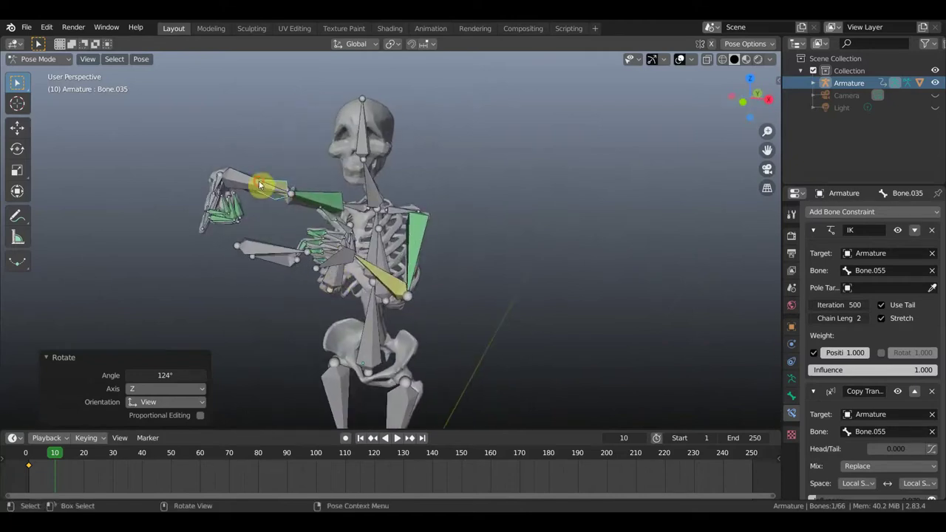
- Rotate Bone.055 and Bone.065 together 162°, then a further 92.9°
click(273, 257)
mouse_move(316, 257)
middle_down()
mouse_move(366, 244)
mouse_move(269, 257)
middle_up()
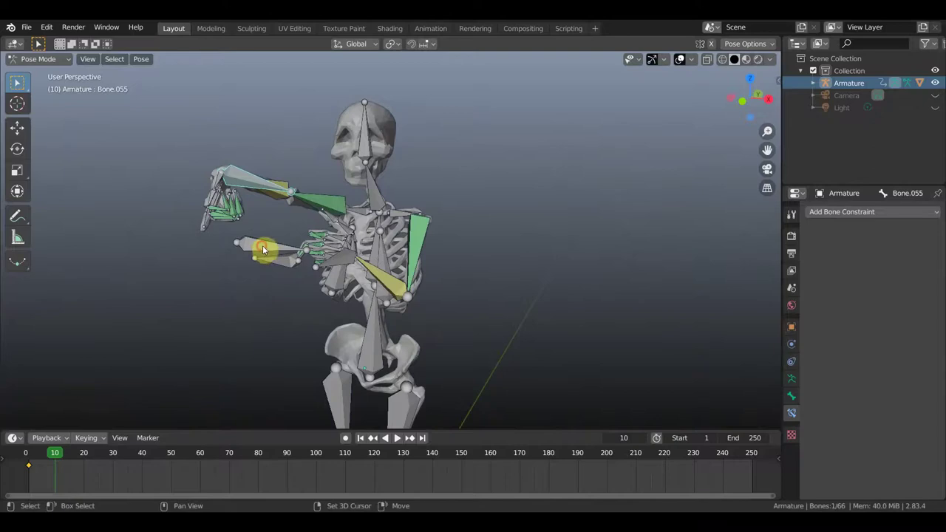
shift+click(376, 274)
key(r)
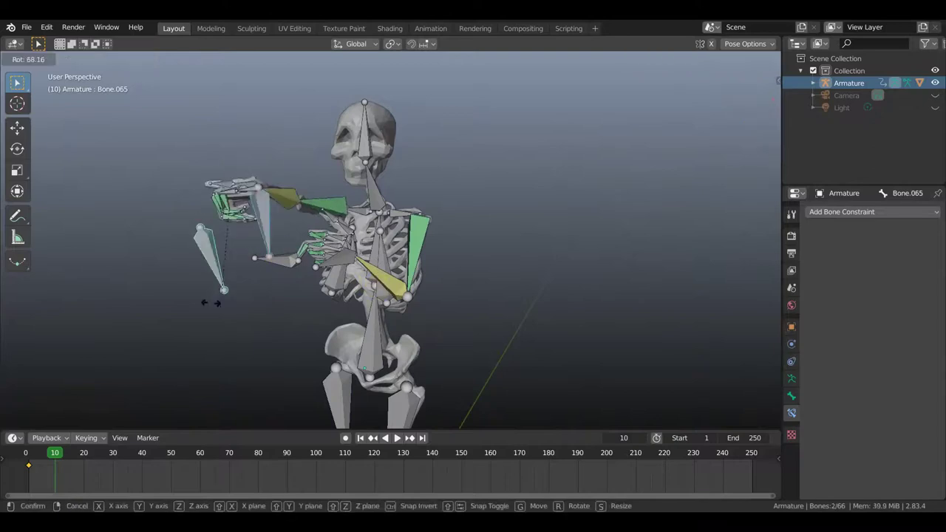
click(185, 222)
mouse_move(195, 211)
middle_down()
mouse_move(261, 216)
mouse_move(508, 281)
middle_up()
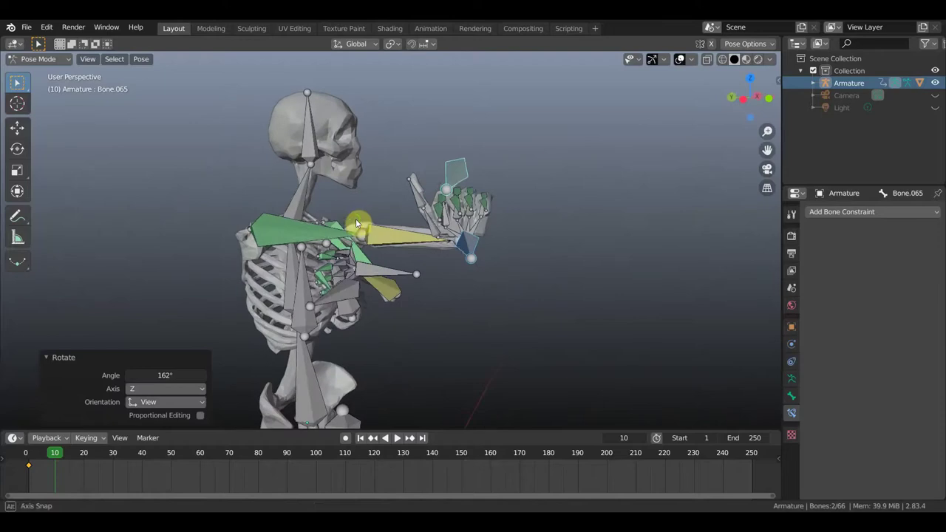
key(r)
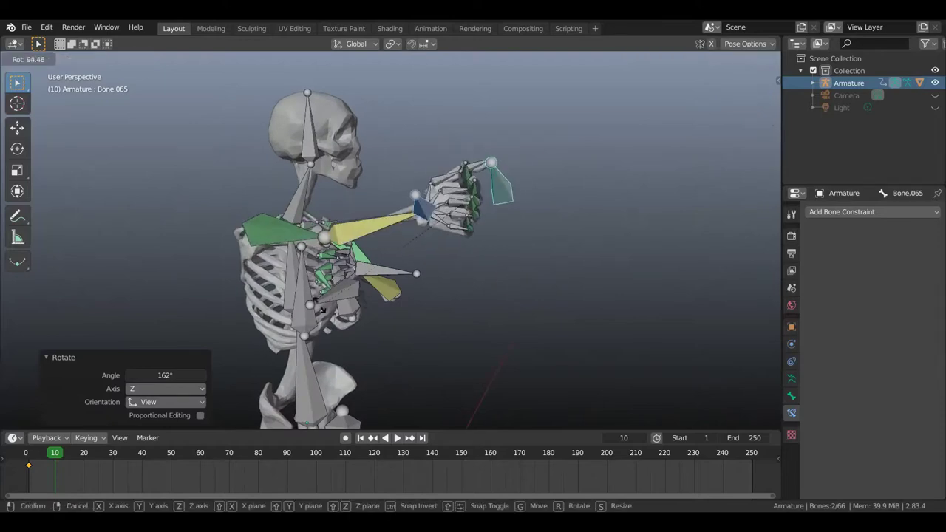
click(334, 302)
mouse_move(400, 285)
middle_down()
mouse_move(333, 336)
mouse_move(322, 331)
mouse_move(326, 339)
middle_up()
middle_drag(427, 335, 461, 246)
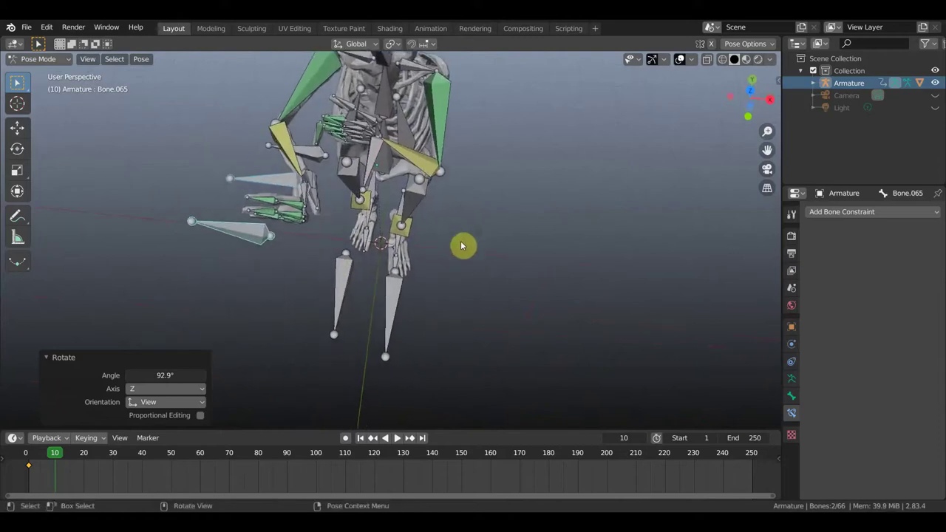
- Select the single hand bone, move it, and rotate it -94.4°
click(270, 242)
middle_drag(272, 247, 270, 262)
key(g)
click(296, 230)
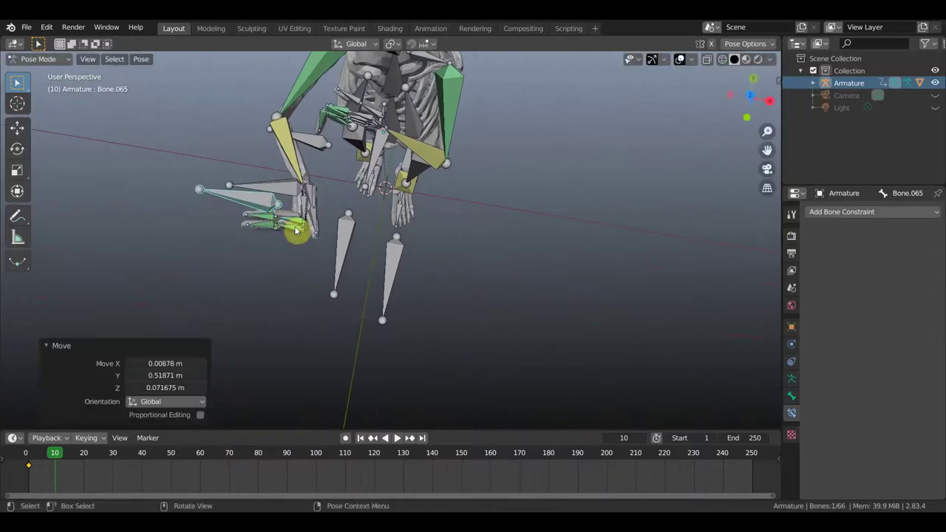
key(r)
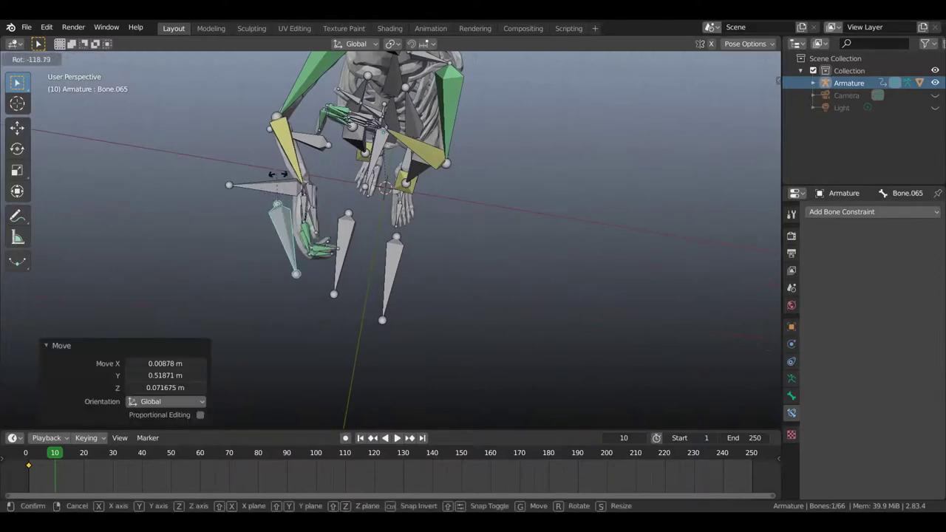
click(292, 175)
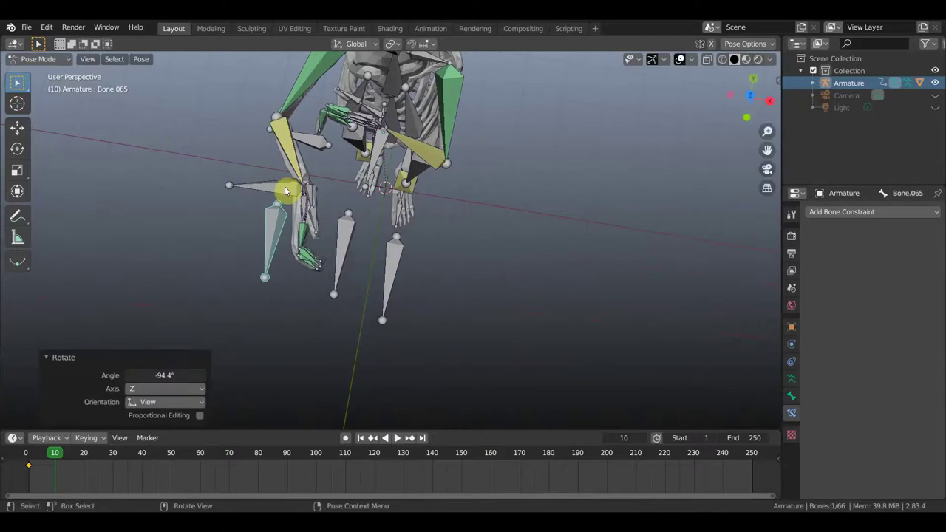
- Lower the hand bone, rotate it -9.1°, then -24.3°
key(g)
click(295, 214)
key(r)
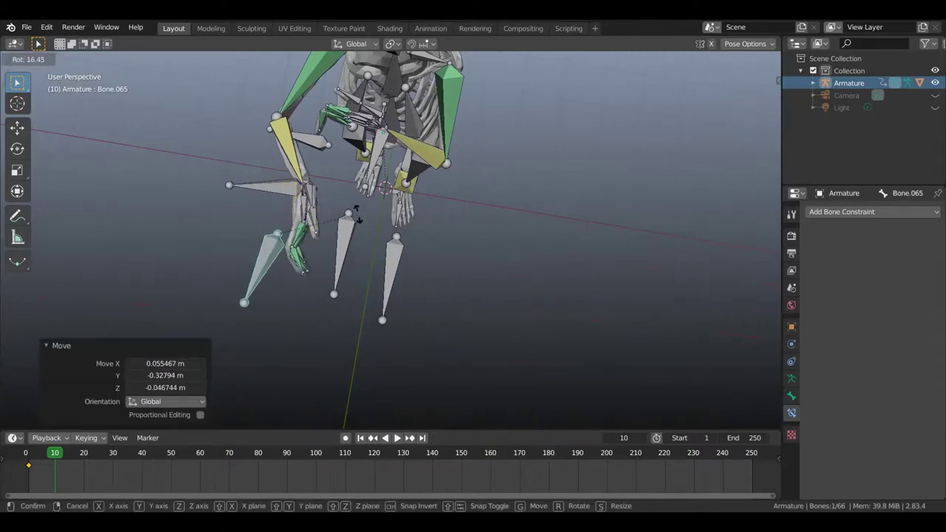
click(486, 66)
mouse_move(502, 255)
middle_down()
mouse_move(509, 139)
mouse_move(495, 169)
middle_up()
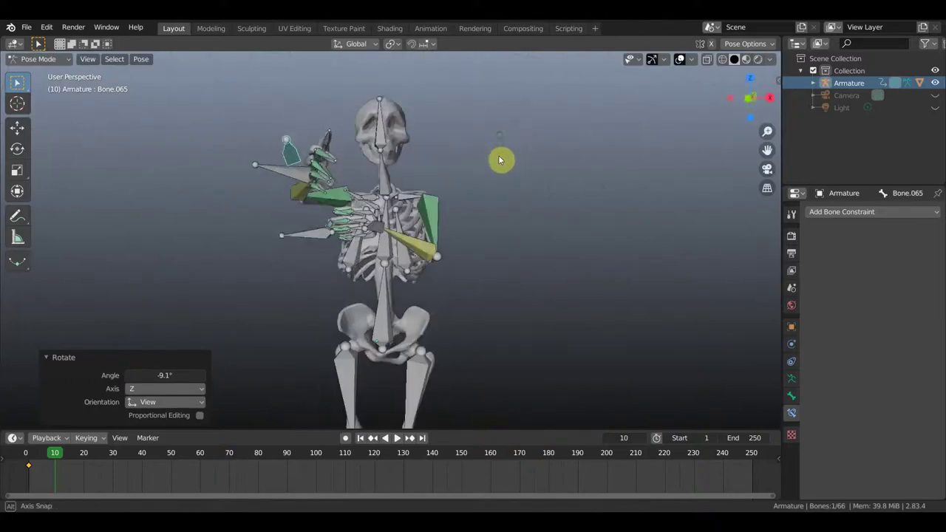
key(r)
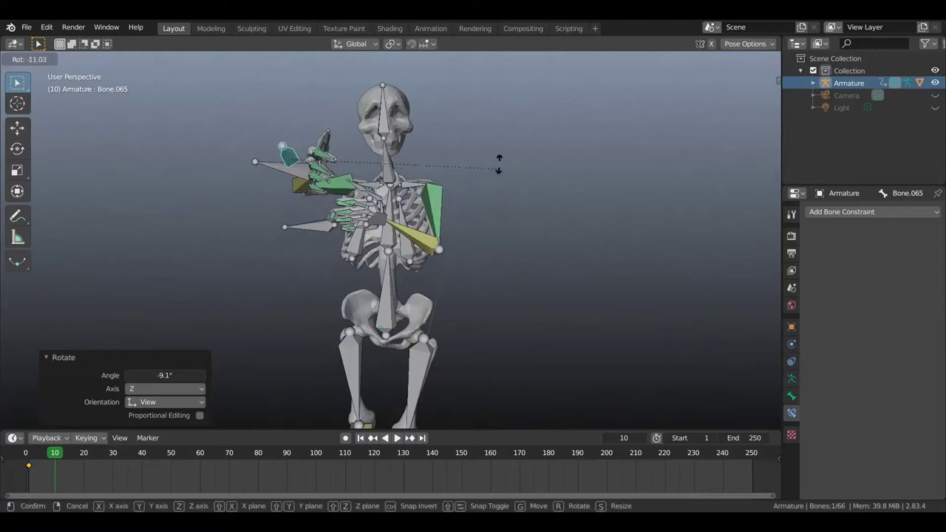
click(493, 128)
- Shift the hand control -0.35104 m along X and rotate it 58.2°
mouse_move(481, 186)
middle_down()
mouse_move(368, 274)
mouse_move(355, 271)
mouse_move(447, 248)
middle_up()
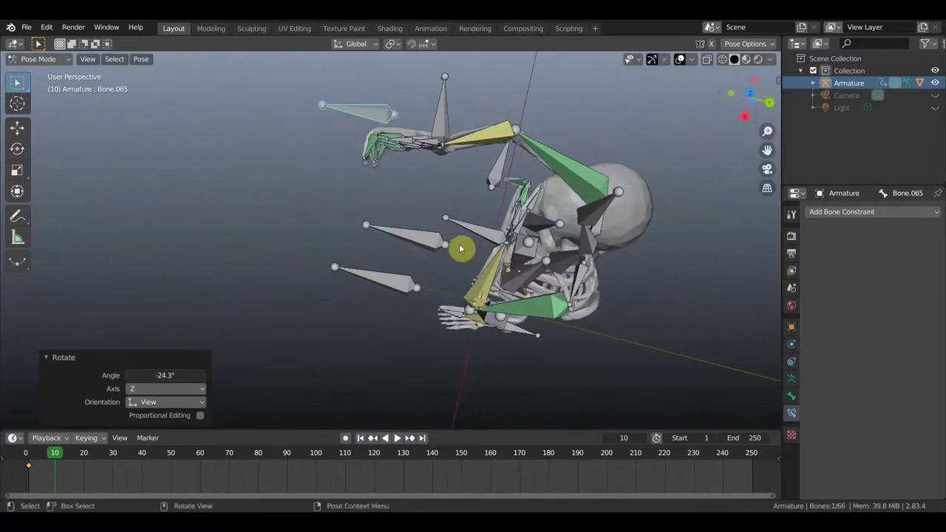
middle_drag(409, 220, 416, 254)
key(g)
click(446, 246)
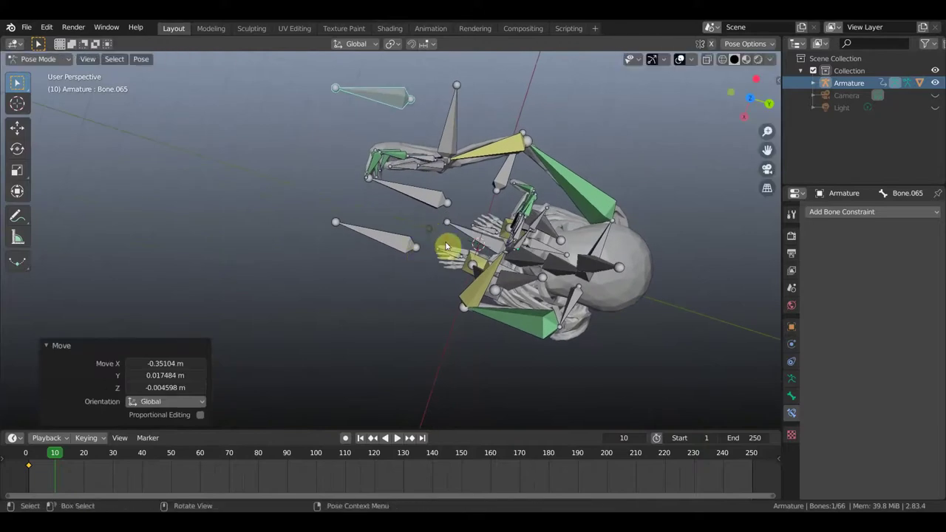
key(r)
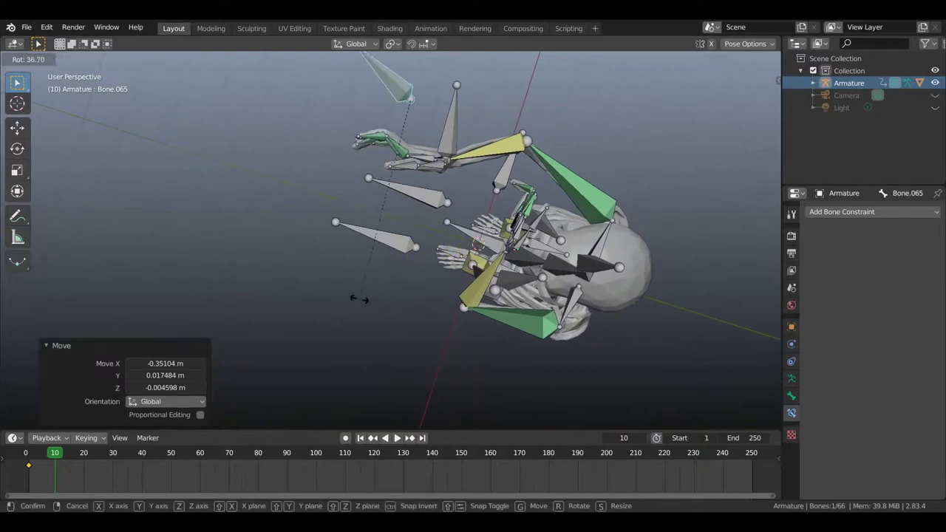
click(276, 307)
- Select the IK arm bone Bone.035 and begin rotating it
click(537, 161)
mouse_move(537, 160)
middle_down()
mouse_move(467, 147)
mouse_move(380, 96)
mouse_move(274, 106)
mouse_move(259, 89)
middle_up()
key(r)
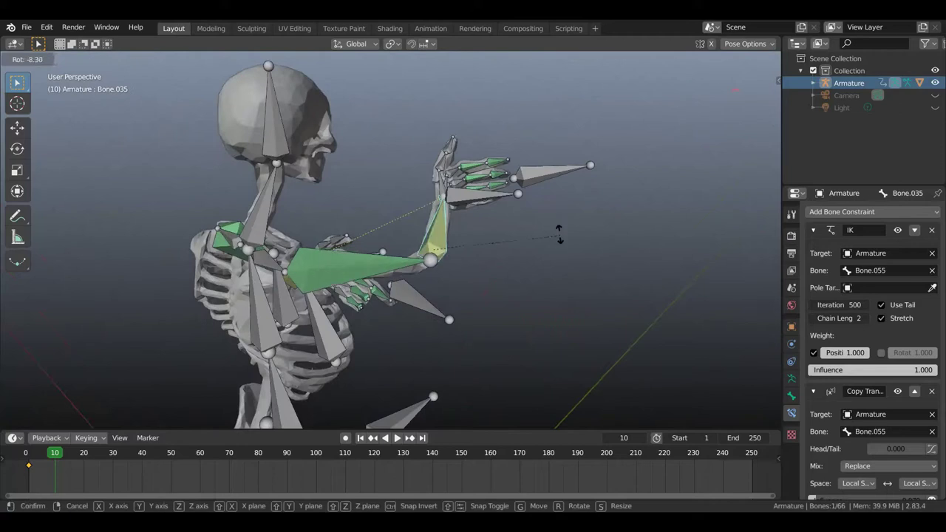
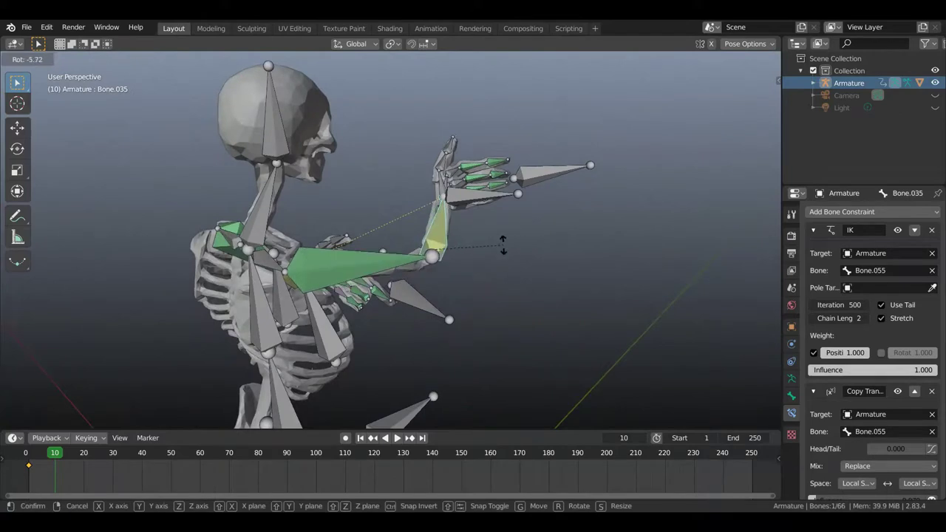
- Confirm Bone.035's angle, then rotate finger control Bone.065 to -40.4° to curl the fingers
click(560, 207)
mouse_move(547, 210)
middle_down()
mouse_move(475, 215)
mouse_move(469, 232)
mouse_move(373, 235)
mouse_move(490, 249)
mouse_move(484, 295)
mouse_move(566, 283)
mouse_move(544, 315)
mouse_move(556, 296)
middle_up()
shift+click(443, 189)
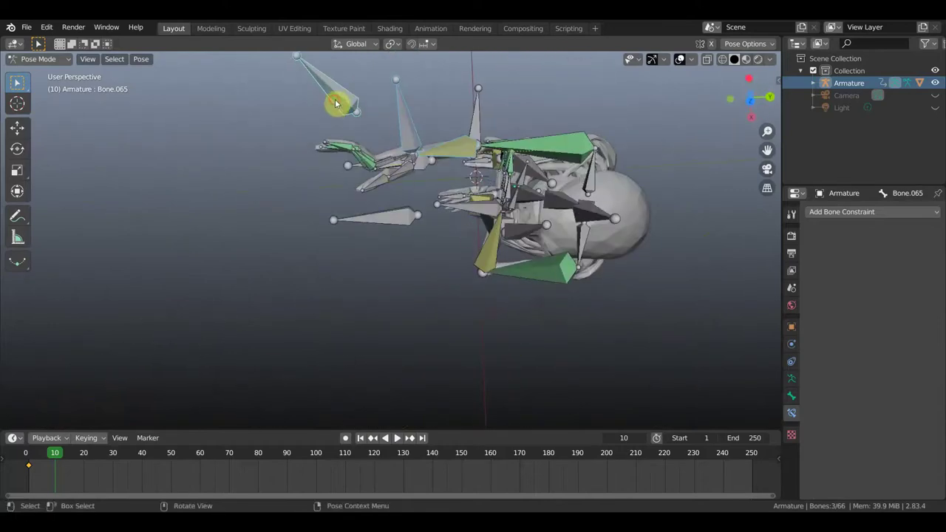
key(r)
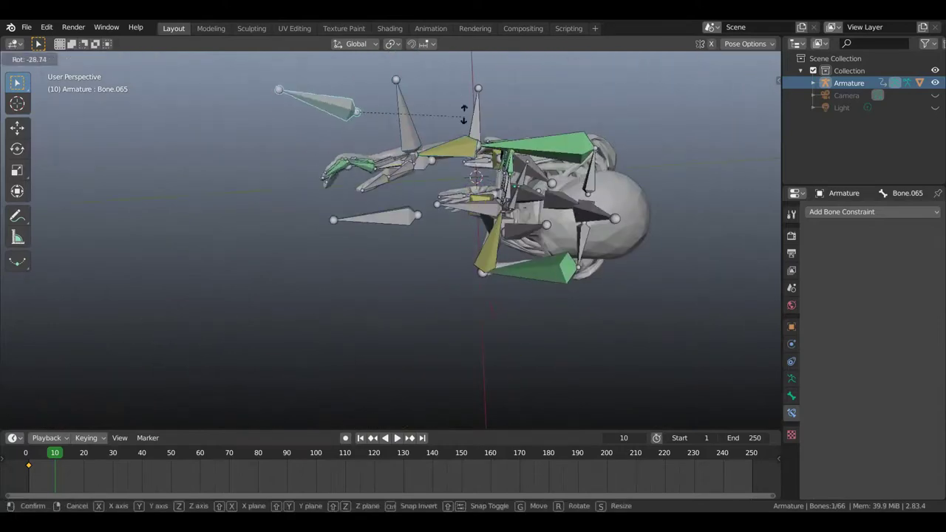
click(459, 99)
mouse_move(360, 186)
middle_down()
mouse_move(417, 249)
mouse_move(403, 246)
middle_up()
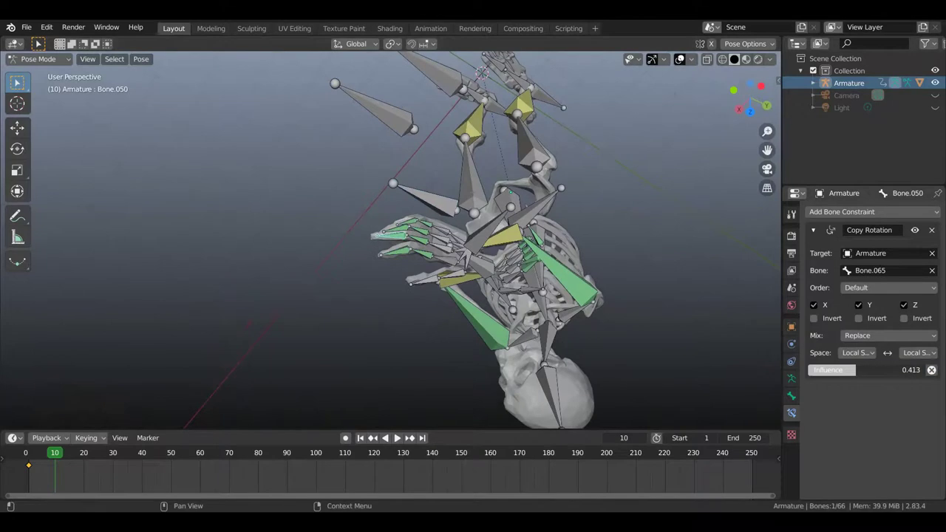
- Set graded Copy Rotation influences on Bone.050, Bone.052 (0.346), Bone.048 (0.246) and Bone.046 (0.188)
drag(824, 370, 831, 369)
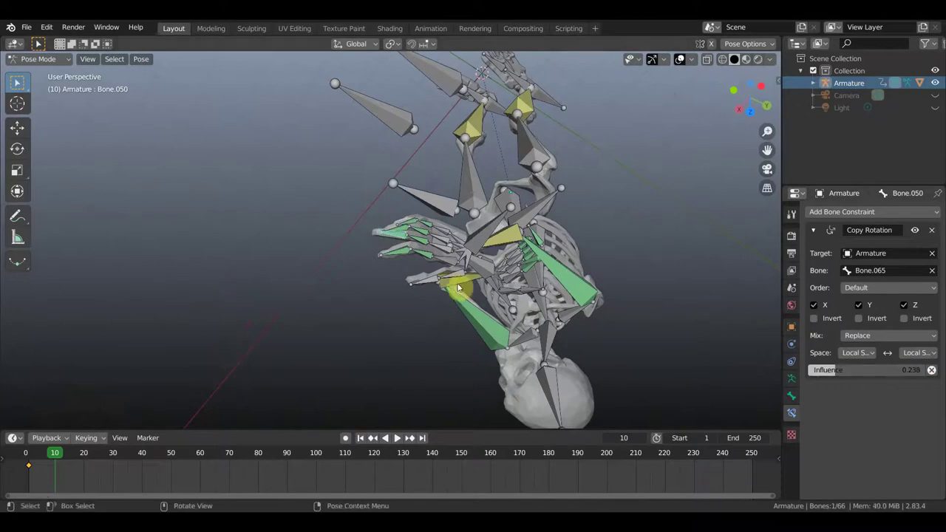
click(425, 265)
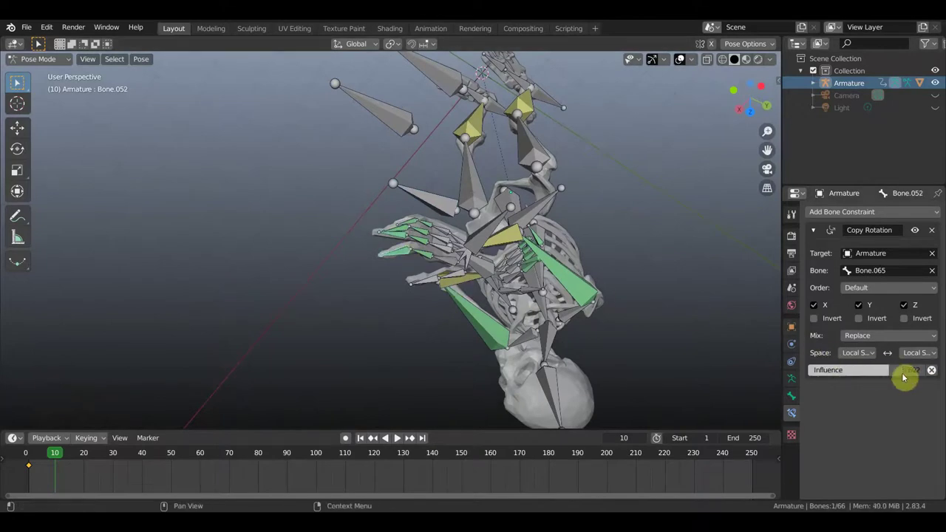
drag(872, 370, 875, 369)
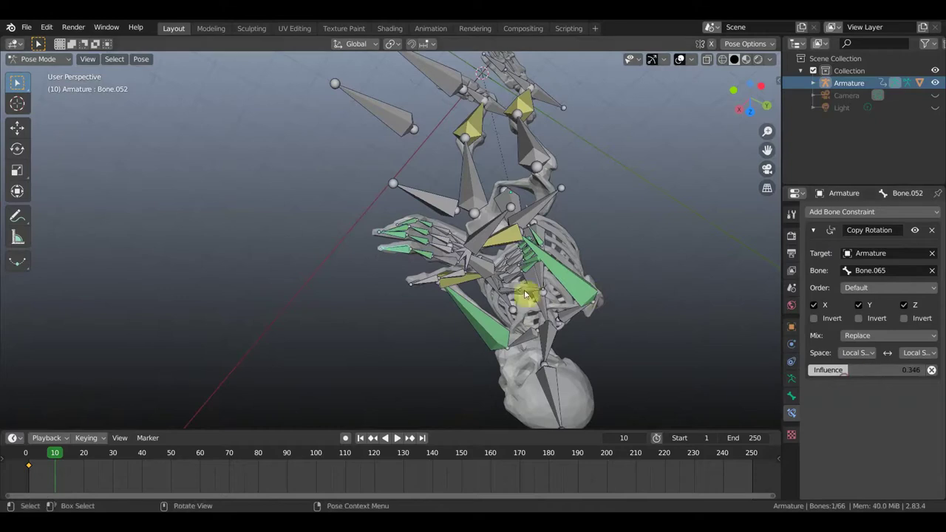
key(bracketleft)
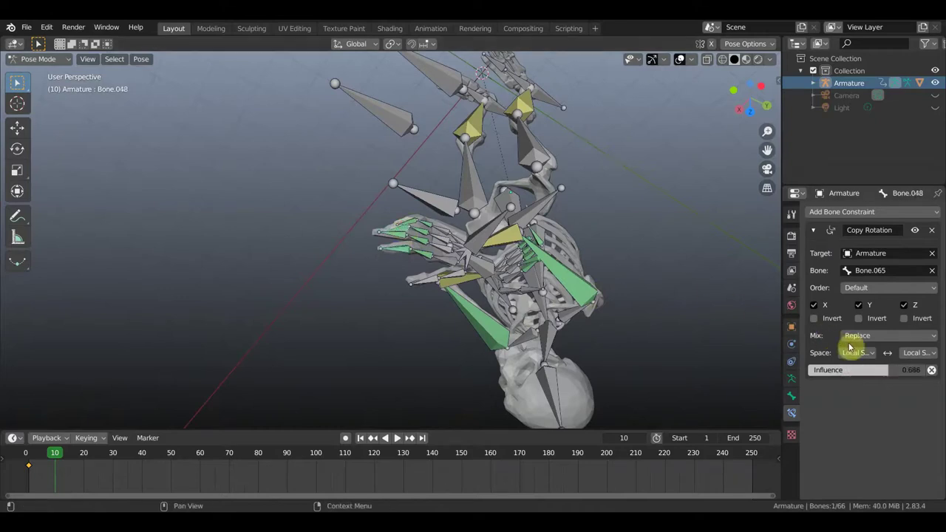
drag(826, 369, 817, 369)
click(416, 225)
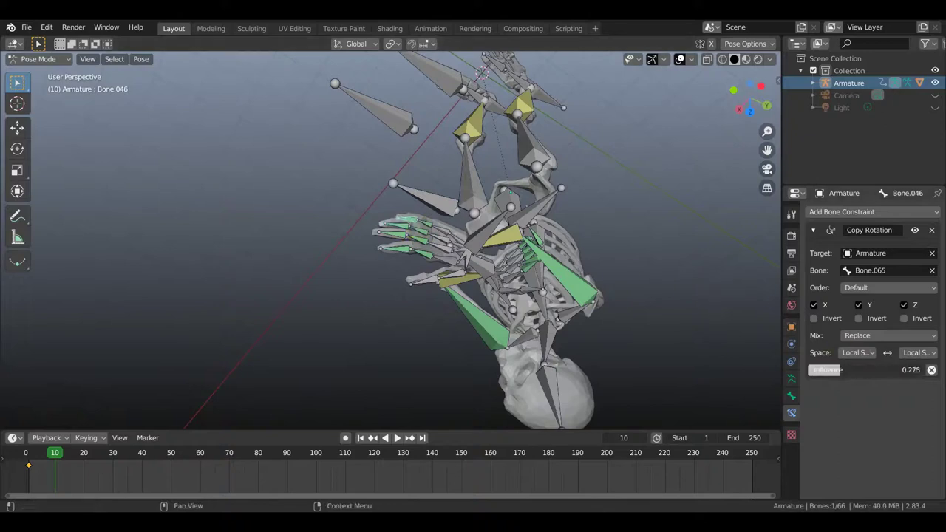
mouse_move(640, 312)
middle_down()
mouse_move(559, 179)
mouse_move(495, 169)
mouse_move(602, 158)
mouse_move(591, 162)
middle_up()
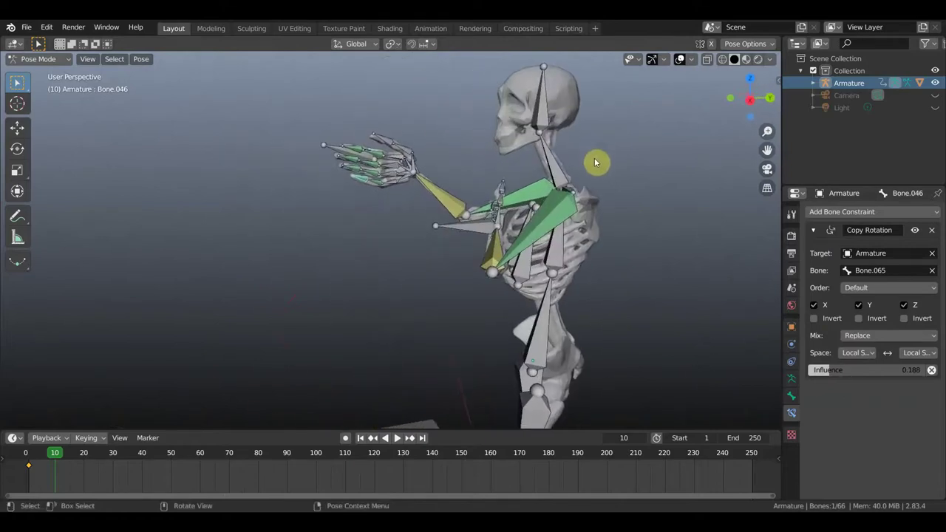
- Rotate the finger control bone Bone.065 by 14.3°
mouse_move(345, 153)
middle_down()
mouse_move(386, 165)
mouse_move(325, 151)
mouse_move(547, 164)
middle_up()
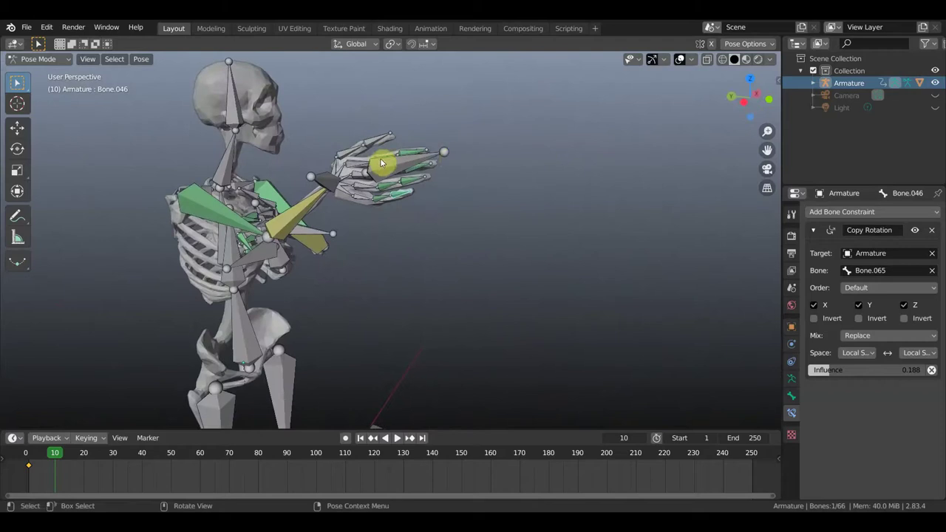
click(475, 196)
middle_drag(475, 196, 507, 199)
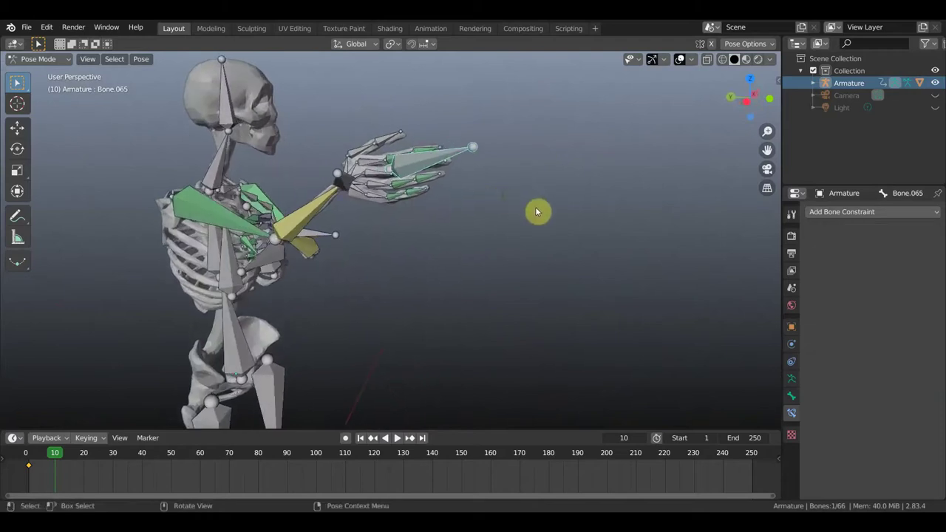
key(r)
click(499, 252)
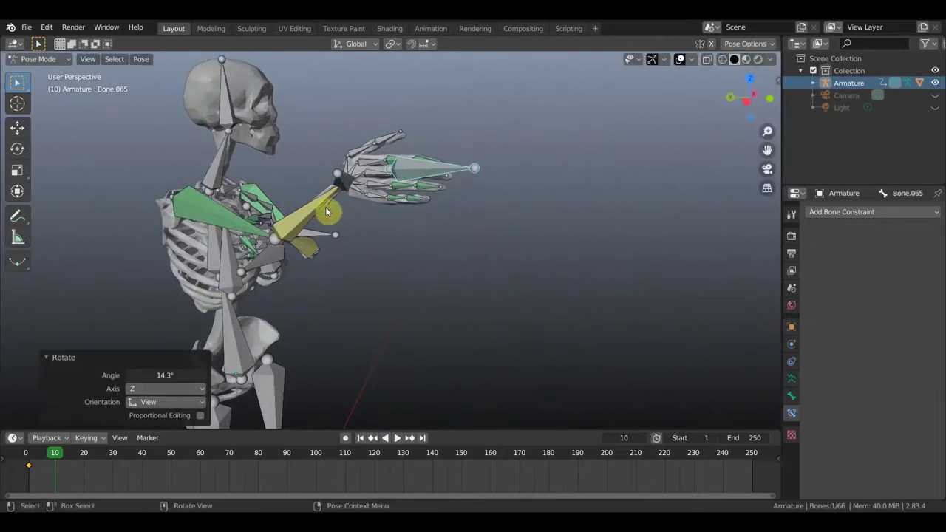
- Raise the arm bones by 49.7° and swing the hand up by -78.3°
key(shift+bracketleft)
mouse_move(452, 249)
middle_down()
mouse_move(389, 262)
mouse_move(449, 264)
middle_up()
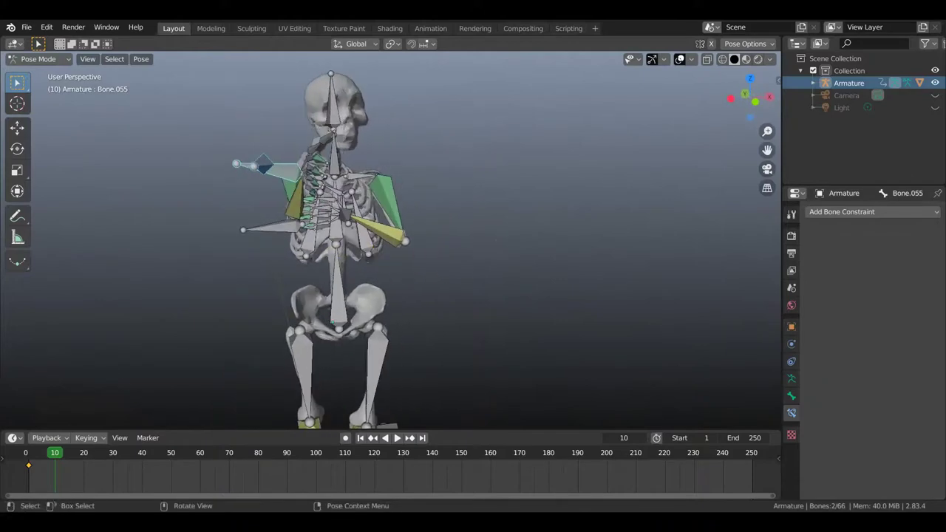
key(r)
click(375, 293)
mouse_move(412, 274)
middle_down()
mouse_move(522, 269)
mouse_move(524, 251)
mouse_move(534, 292)
middle_up()
key(r)
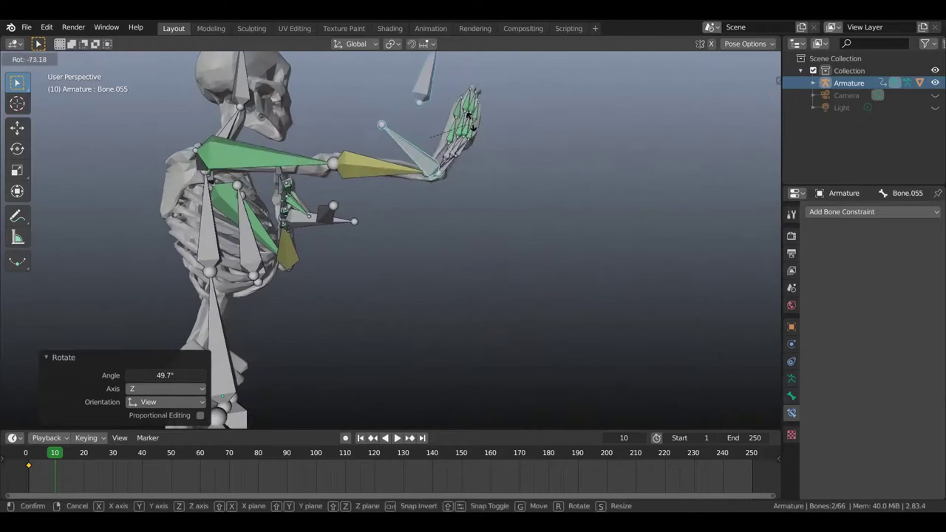
click(473, 131)
mouse_move(473, 131)
middle_down()
mouse_move(442, 161)
mouse_move(338, 163)
middle_up()
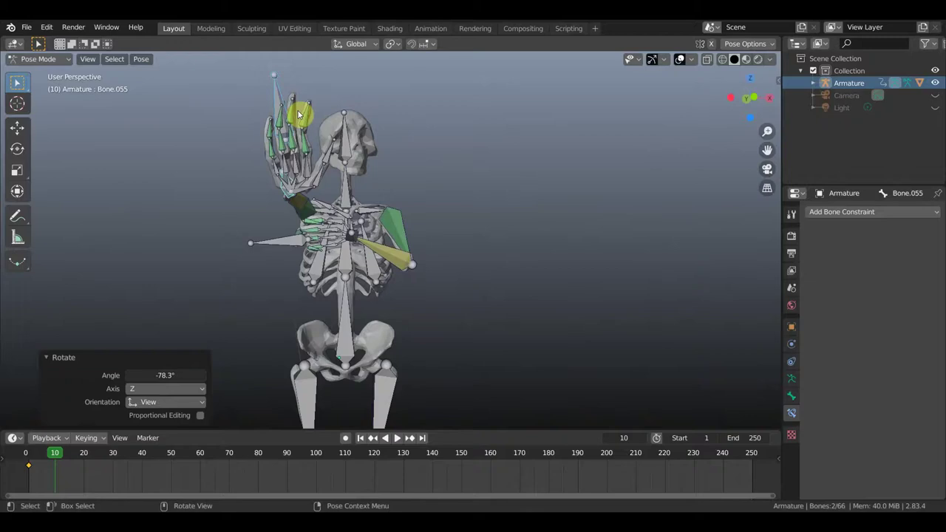
- Rotate the finger control bone alone to adjust the finger curl
click(328, 131)
key(r)
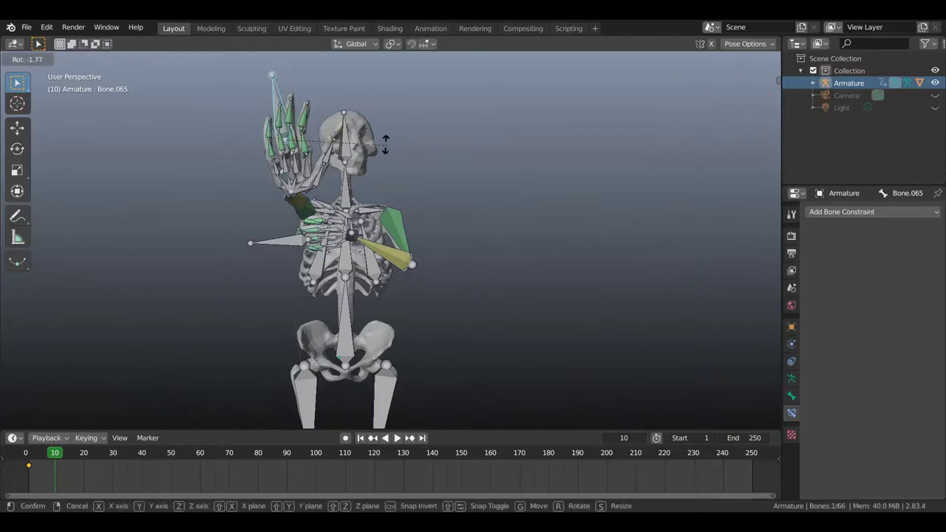
click(355, 130)
middle_drag(374, 154, 456, 161)
middle_drag(457, 159, 455, 153)
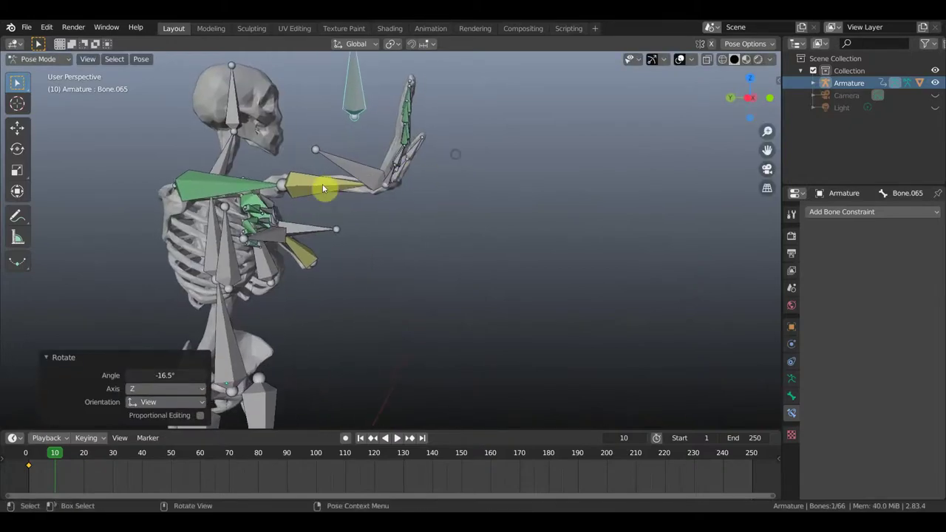
- Rotate arm bone Bone.035 by -95.3°, then by a further -28.2°
click(342, 206)
middle_drag(439, 228, 514, 243)
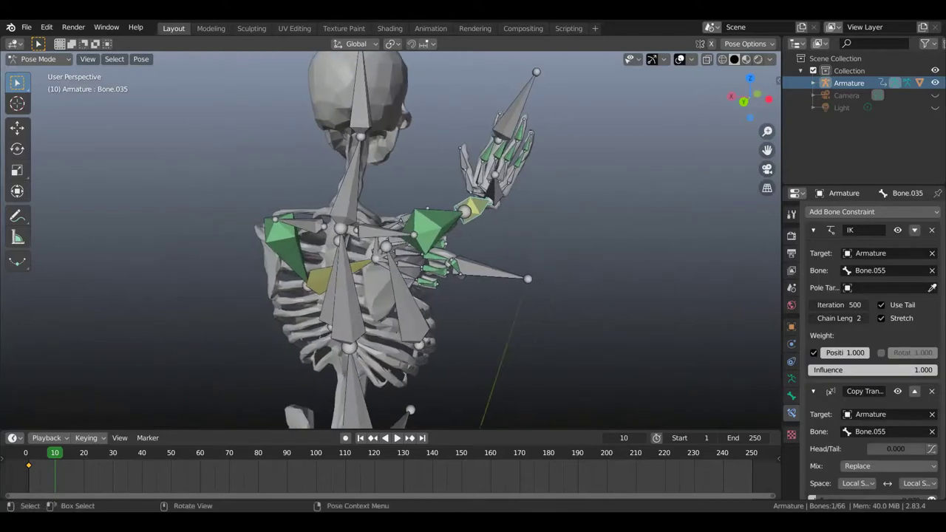
key(r)
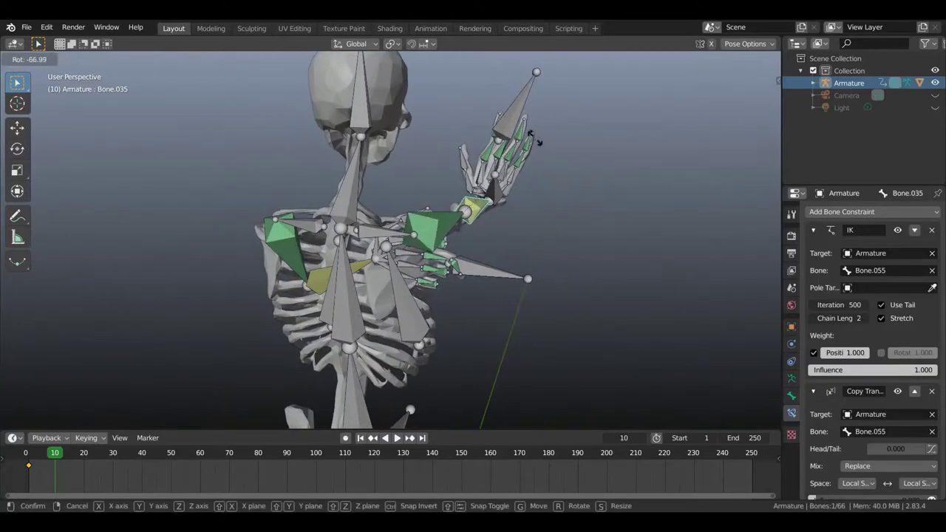
click(505, 114)
mouse_move(536, 174)
middle_down()
mouse_move(544, 192)
mouse_move(551, 165)
mouse_move(566, 204)
middle_up()
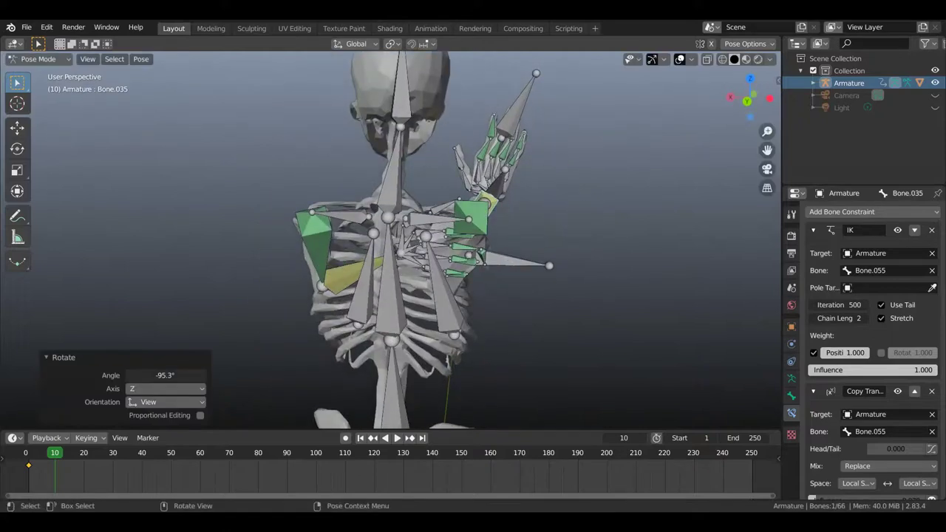
key(r)
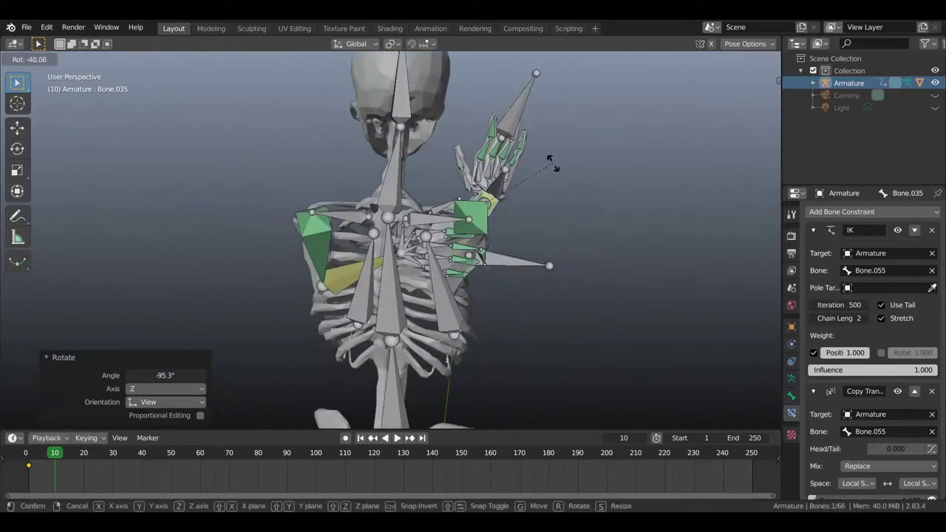
click(506, 202)
mouse_move(507, 206)
middle_down()
mouse_move(298, 213)
mouse_move(397, 199)
middle_up()
- Tilt Bone.055 and Bone.065 by 12.3° and shift the hand by -0.48, 0.12, 0.27 m
shift+click(307, 115)
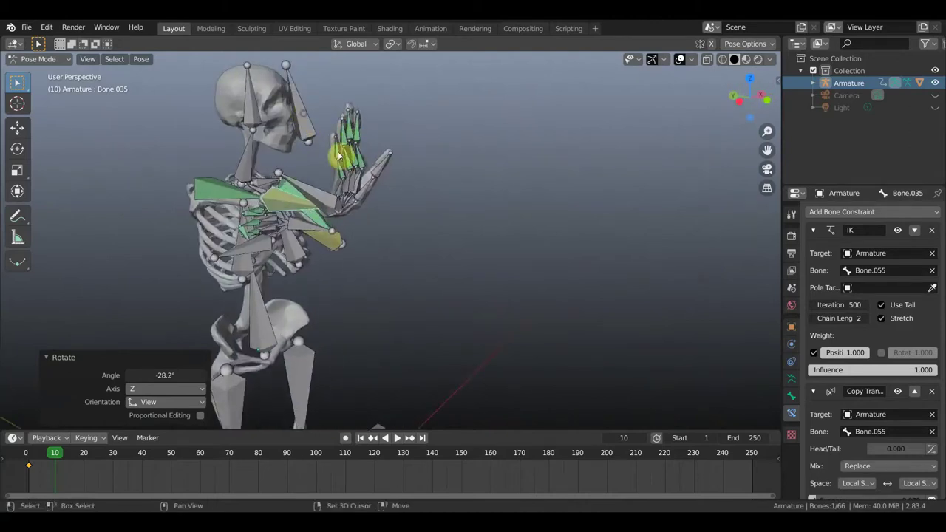
click(323, 194)
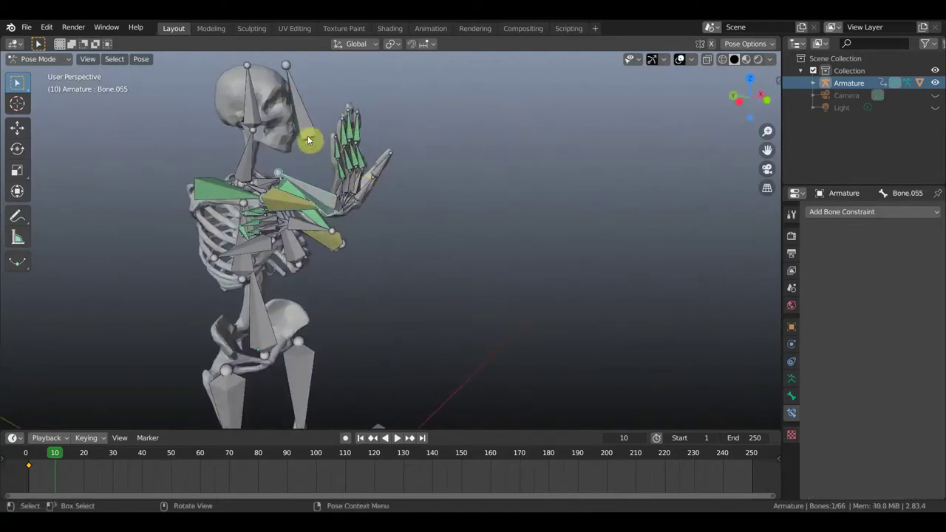
shift+click(311, 126)
middle_drag(473, 251, 406, 233)
key(r)
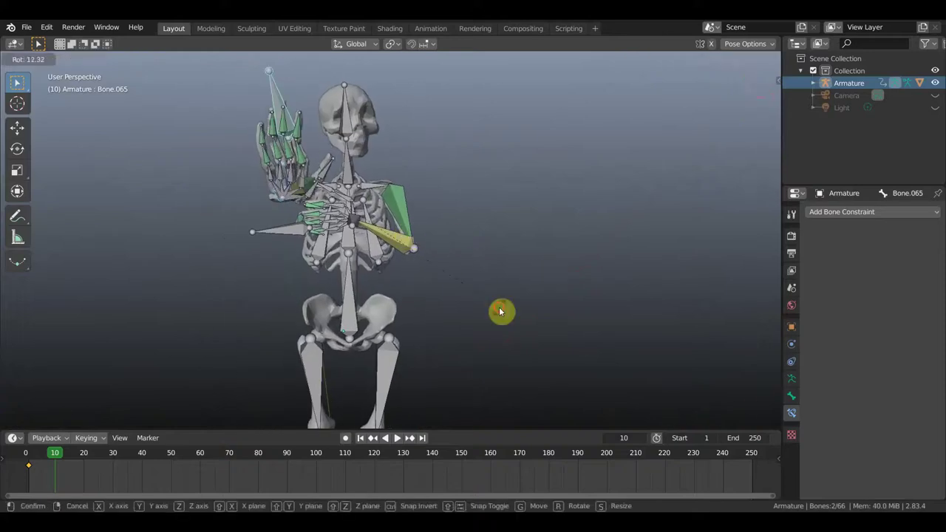
click(508, 310)
key(g)
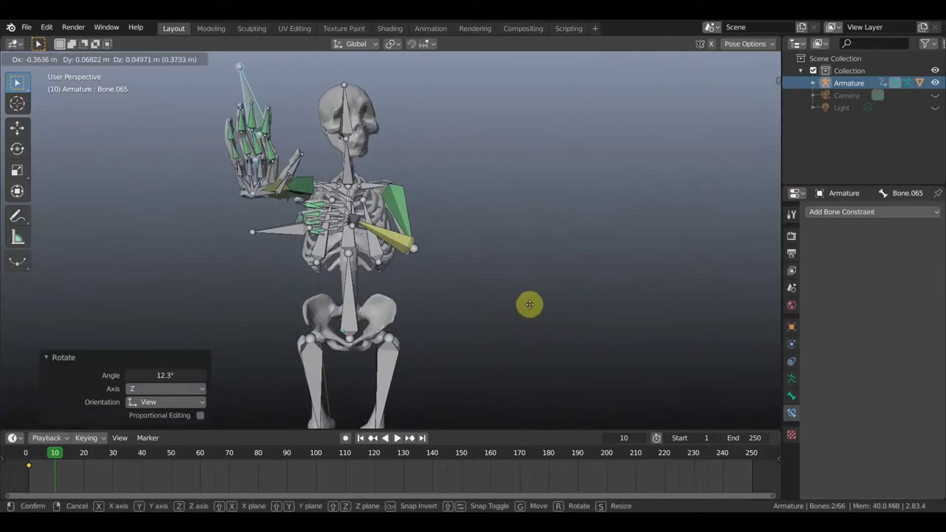
click(522, 287)
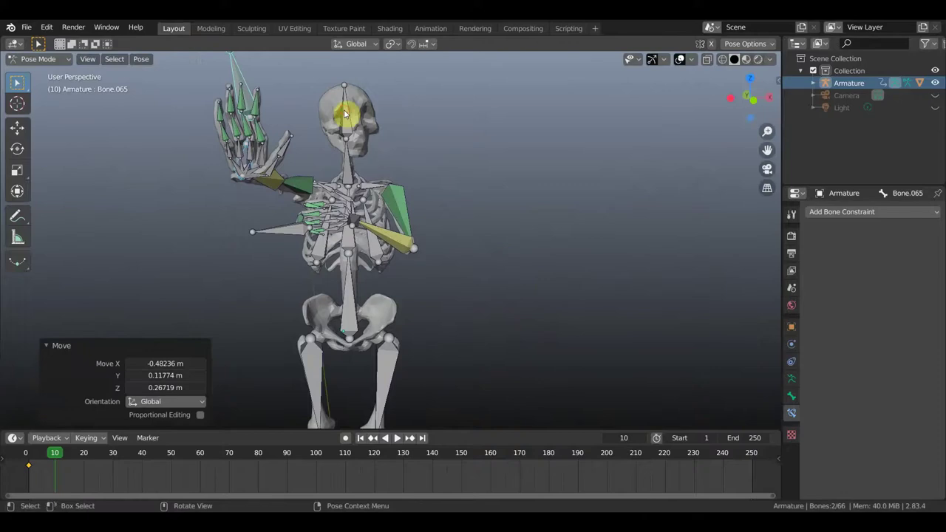
scroll(436, 217, down, 3)
mouse_move(452, 218)
middle_down()
mouse_move(465, 306)
mouse_move(487, 294)
mouse_move(517, 324)
mouse_move(530, 317)
middle_up()
- Rotate Bone.003 by 36.7°
key(r)
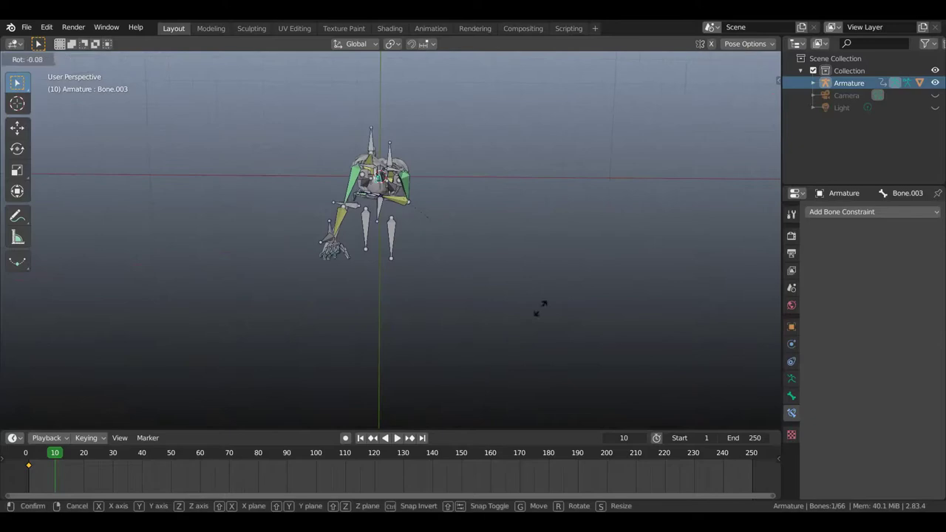
click(437, 361)
mouse_move(448, 345)
middle_down()
mouse_move(461, 213)
mouse_move(483, 215)
mouse_move(396, 201)
mouse_move(426, 214)
mouse_move(376, 261)
mouse_move(452, 266)
mouse_move(428, 274)
mouse_move(380, 264)
mouse_move(351, 239)
middle_up()
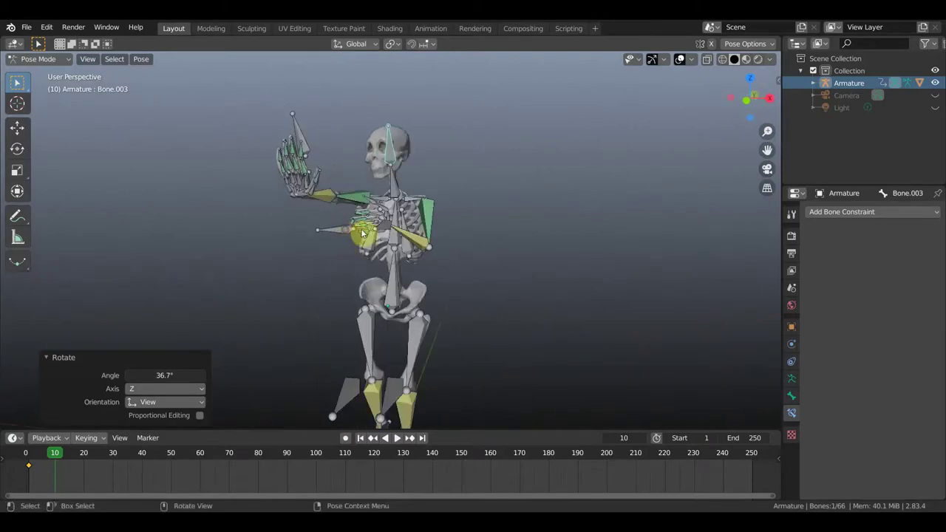
- Move the other hand down to the hip and rotate it -83°
shift+click(377, 232)
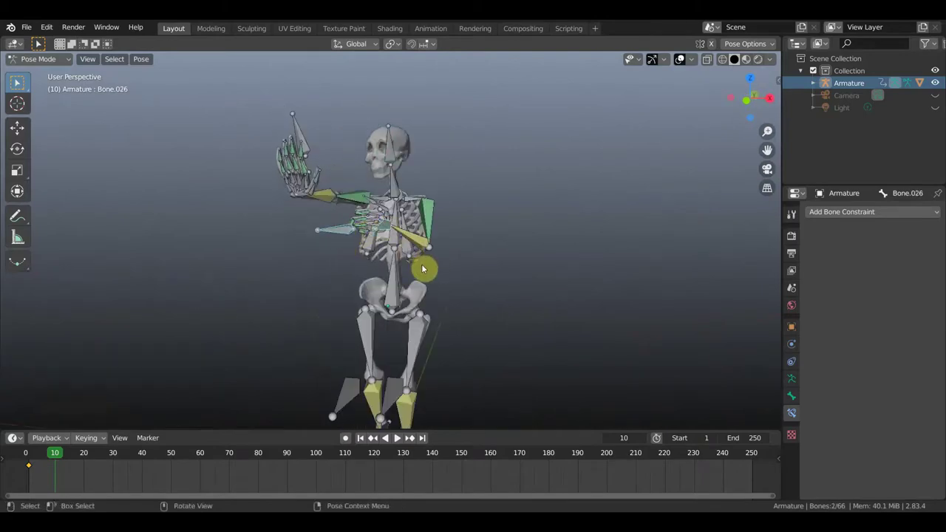
key(g)
click(480, 312)
middle_drag(480, 312, 412, 305)
key(r)
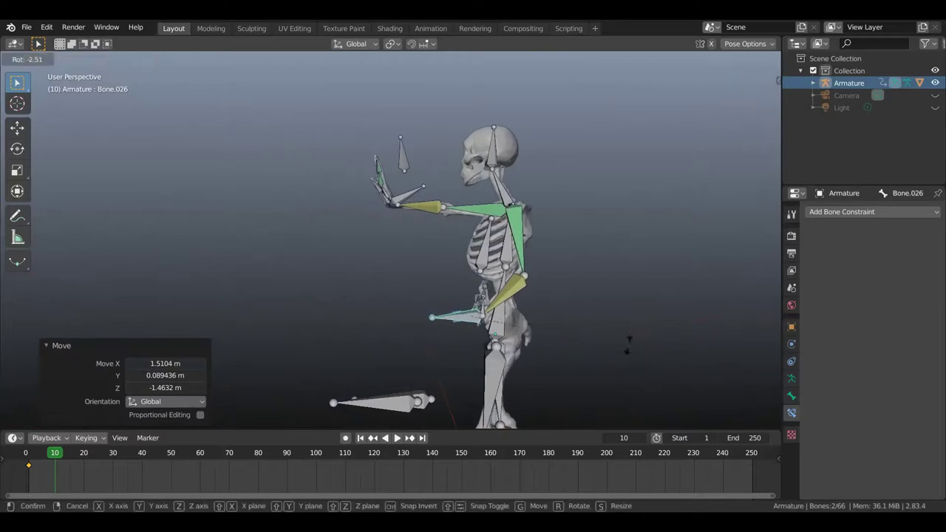
click(534, 180)
mouse_move(616, 274)
middle_down()
mouse_move(663, 274)
mouse_move(606, 303)
mouse_move(616, 311)
middle_up()
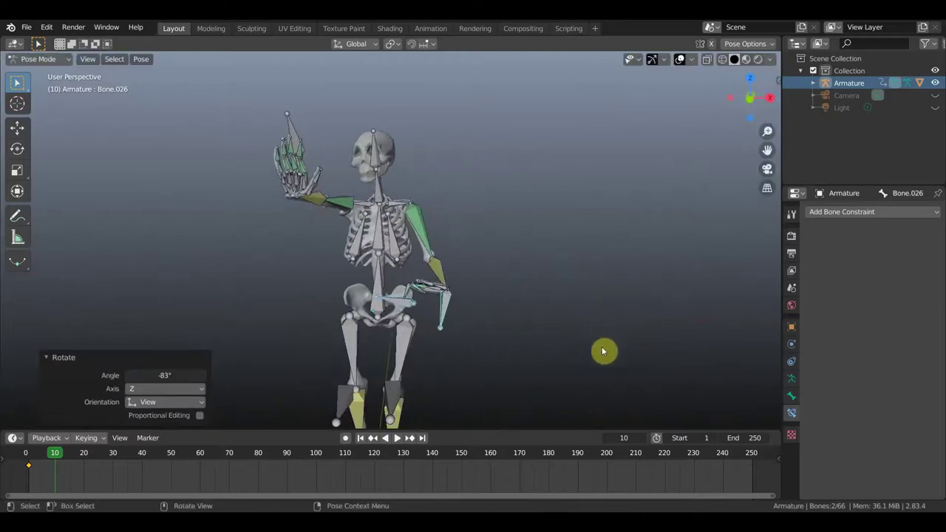
- Rotate the lowered hand bones and move them away from the hip
key(r)
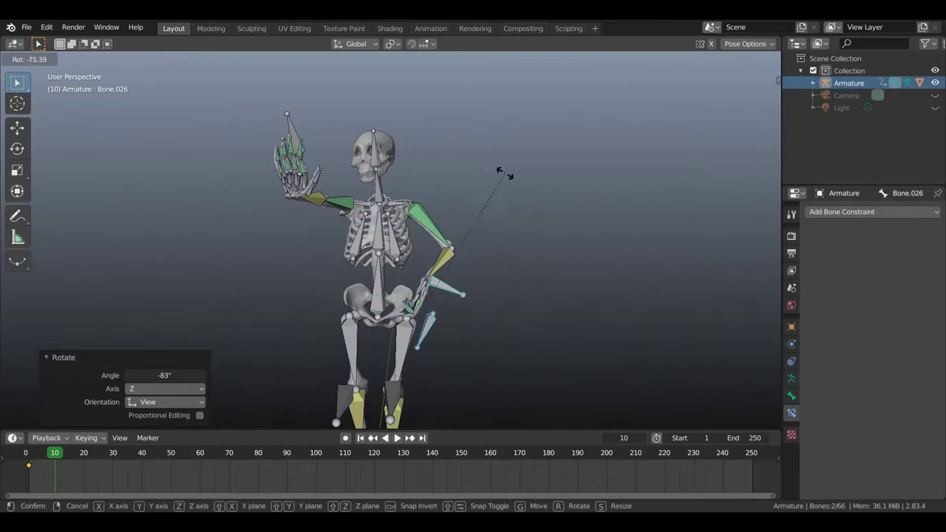
click(505, 174)
mouse_move(507, 224)
middle_down()
mouse_move(414, 226)
mouse_move(423, 237)
middle_up()
key(g)
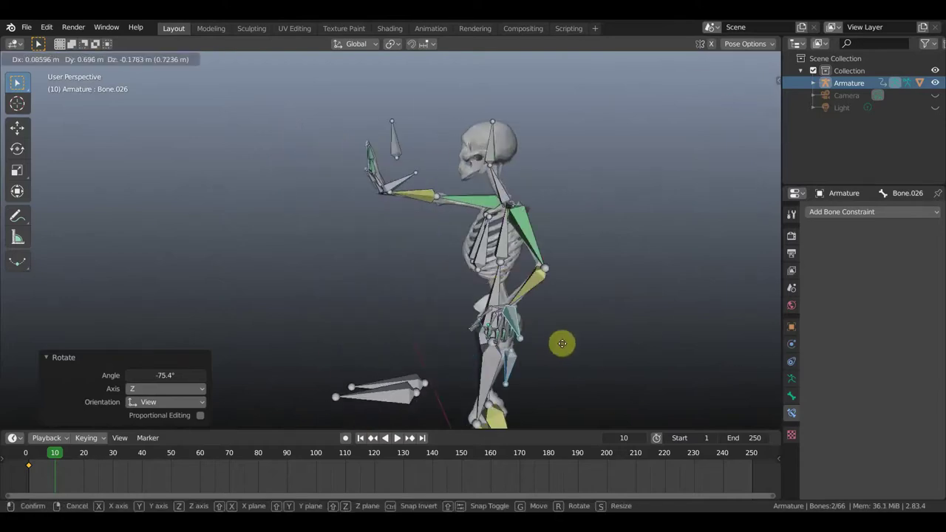
click(643, 334)
middle_drag(523, 360, 629, 355)
key(g)
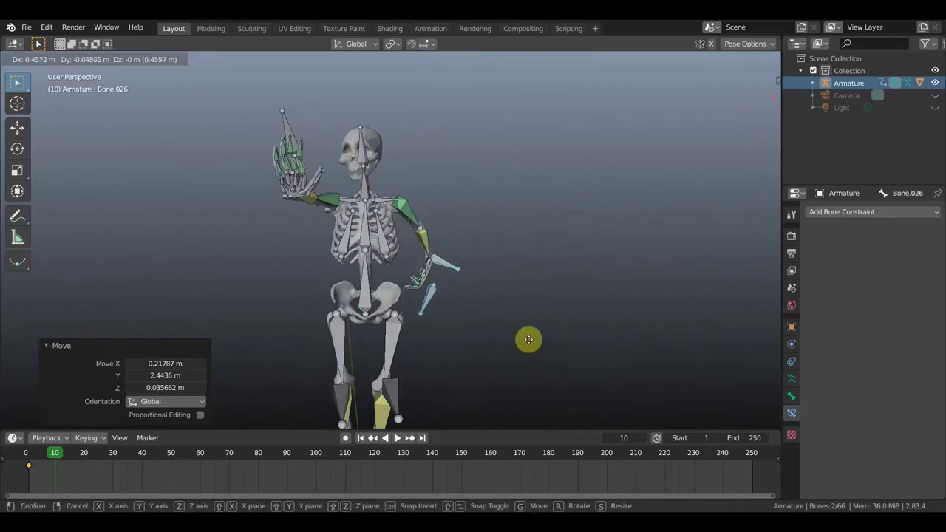
click(539, 346)
- Rotate the hand bones -87.5° and place the hand out to the side
key(r)
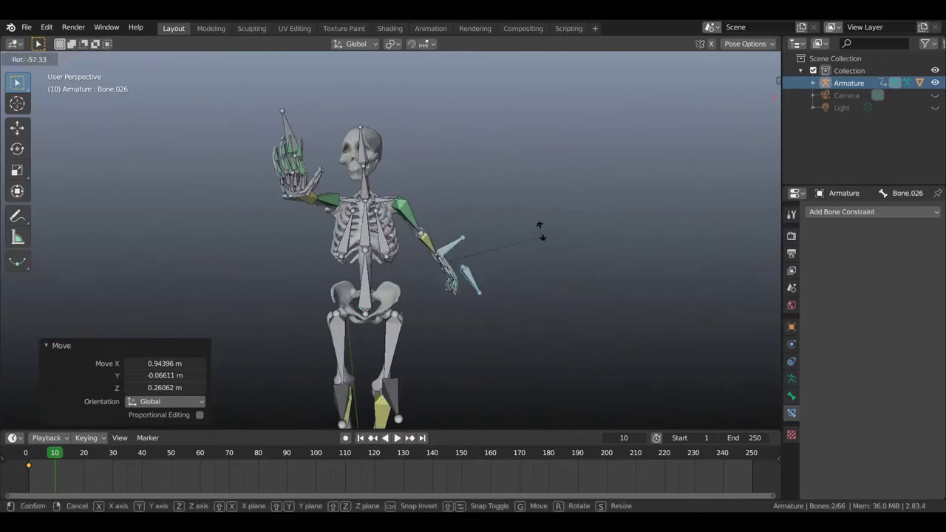
click(516, 247)
key(g)
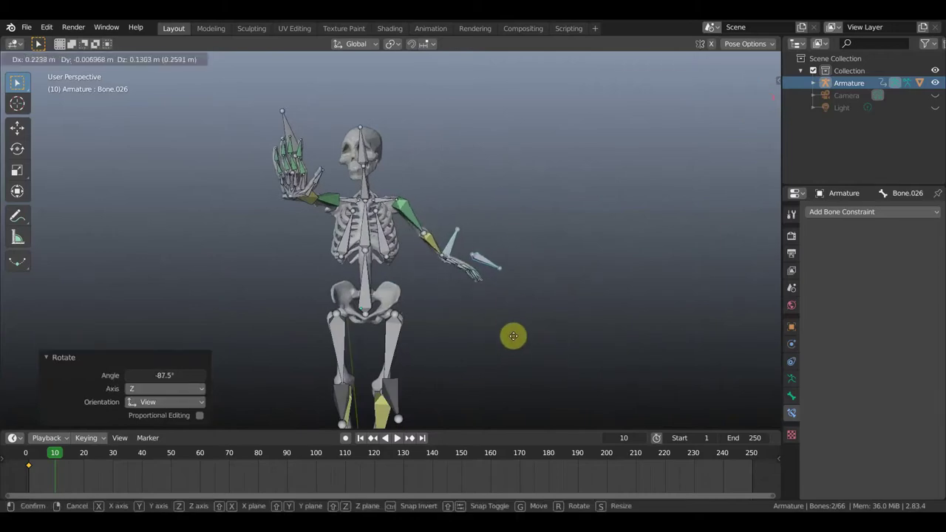
click(500, 338)
mouse_move(388, 344)
middle_down()
mouse_move(380, 375)
mouse_move(367, 380)
mouse_move(377, 204)
mouse_move(401, 270)
mouse_move(400, 298)
mouse_move(427, 287)
middle_up()
click(375, 183)
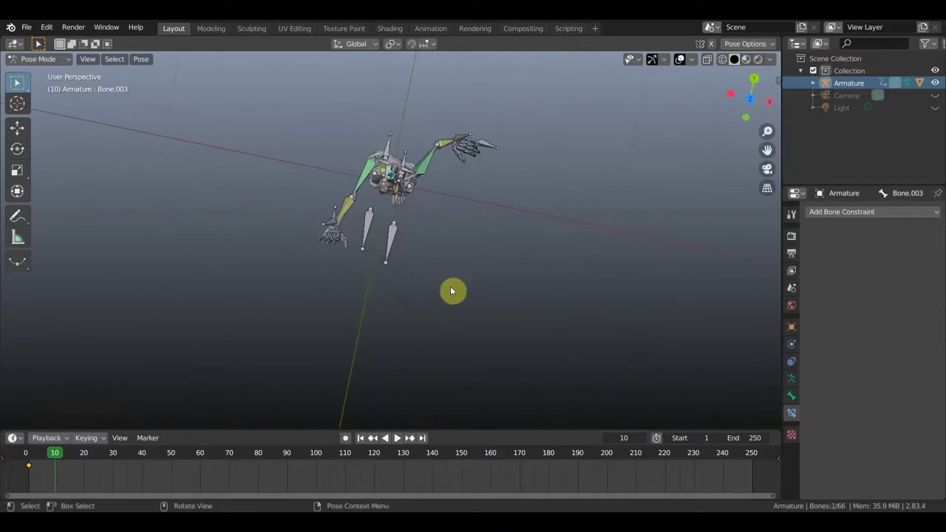
- Rotate Bone.003 by -10.9°
key(r)
click(429, 294)
mouse_move(429, 293)
middle_down()
mouse_move(446, 219)
mouse_move(411, 254)
mouse_move(452, 222)
mouse_move(443, 220)
middle_up()
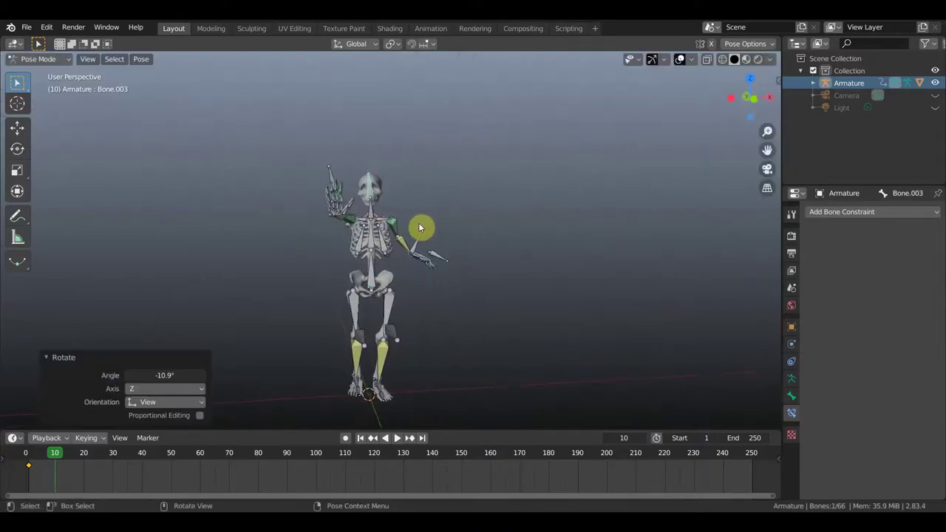
- Move foot control Bone.060 by -1.0569, -0.48837, 0 m to kick the leg out
click(373, 277)
middle_drag(374, 277, 364, 286)
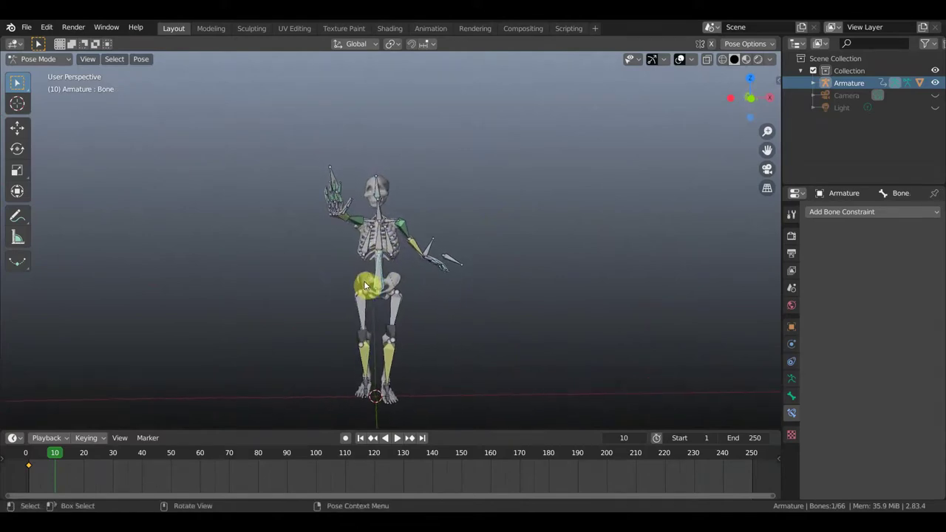
mouse_move(376, 320)
middle_down()
mouse_move(436, 338)
mouse_move(531, 336)
mouse_move(436, 341)
mouse_move(456, 344)
mouse_move(379, 362)
middle_up()
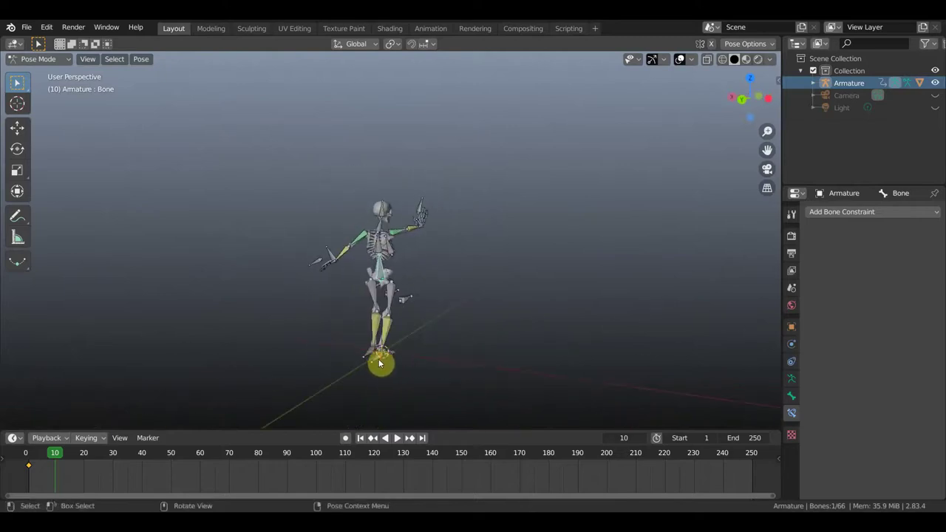
key(g)
click(420, 368)
mouse_move(420, 367)
middle_down()
mouse_move(351, 327)
mouse_move(239, 332)
mouse_move(273, 314)
middle_up()
scroll(346, 308, up, 3)
mouse_move(433, 331)
middle_down()
mouse_move(424, 333)
mouse_move(439, 326)
middle_up()
- Insert a LocRot keyframe for all armature bones at frame 10
key(a)
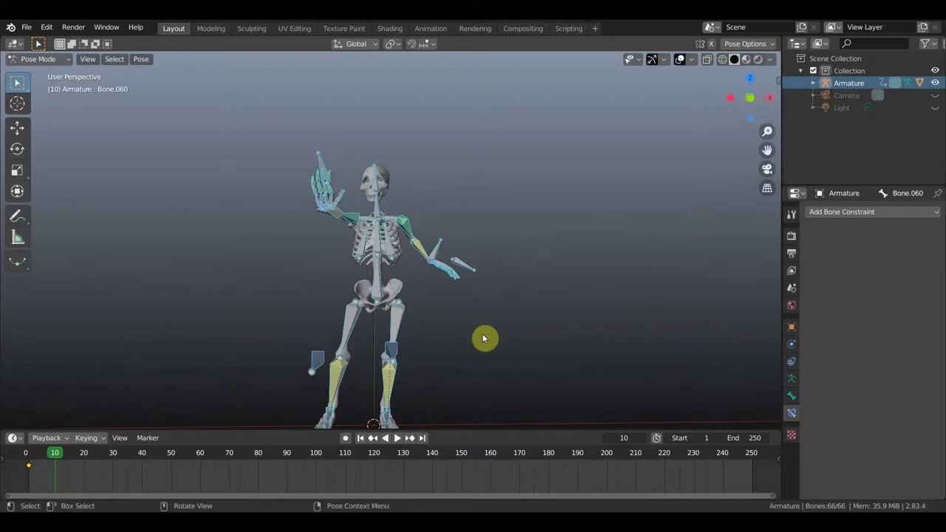
key(i)
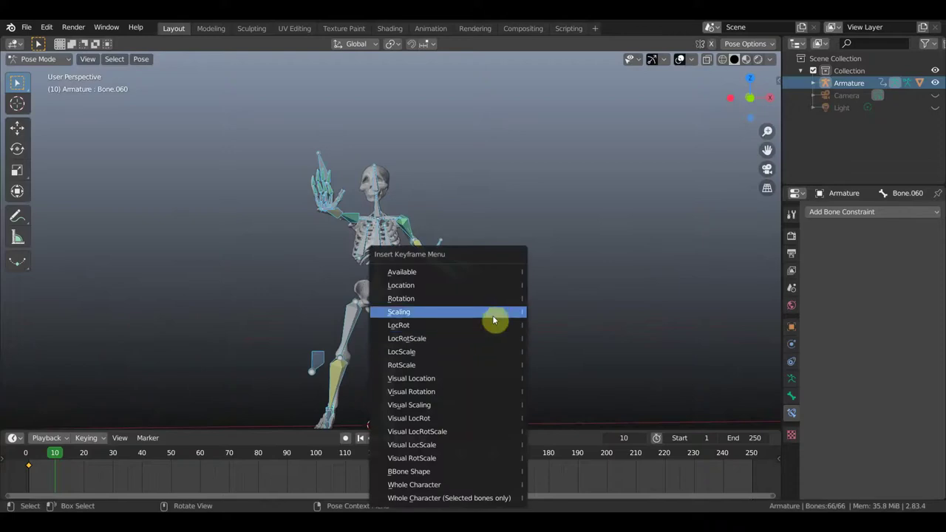
click(493, 331)
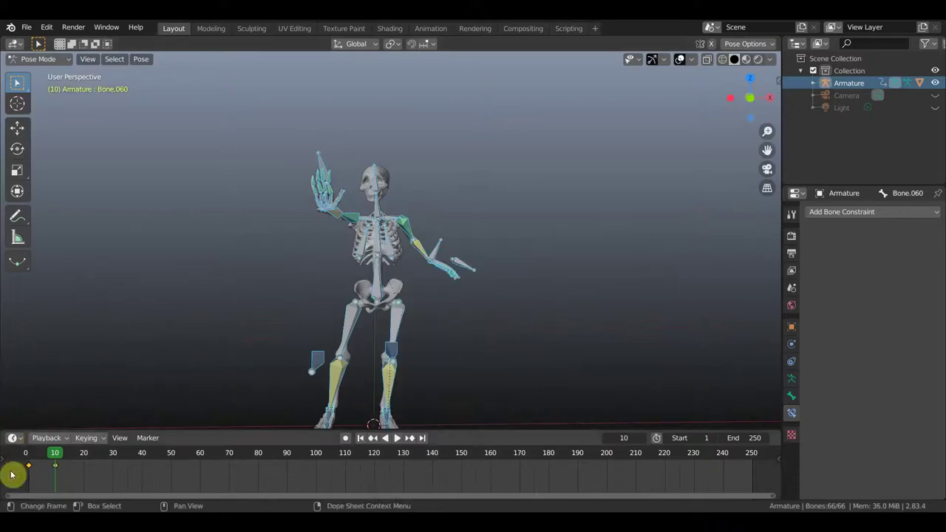
- Move the playhead to frame 20 and select hand bone Bone.026
click(43, 458)
mouse_move(43, 458)
mouse_down()
mouse_move(25, 454)
mouse_move(73, 466)
mouse_up()
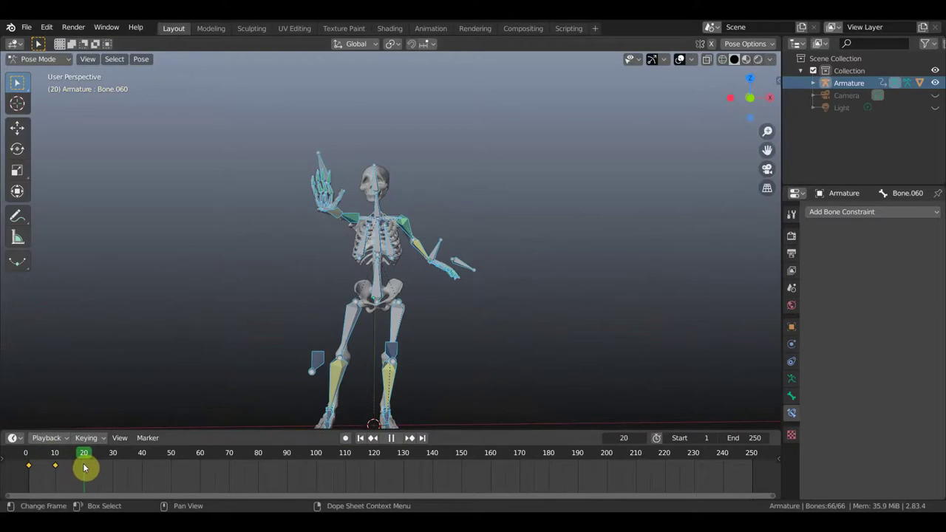
drag(85, 467, 85, 467)
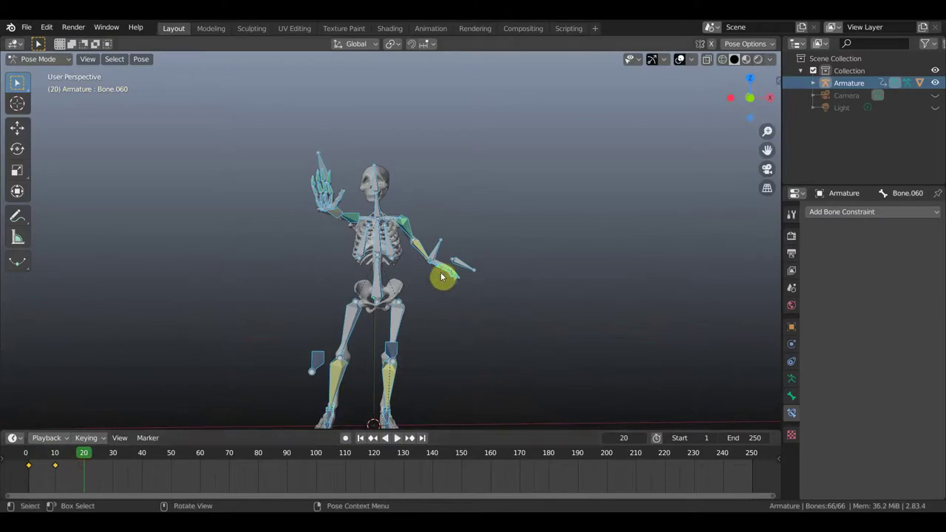
click(474, 264)
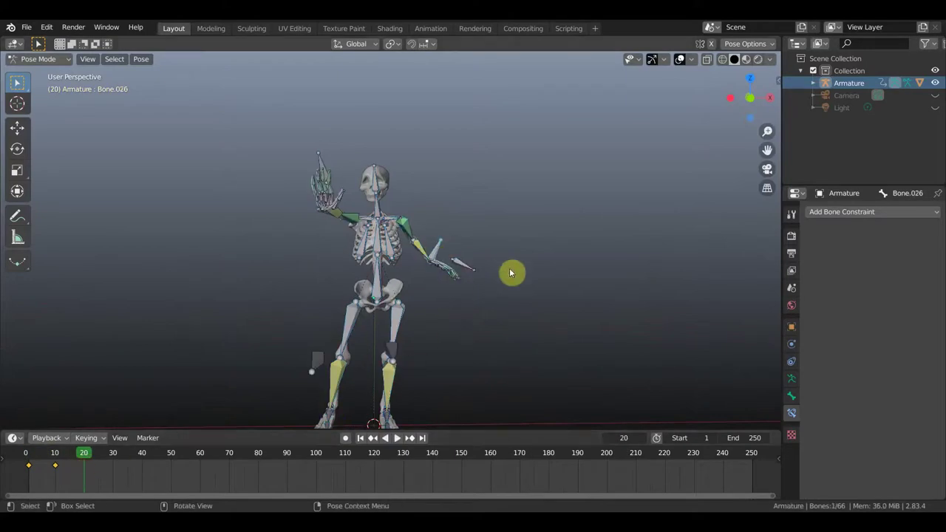
- With Bone.064 added, move the arm in front of the body and rotate the hand 89.8°
shift+click(494, 285)
mouse_move(495, 307)
middle_down()
mouse_move(369, 309)
mouse_move(430, 325)
middle_up()
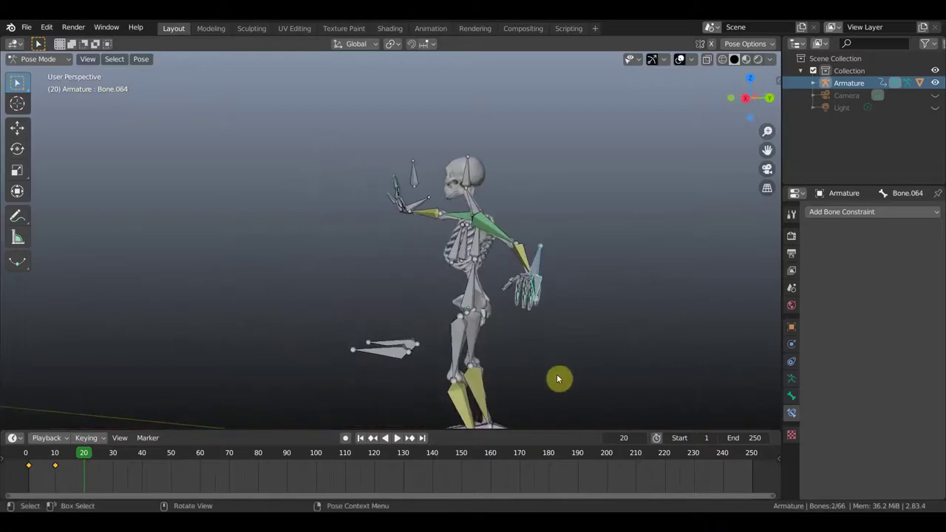
key(g)
click(423, 303)
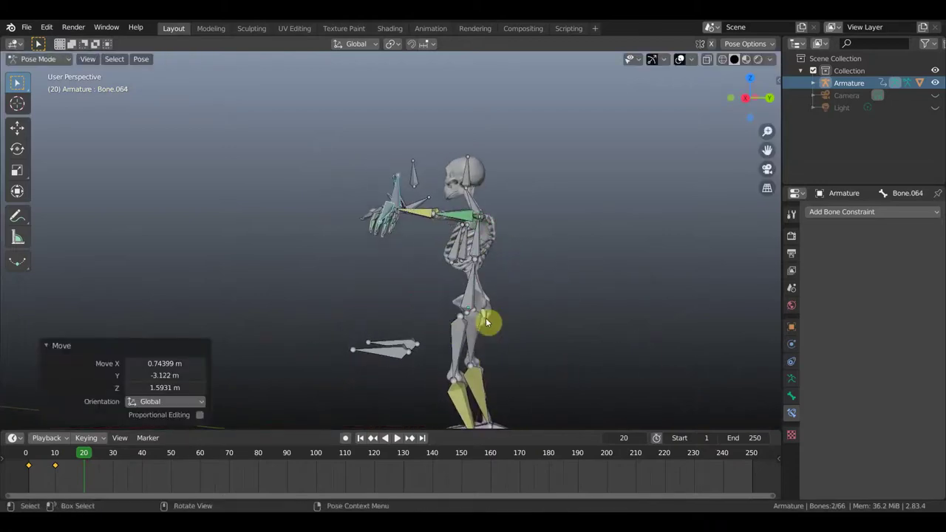
key(r)
click(322, 321)
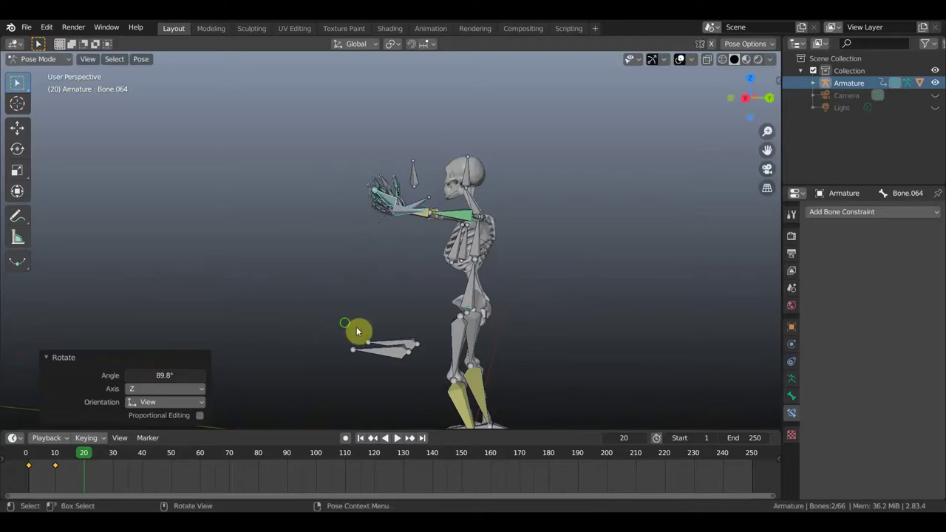
middle_drag(322, 321, 467, 329)
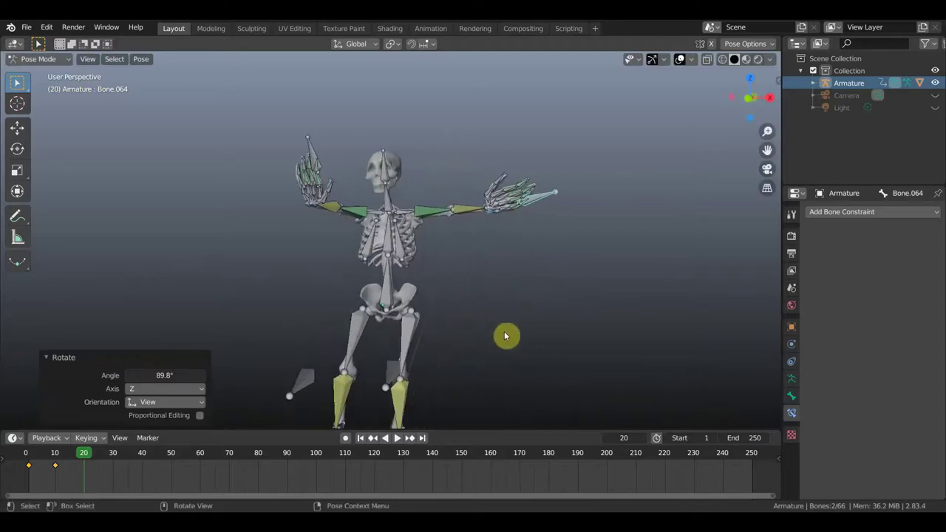
- Move the arm up and rotate the hand -68.7° beside the head
key(g)
click(590, 279)
key(r)
click(534, 116)
mouse_move(523, 138)
middle_down()
mouse_move(501, 145)
mouse_move(547, 154)
mouse_move(527, 155)
middle_up()
scroll(505, 275, up, 5)
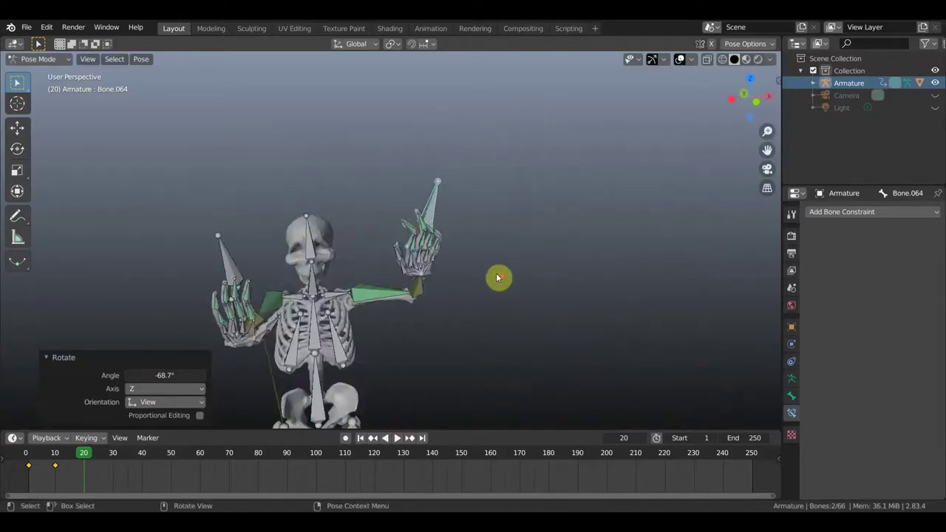
middle_drag(488, 270, 458, 244)
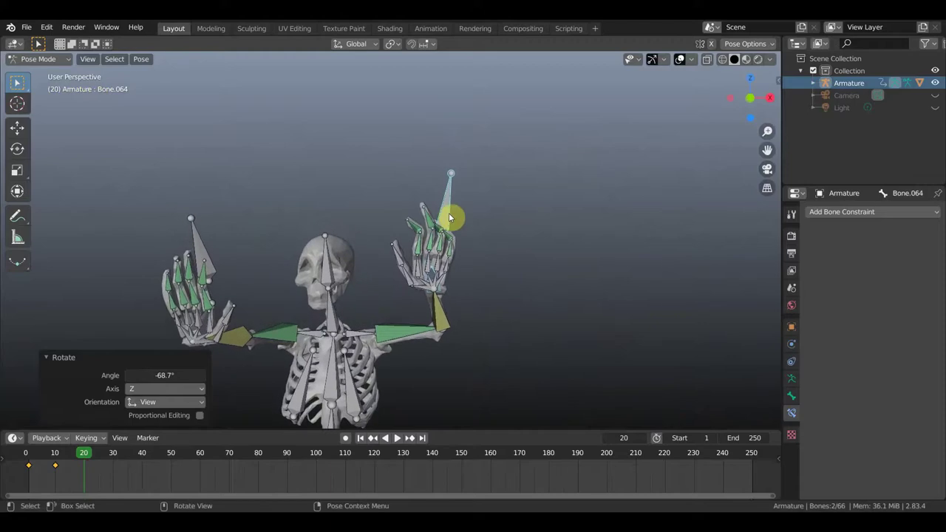
- Rotate the cone-shaped finger control bone above the hand twice to bend the fingers
click(448, 212)
key(r)
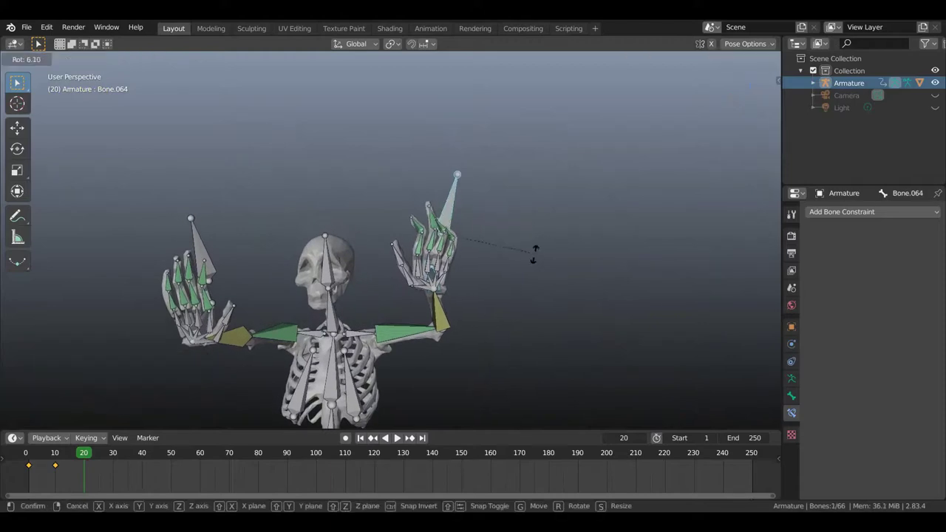
click(539, 265)
mouse_move(540, 266)
middle_down()
mouse_move(509, 279)
mouse_move(289, 289)
mouse_move(224, 311)
mouse_move(300, 278)
mouse_move(382, 266)
mouse_move(452, 276)
mouse_move(557, 242)
middle_up()
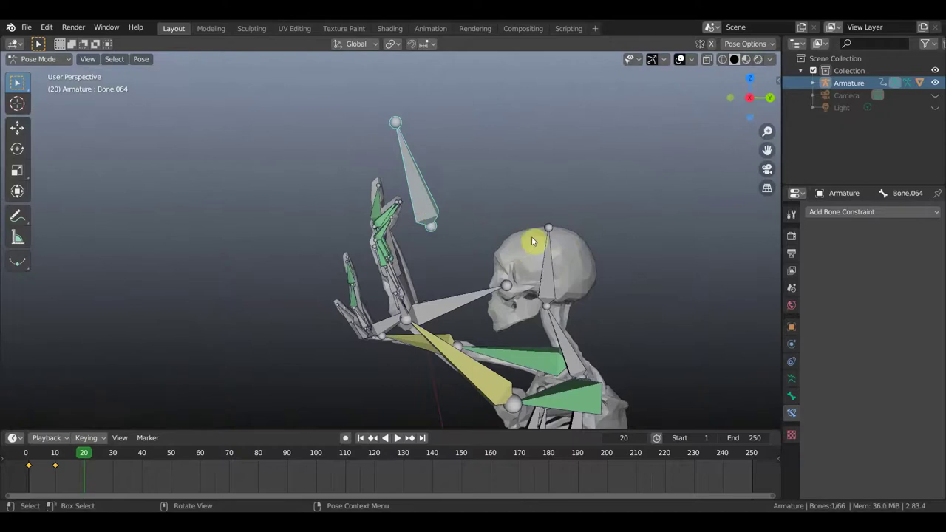
key(r)
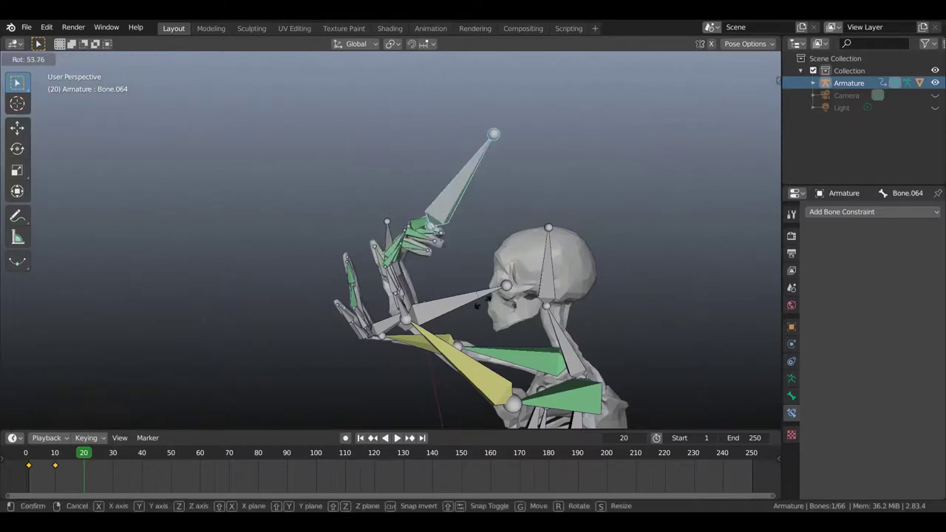
click(538, 234)
middle_drag(538, 233, 462, 305)
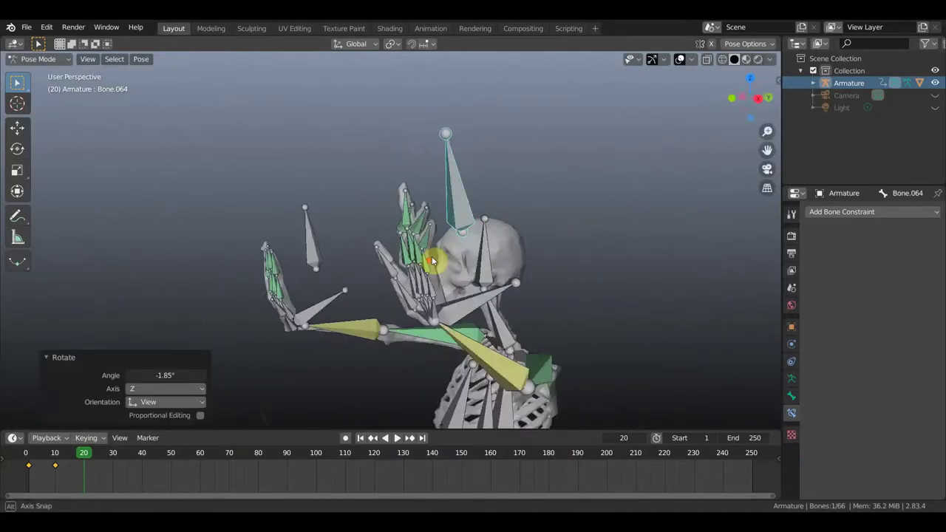
- Rotate hand bone Bone.026 together with the cone control bone to refine the raised hand
click(470, 303)
shift+click(475, 235)
middle_drag(511, 309, 566, 297)
key(r)
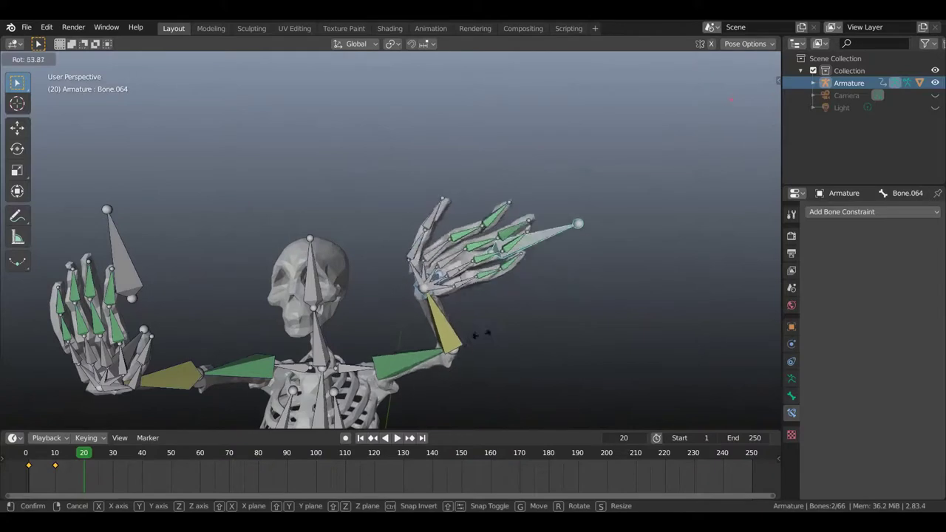
click(531, 293)
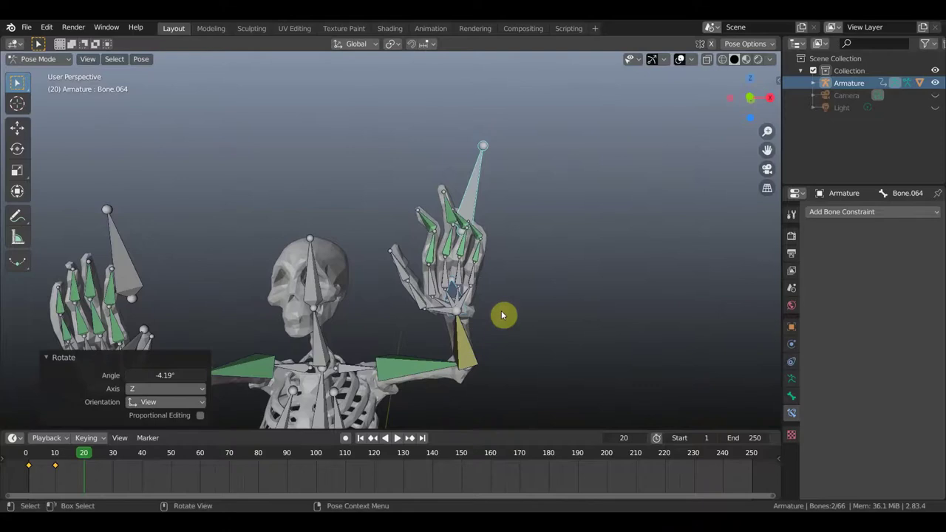
middle_drag(474, 313, 484, 309)
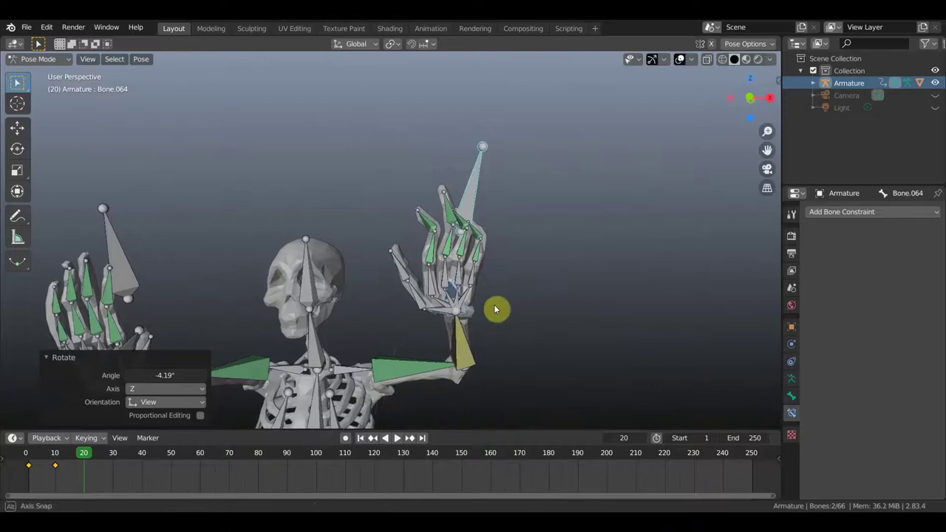
middle_drag(497, 265, 493, 248)
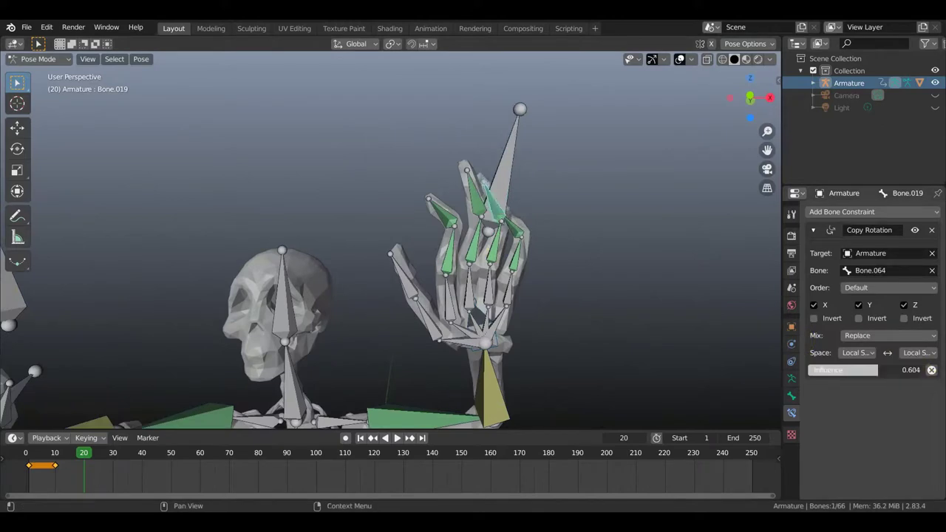
- Set finger Copy Rotation influences: Bone.019 0.375, Bone.017 0.233, Bone.021 0.483, Bone.023 0.446
drag(835, 370, 842, 369)
click(515, 230)
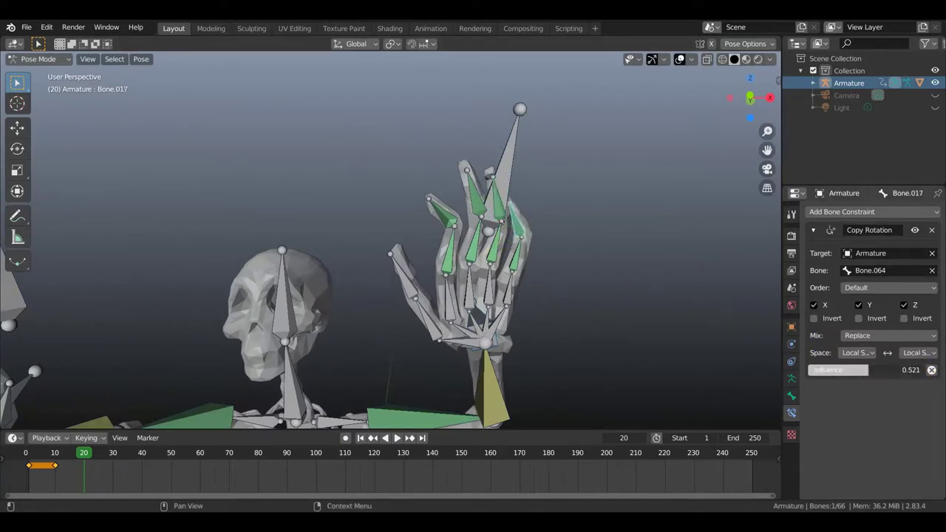
drag(828, 370, 821, 369)
click(512, 228)
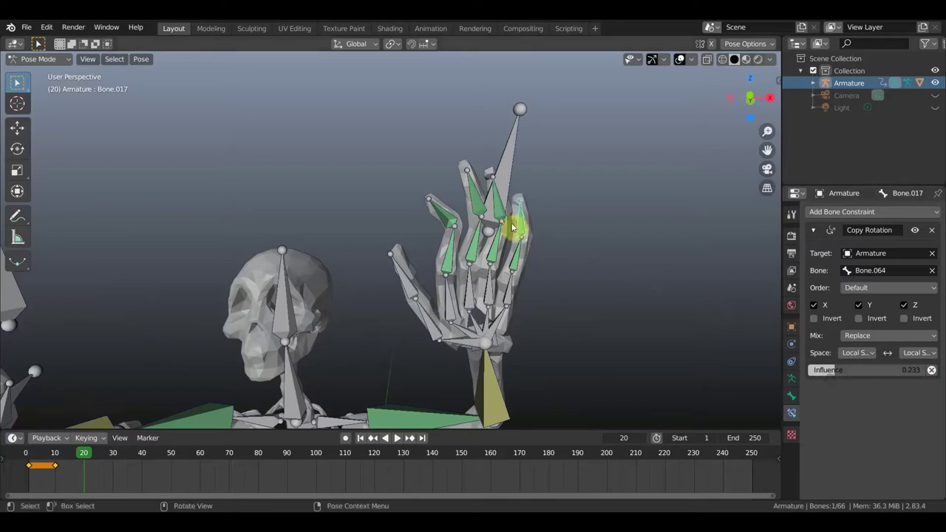
click(480, 195)
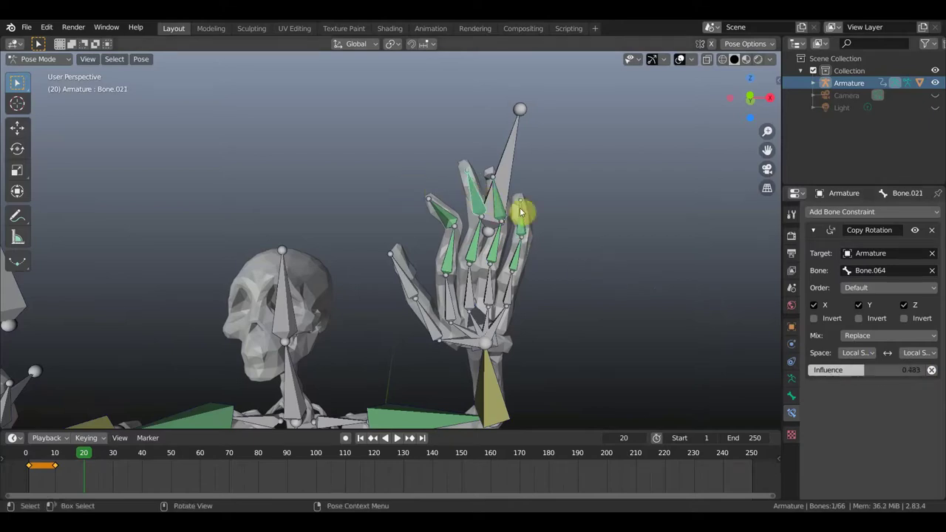
mouse_move(846, 368)
mouse_down()
mouse_move(868, 368)
mouse_move(873, 378)
mouse_up()
click(527, 252)
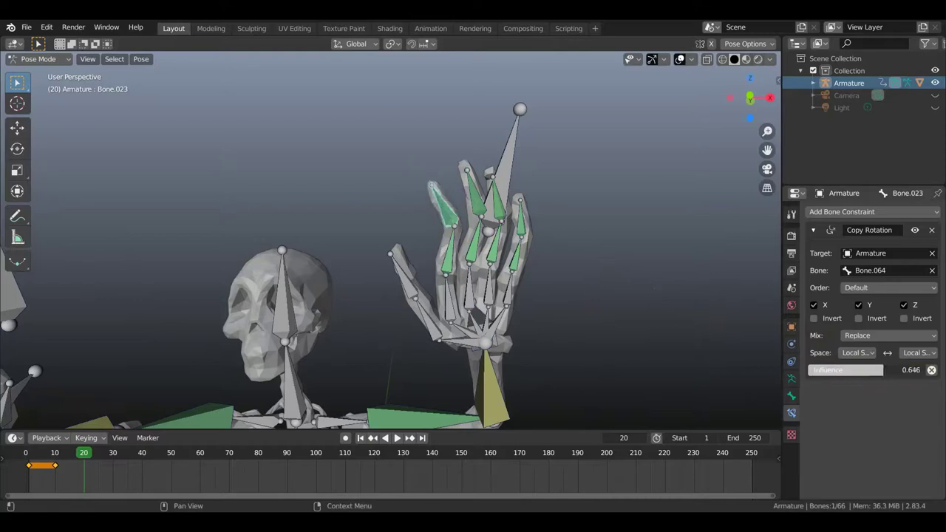
drag(861, 375, 862, 375)
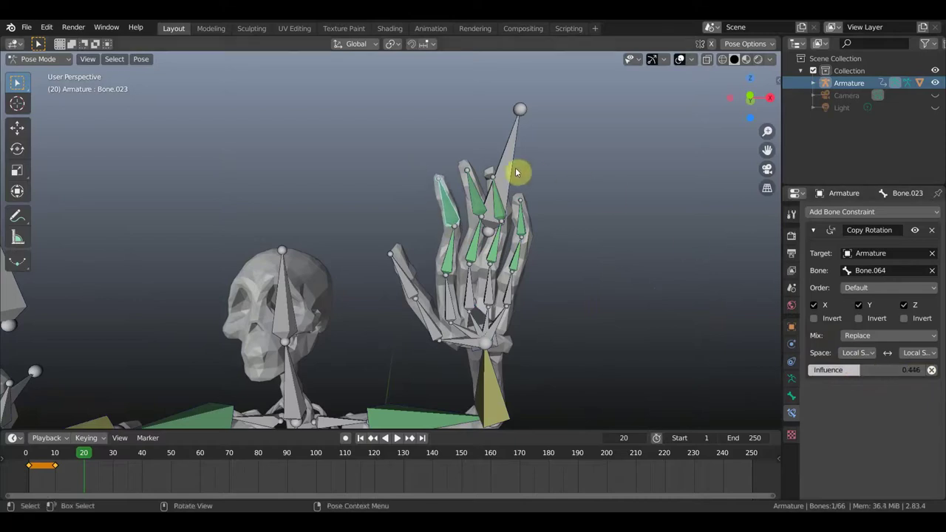
click(513, 176)
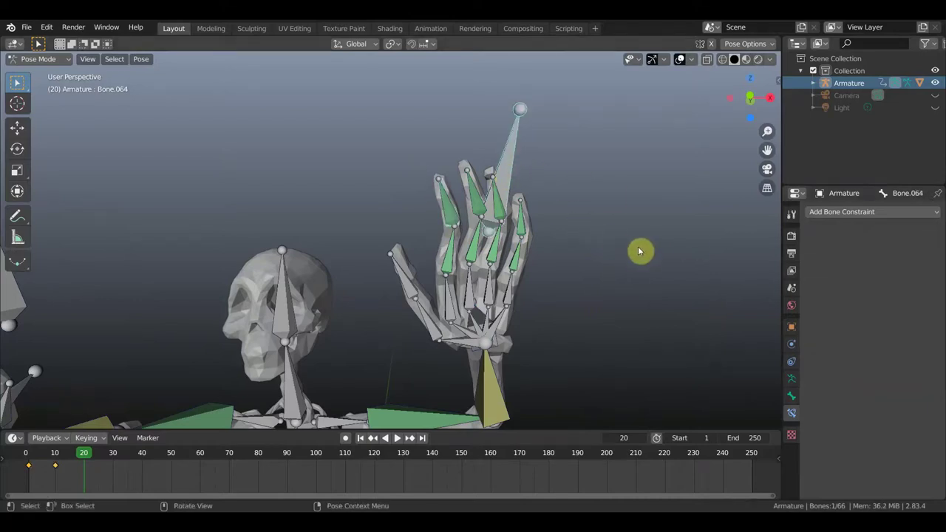
- Tilt the hand bones slightly and move the arm bones into a raised position
key(r)
click(638, 265)
mouse_move(597, 275)
middle_down()
mouse_move(535, 276)
mouse_move(524, 286)
middle_up()
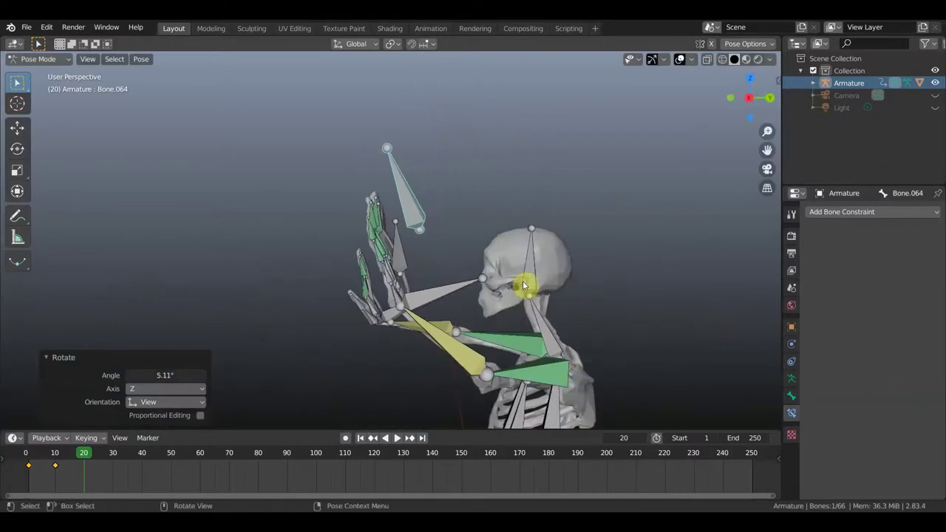
shift+click(442, 294)
key(g)
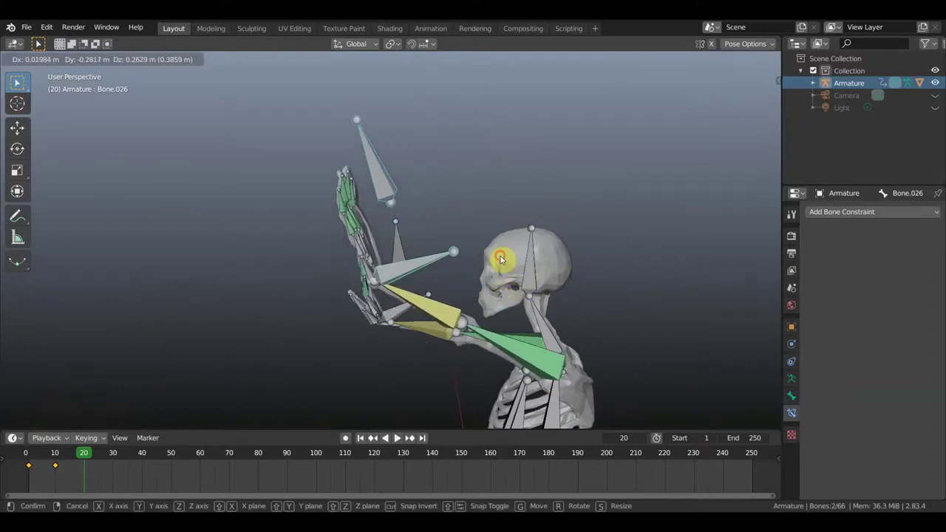
click(500, 257)
- Select the three hand control bones and the spine, then shift the upper body down into a crouch
scroll(565, 326, down, 2)
scroll(561, 348, down, 2)
scroll(548, 358, down, 2)
mouse_move(545, 357)
middle_down()
mouse_move(579, 252)
mouse_move(538, 263)
middle_up()
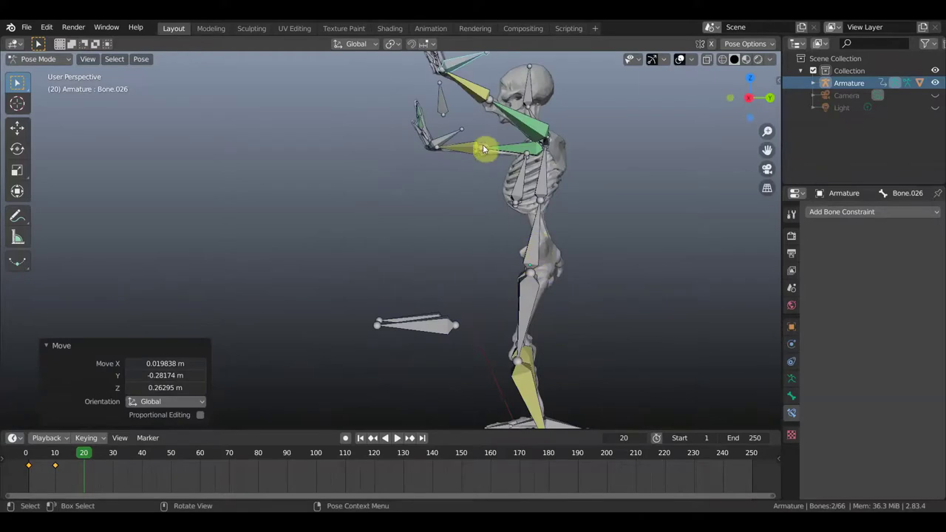
click(454, 131)
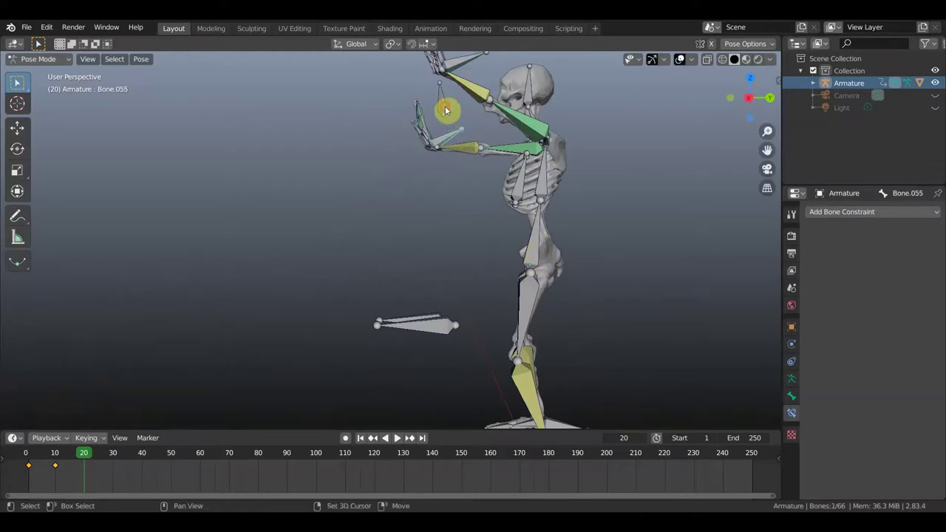
scroll(455, 110, down, 2)
shift+click(443, 118)
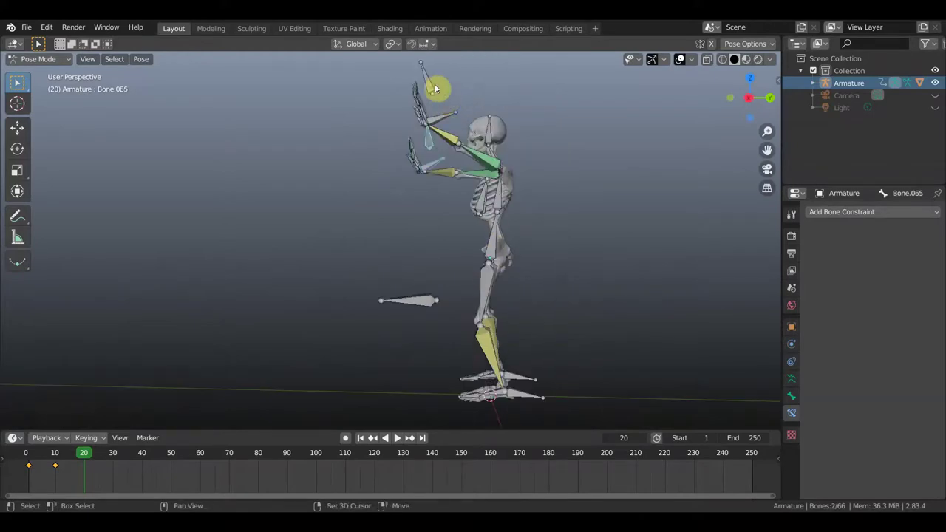
shift+click(432, 86)
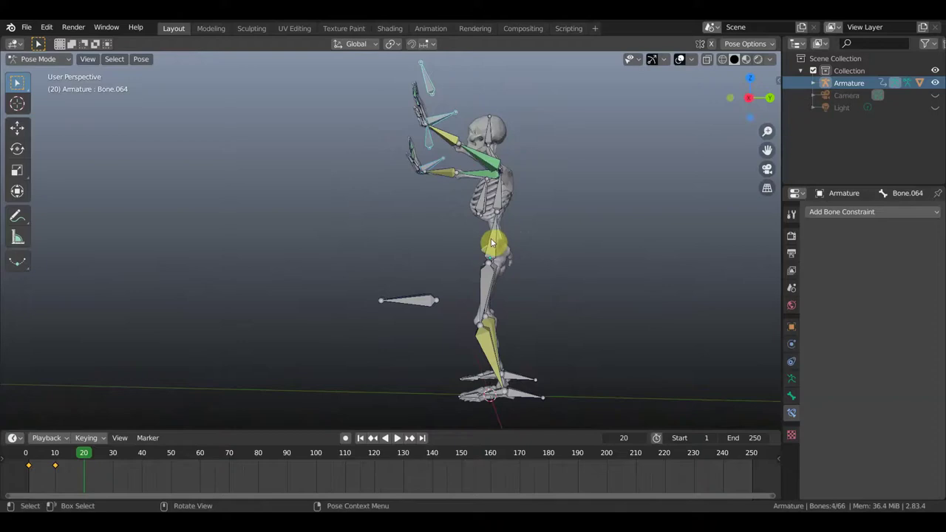
shift+click(533, 254)
key(g)
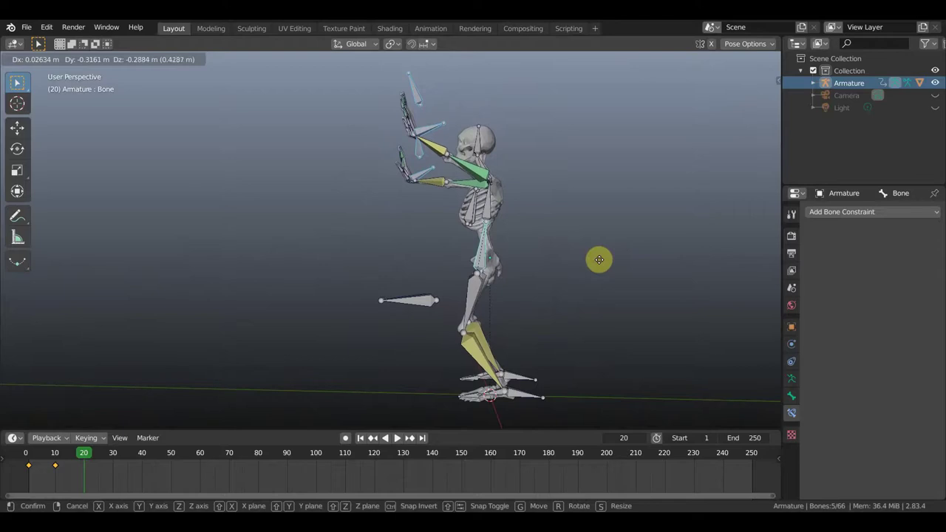
click(600, 264)
middle_drag(600, 264, 691, 292)
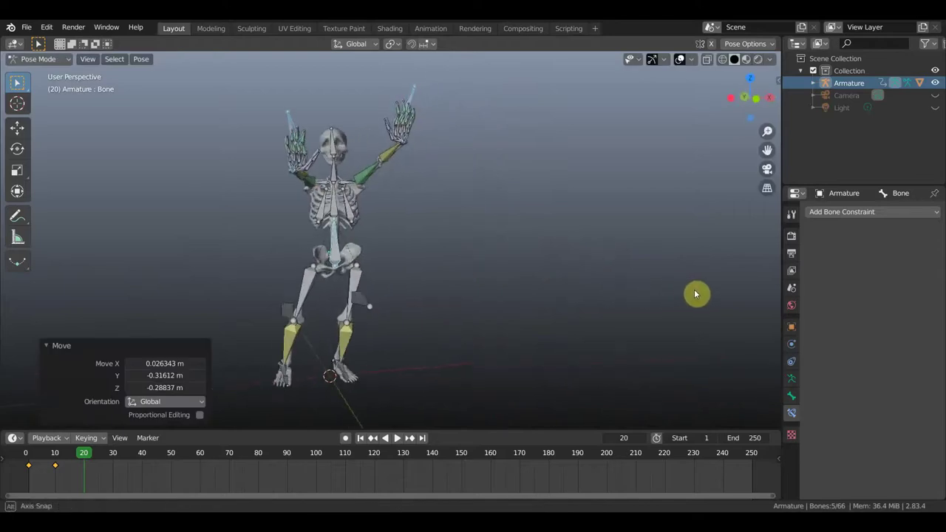
middle_drag(691, 292, 661, 307)
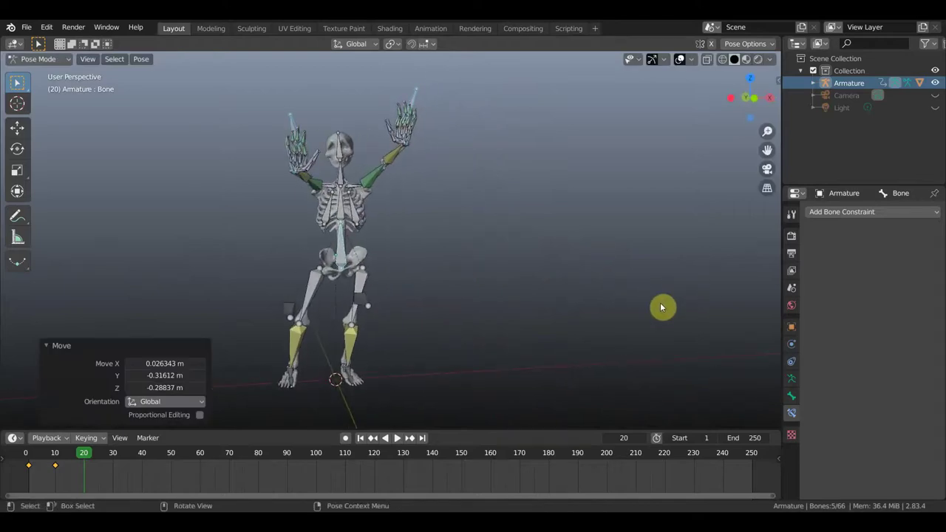
- Insert a LocRot keyframe for all bones at frame 20 and scrub the timeline to preview
key(a)
key(i)
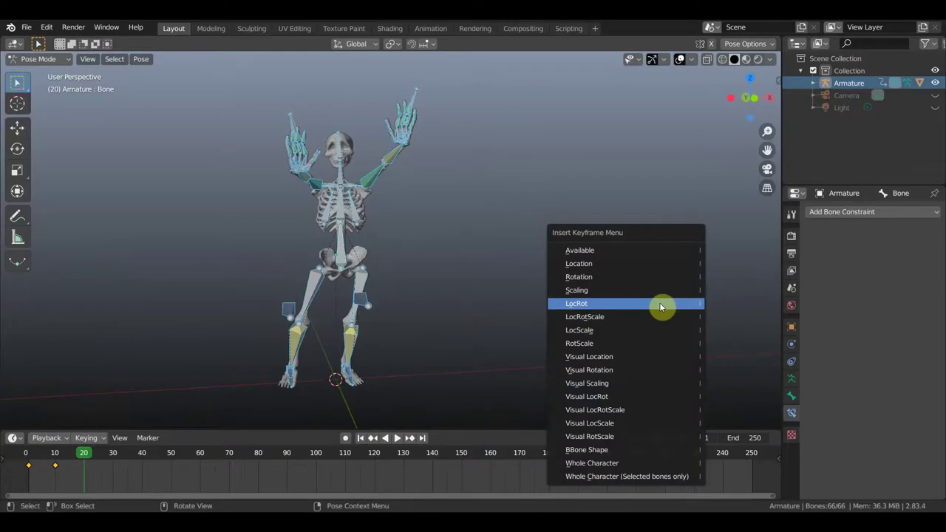
click(622, 303)
mouse_move(127, 470)
mouse_down()
mouse_move(32, 465)
mouse_move(89, 473)
mouse_up()
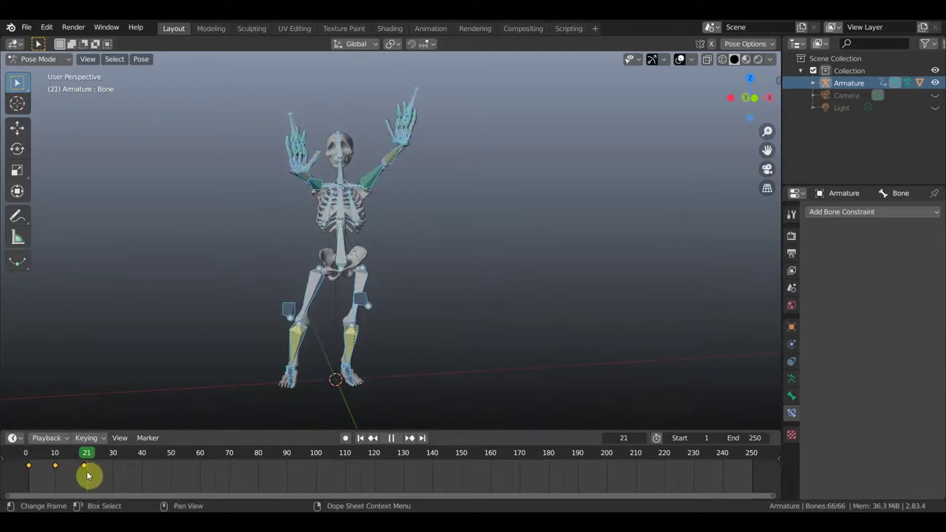
middle_drag(490, 309, 481, 359)
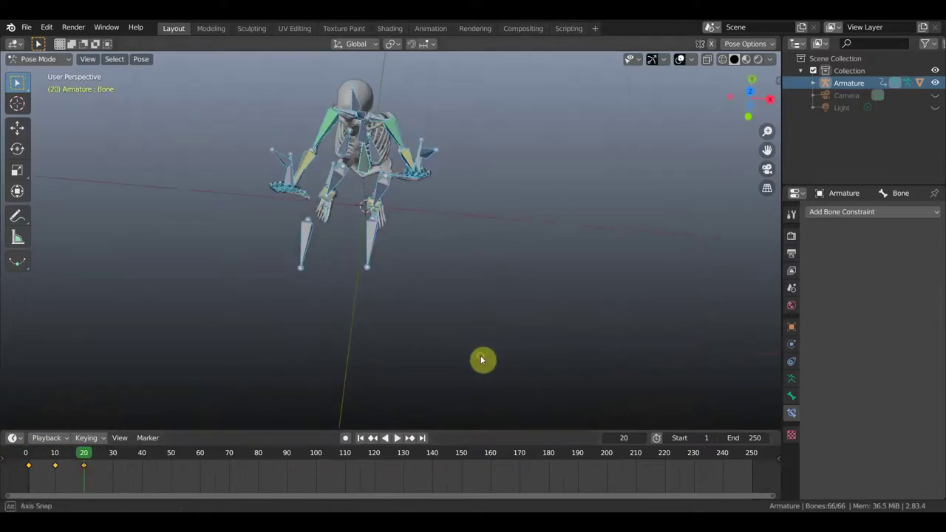
- Rotate the skeleton's body root bone by -25°
mouse_move(439, 211)
middle_down()
mouse_move(452, 266)
mouse_move(448, 192)
mouse_move(395, 192)
middle_up()
click(475, 209)
mouse_move(475, 209)
middle_down()
mouse_move(492, 260)
mouse_move(500, 256)
mouse_move(440, 235)
middle_up()
scroll(436, 231, up, 4)
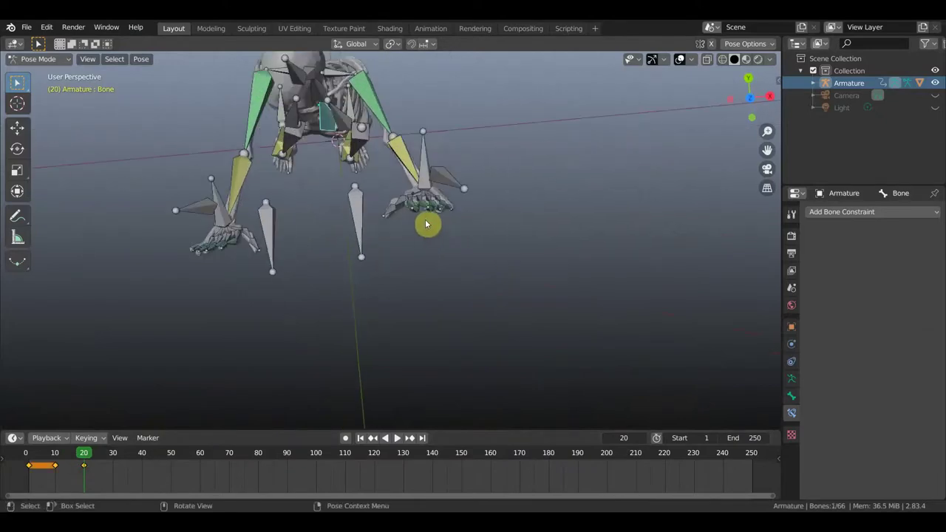
key(r)
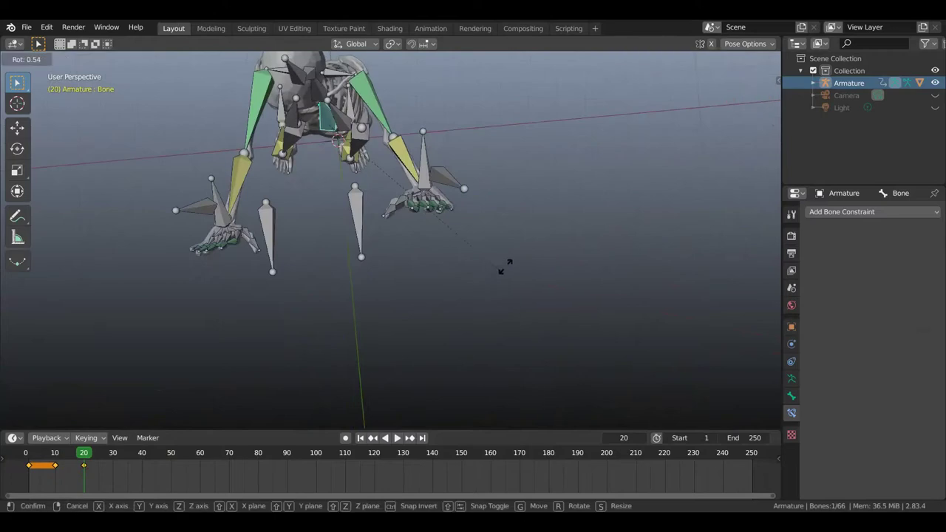
click(522, 181)
mouse_move(515, 246)
middle_down()
mouse_move(507, 204)
mouse_move(481, 161)
mouse_move(541, 154)
mouse_move(507, 150)
mouse_move(515, 150)
middle_up()
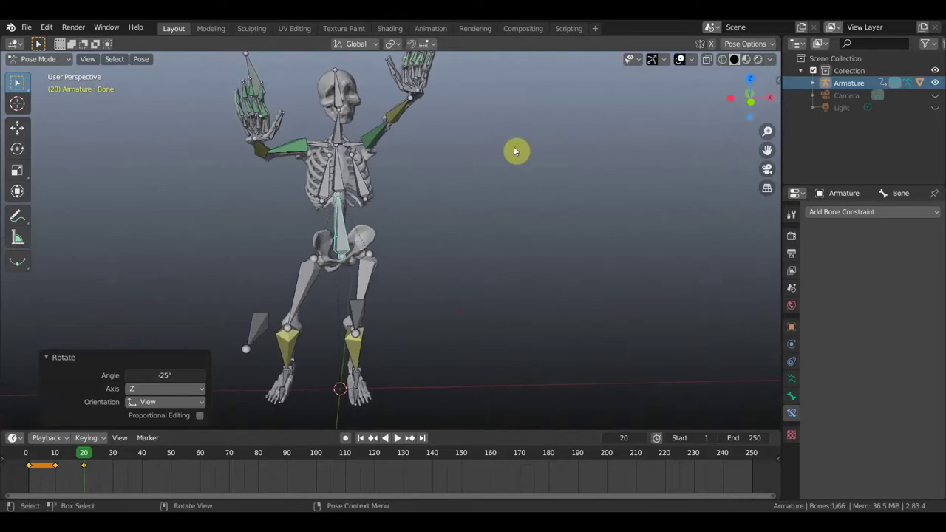
middle_drag(354, 242, 371, 249)
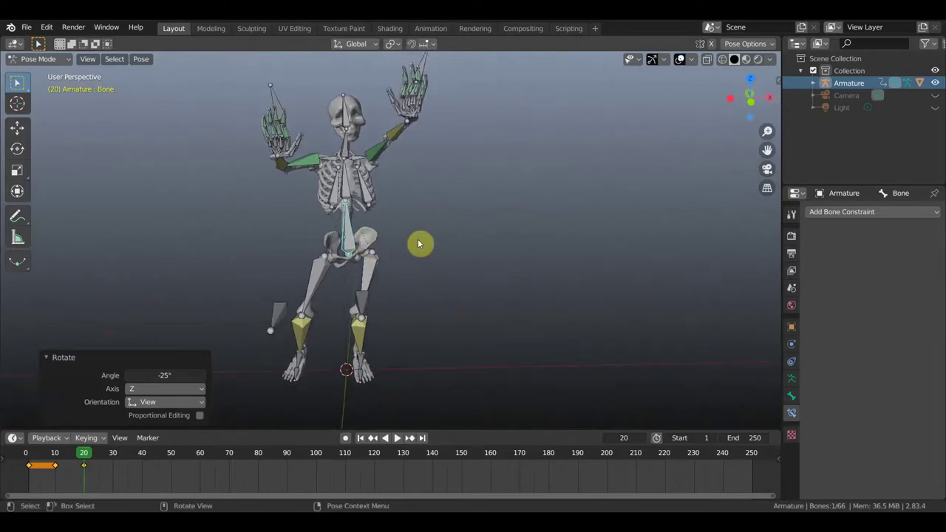
- Re-key LocRot for all bones at frame 20, scrub to preview, and select hand control Bone.065
key(a)
key(i)
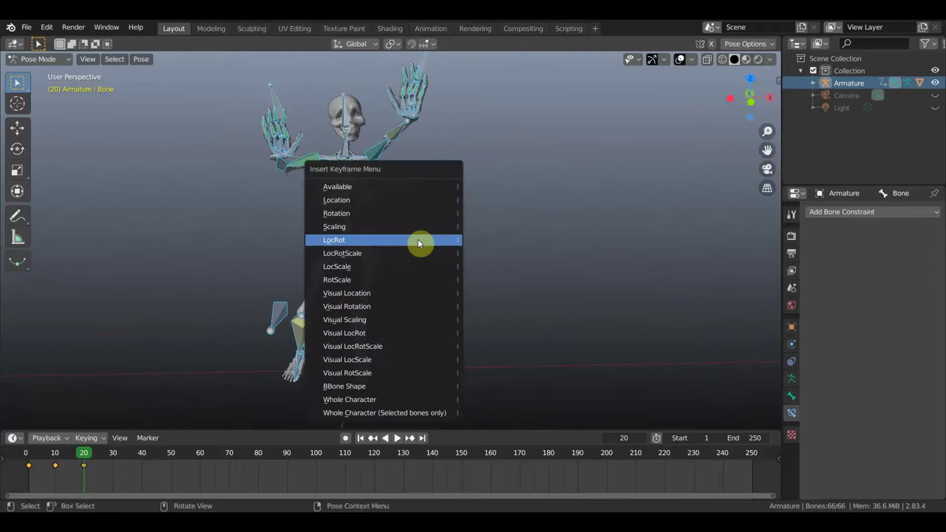
click(417, 238)
mouse_move(83, 458)
mouse_down()
mouse_move(39, 458)
mouse_move(103, 459)
mouse_up()
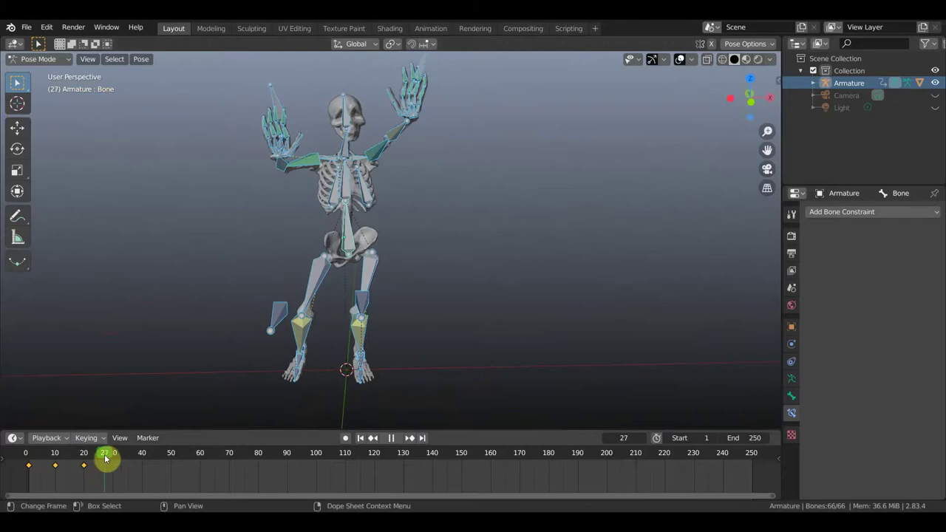
click(314, 157)
- Rotate the hand bone 134° and move the arm and hand up toward the head
mouse_move(322, 167)
middle_down()
mouse_move(423, 169)
mouse_move(443, 154)
middle_up()
key(r)
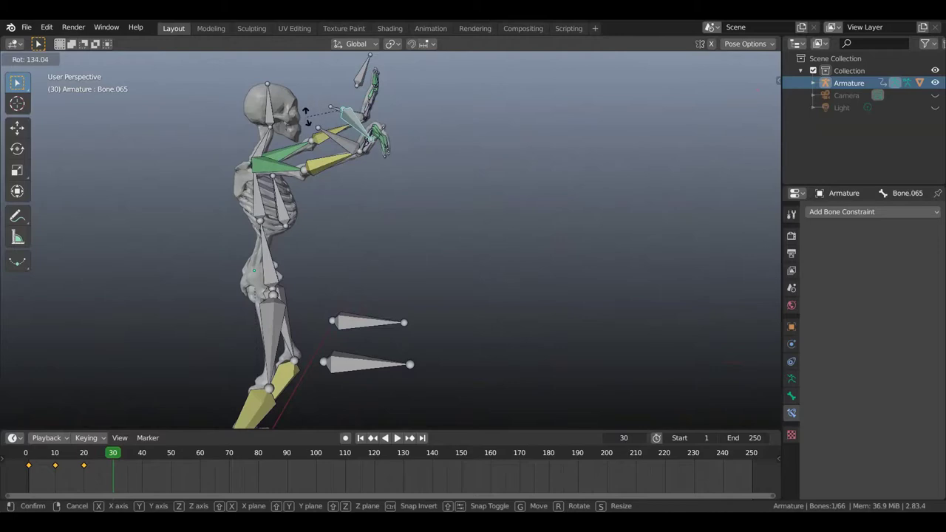
click(325, 131)
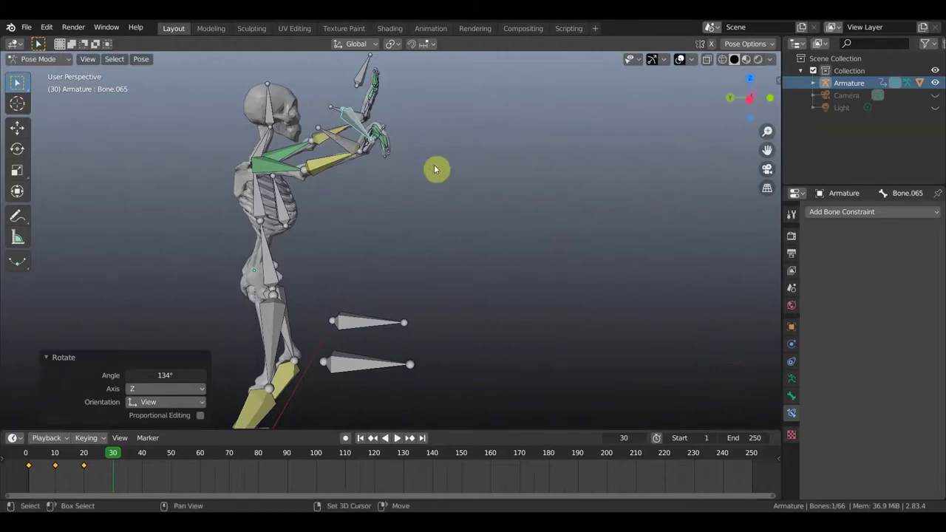
middle_drag(451, 169, 354, 178)
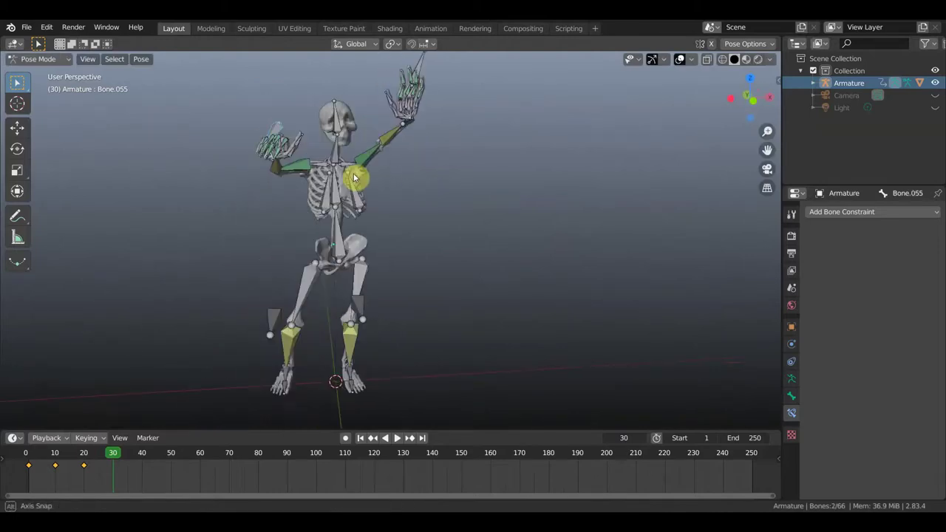
key(g)
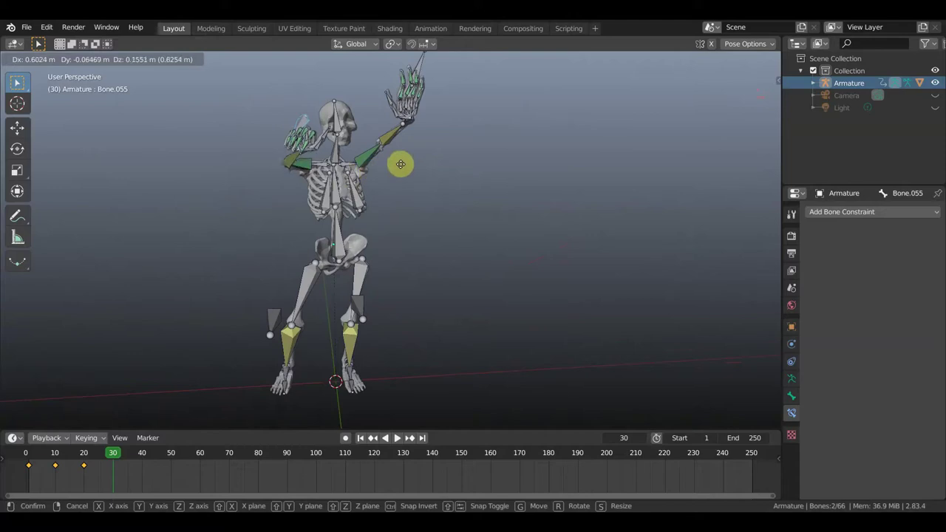
click(432, 160)
mouse_move(432, 160)
middle_down()
mouse_move(509, 177)
mouse_move(509, 167)
middle_up()
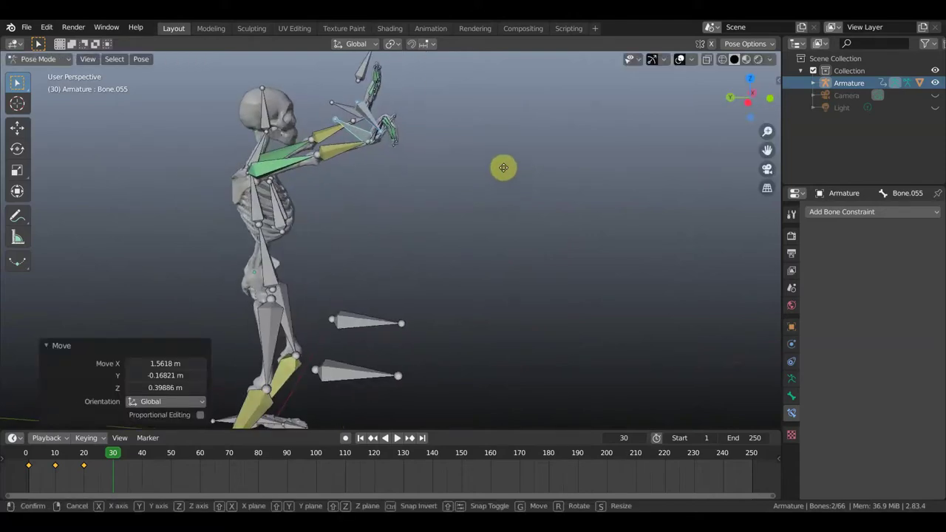
key(g)
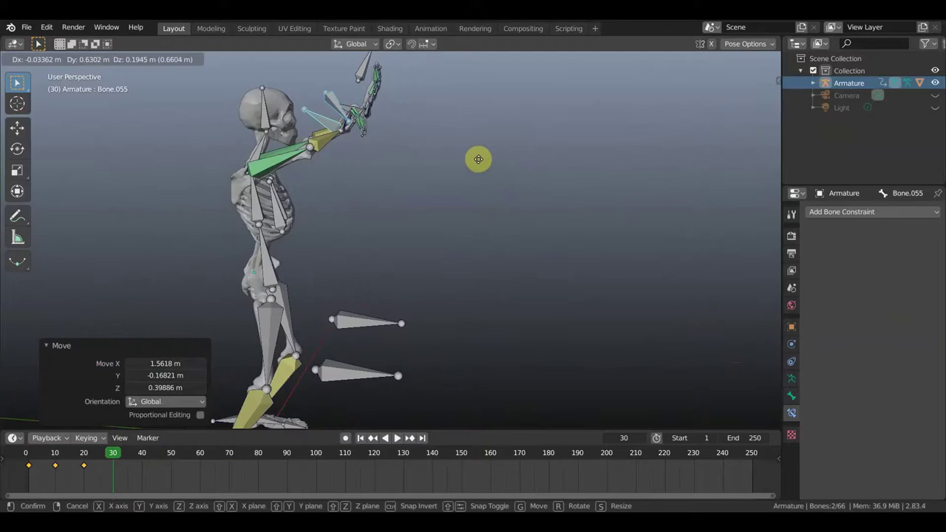
click(479, 159)
- Turn the raised hand by -24.2° and 42.3°, then rotate Bone.065 by -21.5°
middle_drag(481, 158, 378, 162)
key(r)
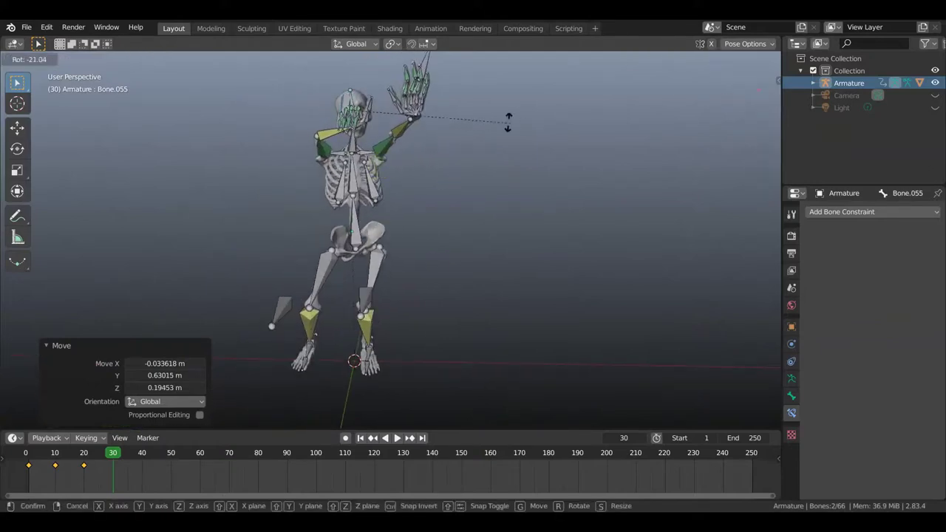
click(496, 116)
mouse_move(473, 126)
middle_down()
mouse_move(469, 57)
mouse_move(488, 508)
middle_up()
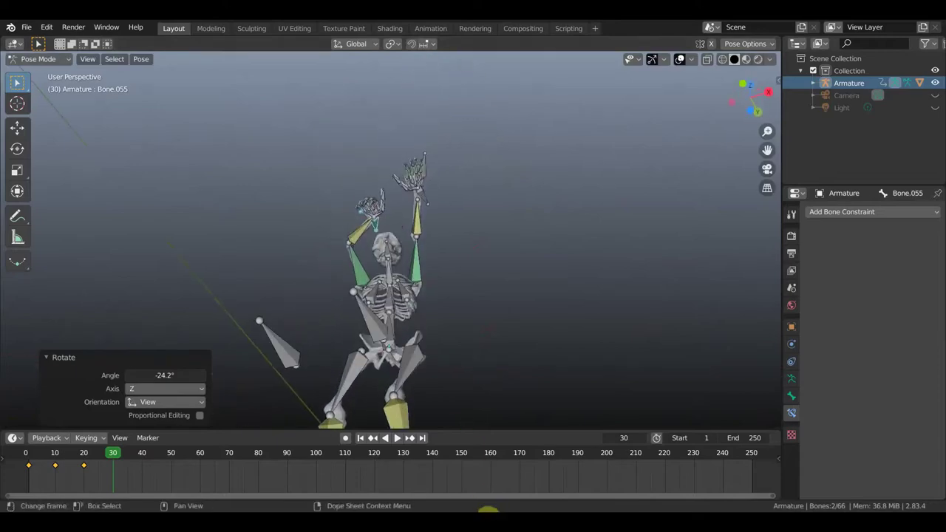
key(r)
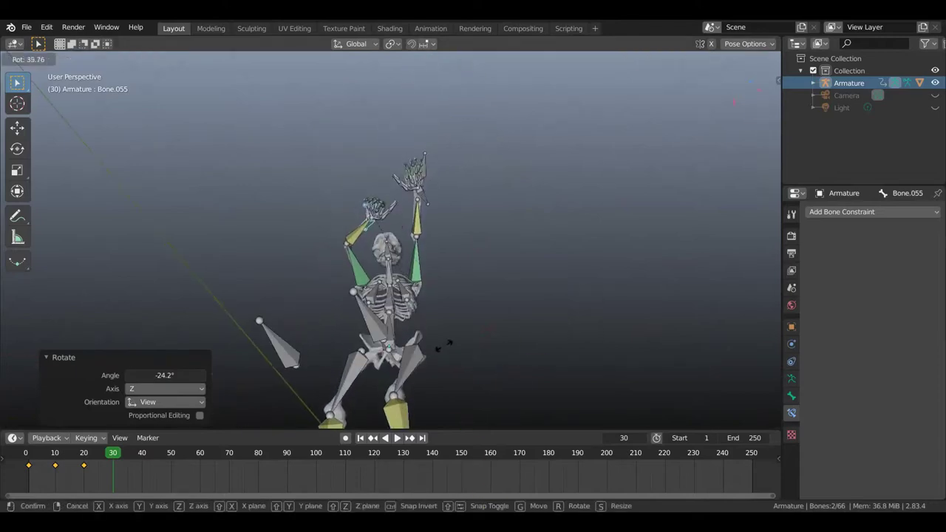
click(455, 345)
mouse_move(460, 344)
middle_down()
mouse_move(519, 387)
mouse_move(551, 59)
mouse_move(574, 57)
middle_up()
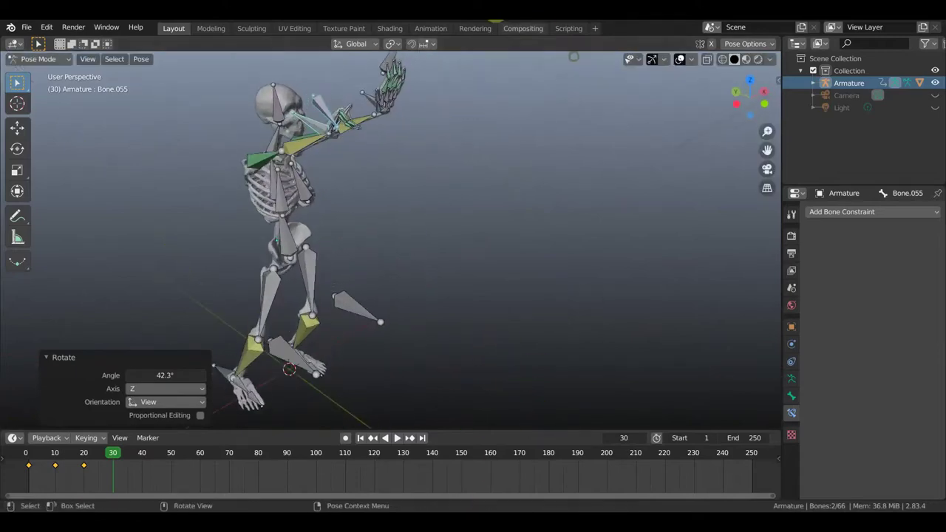
mouse_move(450, 116)
middle_down()
mouse_move(487, 116)
mouse_move(343, 122)
middle_up()
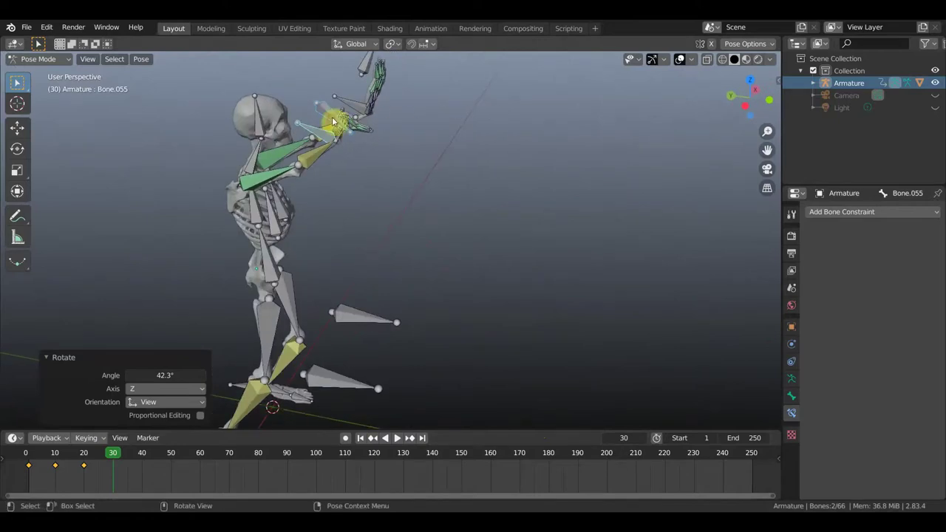
click(347, 127)
key(r)
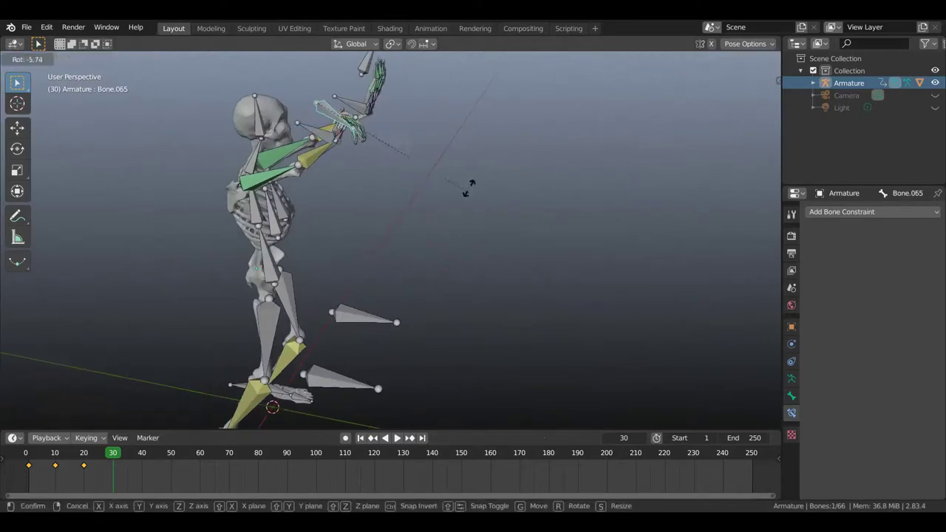
click(467, 147)
mouse_move(458, 156)
middle_down()
mouse_move(368, 153)
mouse_move(375, 147)
middle_up()
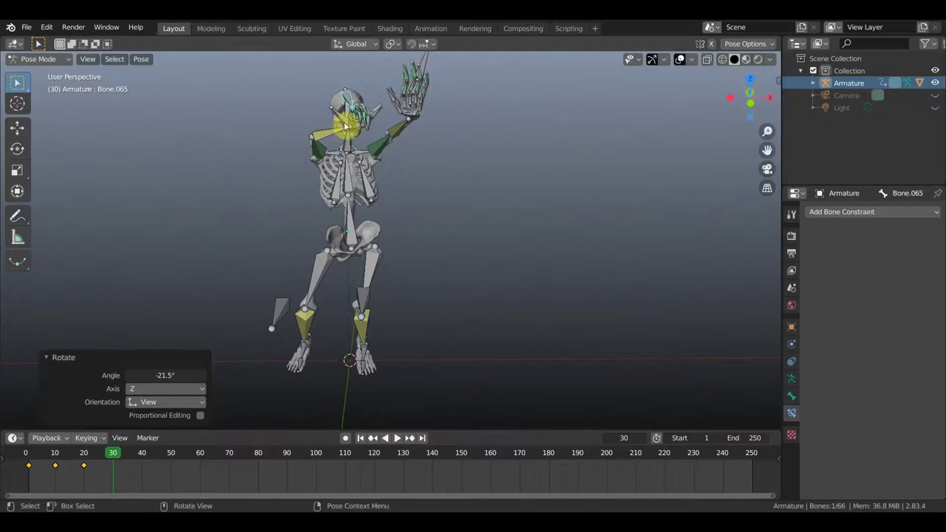
- Select foot bone Bone.060 and shift it to a new position
click(317, 347)
mouse_move(317, 347)
middle_down()
mouse_move(416, 352)
mouse_move(347, 348)
mouse_move(273, 363)
mouse_move(317, 369)
middle_up()
click(325, 370)
key(g)
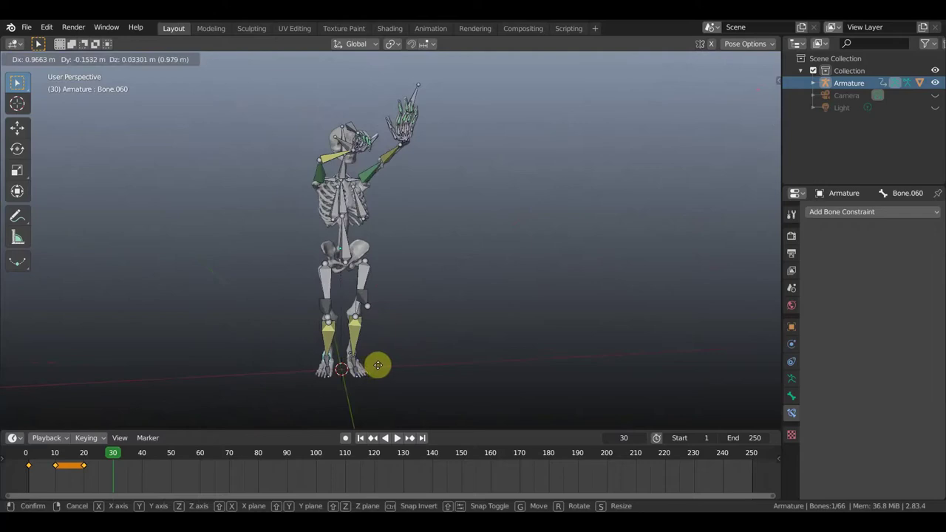
click(378, 370)
- Key LocRot for all bones at frame 30, play the animation, and scrub back to frame 11
key(a)
key(i)
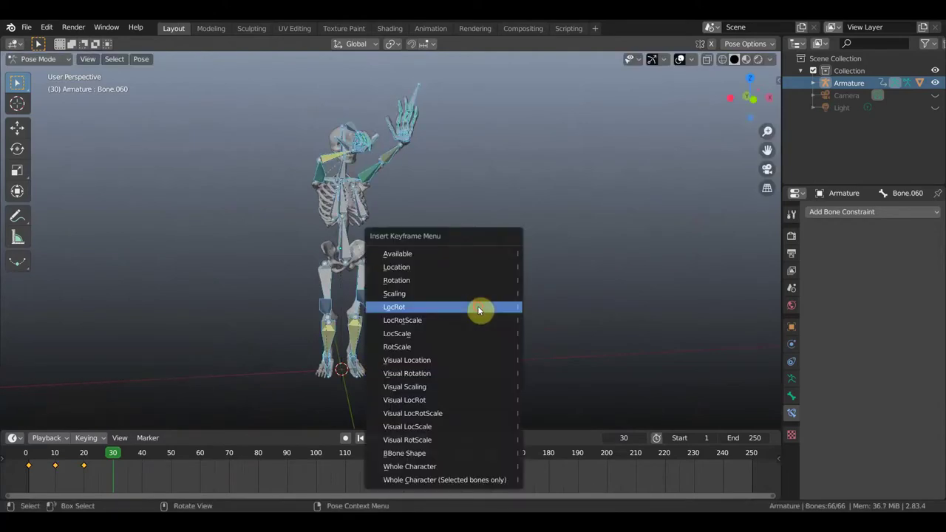
click(477, 309)
click(97, 454)
key(space)
mouse_move(97, 455)
mouse_down()
mouse_move(27, 455)
mouse_move(84, 462)
mouse_move(58, 458)
mouse_up()
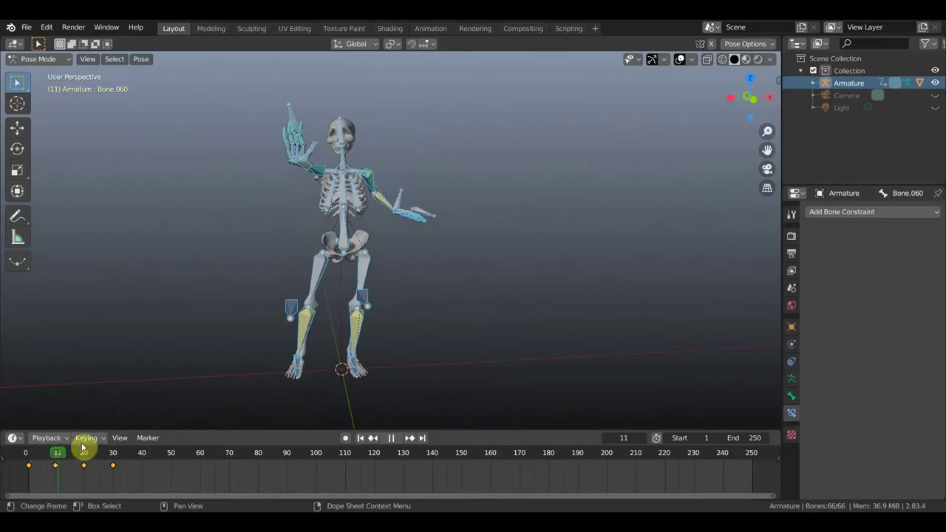
- Zoom in and rotate the lowered hand's finger bones by 125°
scroll(473, 275, up, 3)
scroll(443, 303, up, 2)
scroll(391, 281, up, 2)
scroll(366, 243, up, 2)
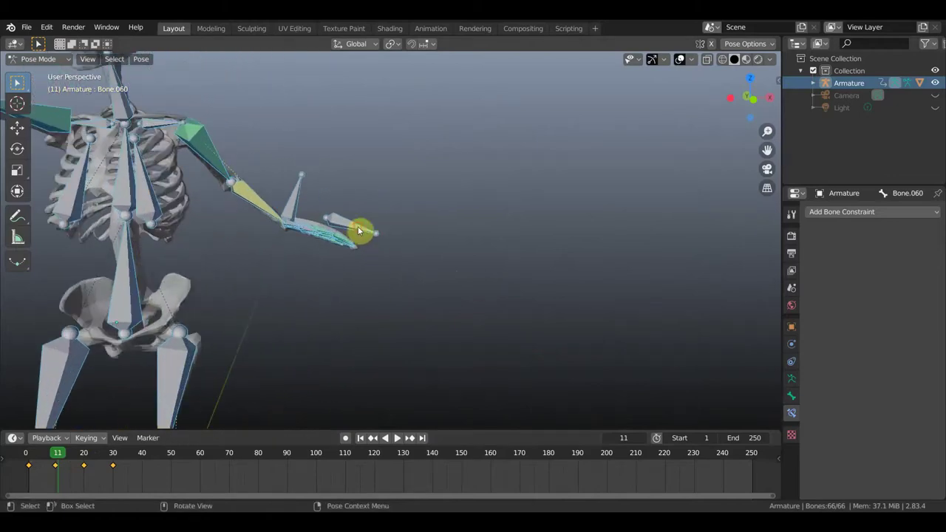
click(358, 226)
key(r)
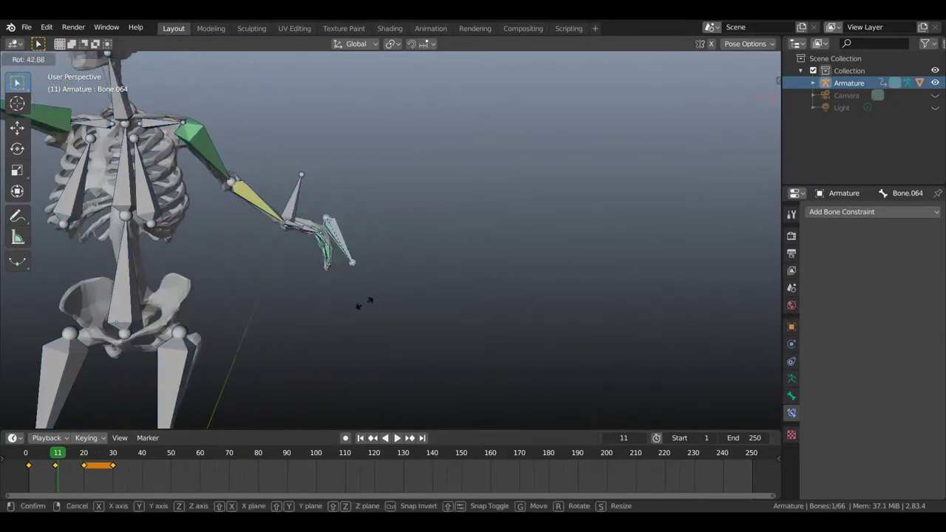
click(282, 257)
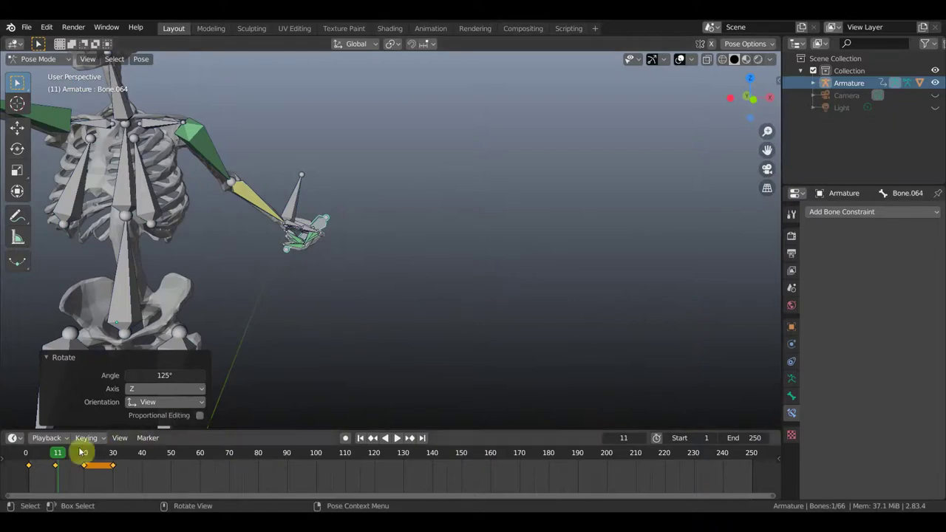
- At frame 10, rotate the lowered hand's bones by 124° to curl the hand
click(56, 453)
key(space)
key(Escape)
click(363, 234)
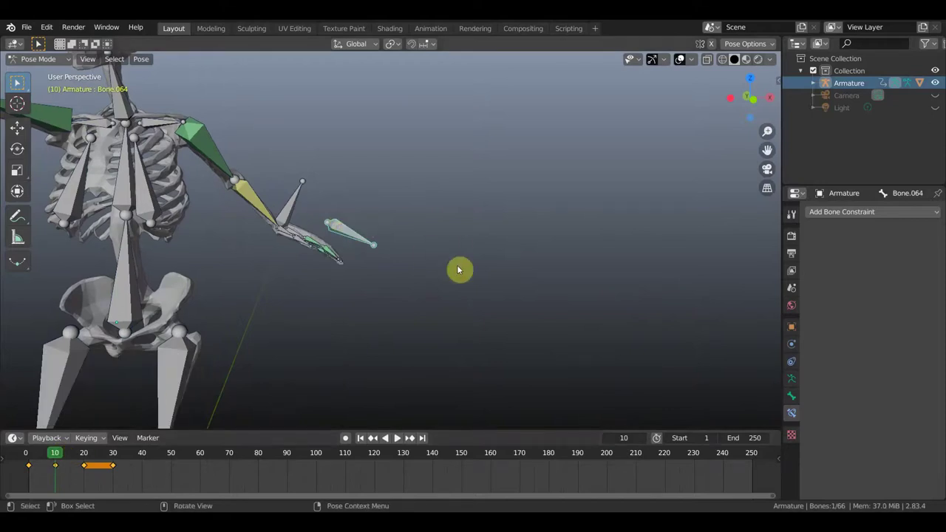
key(r)
click(263, 274)
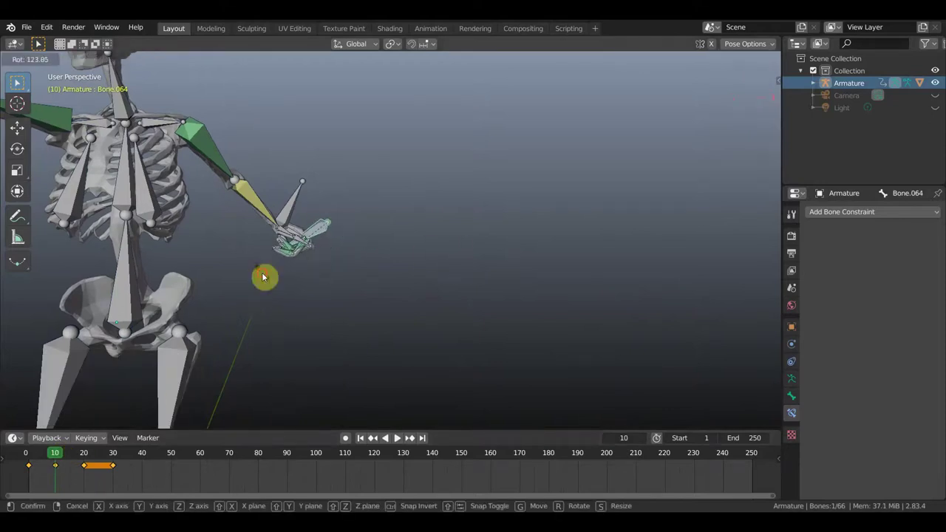
- Key LocRot for all bones at frame 10 and play the animation from frame 5
key(a)
key(i)
click(401, 275)
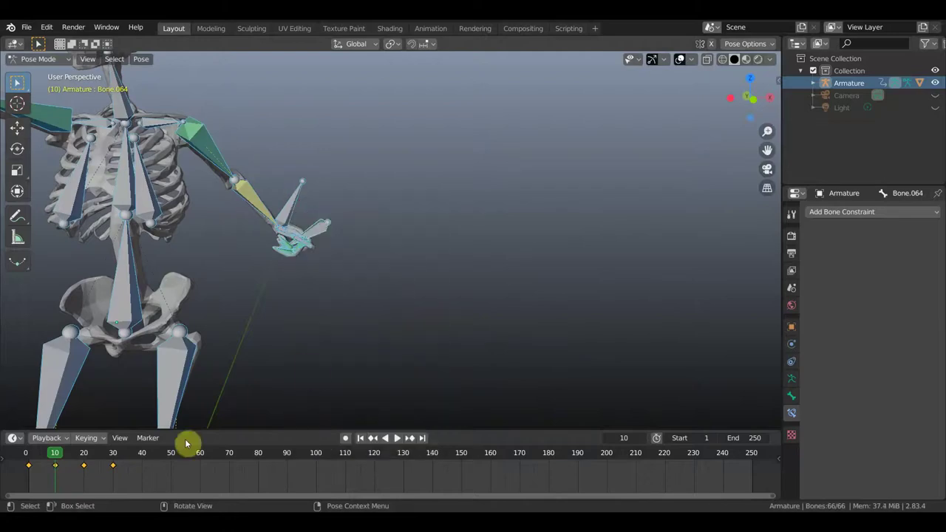
middle_drag(266, 311, 347, 315)
click(43, 455)
key(space)
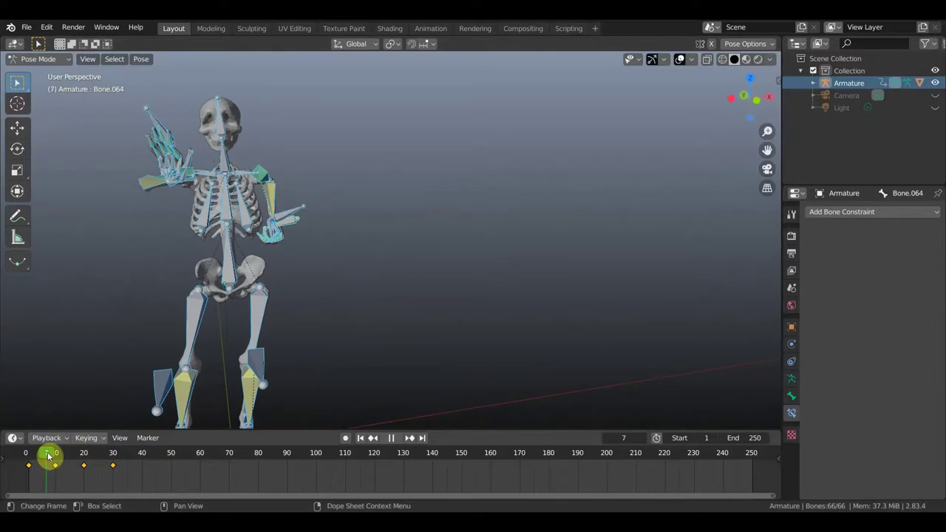
- At frame 6, select Bone.065 and Bone.055 and rotate the arm by -223°
drag(47, 456, 44, 460)
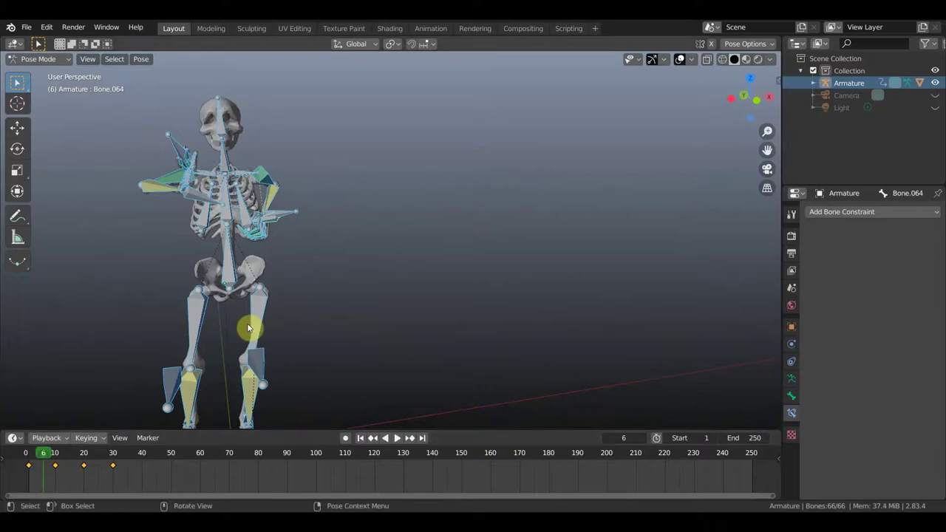
middle_drag(247, 323, 346, 301)
mouse_move(407, 273)
middle_down()
mouse_move(381, 318)
mouse_move(242, 254)
mouse_move(321, 226)
middle_up()
mouse_move(395, 229)
middle_down()
mouse_move(297, 230)
mouse_move(255, 255)
middle_up()
click(251, 258)
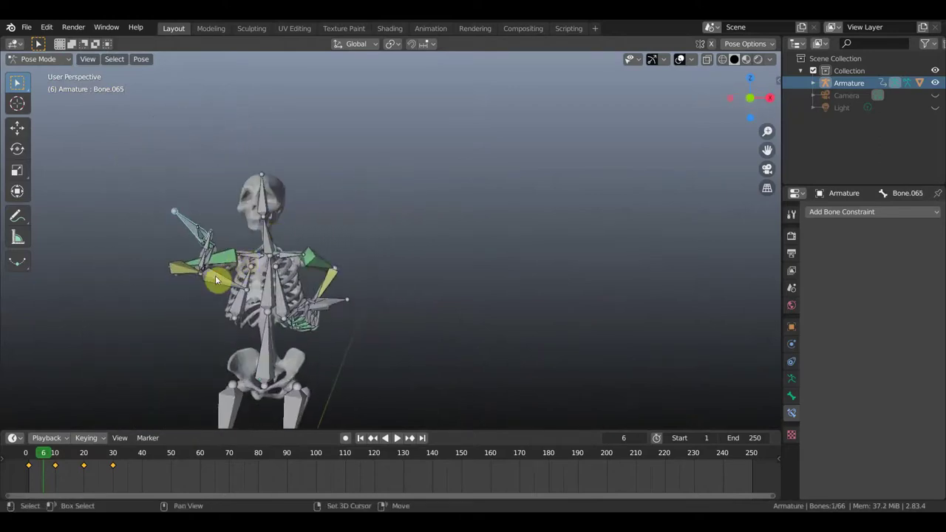
shift+click(235, 278)
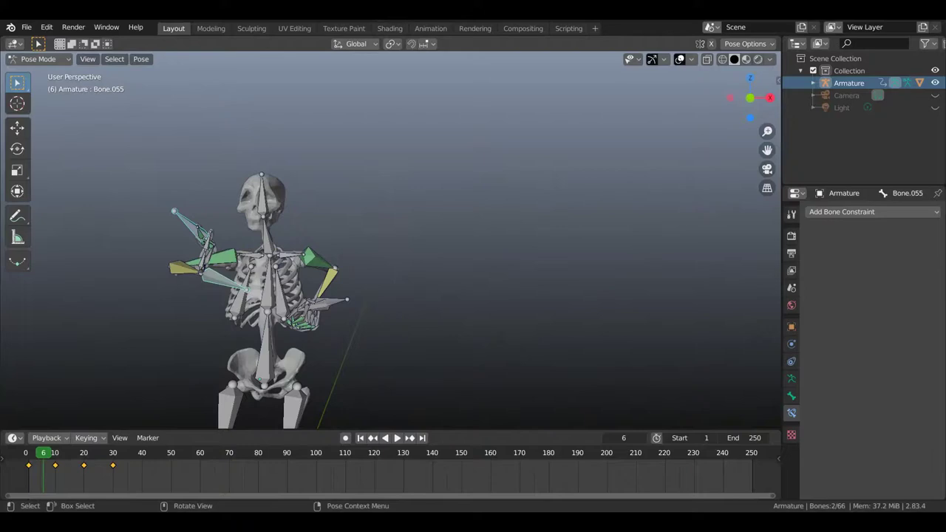
key(r)
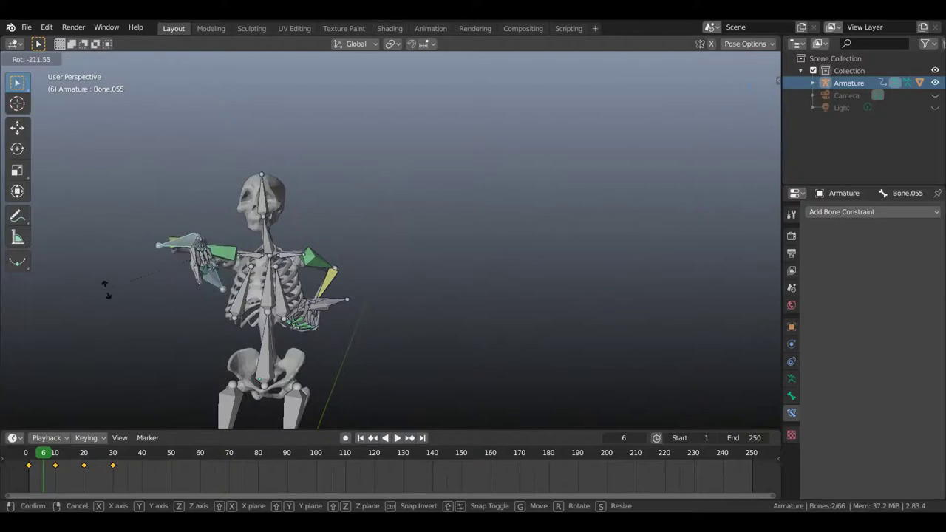
click(111, 290)
- Rotate the arm bones by -116°, then rotate Bone.055 by 86.6° into a bent pose
mouse_move(238, 285)
middle_down()
mouse_move(365, 269)
mouse_move(354, 278)
middle_up()
key(r)
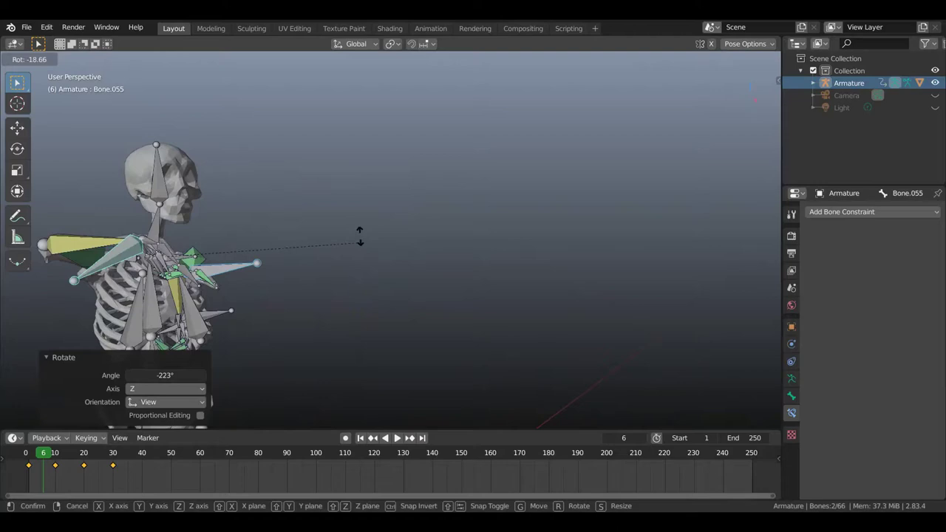
click(140, 131)
mouse_move(275, 202)
middle_down()
mouse_move(195, 205)
mouse_move(281, 240)
middle_up()
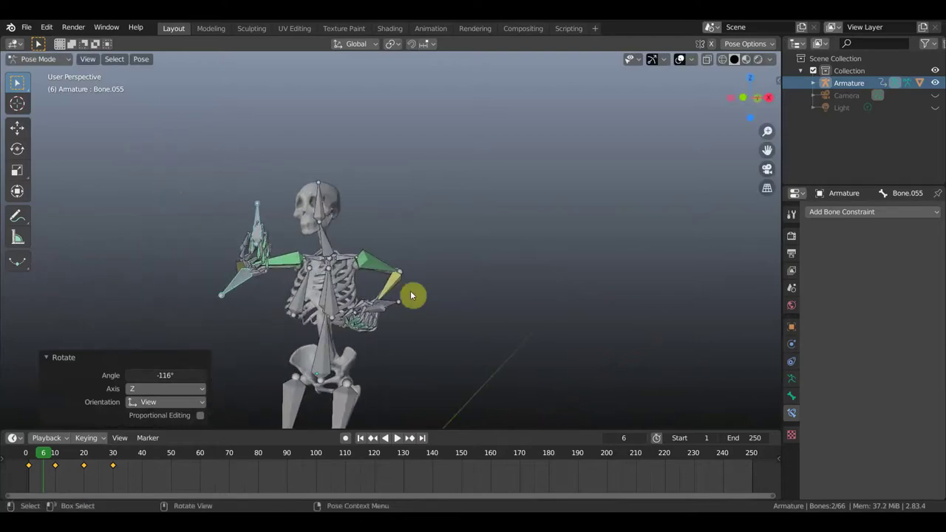
key(r)
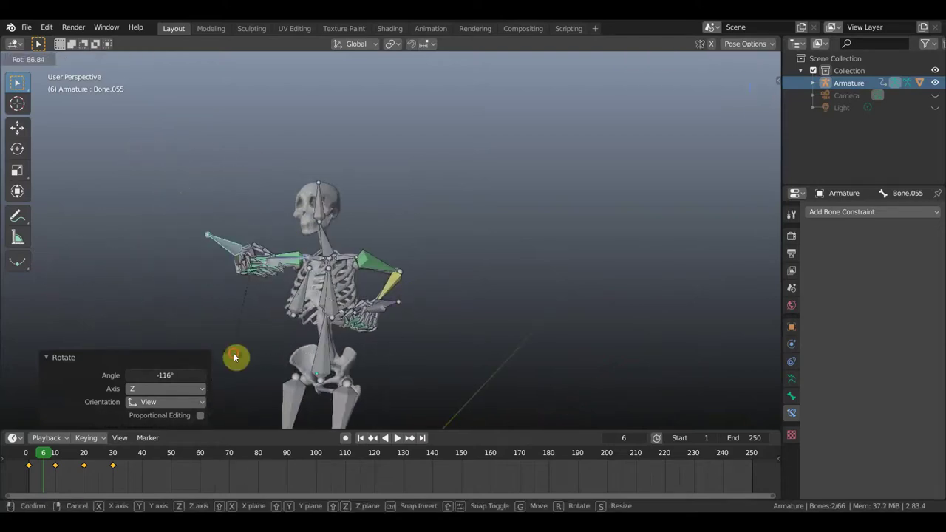
click(236, 358)
mouse_move(296, 294)
middle_down()
mouse_move(327, 308)
mouse_move(350, 296)
mouse_move(404, 294)
mouse_move(371, 296)
middle_up()
mouse_move(314, 295)
middle_down()
mouse_move(391, 308)
mouse_move(376, 295)
mouse_move(413, 280)
mouse_move(430, 287)
mouse_move(375, 380)
mouse_move(308, 335)
mouse_move(277, 289)
mouse_move(275, 253)
mouse_move(243, 270)
middle_up()
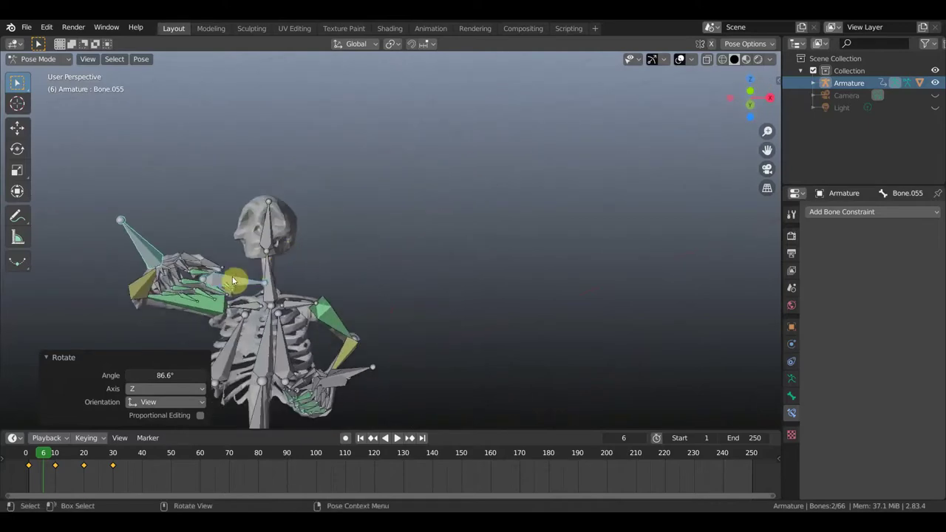
- Move hand bone Bone.065 and rotate the hand by 53.8° and then -60.1°
click(233, 277)
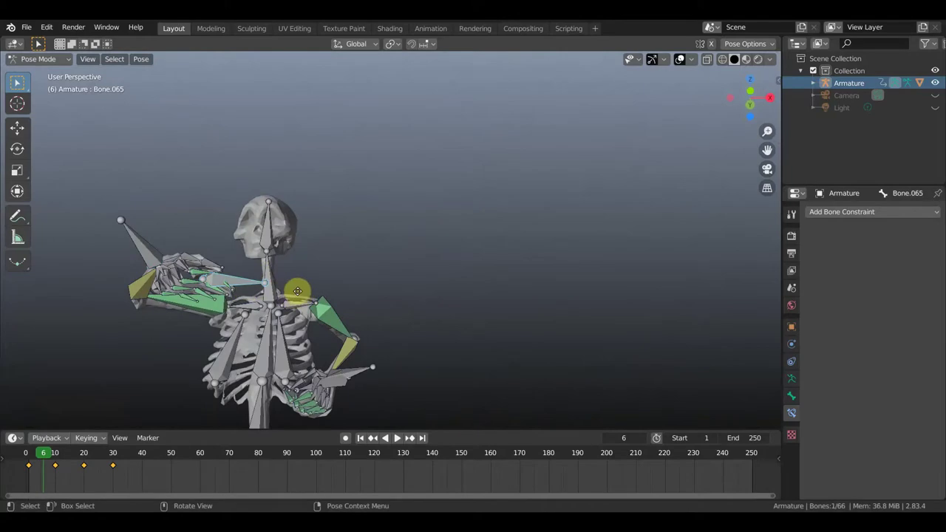
key(g)
click(295, 296)
middle_drag(295, 295, 315, 257)
key(r)
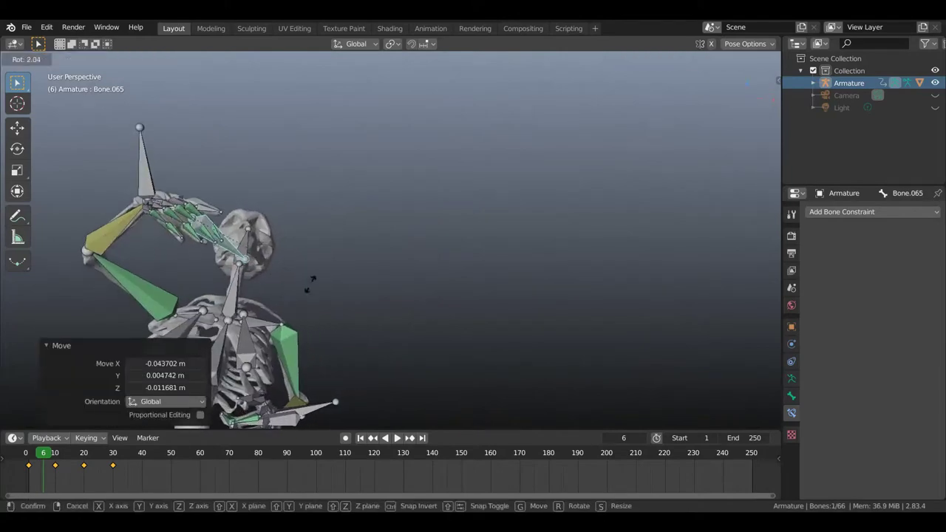
click(210, 313)
mouse_move(210, 313)
middle_down()
mouse_move(286, 325)
mouse_move(294, 338)
mouse_move(318, 333)
mouse_move(328, 313)
middle_up()
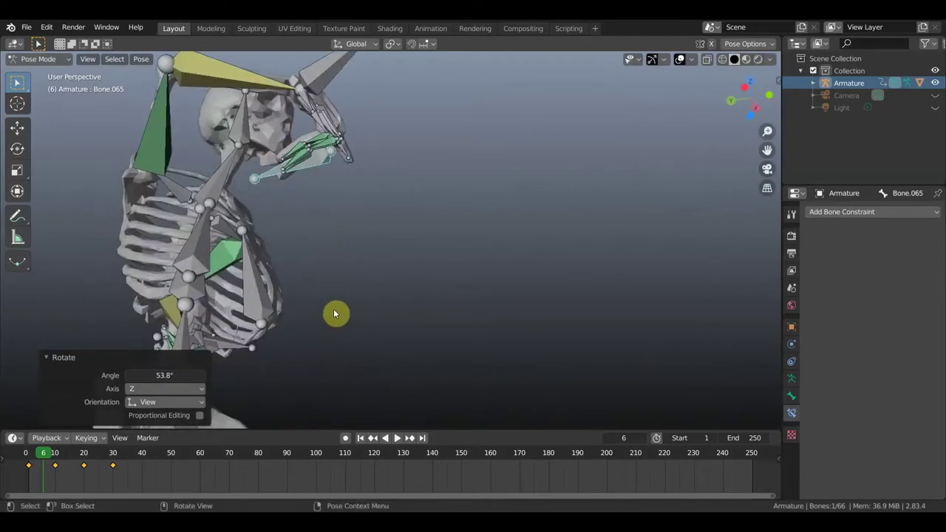
key(r)
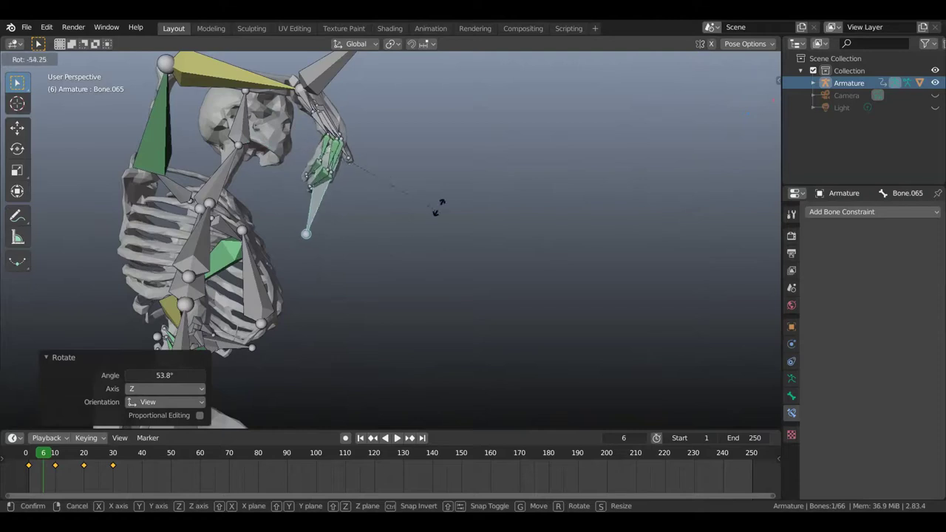
click(444, 201)
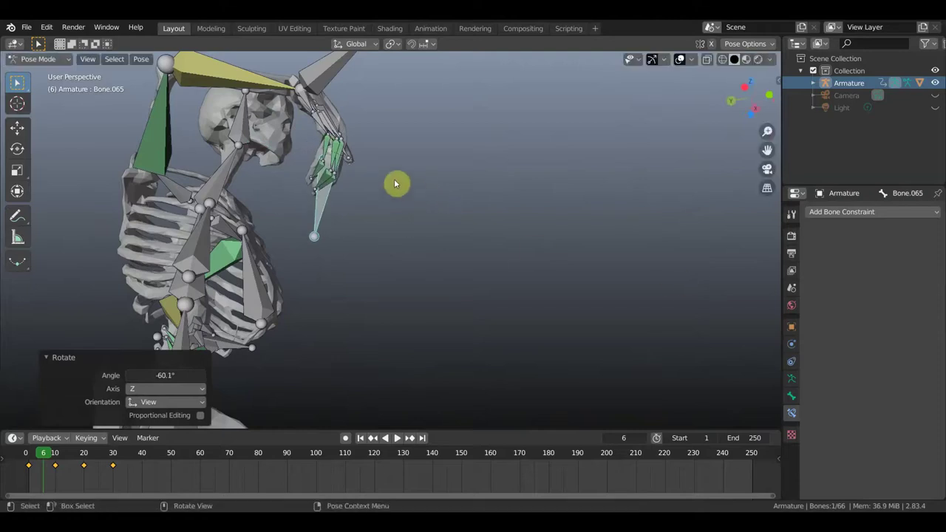
- Reposition the hand bone and rotate it again to refine the wrist angle
mouse_move(331, 200)
middle_down()
mouse_move(240, 203)
mouse_move(238, 233)
middle_up()
scroll(344, 270, up, 1)
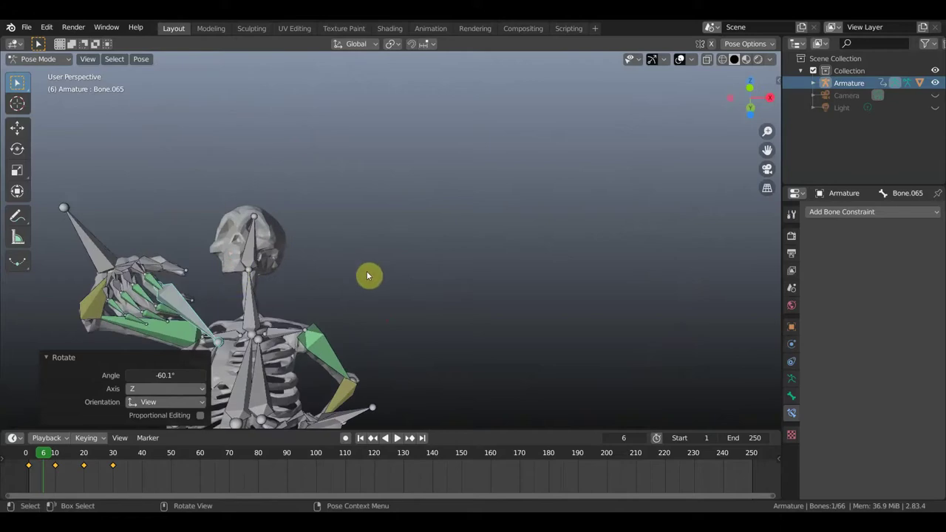
mouse_move(376, 280)
middle_down()
mouse_move(508, 242)
mouse_move(578, 244)
mouse_move(501, 263)
middle_up()
mouse_move(438, 253)
middle_down()
mouse_move(464, 254)
mouse_move(453, 251)
middle_up()
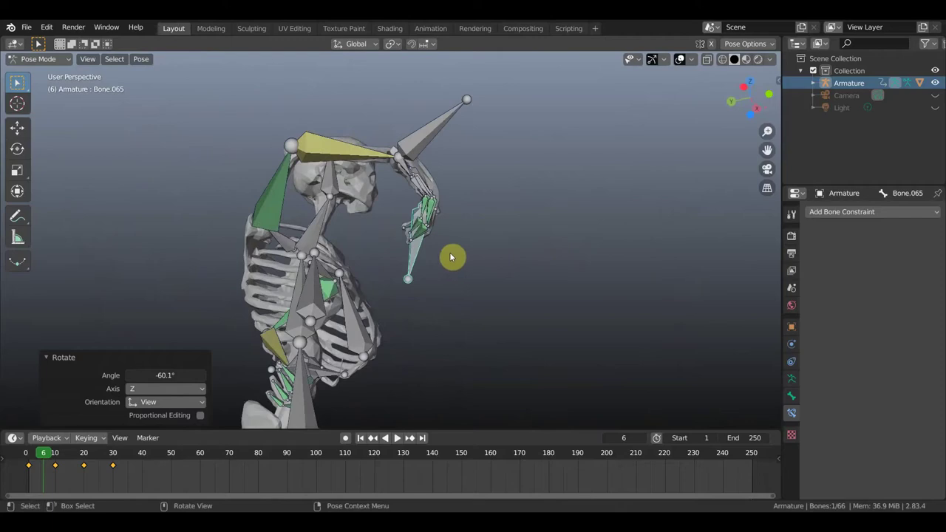
key(g)
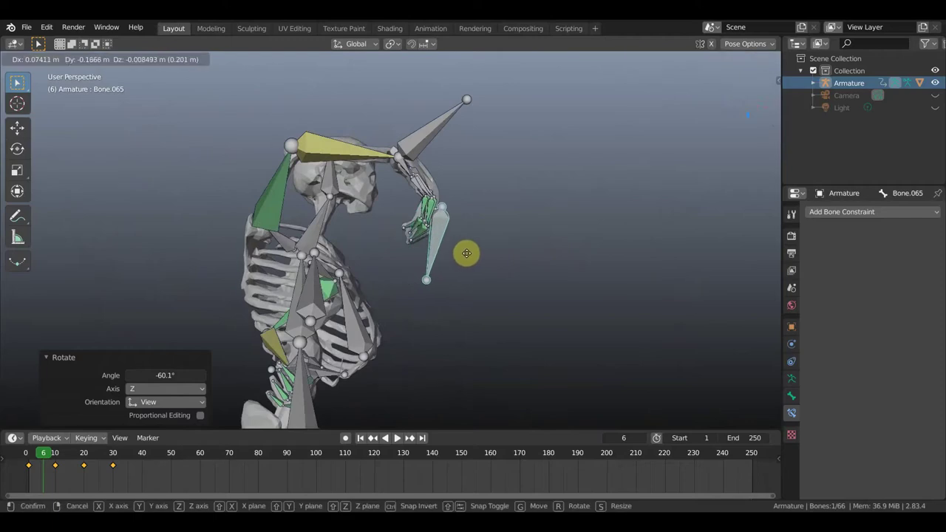
click(482, 260)
key(r)
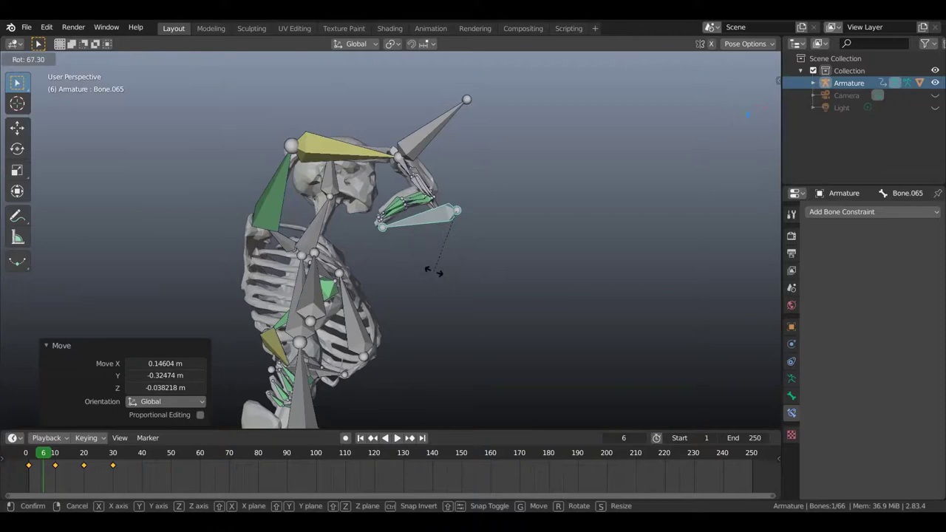
click(484, 244)
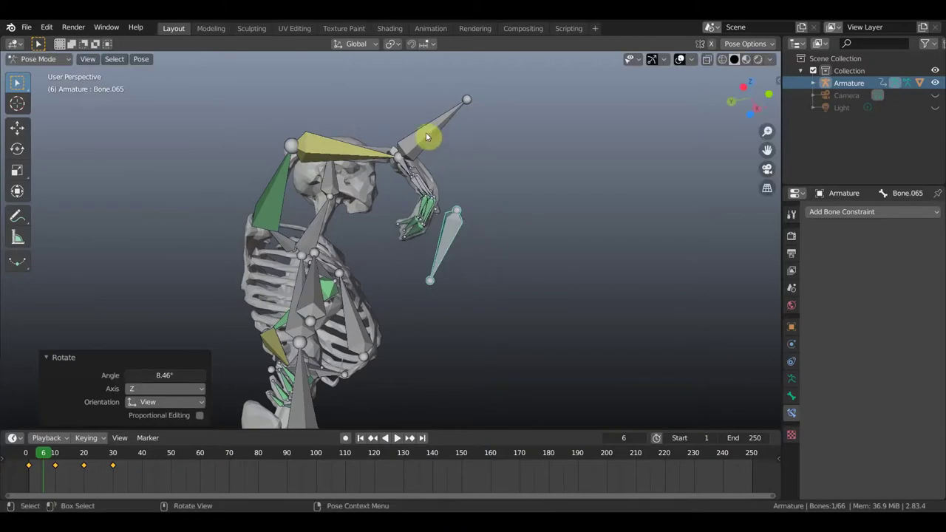
- Rotate the upper hand bone together with Bone.065 to bend the hand
click(447, 155)
shift+click(455, 241)
key(r)
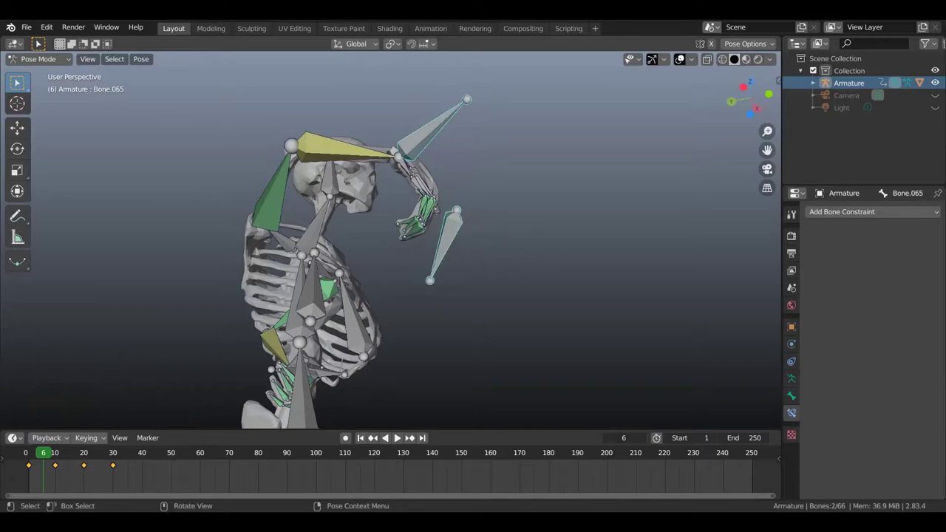
click(545, 152)
middle_drag(527, 205, 449, 232)
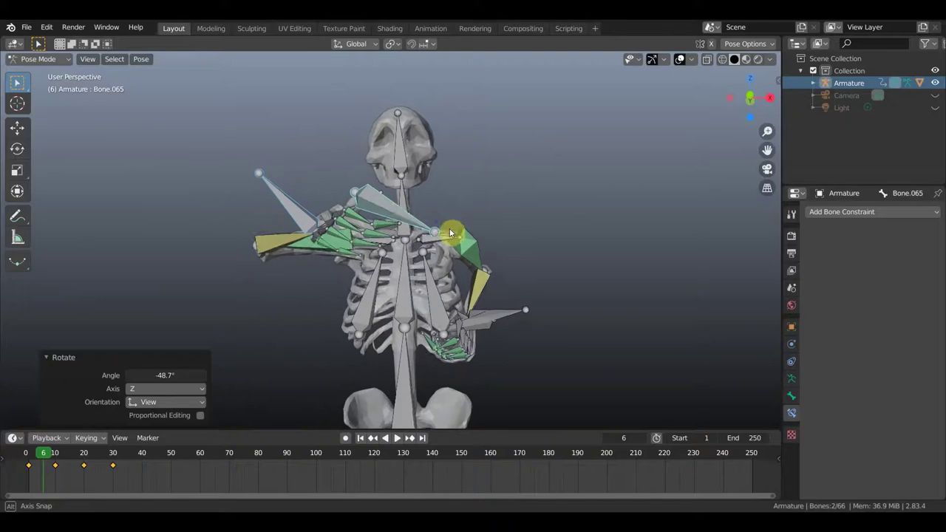
- Move one hand bone down-left, rotate it 30.1°, then rotate again to curl the fingers
click(405, 219)
key(g)
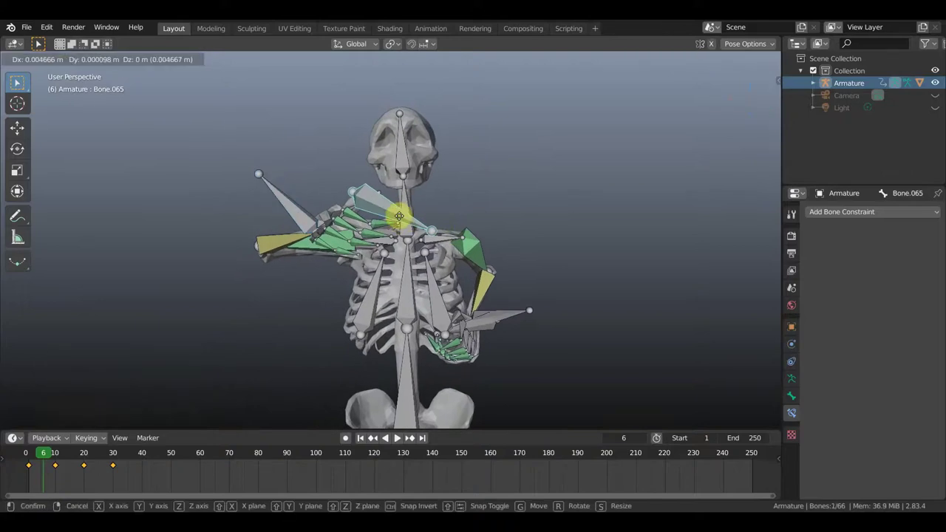
click(384, 240)
key(r)
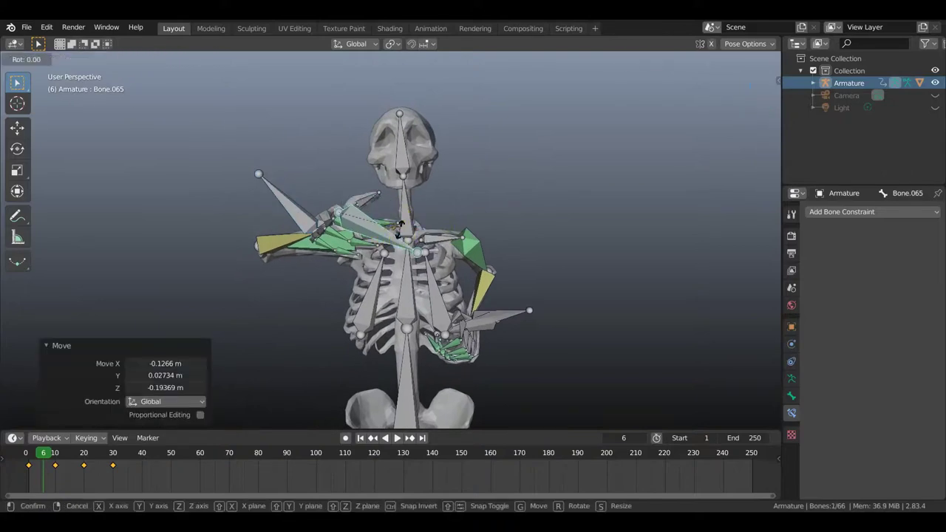
click(378, 246)
middle_drag(377, 246, 496, 234)
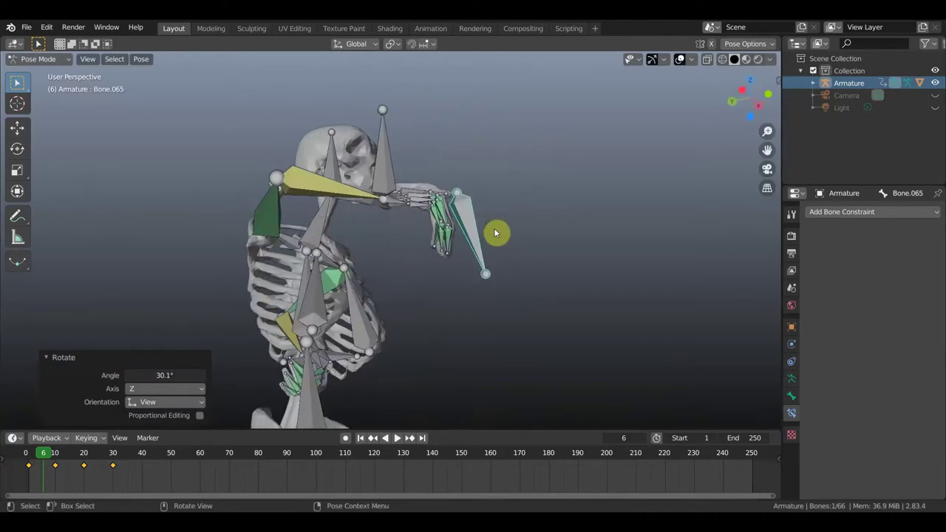
key(r)
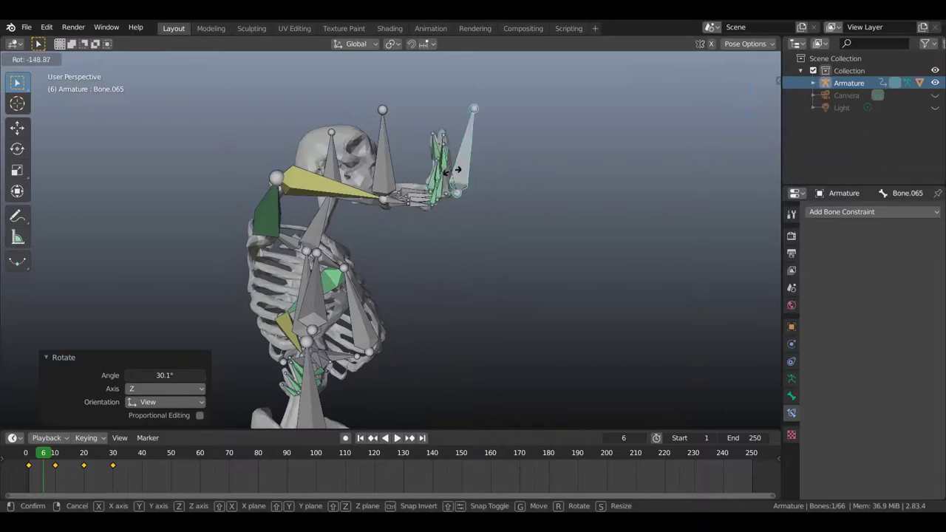
click(474, 221)
mouse_move(473, 221)
middle_down()
mouse_move(481, 212)
mouse_move(503, 215)
mouse_move(424, 219)
mouse_move(401, 268)
mouse_move(422, 301)
mouse_move(449, 277)
mouse_move(469, 234)
middle_up()
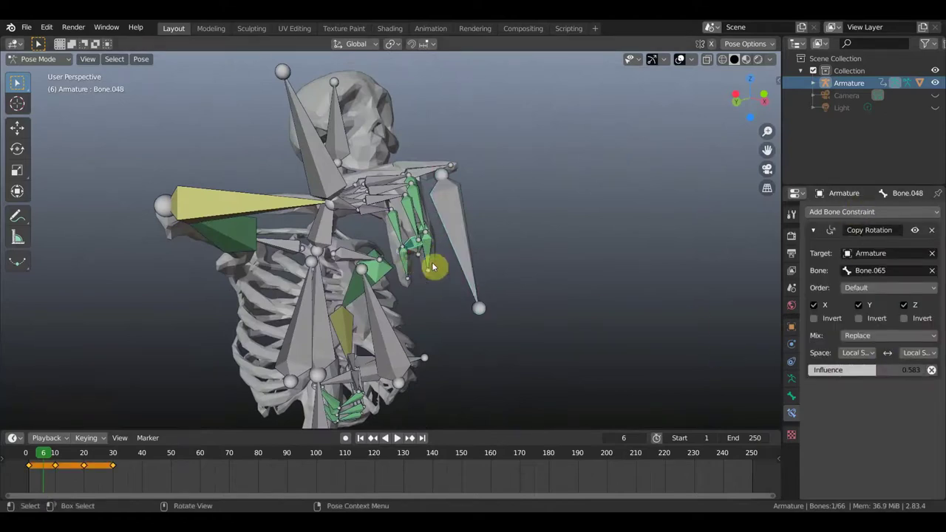
- Raise the finger bones' Copy Rotation influence, setting one to 0.338 and Bone.052 to 0.742
drag(833, 374, 492, 266)
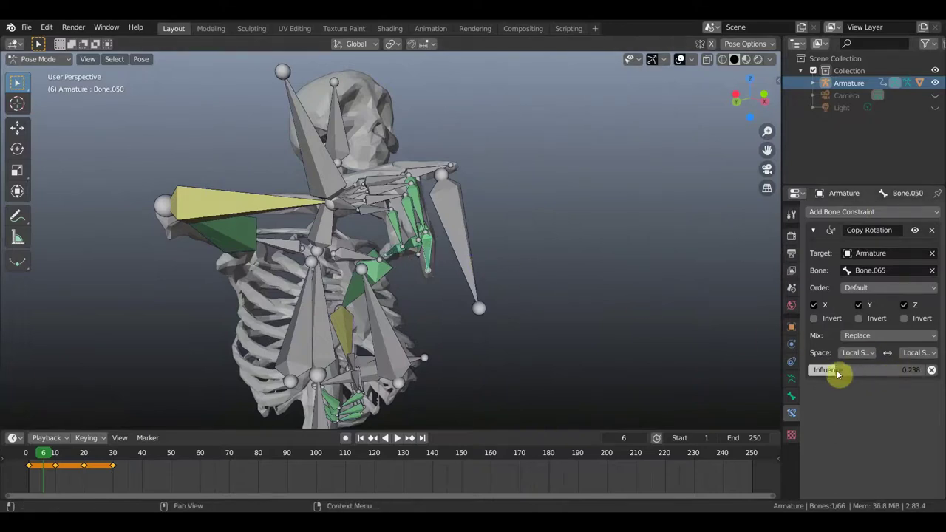
drag(837, 373, 850, 373)
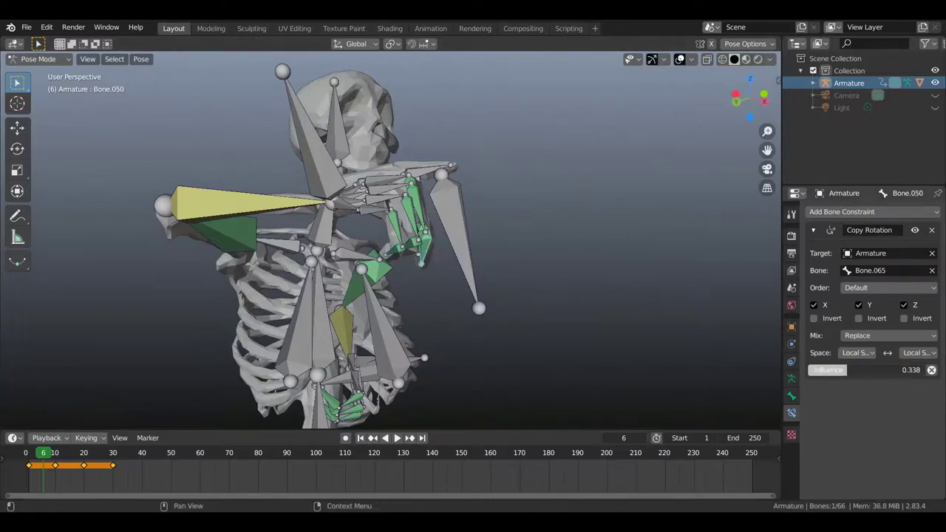
mouse_move(572, 296)
middle_down()
mouse_move(422, 372)
mouse_move(329, 232)
middle_up()
click(334, 223)
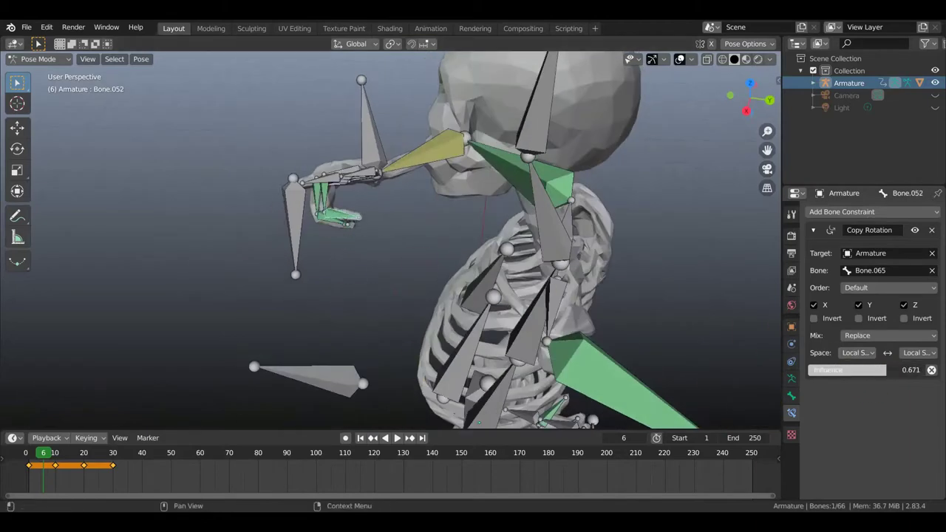
drag(850, 370, 680, 371)
- Keyframe location and rotation (LocRot) for every bone at frame 6
mouse_move(340, 324)
middle_down()
mouse_move(446, 317)
mouse_move(509, 283)
mouse_move(513, 270)
mouse_move(495, 247)
middle_up()
middle_drag(447, 194, 509, 283)
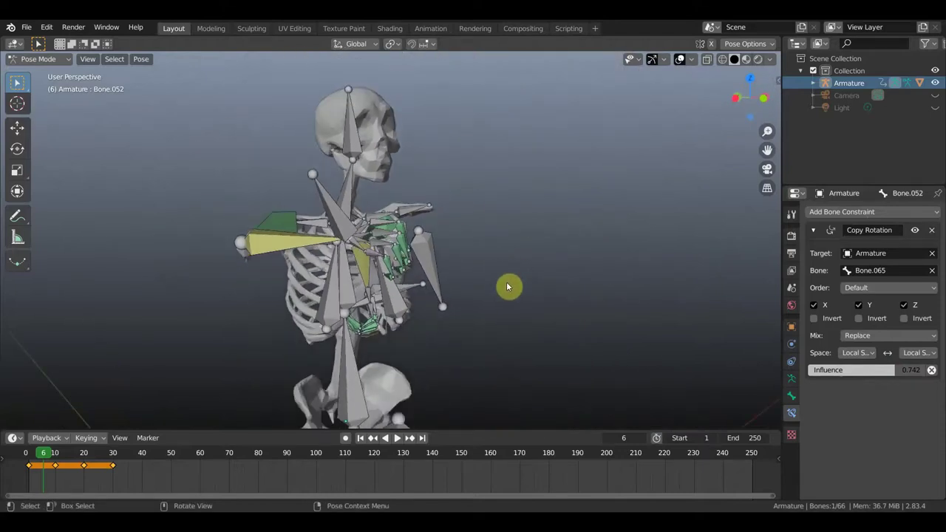
key(a)
key(i)
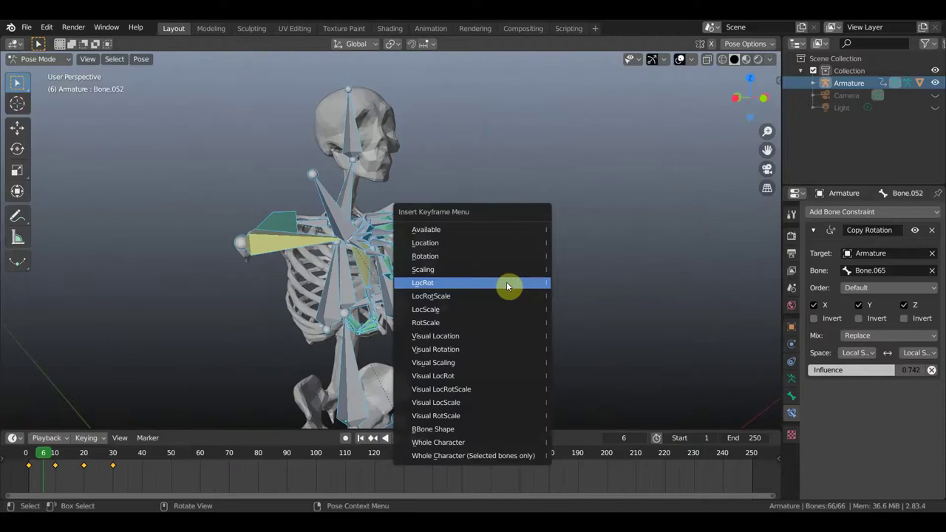
click(508, 283)
- Hide the viewport overlays to see the bare skeleton and jump to frame 4
middle_drag(559, 291, 485, 281)
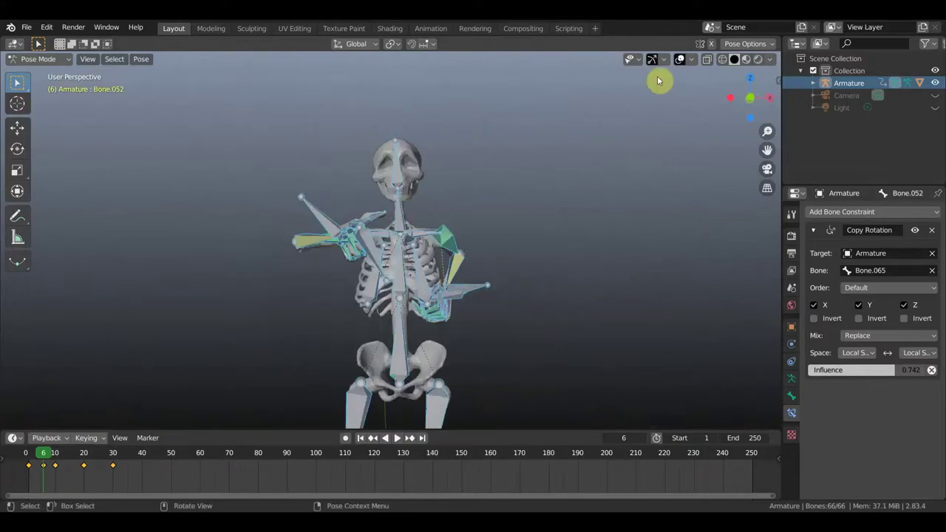
click(680, 59)
scroll(569, 236, down, 2)
mouse_move(547, 296)
middle_down()
mouse_move(544, 224)
mouse_move(574, 227)
mouse_move(530, 221)
mouse_move(544, 222)
middle_up()
click(39, 456)
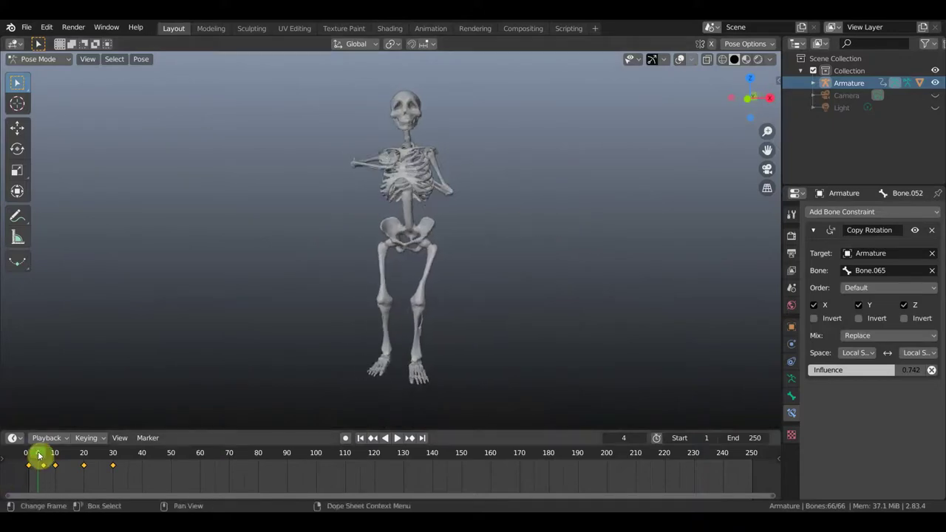
- Scrub through the waving animation and orbit to a side view of the skeleton
drag(35, 458, 112, 478)
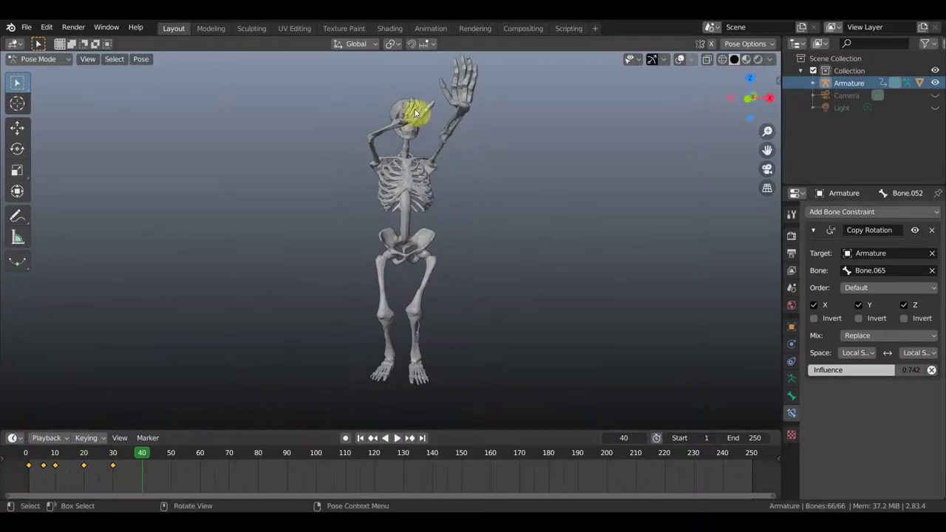
middle_drag(477, 179, 488, 217)
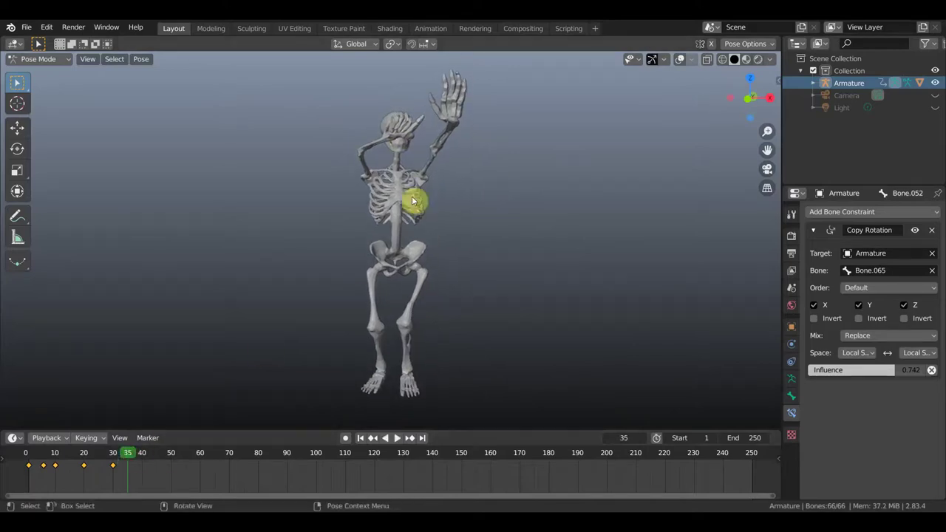
mouse_move(417, 144)
middle_down()
mouse_move(500, 230)
mouse_move(492, 260)
middle_up()
scroll(492, 251, up, 3)
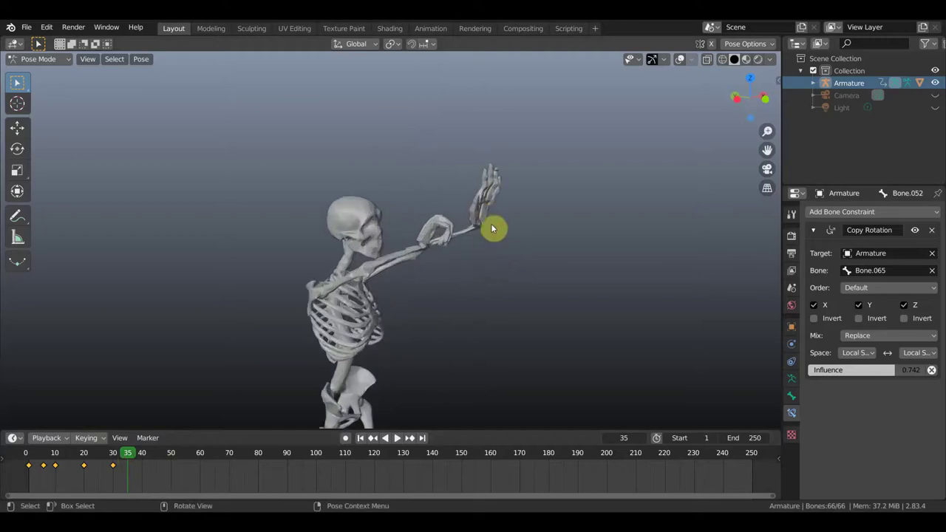
- Show the bones again and rotate hand bone Bone.065 by -124°
click(680, 59)
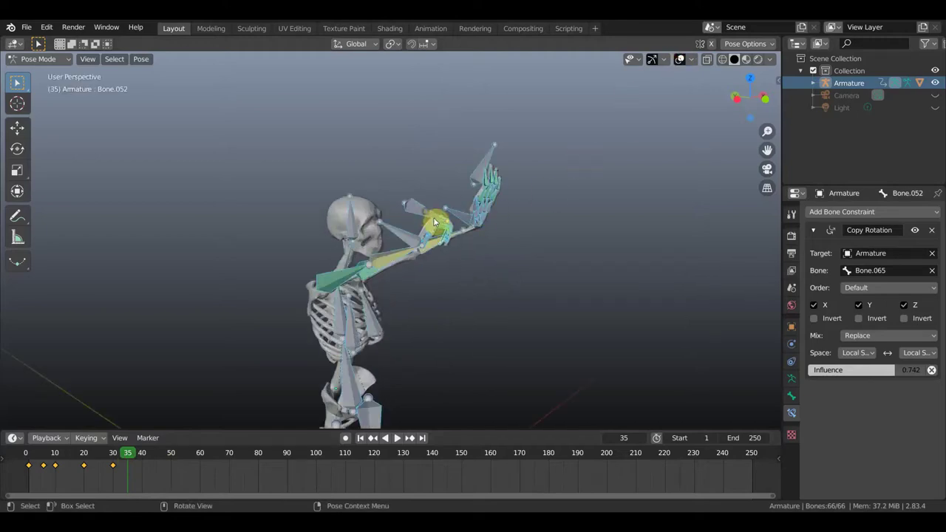
click(455, 238)
key(r)
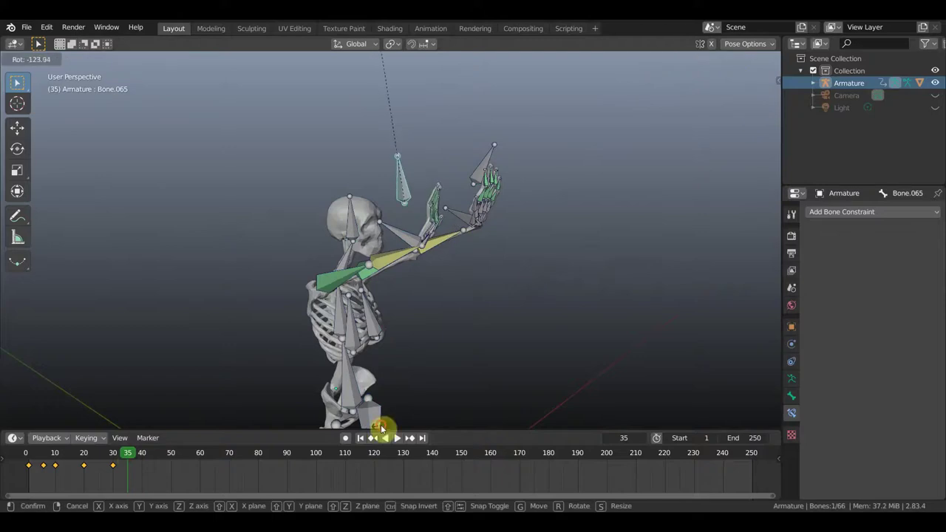
click(382, 429)
mouse_move(552, 310)
middle_down()
mouse_move(447, 323)
mouse_move(431, 302)
mouse_move(427, 215)
middle_up()
scroll(440, 206, up, 4)
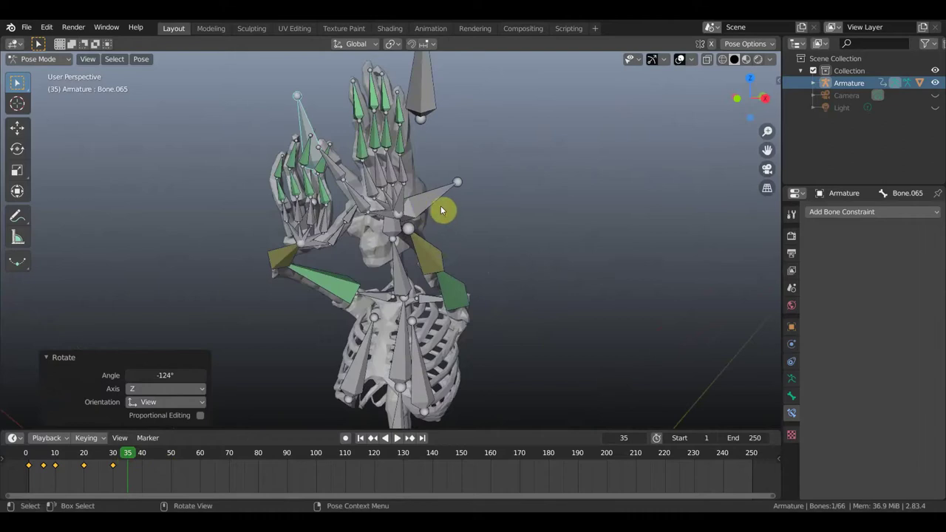
- Rotate the chosen finger bone, then add Bone.055 and rotate them 6.62°
key(r)
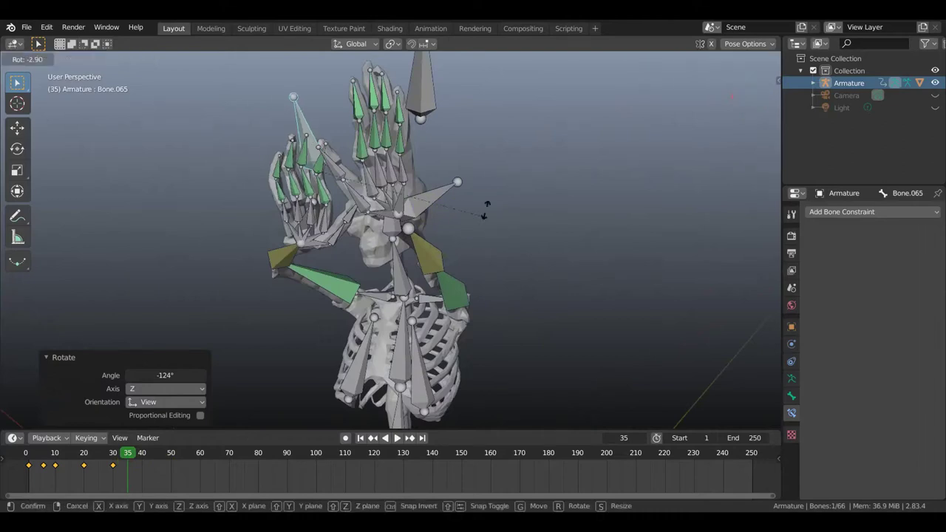
click(535, 236)
mouse_move(534, 245)
middle_down()
mouse_move(512, 282)
mouse_move(568, 283)
mouse_move(629, 318)
mouse_move(485, 269)
middle_up()
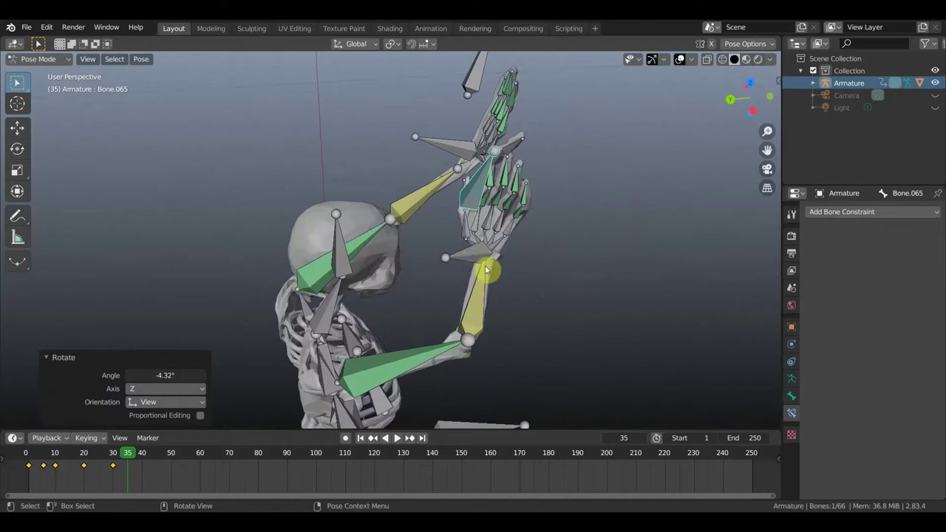
key(shift+bracketright)
mouse_move(576, 308)
middle_down()
mouse_move(615, 313)
mouse_move(686, 247)
middle_up()
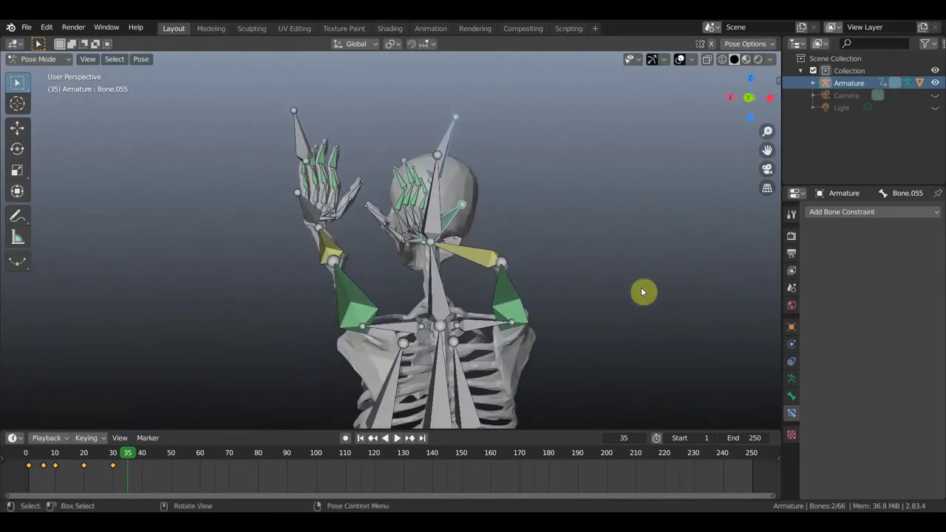
key(r)
click(613, 304)
mouse_move(612, 305)
middle_down()
mouse_move(579, 387)
mouse_move(601, 333)
middle_up()
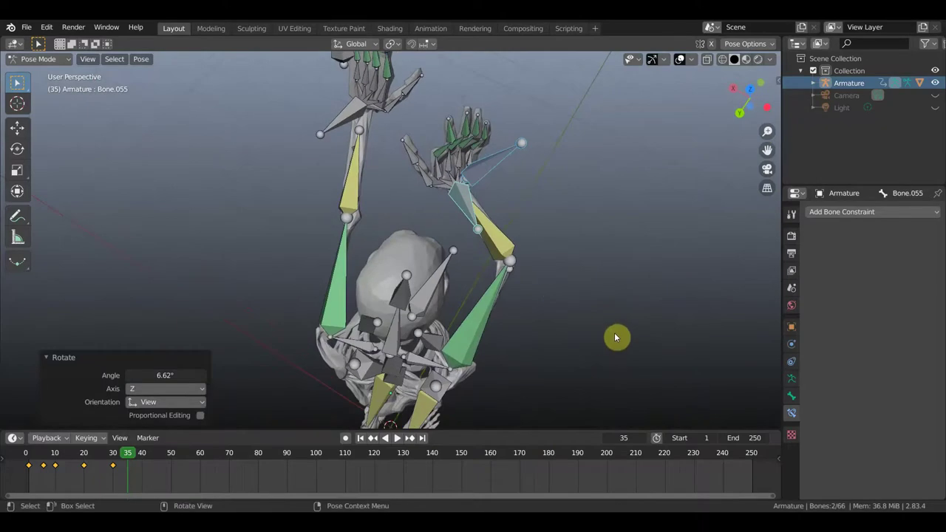
- From the top orthographic view, rotate the chosen hand bones 35.5°
key(KP_7)
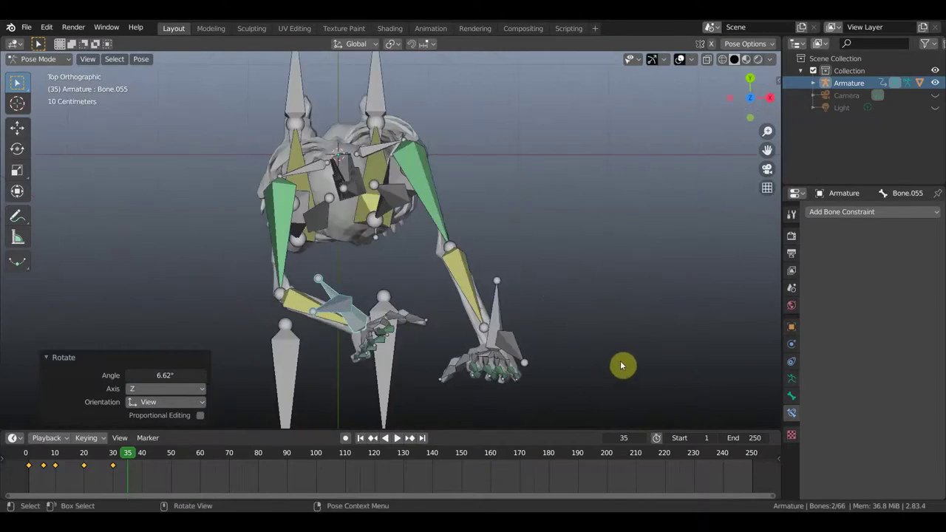
key(r)
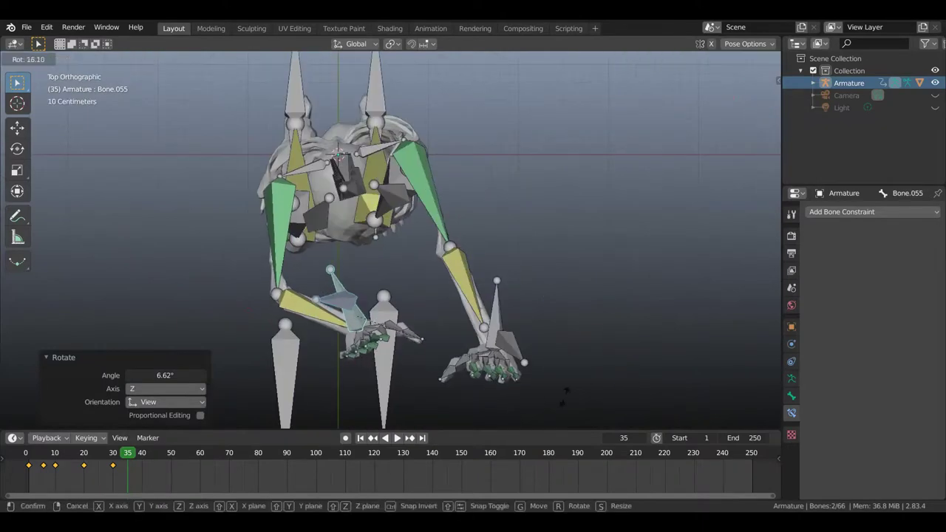
click(487, 427)
middle_drag(545, 370, 532, 258)
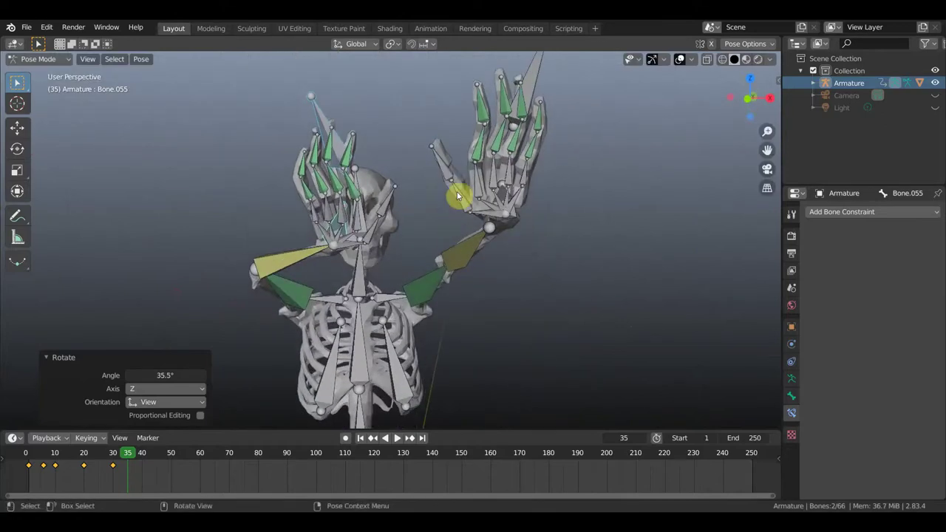
- Rotate Bone.065 again, then start turning the neighbouring hand bone Bone.064
click(343, 148)
key(r)
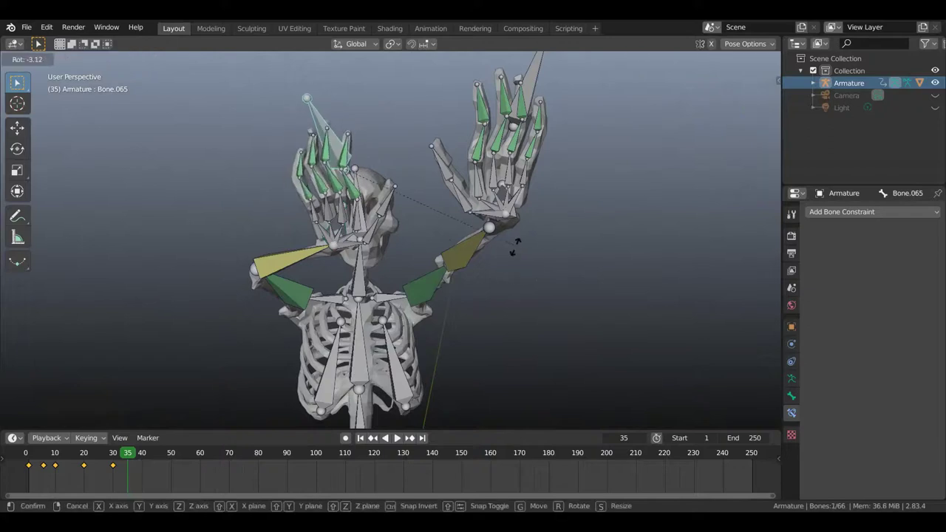
click(473, 240)
mouse_move(471, 240)
middle_down()
mouse_move(485, 223)
mouse_move(533, 212)
mouse_move(600, 232)
mouse_move(602, 218)
mouse_move(391, 220)
middle_up()
middle_drag(472, 201, 348, 132)
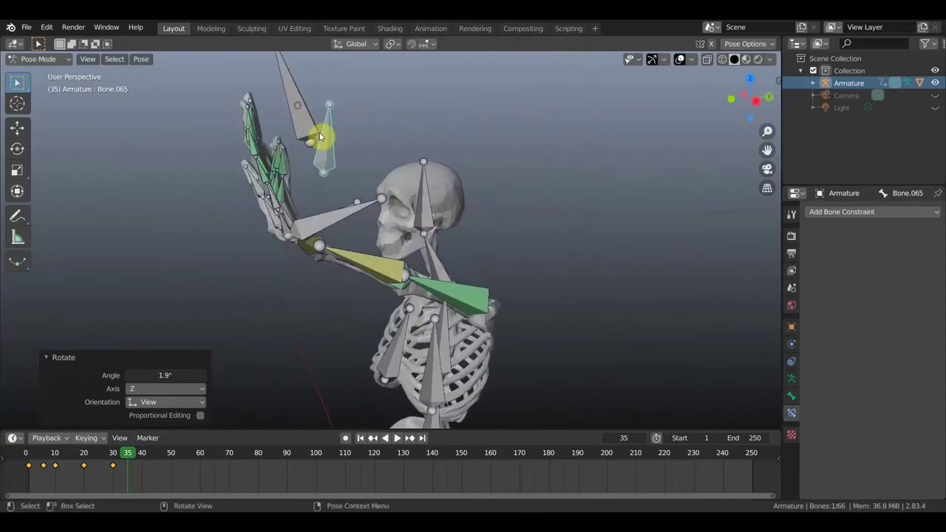
click(320, 136)
middle_drag(321, 139, 328, 154)
key(r)
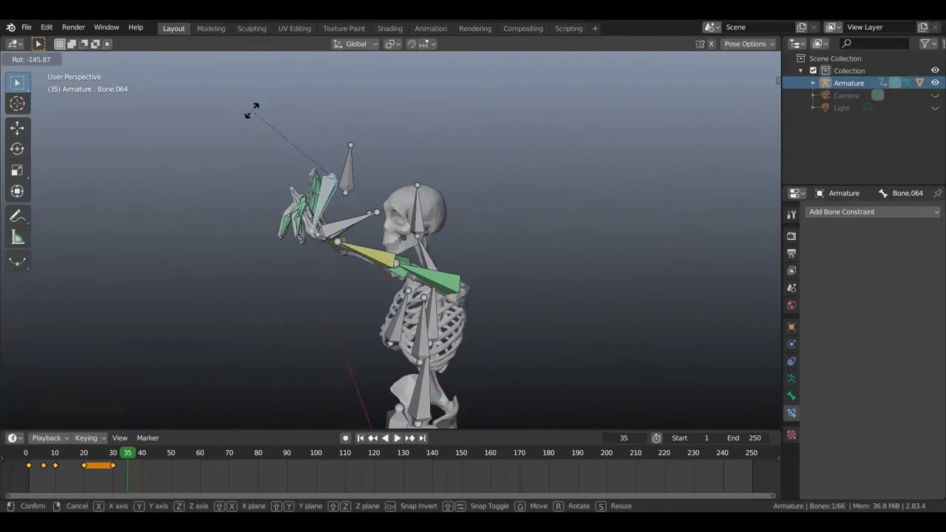
- Finish tilting the hand bone with two successive rotations
click(255, 111)
mouse_move(380, 185)
middle_down()
mouse_move(436, 202)
mouse_move(444, 195)
middle_up()
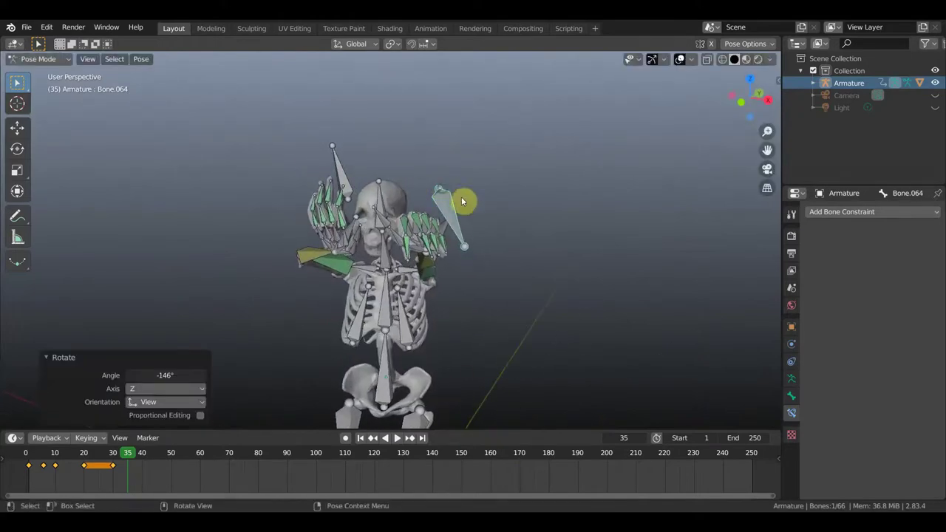
key(r)
click(513, 242)
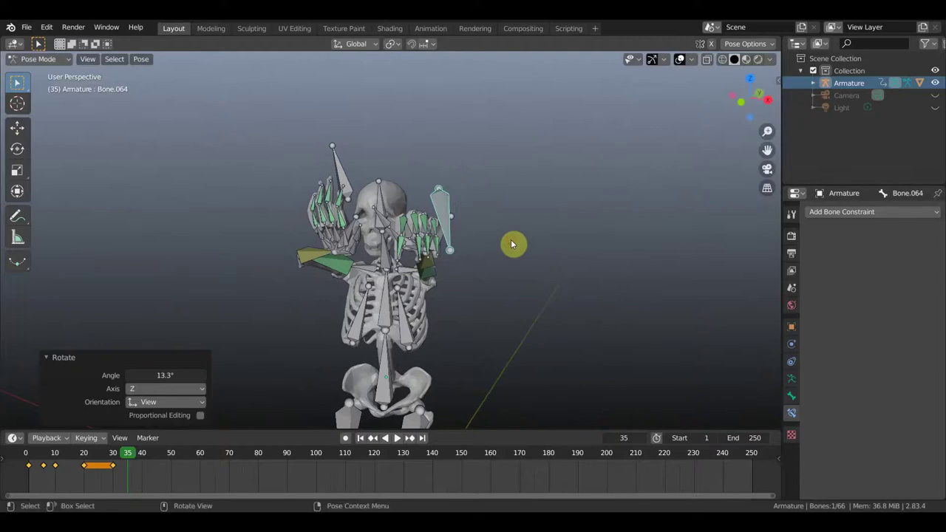
middle_drag(513, 244, 334, 230)
- Lift the hand and forearm beside the head, moving Bone.026 by -0.002174, 0.40588, -0.28339 m
shift+click(314, 224)
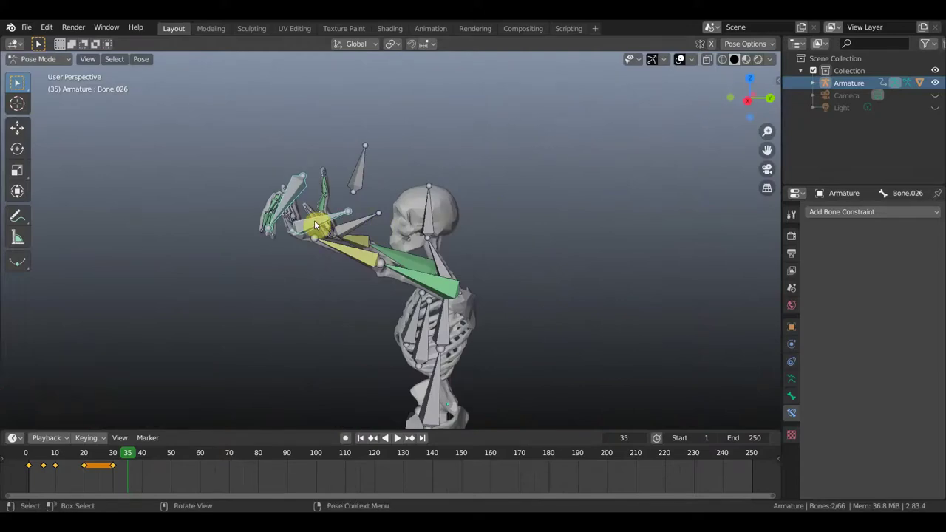
key(g)
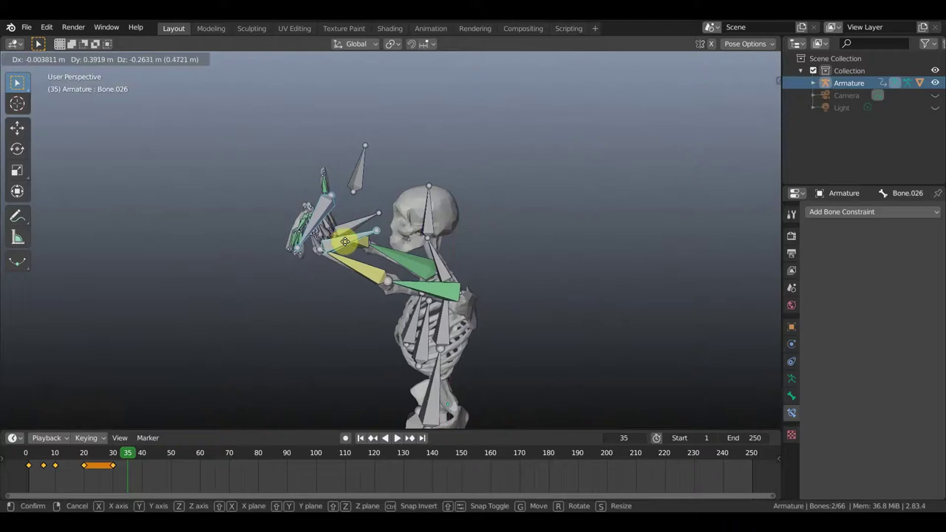
click(344, 240)
mouse_move(344, 241)
middle_down()
mouse_move(407, 257)
mouse_move(462, 253)
middle_up()
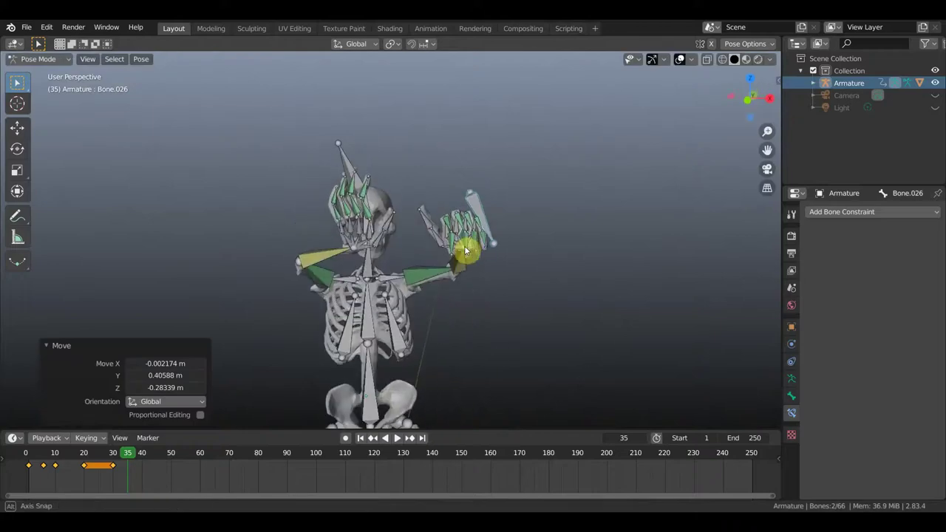
- Keyframe location and rotation for all bones at frame 35
key(a)
key(i)
click(553, 253)
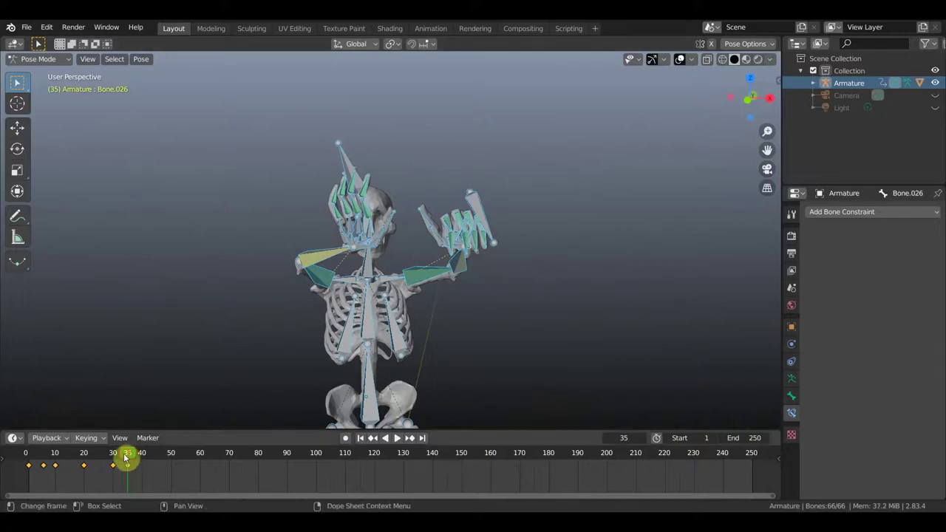
- Preview the animation up to frame 35, then set the playhead to frame 40
drag(125, 459, 134, 466)
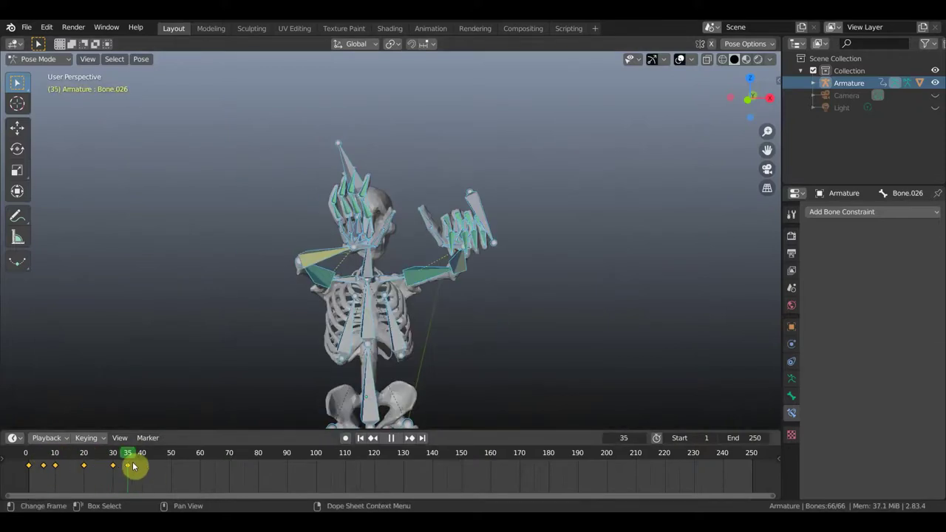
drag(158, 467, 145, 467)
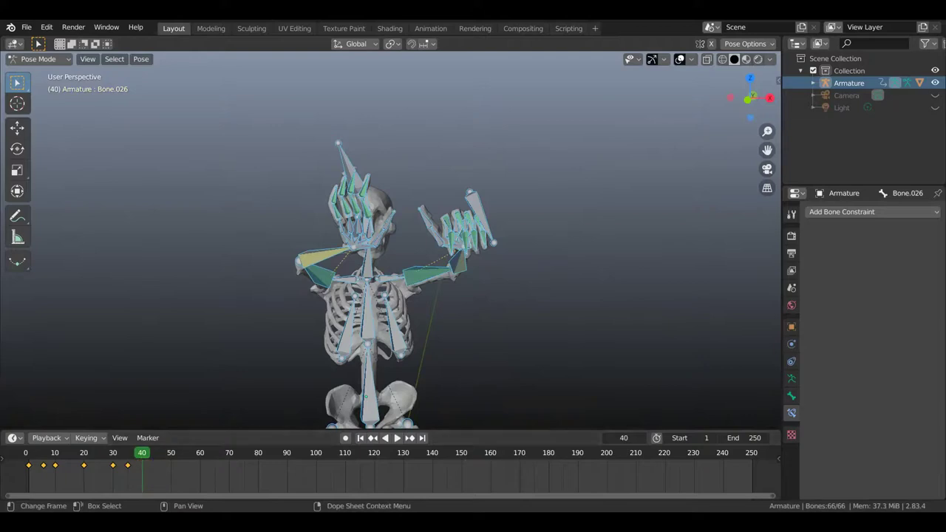
mouse_move(499, 262)
middle_down()
mouse_move(372, 257)
mouse_move(356, 238)
middle_up()
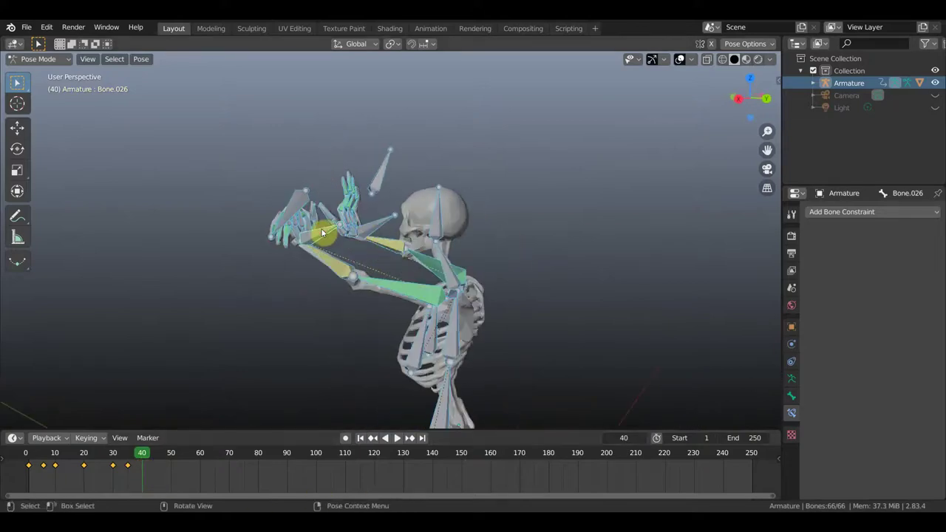
- Lower the hand and forearm toward the chest, moving Bone.064 by -0.051558, -0.054456, -1.5773 m
click(300, 205)
shift+click(328, 270)
middle_drag(328, 270, 363, 278)
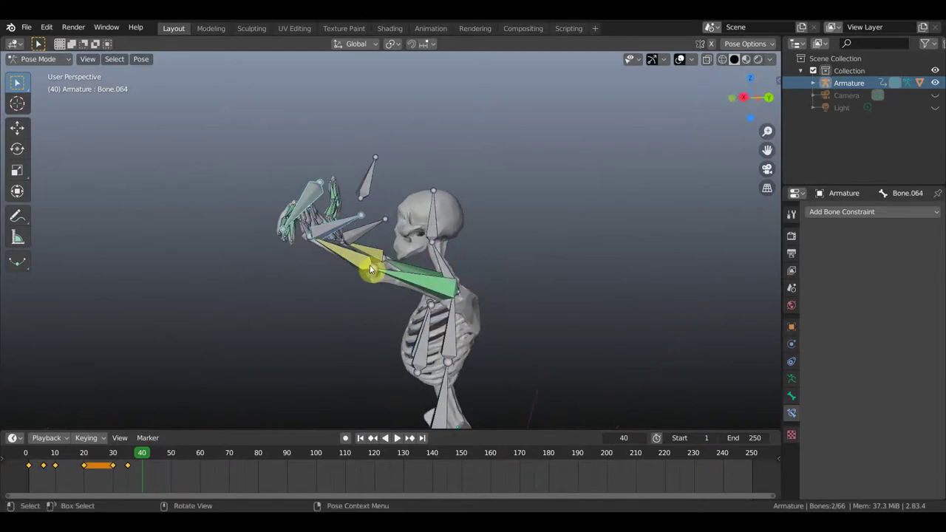
key(g)
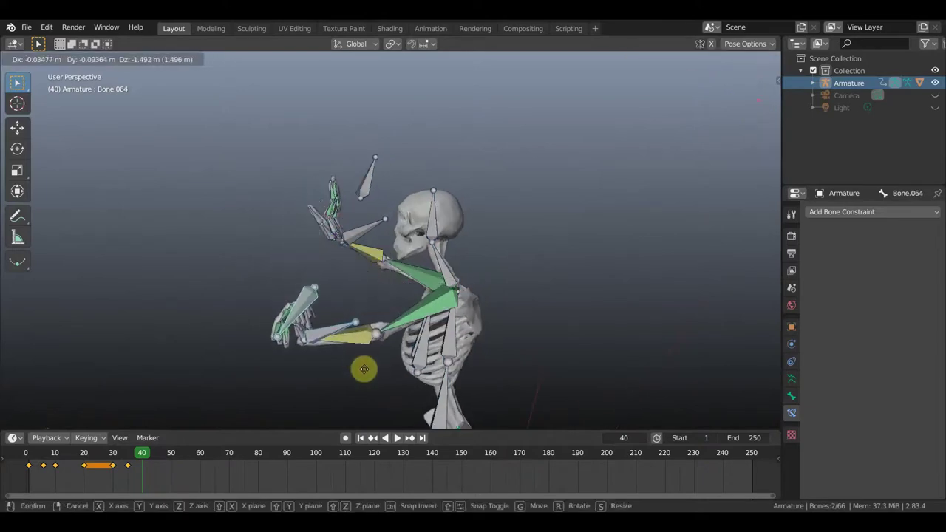
click(369, 377)
mouse_move(372, 377)
middle_down()
mouse_move(426, 355)
mouse_move(490, 350)
mouse_move(384, 361)
middle_up()
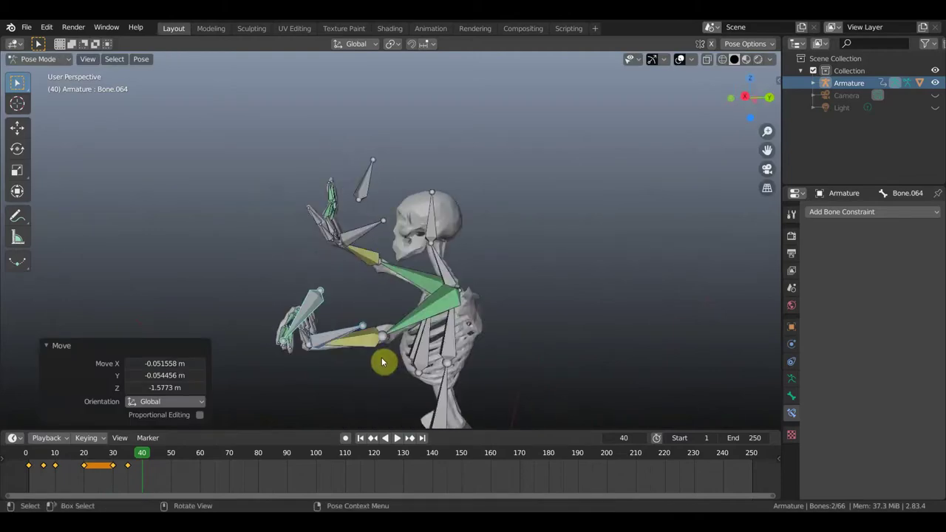
mouse_move(470, 335)
middle_down()
mouse_move(589, 330)
mouse_move(519, 340)
middle_up()
scroll(375, 342, down, 2)
scroll(391, 370, down, 2)
scroll(401, 412, down, 1)
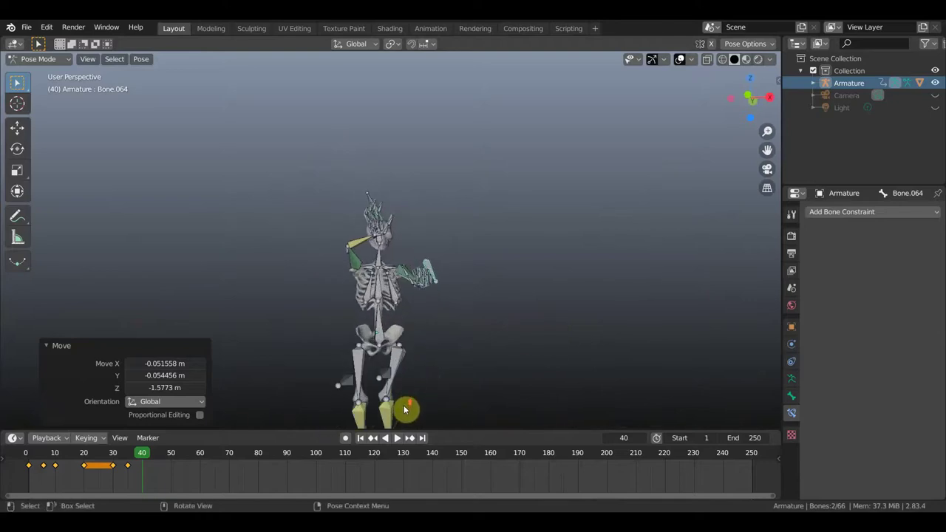
- Shift the leg bone Bone.031 sideways by 0.86681, 0.10581, -0.023159 m
mouse_move(446, 345)
shift+middle_down()
mouse_move(453, 280)
mouse_move(408, 326)
mouse_move(514, 308)
shift+middle_up()
scroll(453, 280, up, 4)
click(466, 344)
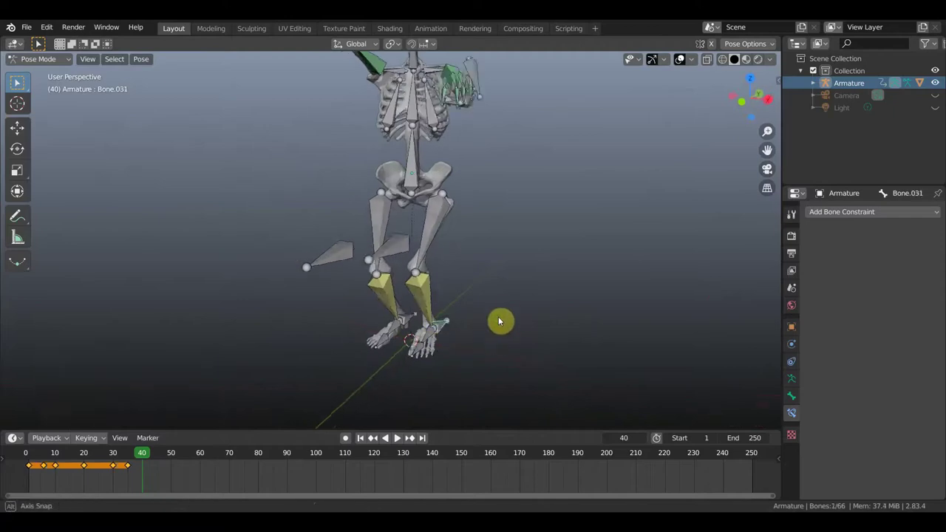
key(g)
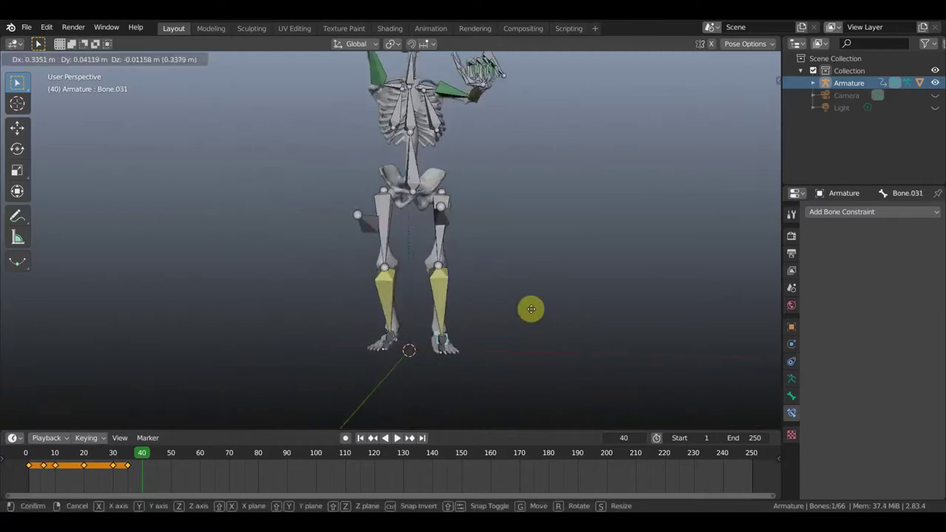
click(548, 314)
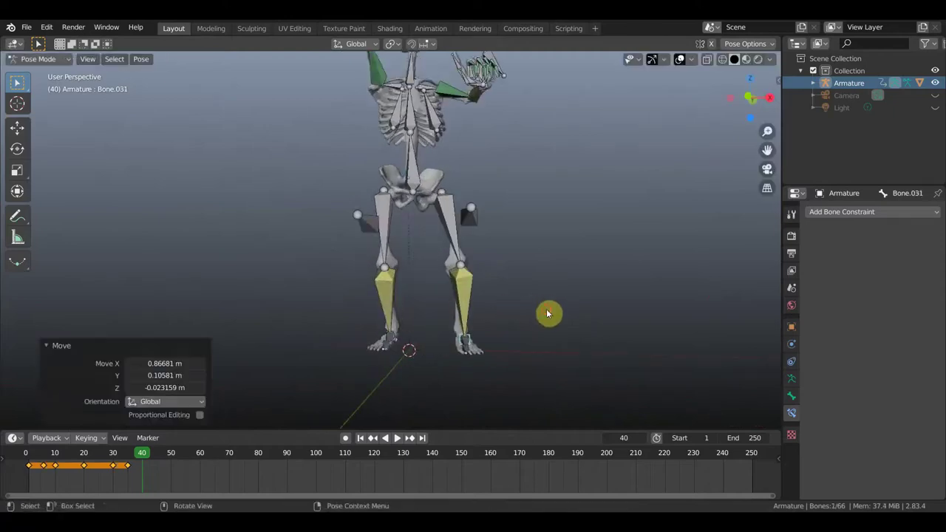
- Shift the pelvis root Bone by 0.38272, 0.054012, -0.079122 m
click(411, 167)
key(g)
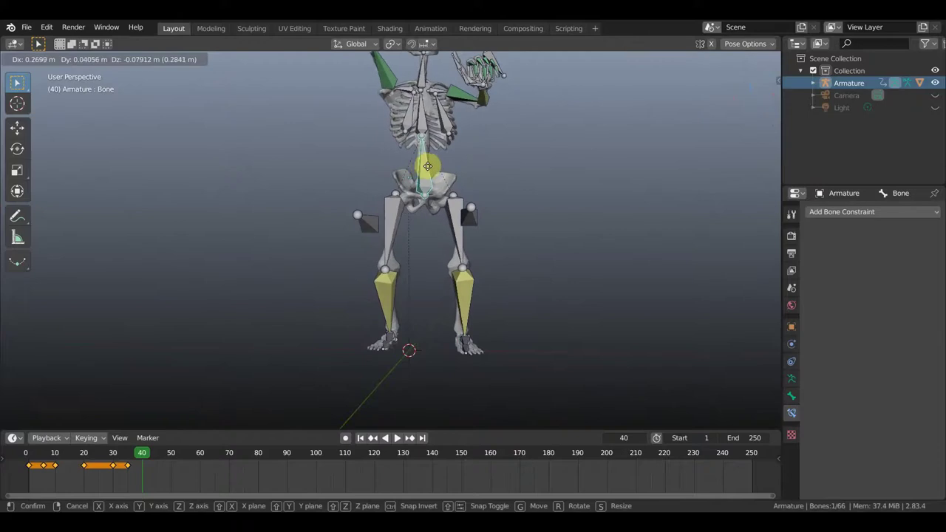
click(428, 166)
middle_drag(429, 169, 481, 173)
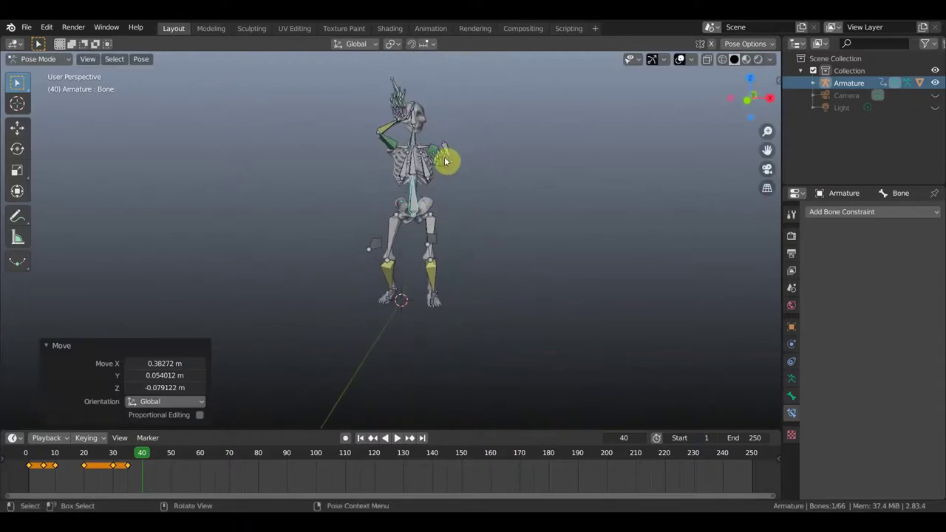
middle_drag(450, 157, 495, 215)
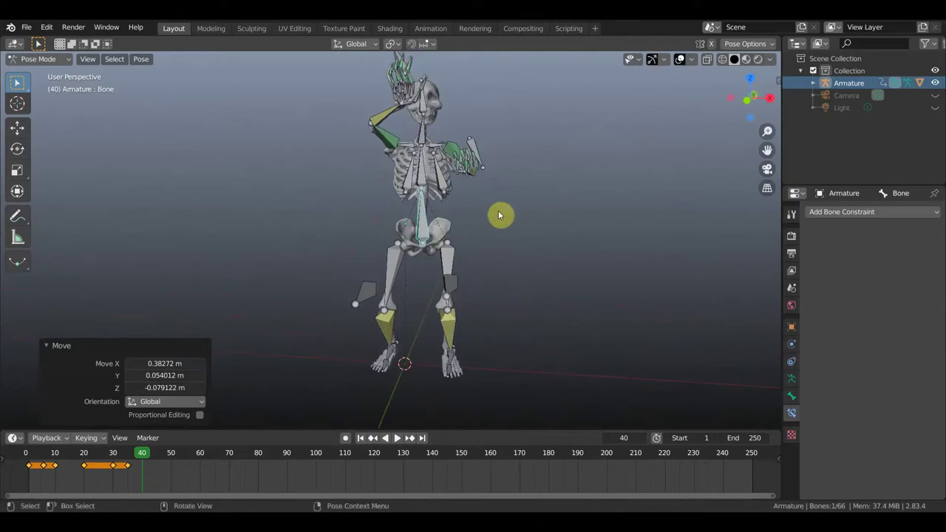
- Keyframe location and rotation for all bones at frame 40
key(a)
key(i)
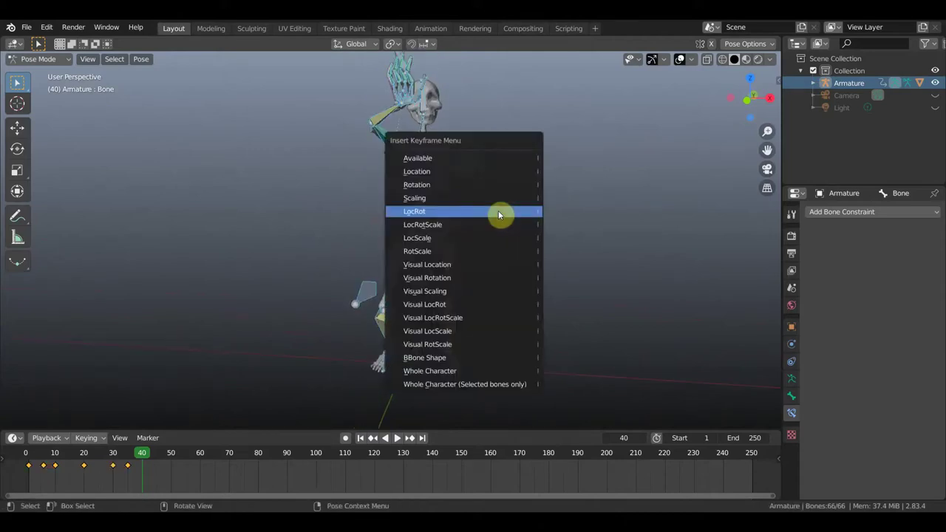
click(498, 212)
- Preview the animation and stop the playhead at frame 45
mouse_move(145, 454)
mouse_down()
mouse_move(120, 464)
mouse_move(156, 470)
mouse_up()
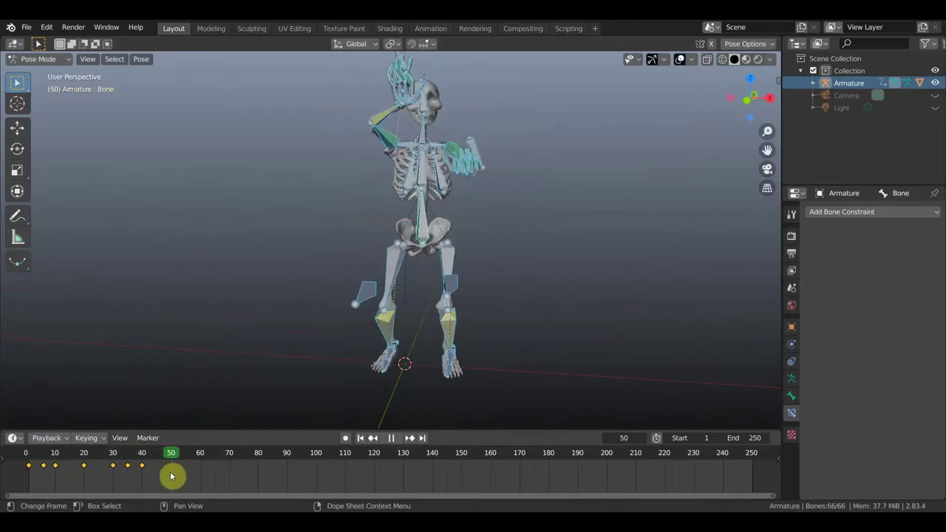
drag(158, 476, 158, 475)
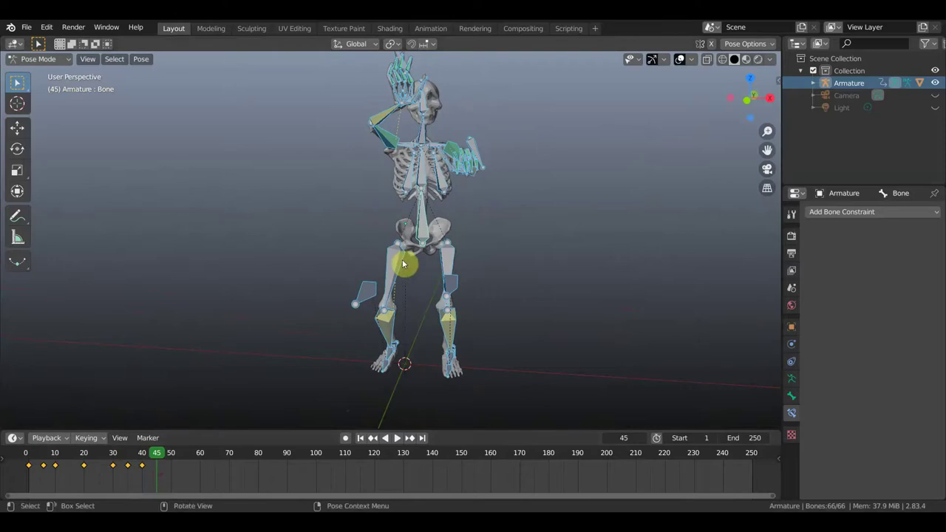
mouse_move(660, 179)
middle_down()
mouse_move(344, 190)
mouse_move(381, 188)
mouse_move(391, 166)
middle_up()
mouse_move(491, 170)
middle_down()
mouse_move(500, 245)
mouse_move(332, 229)
middle_up()
- Rotate the hand bone 140° and reposition the hand together with its arm bone
click(426, 262)
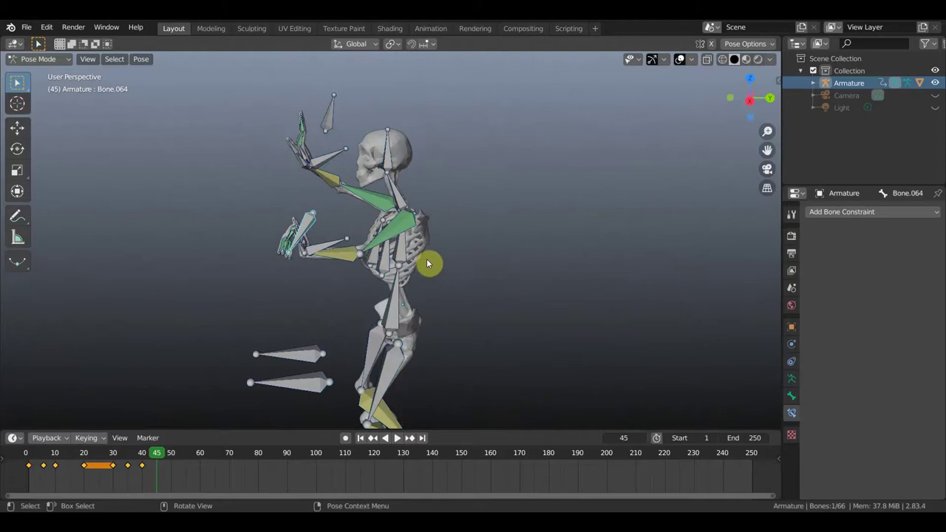
key(r)
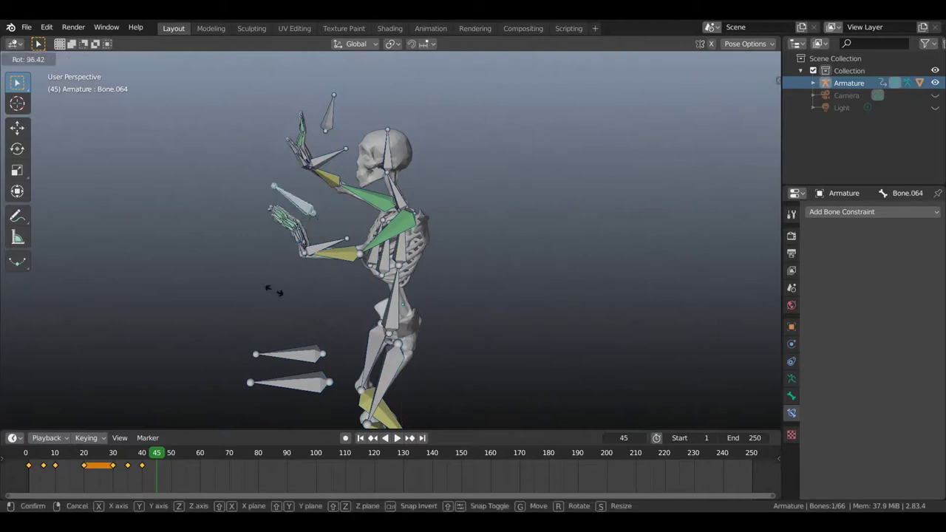
click(268, 237)
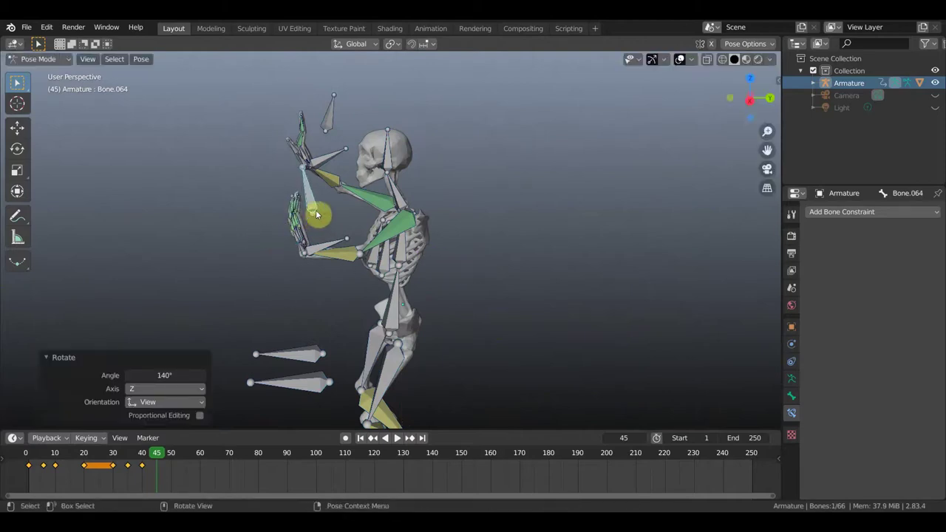
shift+click(320, 250)
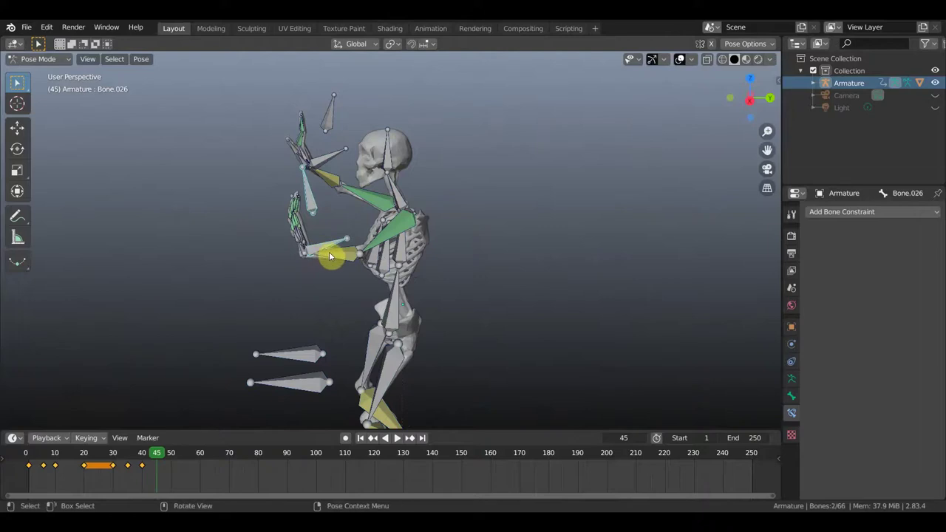
key(g)
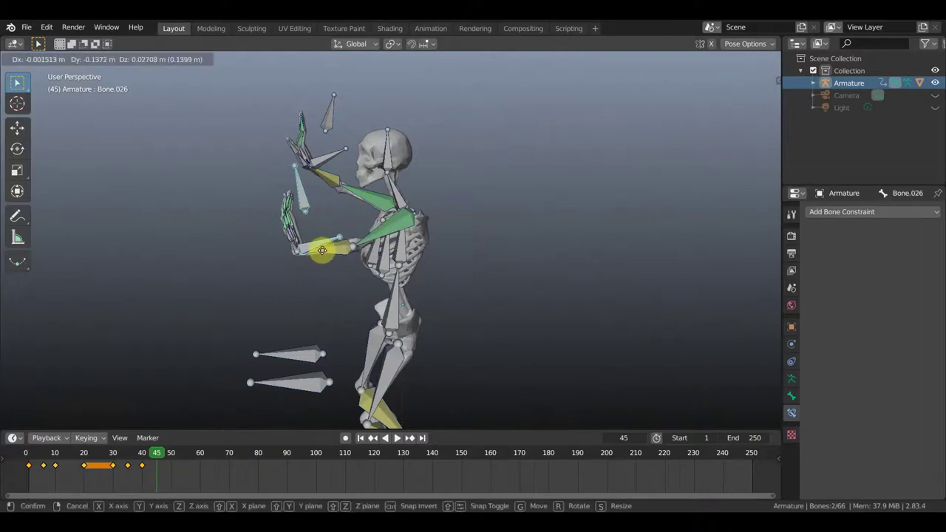
click(320, 253)
mouse_move(320, 253)
middle_down()
mouse_move(431, 254)
mouse_move(422, 249)
middle_up()
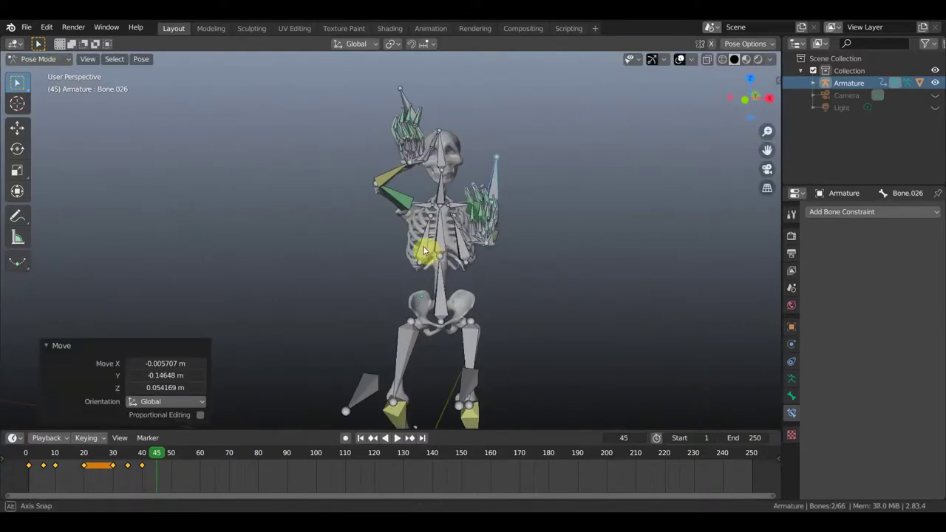
scroll(508, 201, up, 2)
- Give the thin hand bone a small extra rotation
click(521, 176)
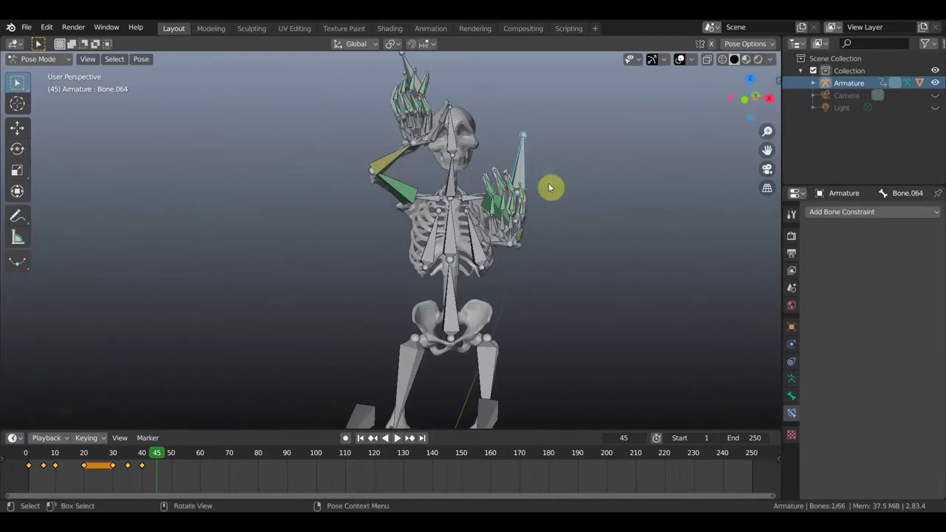
key(r)
click(579, 204)
mouse_move(580, 204)
middle_down()
mouse_move(429, 212)
mouse_move(397, 226)
mouse_move(544, 254)
mouse_move(522, 255)
middle_up()
scroll(397, 226, up, 3)
mouse_move(403, 241)
middle_down()
mouse_move(444, 222)
mouse_move(405, 222)
middle_up()
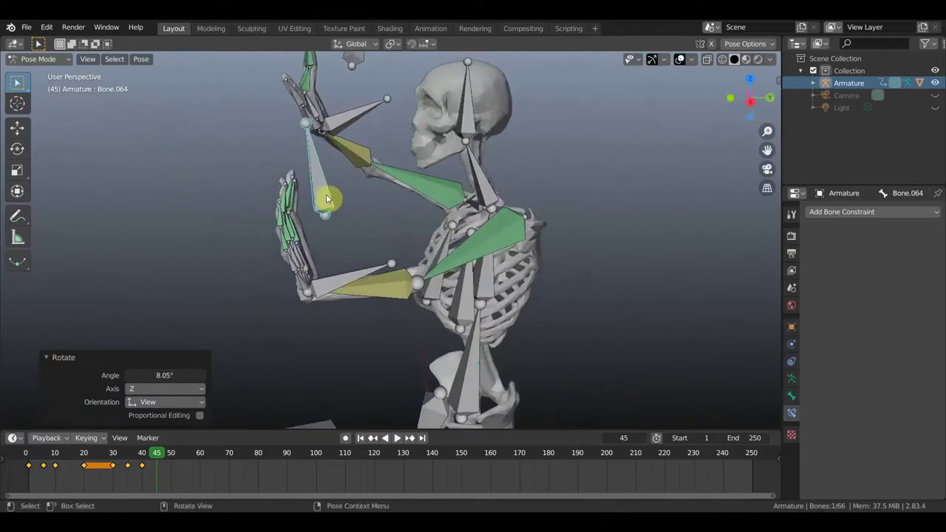
- Rotate the finger bones twice to refine their curl
key(r)
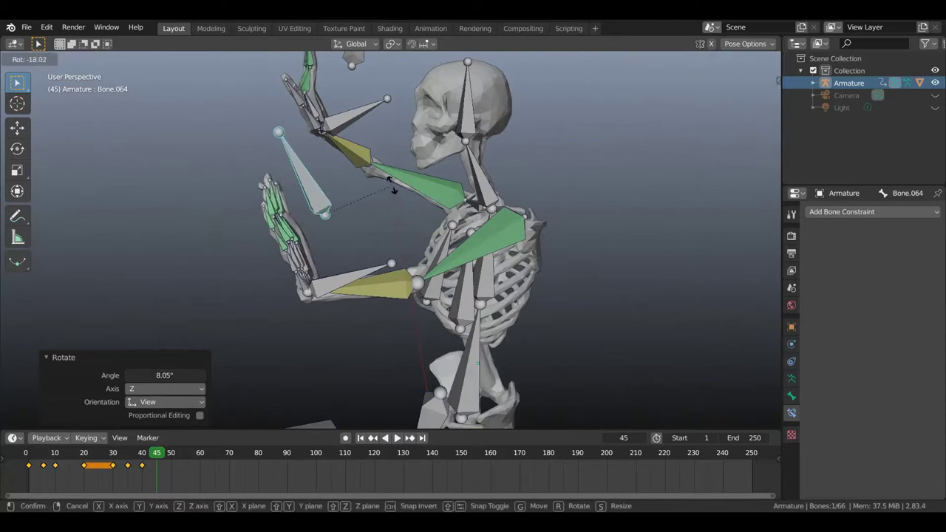
click(395, 187)
mouse_move(395, 188)
middle_down()
mouse_move(454, 189)
mouse_move(492, 177)
mouse_move(498, 165)
mouse_move(521, 196)
middle_up()
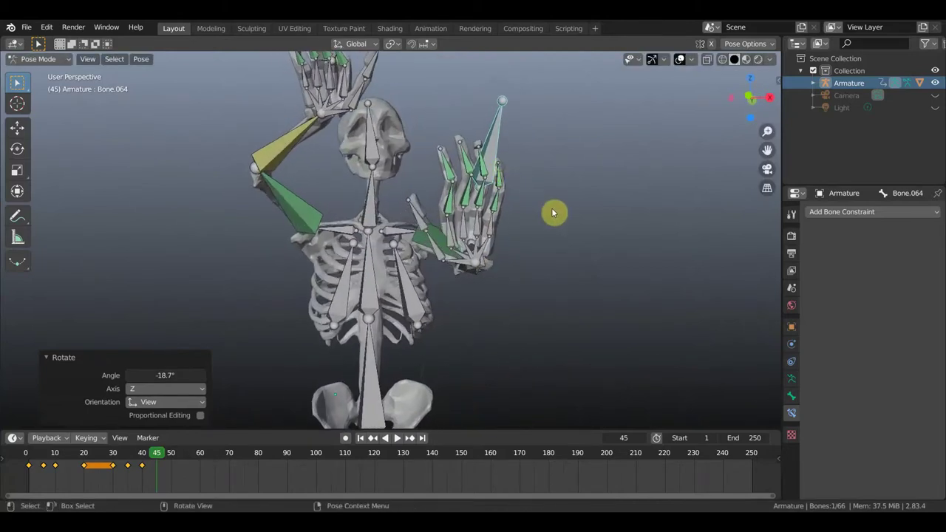
key(r)
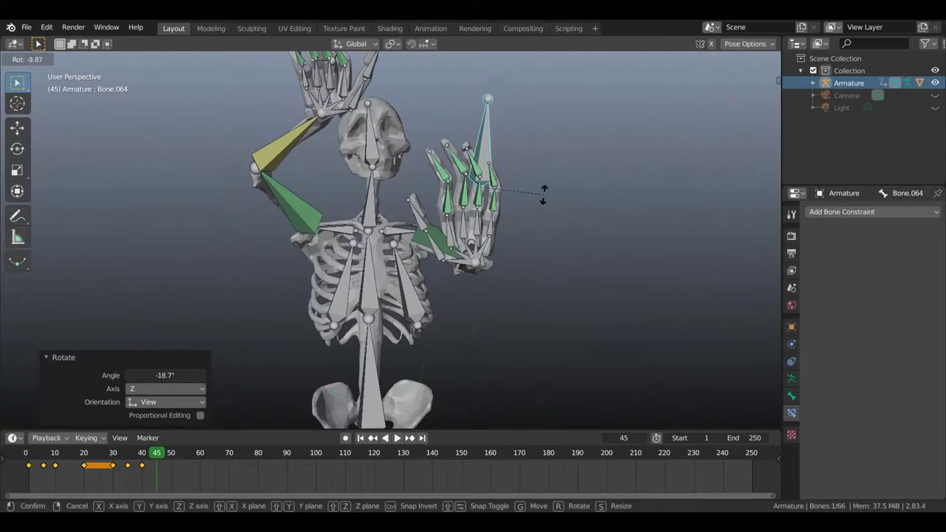
click(541, 196)
mouse_move(492, 244)
middle_down()
mouse_move(411, 242)
mouse_move(299, 260)
mouse_move(362, 220)
middle_up()
- Rotate hand bone Bone.026 by 1.65° about Z
click(326, 249)
key(r)
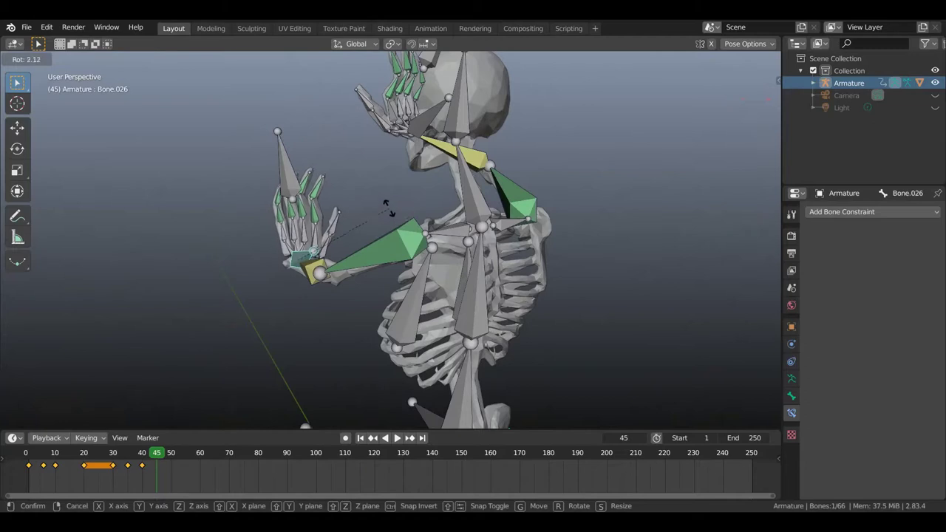
click(339, 225)
mouse_move(339, 224)
middle_down()
mouse_move(397, 238)
mouse_move(515, 214)
middle_up()
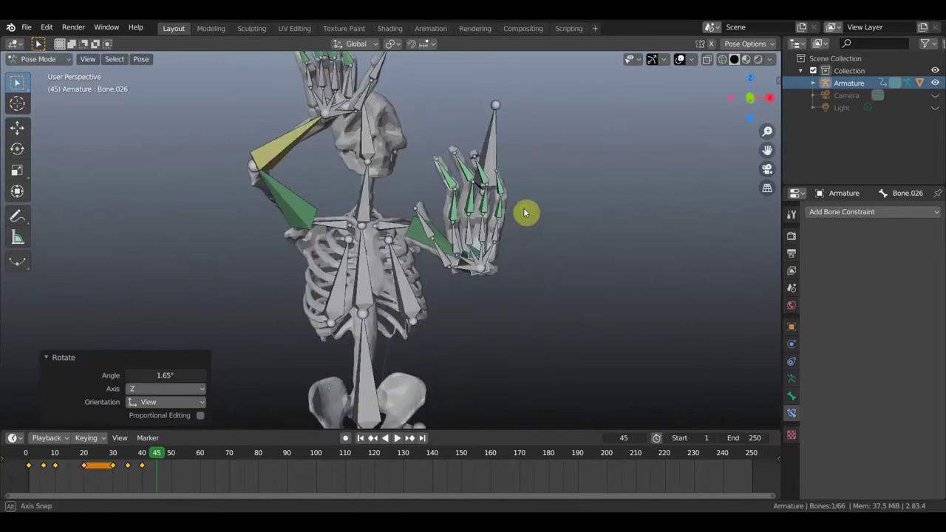
scroll(516, 214, down, 2)
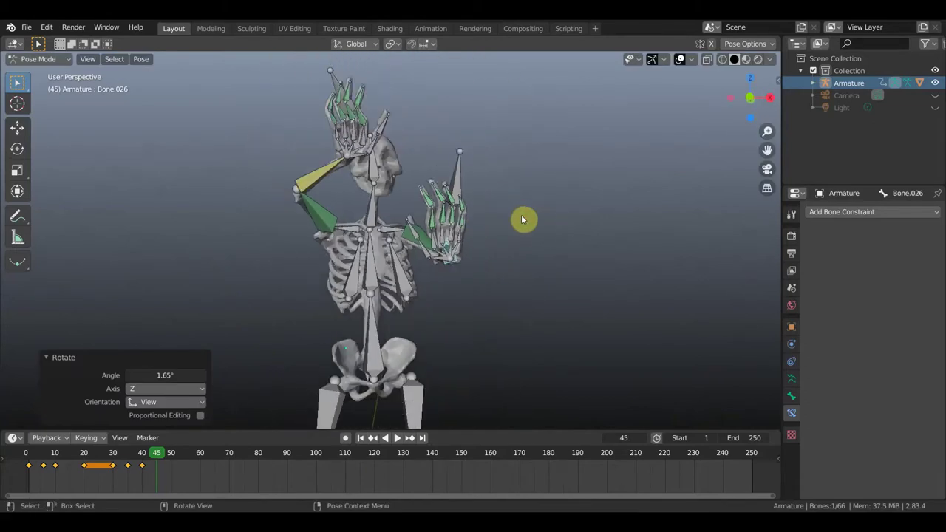
middle_drag(528, 225, 524, 225)
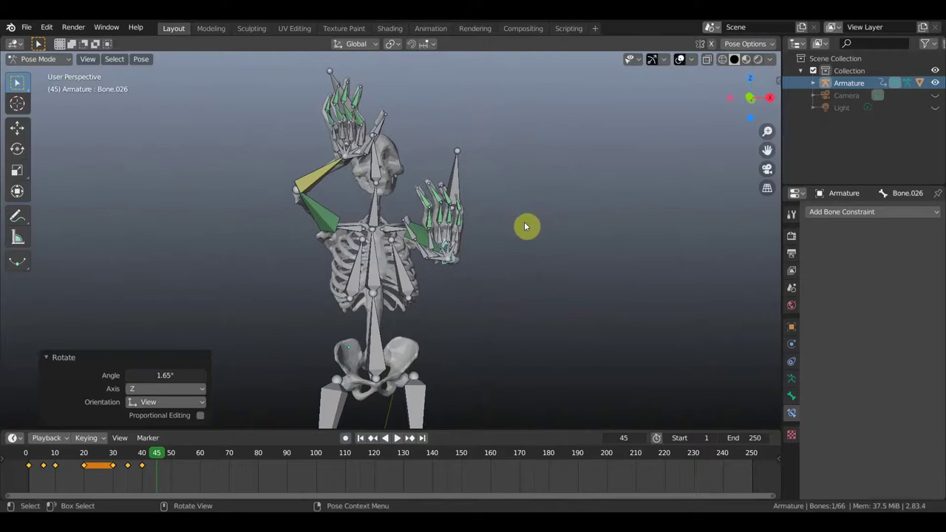
- Keyframe location and rotation for all bones at frame 45
key(a)
key(i)
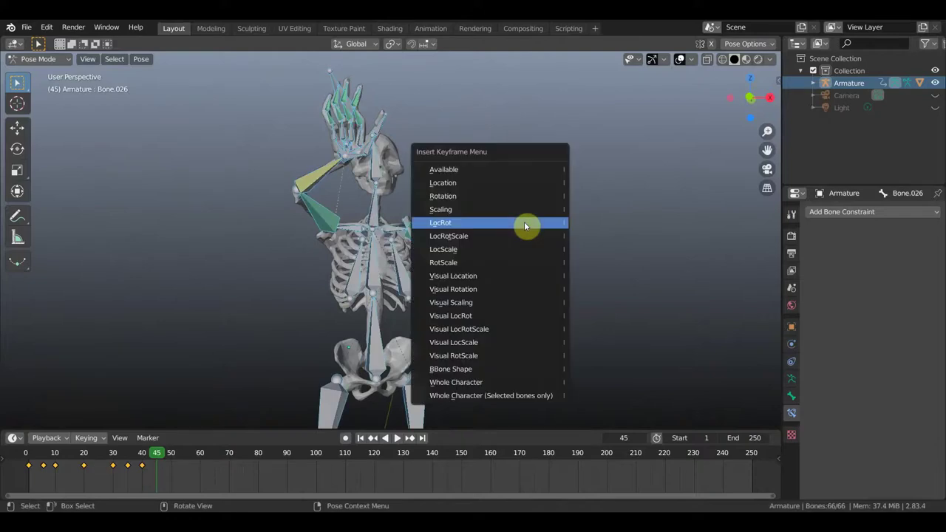
click(524, 222)
mouse_move(528, 224)
middle_down()
mouse_move(522, 249)
mouse_move(468, 261)
mouse_move(511, 260)
middle_up()
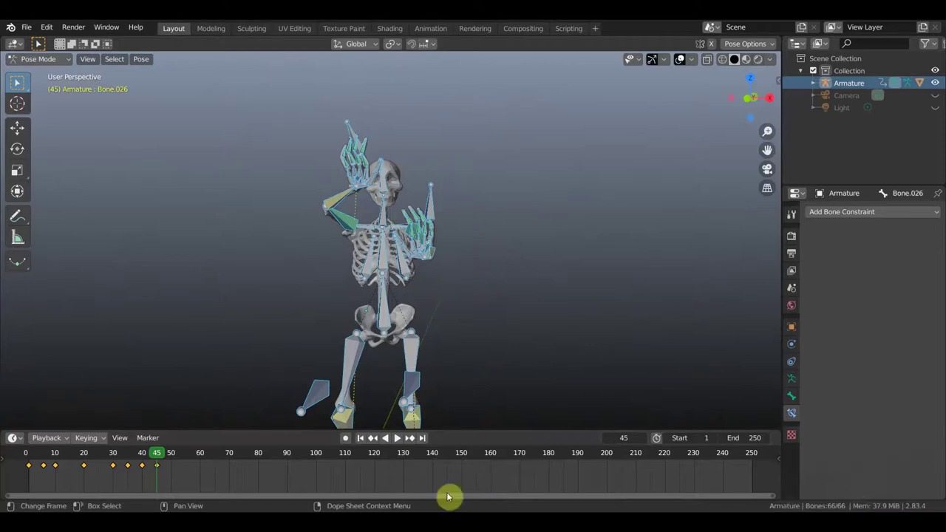
- Play the animation from the start and stop at frame 45 to review the wave
mouse_move(156, 456)
mouse_down()
mouse_move(17, 457)
mouse_move(156, 476)
mouse_up()
key(space)
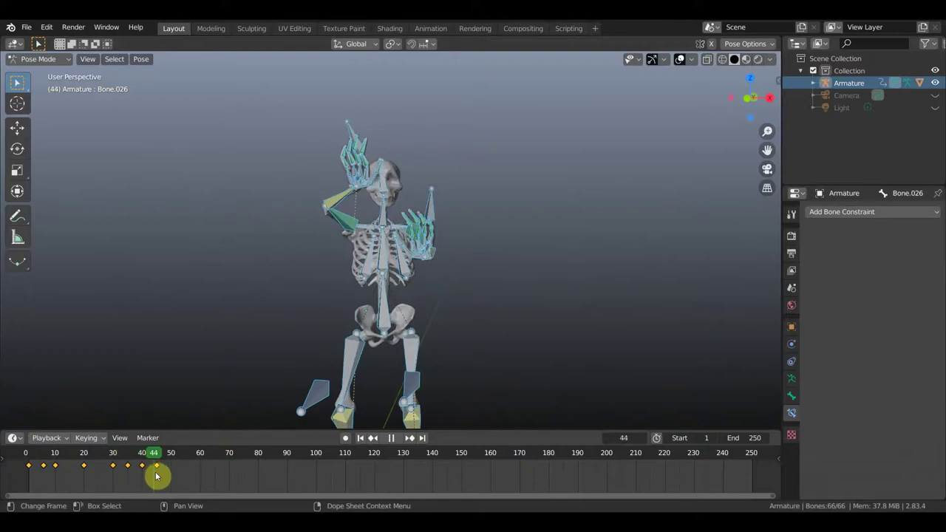
key(space)
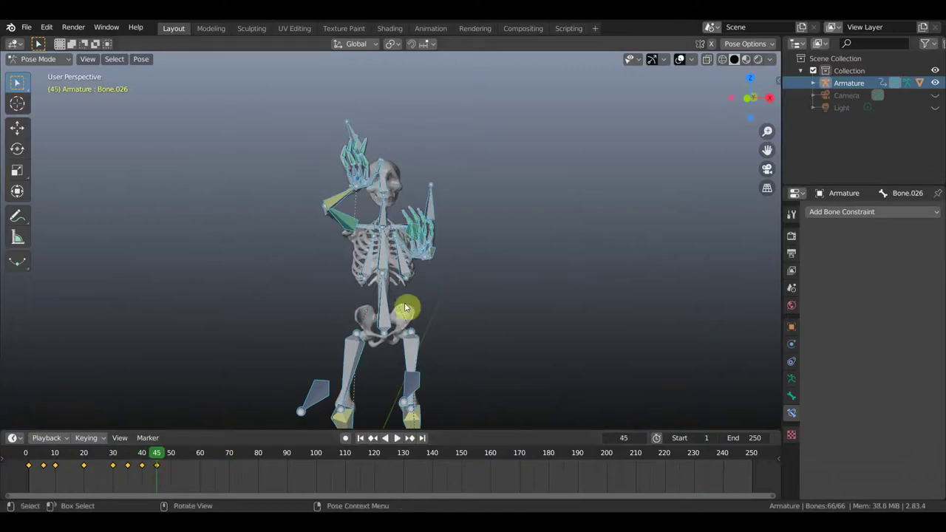
middle_drag(395, 316, 211, 325)
scroll(375, 244, up, 3)
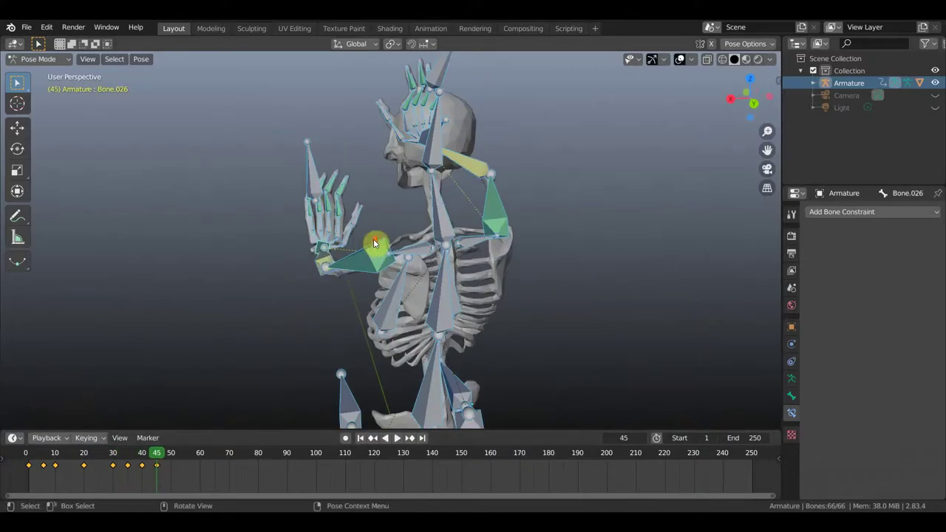
- Move the hand bones Bone.026 and Bone.064 up and to the left
middle_drag(354, 260, 311, 258)
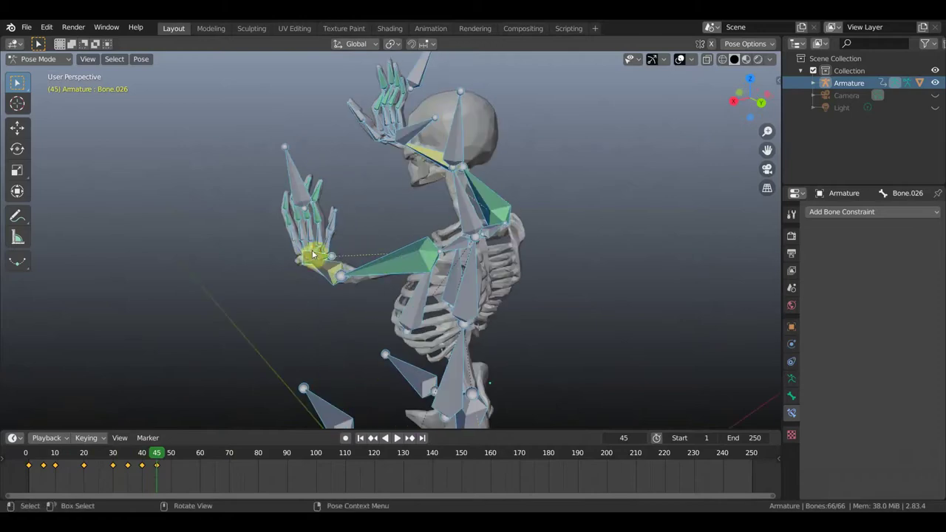
click(313, 255)
shift+click(326, 208)
middle_drag(326, 208, 531, 251)
key(g)
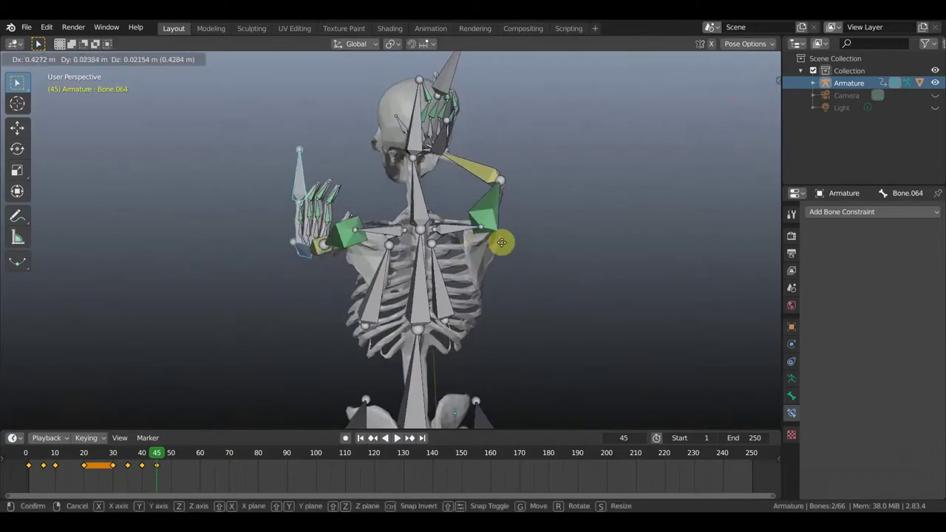
click(534, 258)
- Shift the spine bone to a new position
mouse_move(534, 260)
middle_down()
mouse_move(589, 243)
mouse_move(555, 285)
middle_up()
click(478, 343)
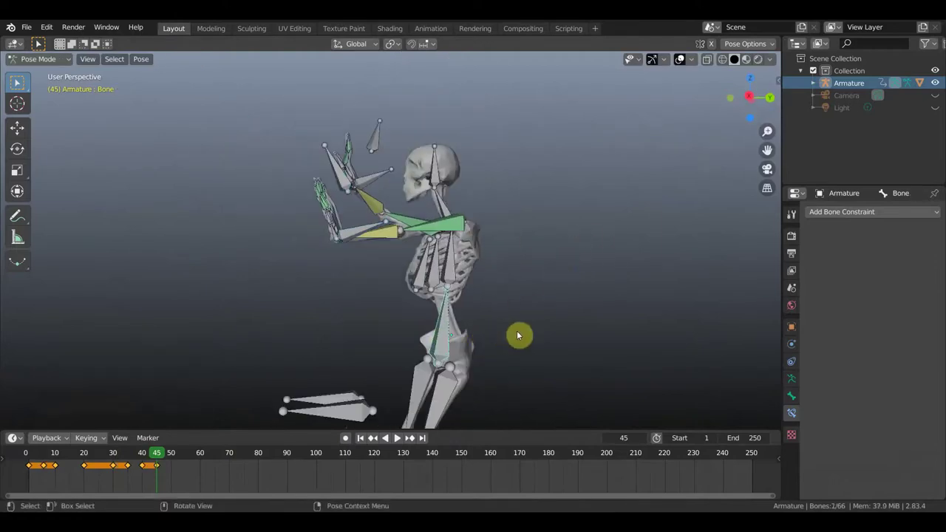
key(g)
click(563, 306)
- Tilt neck bone Bone.002 by 23.8° and head bone Bone.003 by -11.2°
mouse_move(531, 323)
middle_down()
mouse_move(625, 327)
mouse_move(610, 339)
middle_up()
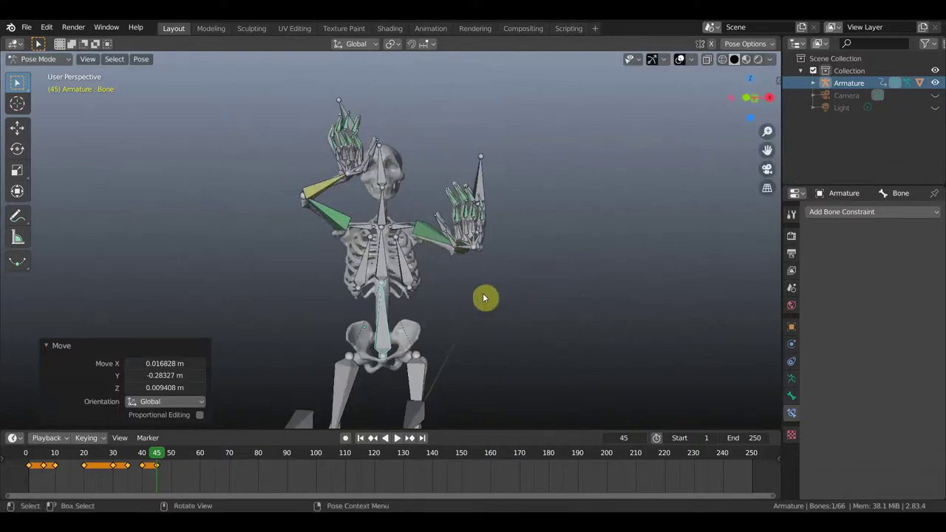
click(487, 227)
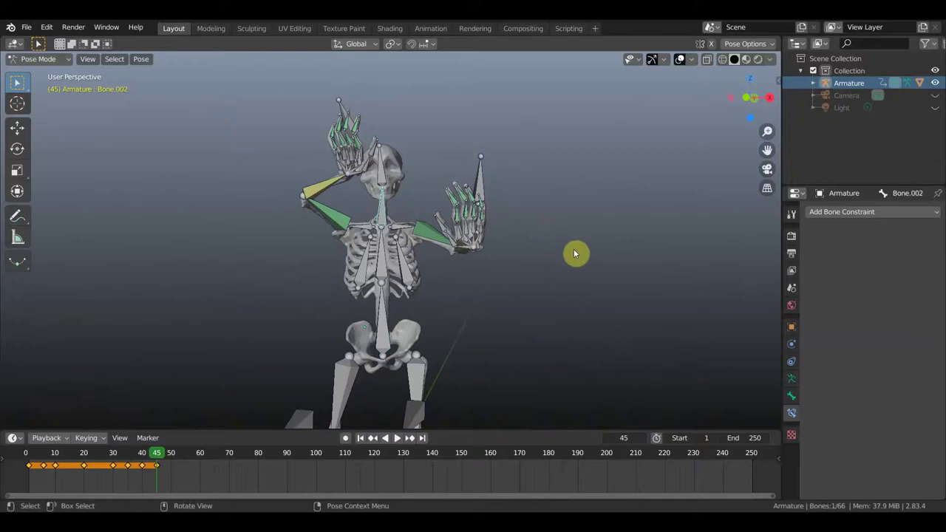
key(r)
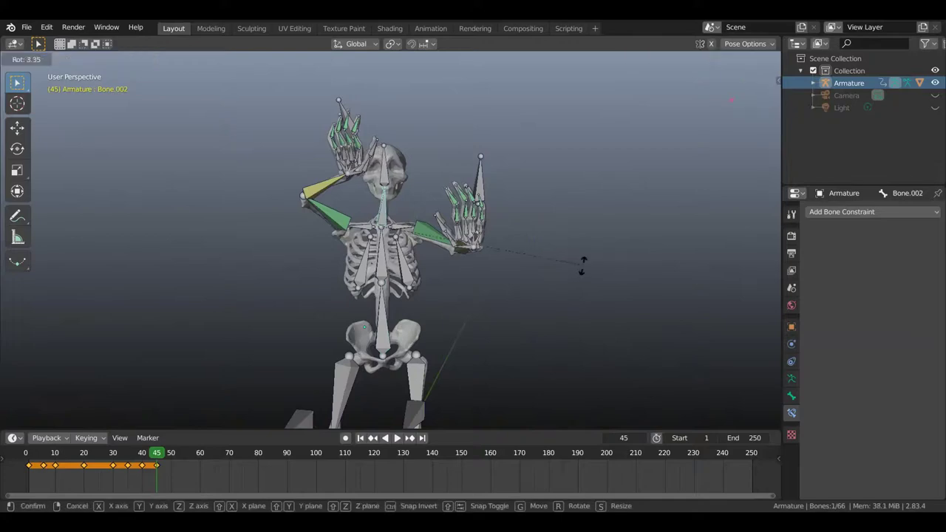
click(550, 332)
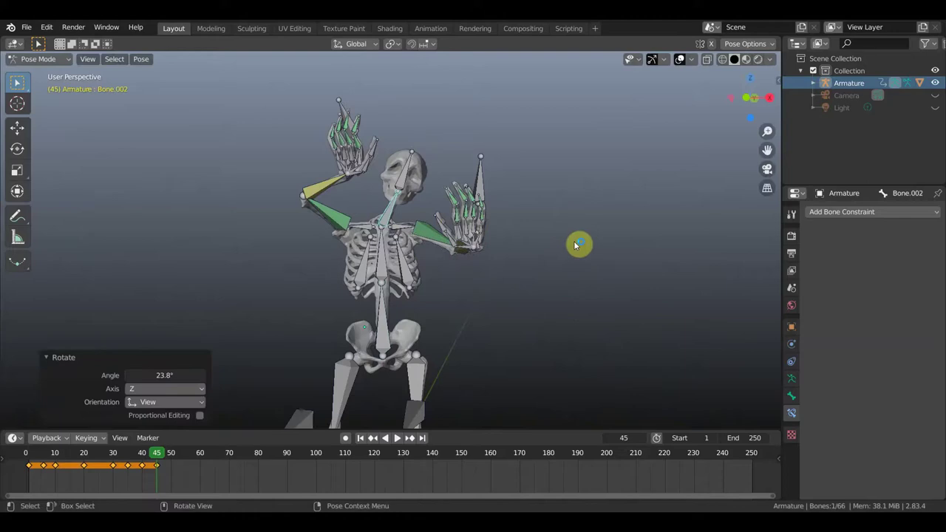
middle_drag(550, 250, 453, 236)
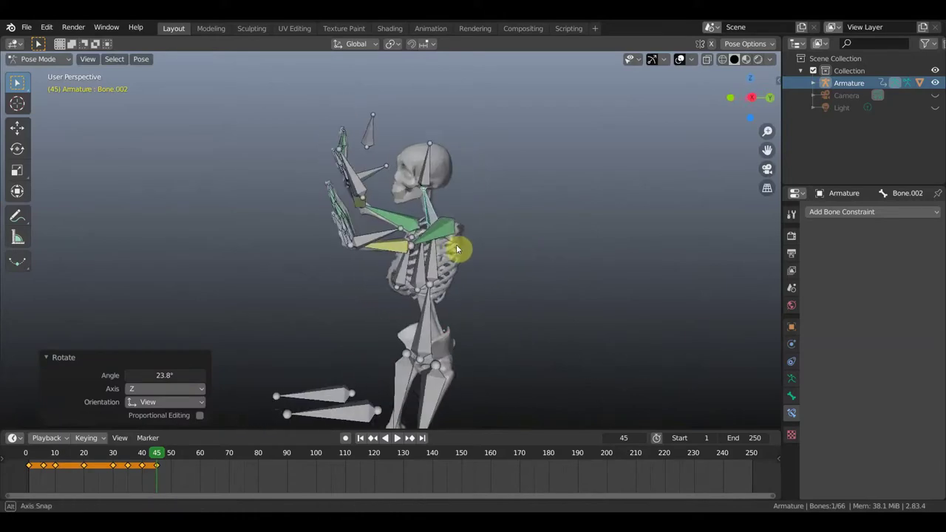
click(445, 178)
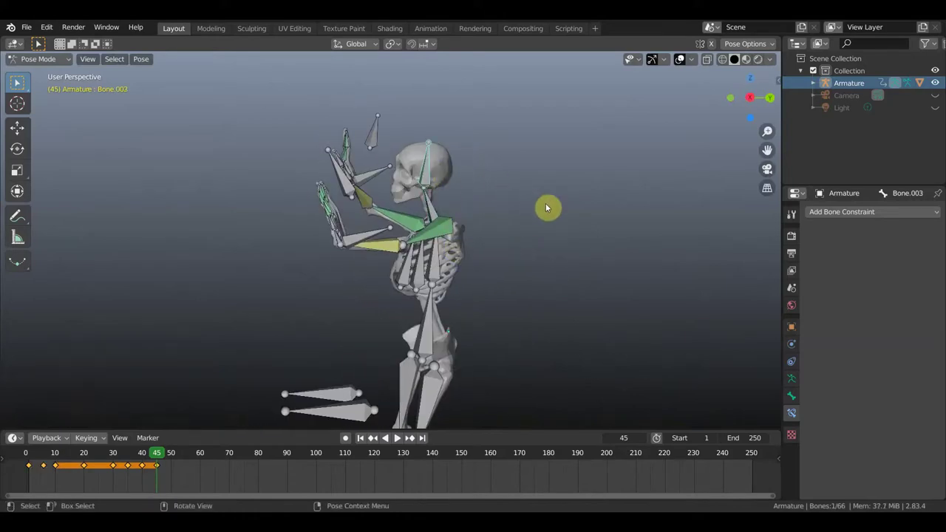
key(r)
click(568, 178)
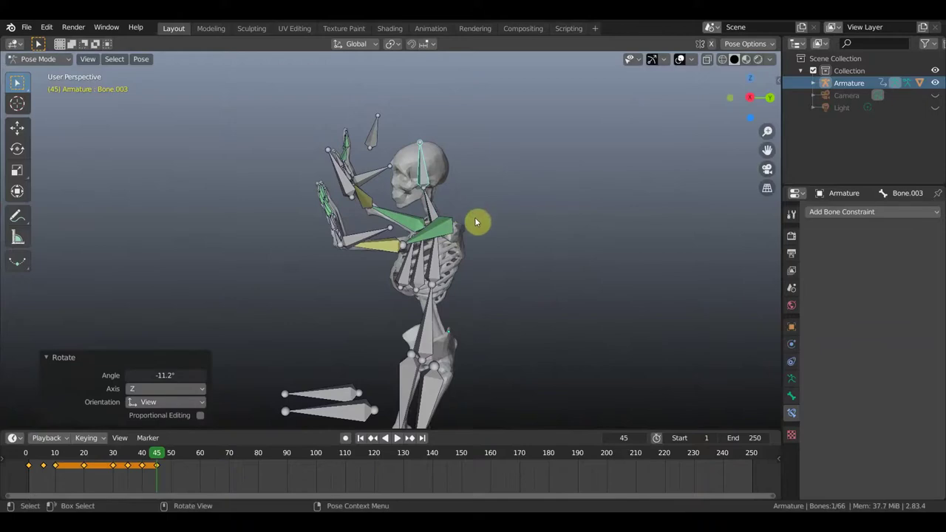
- Re-rotate Bone.002 to -21.9° and Bone.003 to 29° to tilt the head sideways
key(bracketleft)
key(r)
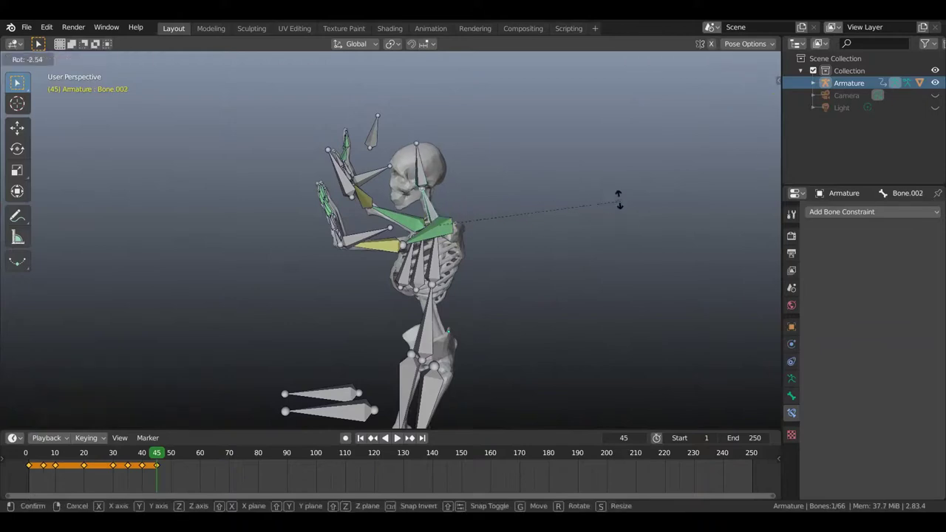
click(520, 188)
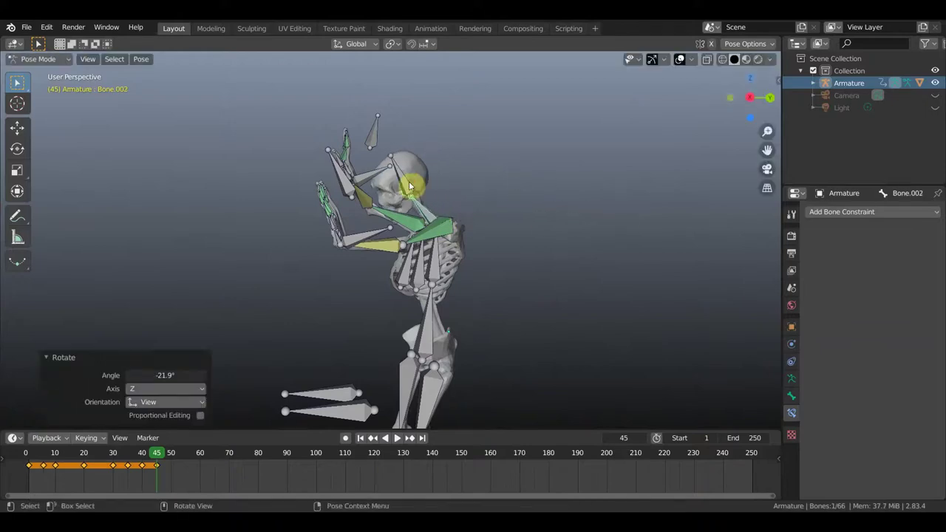
key(bracketright)
key(r)
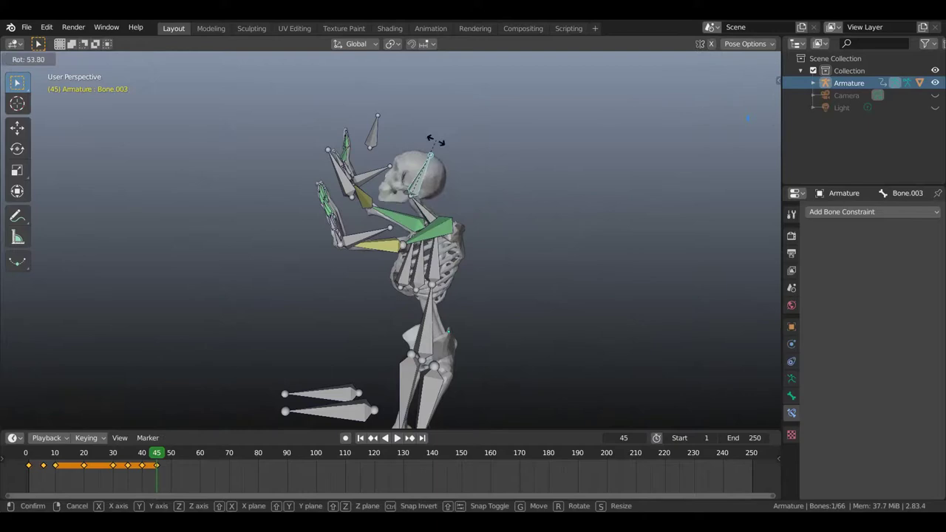
click(411, 139)
middle_drag(488, 200, 565, 191)
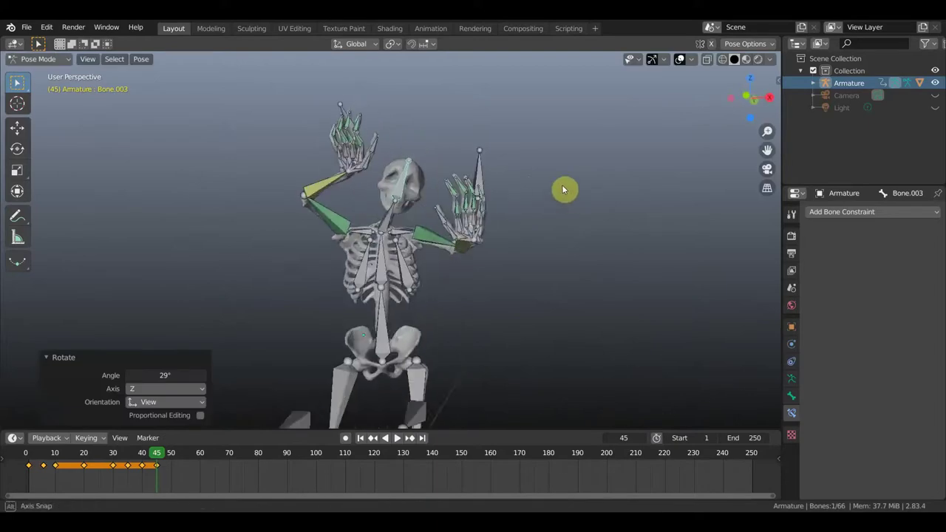
scroll(584, 198, down, 3)
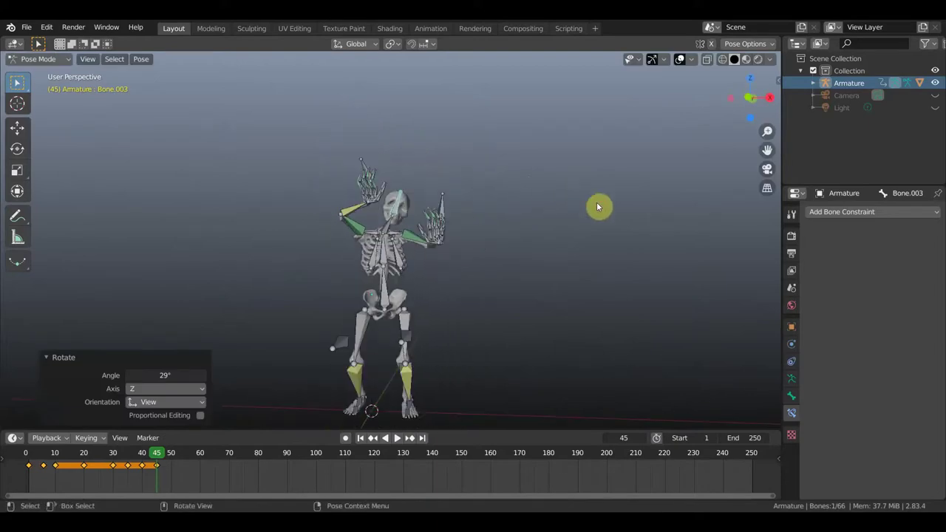
- Keyframe location and rotation for all bones at frame 45
key(a)
key(i)
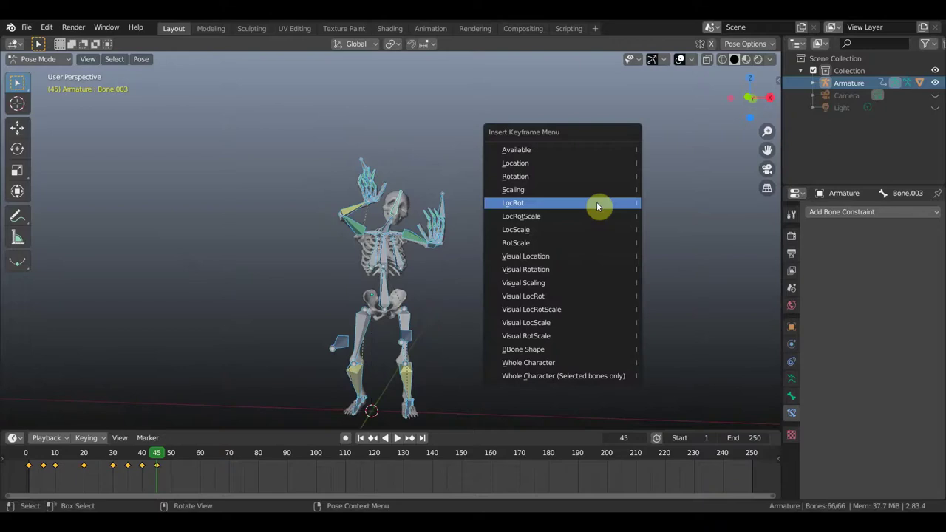
click(598, 203)
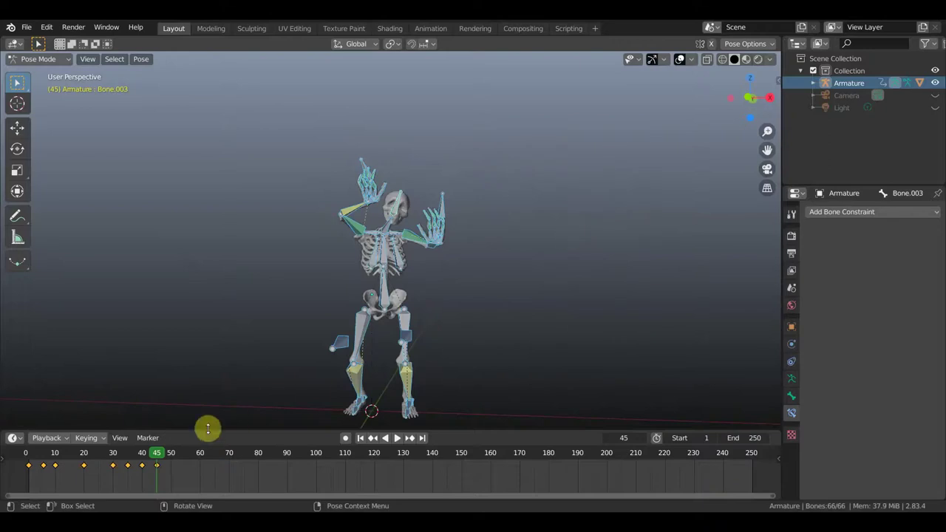
- Play back the animation and scrub the timeline to frame 50
click(147, 459)
key(space)
mouse_move(96, 459)
mouse_down()
mouse_move(21, 458)
mouse_move(163, 480)
mouse_up()
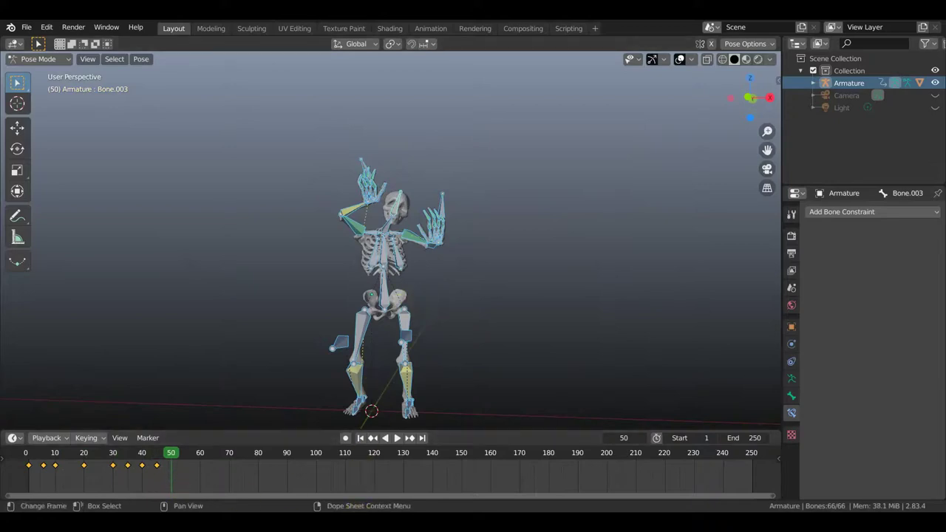
- Rotate hand bone Bone.065 by 141° to bend the raised hand, then select Bone.055
middle_drag(468, 322, 448, 369)
scroll(448, 296, up, 3)
scroll(429, 189, up, 2)
middle_drag(405, 170, 540, 146)
scroll(425, 110, down, 1)
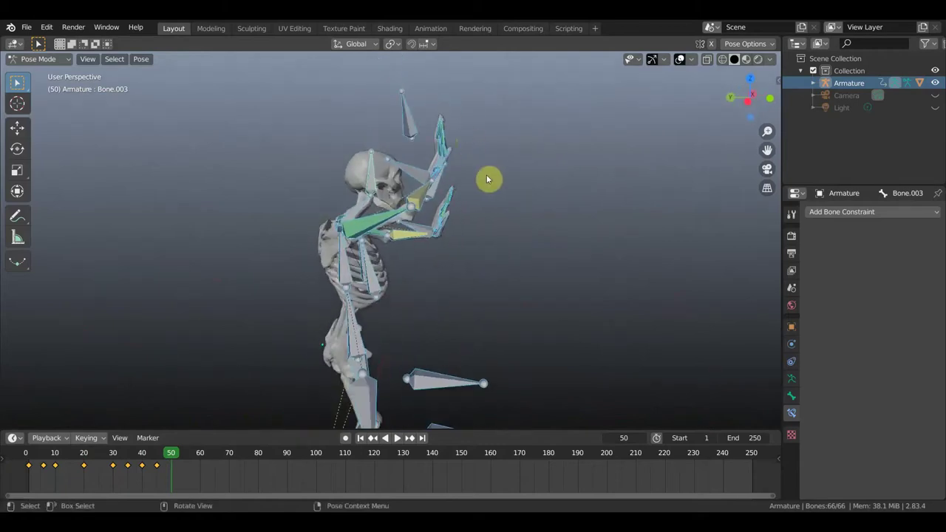
mouse_move(494, 177)
shift+middle_down()
mouse_move(486, 215)
mouse_move(492, 204)
shift+middle_up()
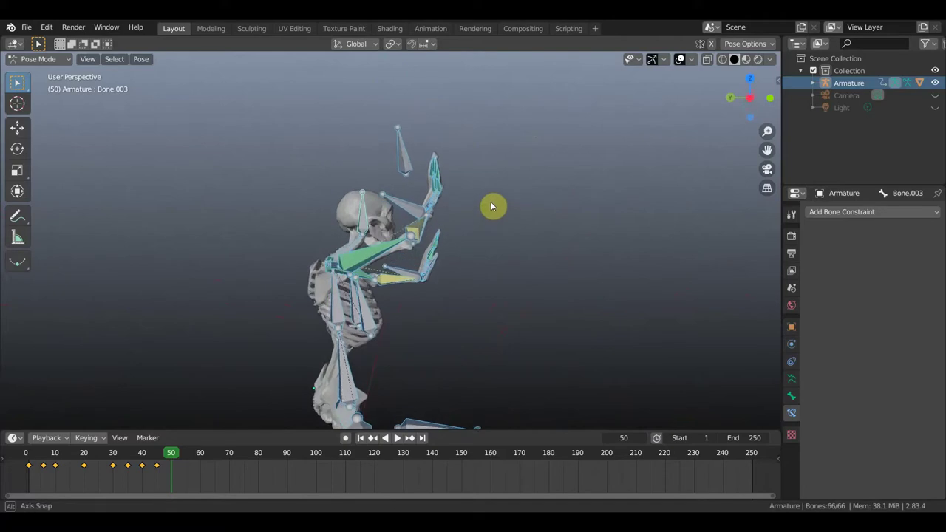
click(411, 177)
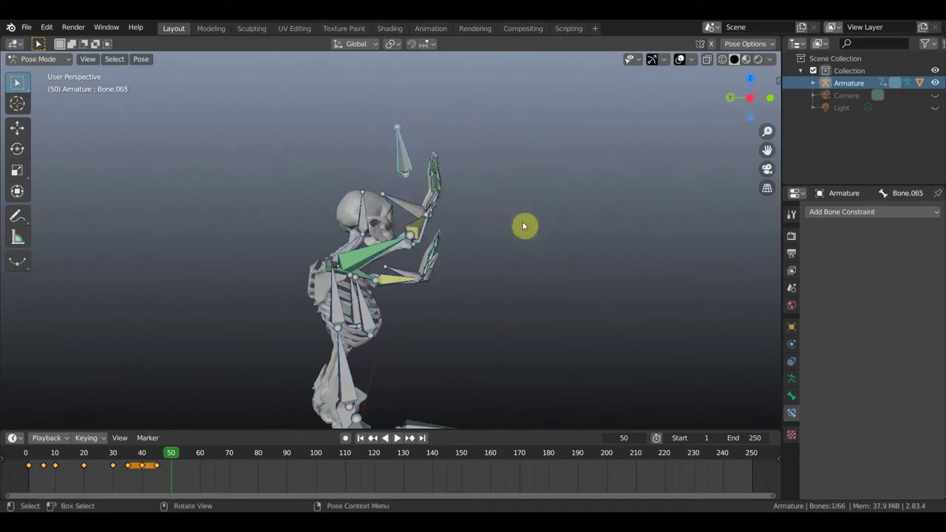
key(r)
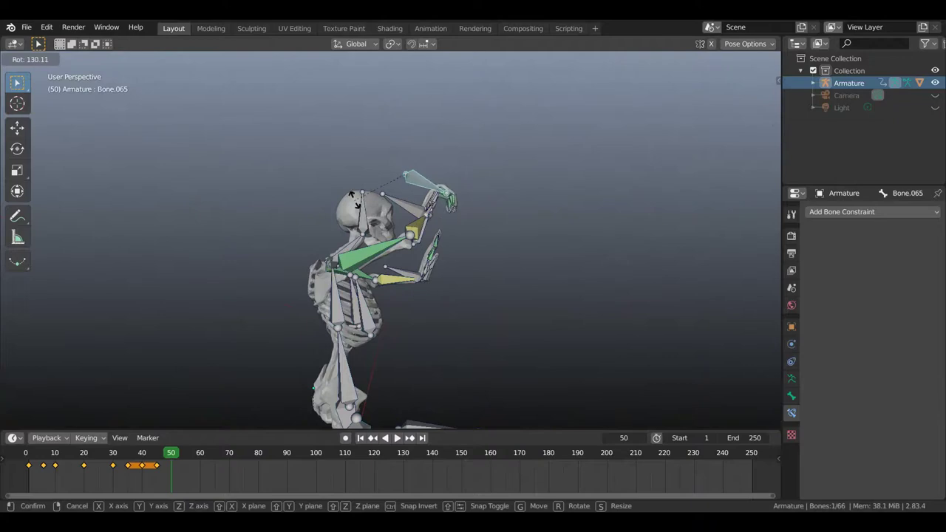
click(392, 189)
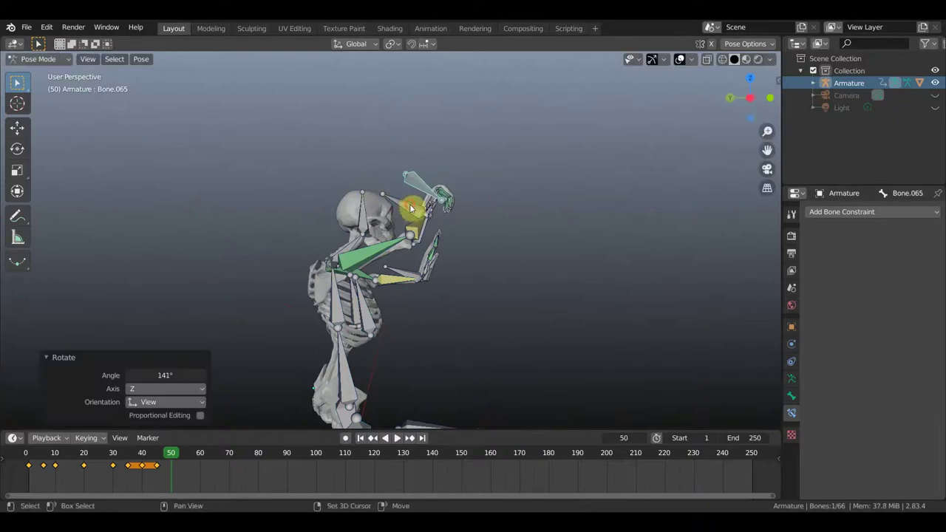
shift+click(461, 238)
mouse_move(460, 239)
middle_down()
mouse_move(524, 277)
mouse_move(569, 270)
middle_up()
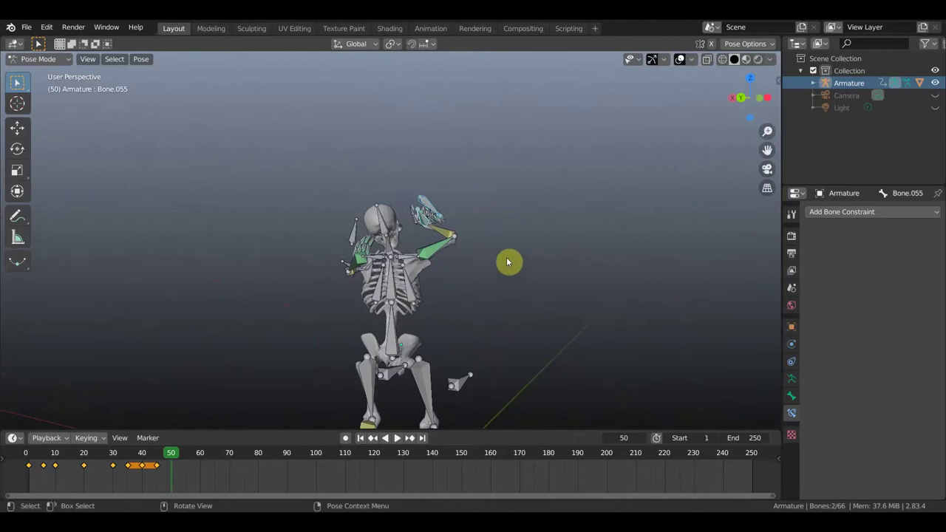
- Move the selected arm bones and rotate Bone.002 by -34.1°
key(g)
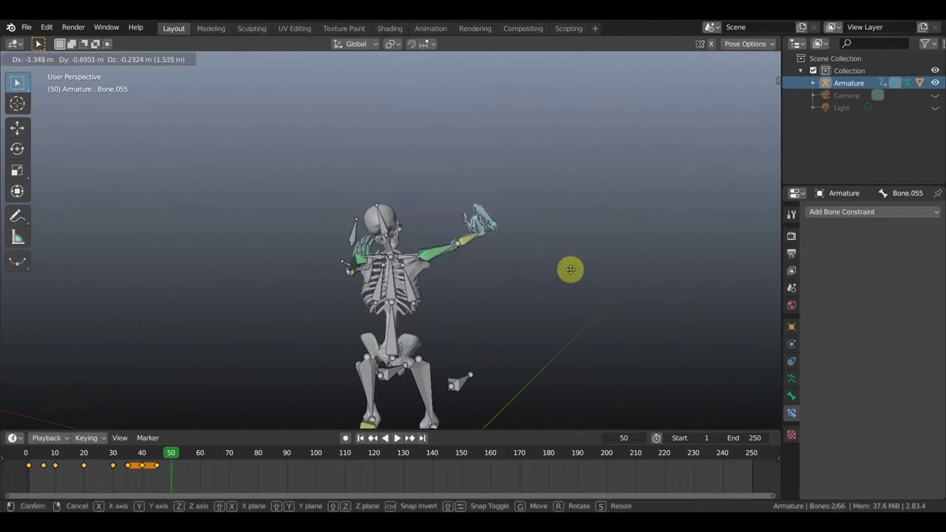
click(561, 266)
mouse_move(562, 264)
middle_down()
mouse_move(375, 271)
mouse_move(380, 252)
middle_up()
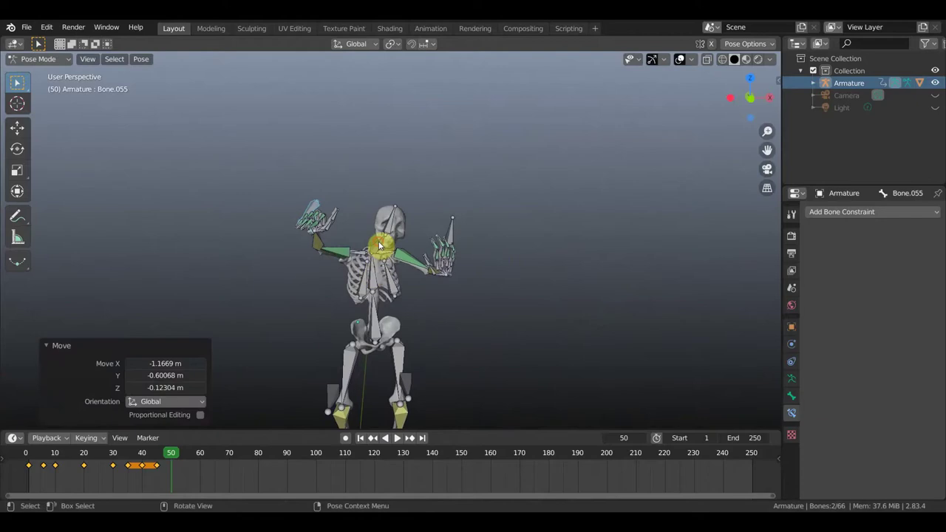
click(481, 262)
key(alt+r)
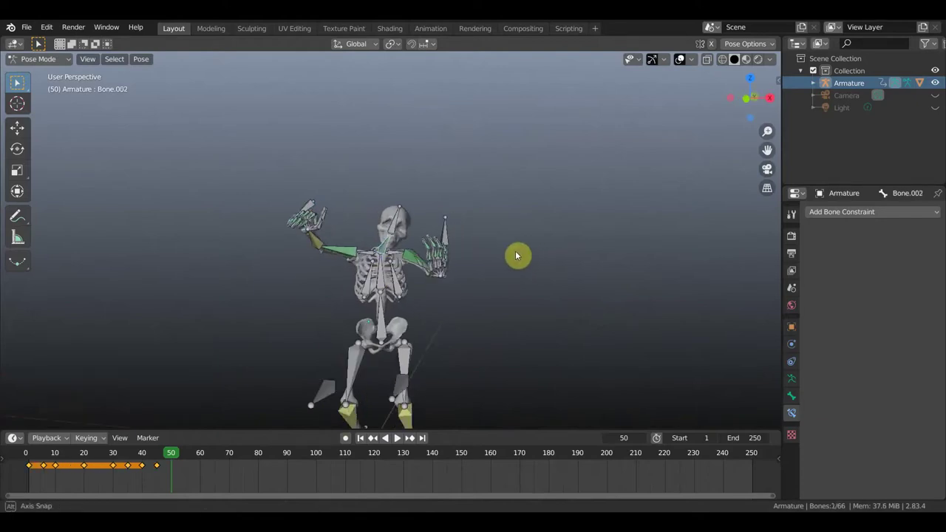
key(r)
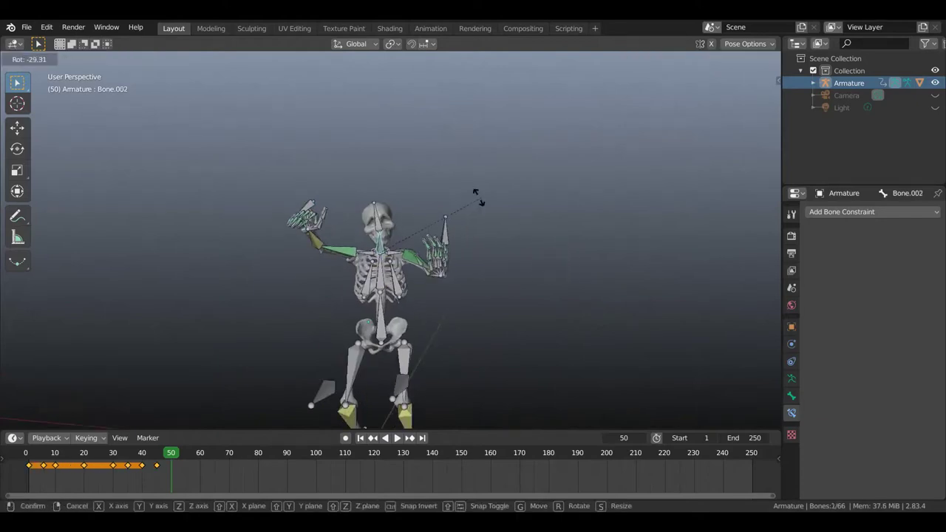
click(470, 194)
mouse_move(473, 208)
middle_down()
mouse_move(407, 214)
mouse_move(459, 165)
mouse_move(407, 188)
middle_up()
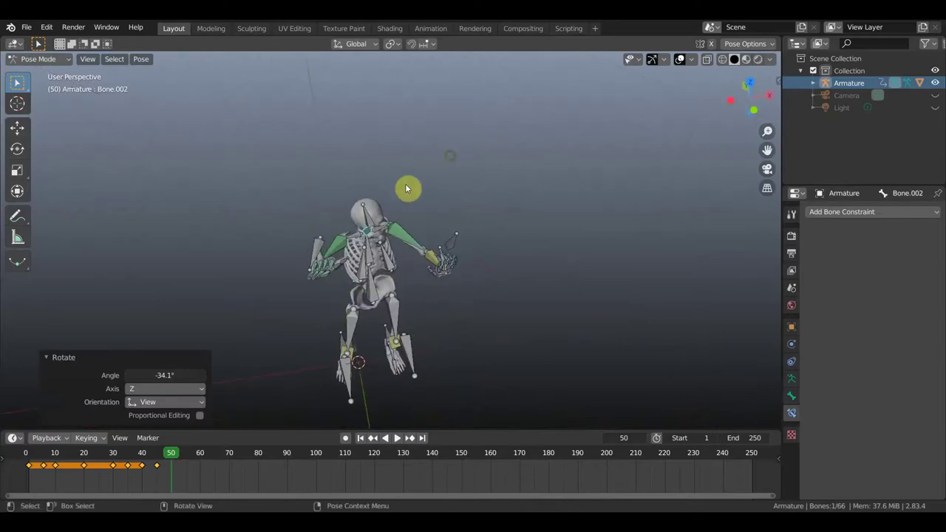
- Rotate Bone.003 and give the torso bone a small -6.32° rotation
click(430, 221)
middle_drag(433, 236, 416, 277)
key(r)
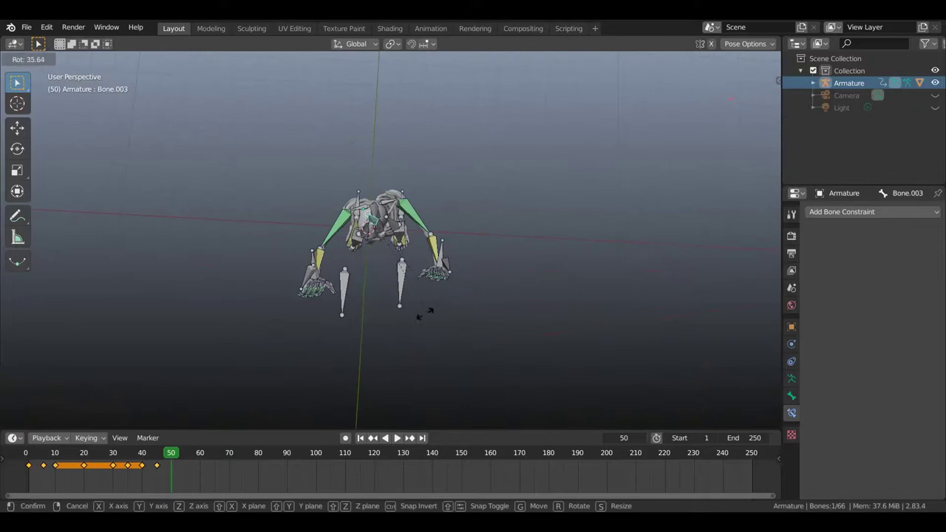
click(396, 330)
middle_drag(468, 264, 379, 139)
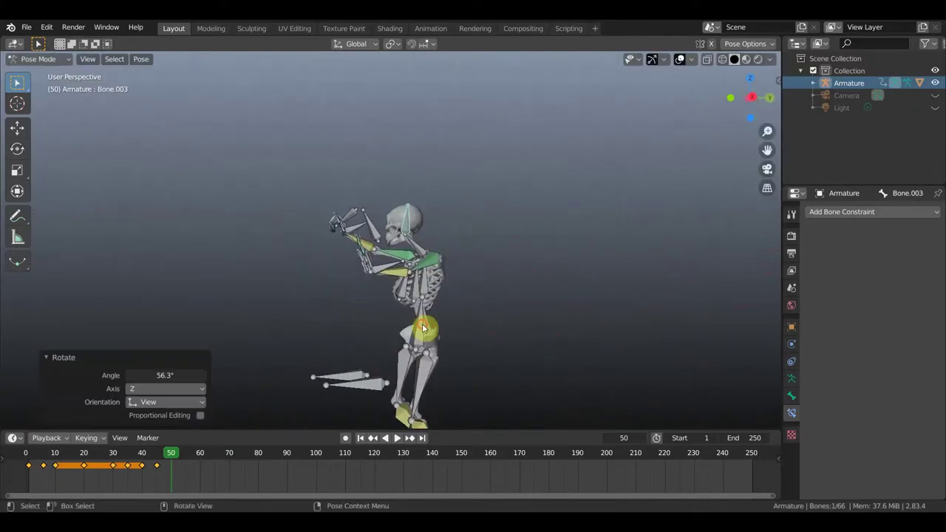
key(ctrl+z)
key(r)
click(531, 326)
middle_drag(531, 327, 616, 326)
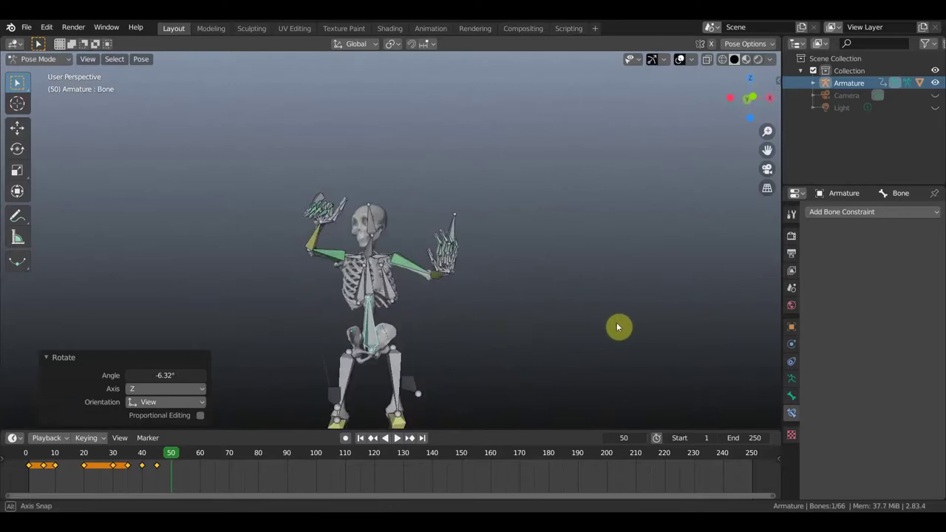
mouse_move(449, 302)
middle_down()
mouse_move(566, 299)
mouse_move(546, 297)
middle_up()
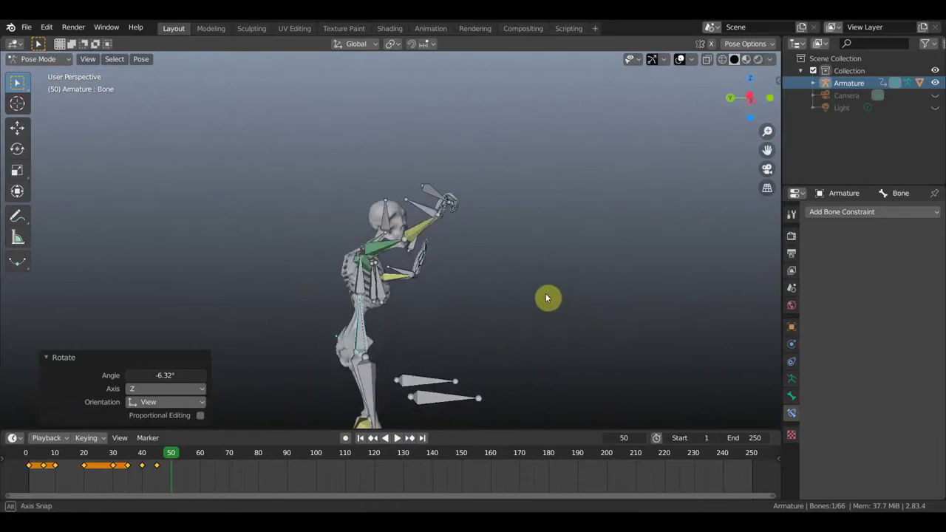
- Move arm bone Bone.055 and hand bone Bone.065 to reposition the raised hand
click(438, 191)
click(447, 212)
key(g)
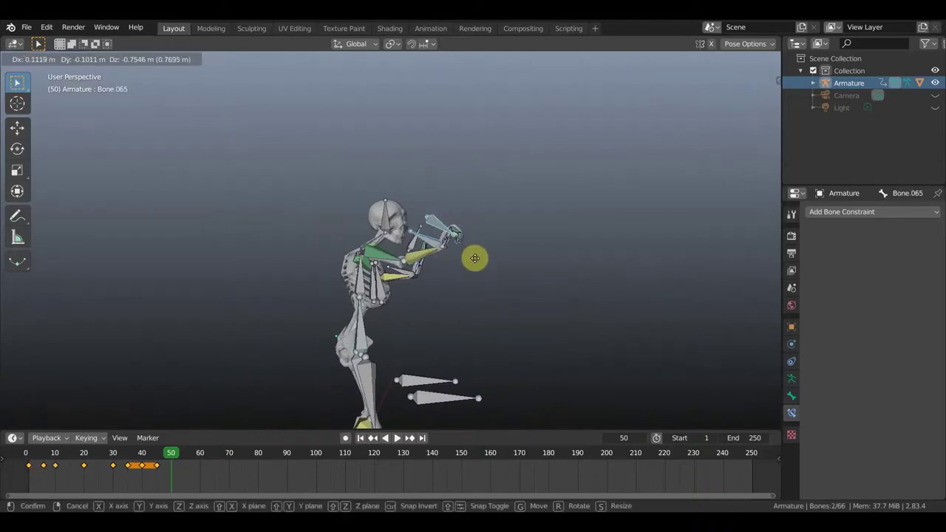
click(488, 264)
middle_drag(492, 264, 398, 271)
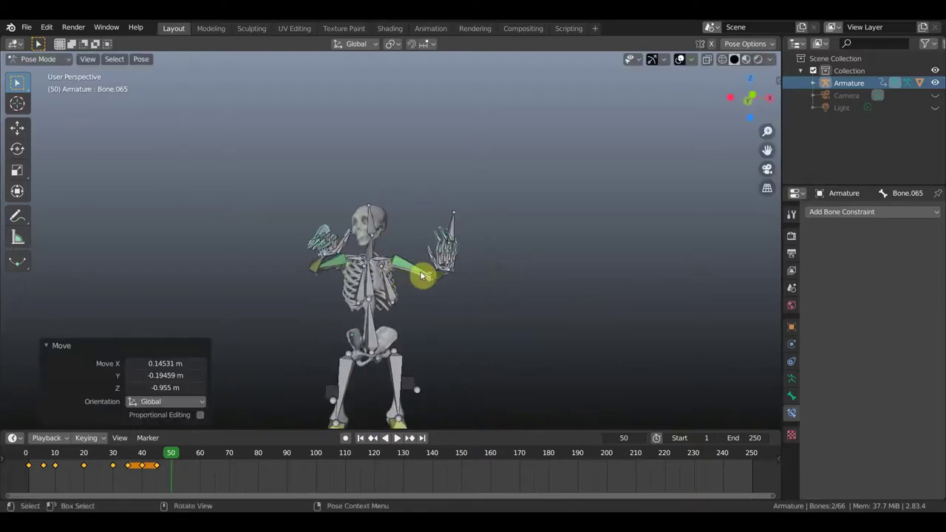
- Keyframe location and rotation for every bone at frame 50 and resume playback
key(a)
key(i)
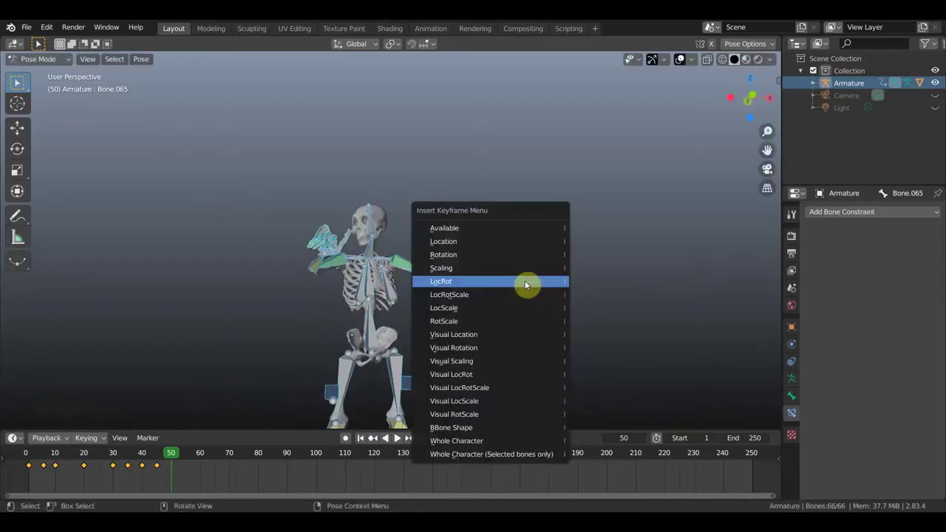
click(526, 283)
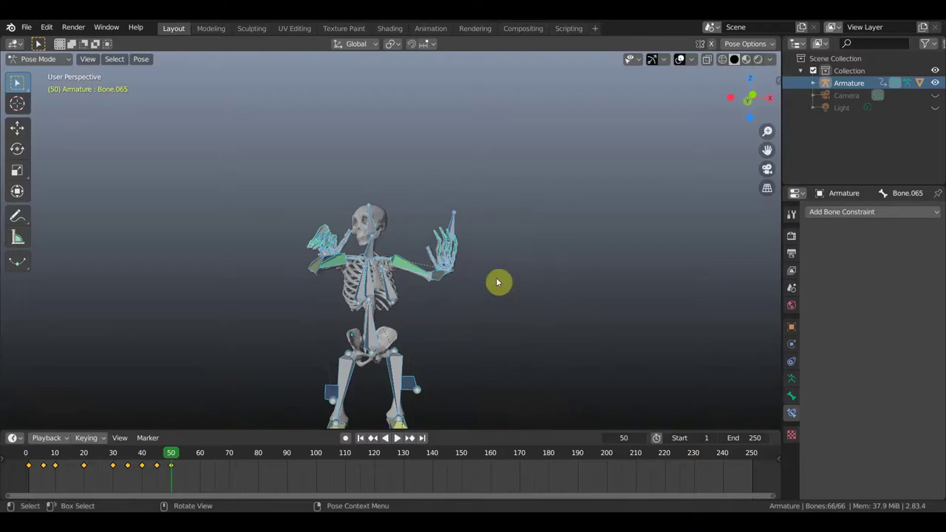
middle_drag(371, 252, 478, 288)
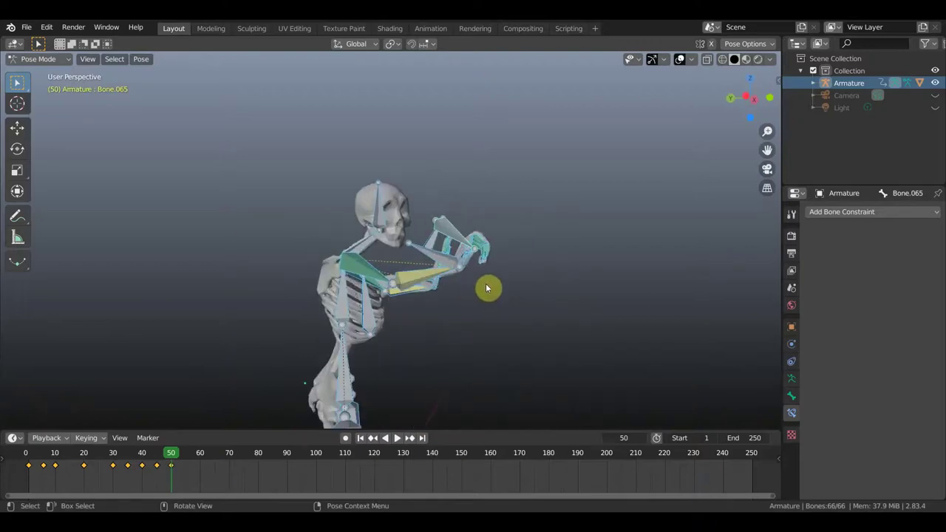
key(space)
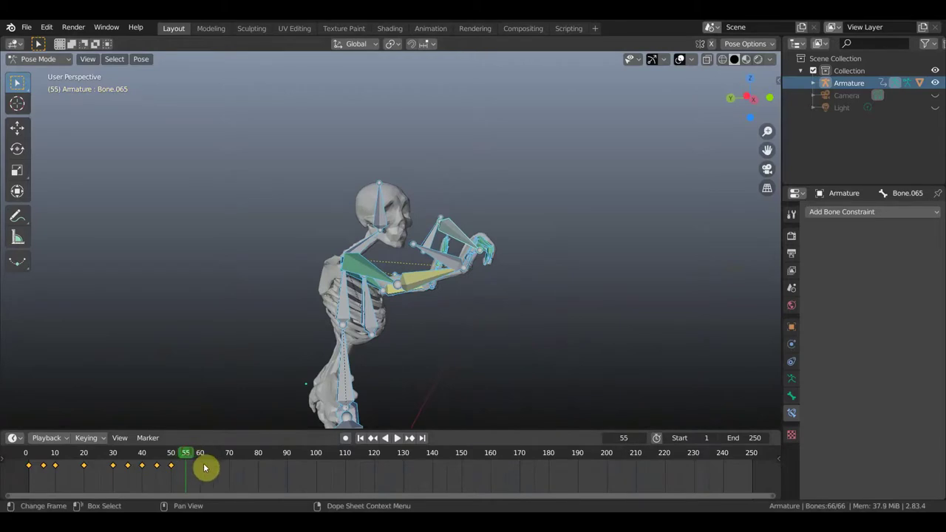
- Rotate hand bone Bone.065 by -144° and then by 19.9°
click(497, 246)
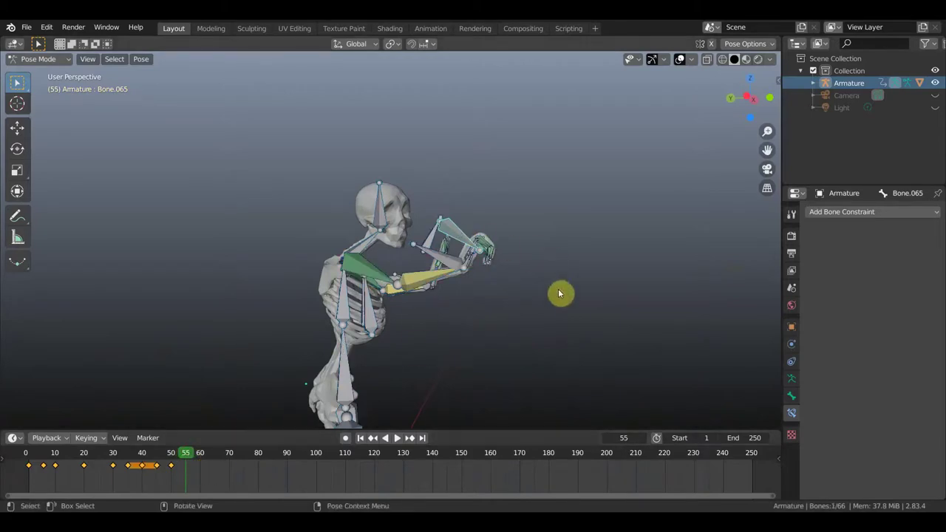
key(r)
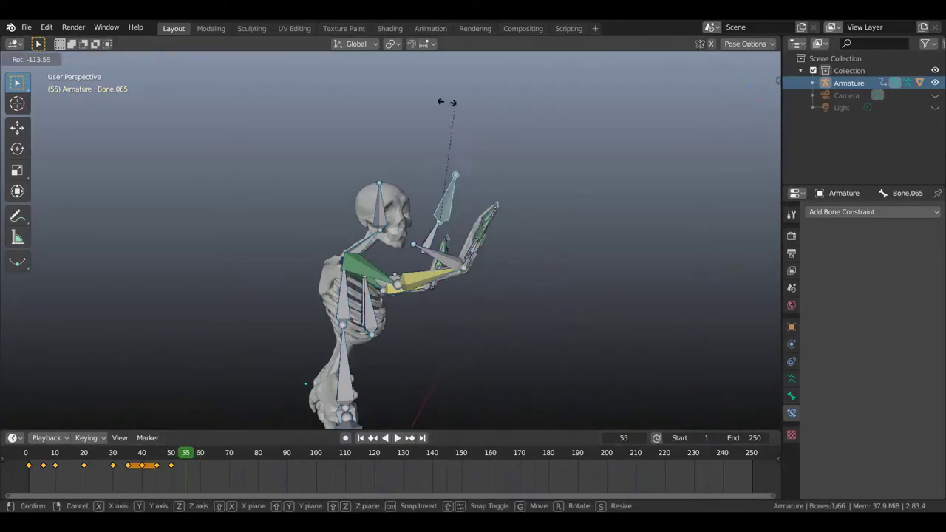
click(427, 126)
middle_drag(490, 211, 433, 211)
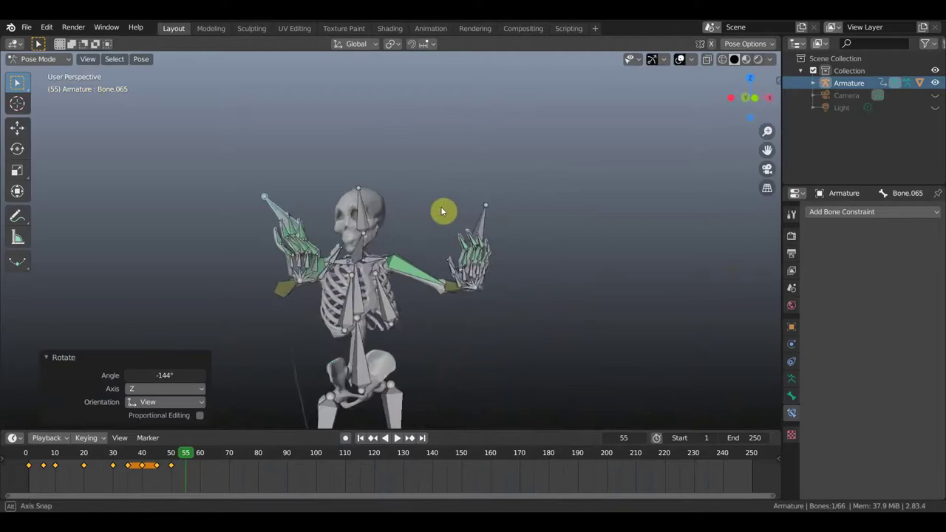
middle_drag(490, 257, 482, 263)
key(r)
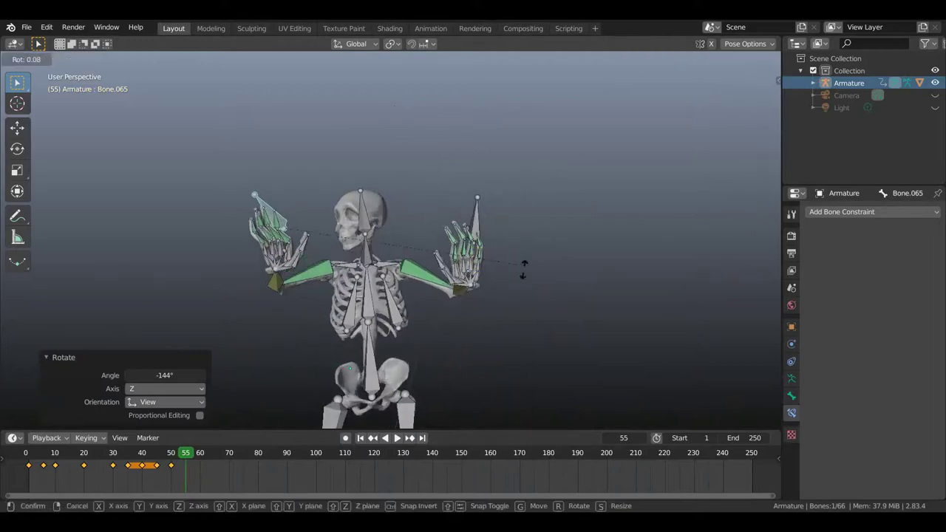
click(480, 333)
- Rotate arm IK bone Bone.035 by -3.26°, then select finger bone Bone.052
mouse_move(419, 325)
middle_down()
mouse_move(595, 325)
mouse_move(491, 294)
middle_up()
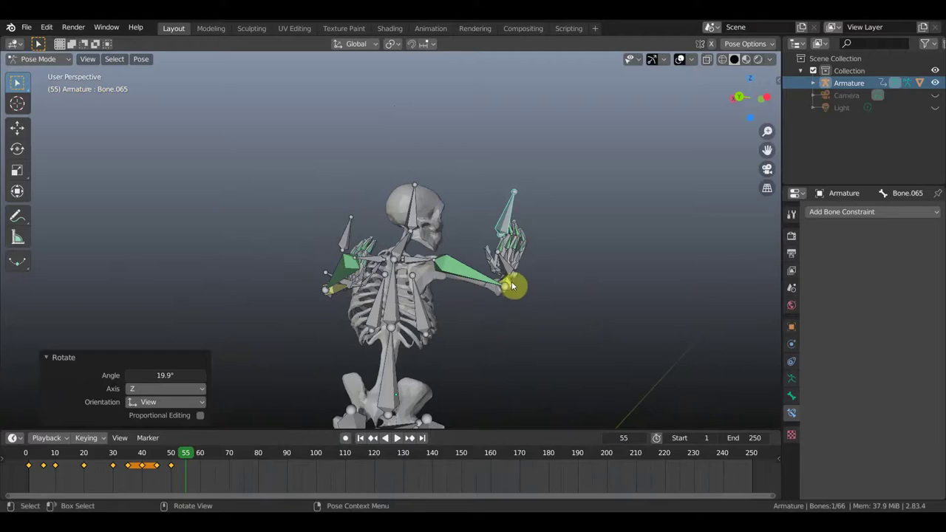
click(529, 295)
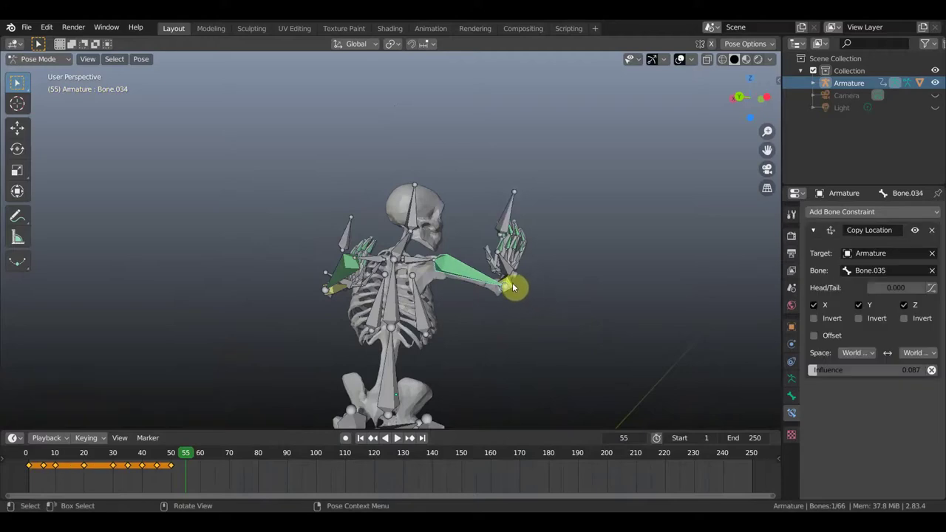
click(530, 293)
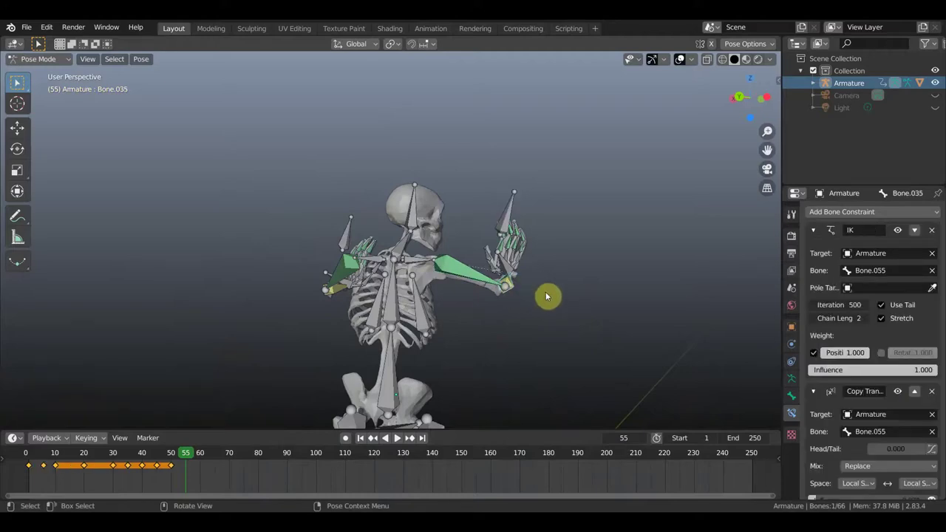
key(r)
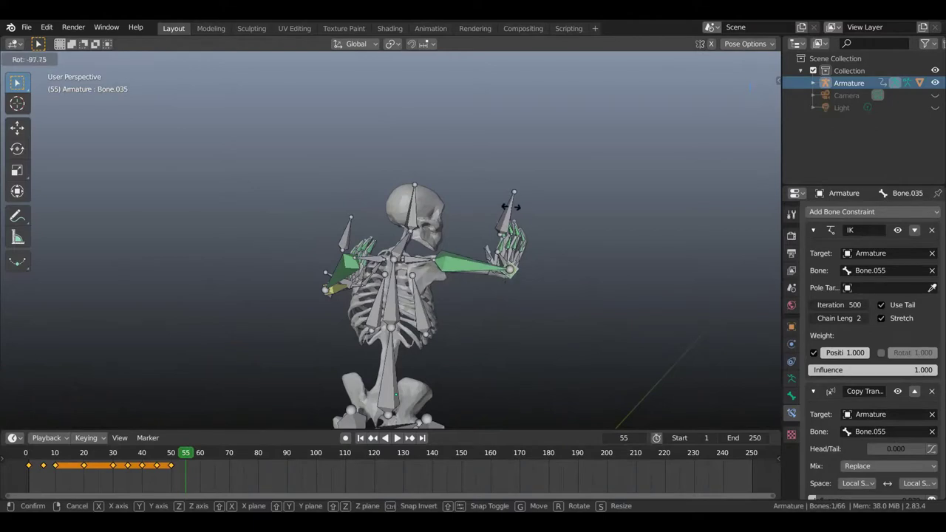
click(521, 294)
middle_drag(522, 292, 351, 298)
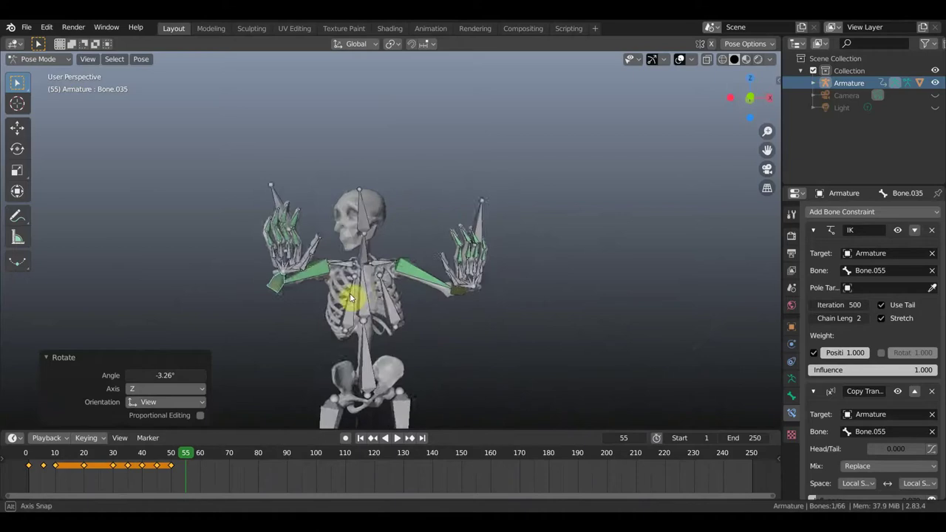
scroll(375, 295, up, 2)
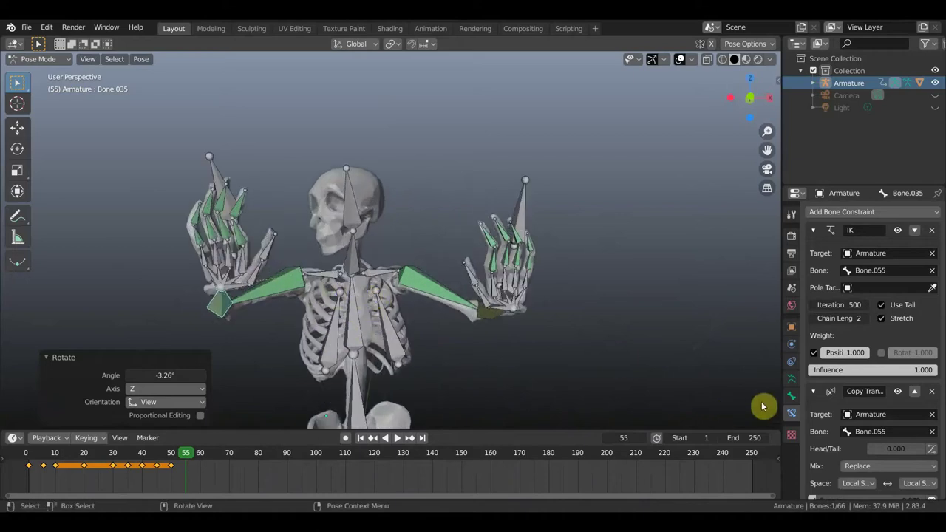
click(240, 214)
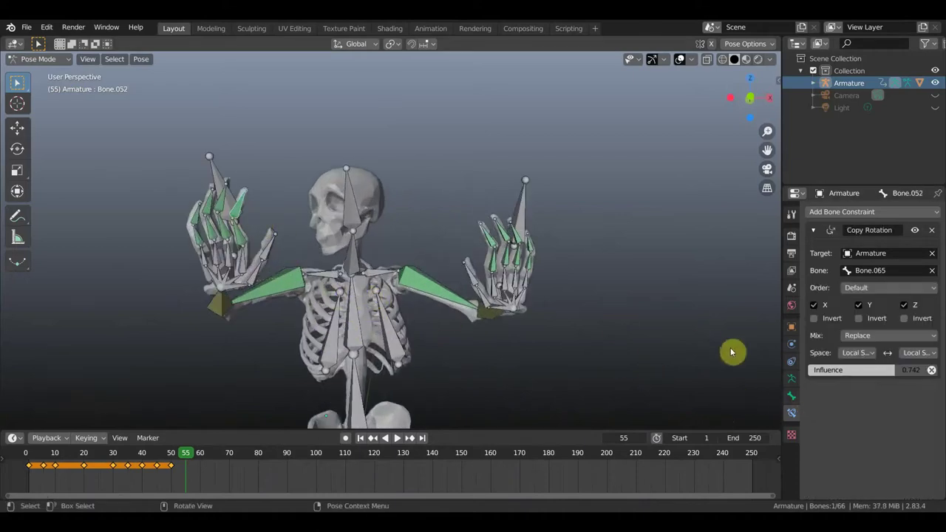
- Switch Bone.052's Copy Rotation order to ZXY Euler, then back to XYZ Euler
click(893, 289)
click(873, 318)
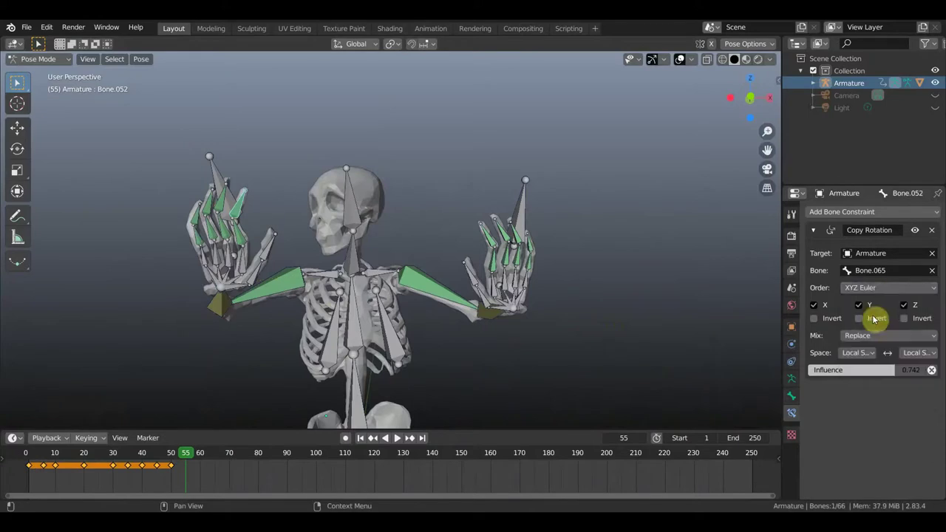
click(889, 293)
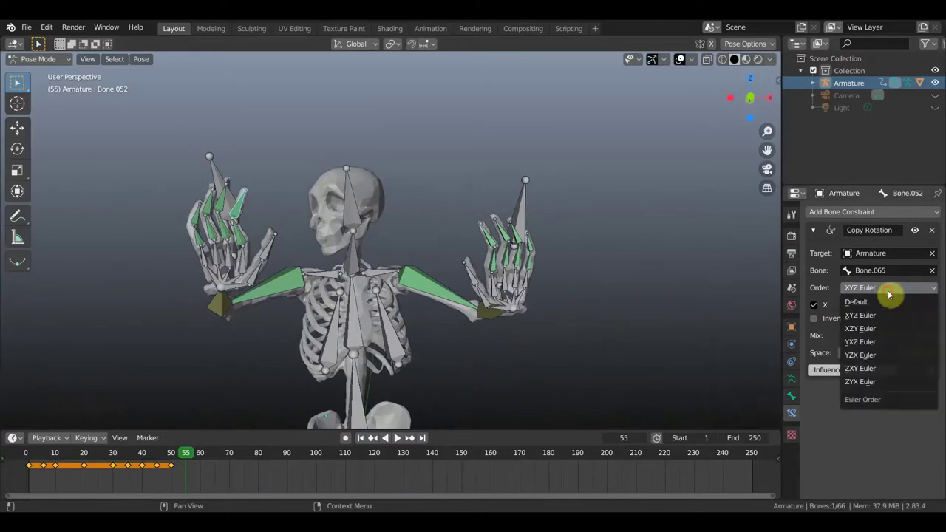
click(874, 369)
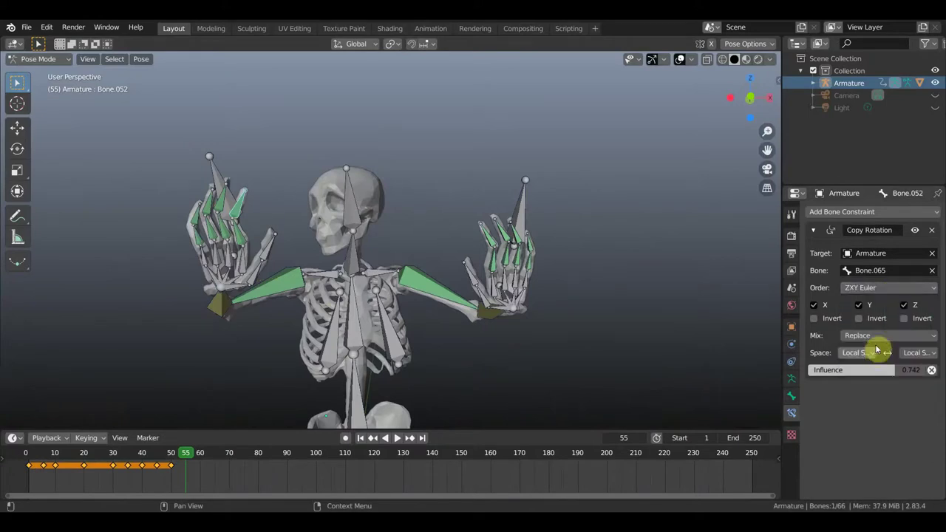
click(888, 291)
click(871, 316)
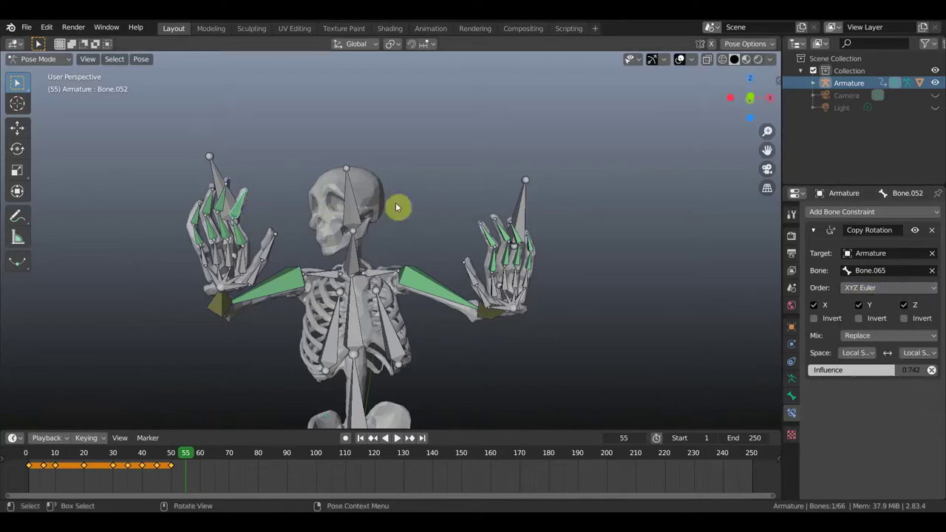
- Rotate the selected hand bones by -62.3° and show the toolbar
key(r)
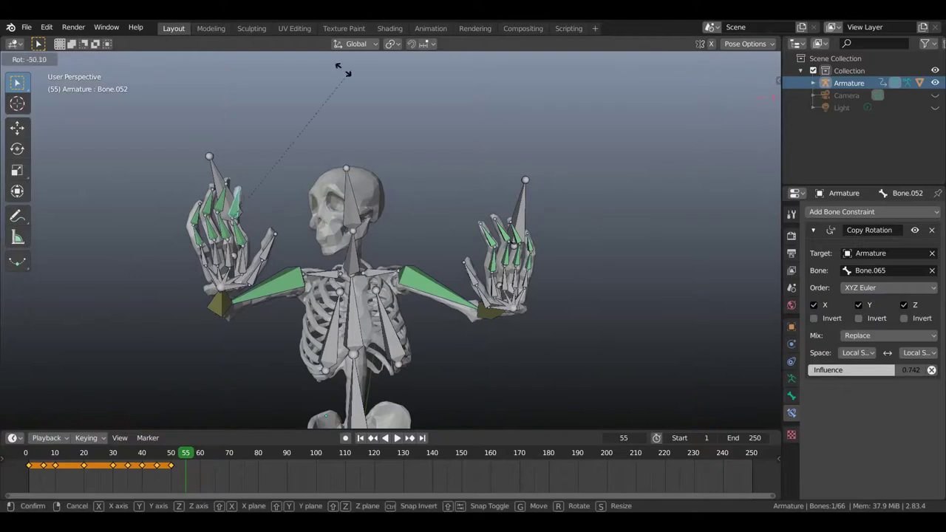
click(305, 75)
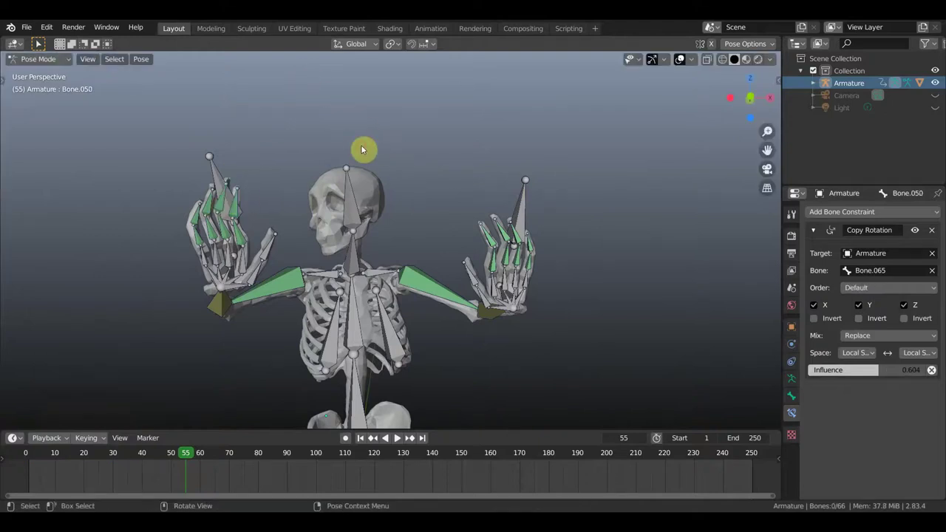
key(t)
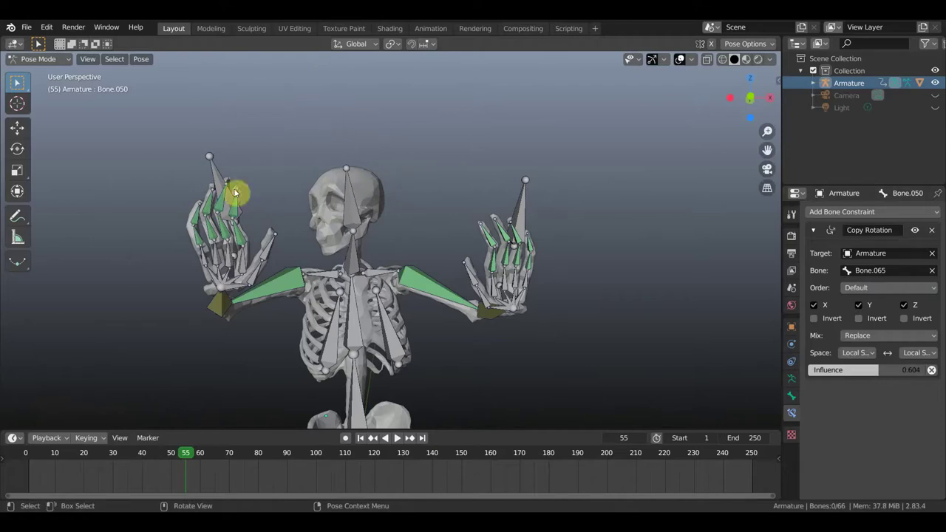
- Curl left-hand finger bones Bone.050 (-44.2°), Bone.048 and Bone.046 (-46.5°)
click(293, 203)
key(r)
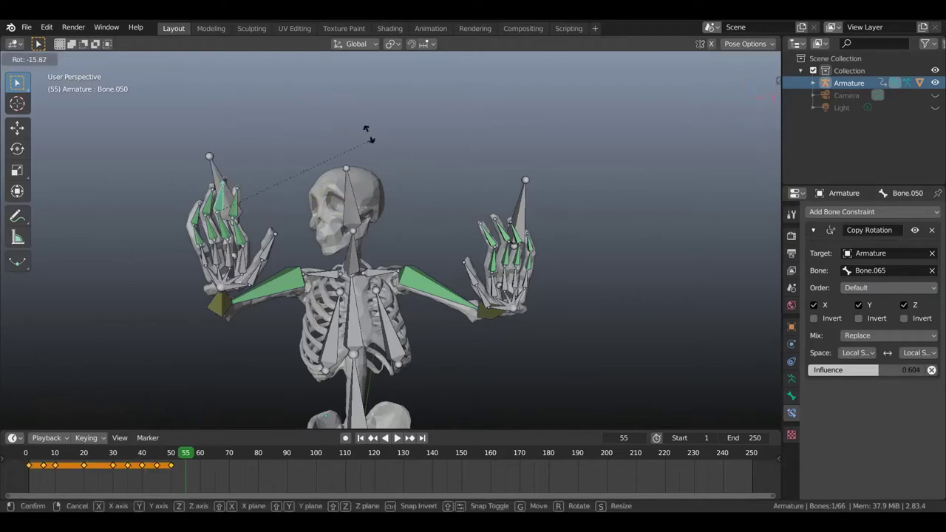
click(217, 196)
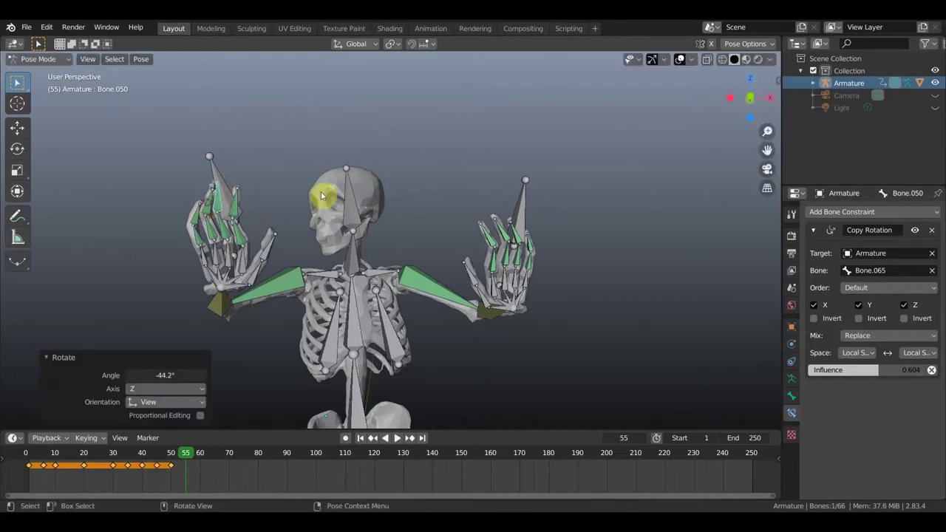
click(344, 158)
key(r)
click(252, 98)
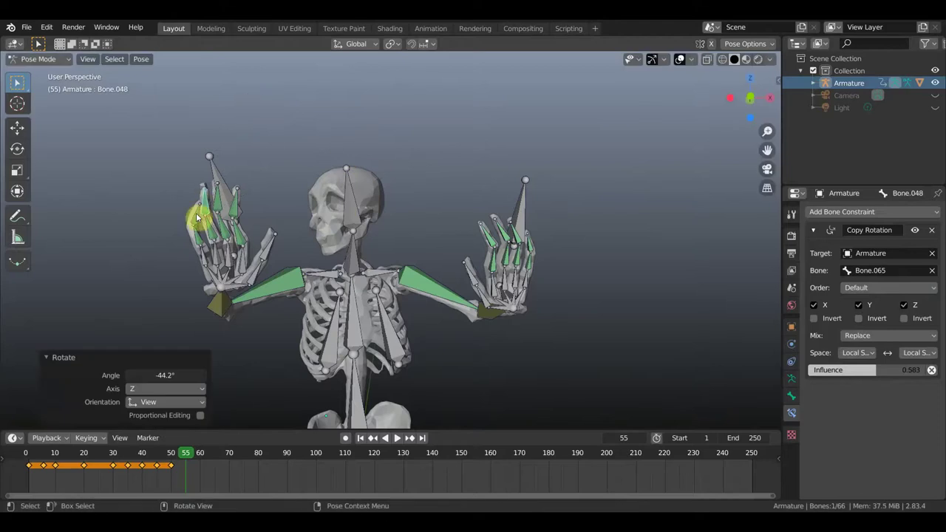
click(327, 173)
key(r)
click(268, 122)
middle_drag(275, 158, 302, 171)
scroll(526, 198, up, 3)
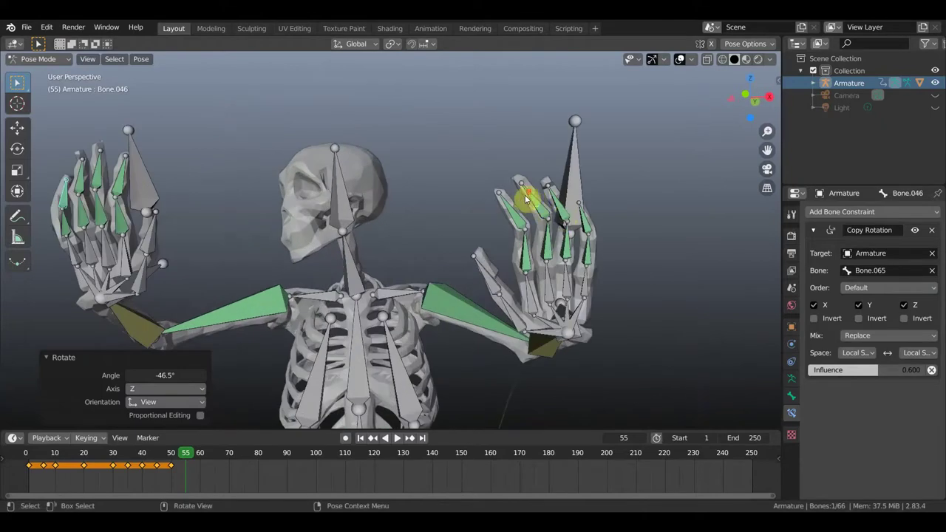
- Curl the other hand's fingers: Bone.021 64.6°, Bone.023 51.4°, Bone.019 53.6°, Bone.017 30°
click(561, 218)
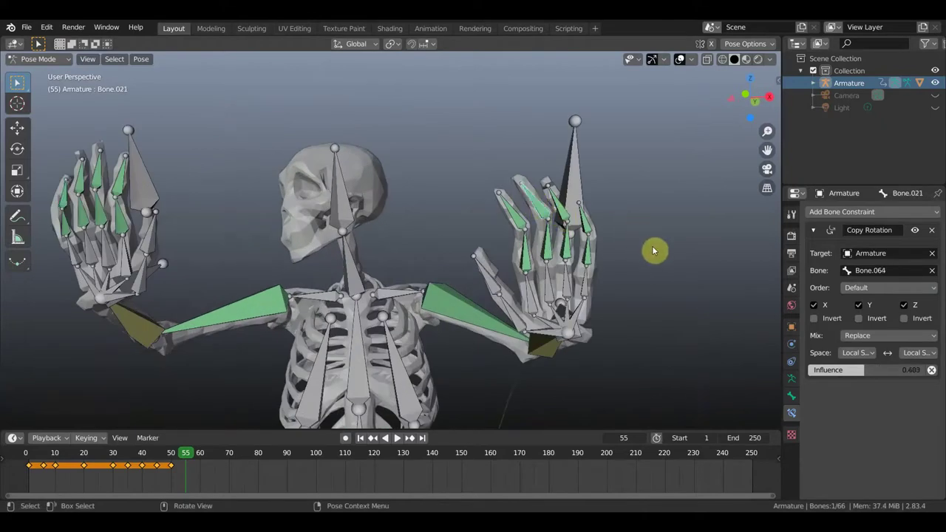
key(r)
click(568, 325)
click(526, 232)
key(r)
click(563, 297)
click(583, 238)
key(r)
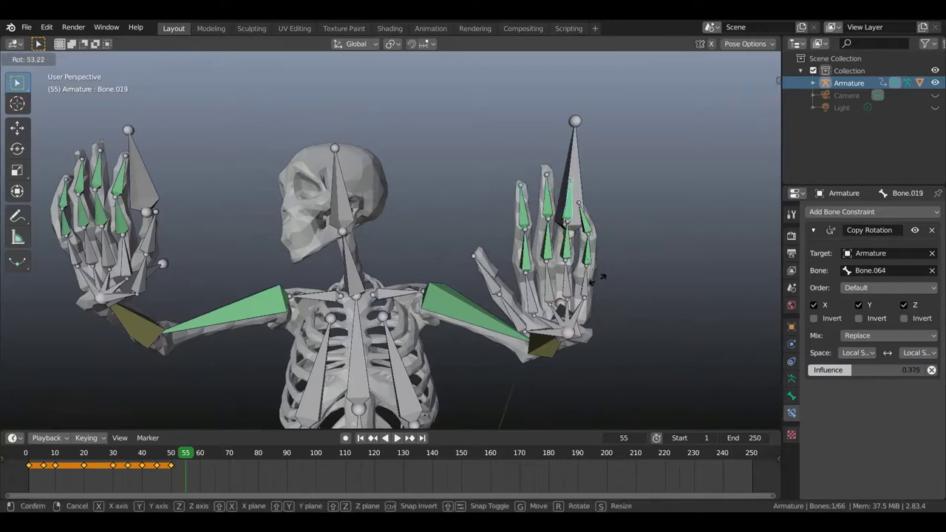
click(589, 233)
click(605, 233)
key(r)
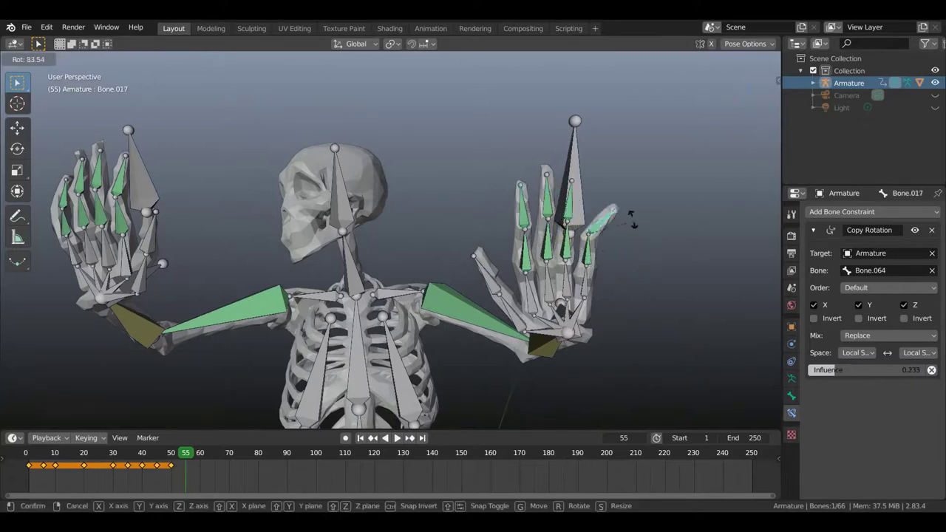
click(602, 204)
middle_drag(625, 258, 546, 264)
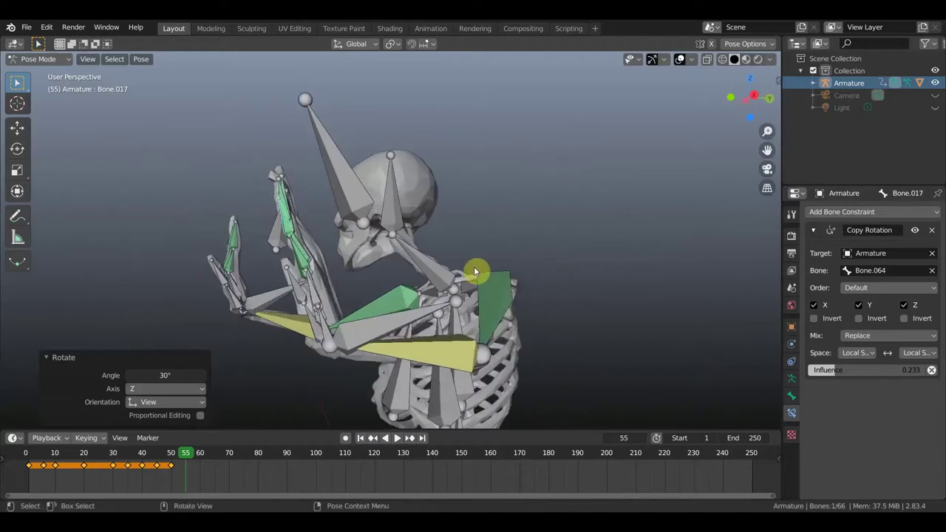
- Rotate finger driver bone Bone.064 by -97.9°
click(353, 187)
key(r)
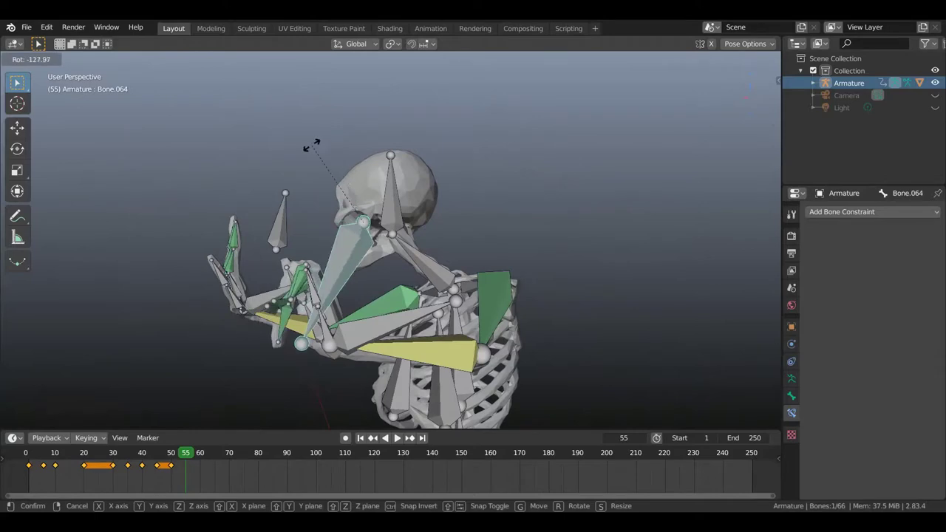
click(360, 138)
mouse_move(360, 137)
middle_down()
mouse_move(433, 209)
mouse_move(476, 203)
mouse_move(370, 202)
mouse_move(437, 214)
middle_up()
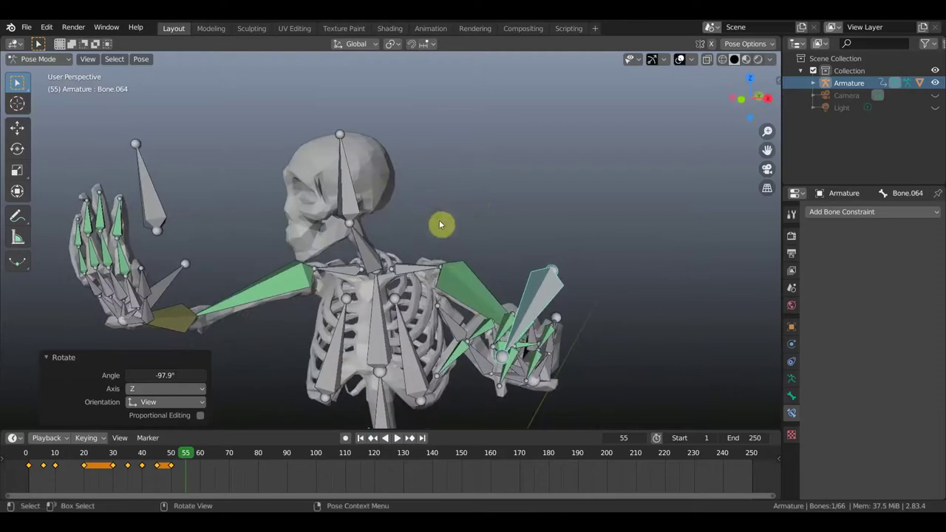
mouse_move(454, 258)
middle_down()
mouse_move(554, 271)
mouse_move(524, 274)
mouse_move(552, 315)
middle_up()
- Bend finger bone Bone.021 further with a 127° rotation
click(568, 325)
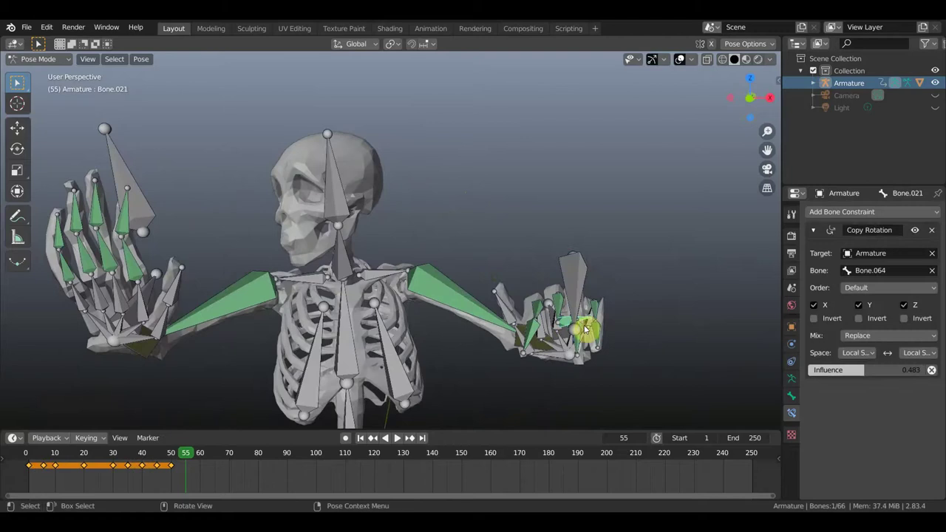
mouse_move(604, 281)
middle_down()
mouse_move(603, 266)
mouse_move(596, 277)
mouse_move(625, 283)
middle_up()
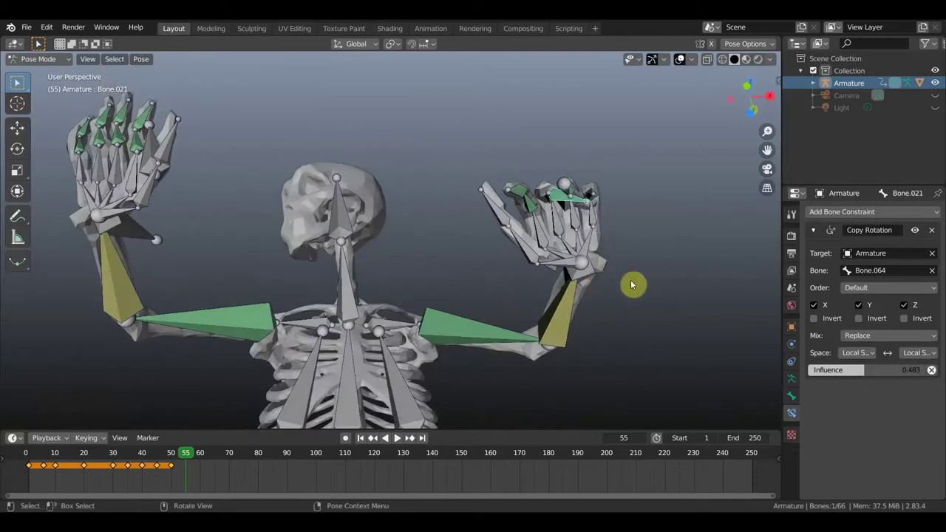
key(r)
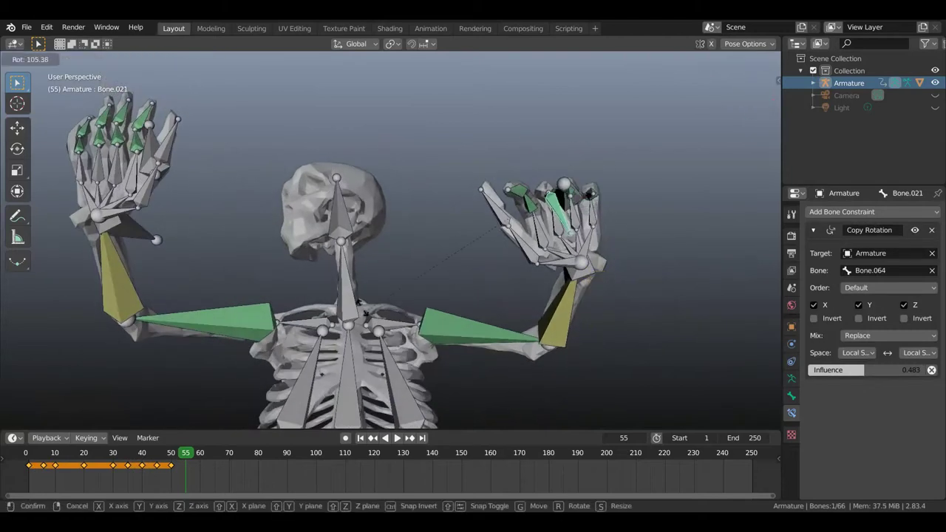
click(262, 266)
mouse_move(475, 269)
middle_down()
mouse_move(566, 310)
mouse_move(555, 328)
mouse_move(553, 306)
mouse_move(566, 306)
mouse_move(492, 308)
mouse_move(499, 313)
mouse_move(573, 314)
middle_up()
- Raise the finger's Copy Rotation influence to 0.758
drag(830, 377, 886, 373)
mouse_move(626, 363)
middle_down()
mouse_move(570, 353)
mouse_move(598, 356)
mouse_move(580, 350)
middle_up()
middle_drag(587, 312, 584, 330)
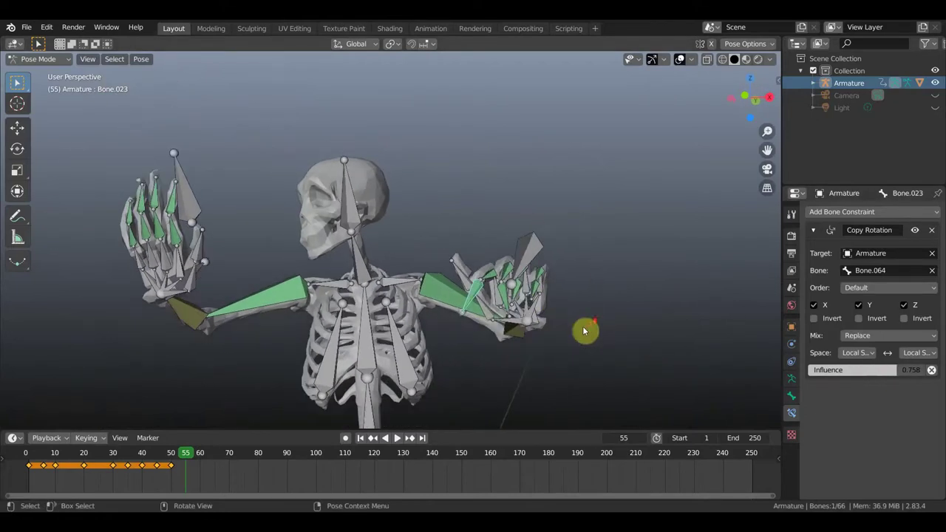
middle_drag(482, 306, 517, 321)
- Rotate finger bone Bone.023 by -243° to curl the finger further
key(r)
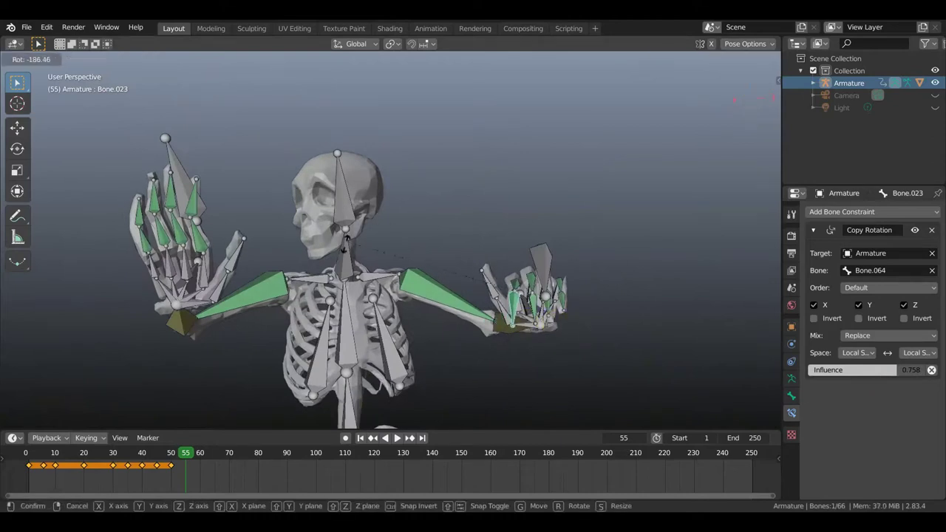
click(408, 42)
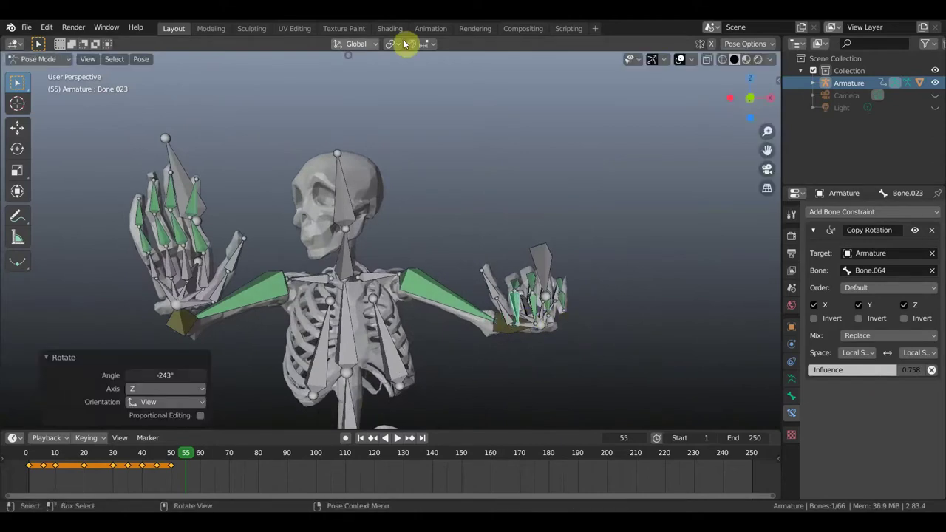
middle_drag(707, 327, 544, 314)
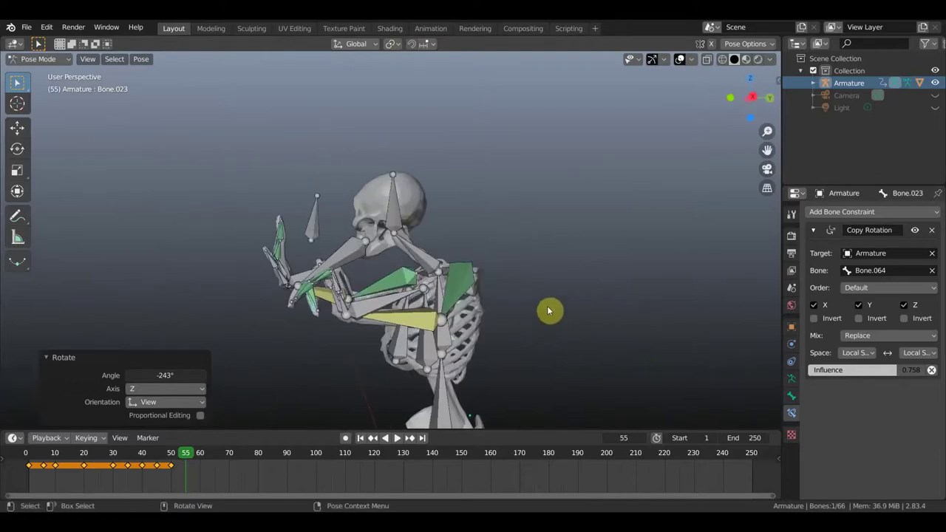
mouse_move(572, 302)
middle_down()
mouse_move(560, 298)
mouse_move(637, 296)
mouse_move(507, 323)
mouse_move(519, 328)
mouse_move(414, 300)
middle_up()
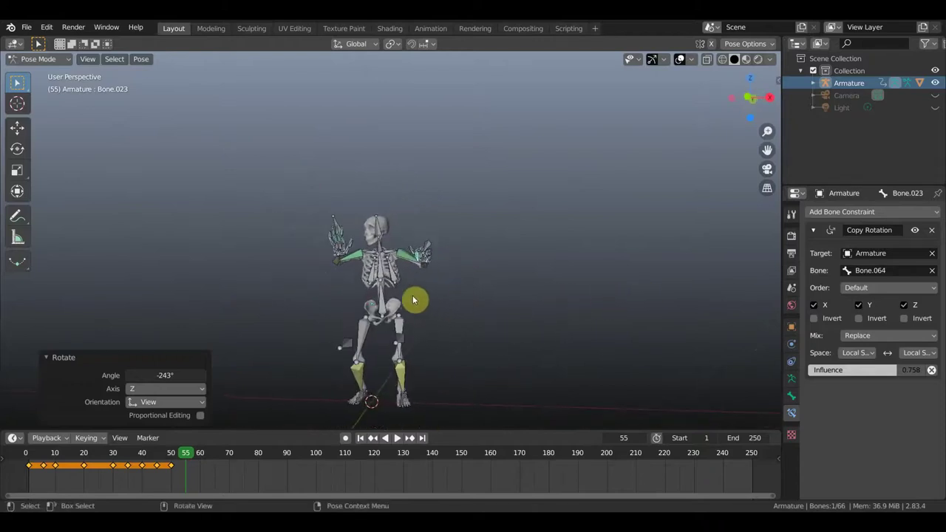
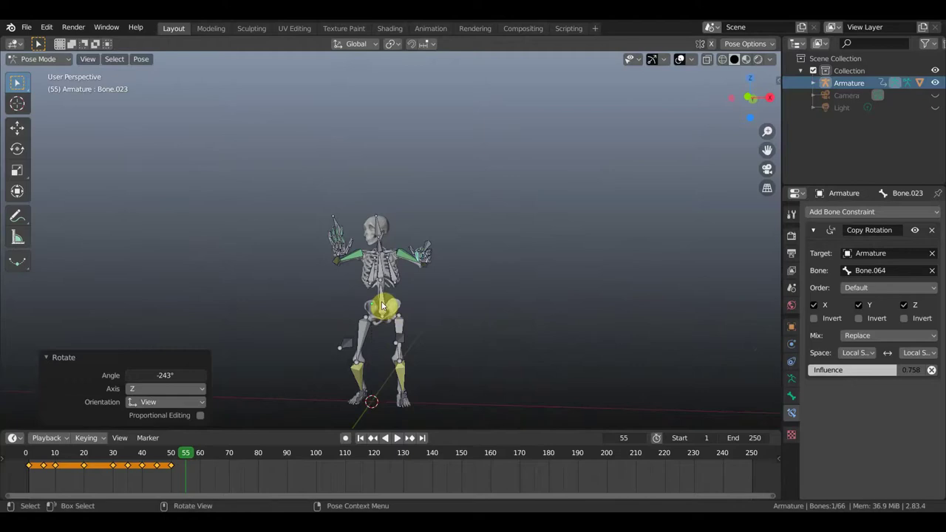
- Select all bones and key their location and rotation (LocRot) at frame 55
mouse_move(382, 305)
middle_down()
mouse_move(397, 291)
mouse_move(467, 313)
mouse_move(483, 293)
mouse_move(490, 240)
middle_up()
scroll(489, 245, up, 1)
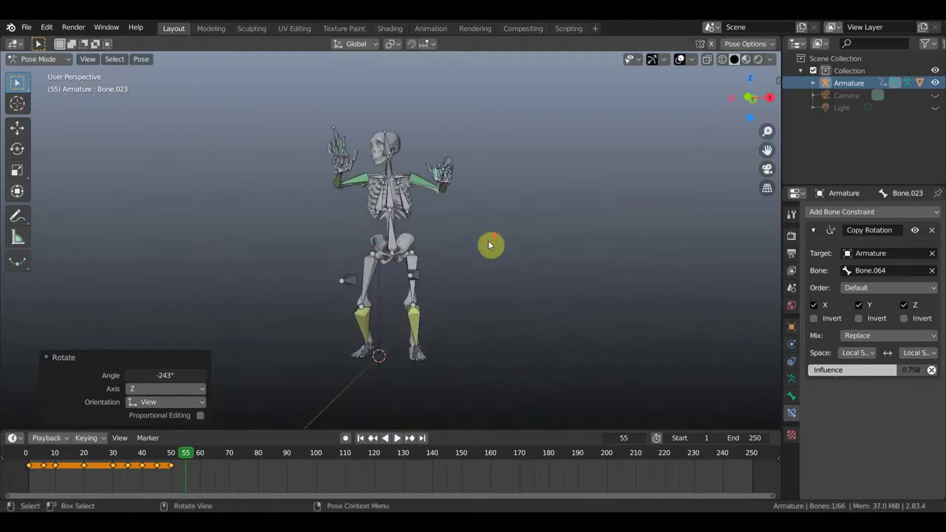
key(a)
key(i)
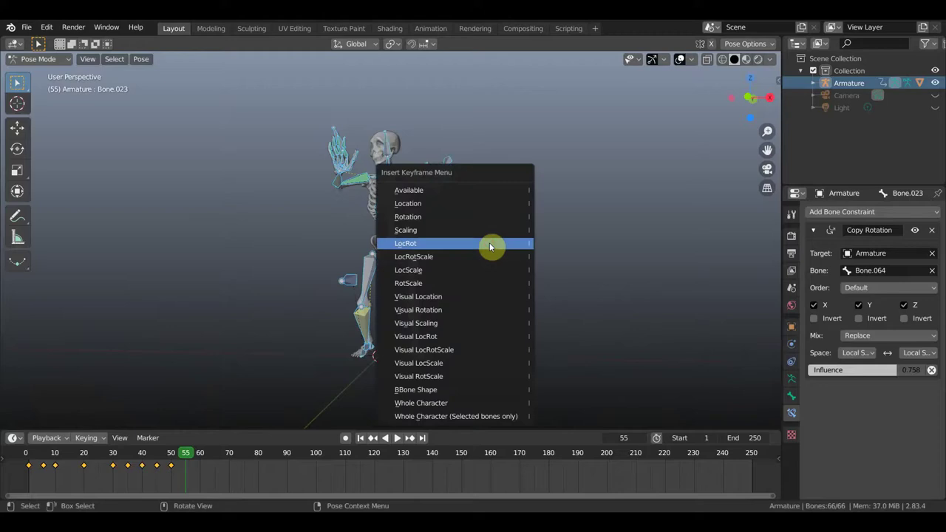
click(491, 244)
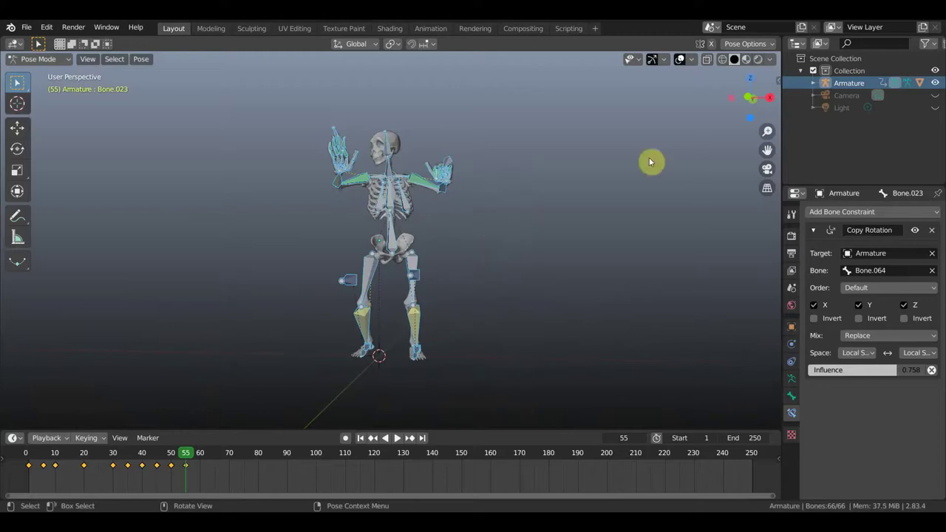
- Hide the viewport overlays, then play and scrub back through the animation
click(679, 58)
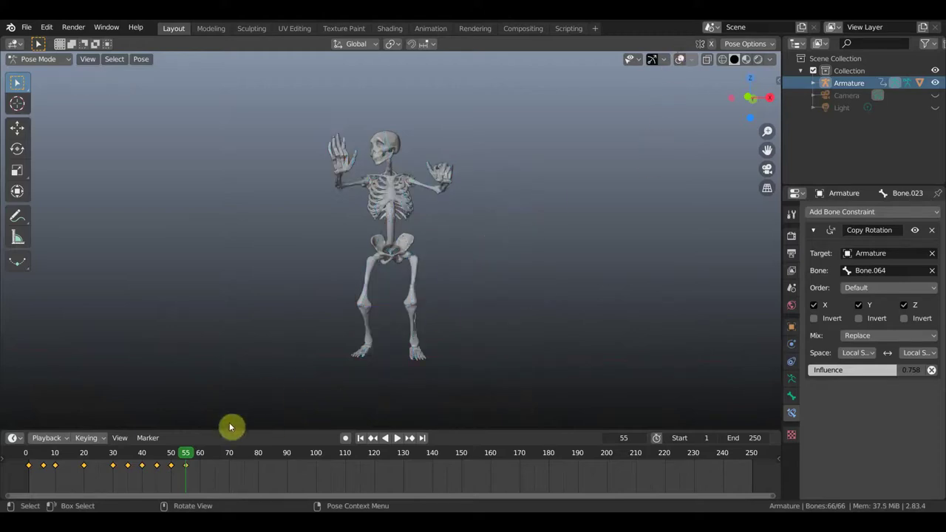
key(space)
mouse_move(185, 456)
mouse_down()
mouse_move(106, 475)
mouse_move(200, 500)
mouse_move(160, 498)
mouse_move(188, 502)
mouse_move(173, 502)
mouse_up()
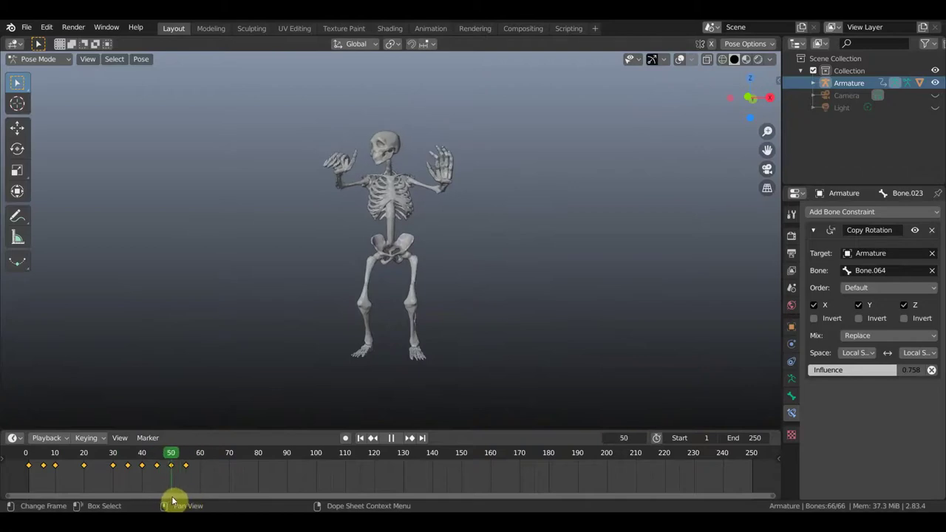
drag(173, 502, 182, 504)
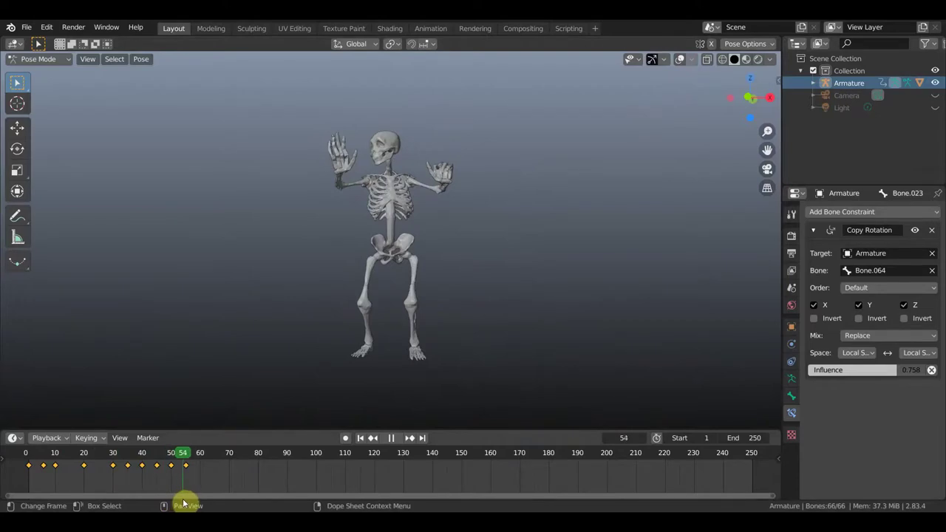
middle_drag(313, 286, 475, 267)
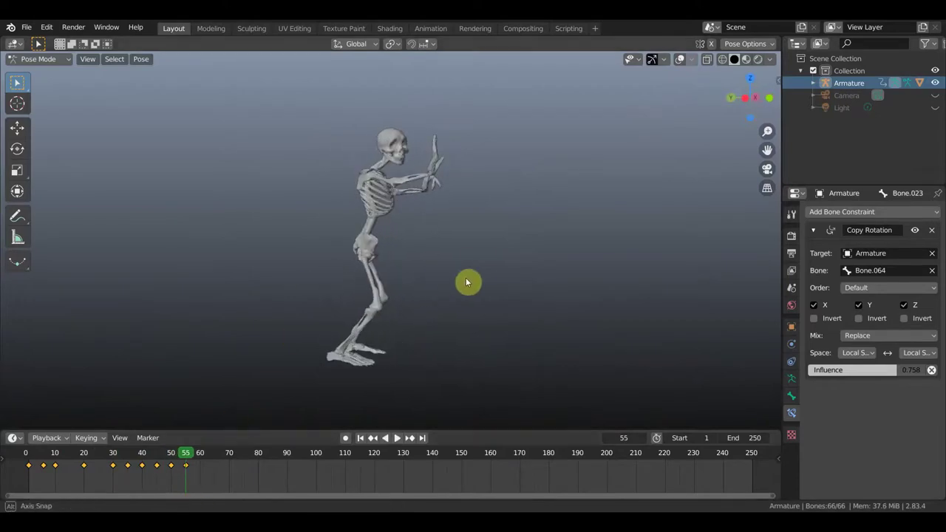
- Show overlays again and move the hand bones Bone.055 and Bone.065 to a new position
click(680, 59)
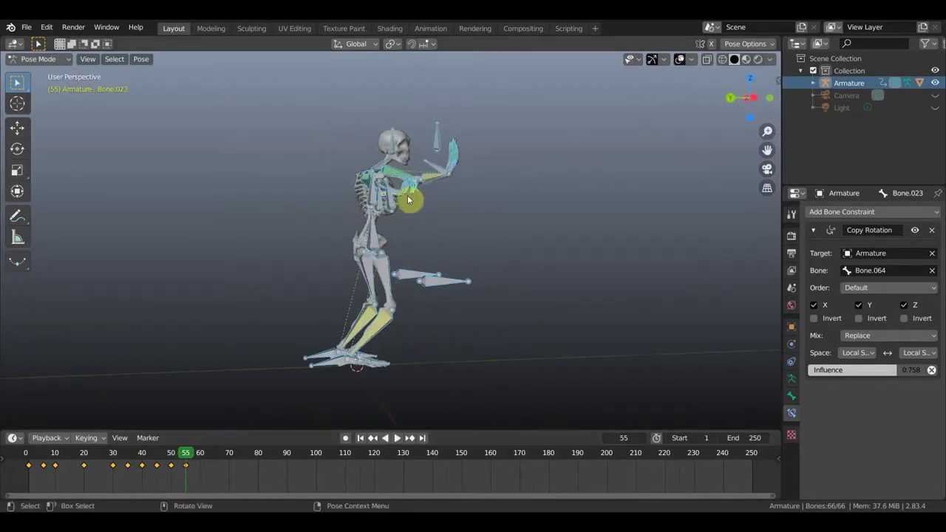
click(449, 144)
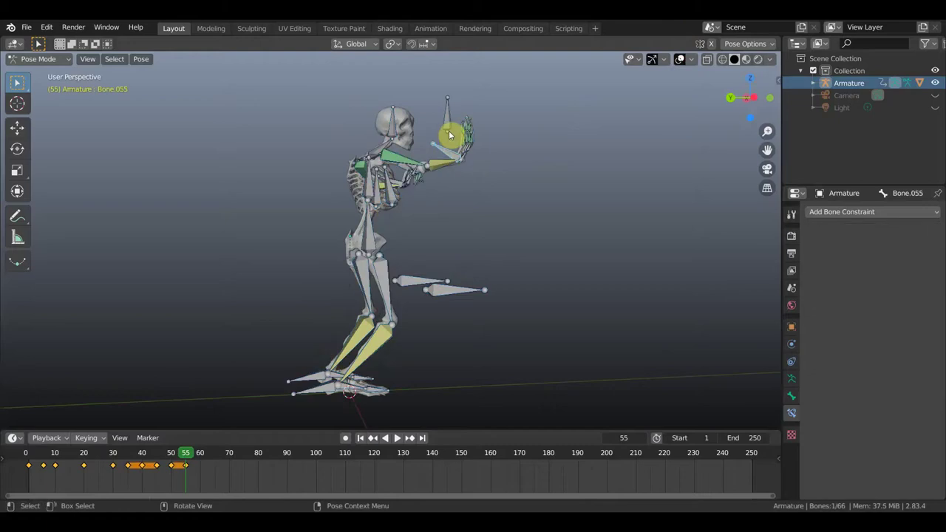
shift+click(456, 176)
mouse_move(502, 212)
middle_down()
mouse_move(567, 232)
mouse_move(574, 222)
middle_up()
key(g)
click(563, 238)
mouse_move(445, 261)
middle_down()
mouse_move(465, 261)
mouse_move(444, 275)
middle_up()
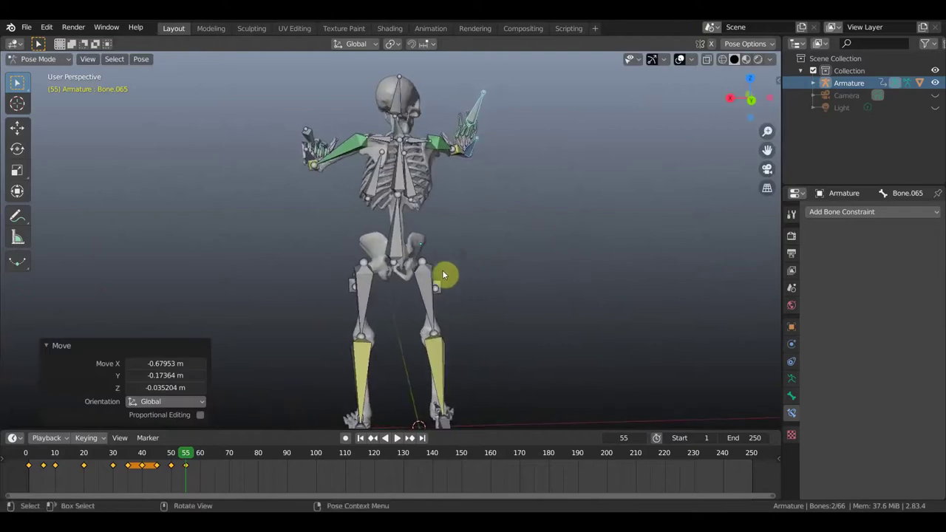
- Move the spine bone 'Bone' to shift the torso
click(400, 240)
key(g)
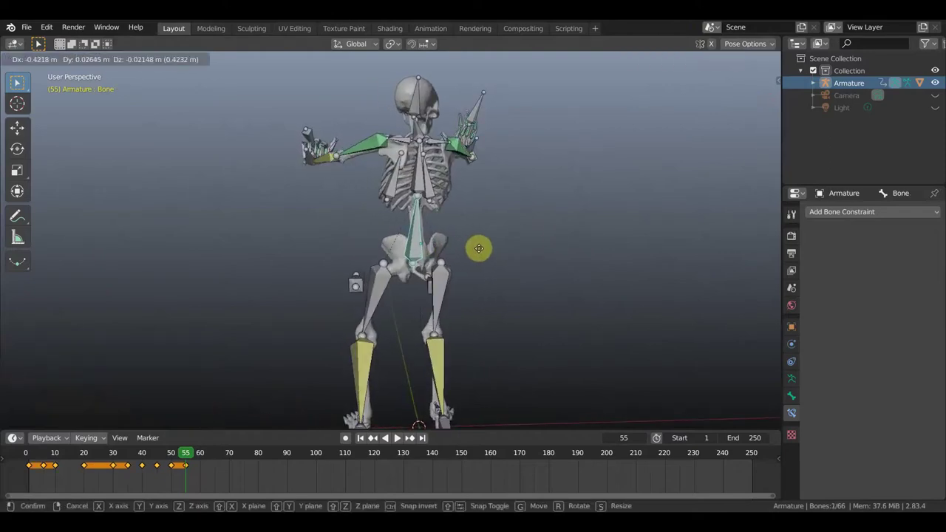
click(482, 246)
mouse_move(493, 266)
middle_down()
mouse_move(368, 264)
mouse_move(300, 249)
middle_up()
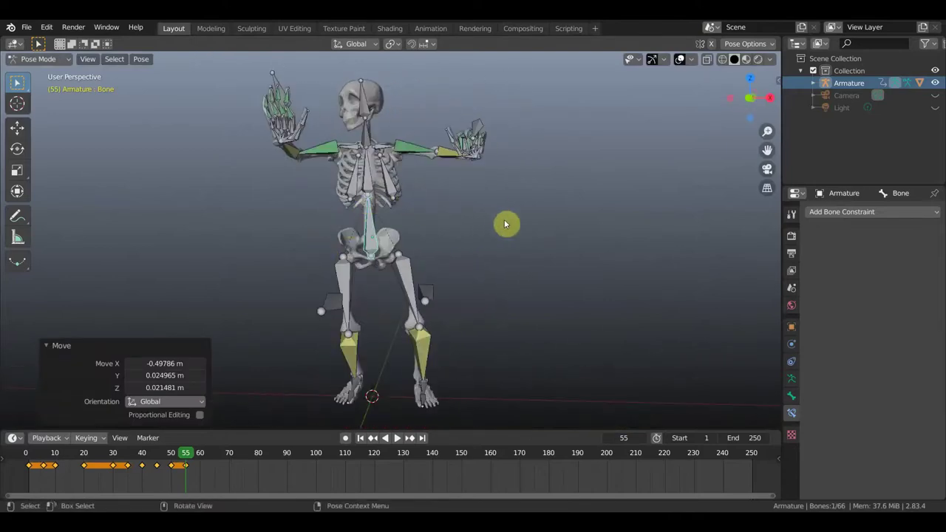
mouse_move(483, 190)
middle_down()
mouse_move(420, 218)
mouse_move(281, 219)
mouse_move(319, 167)
middle_up()
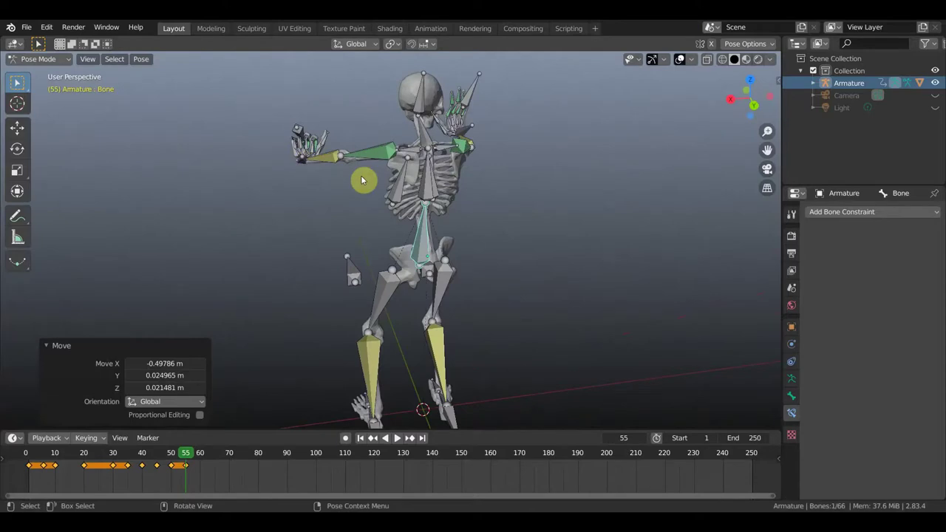
- Key LocRot for all bones at frame 55 and scrub back to review
key(a)
key(i)
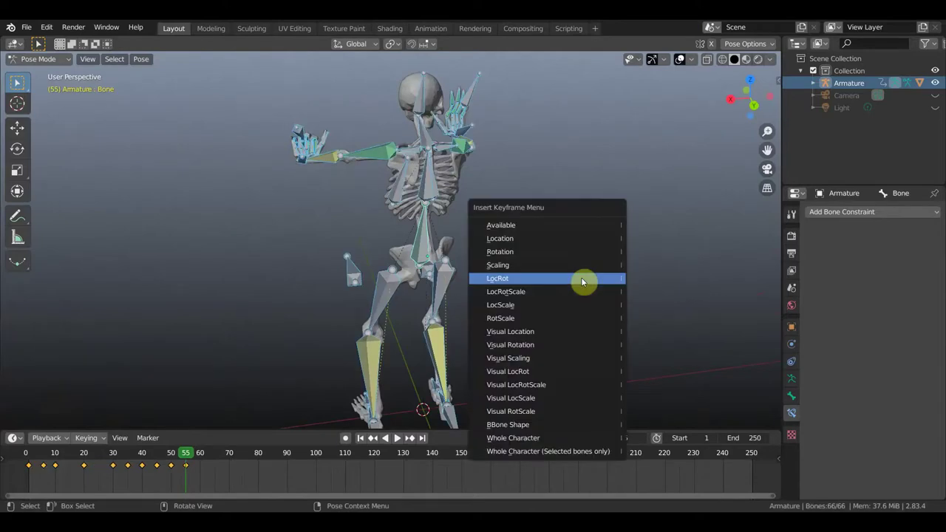
click(581, 280)
mouse_move(186, 453)
mouse_down()
mouse_move(64, 451)
mouse_move(232, 457)
mouse_up()
- Play the animation in reverse and stop the playhead at frame 55
mouse_move(333, 361)
middle_down()
mouse_move(468, 344)
mouse_move(456, 338)
middle_up()
key(shift+ctrl+space)
mouse_move(155, 457)
mouse_down()
mouse_move(31, 451)
mouse_move(217, 467)
mouse_move(197, 482)
mouse_up()
key(space)
mouse_move(581, 229)
middle_down()
mouse_move(584, 272)
mouse_move(570, 271)
mouse_move(566, 288)
middle_up()
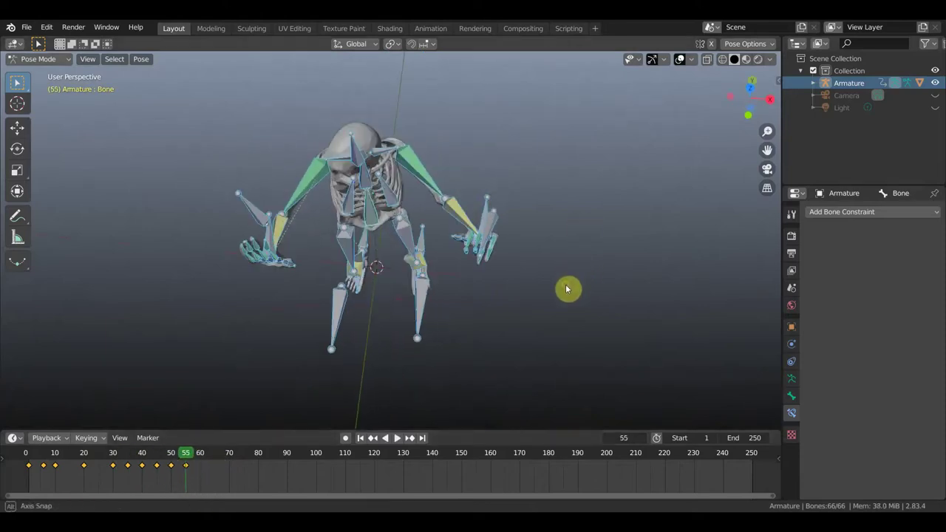
- Rotate Bone.003 to adjust the arm pose
click(366, 155)
middle_drag(501, 182, 519, 209)
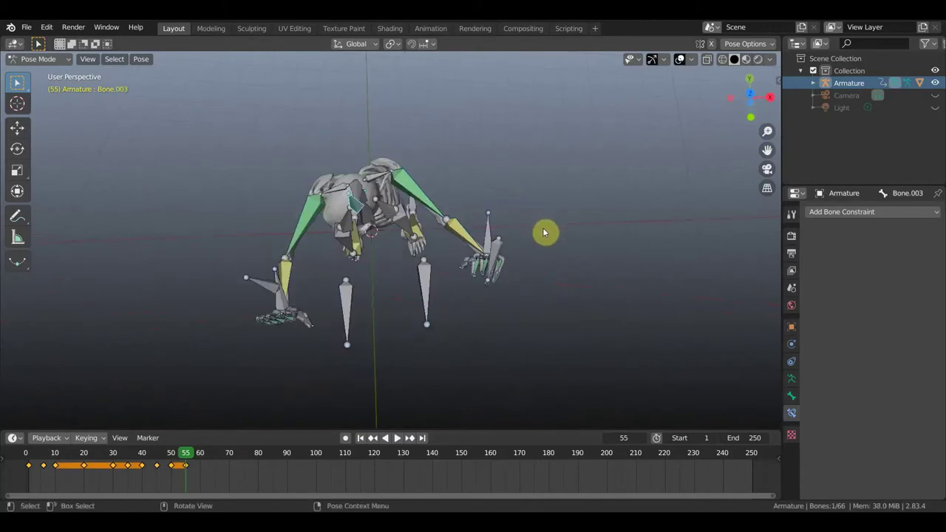
key(r)
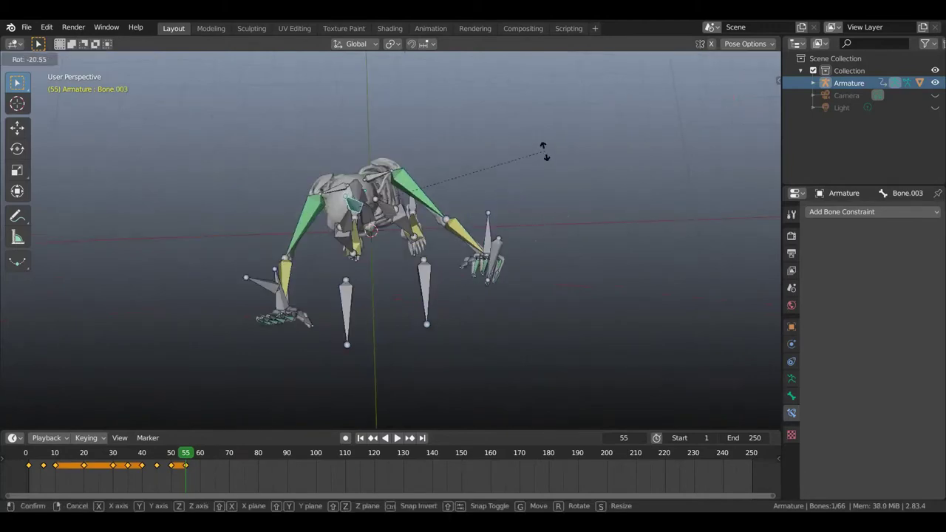
click(564, 168)
mouse_move(567, 206)
middle_down()
mouse_move(556, 140)
mouse_move(652, 128)
mouse_move(517, 123)
middle_up()
- Rotate the Bone.065 hand bone repeatedly until it sits at -31.4° about Z
click(517, 123)
key(r)
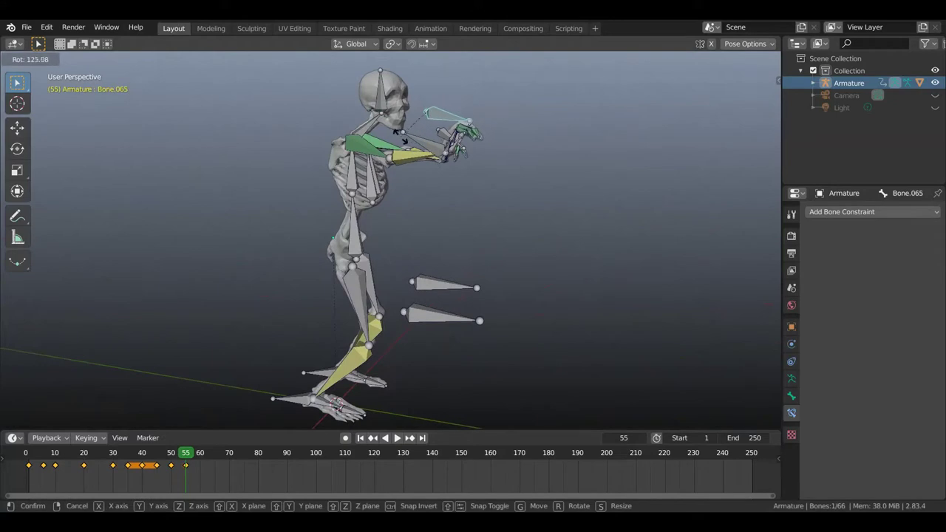
click(399, 132)
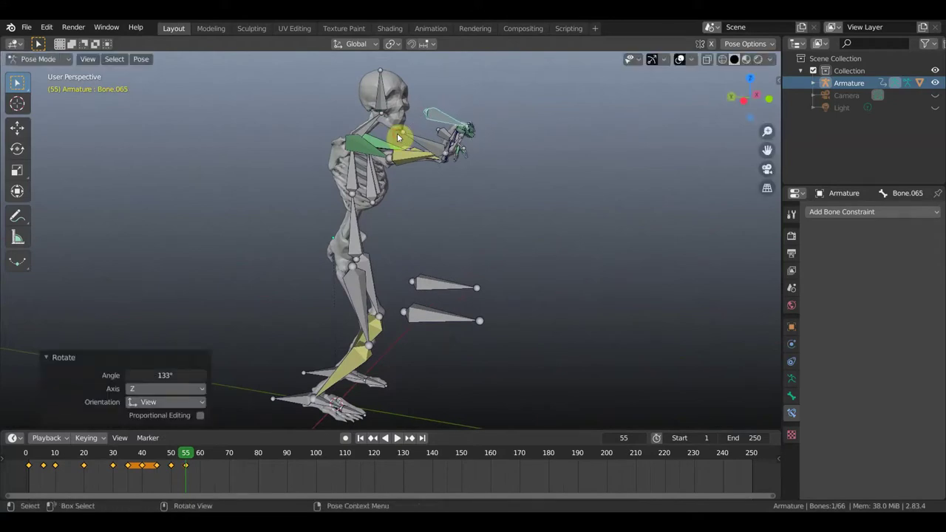
key(r)
click(471, 118)
middle_drag(481, 156, 422, 150)
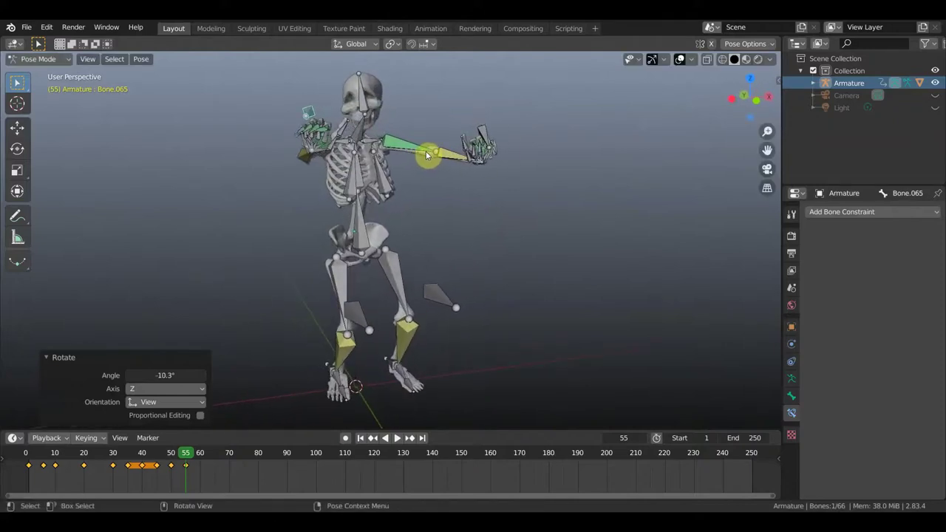
key(r)
click(414, 95)
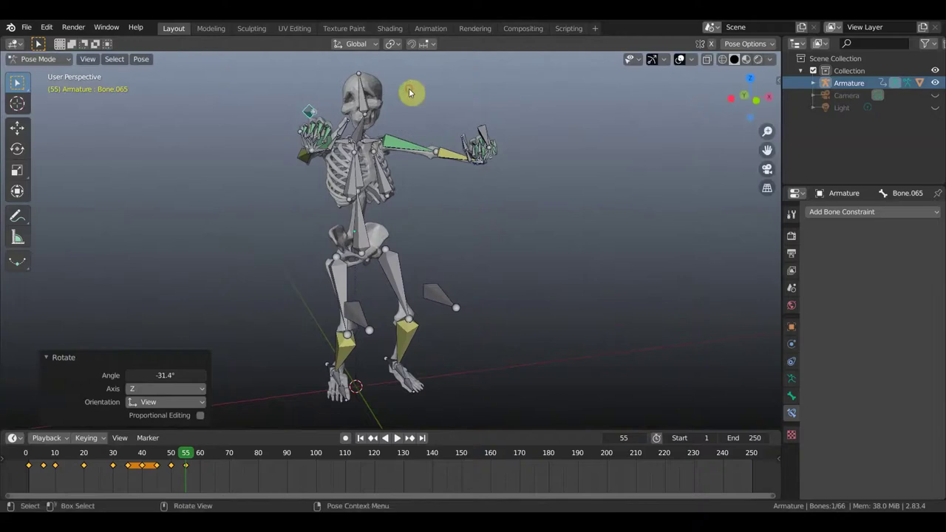
mouse_move(464, 158)
middle_down()
mouse_move(443, 169)
mouse_move(451, 174)
middle_up()
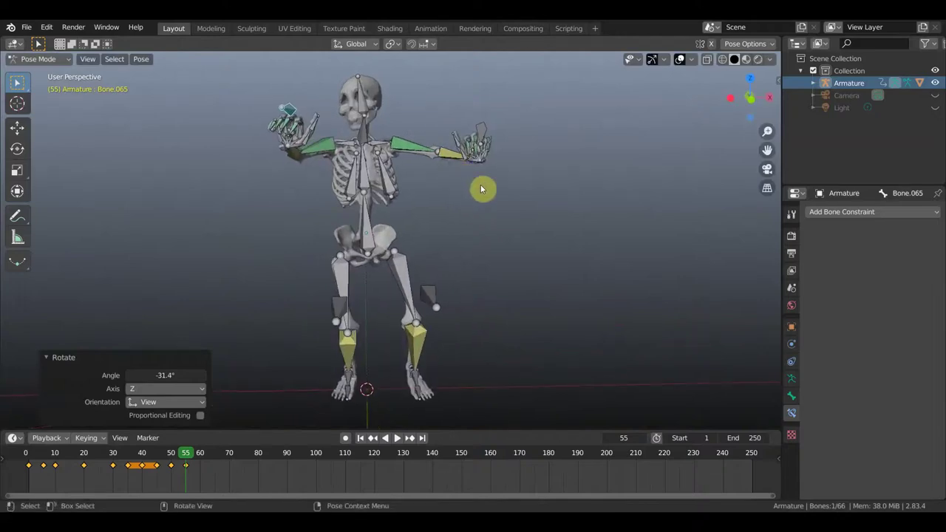
mouse_move(500, 173)
middle_down()
mouse_move(433, 195)
mouse_move(382, 186)
mouse_move(351, 139)
middle_up()
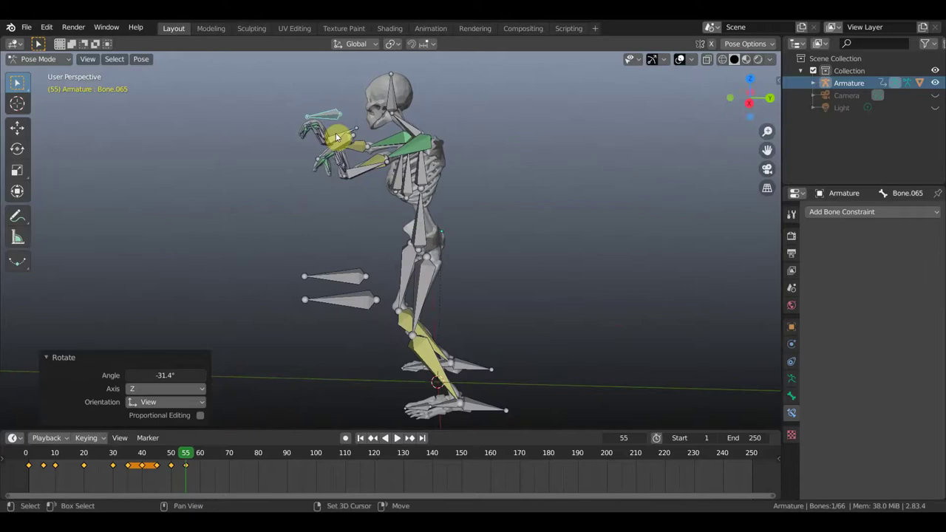
- Move the arm bones including Bone.055, then rotate Bone.064 by 98.8°
shift+click(337, 138)
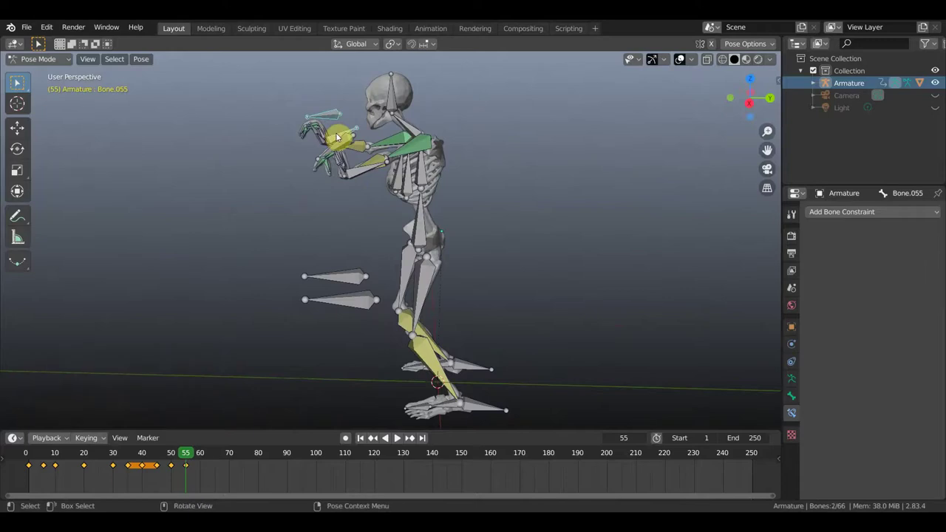
key(g)
click(353, 132)
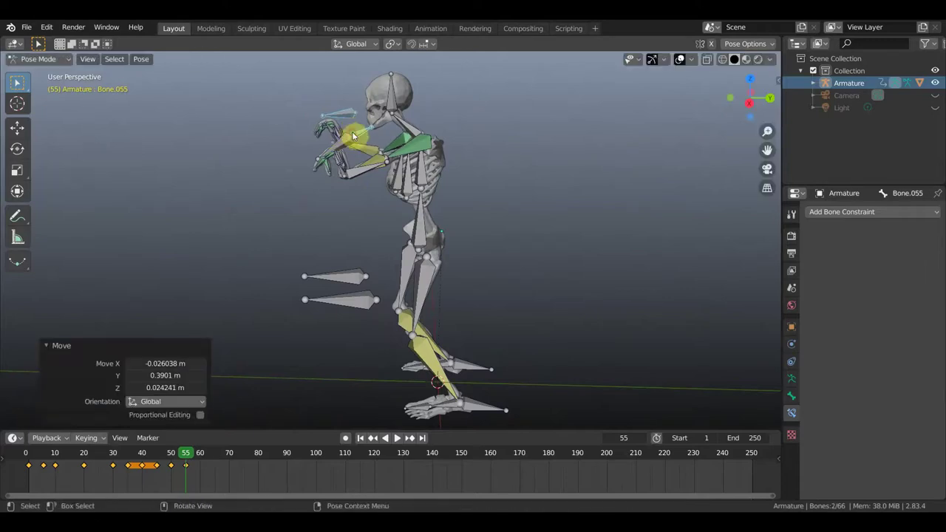
click(373, 157)
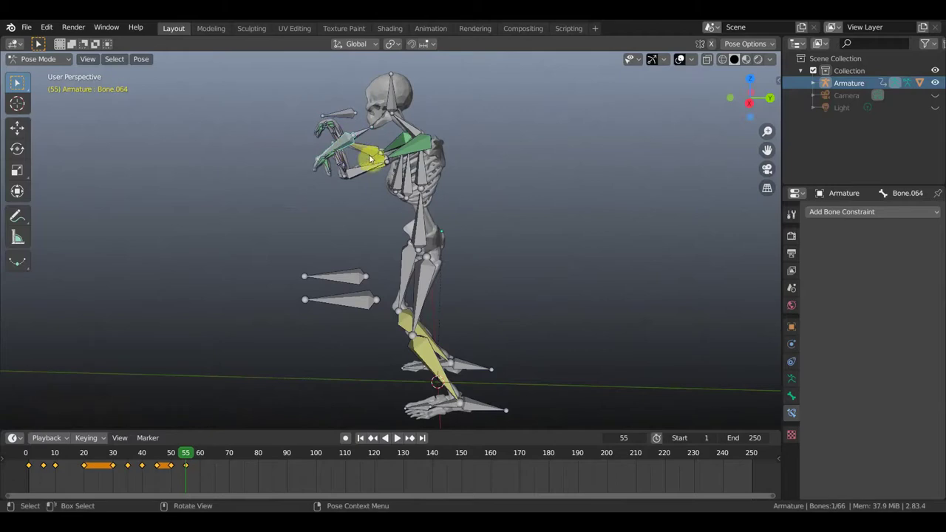
key(r)
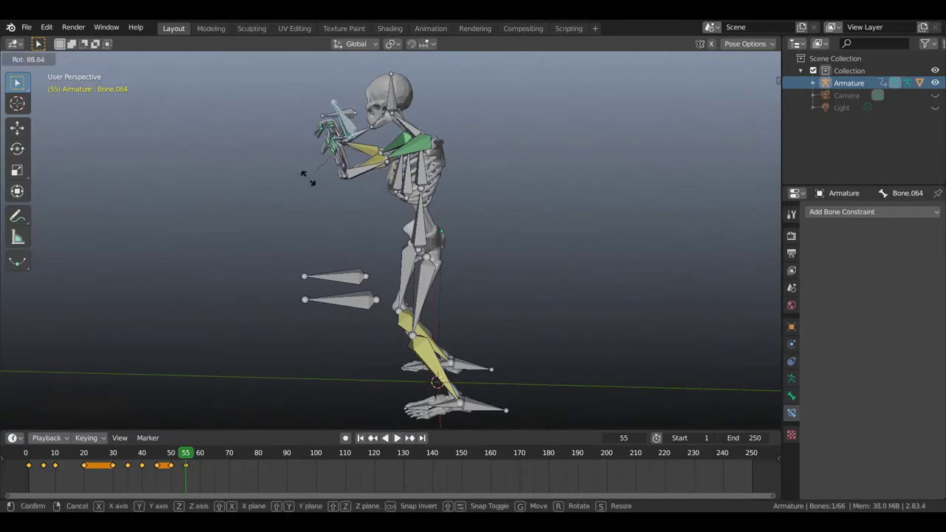
click(311, 170)
mouse_move(311, 170)
middle_down()
mouse_move(451, 151)
mouse_move(538, 171)
middle_up()
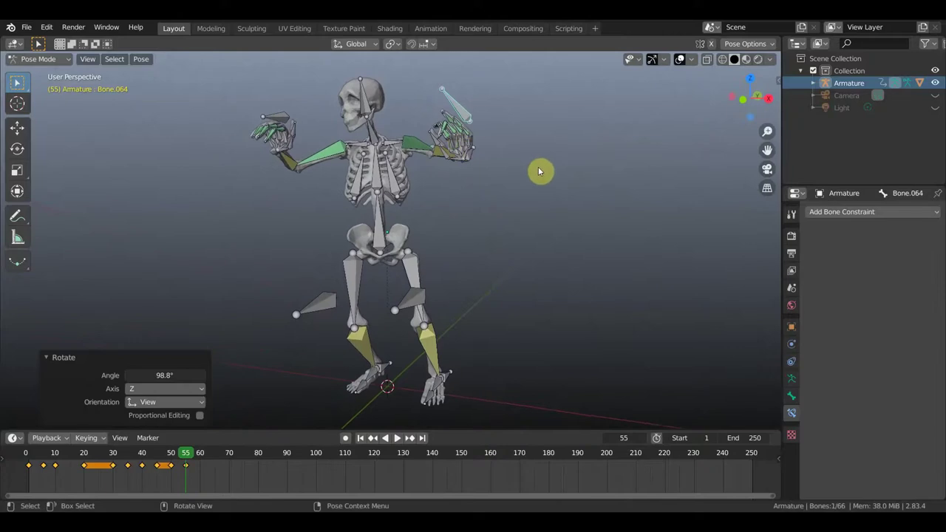
- Rotate the hand bone upward to raise the hand
key(r)
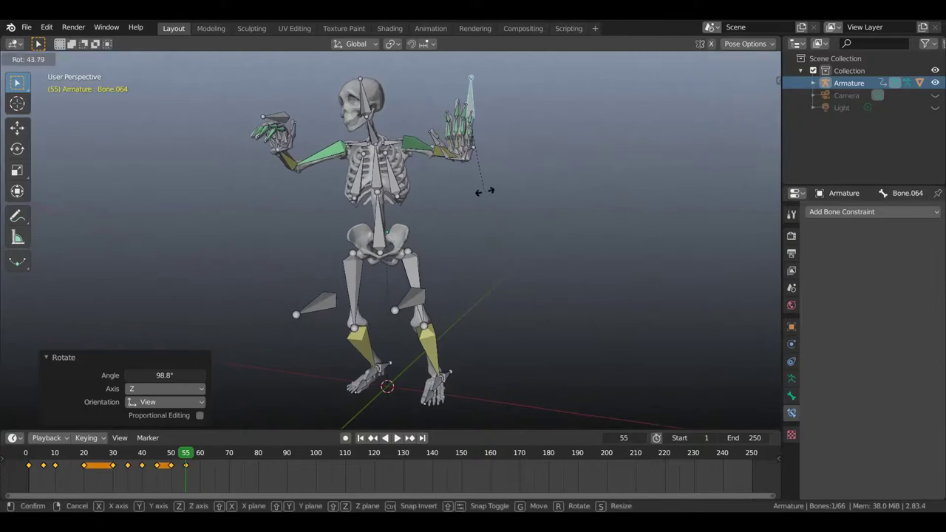
click(485, 190)
middle_drag(486, 195, 508, 194)
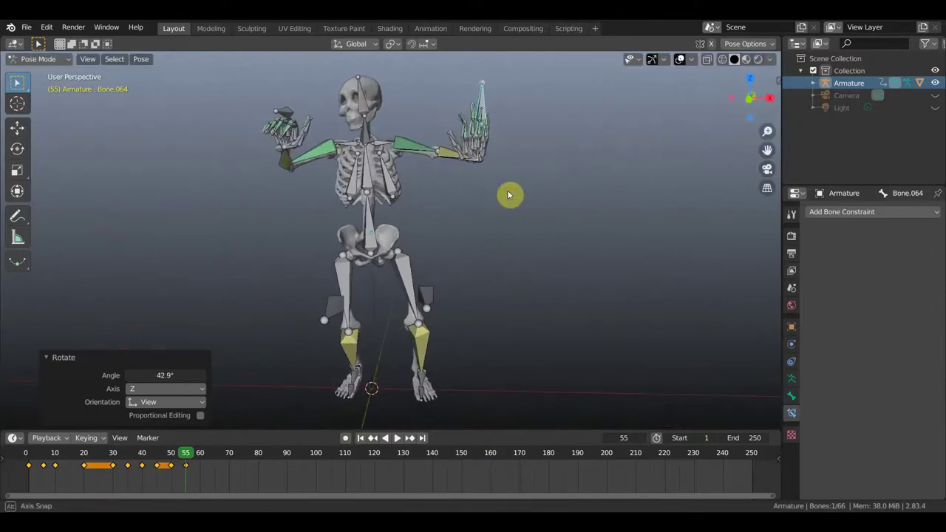
scroll(487, 168, up, 2)
scroll(487, 166, down, 2)
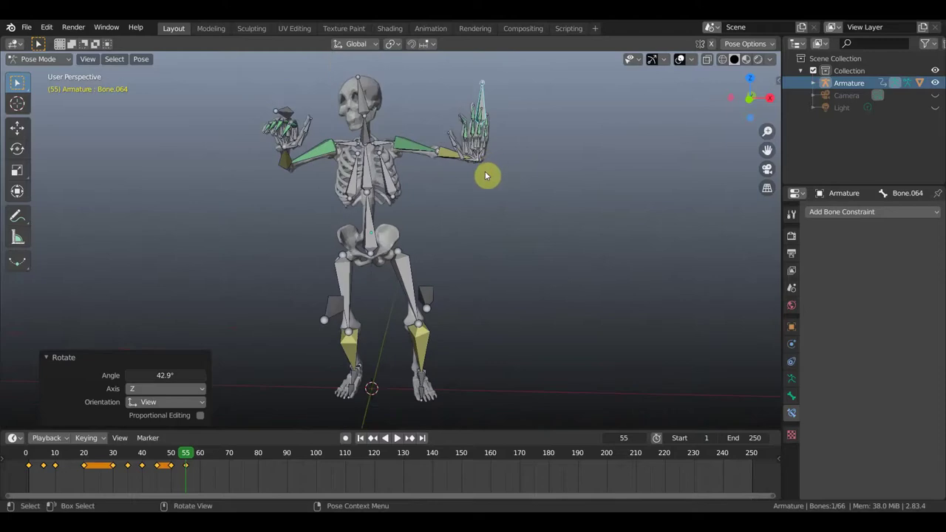
- Key LocRot for every bone at frame 55 and scrub to preview the motion
key(a)
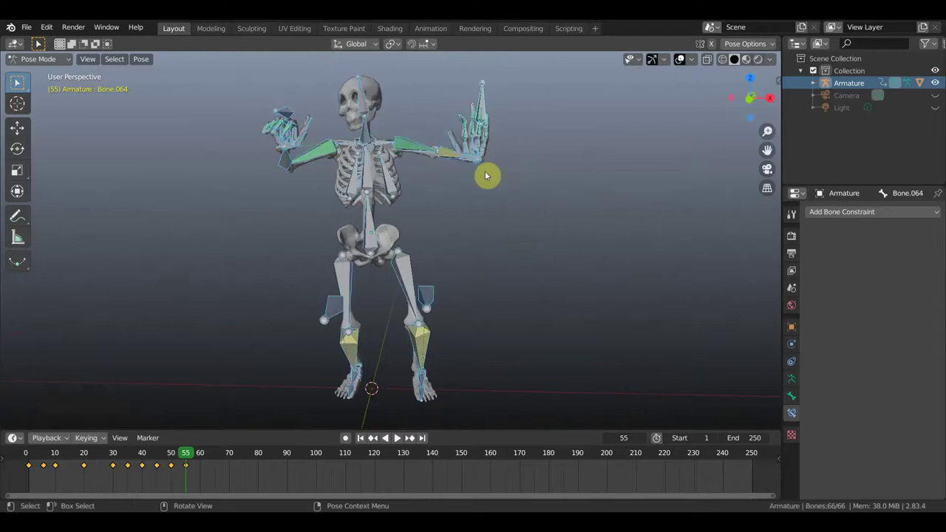
key(i)
click(485, 174)
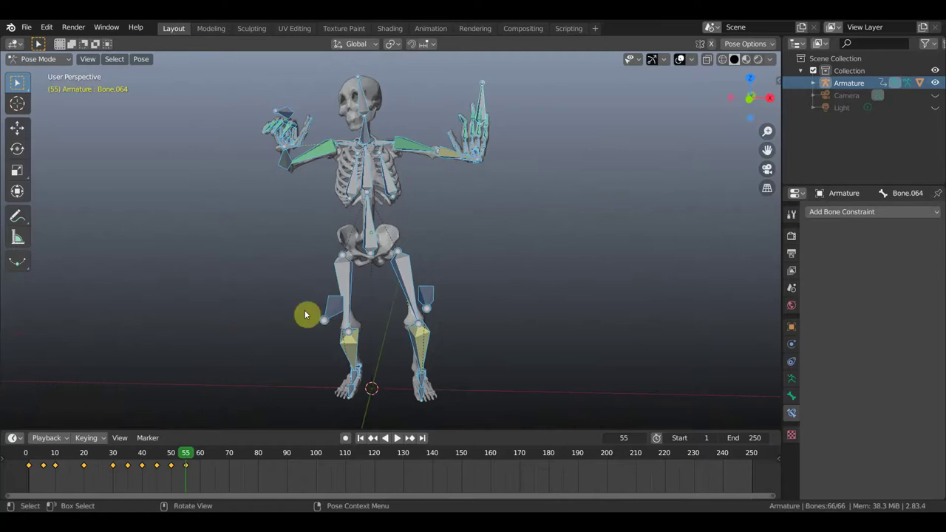
mouse_move(185, 456)
mouse_down()
mouse_move(165, 455)
mouse_move(199, 456)
mouse_move(79, 449)
mouse_move(196, 462)
mouse_up()
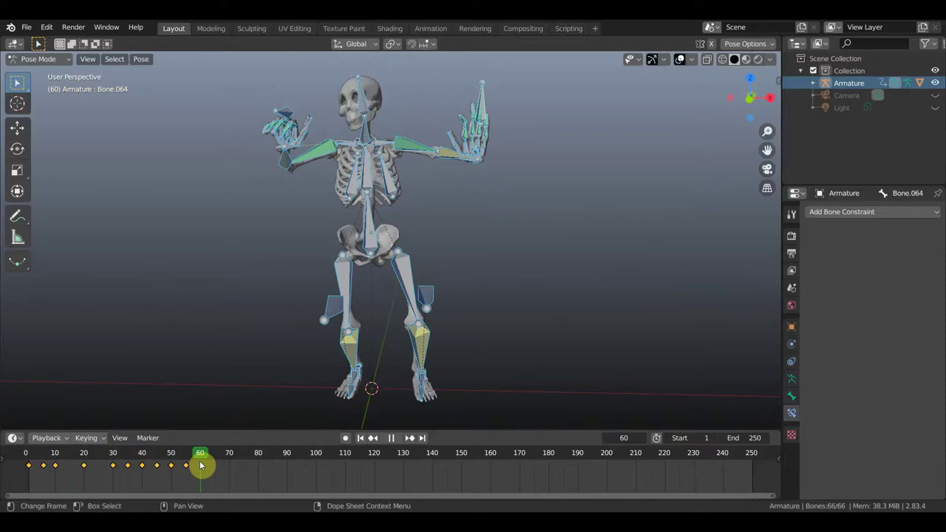
- Orbit the view around the skeleton before posing frame 60
mouse_move(343, 198)
middle_down()
mouse_move(347, 235)
mouse_move(289, 239)
mouse_move(386, 236)
mouse_move(447, 184)
middle_up()
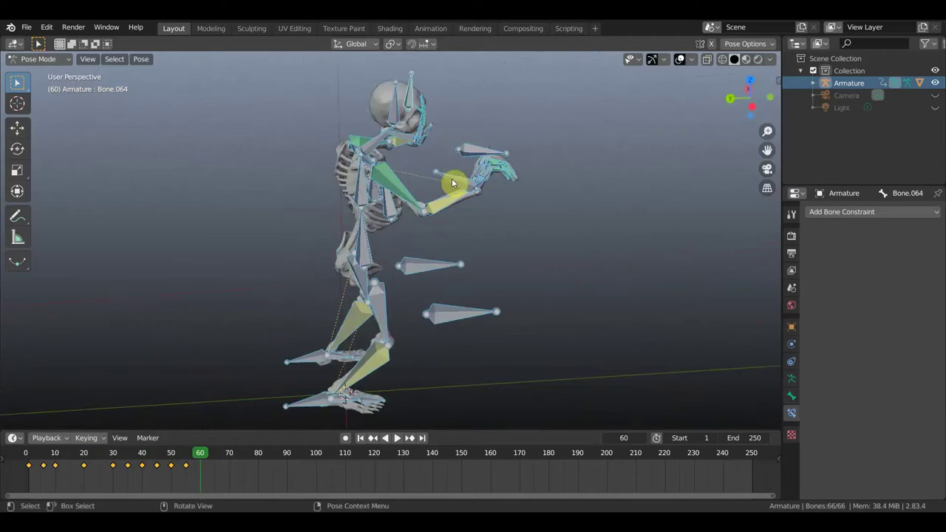
- From front view, move both hand bones so one hand rests against the face
click(482, 161)
shift+click(490, 207)
mouse_move(490, 207)
middle_down()
mouse_move(377, 190)
mouse_move(370, 173)
middle_up()
key(KP_1)
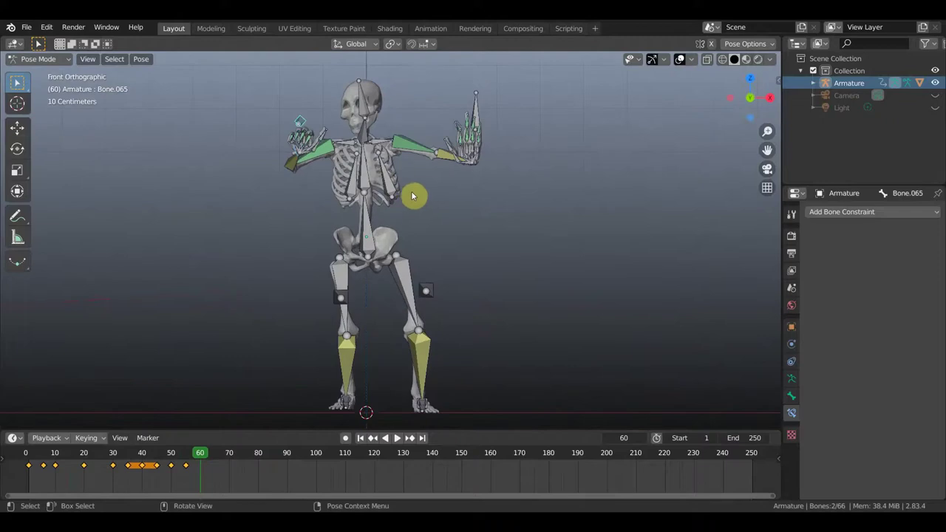
key(g)
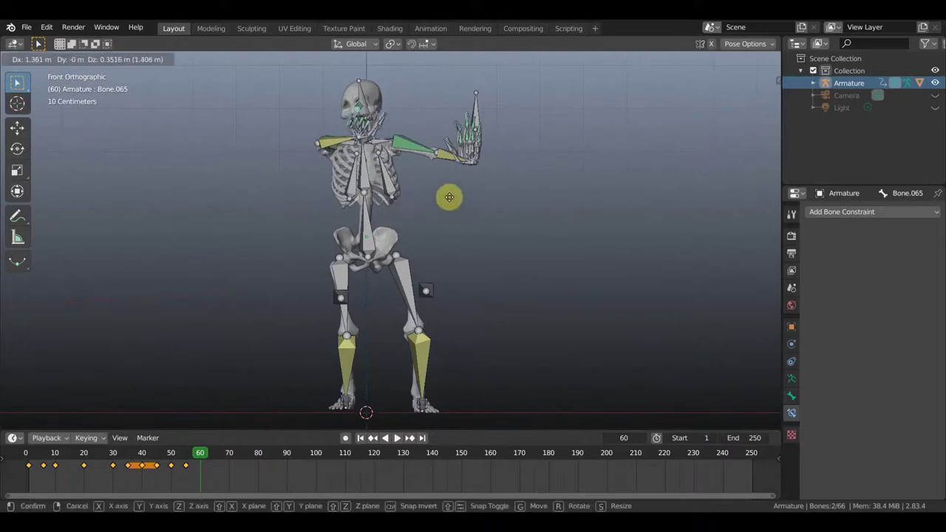
click(456, 205)
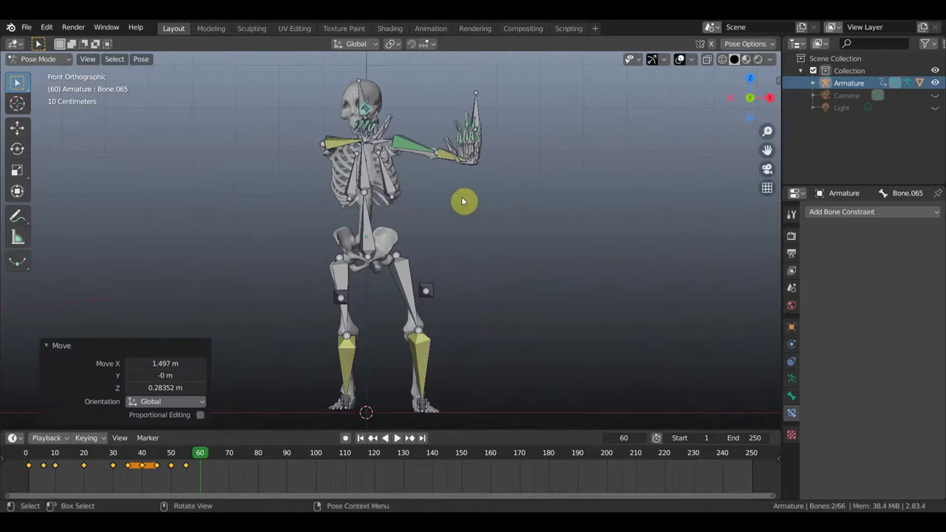
- Rotate the arm bone Bone.035 into the new pose
click(368, 181)
mouse_move(368, 182)
middle_down()
mouse_move(436, 197)
mouse_move(525, 190)
middle_up()
key(r)
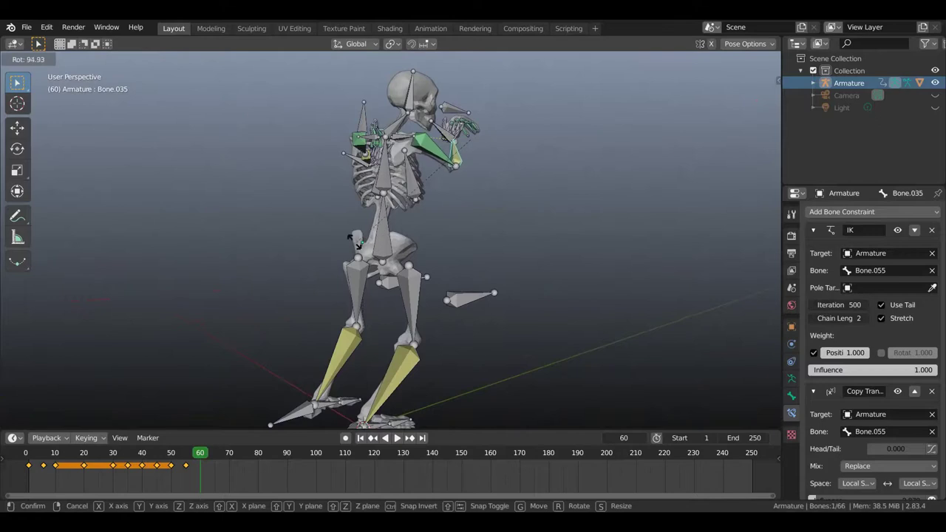
click(326, 239)
middle_drag(400, 222, 280, 225)
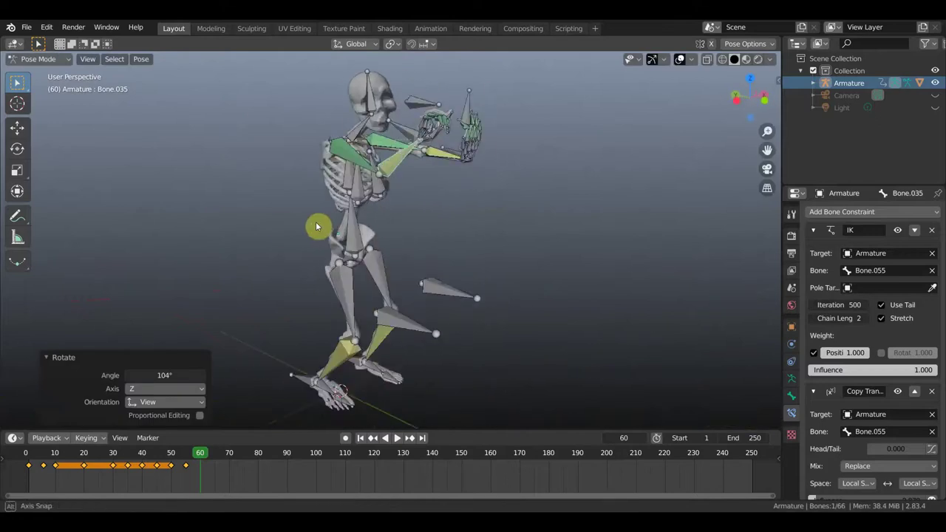
middle_drag(281, 226, 296, 213)
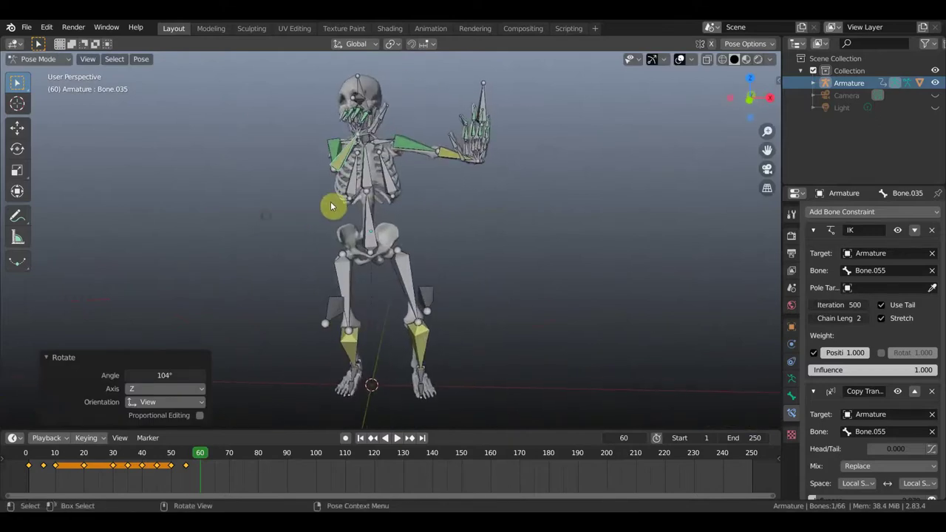
mouse_move(398, 173)
middle_down()
mouse_move(392, 248)
mouse_move(377, 251)
mouse_move(419, 258)
middle_up()
- Rotate both hand bones, including Bone.065, by -16.4°
click(390, 253)
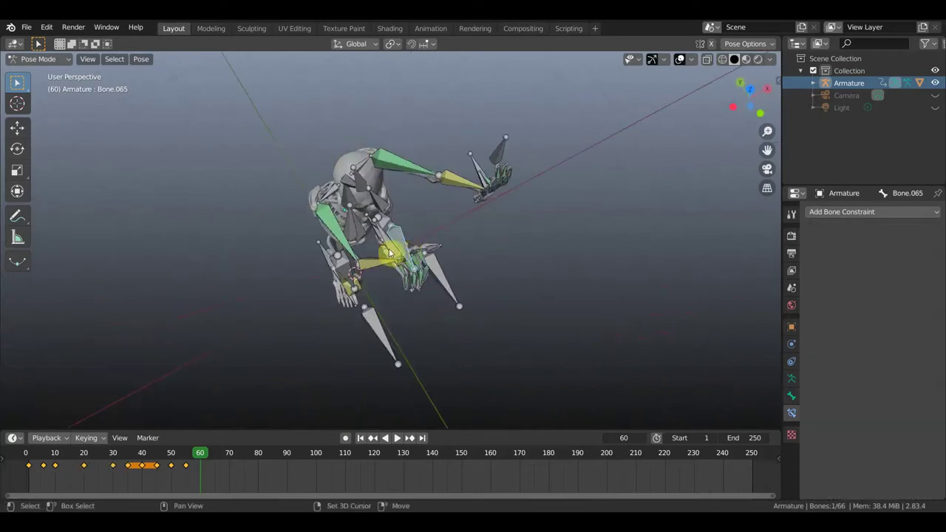
shift+click(431, 251)
middle_drag(431, 252, 396, 266)
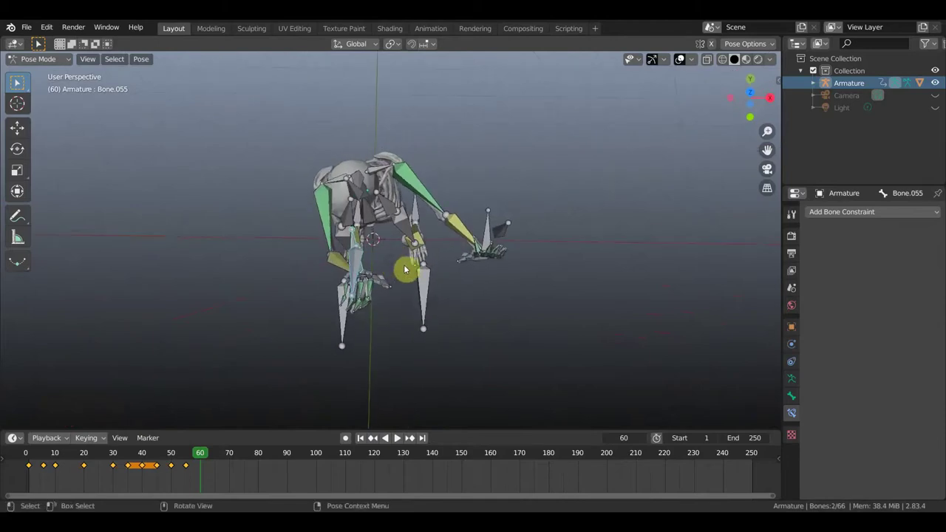
key(r)
click(419, 258)
middle_drag(419, 258, 370, 122)
- Rotate Bone.003 by -37.6° and move the root bone to shift the body right
click(363, 96)
middle_drag(389, 161, 392, 234)
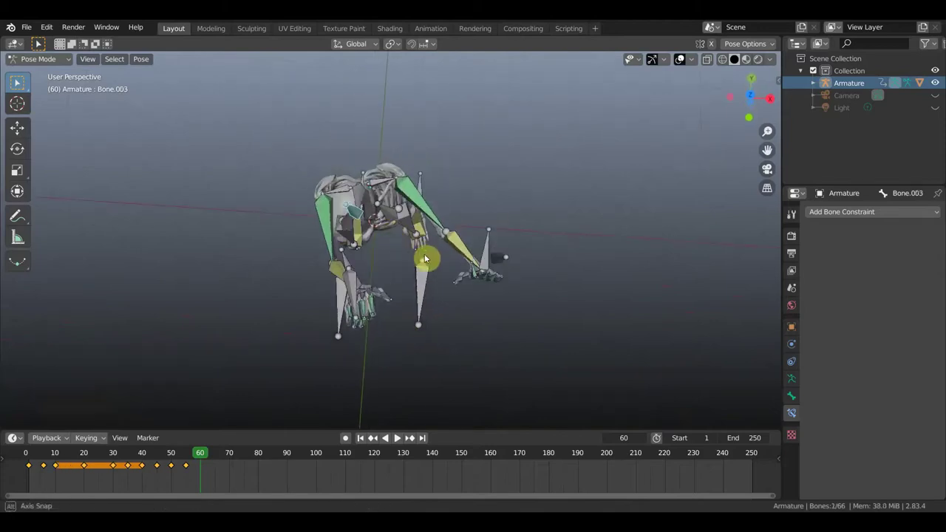
middle_drag(425, 258, 438, 263)
key(r)
click(373, 225)
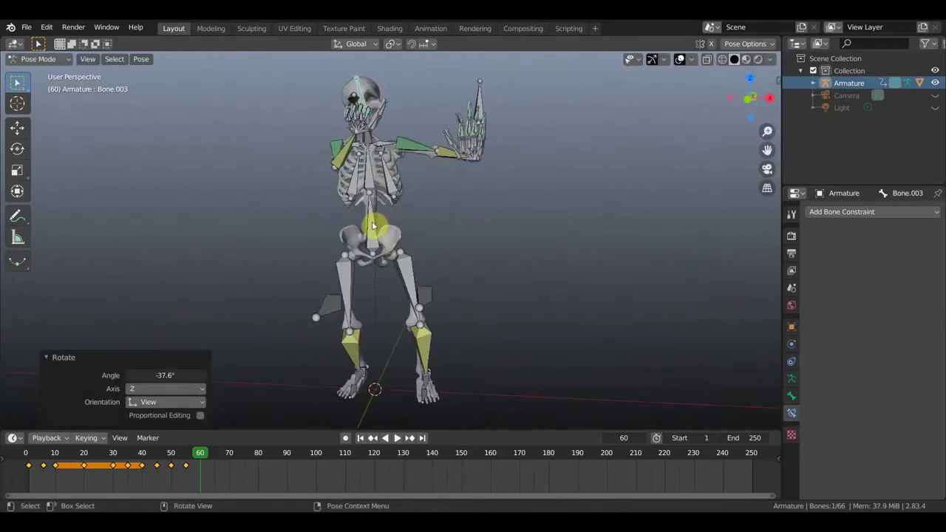
click(393, 235)
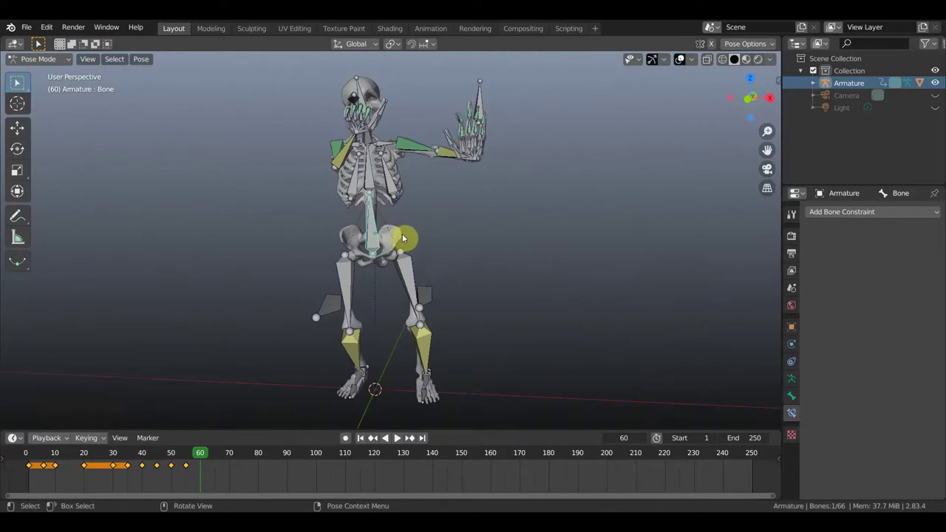
key(g)
click(416, 239)
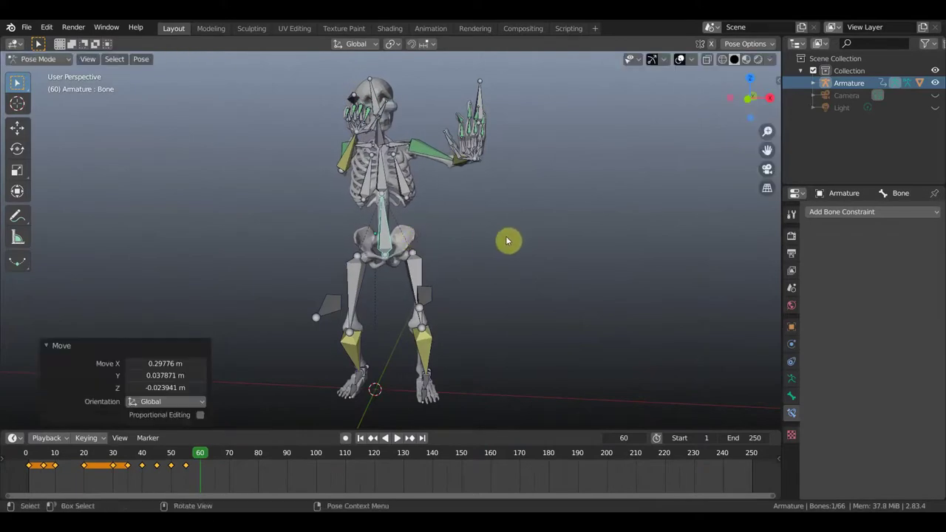
- Key LocRot for all bones at frame 60
key(a)
key(i)
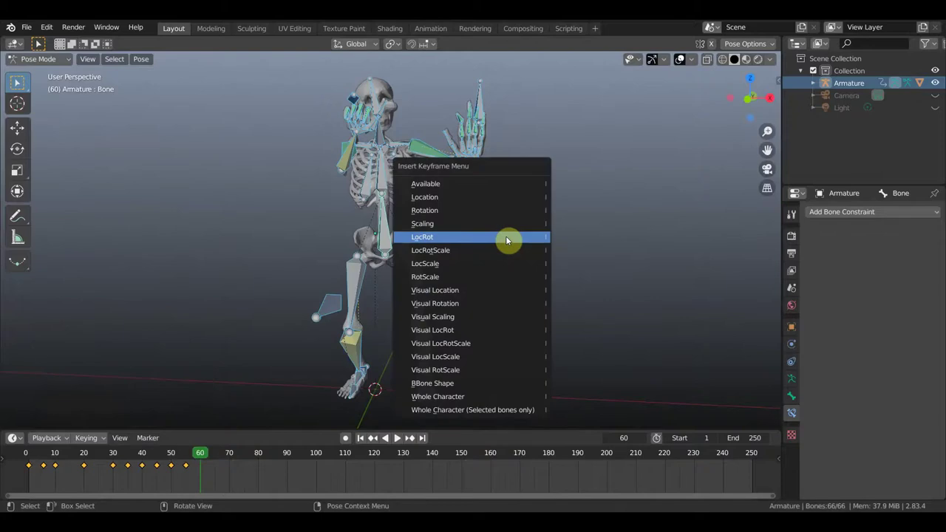
click(506, 238)
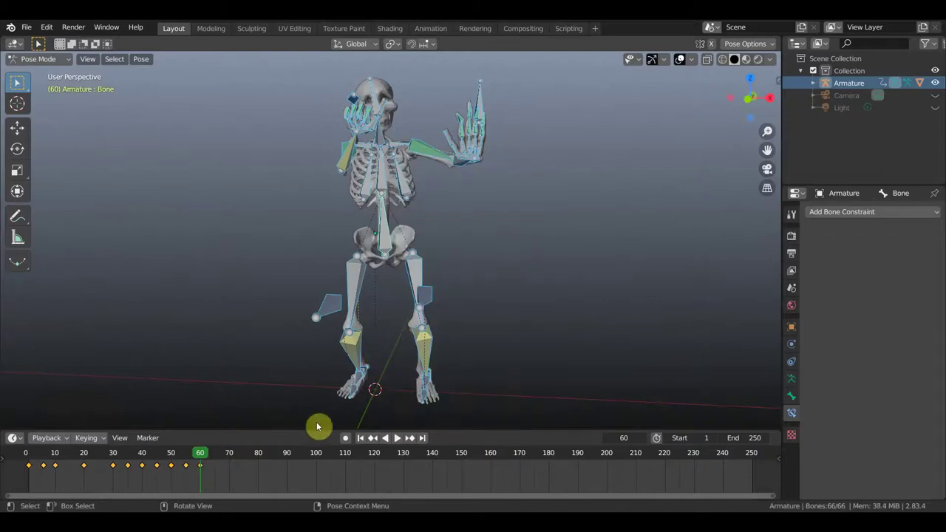
- Scrub around frame 60, hide overlays, then scrub the dance on to frame 65
drag(198, 456, 202, 461)
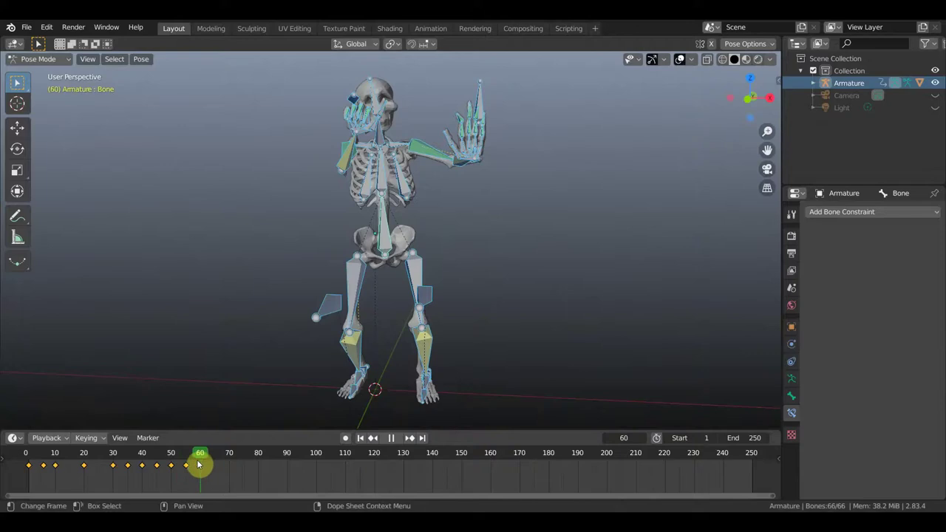
mouse_move(200, 464)
mouse_down()
mouse_move(182, 470)
mouse_move(204, 473)
mouse_move(180, 469)
mouse_move(197, 477)
mouse_move(64, 473)
mouse_move(216, 496)
mouse_move(118, 490)
mouse_up()
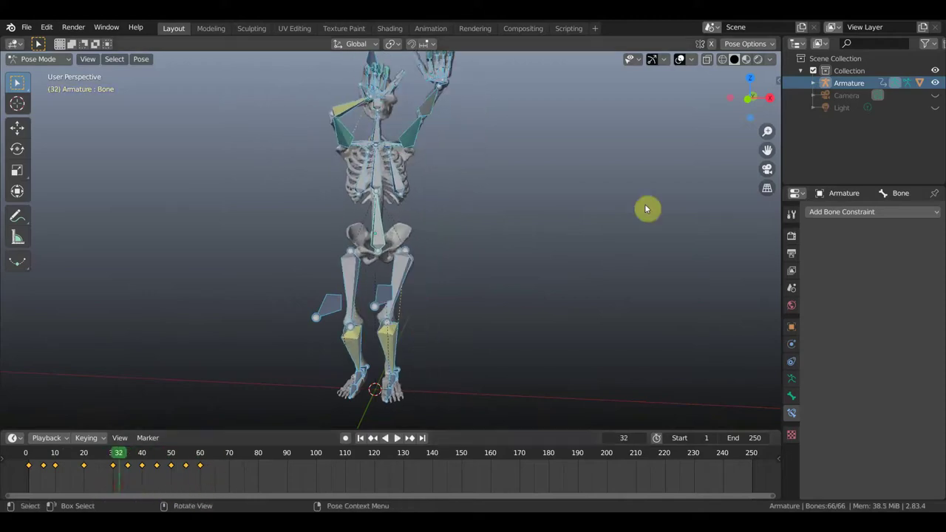
click(680, 61)
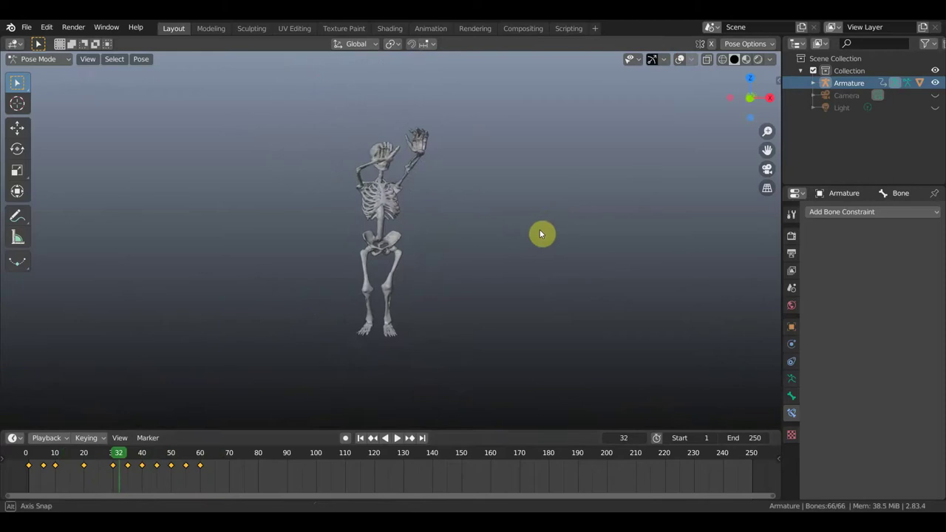
middle_drag(528, 233, 515, 236)
mouse_move(126, 461)
mouse_down()
mouse_move(229, 482)
mouse_move(215, 484)
mouse_up()
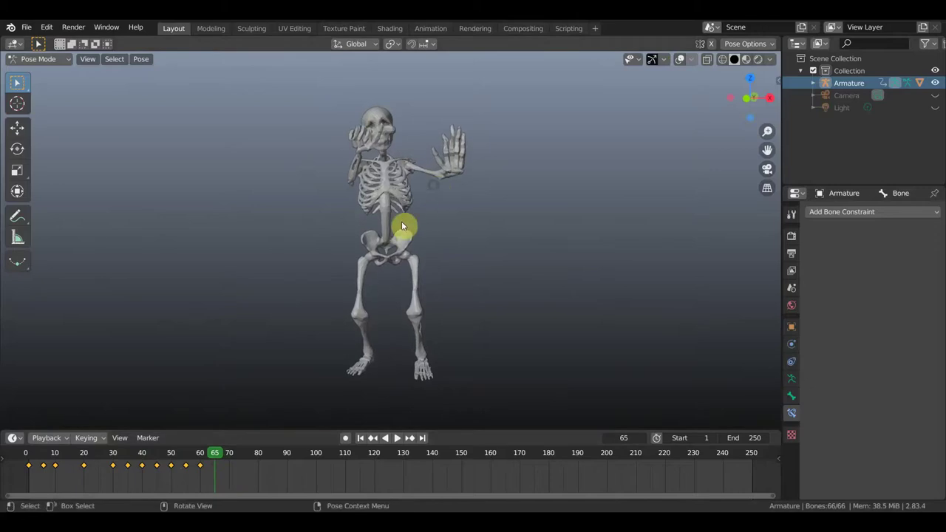
- Show overlays again and rotate Bone.002 near the head, leaving it at 0°
click(680, 60)
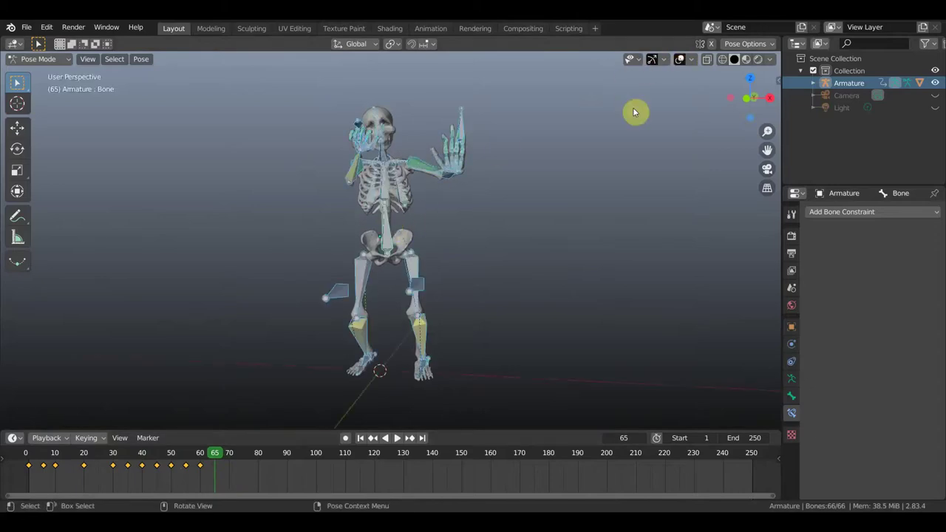
key(a)
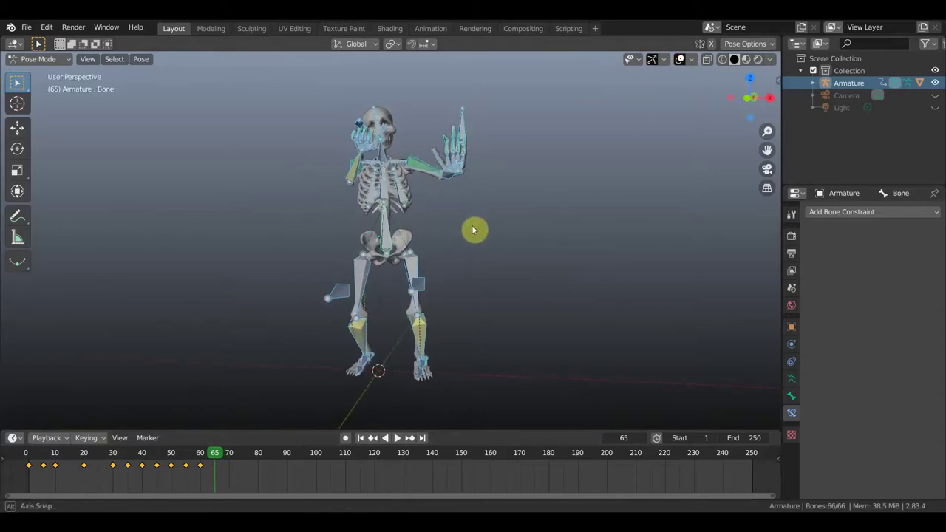
click(384, 157)
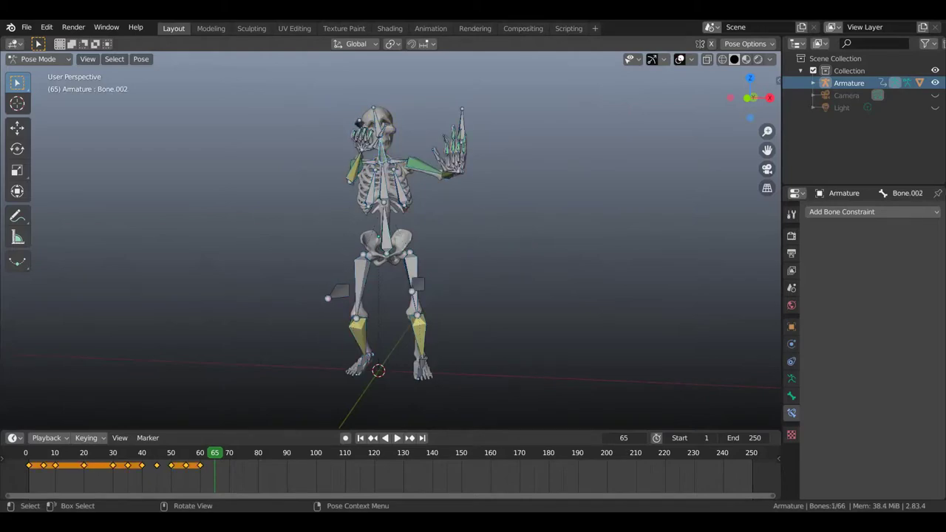
key(r)
click(515, 249)
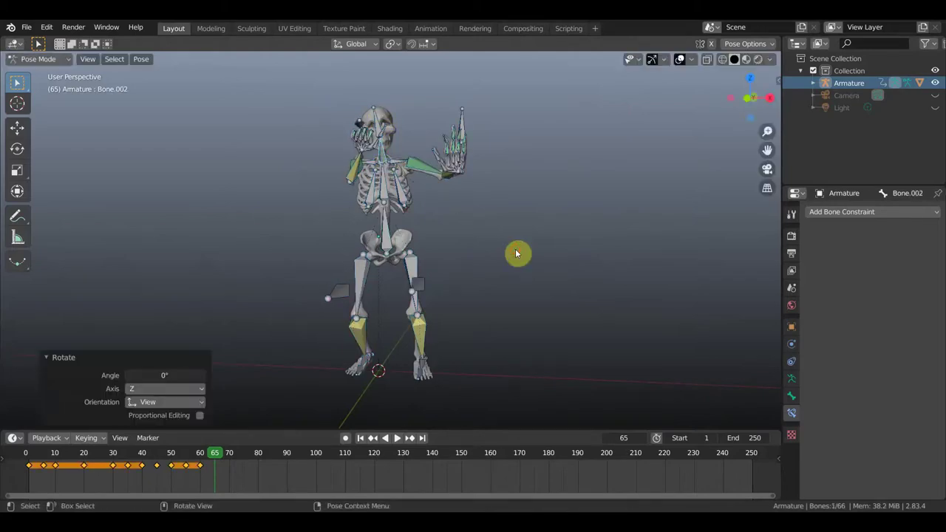
- Move the root bone to reposition the body
click(393, 237)
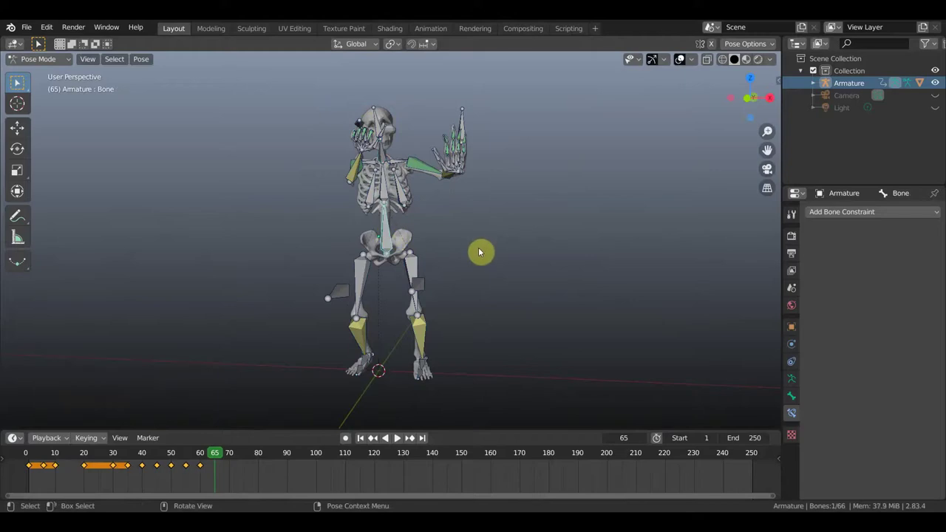
key(g)
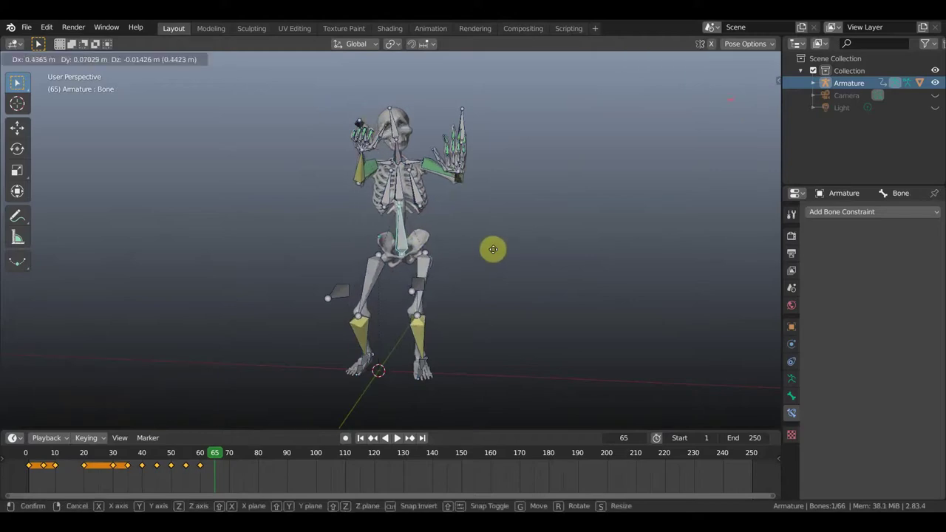
click(495, 254)
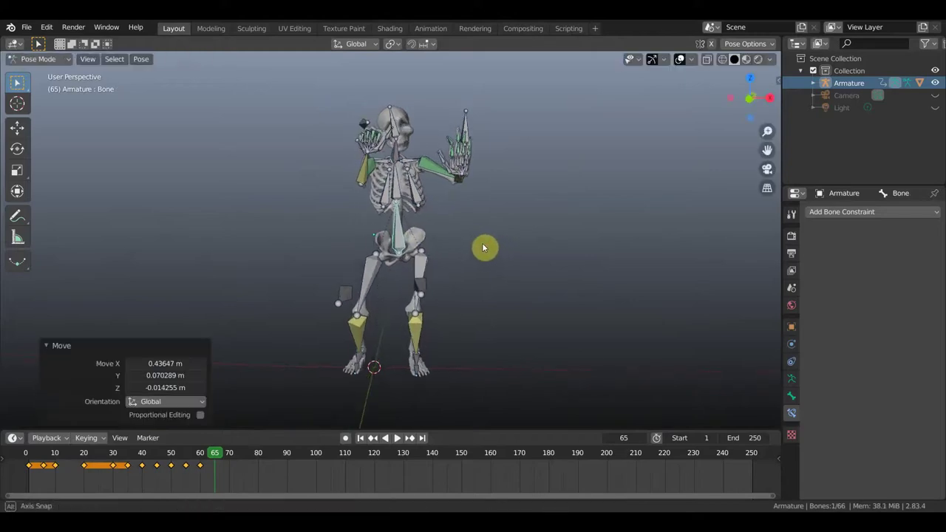
middle_drag(475, 238, 418, 185)
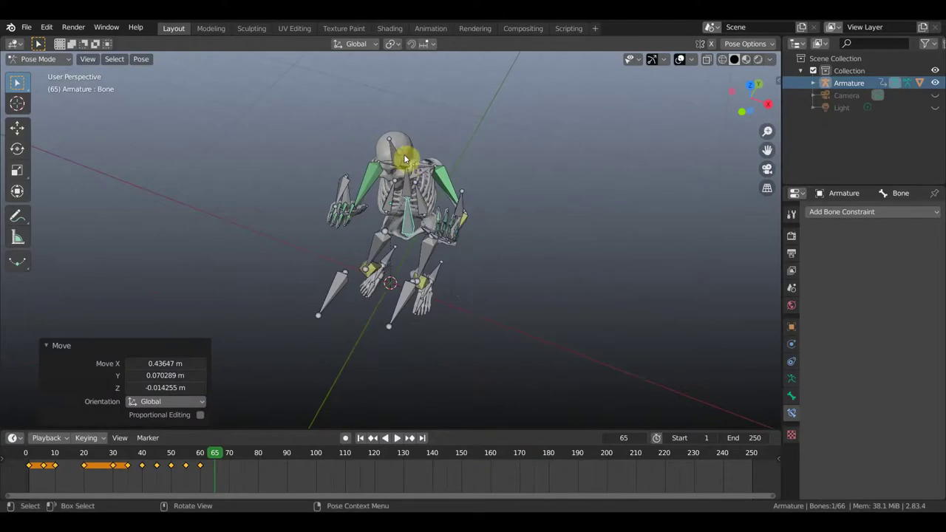
- From top view, rotate Bone.003 by -21.4°
click(454, 179)
middle_drag(476, 188, 459, 231)
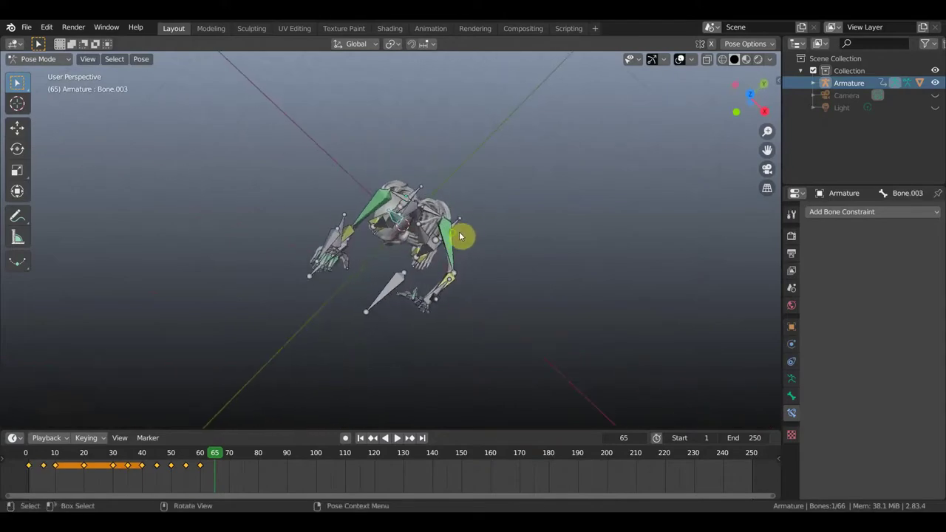
key(KP_7)
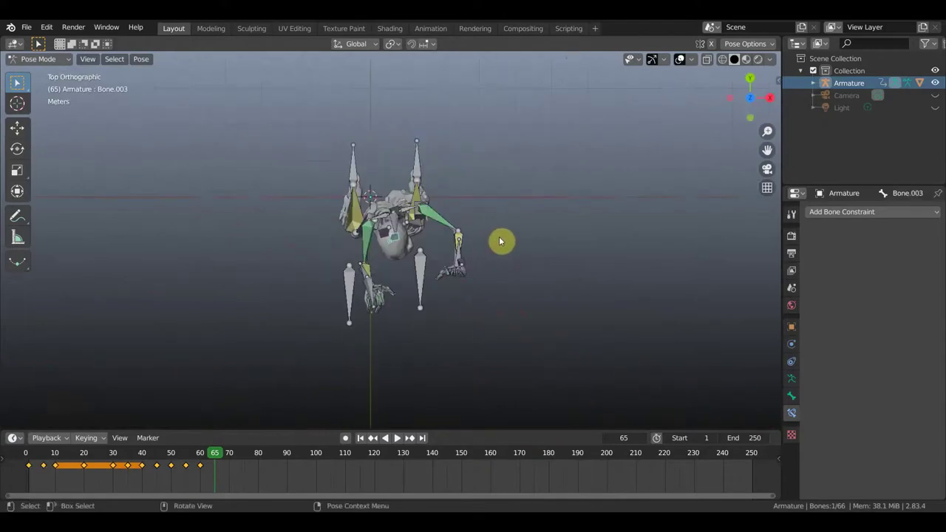
key(r)
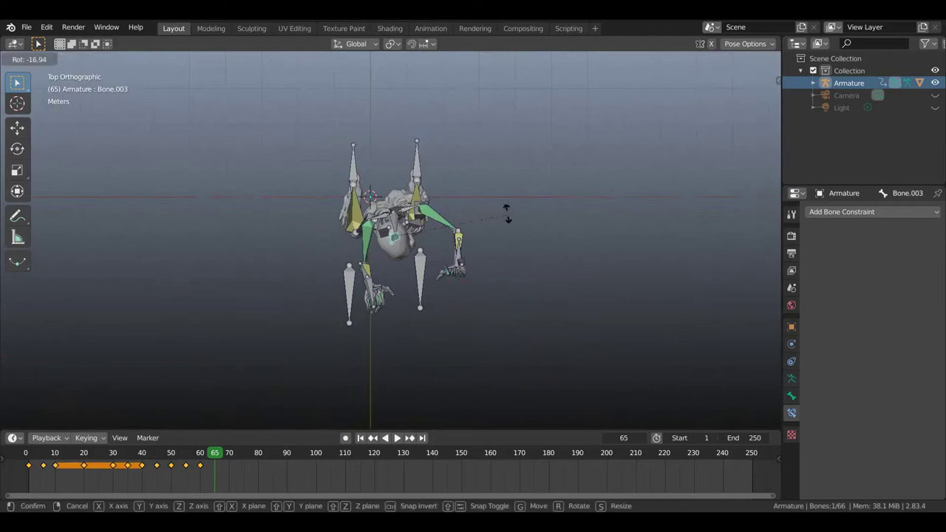
click(507, 209)
middle_drag(507, 208, 500, 150)
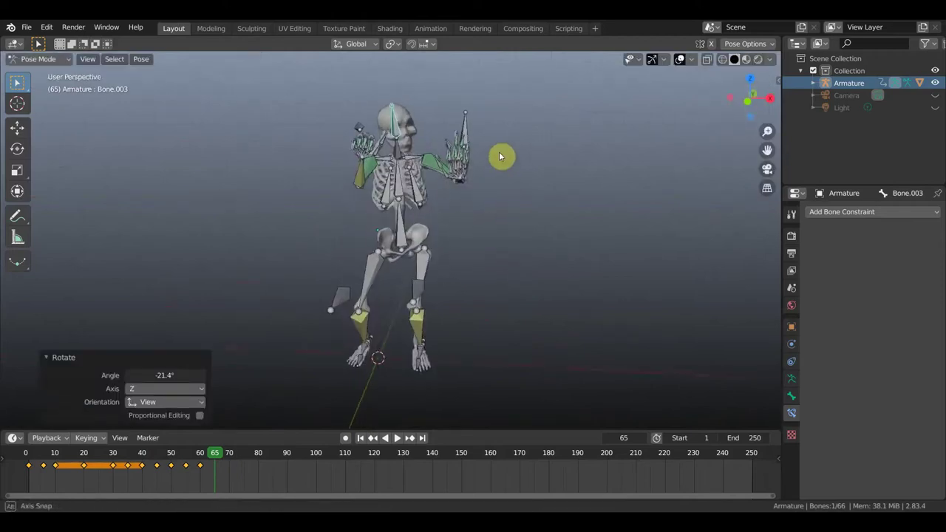
- Rotate hand bone Bone.065 to -77° and Bone.055 to -19.4°
mouse_move(370, 153)
middle_down()
mouse_move(479, 157)
mouse_move(462, 126)
middle_up()
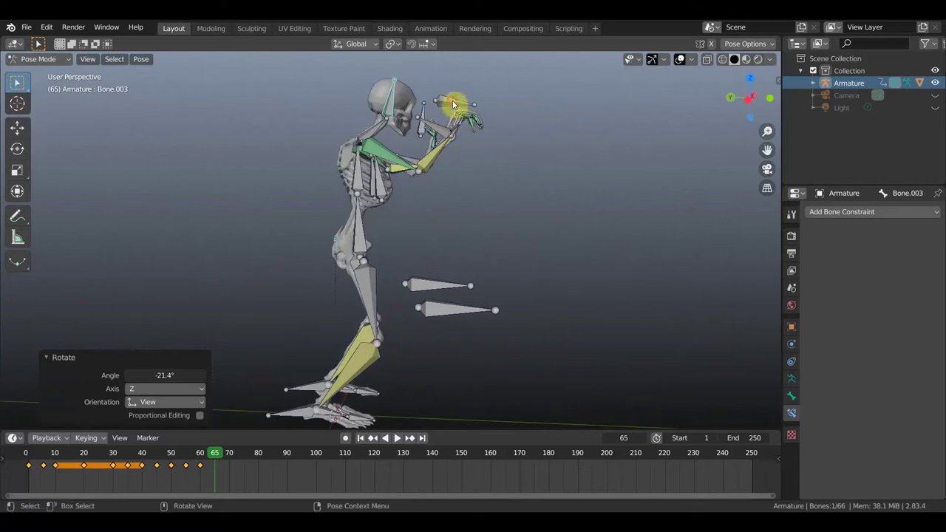
click(473, 115)
key(r)
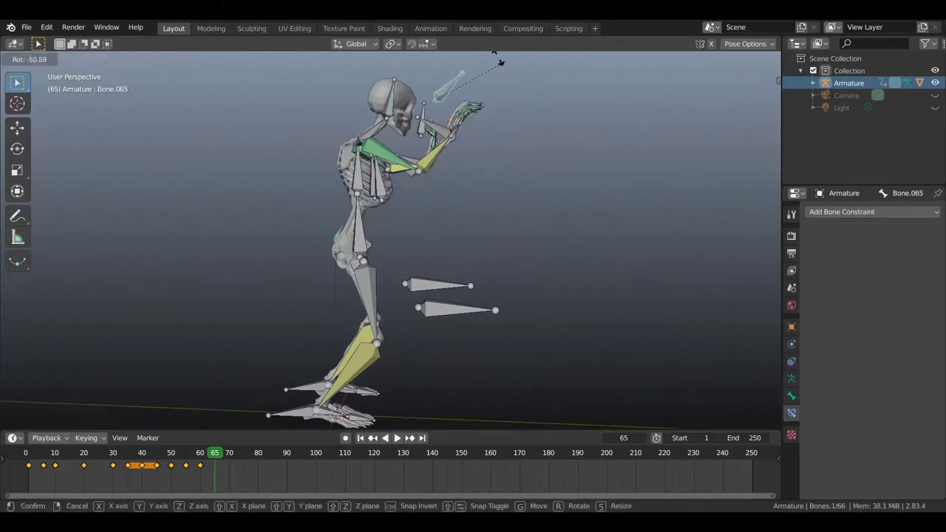
click(475, 422)
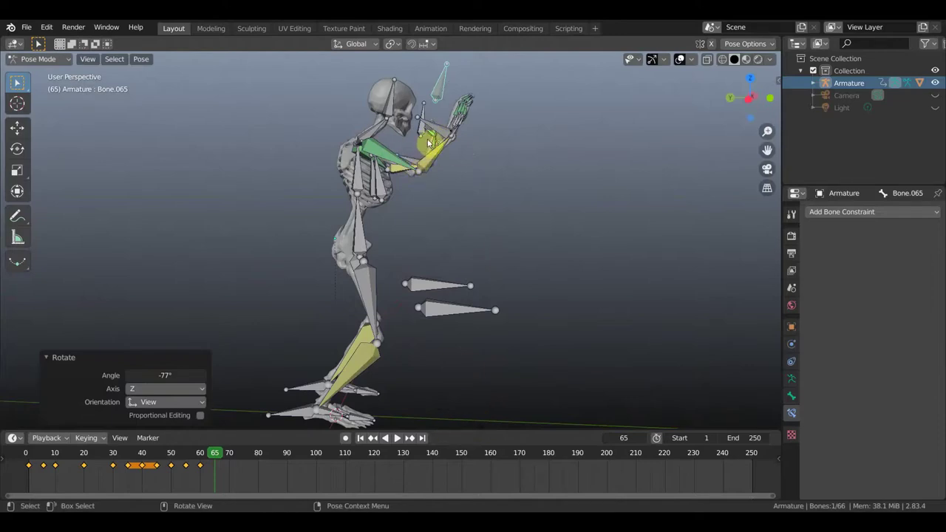
click(485, 146)
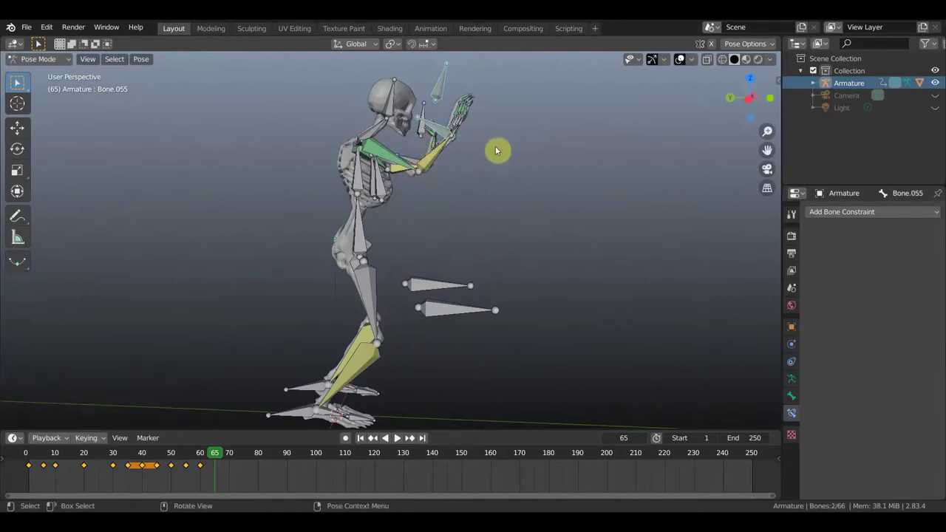
key(r)
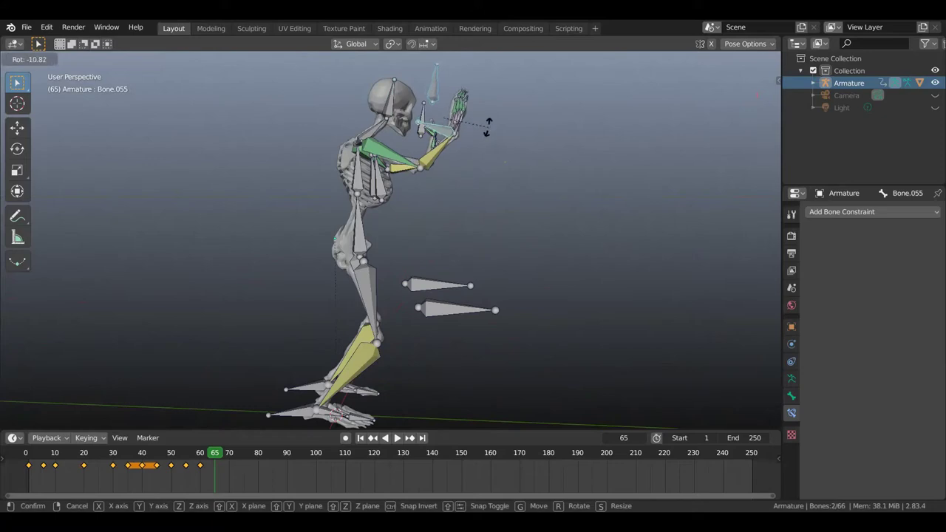
click(489, 128)
- Re-rotate the left hand bone Bone.065 to -23.1°
mouse_move(529, 193)
middle_down()
mouse_move(408, 201)
mouse_move(355, 69)
middle_up()
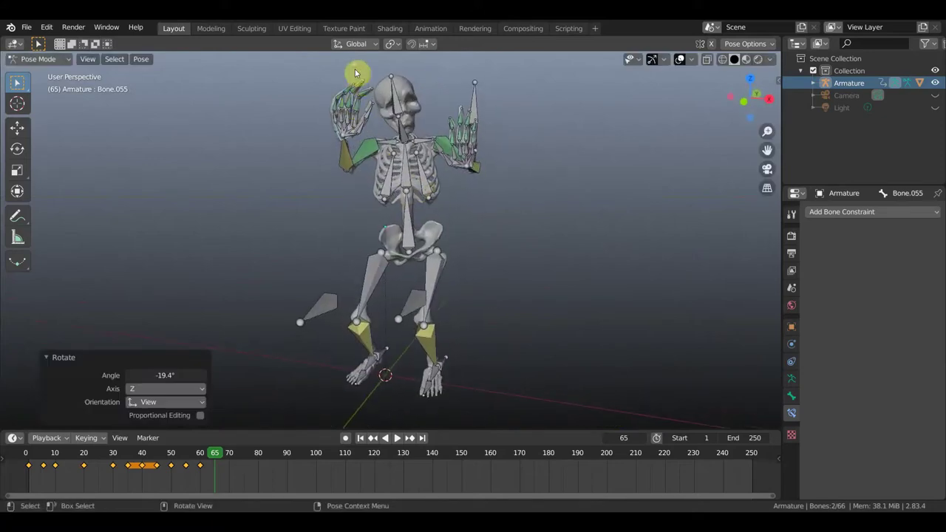
click(351, 74)
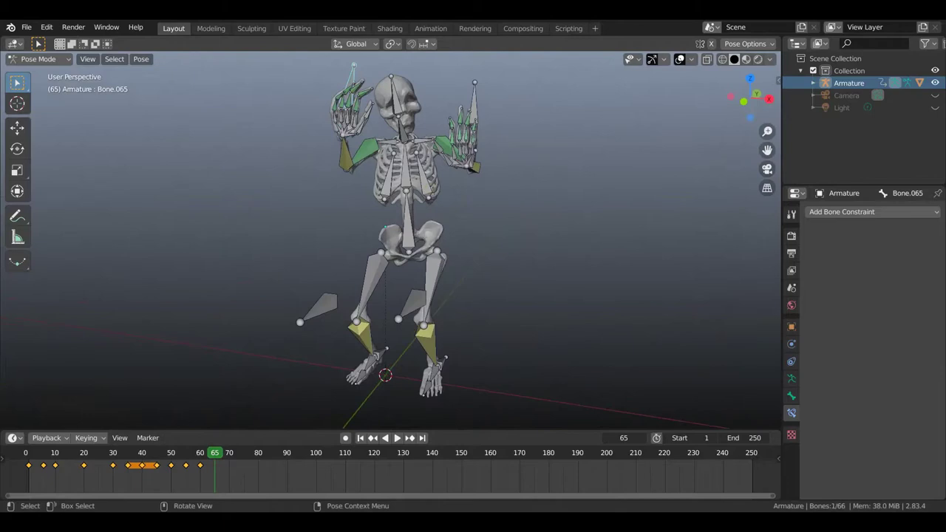
key(r)
click(439, 140)
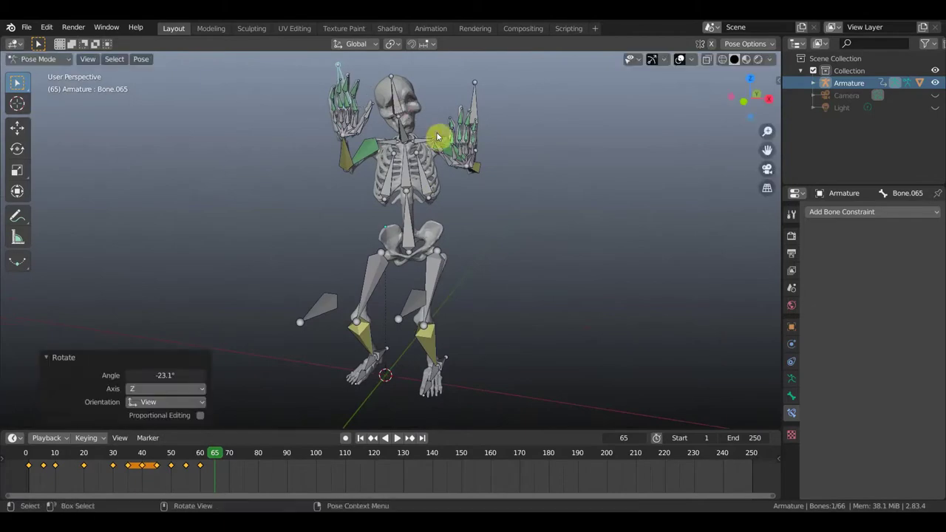
middle_drag(439, 139, 481, 140)
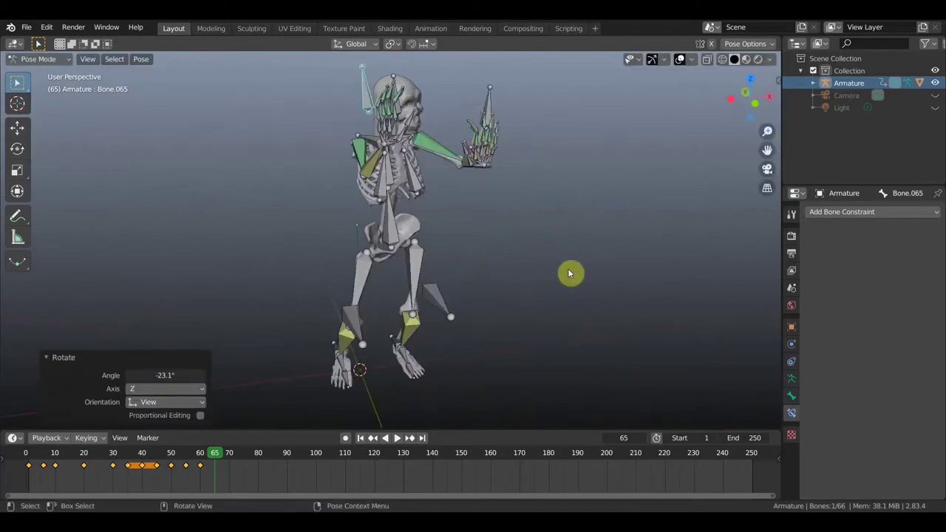
- Key LocRot for all bones at frame 65, then play and scrub back
key(a)
key(i)
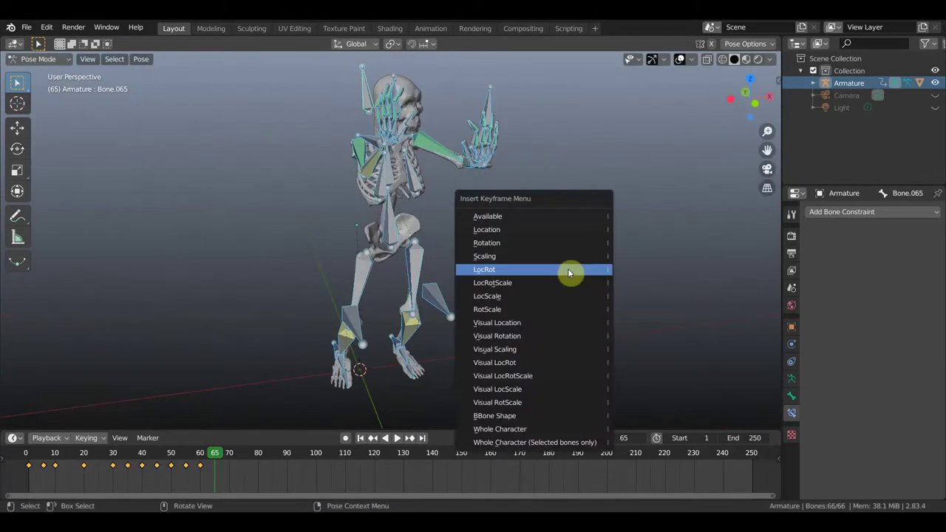
click(568, 270)
key(space)
mouse_move(214, 454)
mouse_down()
mouse_move(45, 453)
mouse_move(207, 474)
mouse_up()
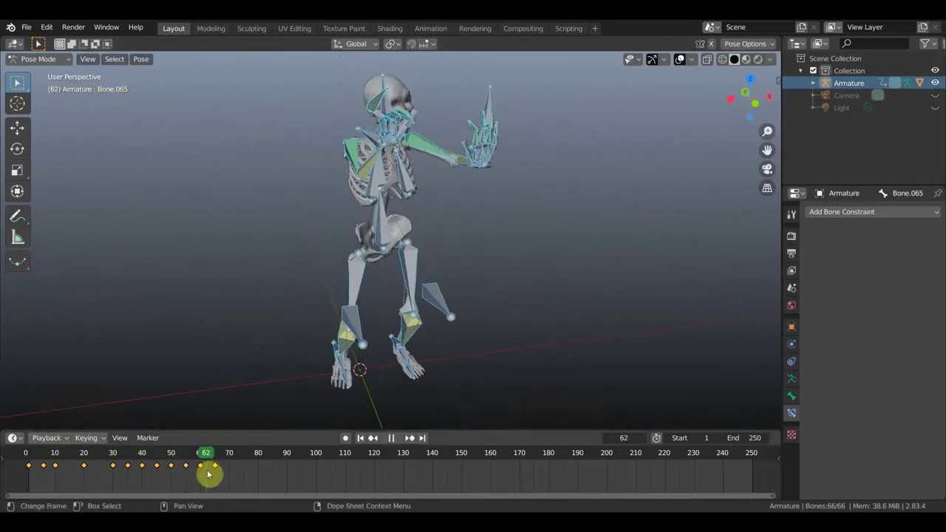
- Stop playback and scale the keyframes in the timeline so the dance runs to about frame 90
drag(207, 473, 36, 468)
key(Escape)
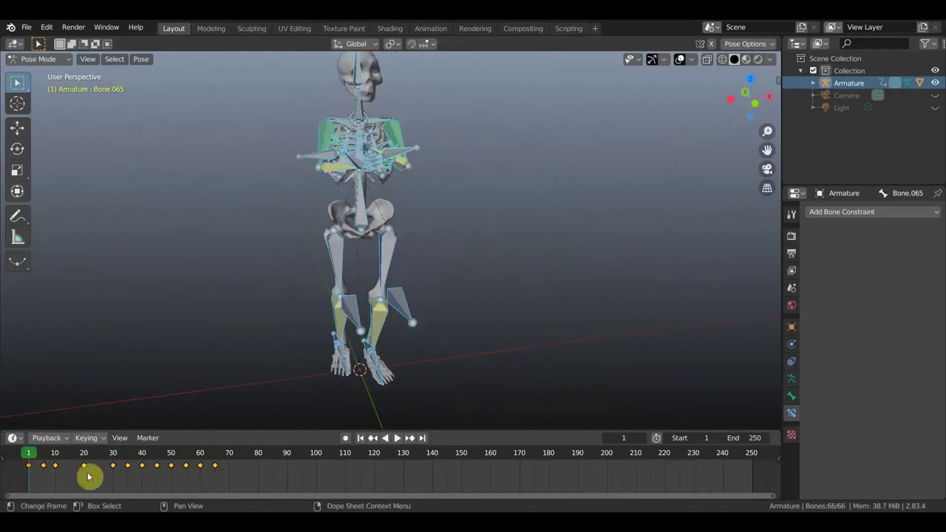
key(s)
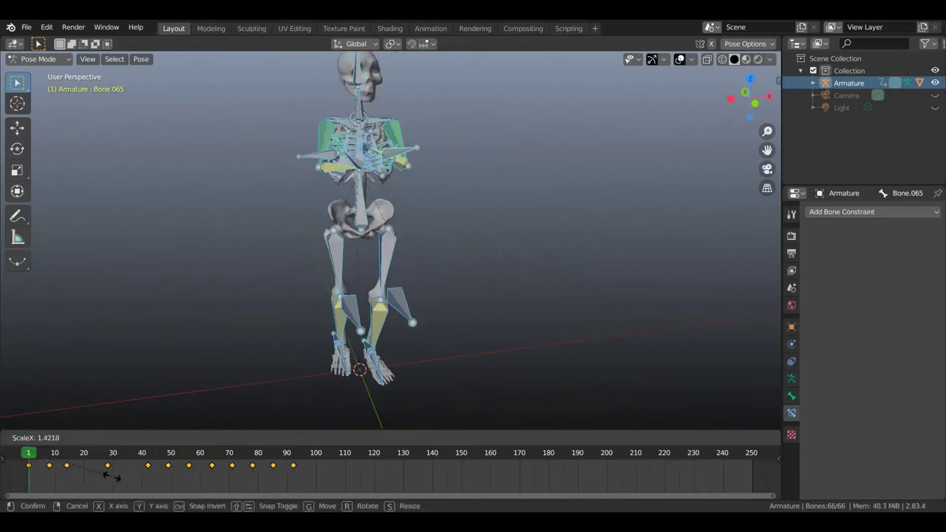
click(112, 473)
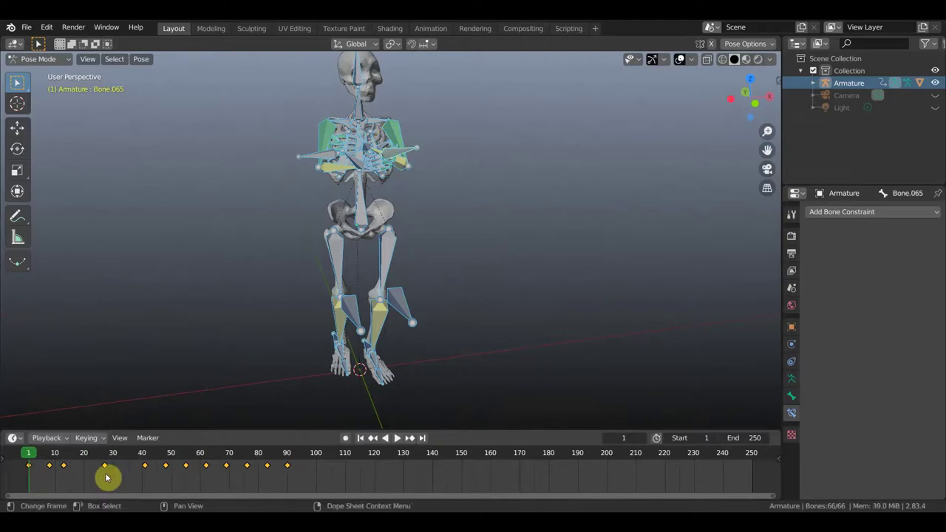
- Hide overlays, play the dance, scrub to around frame 100, and stop playback
mouse_move(456, 380)
middle_down()
mouse_move(433, 361)
mouse_move(436, 349)
middle_up()
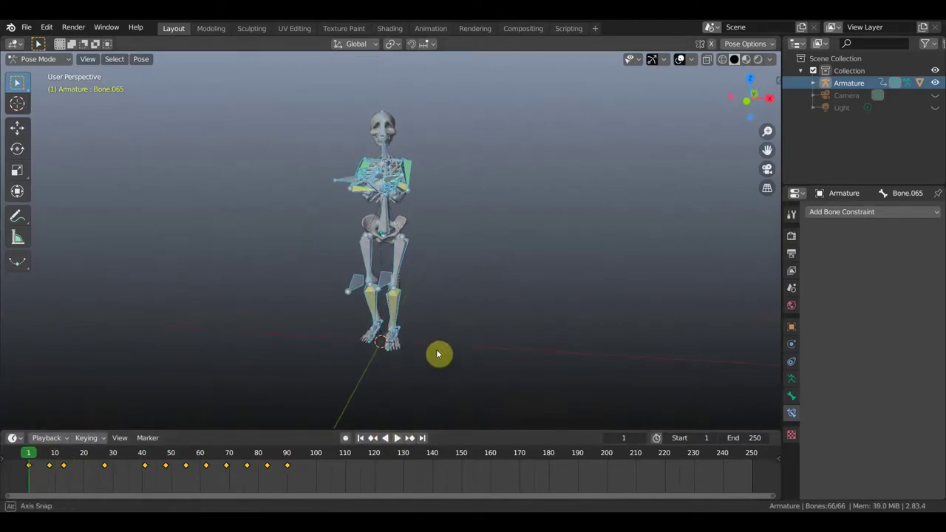
click(681, 62)
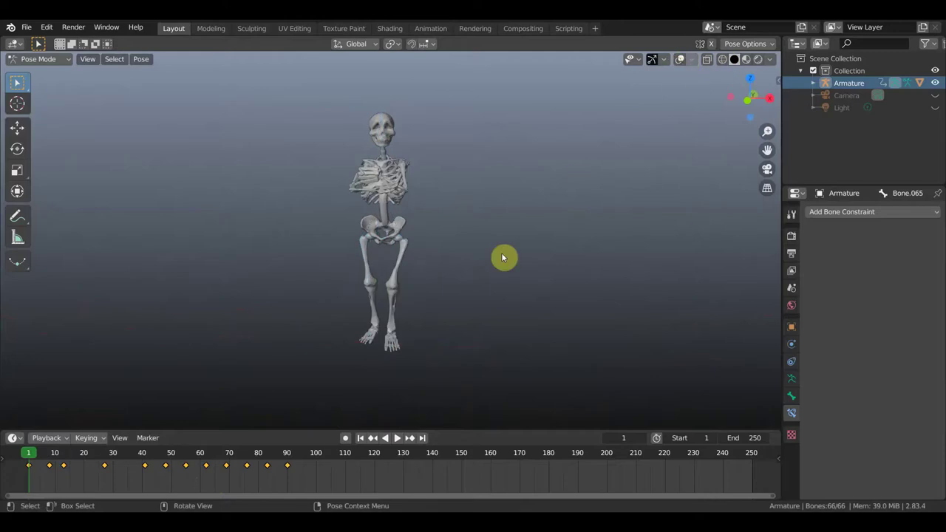
click(398, 438)
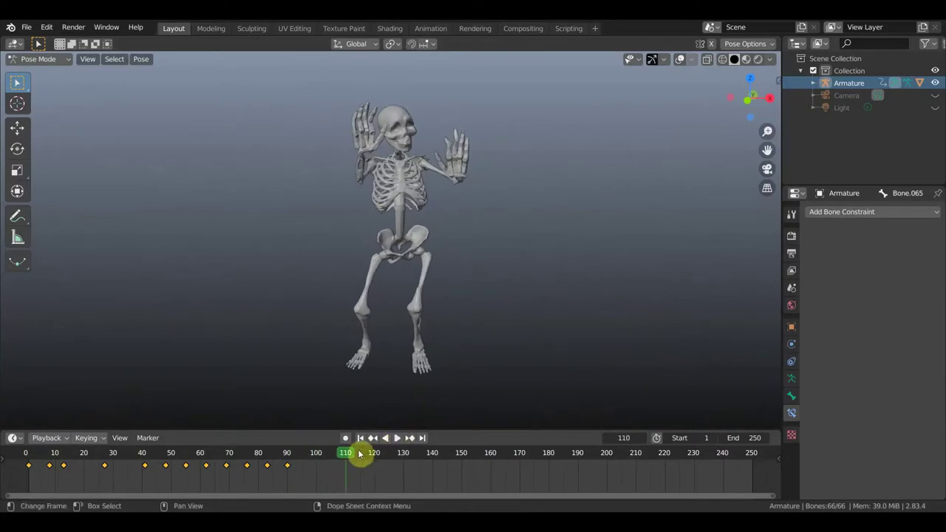
drag(304, 458, 323, 460)
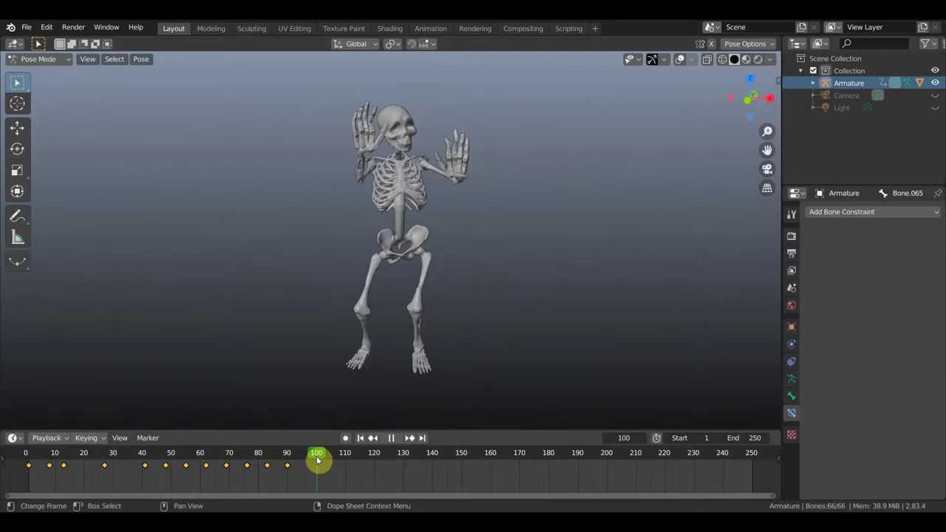
click(433, 296)
- Show the bones again, then rotate and move leg bone Bone.062
click(681, 61)
middle_drag(561, 224, 407, 301)
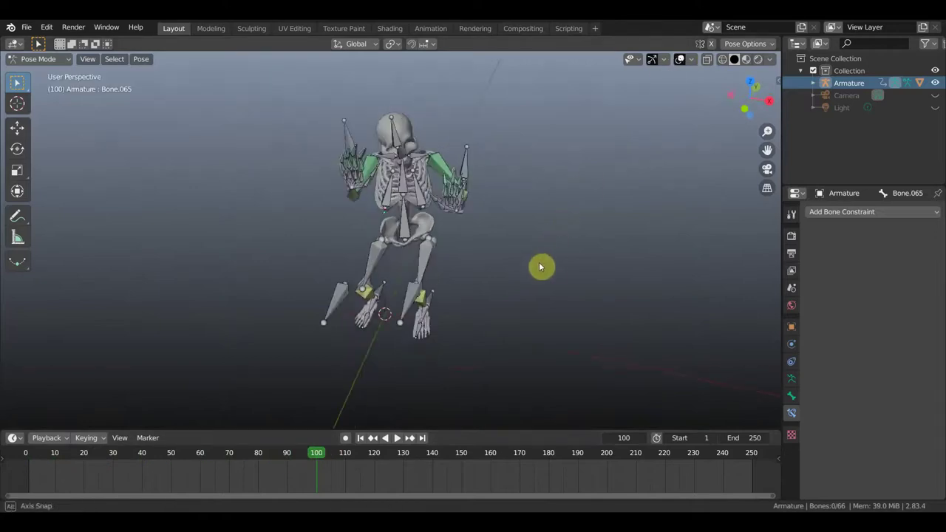
click(412, 302)
middle_drag(484, 332, 500, 353)
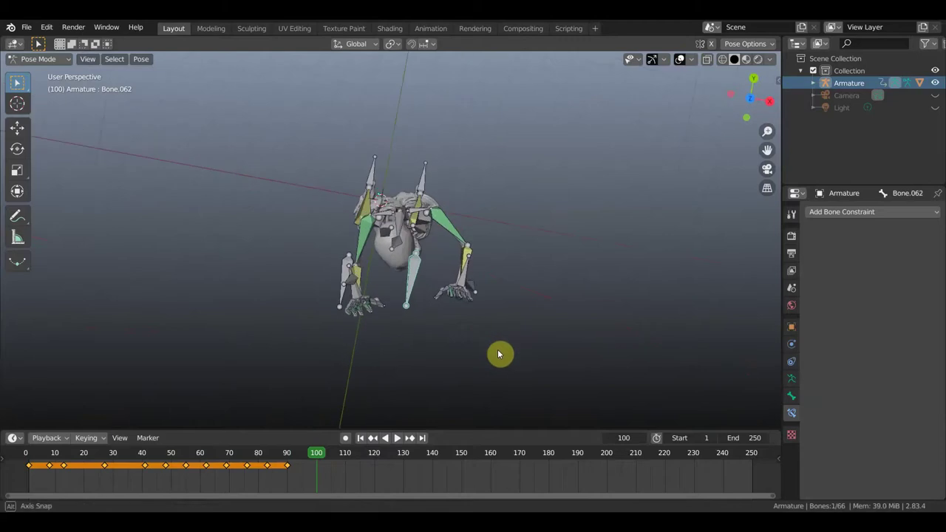
key(r)
click(516, 339)
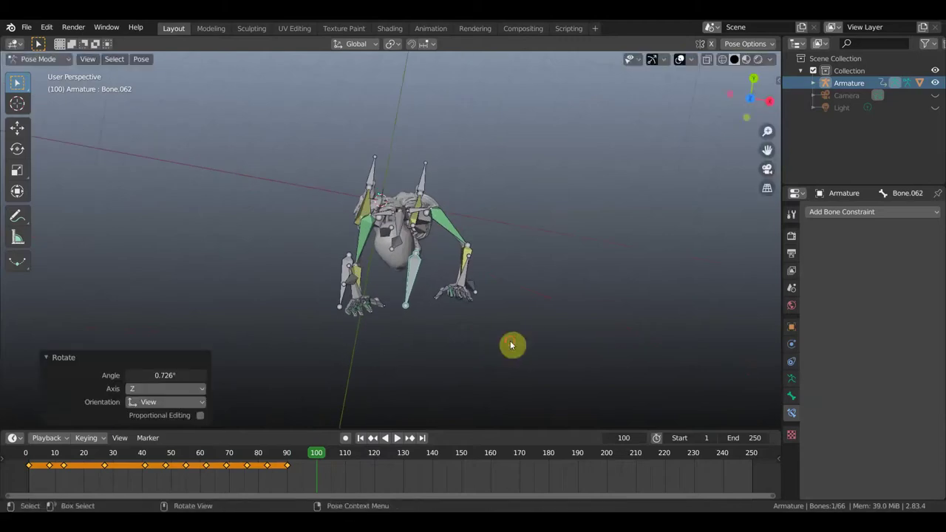
key(g)
click(548, 340)
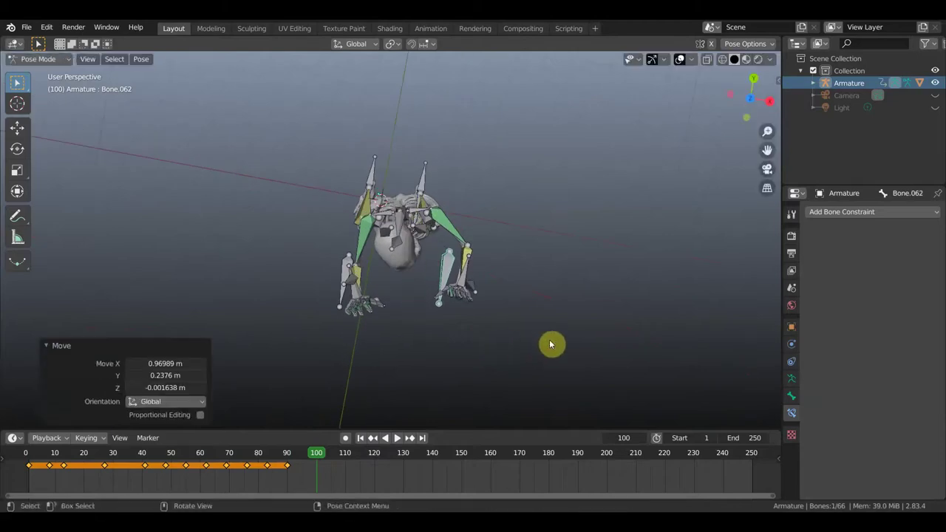
- Rotate Bone.031 to -38.6°, then rotate the leg and shift the right foot
mouse_move(559, 306)
middle_down()
mouse_move(568, 243)
mouse_move(579, 238)
mouse_move(469, 266)
mouse_move(553, 252)
mouse_move(543, 321)
mouse_move(568, 294)
mouse_move(631, 308)
mouse_move(631, 317)
middle_up()
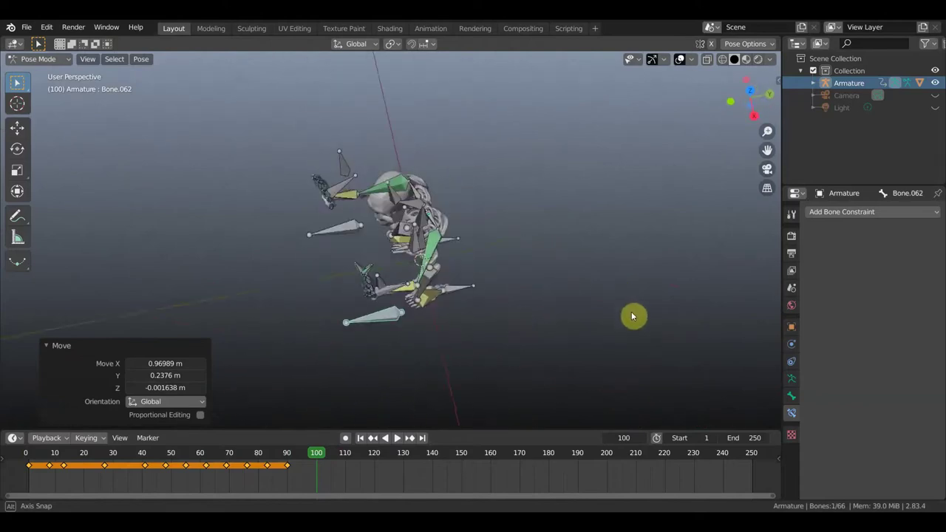
click(463, 288)
key(r)
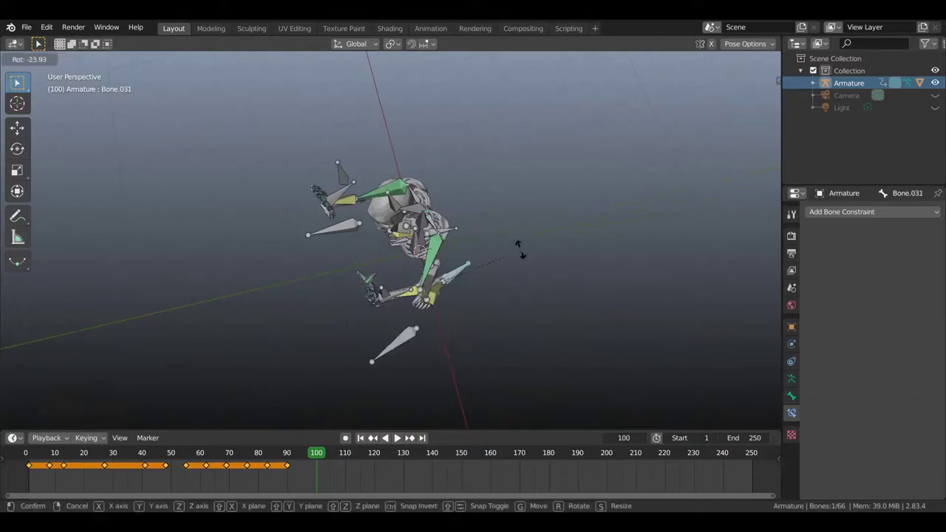
click(509, 281)
mouse_move(510, 281)
middle_down()
mouse_move(569, 239)
mouse_move(602, 194)
middle_up()
mouse_move(572, 298)
middle_down()
mouse_move(579, 276)
mouse_move(559, 303)
middle_up()
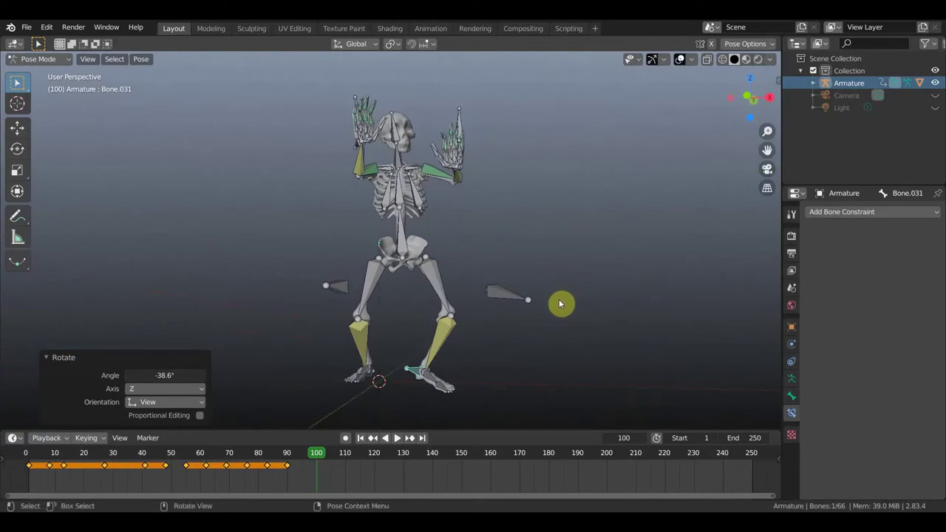
key(r)
click(560, 344)
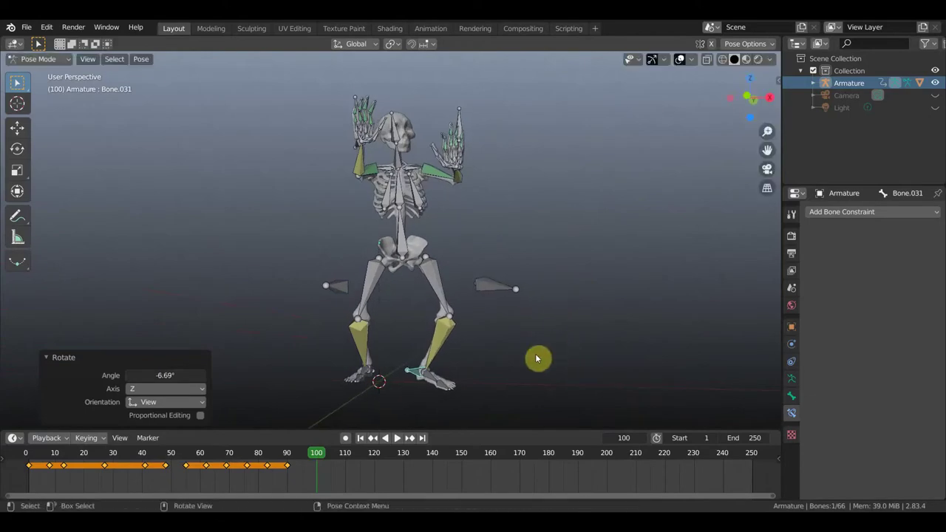
key(g)
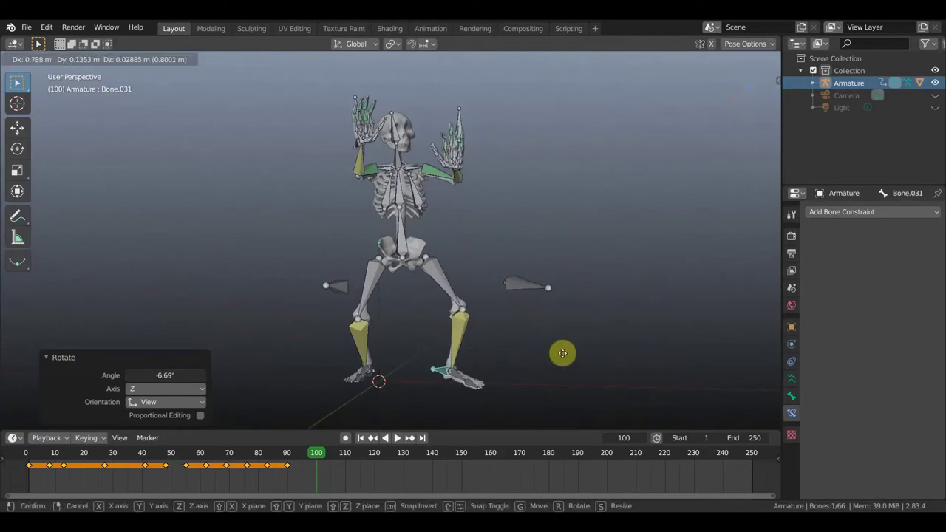
click(565, 358)
- Rotate the torso bones 12.5° and move them to a new position
mouse_move(530, 315)
middle_down()
mouse_move(536, 328)
mouse_move(469, 267)
middle_up()
click(486, 230)
mouse_move(486, 229)
middle_down()
mouse_move(479, 268)
mouse_move(538, 300)
middle_up()
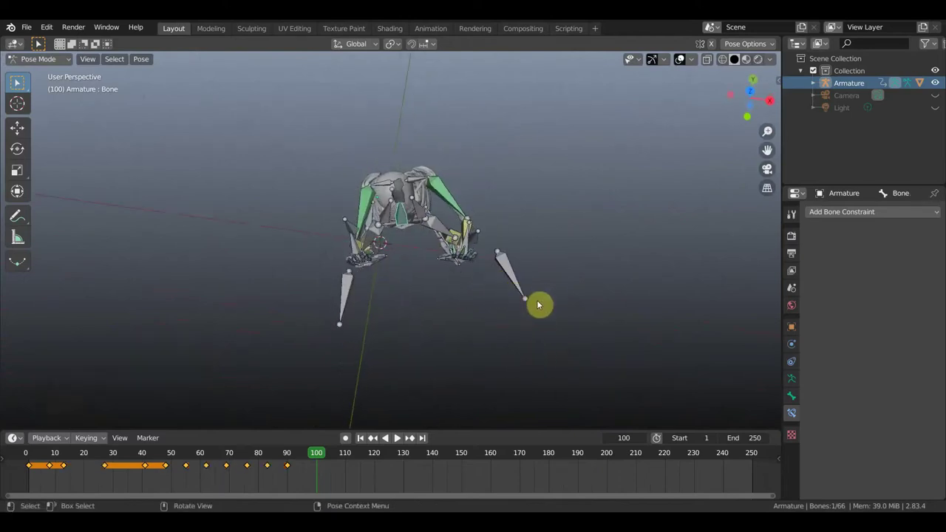
key(r)
click(519, 334)
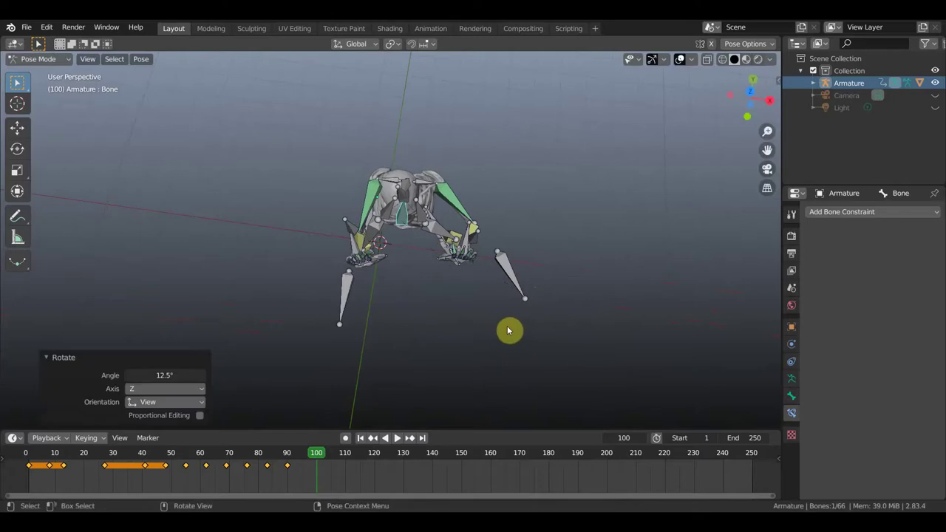
key(g)
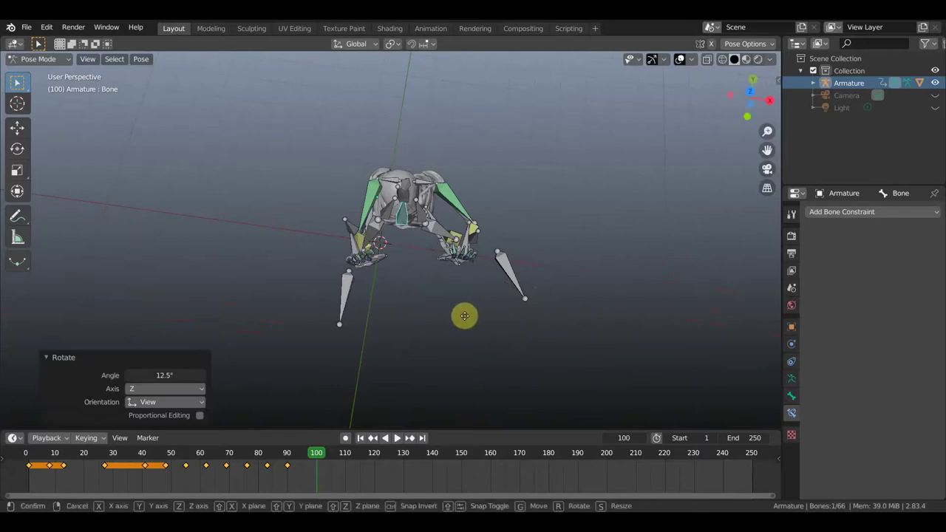
click(503, 329)
- Rotate chest Bone.002 by 37.9° and lower spine Bone.001 by 10.8°
mouse_move(507, 332)
middle_down()
mouse_move(513, 247)
mouse_move(503, 229)
middle_up()
mouse_move(442, 178)
middle_down()
mouse_move(455, 168)
mouse_move(446, 169)
mouse_move(479, 193)
middle_up()
click(473, 188)
key(r)
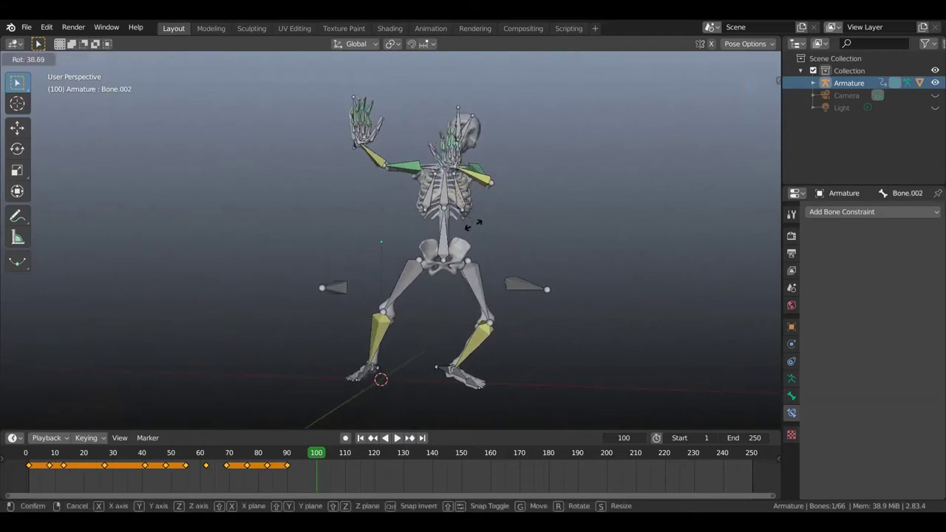
click(473, 225)
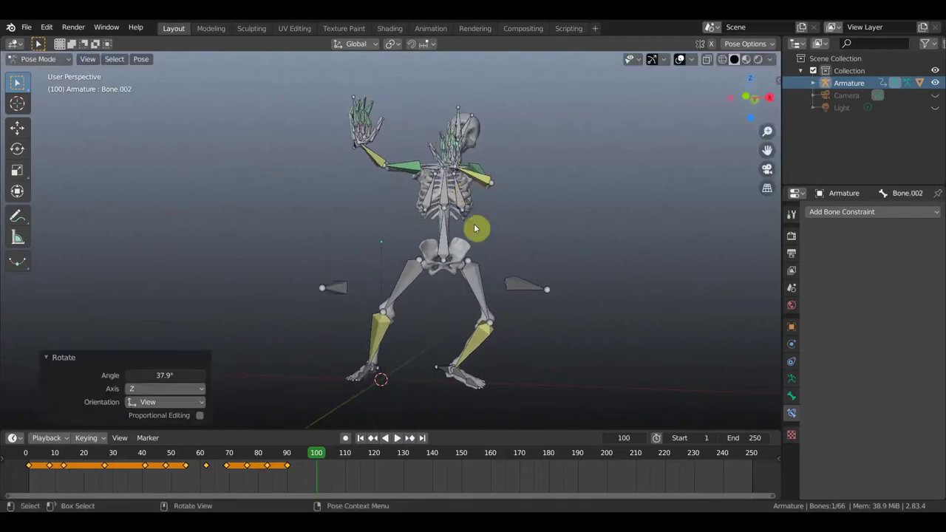
click(444, 201)
key(r)
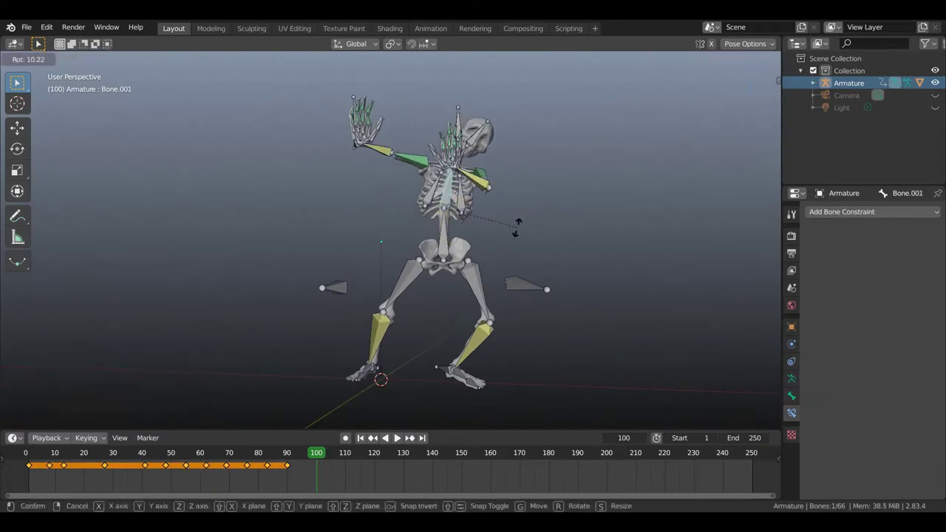
click(515, 233)
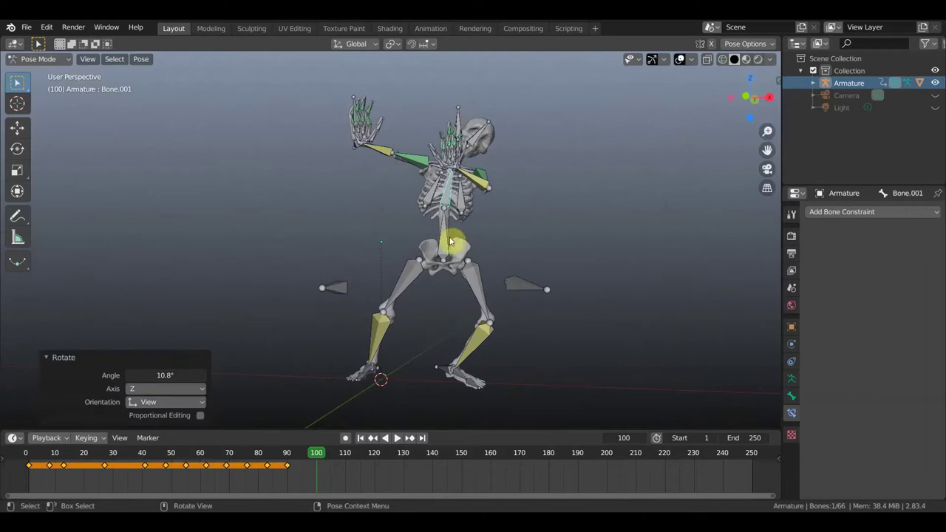
- Move the root Bone -0.161 m and tilt head Bone.003 -34.3° about Z
key(bracketleft)
key(g)
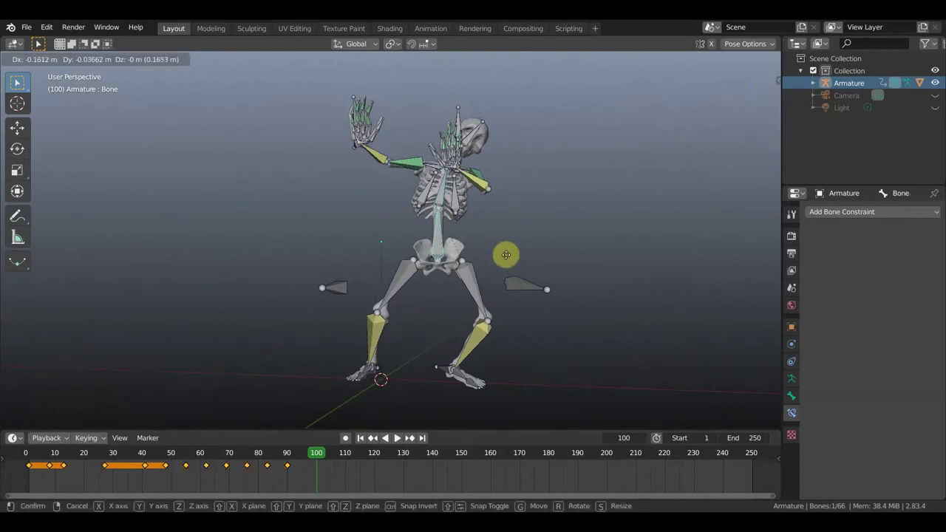
click(509, 257)
key(alt+g)
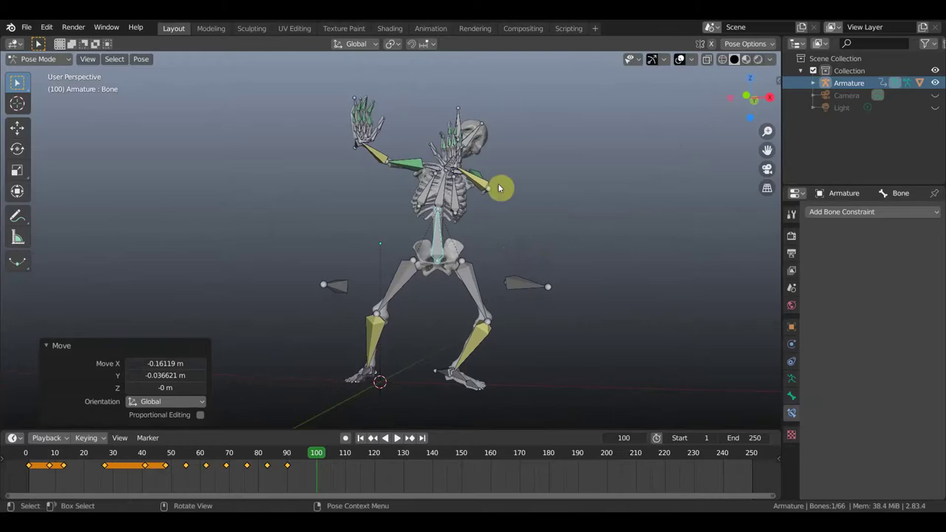
click(471, 140)
key(r)
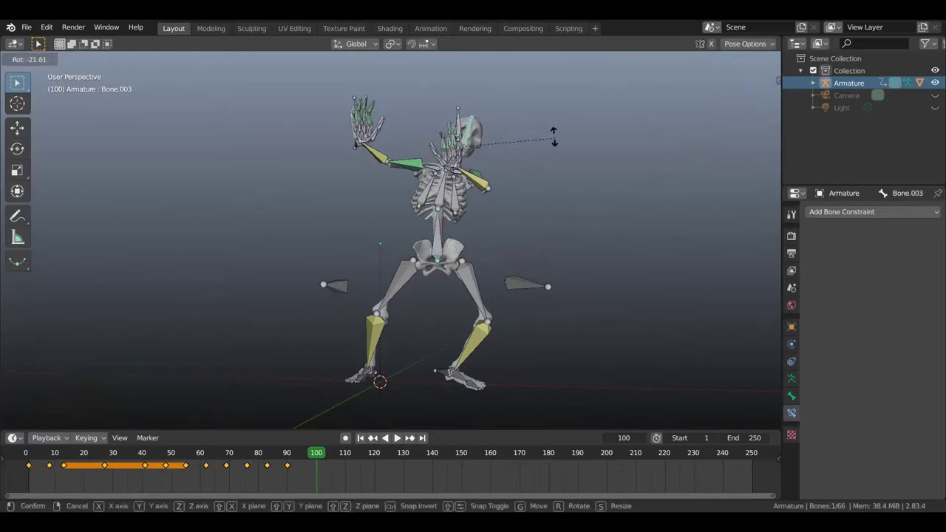
click(542, 124)
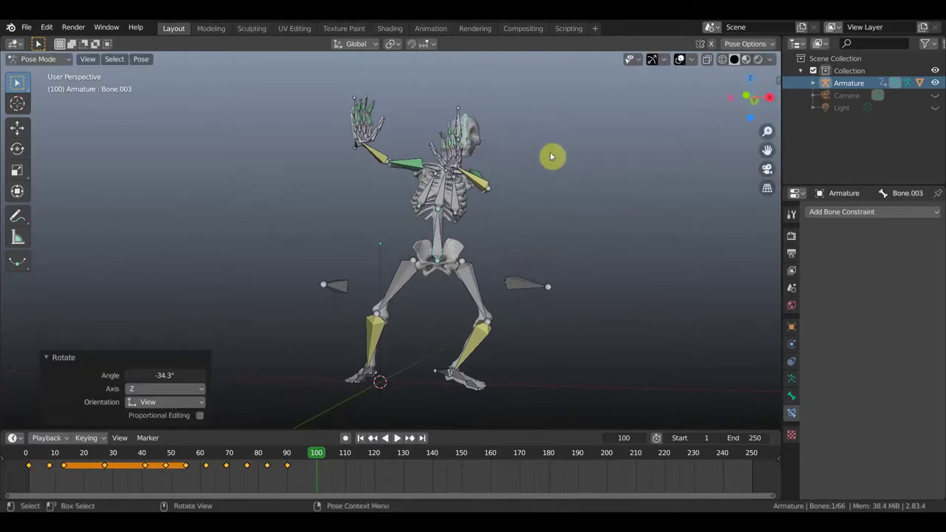
mouse_move(542, 165)
middle_down()
mouse_move(529, 167)
mouse_move(543, 166)
middle_up()
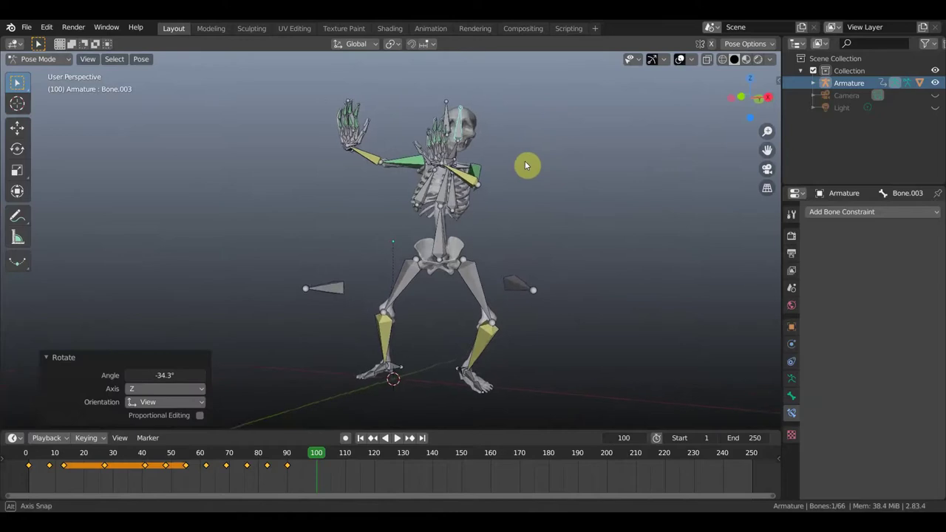
- Key LocRot on all bones at frame 100, hide overlays, and scrub back to frame 73
key(a)
key(i)
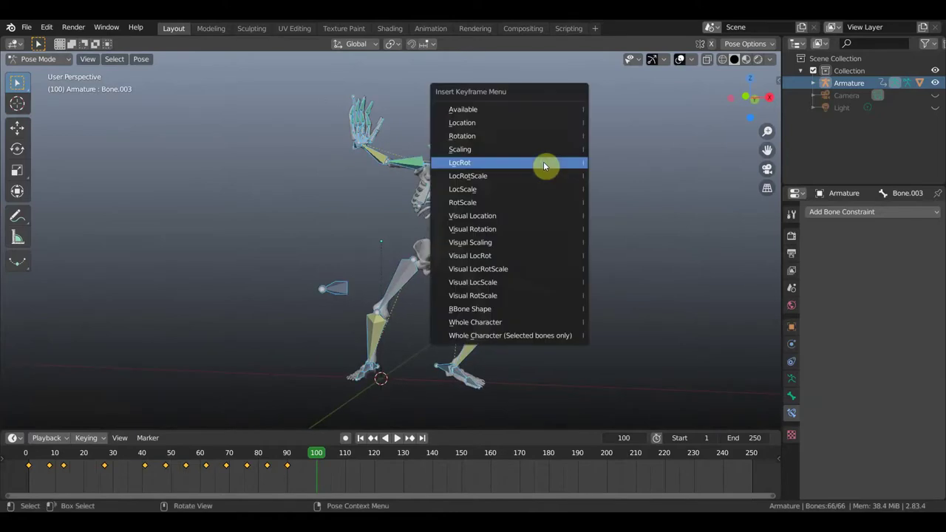
click(543, 162)
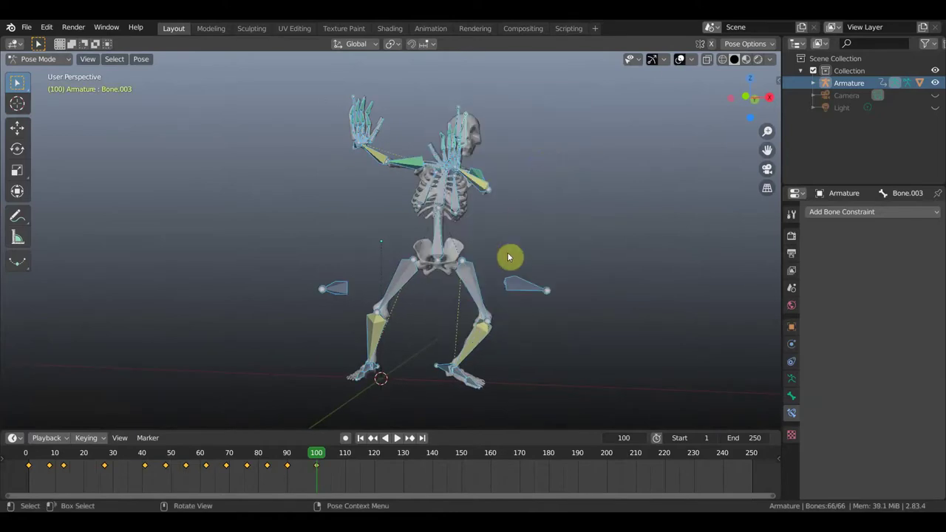
click(679, 61)
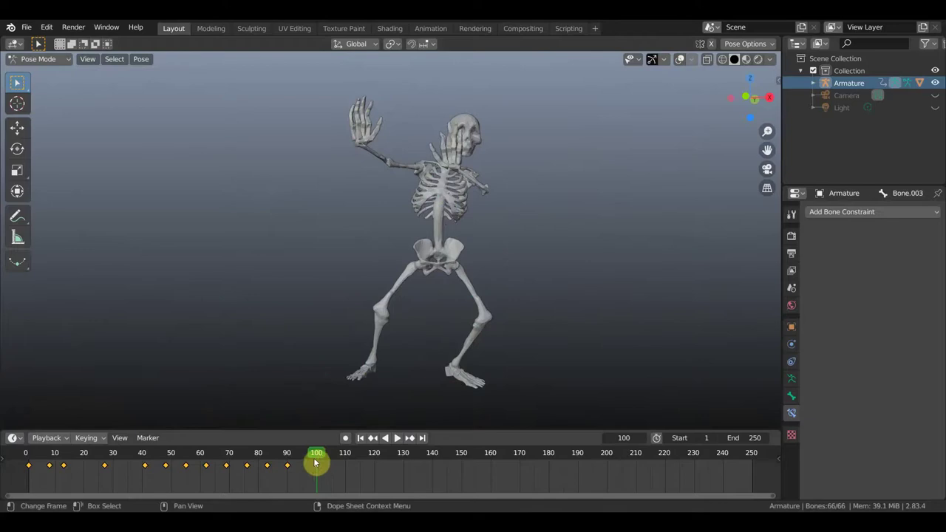
mouse_move(314, 457)
mouse_down()
mouse_move(207, 455)
mouse_move(345, 475)
mouse_up()
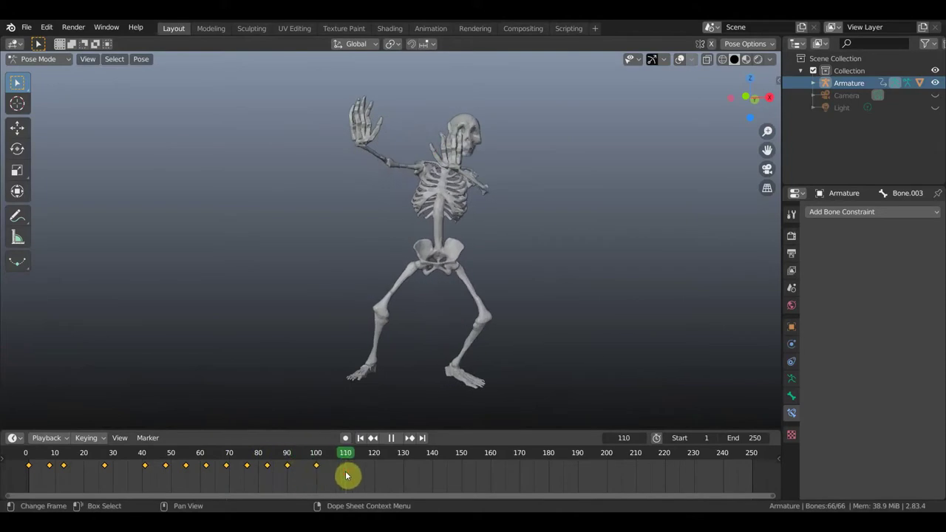
- Show the bones, select Bone.026 and Bone.064, and move the right arm up
key(shift+alt+z)
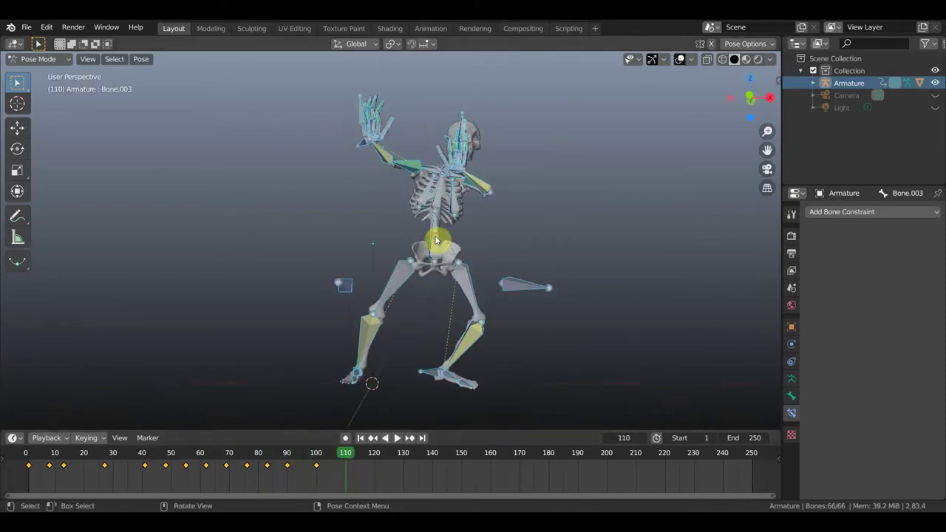
click(436, 240)
middle_drag(467, 137, 388, 164)
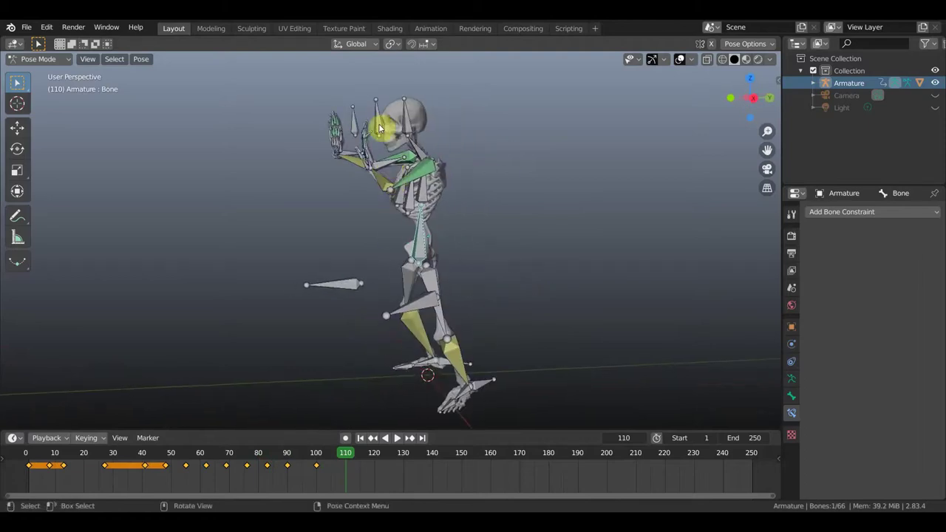
click(384, 170)
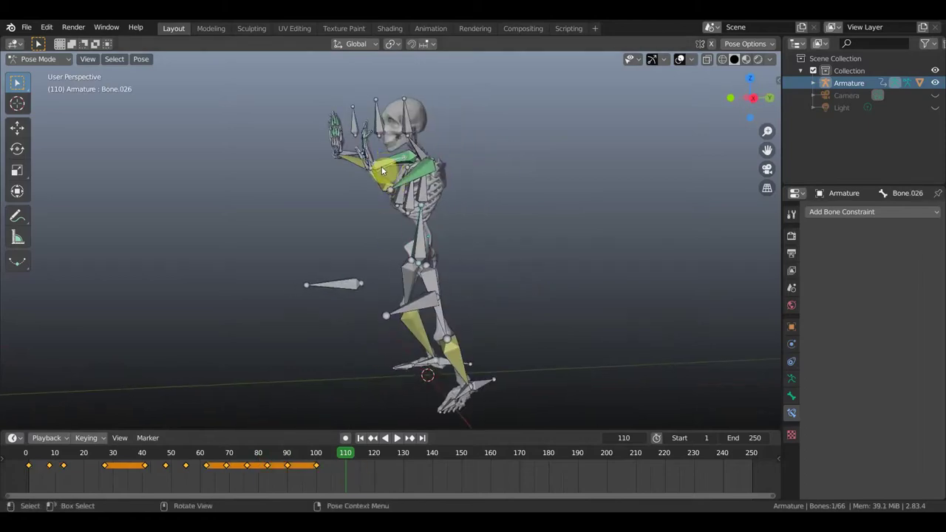
shift+click(437, 208)
middle_drag(436, 209, 520, 197)
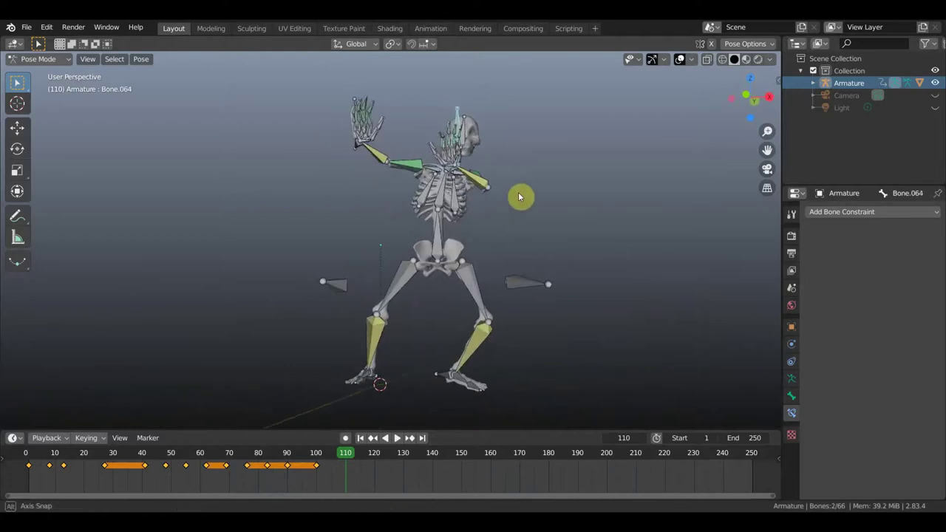
key(g)
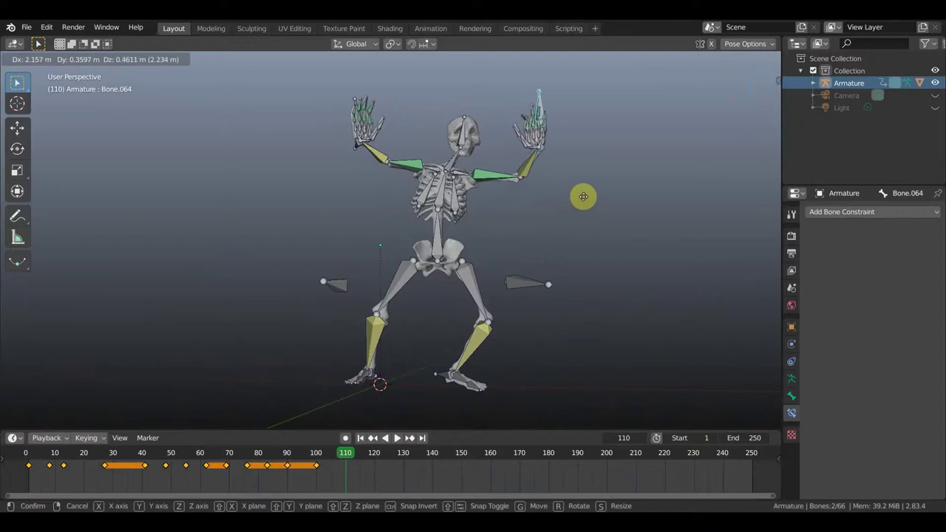
click(556, 218)
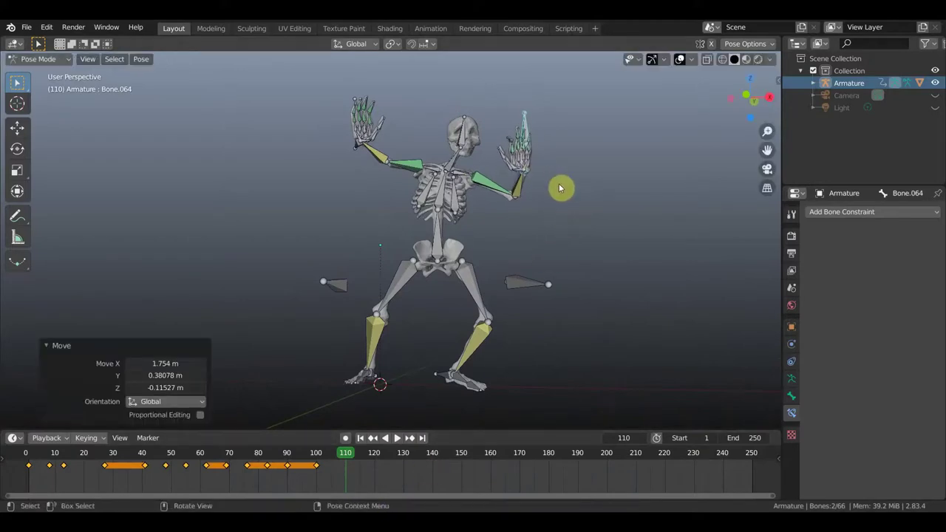
key(g)
click(555, 155)
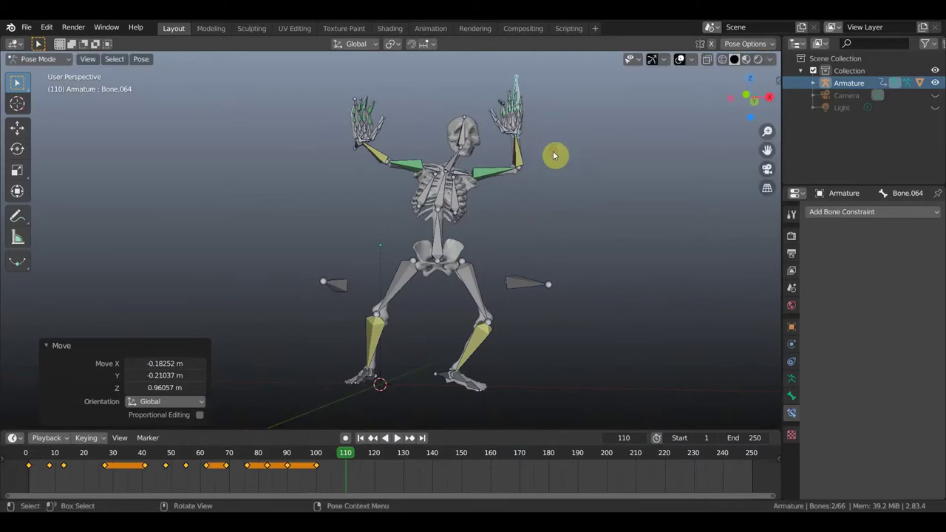
- Rotate chest bone Bone.002 into a new angle
mouse_move(530, 189)
middle_down()
mouse_move(623, 209)
mouse_move(509, 217)
mouse_move(457, 188)
middle_up()
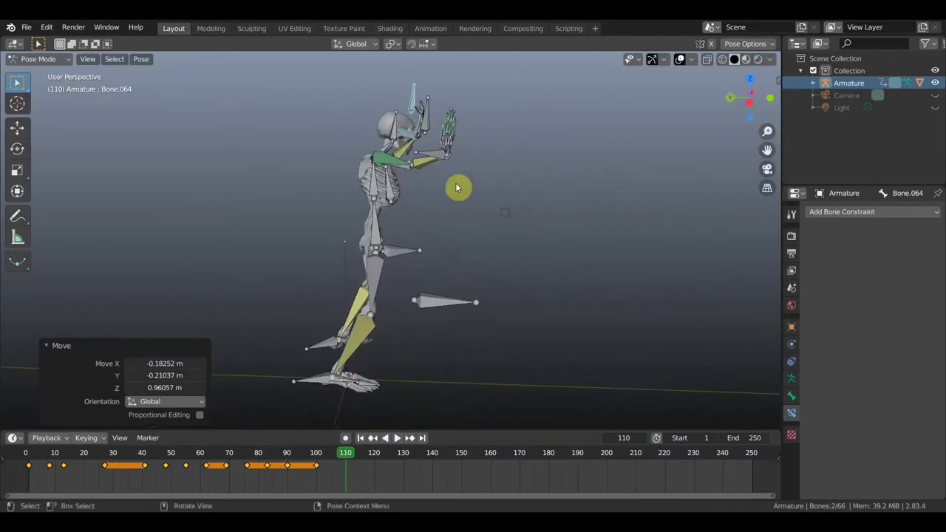
click(392, 149)
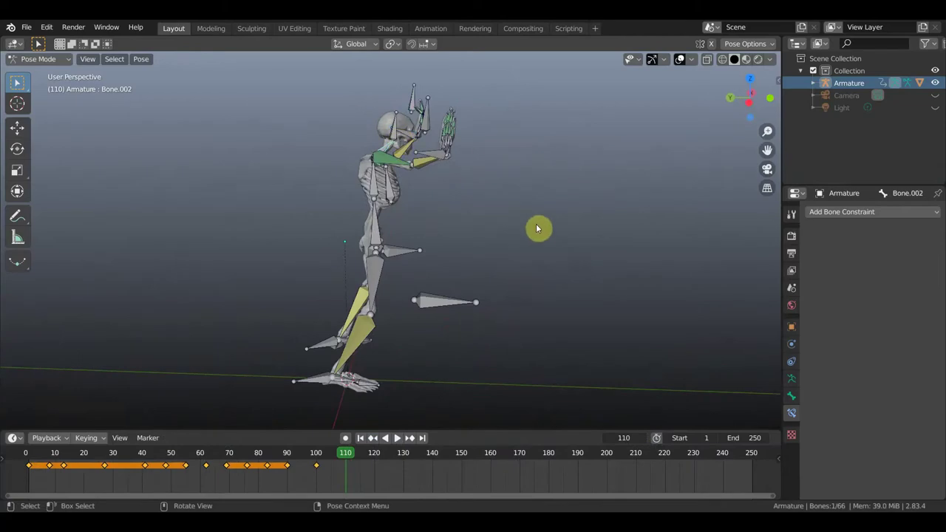
key(r)
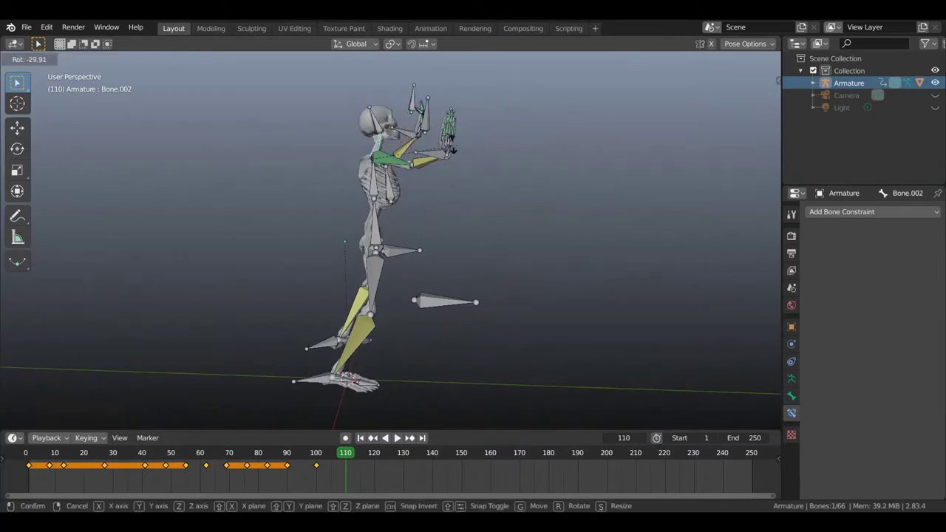
click(442, 136)
- Turn head bone Bone.003 to -26.8°
middle_drag(473, 188, 355, 182)
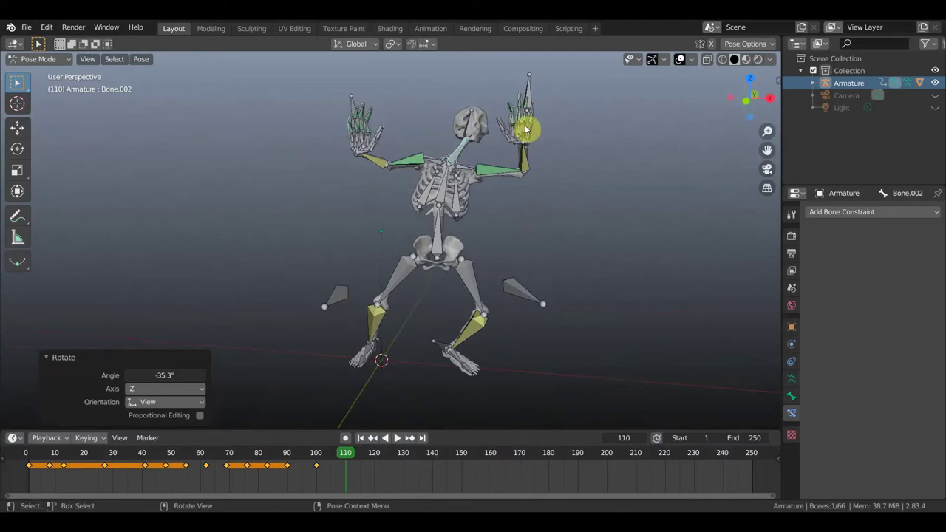
mouse_move(518, 200)
middle_down()
mouse_move(540, 190)
mouse_move(522, 196)
middle_up()
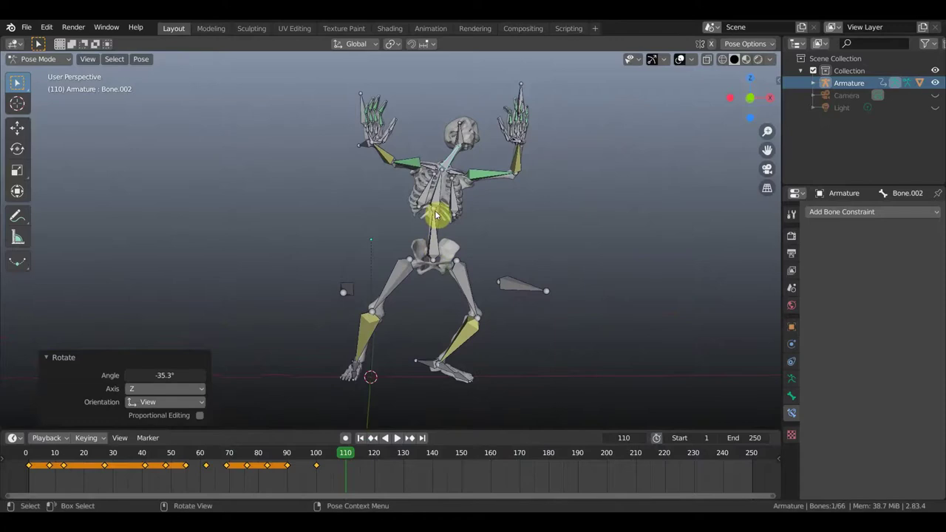
mouse_move(467, 163)
middle_down()
mouse_move(494, 170)
mouse_move(439, 136)
middle_up()
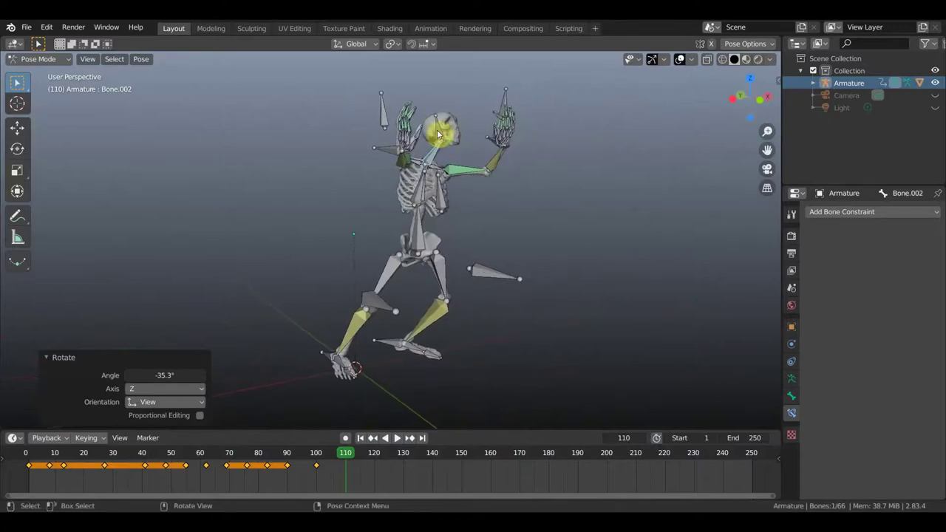
click(493, 163)
key(r)
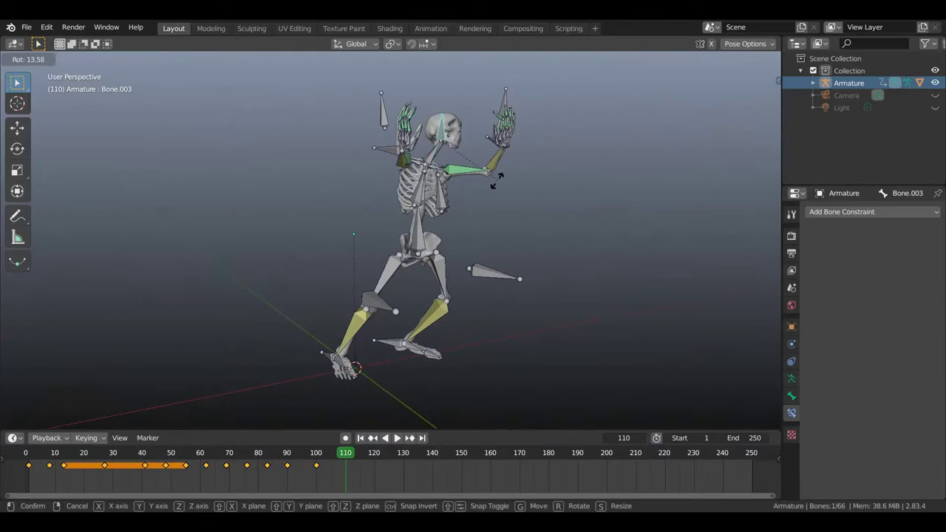
click(496, 187)
mouse_move(495, 187)
middle_down()
mouse_move(406, 186)
mouse_move(467, 188)
middle_up()
key(r)
click(530, 170)
- Shift foot bone Bone.060 by -0.466 m in X
middle_drag(535, 193, 535, 188)
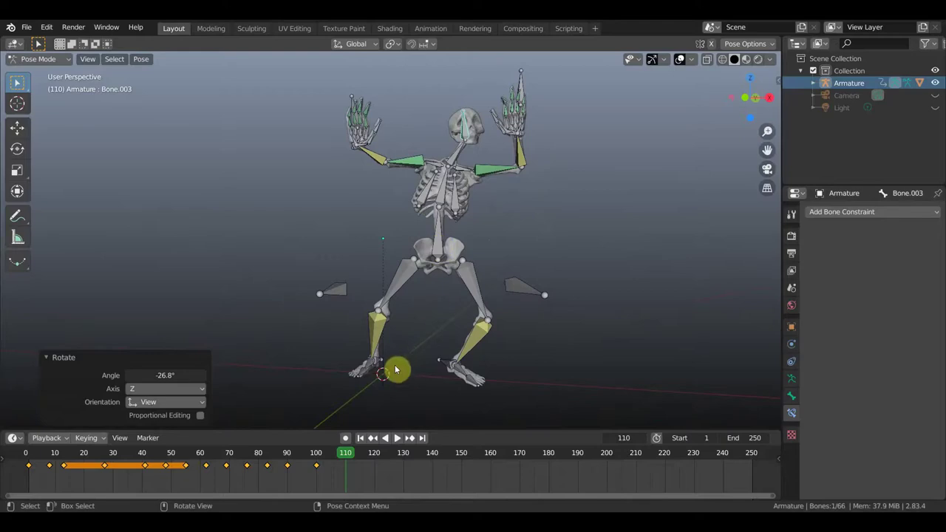
mouse_move(422, 374)
middle_down()
mouse_move(563, 380)
mouse_move(519, 374)
mouse_move(481, 386)
middle_up()
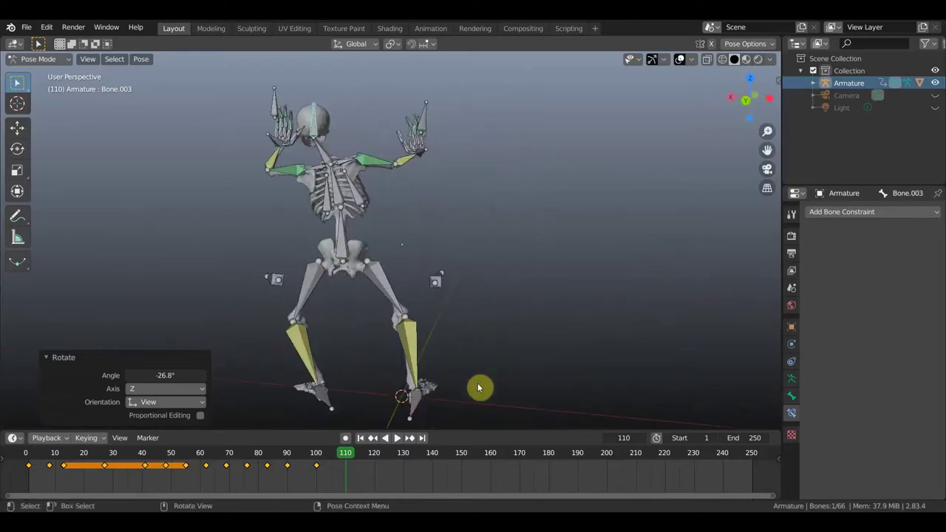
click(472, 407)
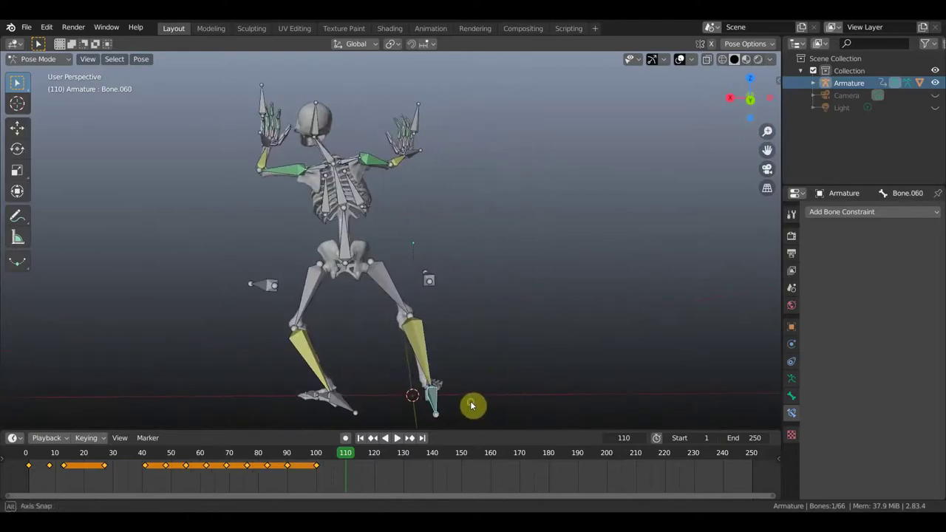
key(g)
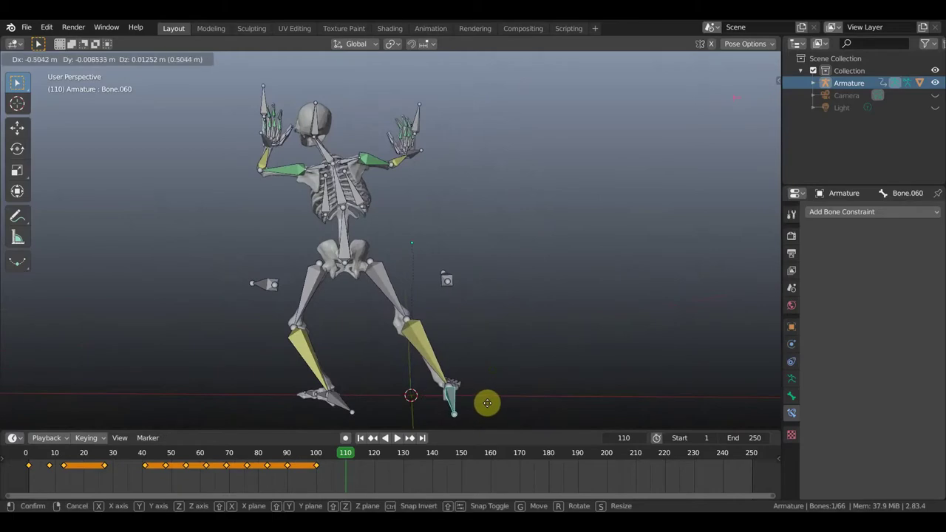
click(487, 403)
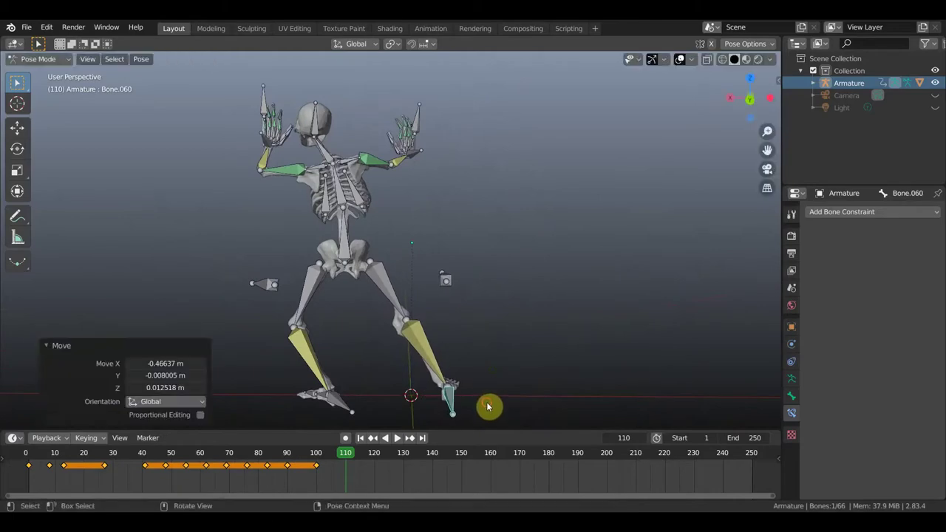
- Lower the torso by moving the root Bone 0.38 m
click(349, 235)
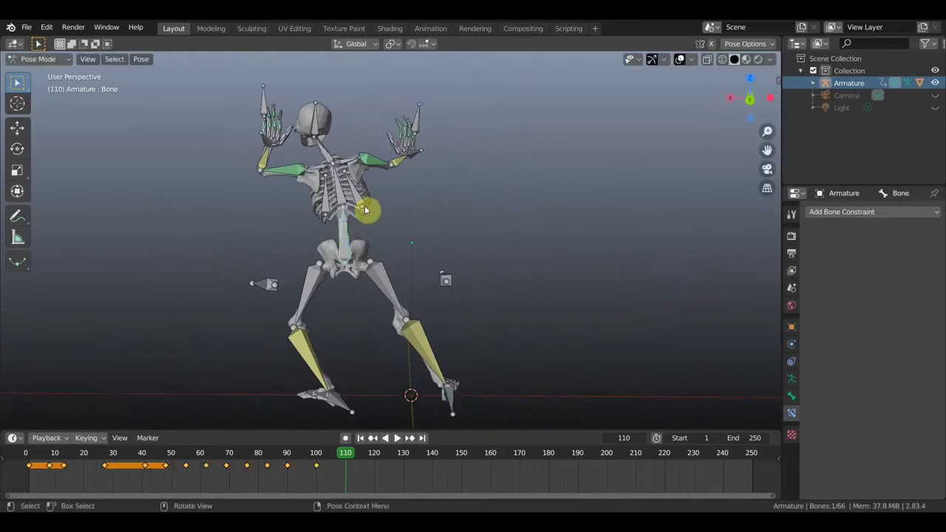
key(g)
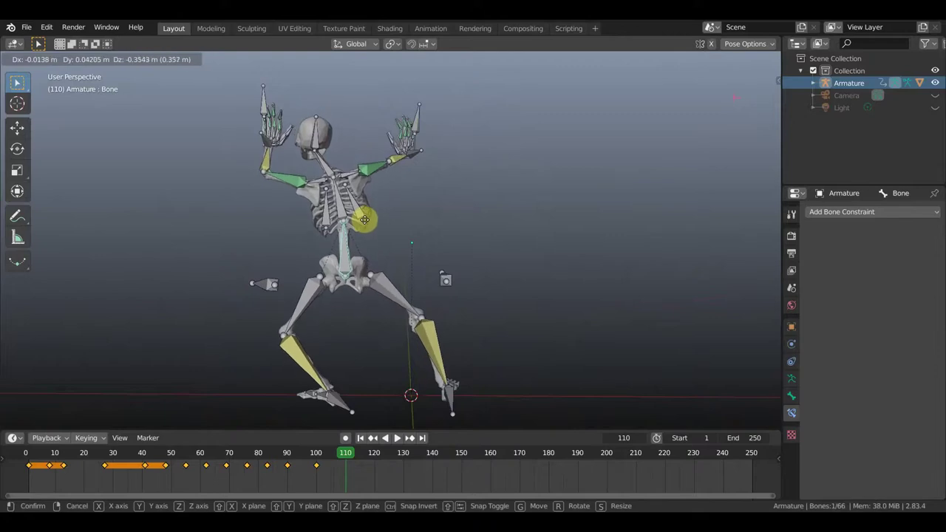
click(365, 220)
mouse_move(408, 218)
middle_down()
mouse_move(221, 234)
mouse_move(179, 221)
middle_up()
- Key LocRot on all bones at frame 110 and scrub back to review the motion
key(a)
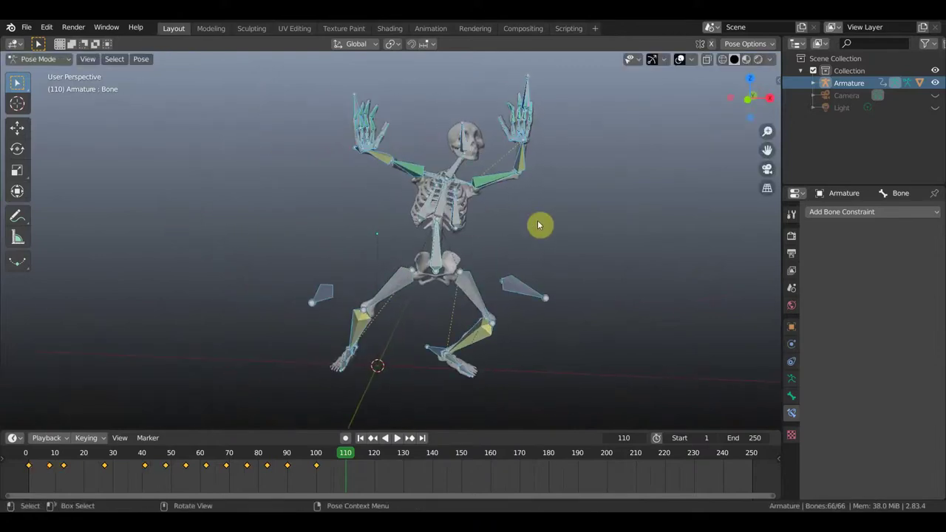
key(i)
click(538, 225)
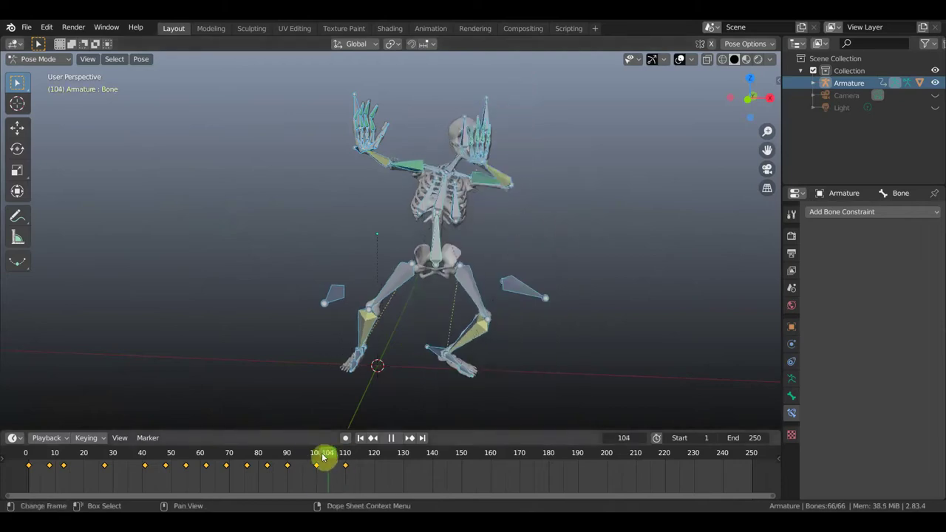
mouse_move(341, 457)
mouse_down()
mouse_move(35, 445)
mouse_move(350, 487)
mouse_up()
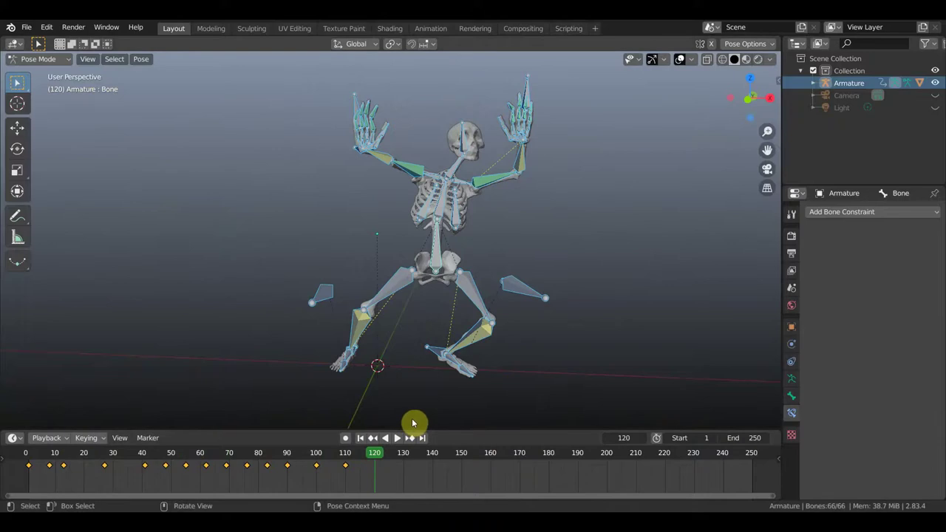
mouse_move(395, 152)
middle_down()
mouse_move(516, 156)
mouse_move(395, 147)
mouse_move(470, 164)
middle_up()
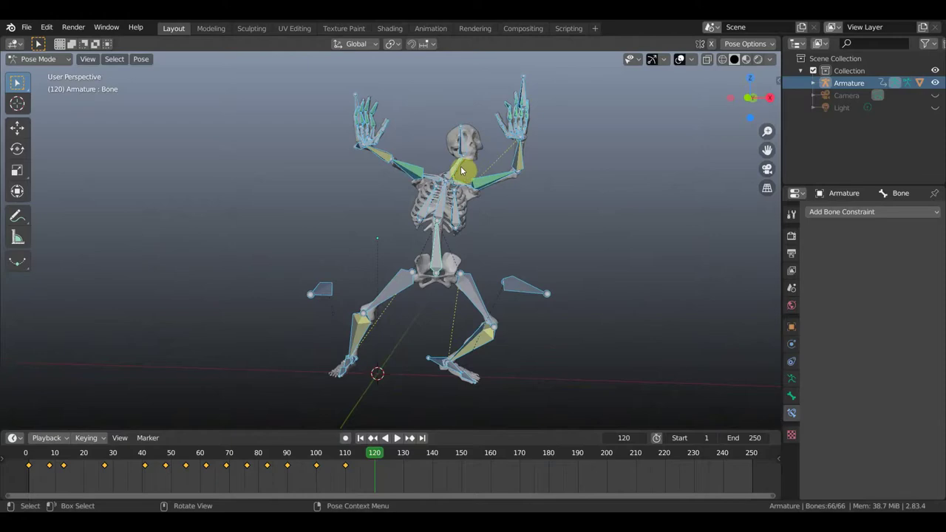
- Rotate chest bone Bone.002 to a new angle
click(527, 190)
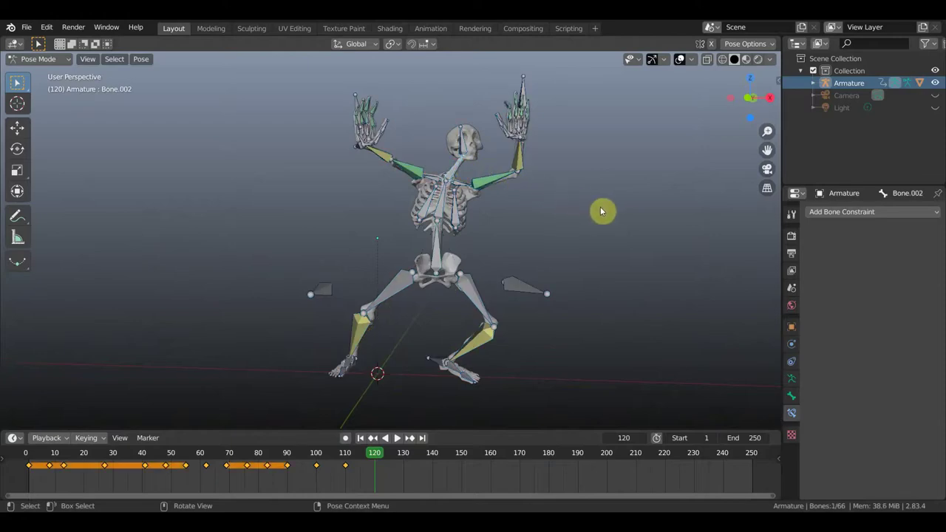
key(r)
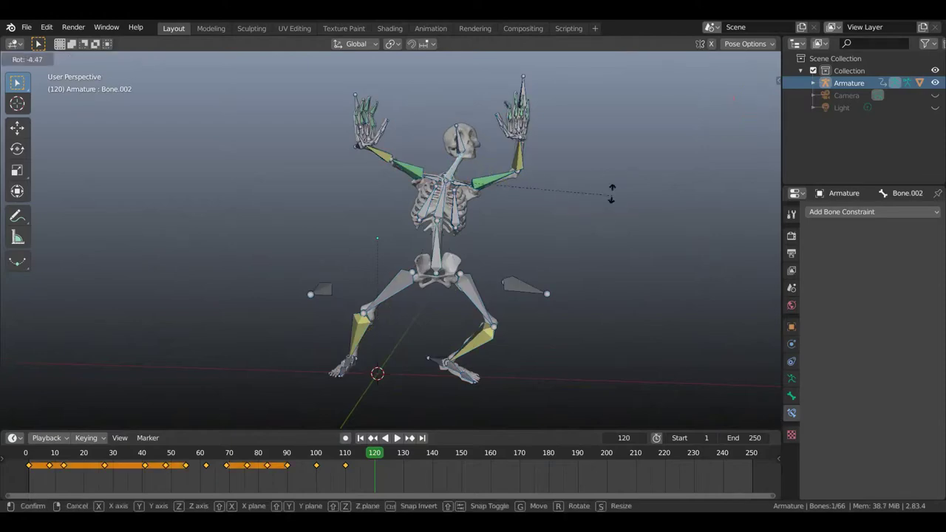
click(570, 167)
mouse_move(570, 176)
middle_down()
mouse_move(539, 268)
mouse_move(486, 223)
middle_up()
- Turn head bone Bone.003 to -9.79°, checking it from the top view
click(523, 259)
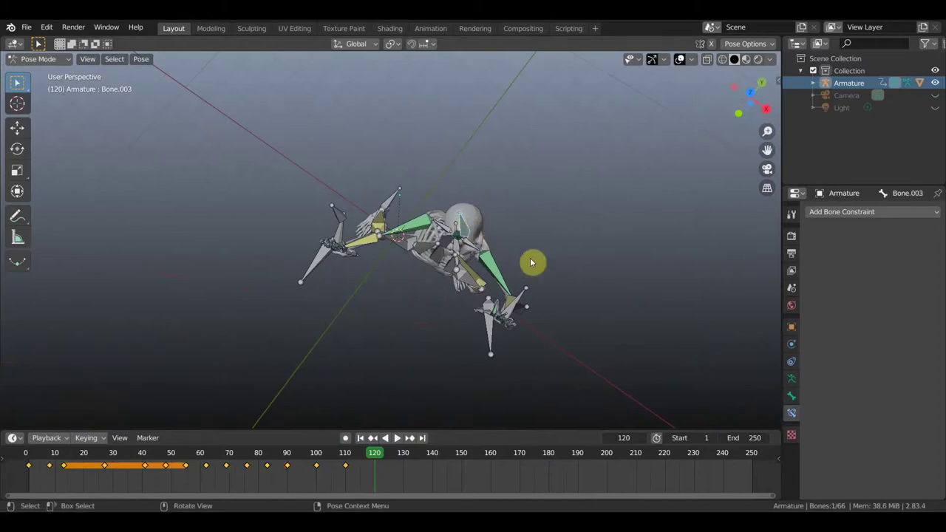
key(KP_7)
key(r)
click(458, 349)
mouse_move(476, 302)
middle_down()
mouse_move(472, 228)
mouse_move(534, 261)
mouse_move(561, 240)
mouse_move(590, 238)
middle_up()
key(r)
click(533, 226)
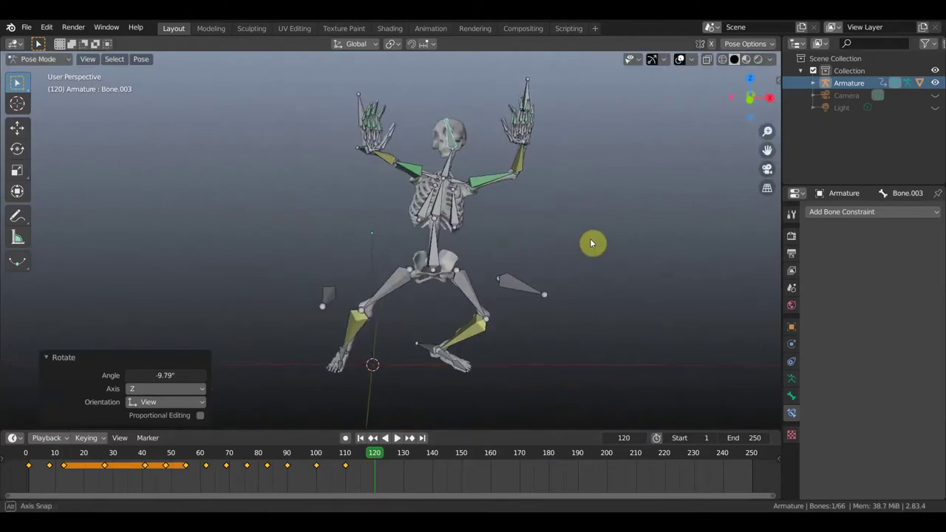
mouse_move(501, 205)
middle_down()
mouse_move(627, 210)
mouse_move(591, 193)
middle_up()
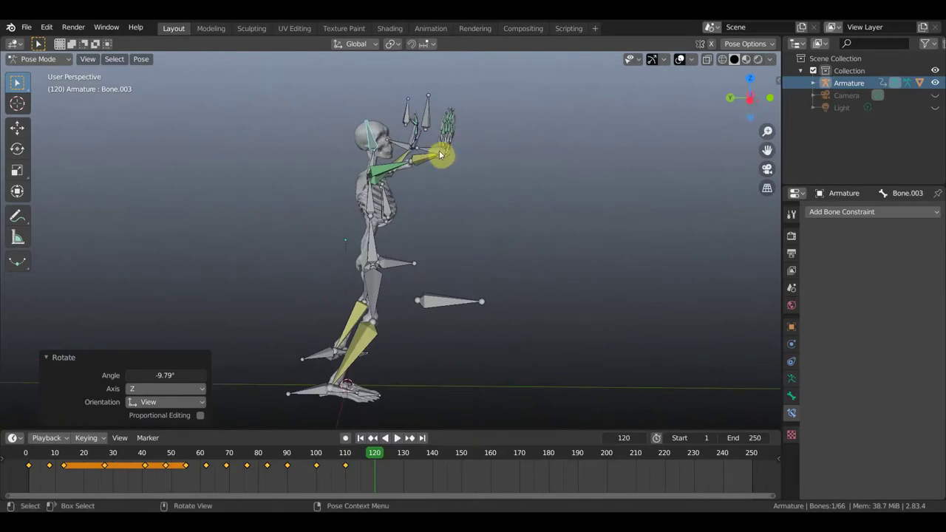
- Rotate hand Bone.065 to 106°, then turn it with arm Bone.055 by -39.9°
click(453, 124)
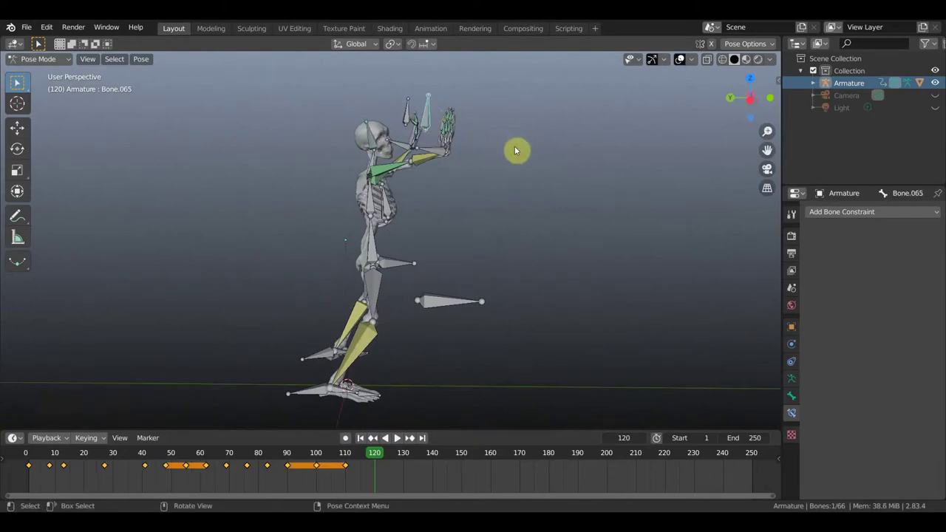
key(r)
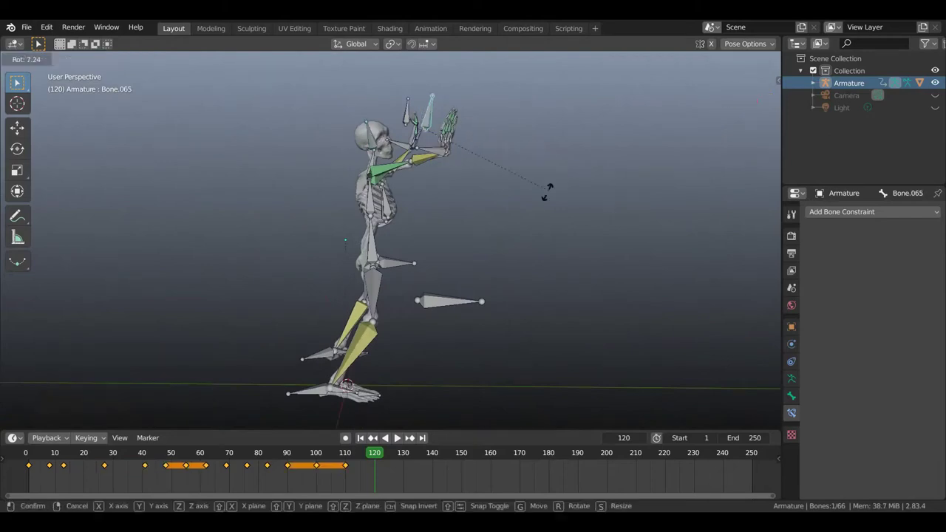
click(403, 176)
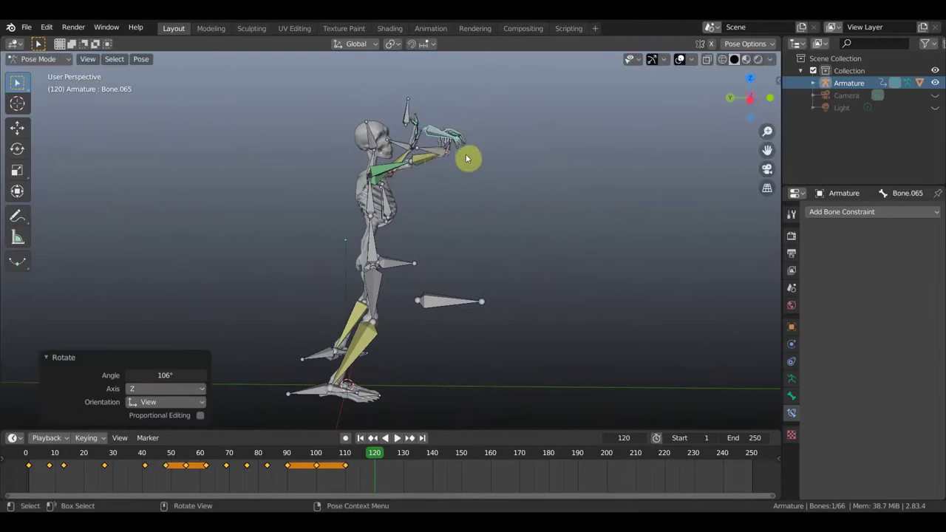
shift+click(438, 155)
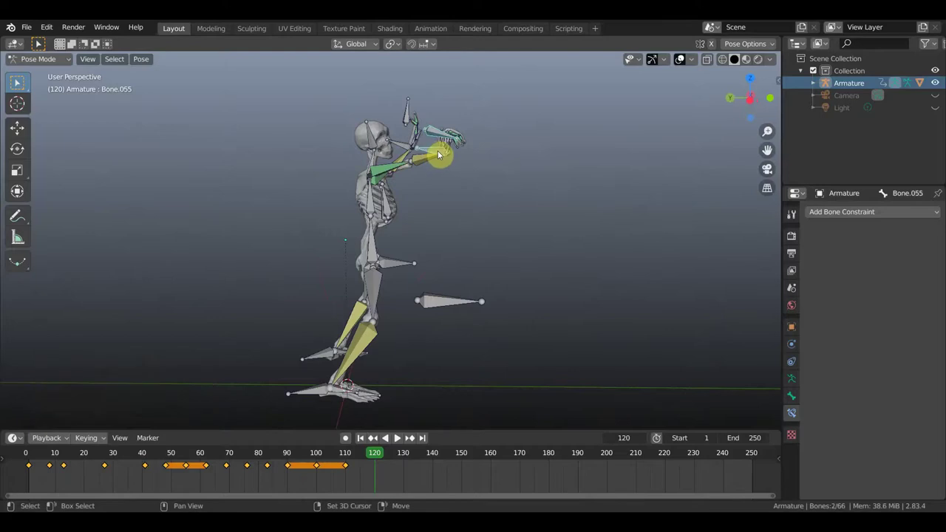
mouse_move(551, 193)
middle_down()
mouse_move(441, 200)
mouse_move(450, 198)
middle_up()
key(r)
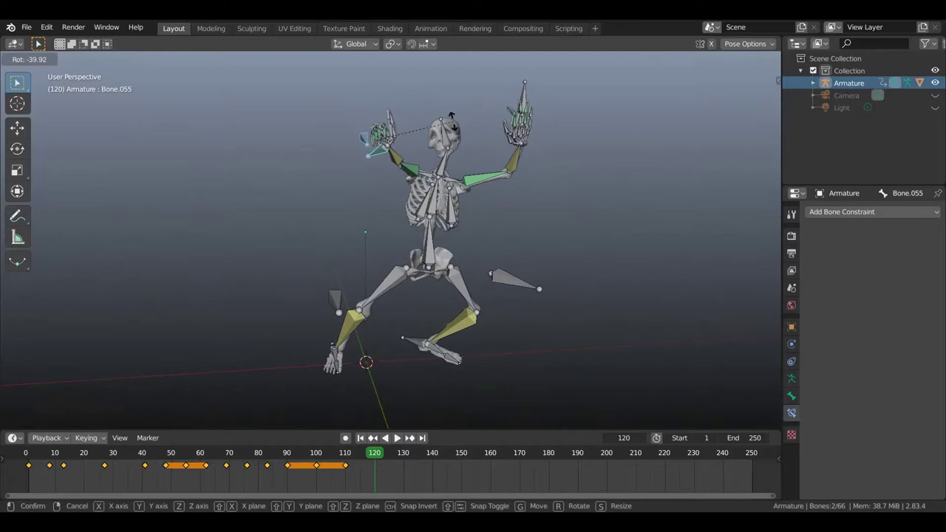
click(451, 119)
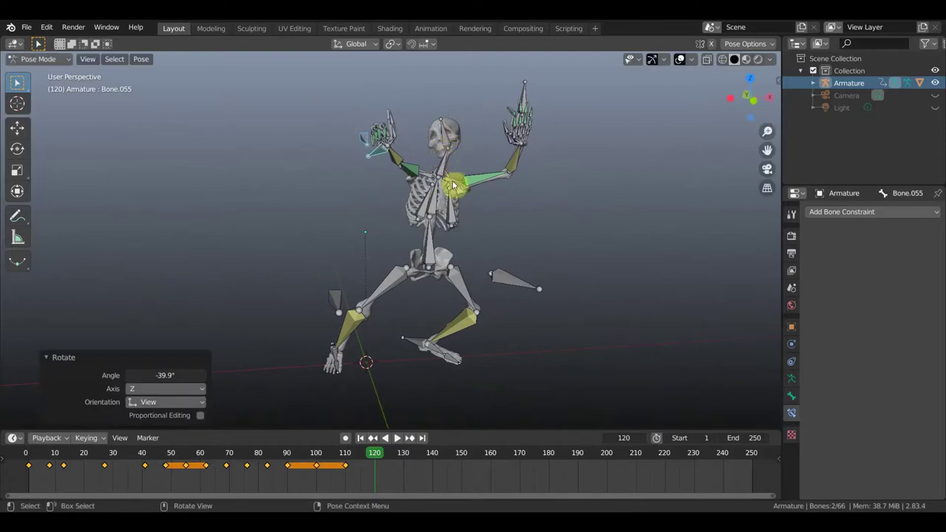
- Rotate the chest via upper spine Bone.001 to -19.3°
click(476, 253)
middle_drag(476, 253, 469, 247)
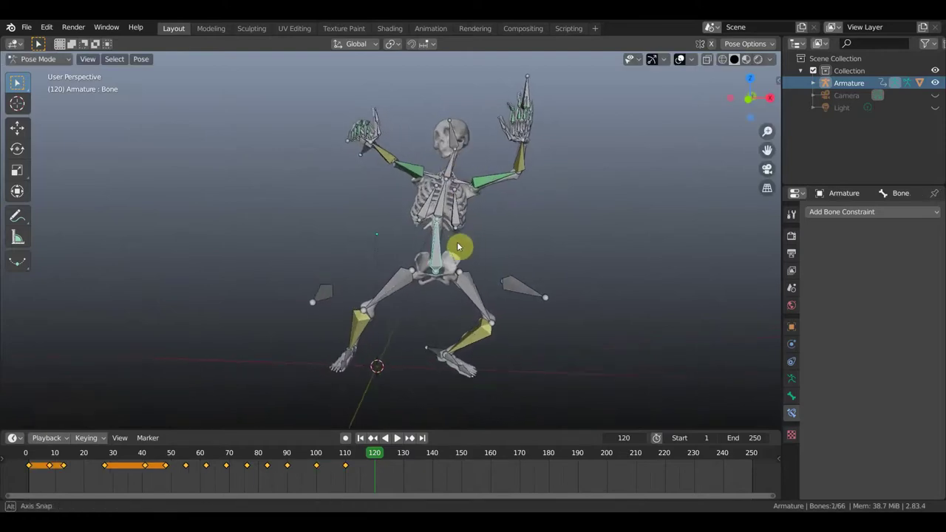
click(444, 201)
key(r)
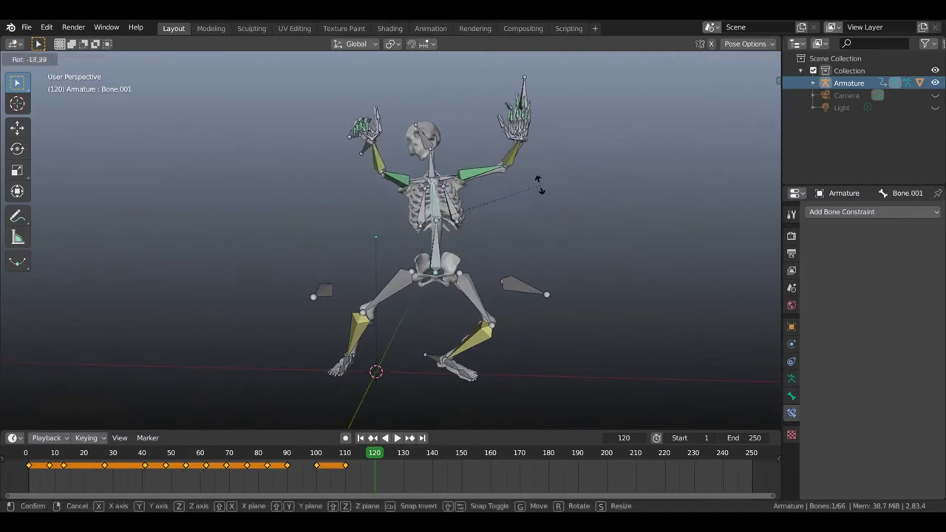
click(540, 188)
- Turn head Bone.003 to 23.4°, then settle it at -6.79°
click(444, 144)
key(r)
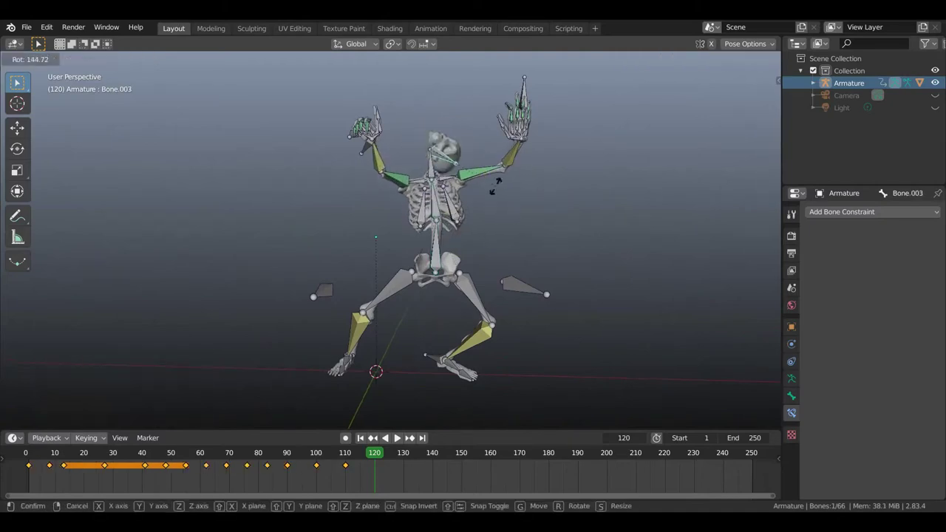
click(430, 108)
middle_drag(431, 109, 444, 190)
mouse_move(434, 229)
middle_down()
mouse_move(487, 235)
mouse_move(547, 124)
middle_up()
key(r)
click(507, 216)
middle_drag(521, 197, 536, 212)
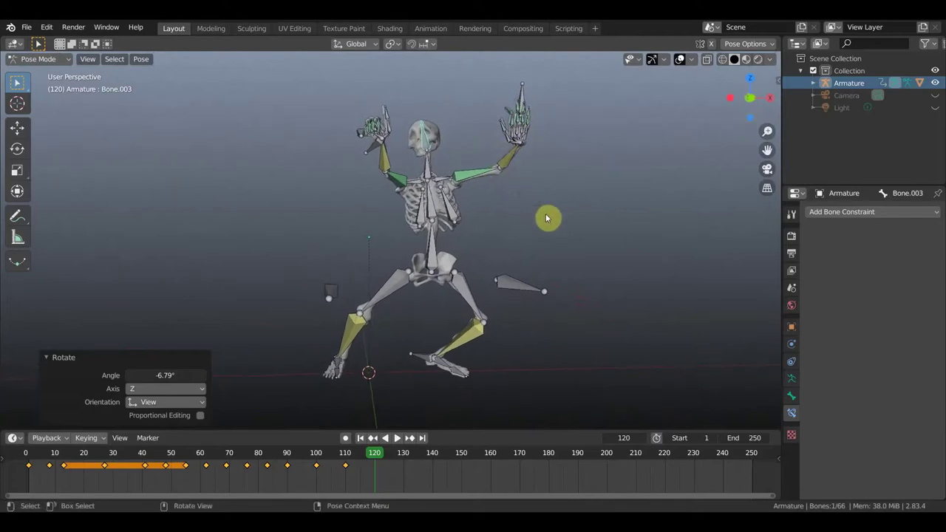
mouse_move(544, 218)
middle_down()
mouse_move(402, 222)
mouse_move(419, 217)
middle_up()
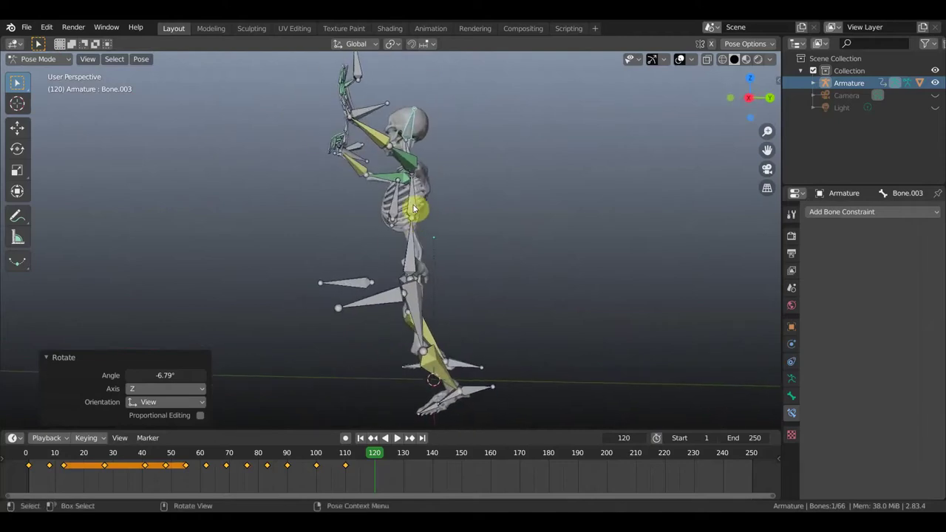
- Tilt the skull slightly by rotating Bone.001 3.64° about Z
click(468, 222)
key(r)
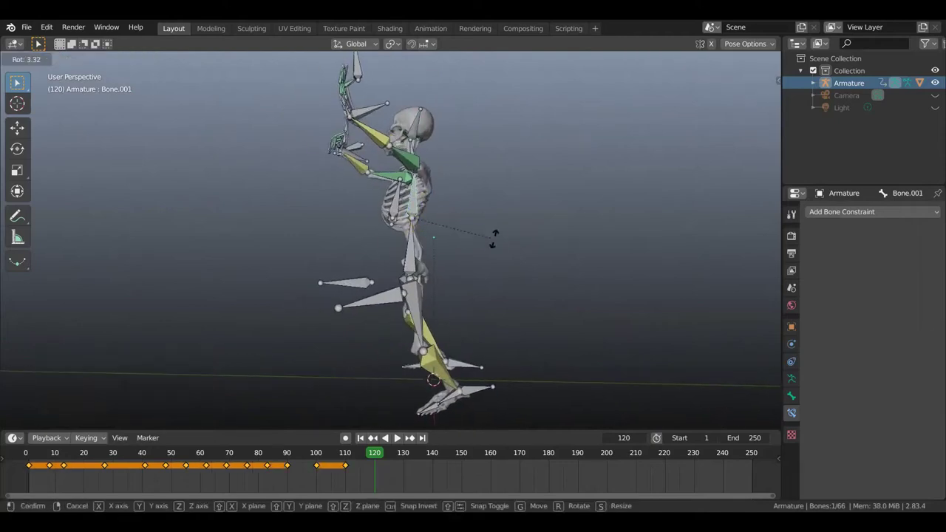
click(495, 244)
middle_drag(463, 250, 591, 243)
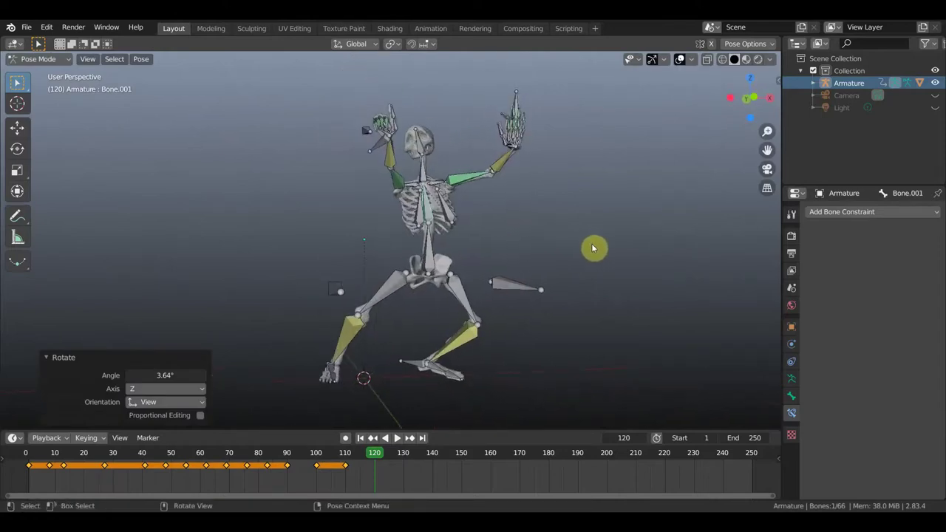
- Key location and rotation for every bone at frame 120
key(a)
key(i)
click(537, 239)
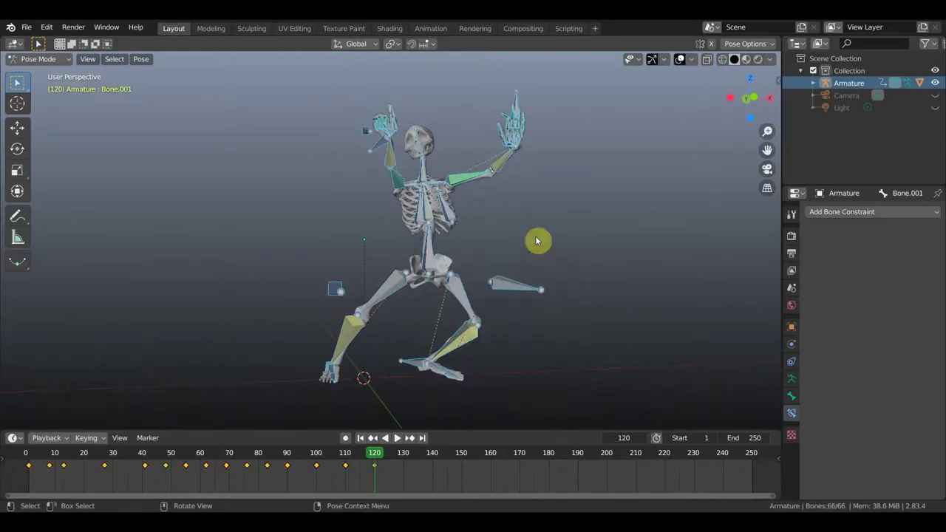
- Move both hand bones up and to the left
middle_drag(439, 213, 541, 220)
middle_drag(441, 141, 445, 144)
drag(453, 127, 444, 112)
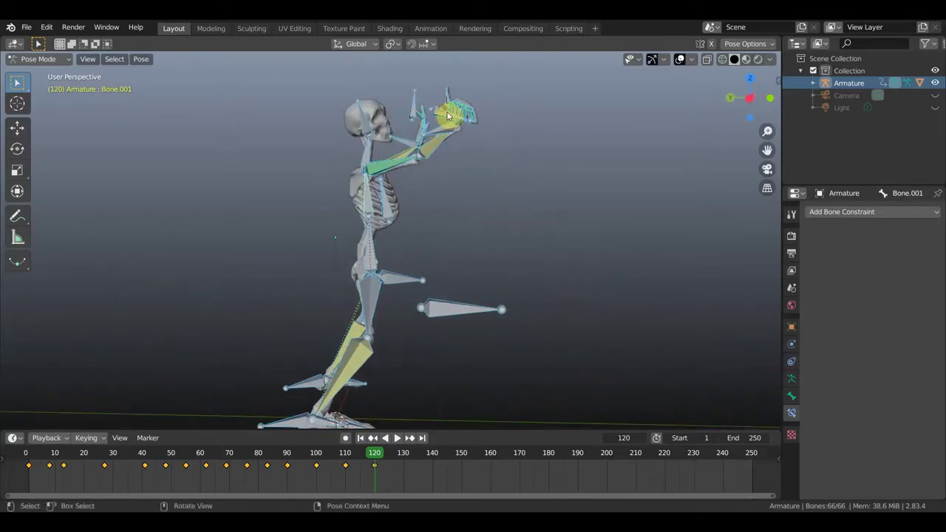
click(448, 115)
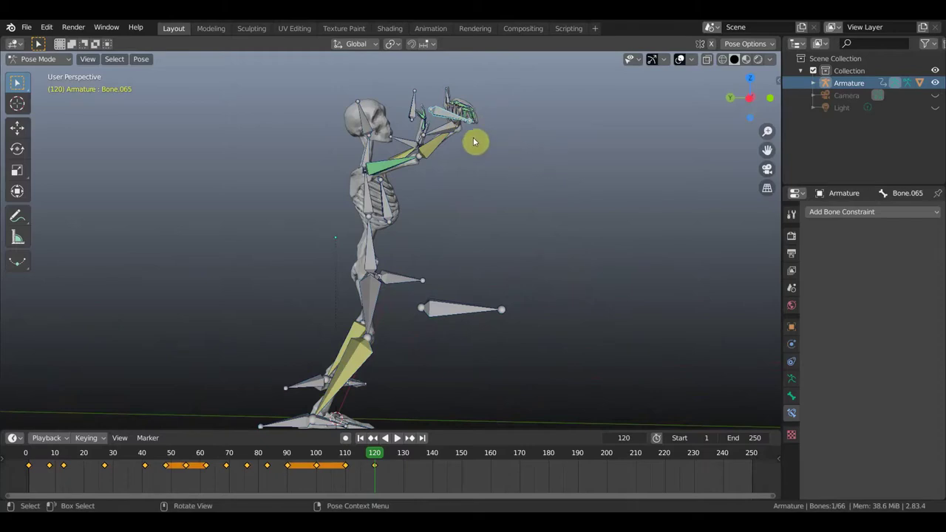
shift+click(445, 129)
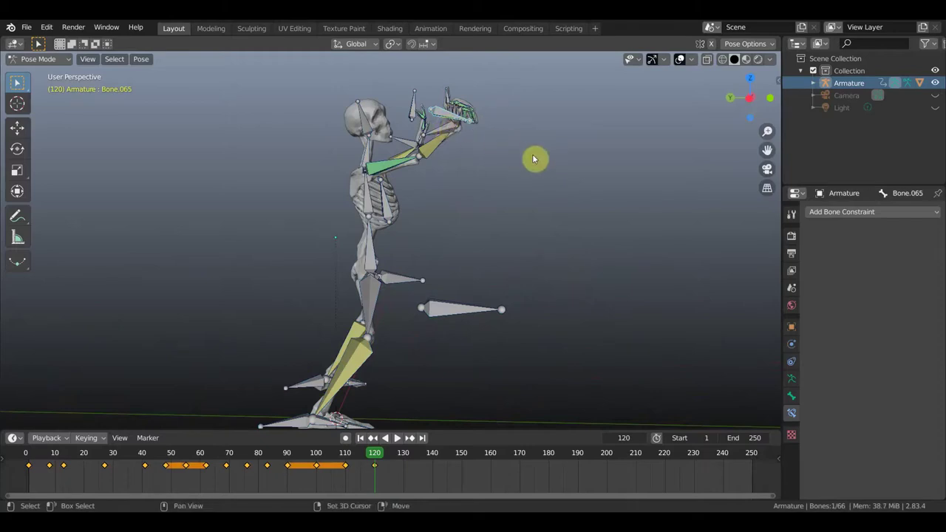
middle_drag(534, 159, 509, 171)
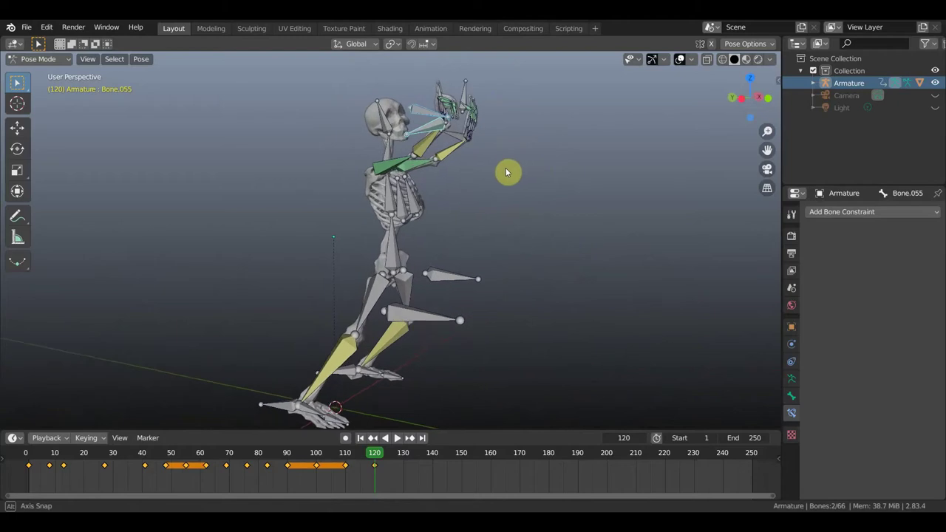
key(g)
click(570, 169)
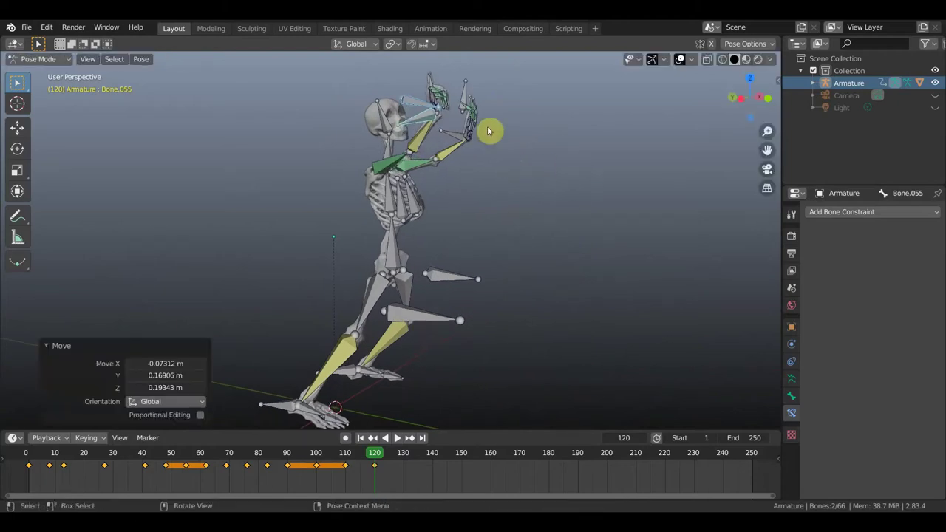
- Rotate the single hand bone slightly
click(451, 109)
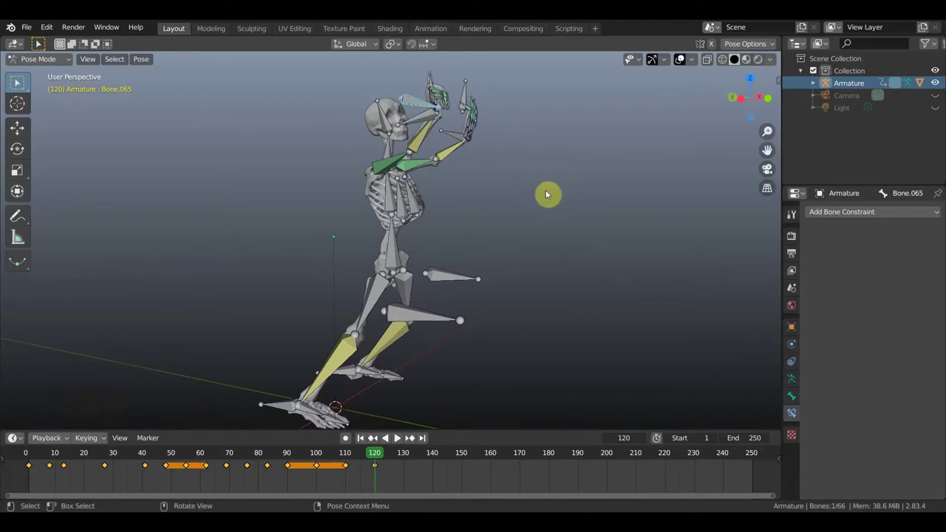
key(r)
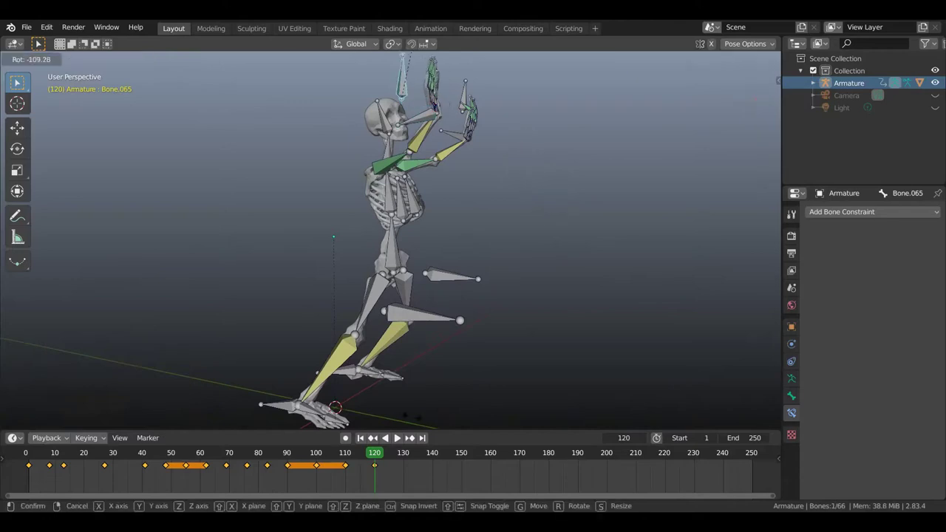
click(406, 419)
mouse_move(460, 416)
middle_down()
mouse_move(407, 425)
mouse_move(633, 314)
middle_up()
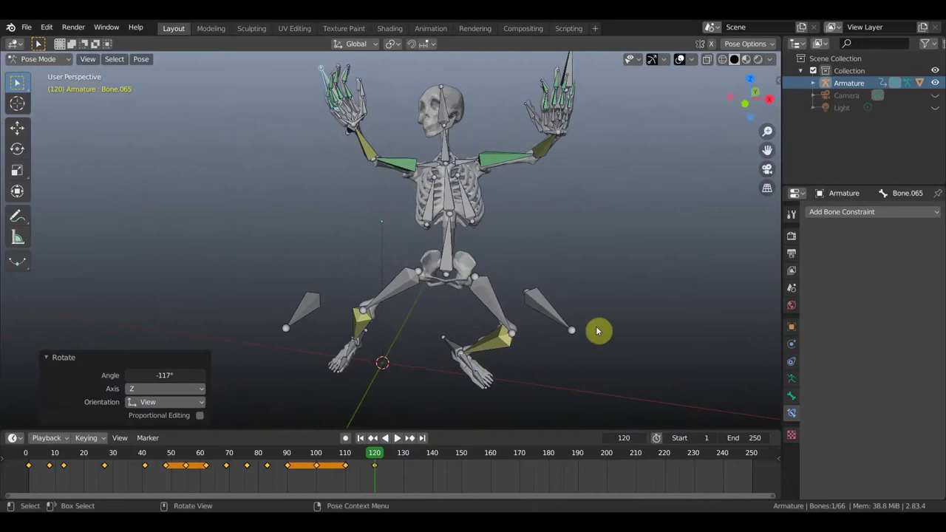
key(r)
click(544, 165)
- Rotate both hand bones together by 32.5°
mouse_move(545, 166)
middle_down()
mouse_move(555, 259)
mouse_move(650, 238)
mouse_move(604, 205)
middle_up()
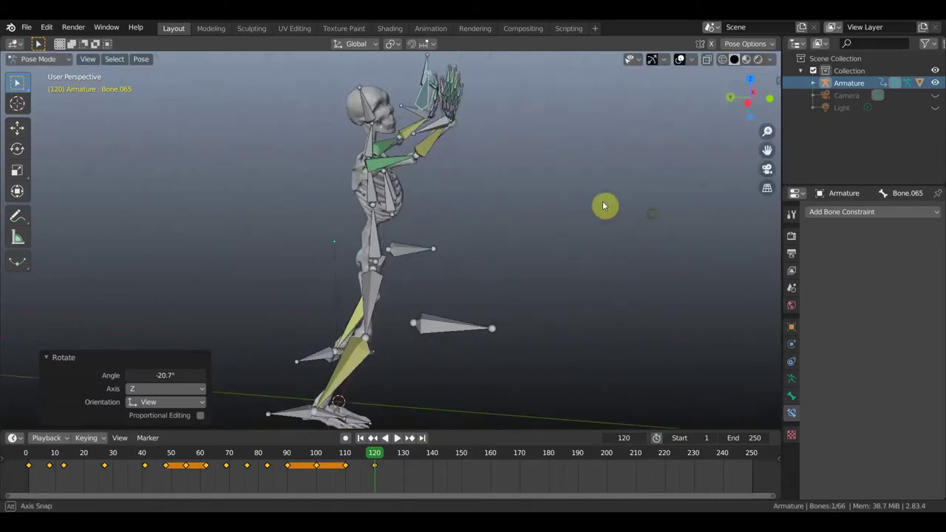
shift+click(453, 128)
mouse_move(517, 158)
middle_down()
mouse_move(569, 193)
mouse_move(515, 217)
middle_up()
key(r)
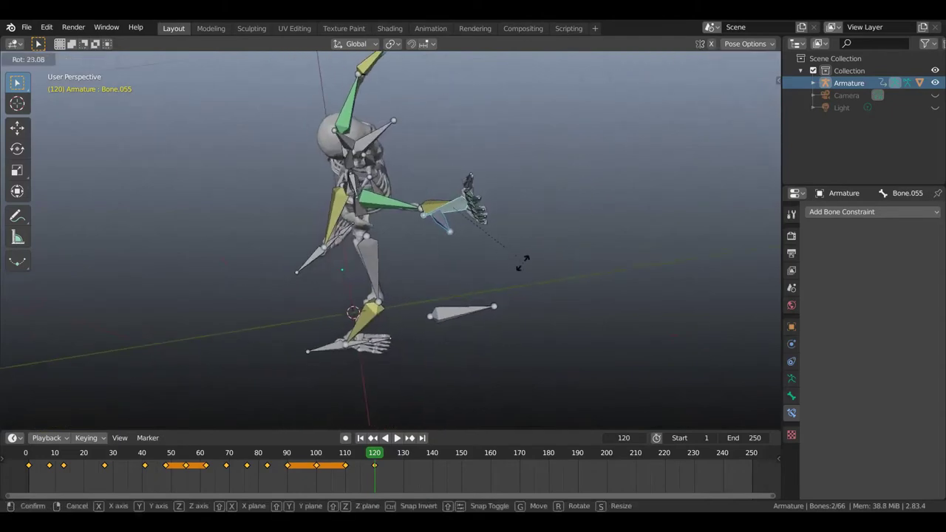
click(512, 269)
- Twist the central spine bone slightly
mouse_move(520, 261)
middle_down()
mouse_move(481, 222)
mouse_move(422, 209)
middle_up()
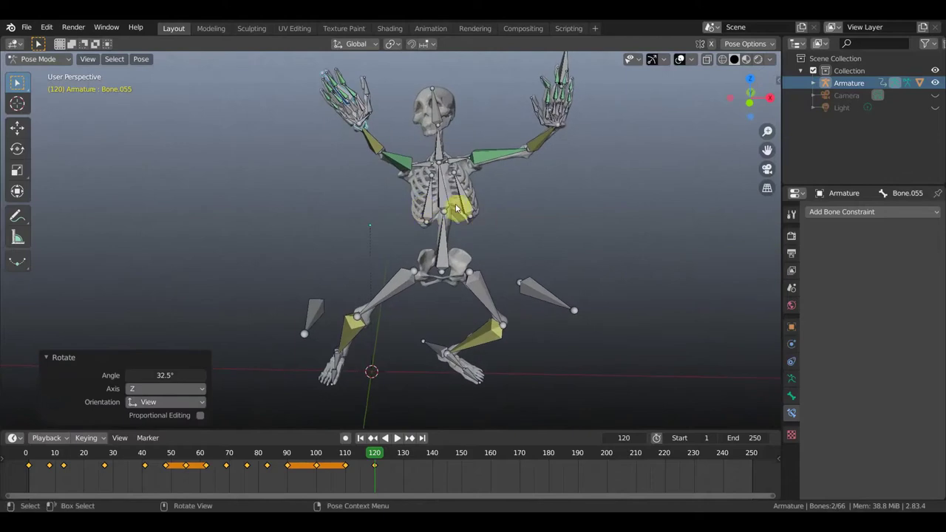
click(449, 248)
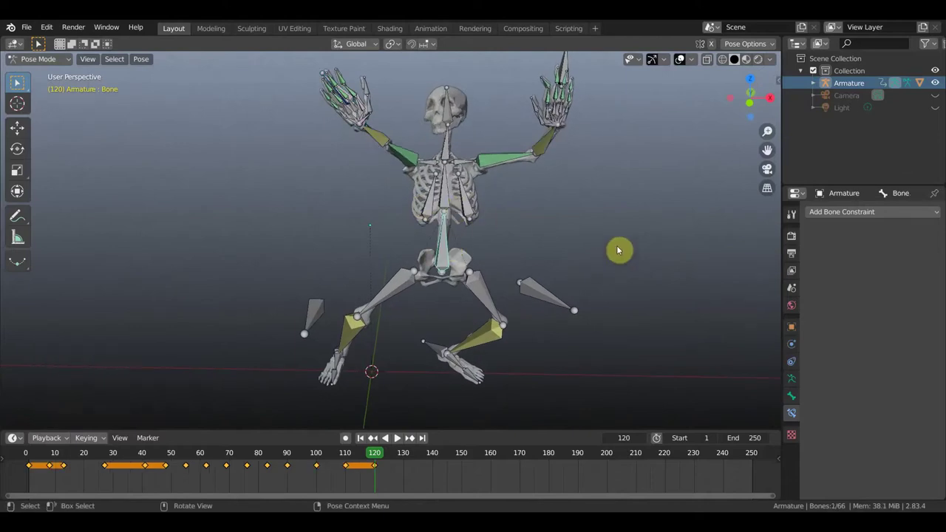
key(r)
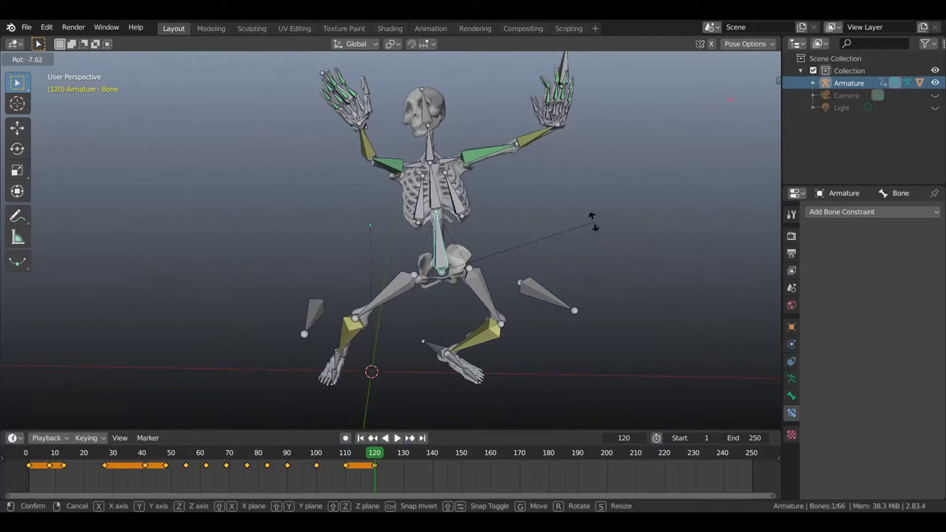
click(597, 226)
middle_drag(607, 228, 606, 224)
scroll(602, 217, down, 3)
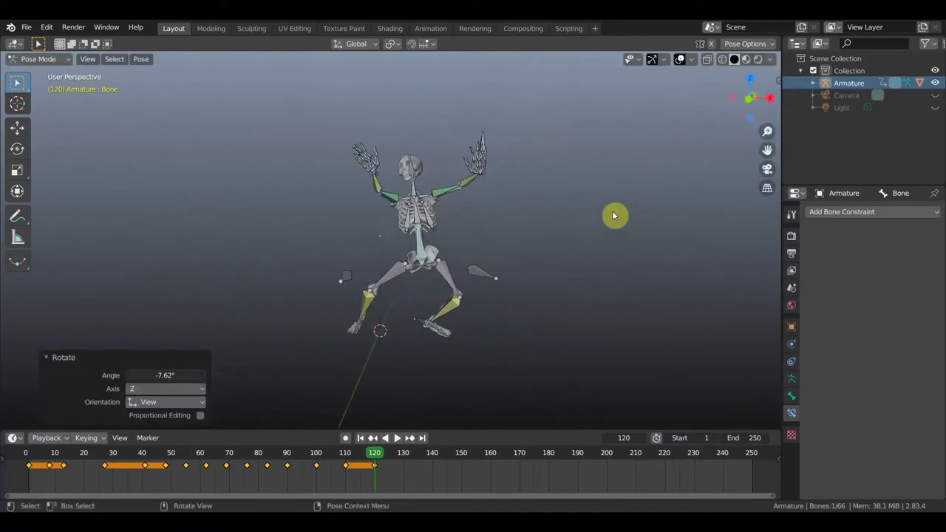
- Key LocRot for all bones on the revised pose, then scrub the timeline toward frame 130
key(a)
key(i)
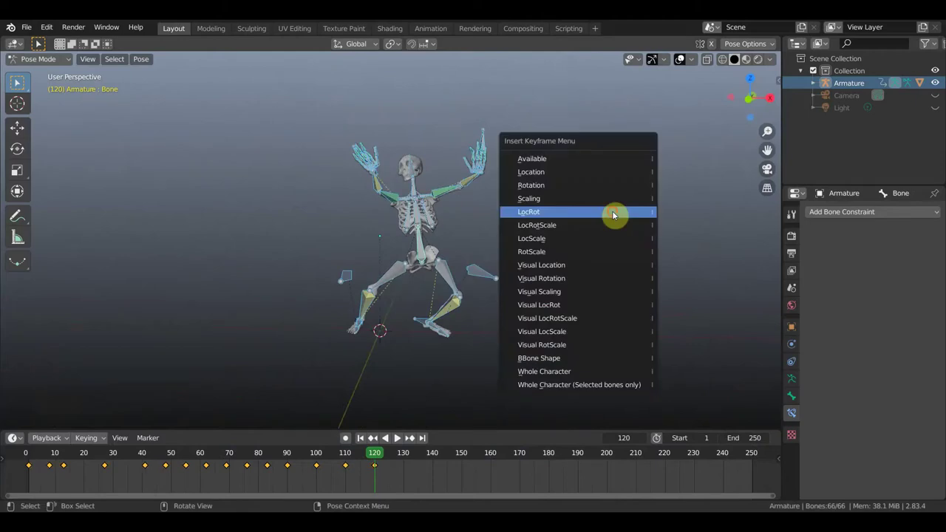
click(612, 211)
mouse_move(375, 454)
mouse_down()
mouse_move(59, 437)
mouse_move(53, 448)
mouse_move(146, 467)
mouse_move(389, 483)
mouse_up()
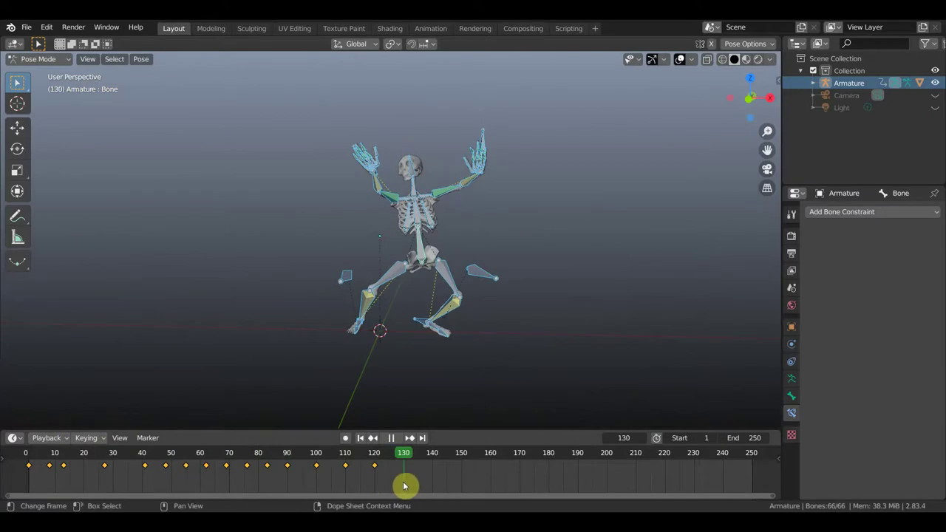
- At frame 130, move both hand bones down and to the left
drag(405, 486, 405, 487)
scroll(545, 179, up, 3)
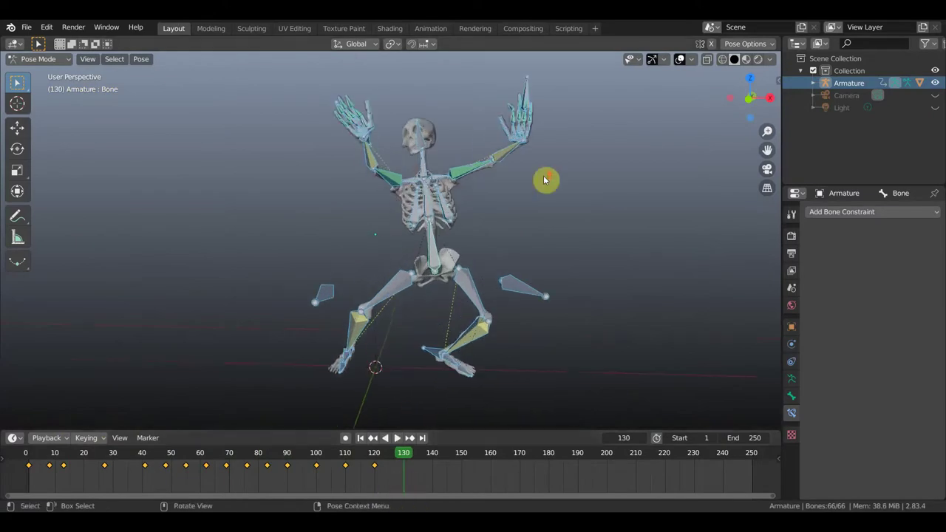
mouse_move(513, 144)
middle_down()
mouse_move(479, 157)
mouse_move(421, 152)
mouse_move(386, 85)
middle_up()
click(374, 78)
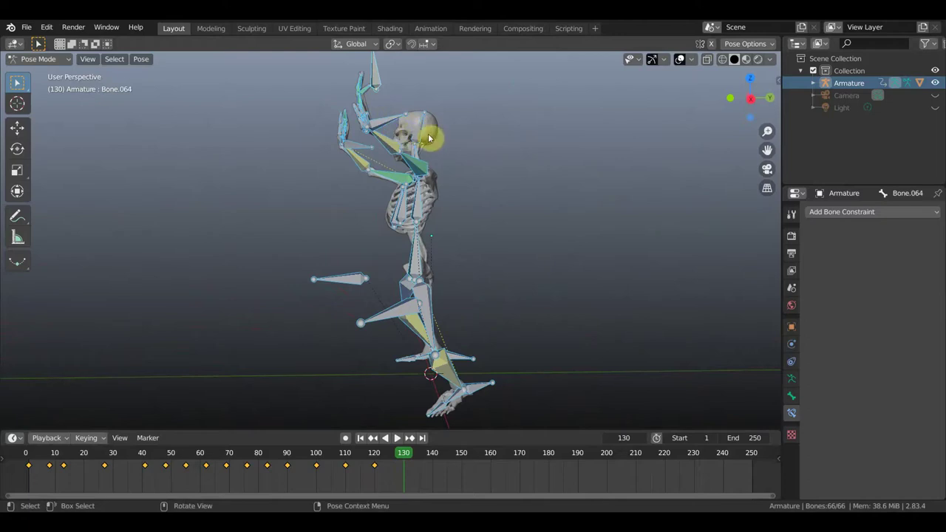
shift+click(403, 132)
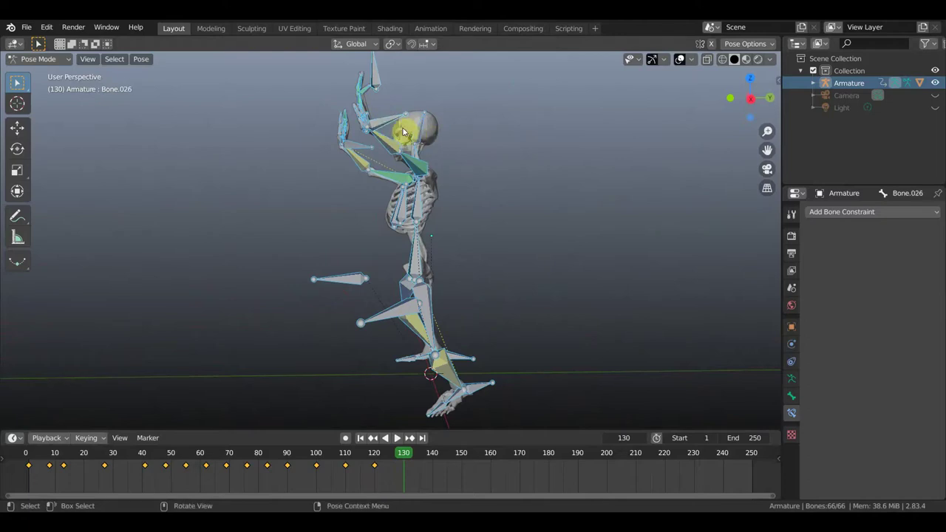
mouse_move(414, 138)
middle_down()
mouse_move(490, 148)
mouse_move(515, 137)
mouse_move(492, 164)
mouse_move(500, 187)
middle_up()
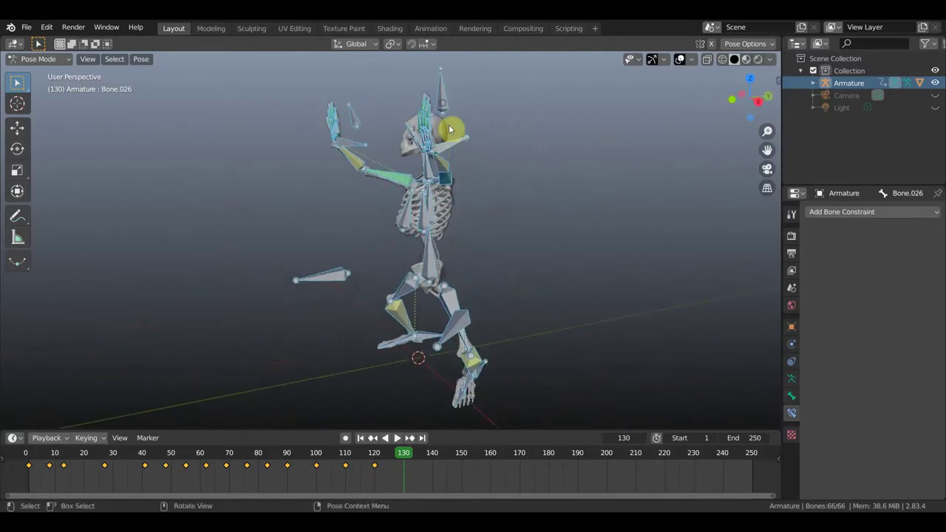
click(456, 150)
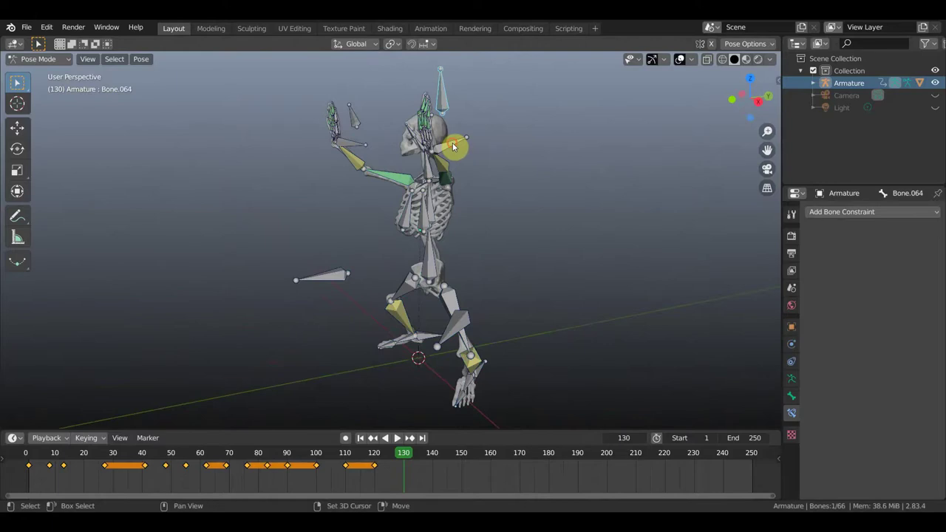
shift+click(458, 151)
middle_drag(496, 172, 555, 167)
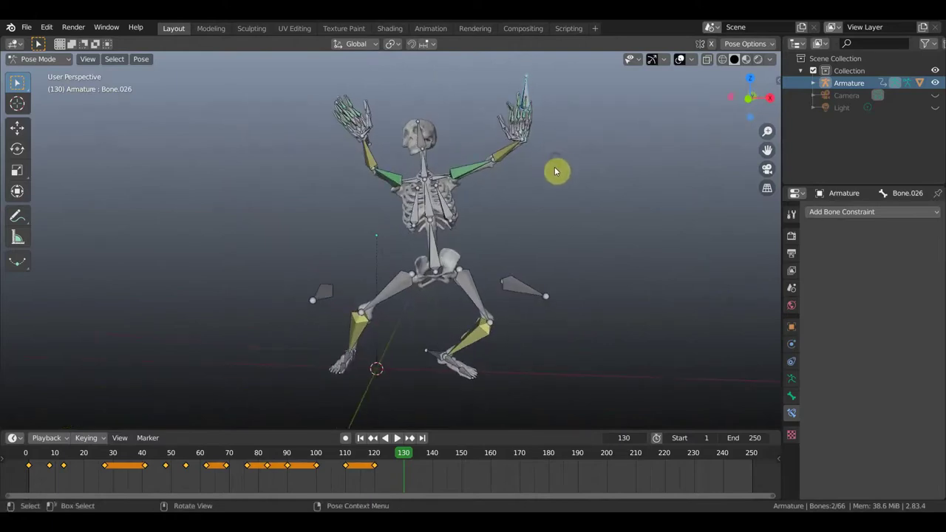
key(g)
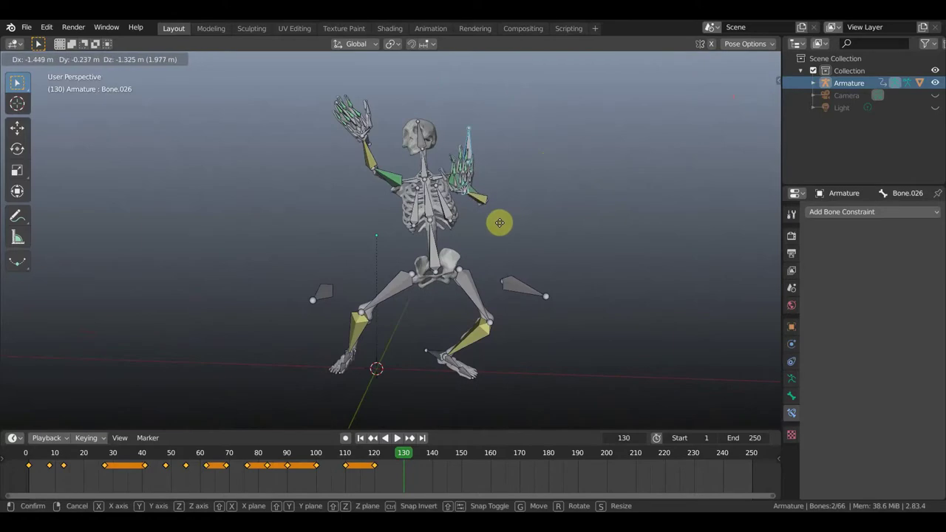
click(501, 223)
- Rotate hand bone Bone.064 so it sits by the skull
middle_drag(509, 206, 397, 172)
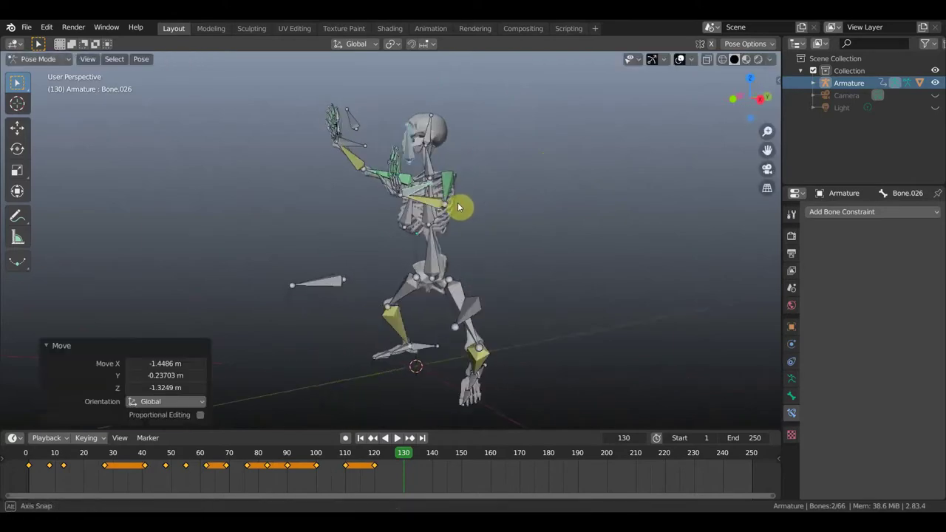
click(369, 144)
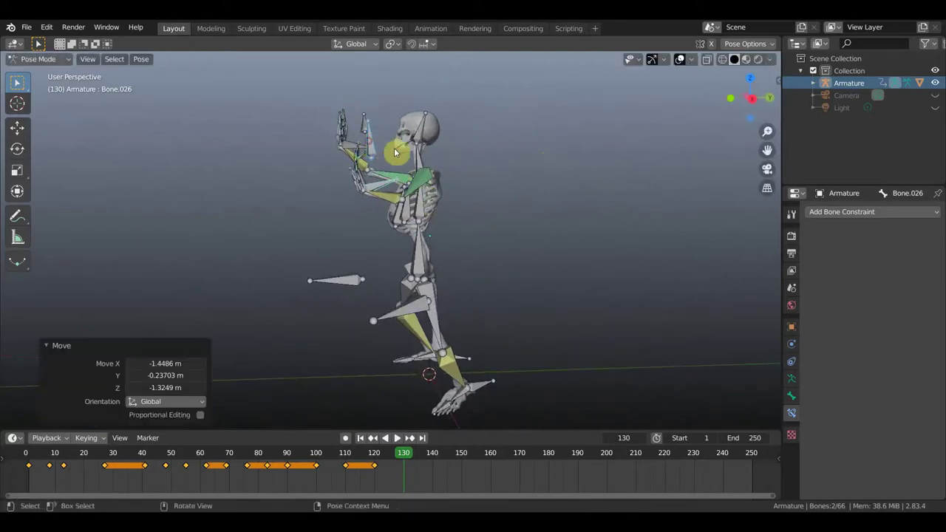
key(r)
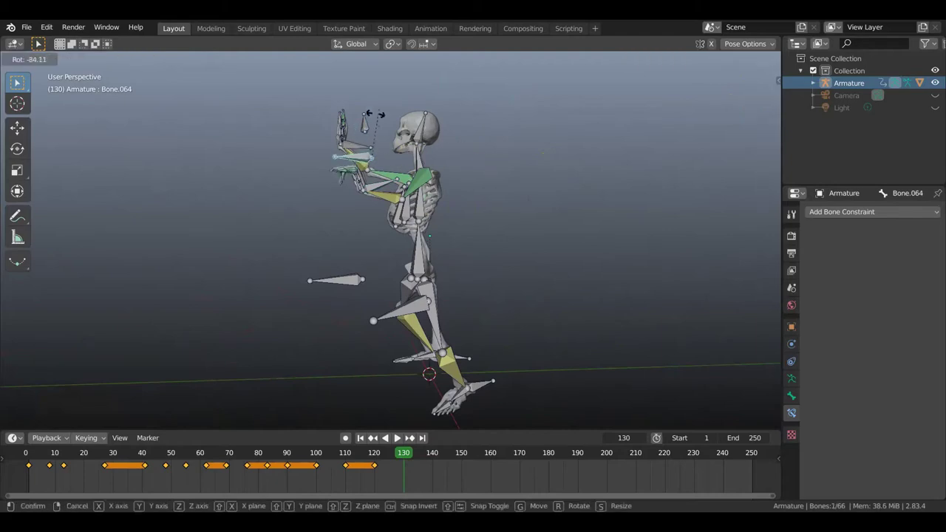
click(364, 151)
- Rotate bone Bone.003 twice into a new angle
middle_drag(363, 151, 481, 175)
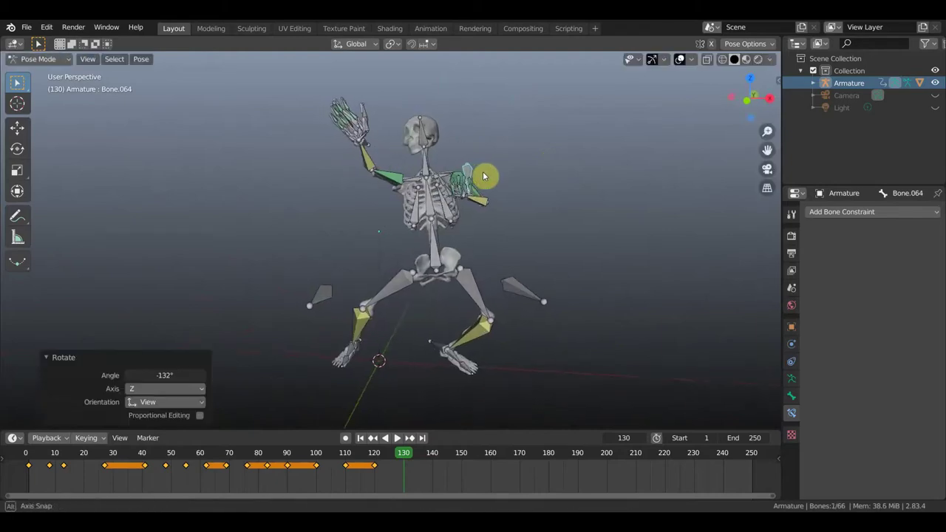
mouse_move(422, 137)
middle_down()
mouse_move(456, 262)
mouse_move(384, 270)
mouse_move(414, 274)
middle_up()
click(456, 262)
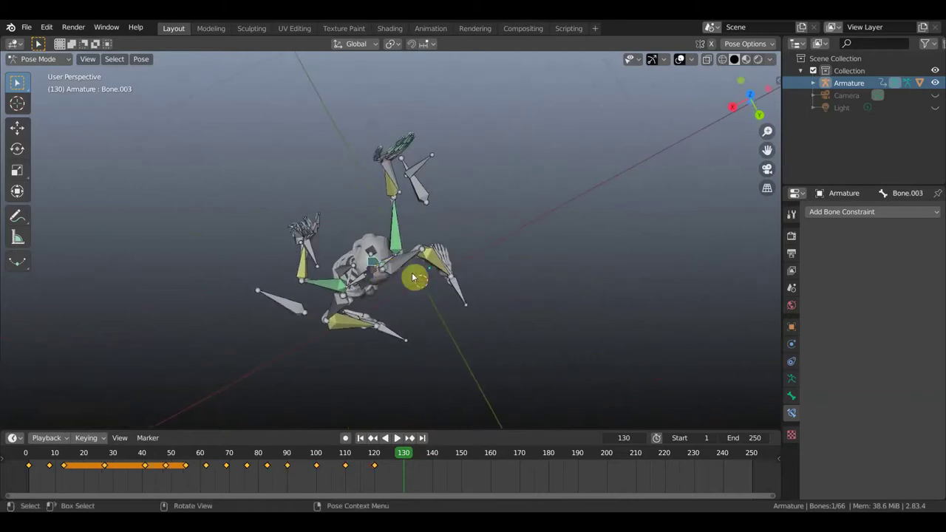
key(r)
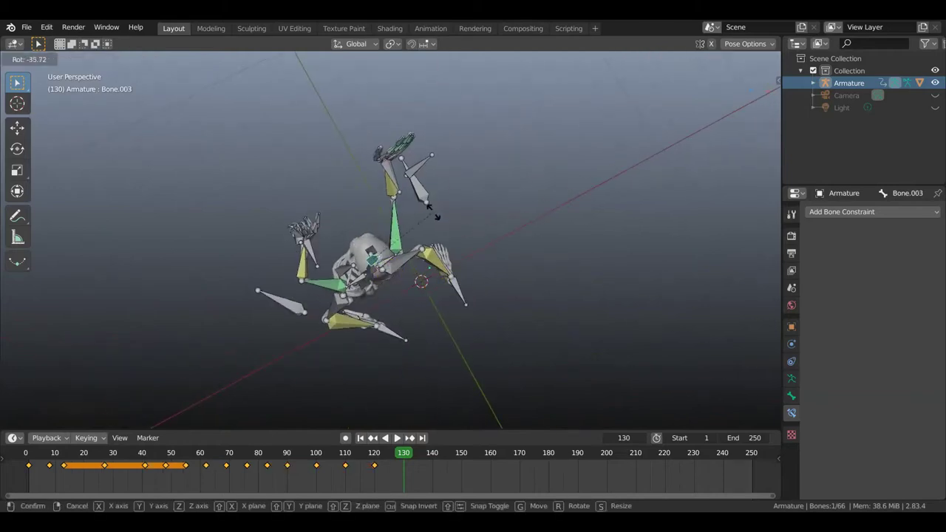
click(431, 207)
middle_drag(414, 274, 584, 196)
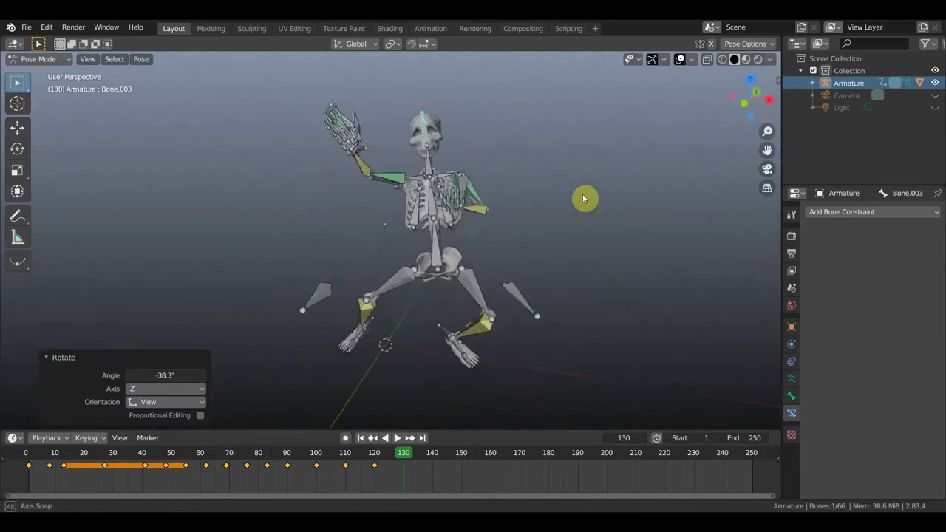
key(r)
click(574, 226)
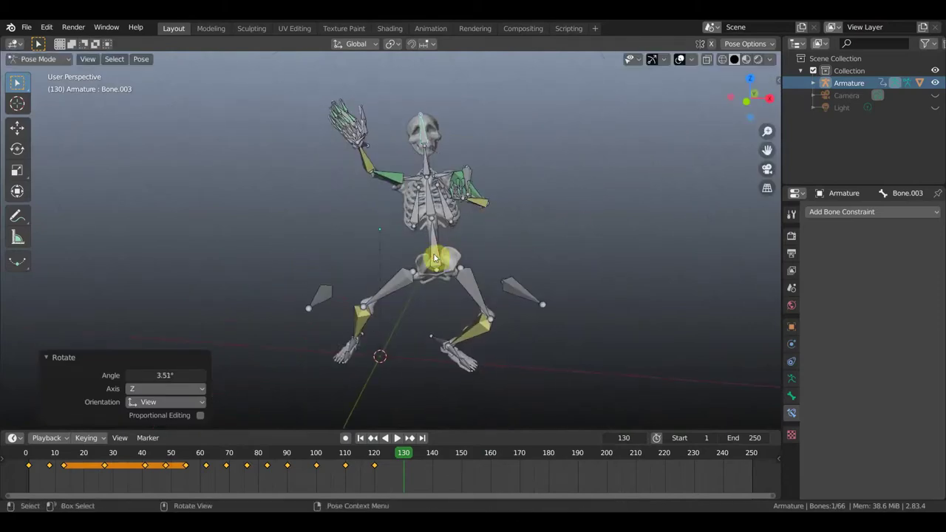
- Move the spine bone to shift the body
click(439, 260)
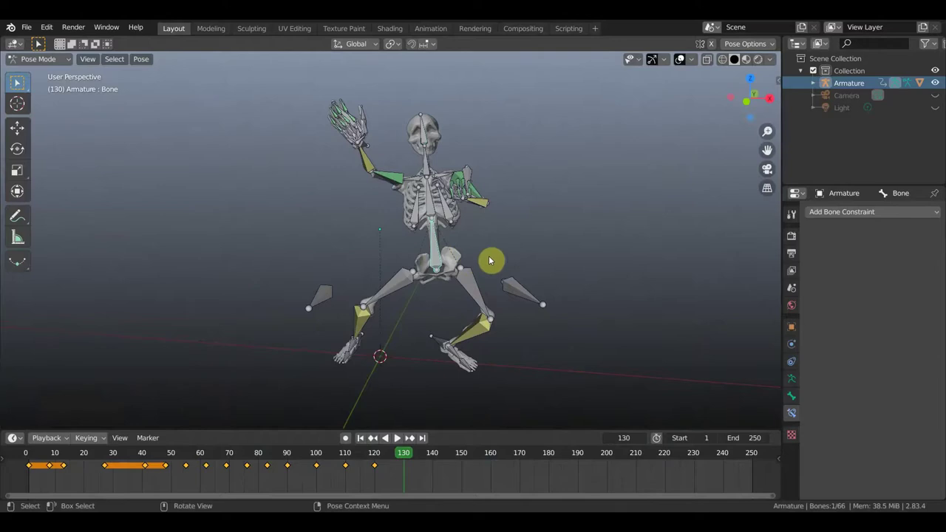
key(g)
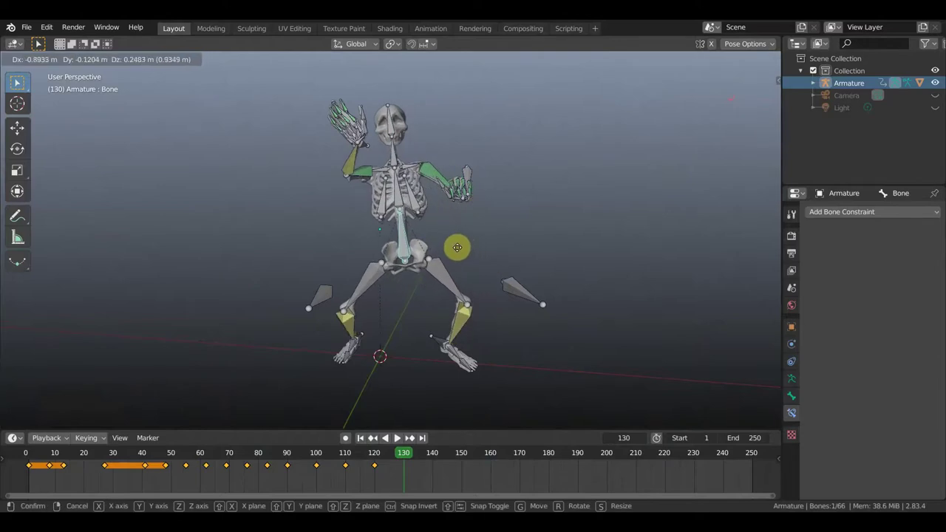
click(457, 243)
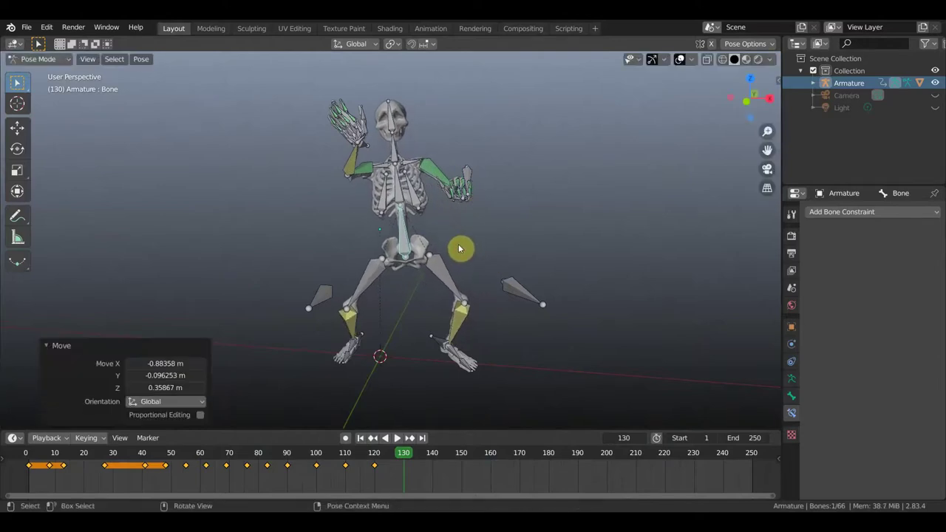
- Rotate Bone.031 and move leg bone Bone.062 to bend the knees
click(543, 294)
mouse_move(543, 294)
middle_down()
mouse_move(481, 386)
mouse_move(468, 294)
middle_up()
click(468, 294)
key(r)
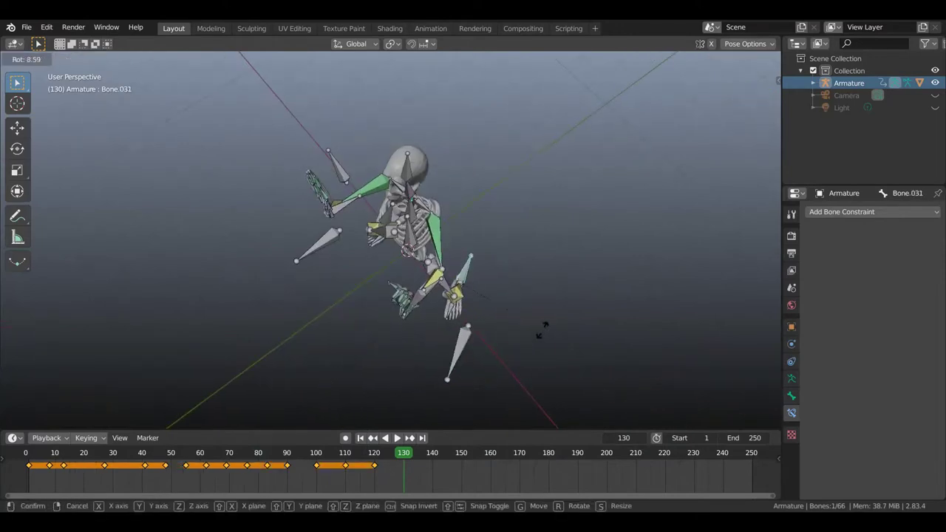
click(509, 358)
mouse_move(543, 338)
middle_down()
mouse_move(610, 266)
mouse_move(607, 254)
mouse_move(515, 333)
mouse_move(446, 339)
middle_up()
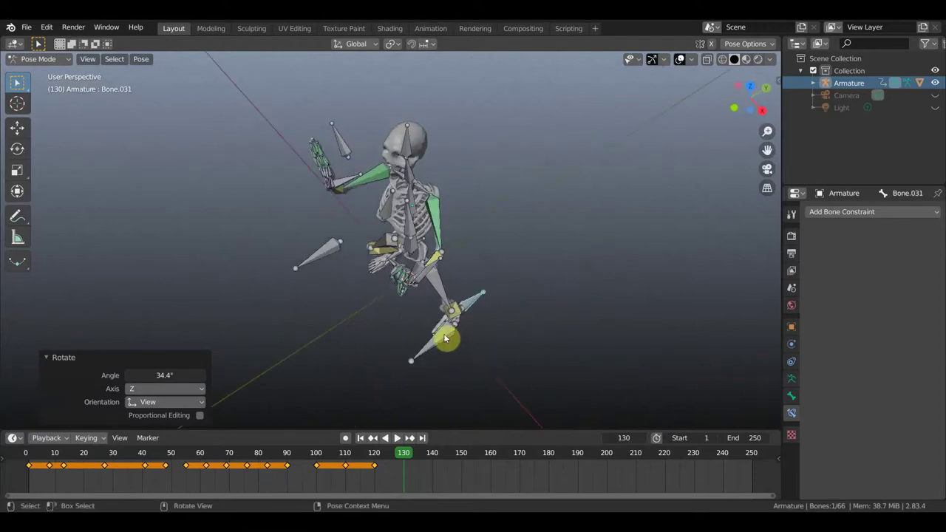
click(488, 341)
key(g)
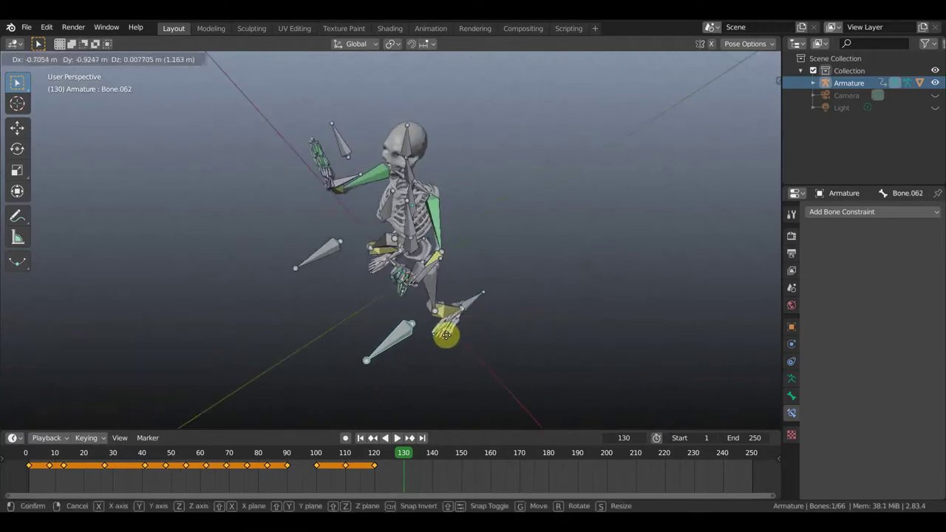
click(445, 336)
- Key location and rotation for all bones at frame 130
mouse_move(559, 331)
middle_down()
mouse_move(631, 280)
mouse_move(621, 266)
middle_up()
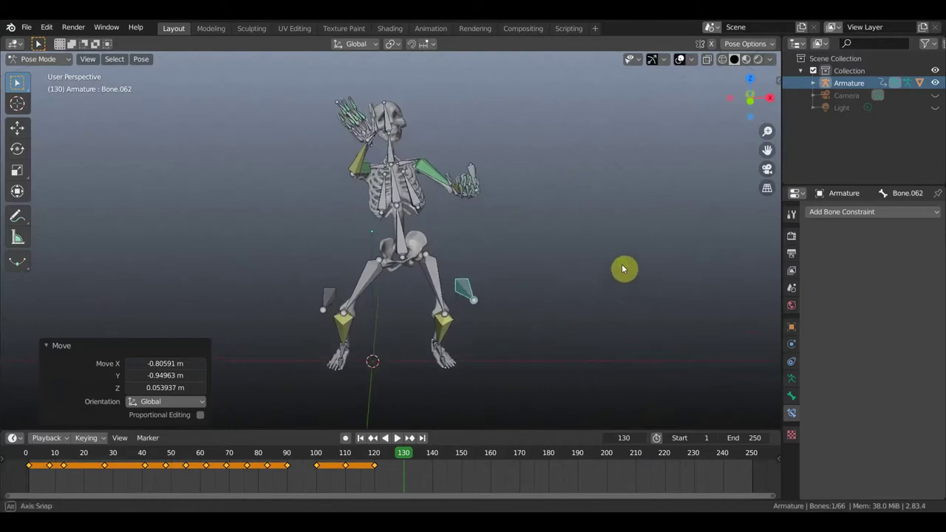
key(a)
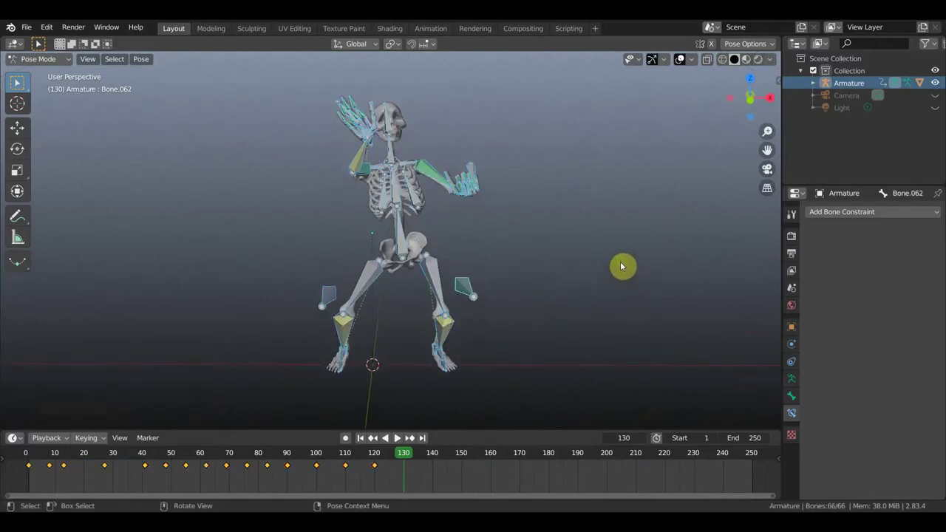
key(i)
click(621, 265)
- Play back the animation and scrub the playhead to frame 140
click(384, 437)
mouse_move(326, 456)
mouse_down()
mouse_move(184, 453)
mouse_move(360, 455)
mouse_move(412, 467)
mouse_up()
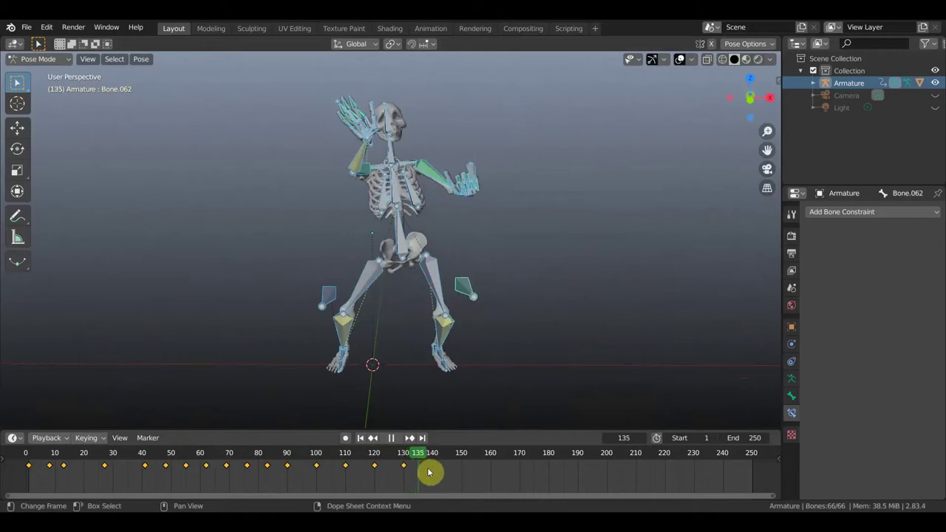
drag(433, 473, 433, 473)
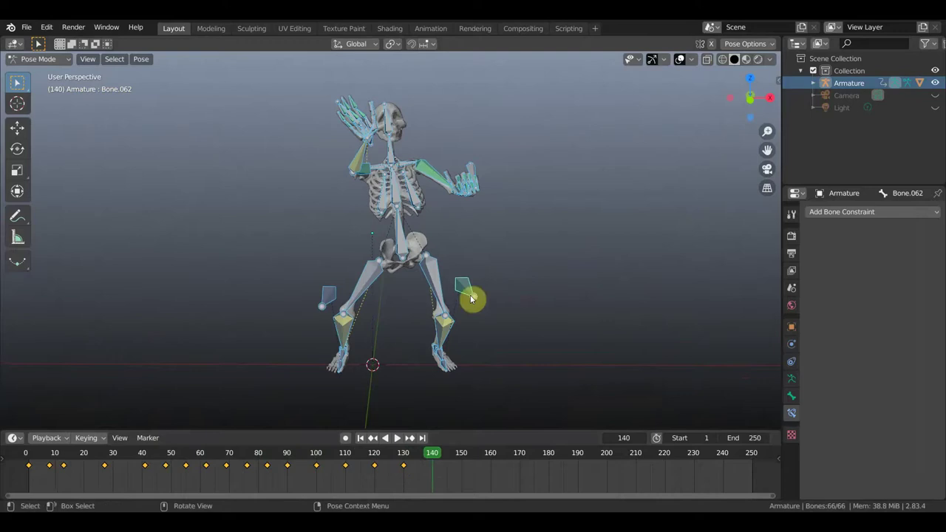
middle_drag(482, 211, 383, 214)
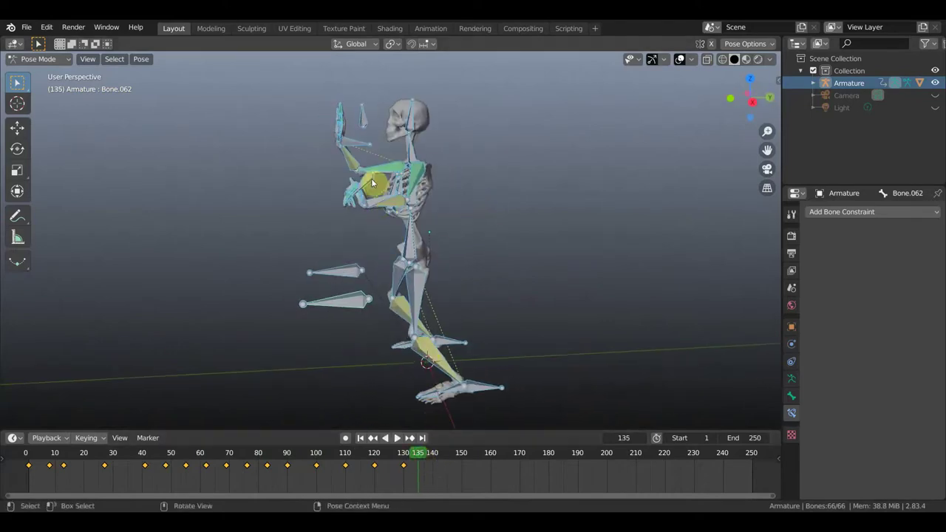
- Raise the arm bone with two rotations, the last 14.8°
click(410, 201)
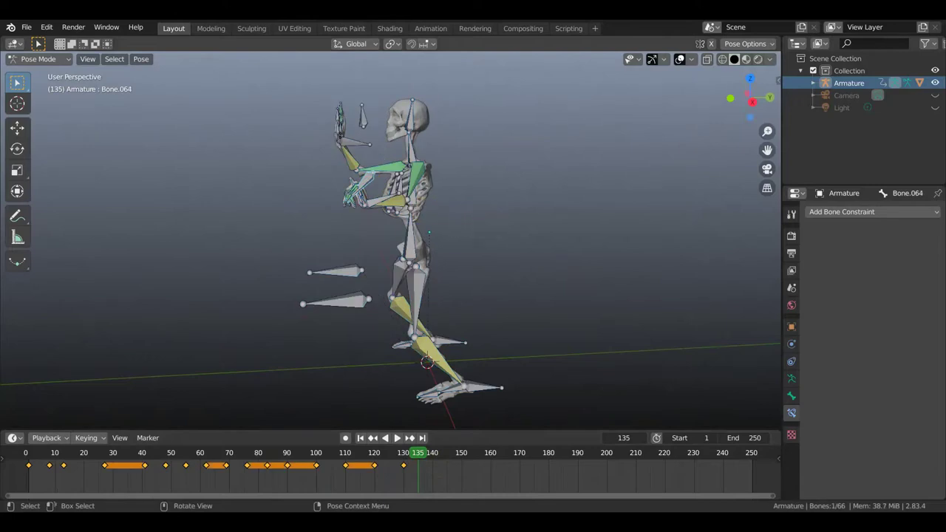
key(r)
click(319, 221)
middle_drag(433, 238, 517, 239)
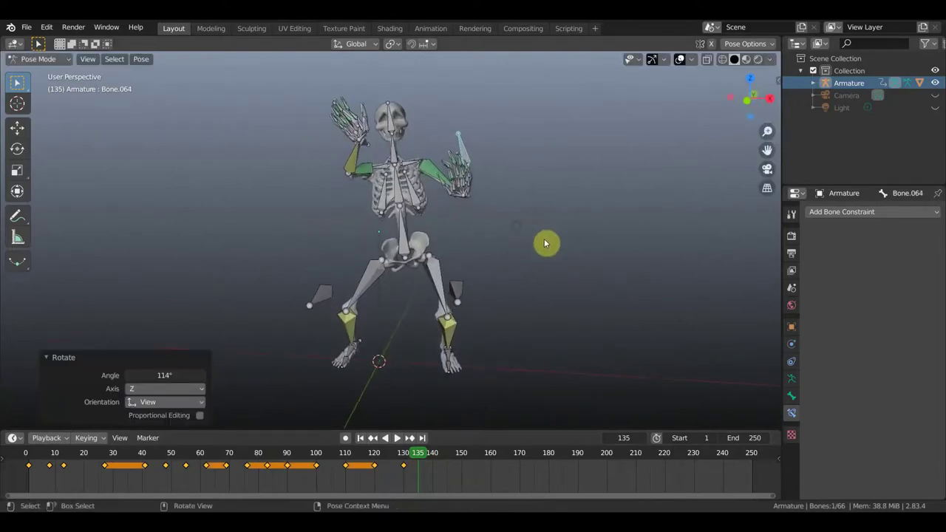
key(r)
click(533, 268)
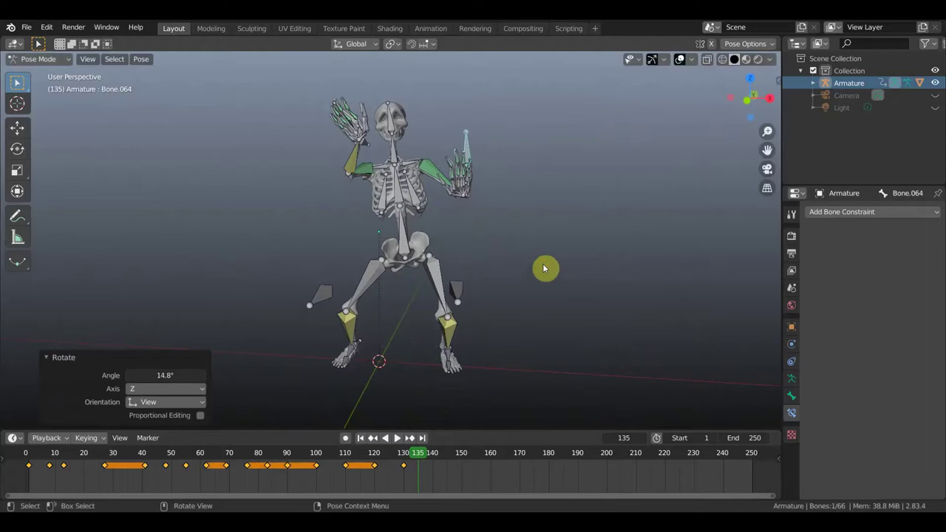
- Tilt the spine bone Bone.001 with a rotation
click(391, 185)
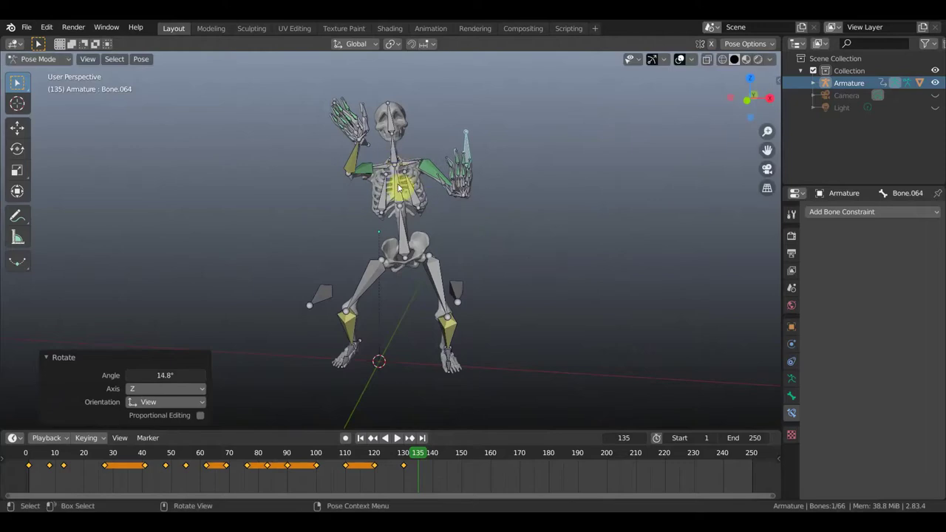
key(r)
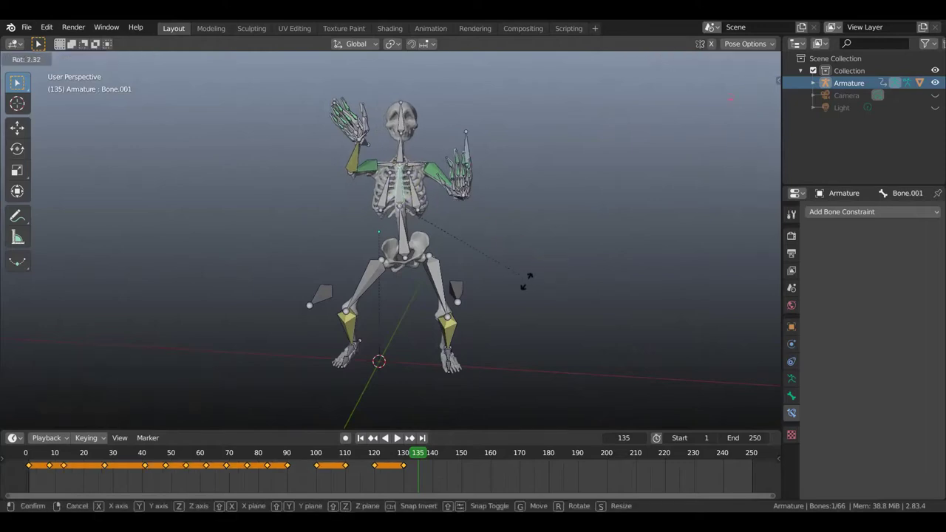
click(512, 287)
- Key LocRot for all bones at frame 135 and stop playback
key(a)
key(i)
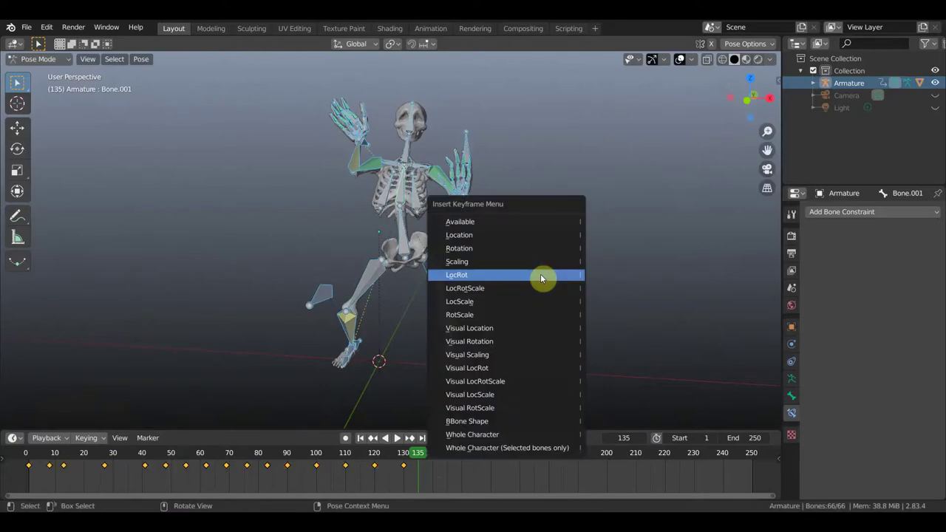
click(540, 275)
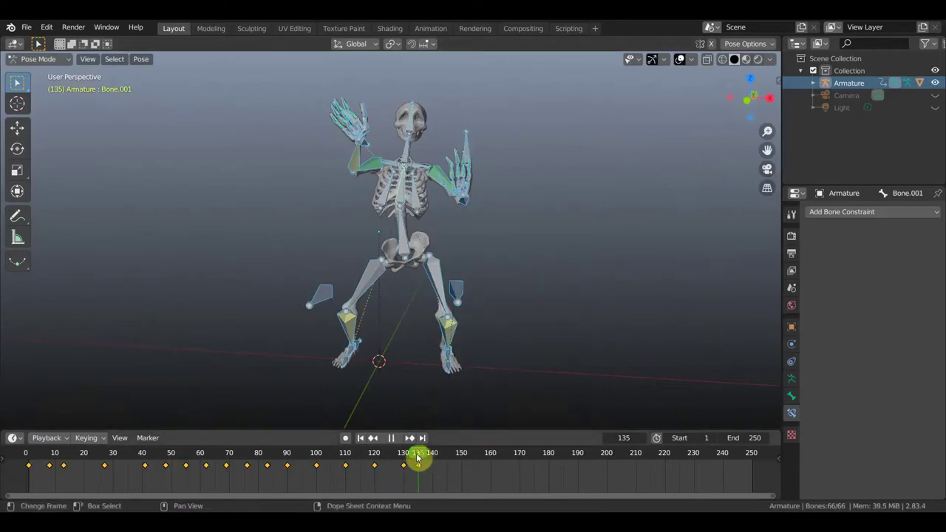
middle_drag(518, 310, 598, 170)
key(space)
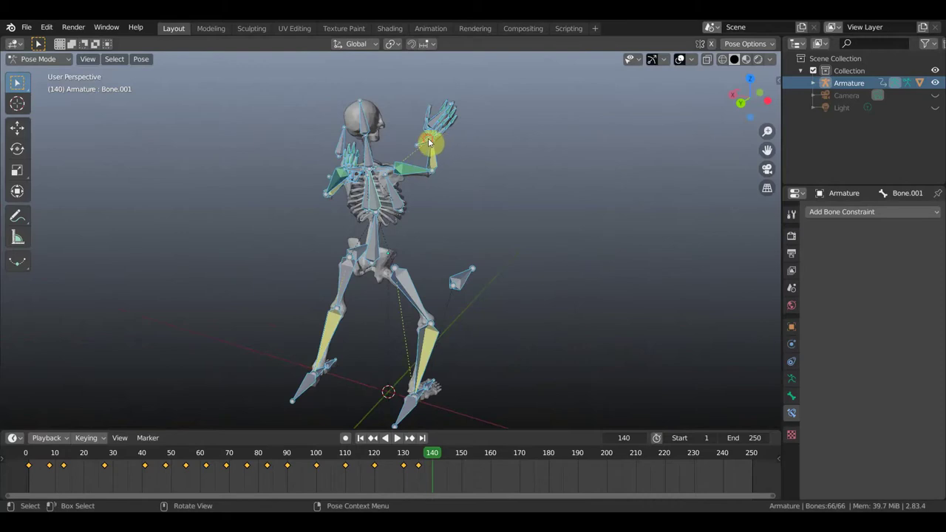
- Rotate the raised hand bone by -72.4°
middle_drag(461, 147, 498, 154)
click(438, 119)
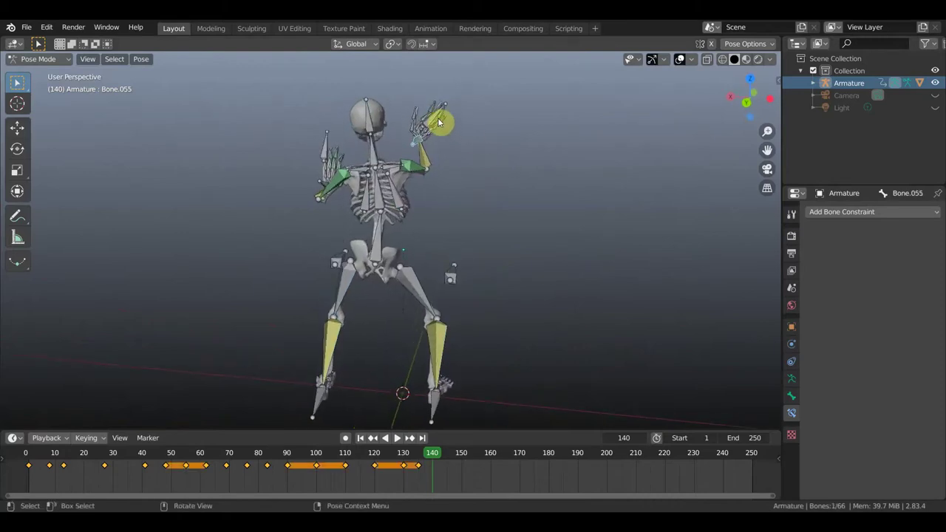
key(r)
click(460, 83)
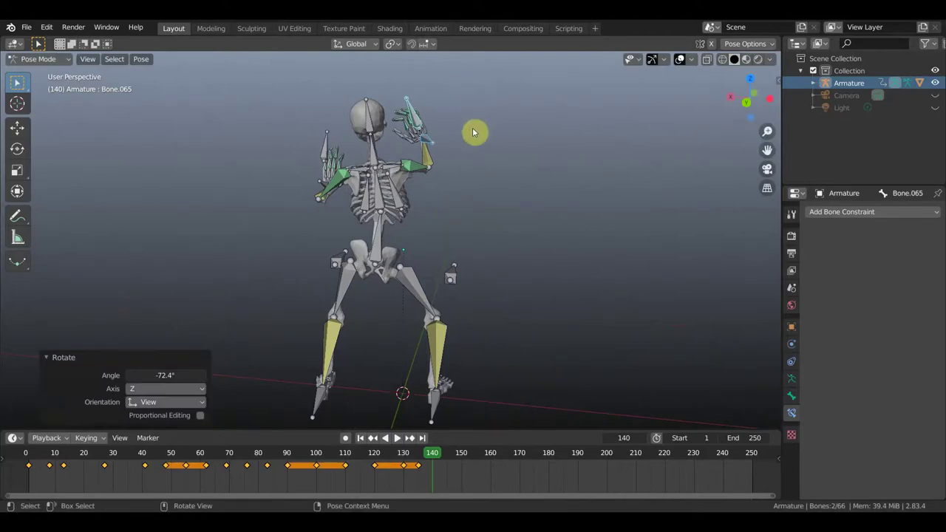
- Move the foot bone to a new position
middle_drag(476, 132, 278, 110)
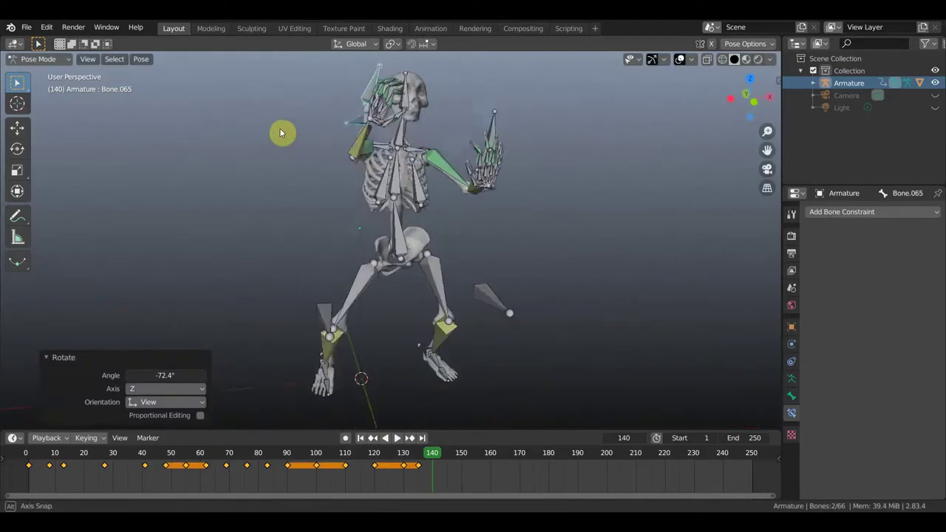
mouse_move(279, 113)
middle_down()
mouse_move(327, 202)
mouse_move(471, 301)
mouse_move(485, 292)
middle_up()
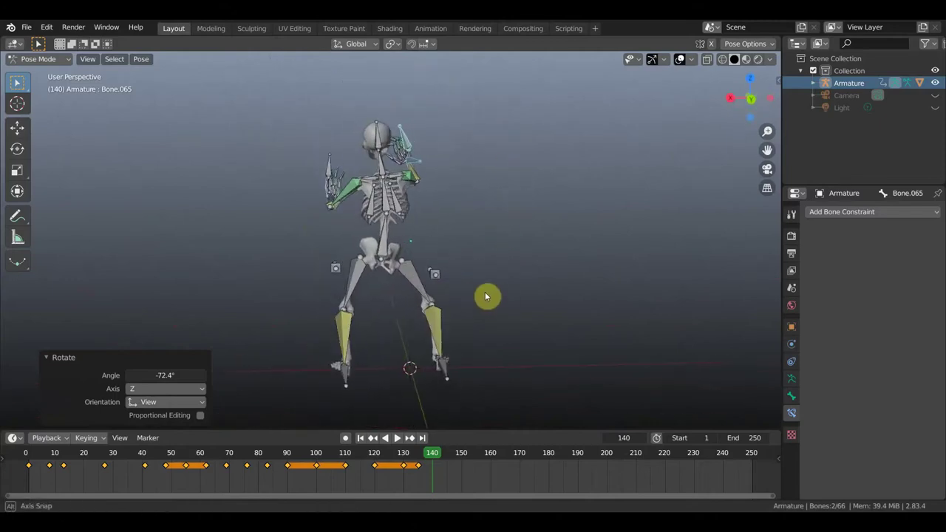
click(447, 374)
key(g)
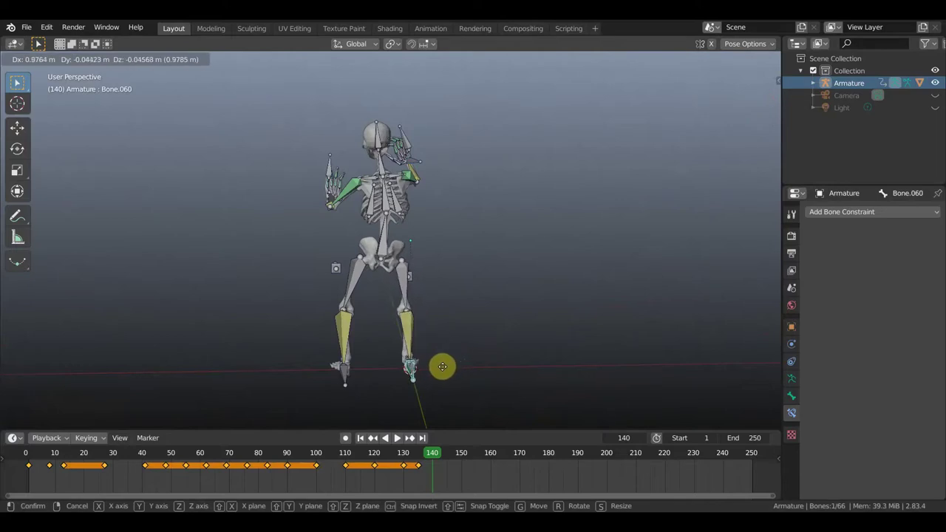
click(438, 371)
- Turn the whole skeleton slightly via its root bone and shift its position
middle_drag(425, 370, 213, 357)
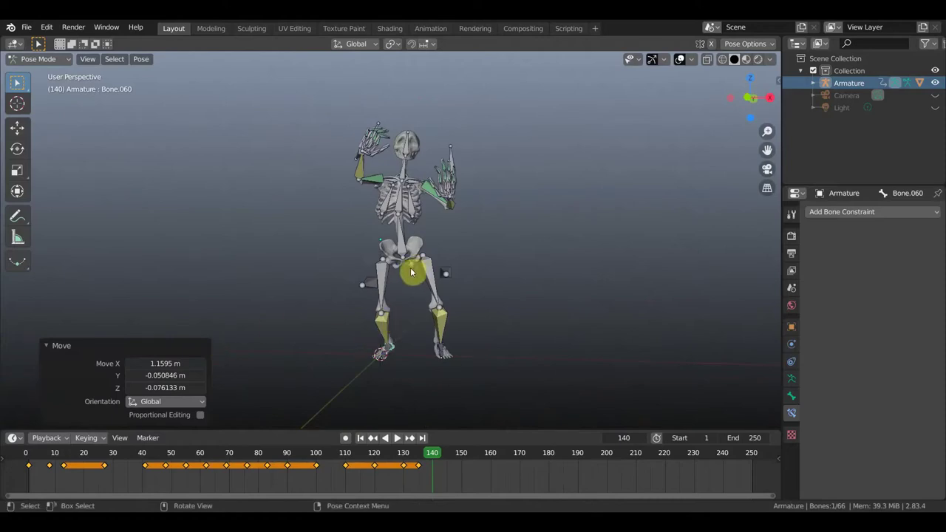
mouse_move(422, 274)
middle_down()
mouse_move(433, 277)
mouse_move(422, 274)
middle_up()
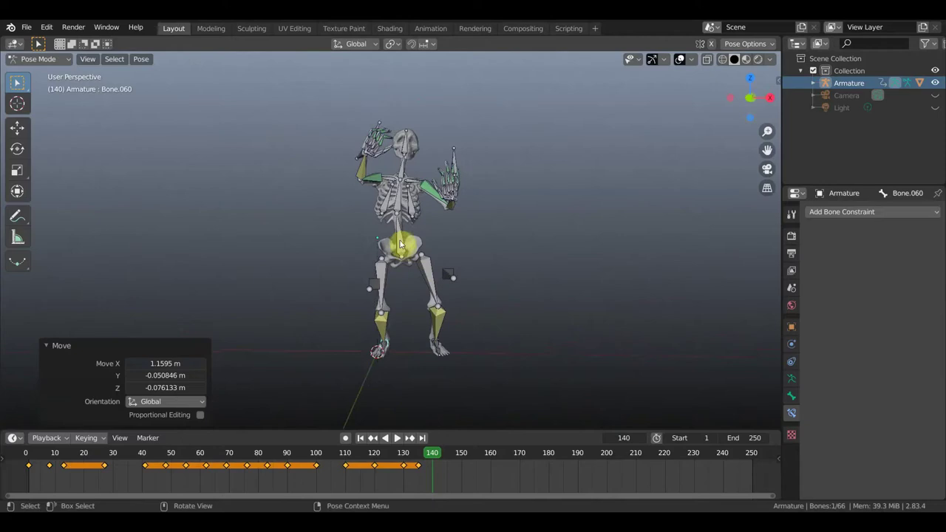
click(405, 246)
key(r)
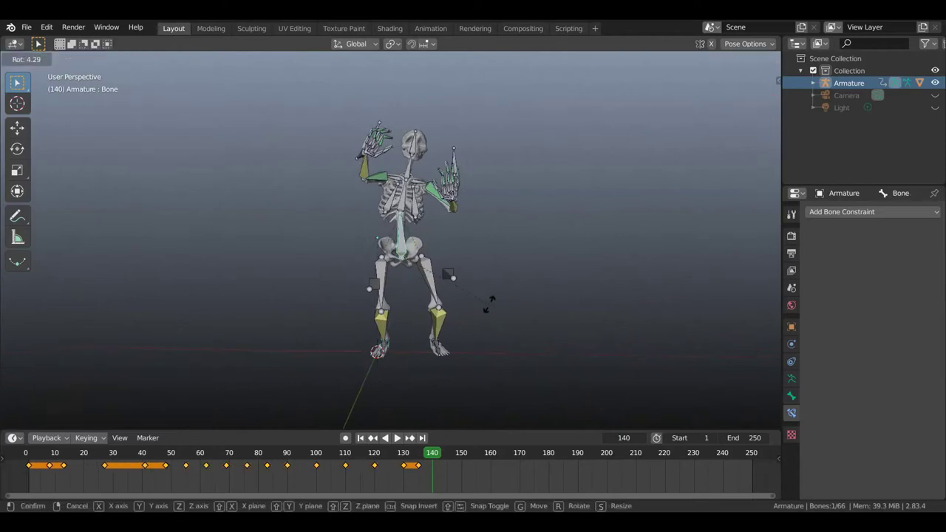
click(491, 301)
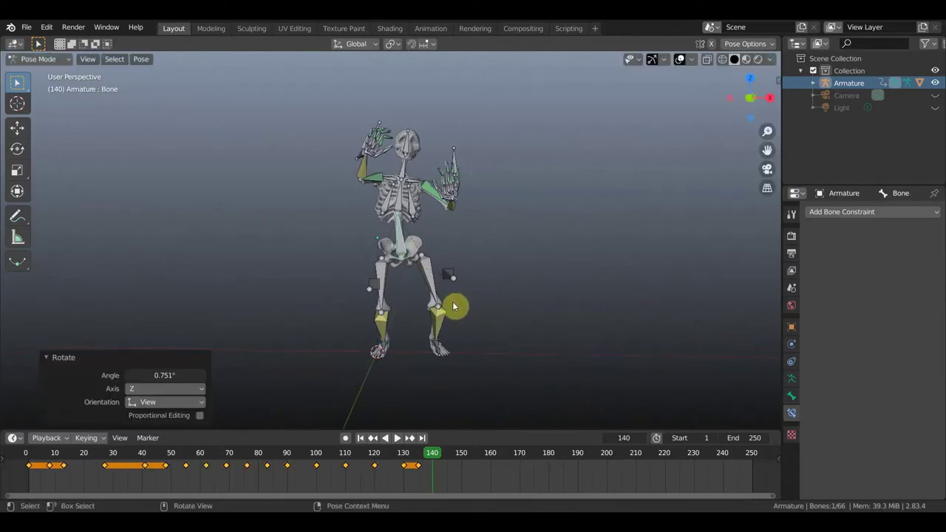
key(g)
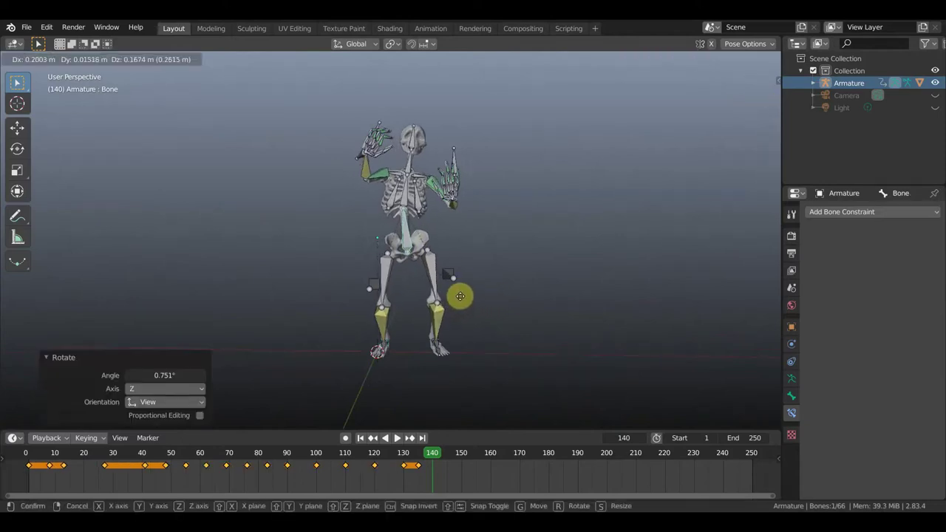
click(461, 296)
- Tilt the head bone by 19.8°
middle_drag(461, 295, 556, 303)
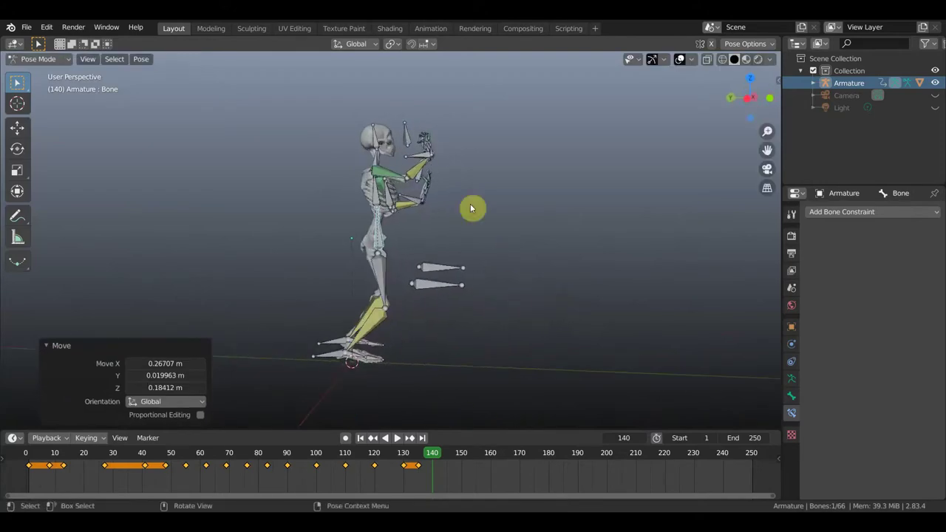
click(376, 138)
key(r)
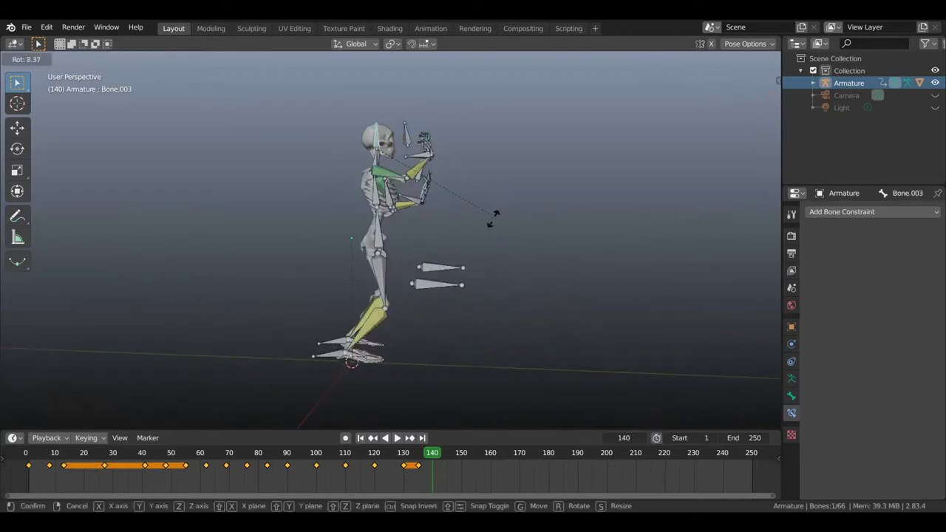
click(475, 238)
- Key all bones at frame 140, then play back and scrub to frame 21
middle_drag(503, 249, 397, 249)
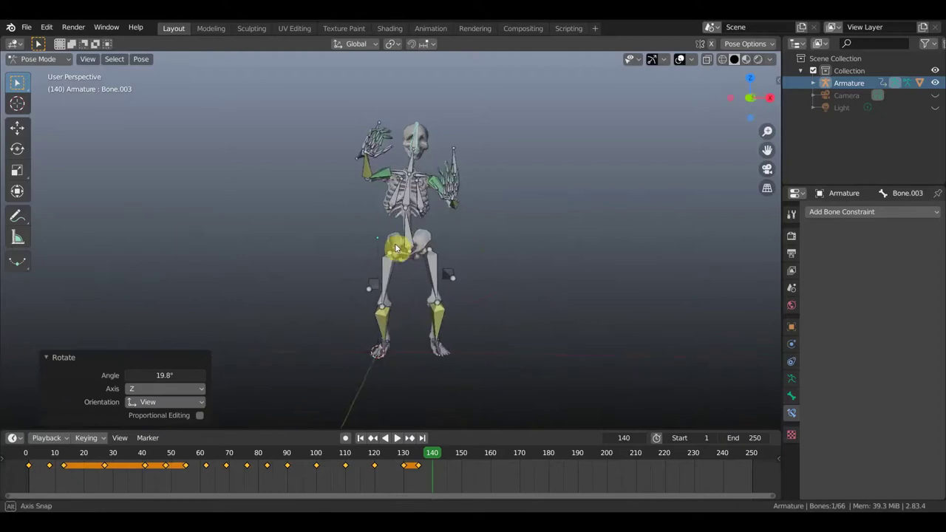
key(a)
key(i)
click(550, 245)
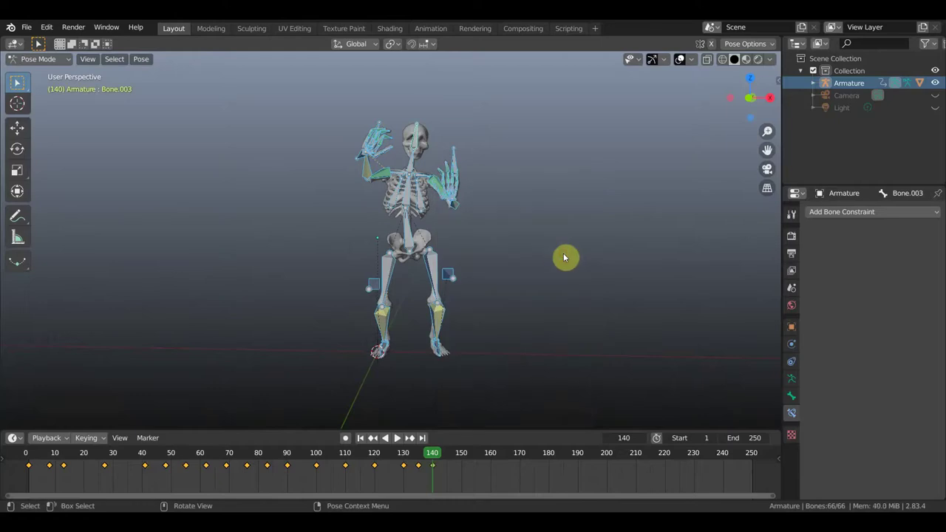
key(space)
click(426, 455)
mouse_move(423, 458)
mouse_down()
mouse_move(72, 453)
mouse_move(348, 455)
mouse_move(446, 481)
mouse_up()
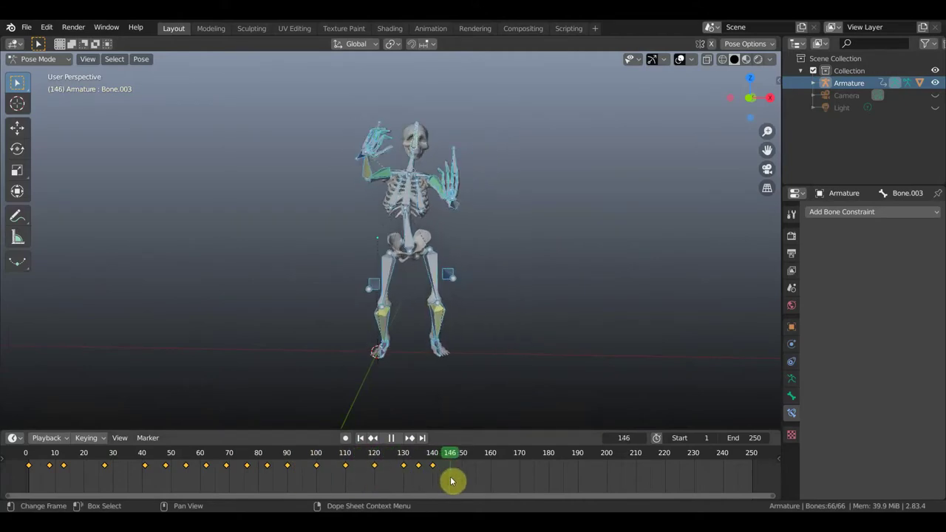
- Set the current frame to about 145
drag(448, 480, 463, 483)
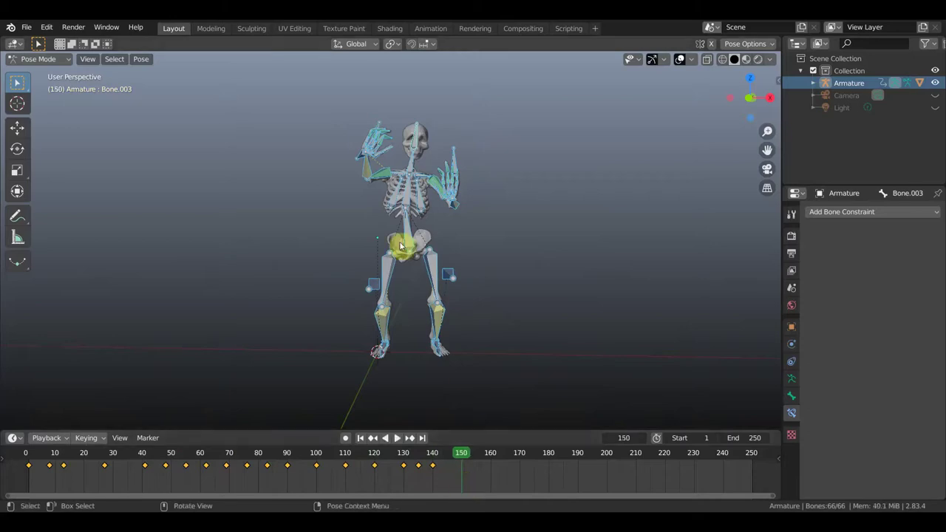
click(458, 455)
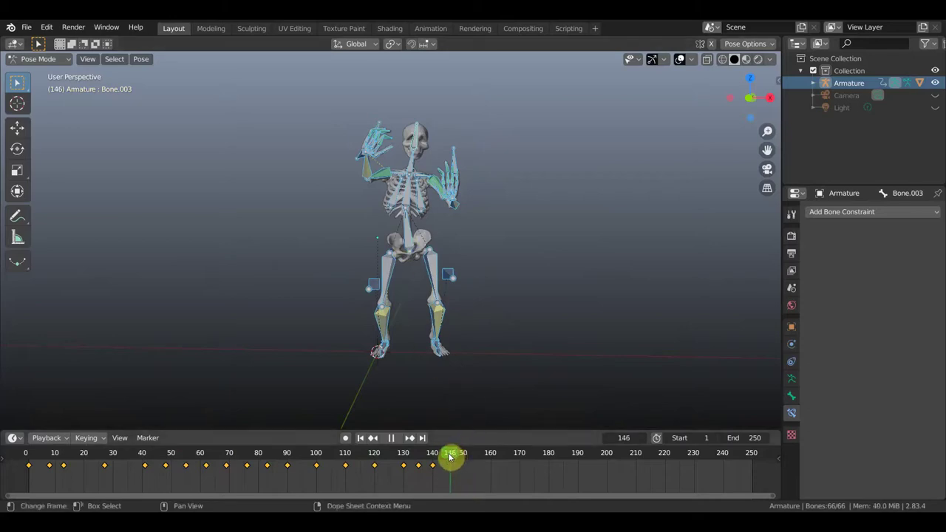
middle_drag(444, 270, 376, 266)
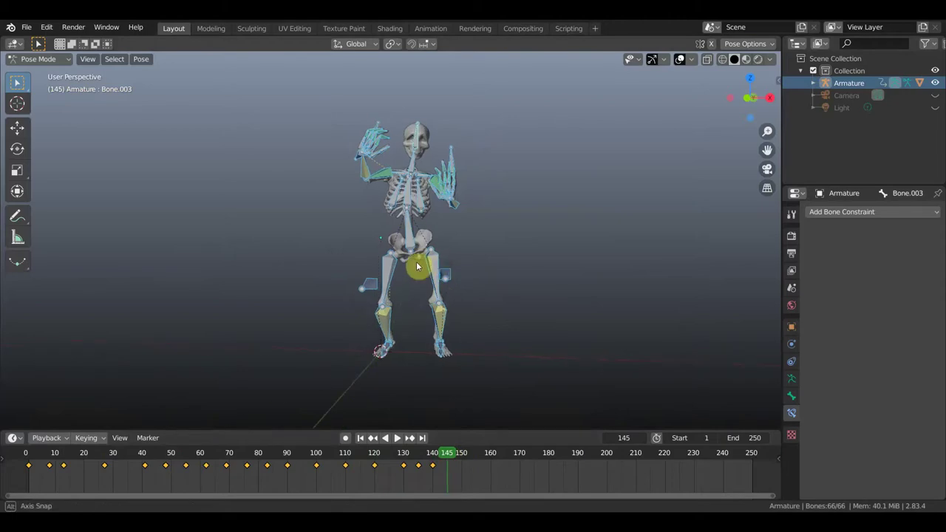
scroll(467, 159, up, 4)
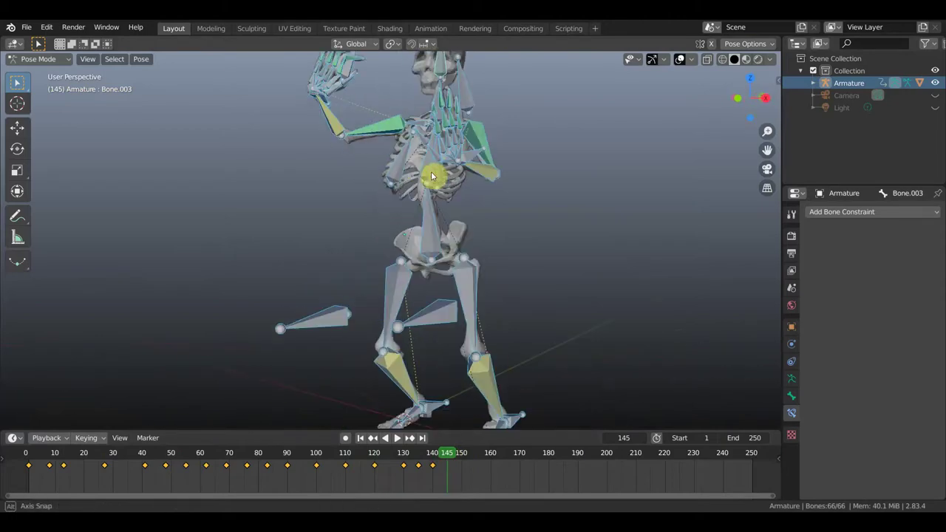
- Swing the raised arm (Bone.026, Bone.064) down by rotating and moving it
click(477, 136)
shift+click(467, 115)
middle_drag(517, 162, 558, 176)
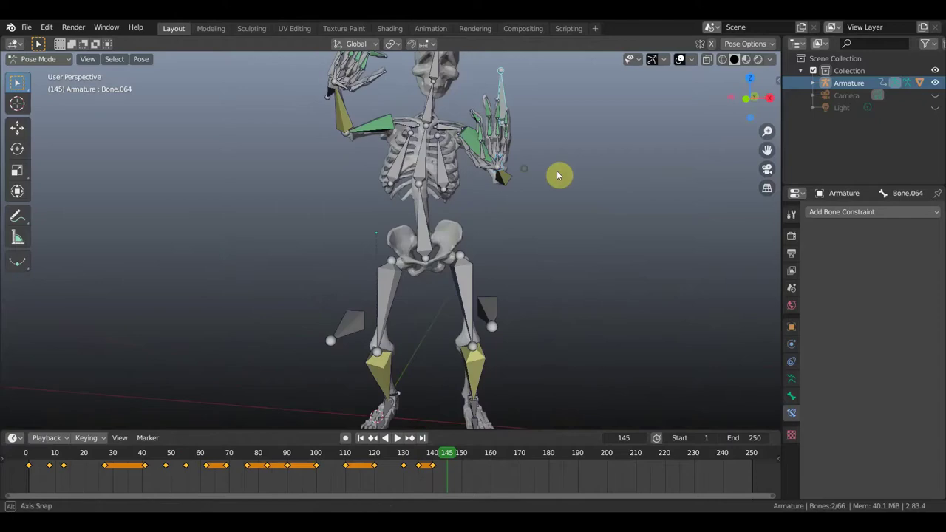
key(r)
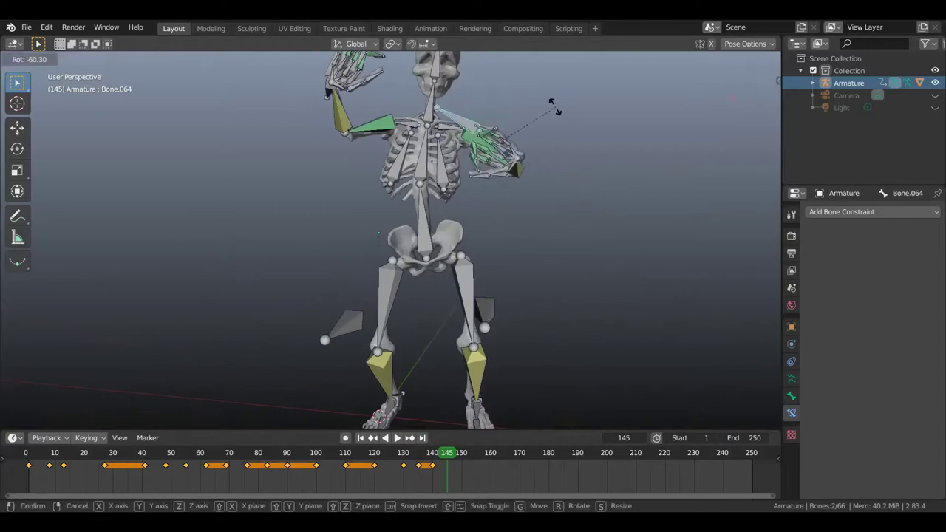
click(554, 105)
key(g)
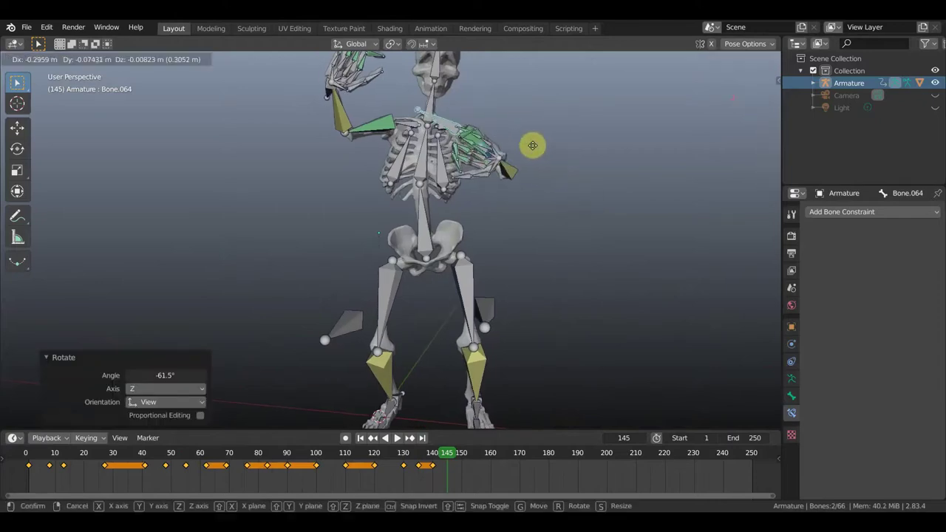
click(522, 147)
- Rotate the other arm 58.1° and move it in toward the torso
middle_drag(462, 109, 447, 152)
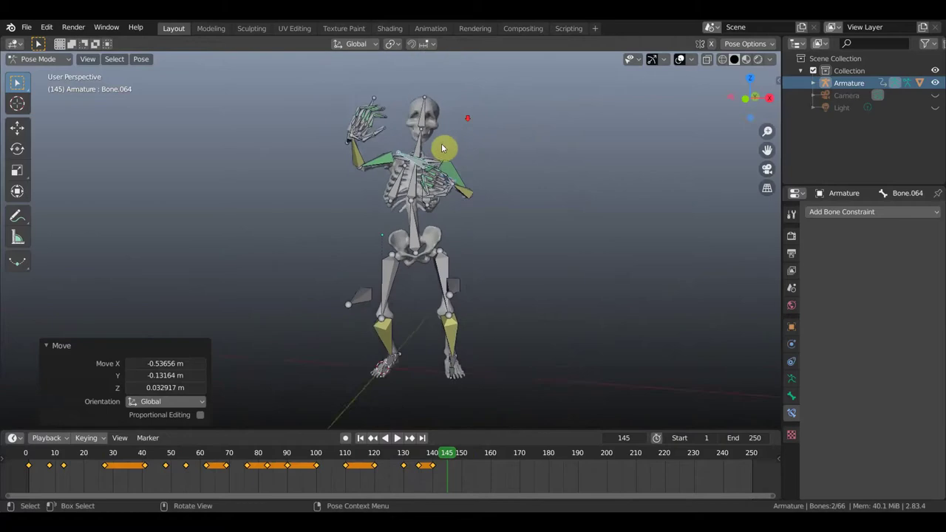
mouse_move(358, 156)
middle_down()
mouse_move(433, 165)
mouse_move(381, 142)
middle_up()
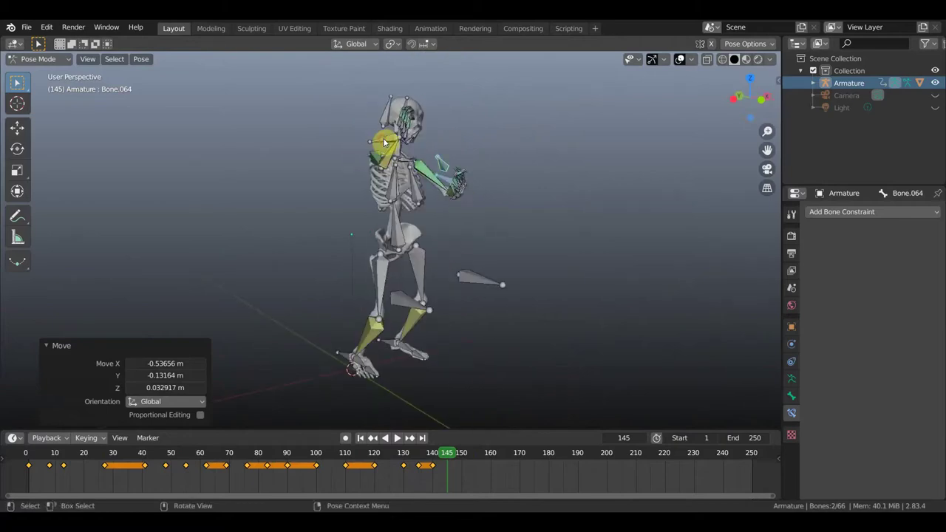
click(390, 119)
shift+click(452, 162)
middle_drag(451, 160, 422, 161)
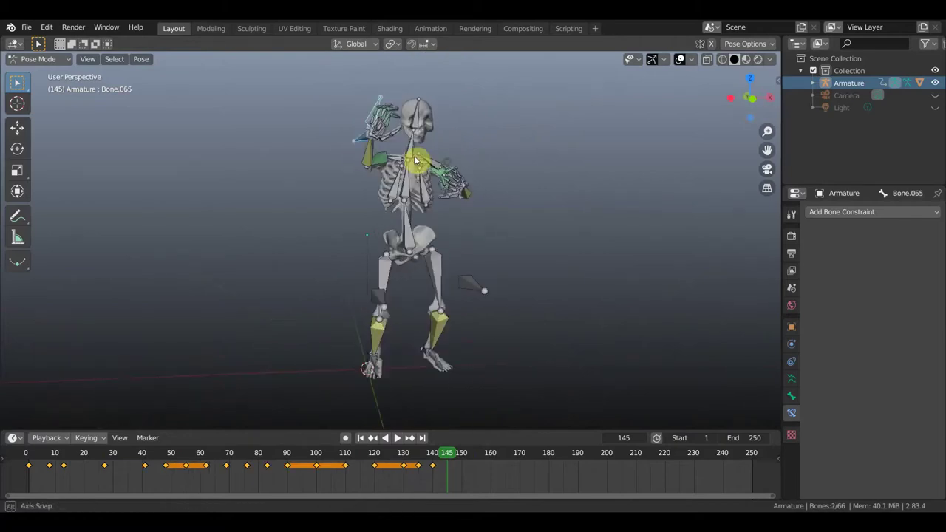
key(r)
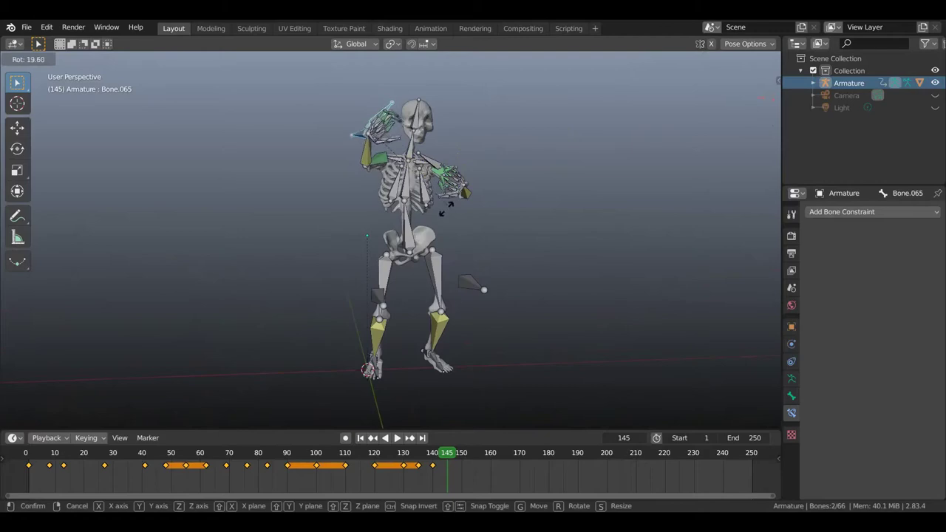
click(383, 227)
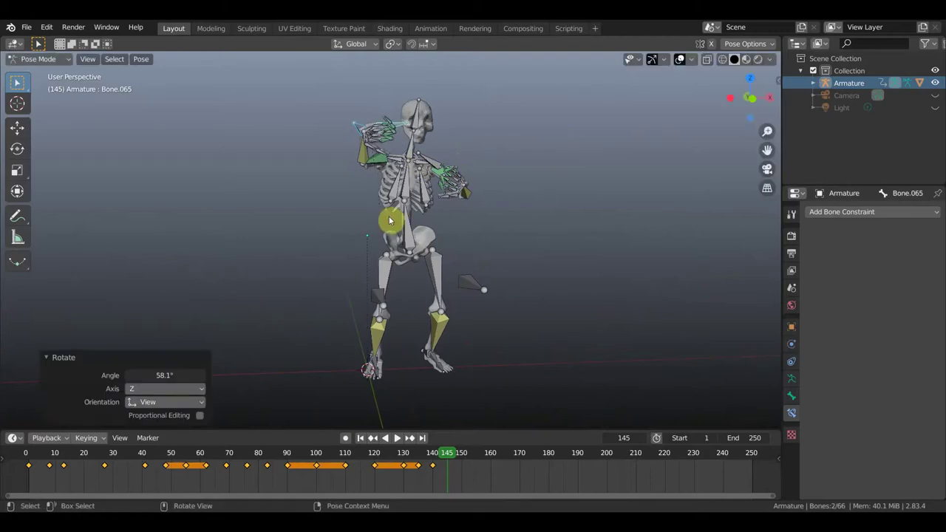
key(g)
click(416, 234)
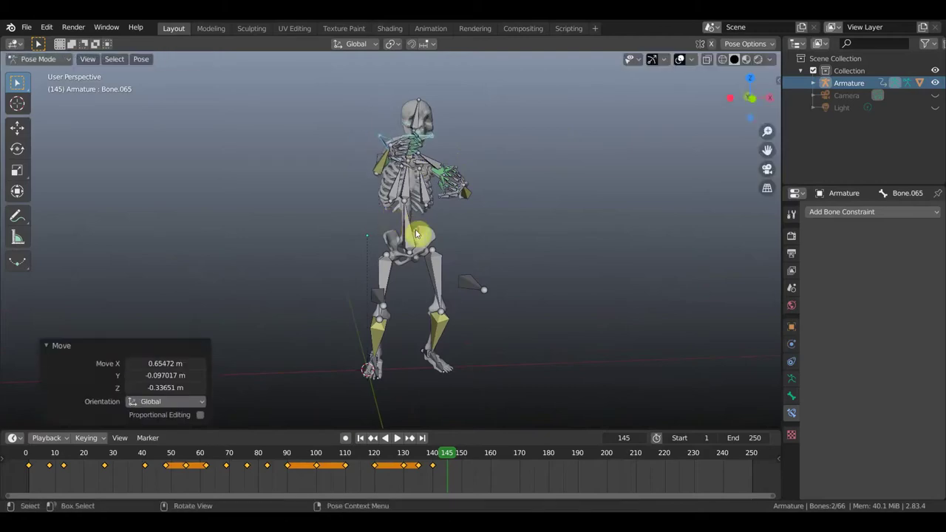
- Select Bone.026 together with forearm bone Bone.064
mouse_move(479, 234)
middle_down()
mouse_move(461, 228)
mouse_move(378, 252)
middle_up()
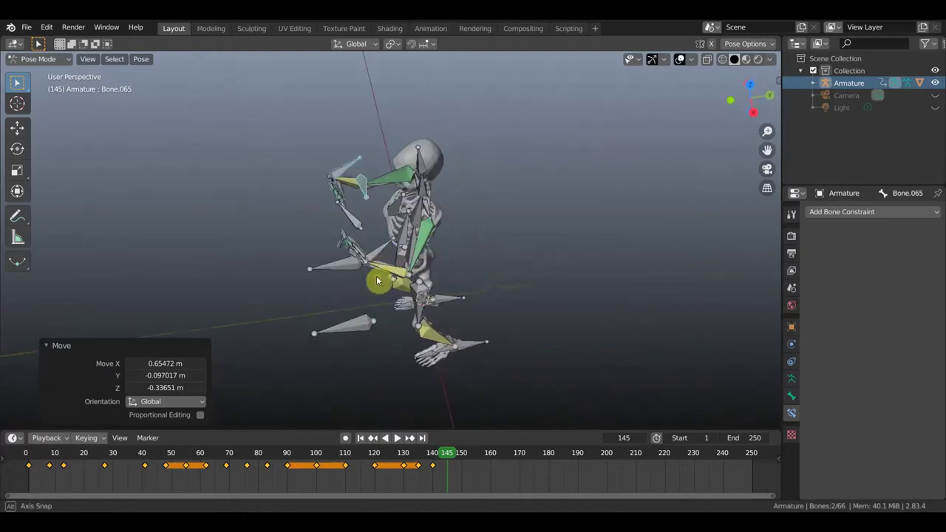
click(378, 253)
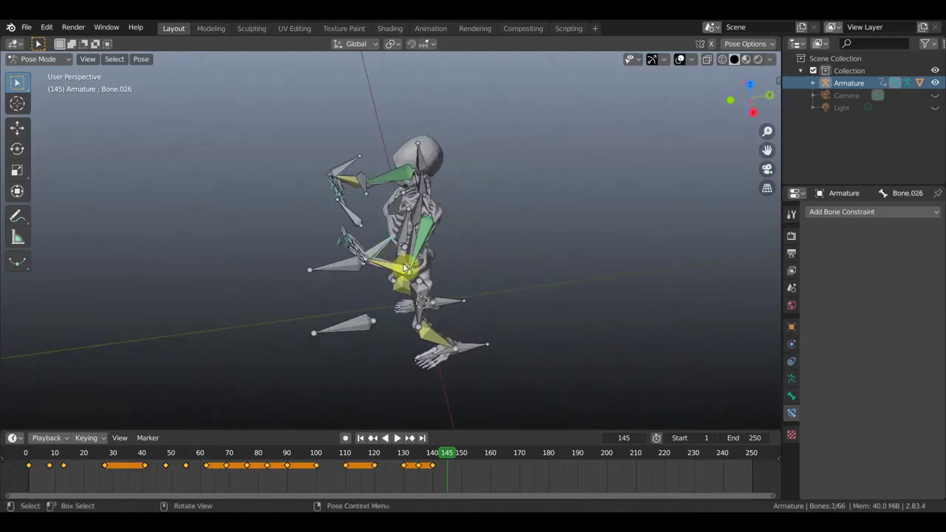
shift+click(359, 222)
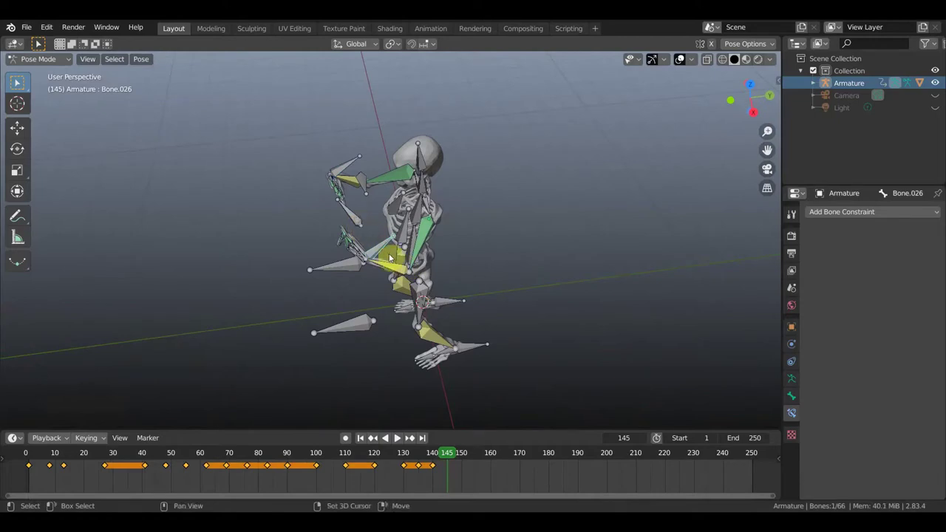
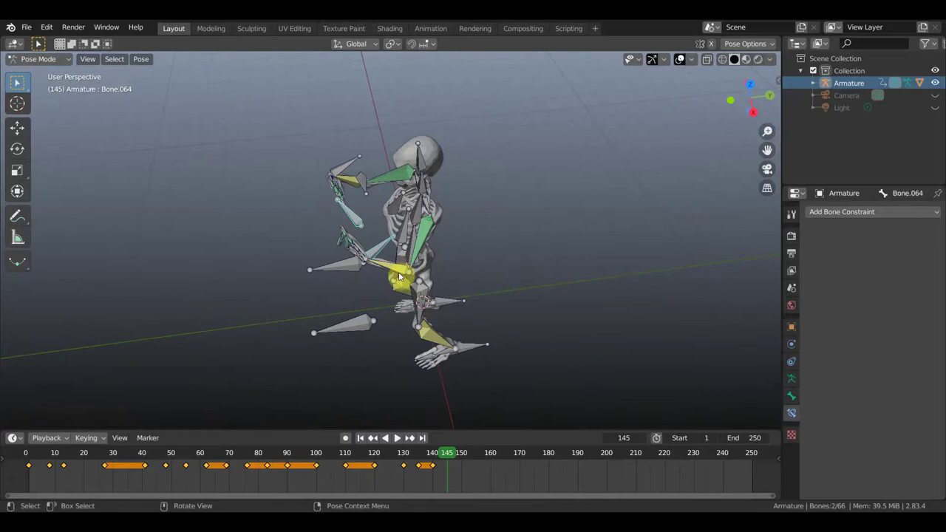
- Move the selected hand bones and swing arm bone Bone.006 by -35°
key(g)
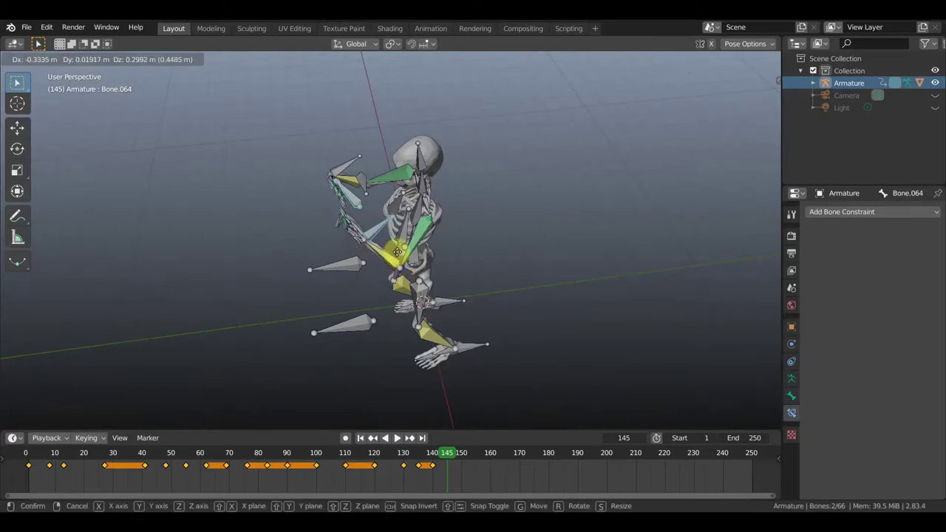
click(401, 257)
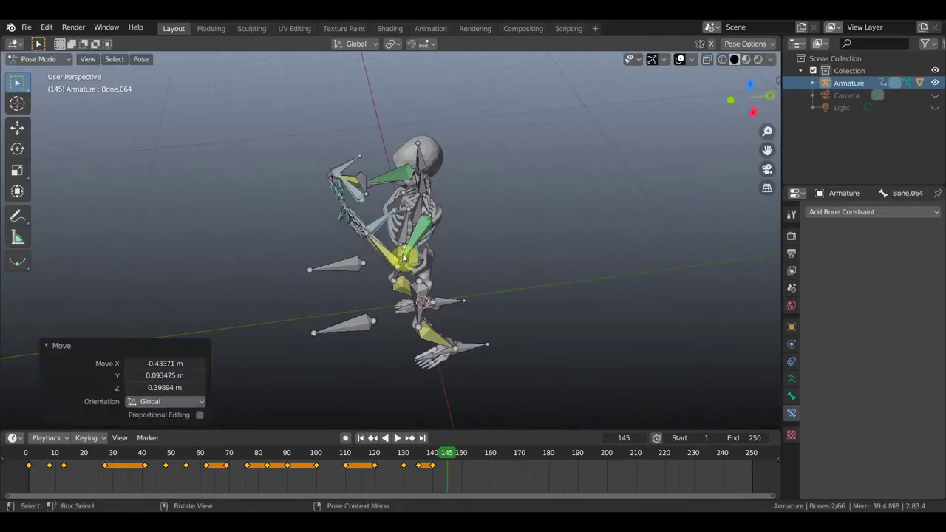
click(474, 280)
middle_drag(474, 280, 444, 241)
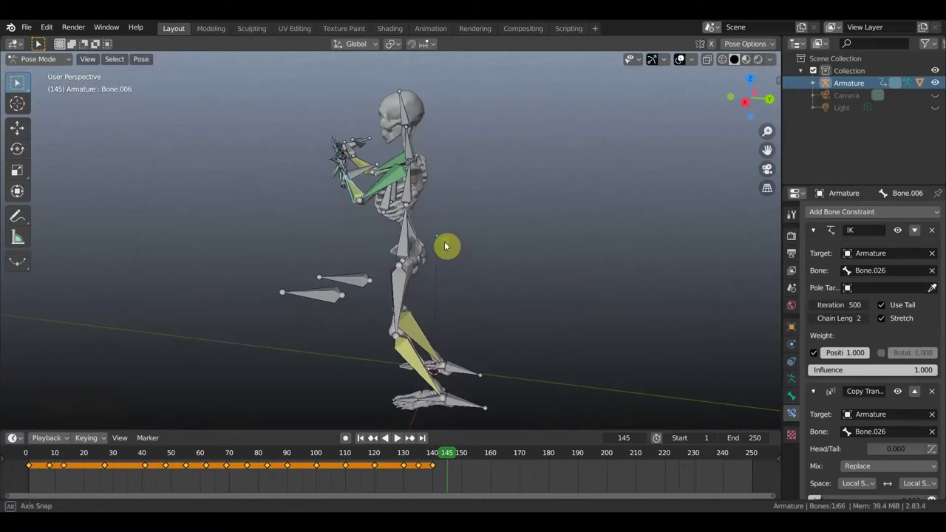
key(r)
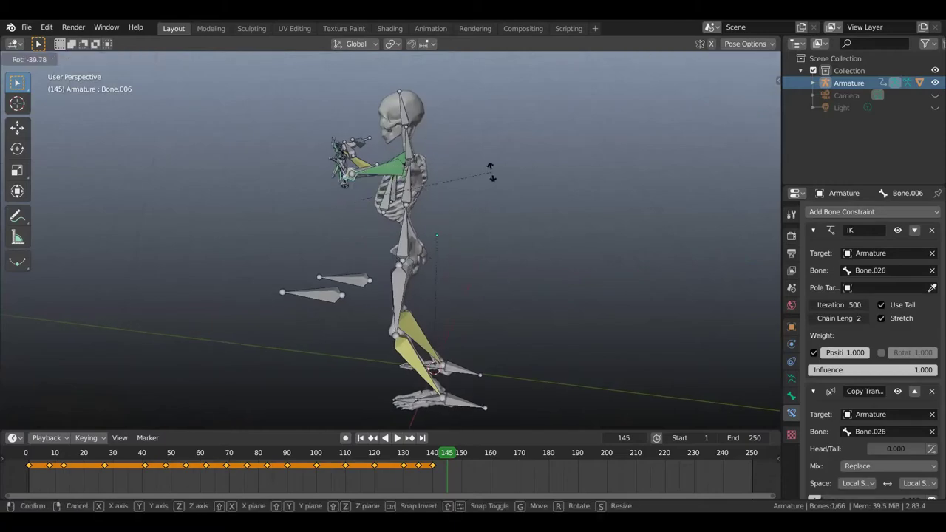
click(490, 182)
- Tilt head bone Bone.002 and rotate neck bone Bone.003 by 32°
middle_drag(449, 244, 578, 233)
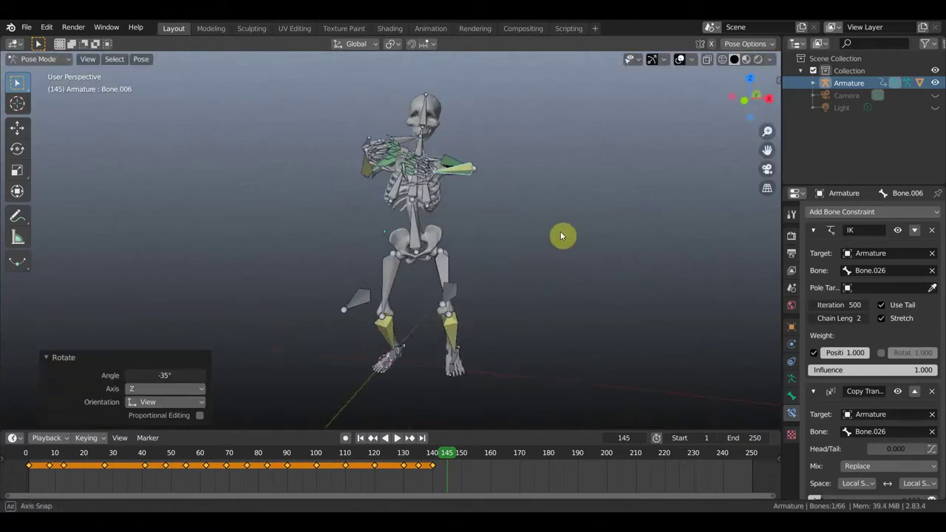
mouse_move(485, 163)
middle_down()
mouse_move(441, 168)
mouse_move(418, 127)
middle_up()
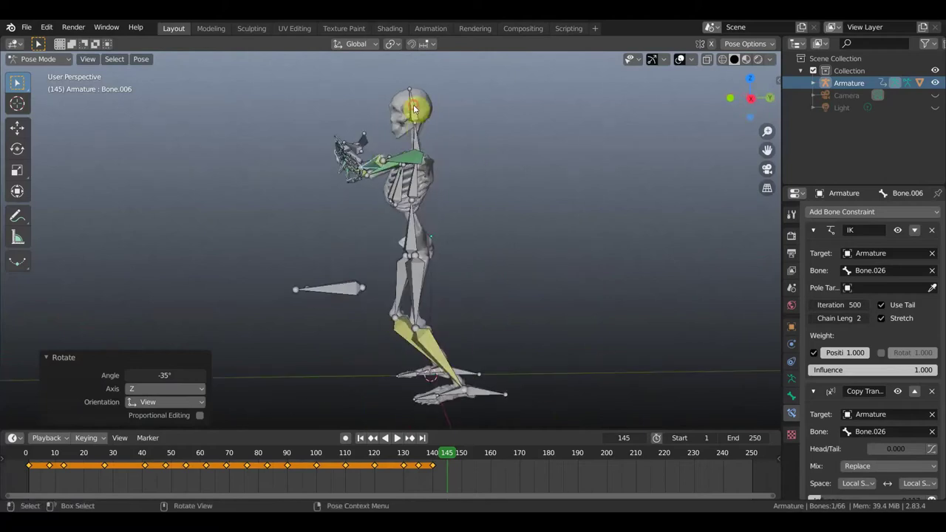
click(433, 123)
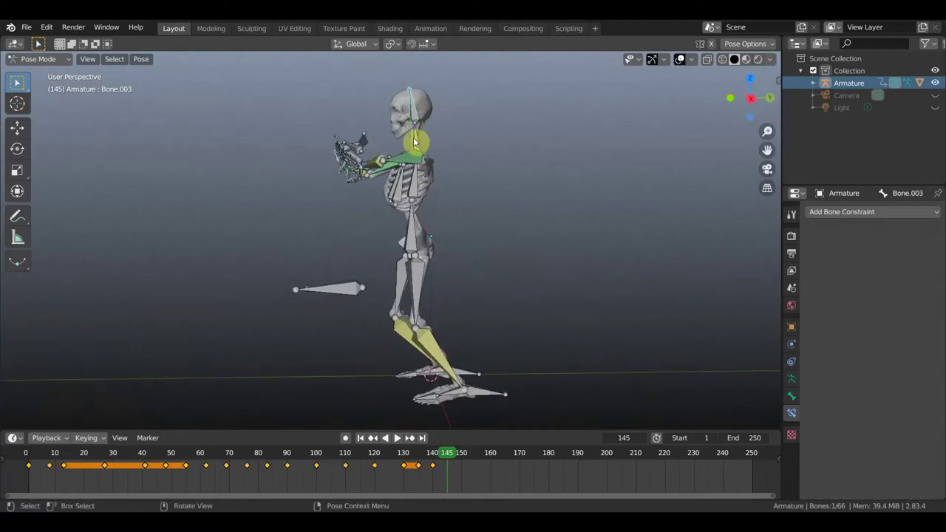
click(455, 152)
key(r)
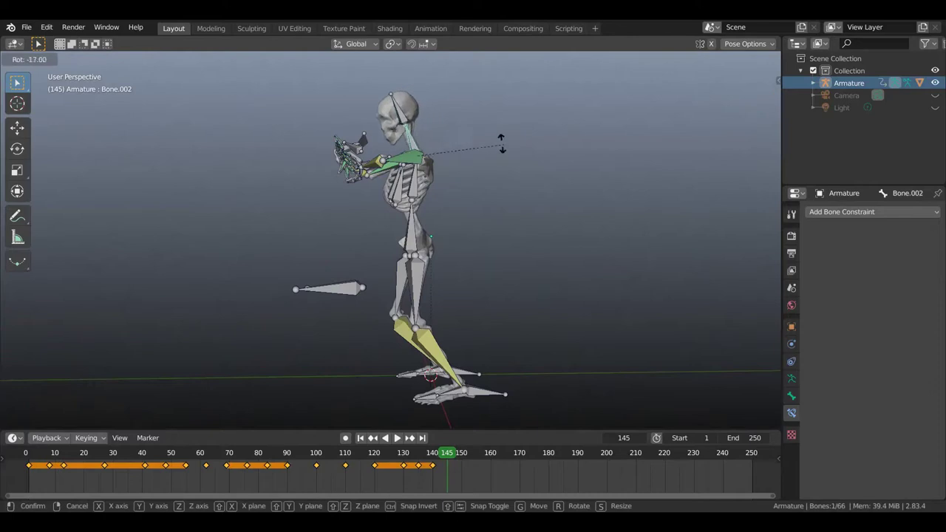
click(462, 132)
click(450, 133)
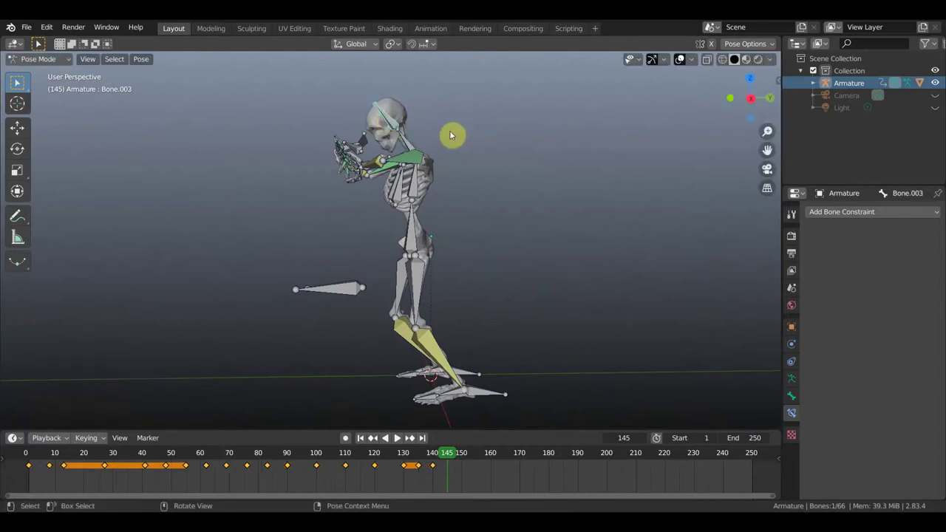
key(r)
click(438, 166)
mouse_move(438, 166)
middle_down()
mouse_move(555, 187)
mouse_move(471, 208)
middle_up()
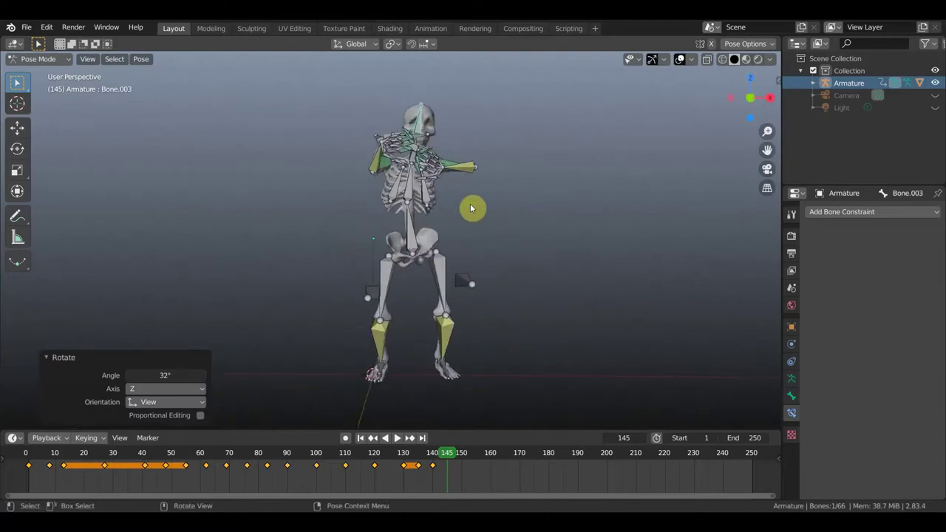
- Insert a LocRot keyframe for all bones at frame 145
key(a)
key(i)
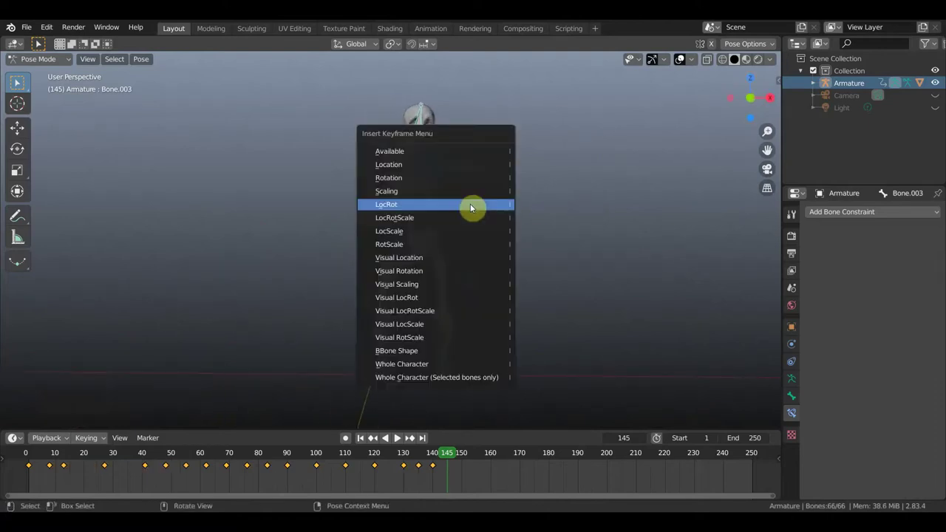
click(470, 204)
- At frame 155, rotate hand bone Bone.064 by about -56°, then advance to frame 160
mouse_move(449, 450)
mouse_down()
mouse_move(437, 456)
mouse_move(453, 464)
mouse_up()
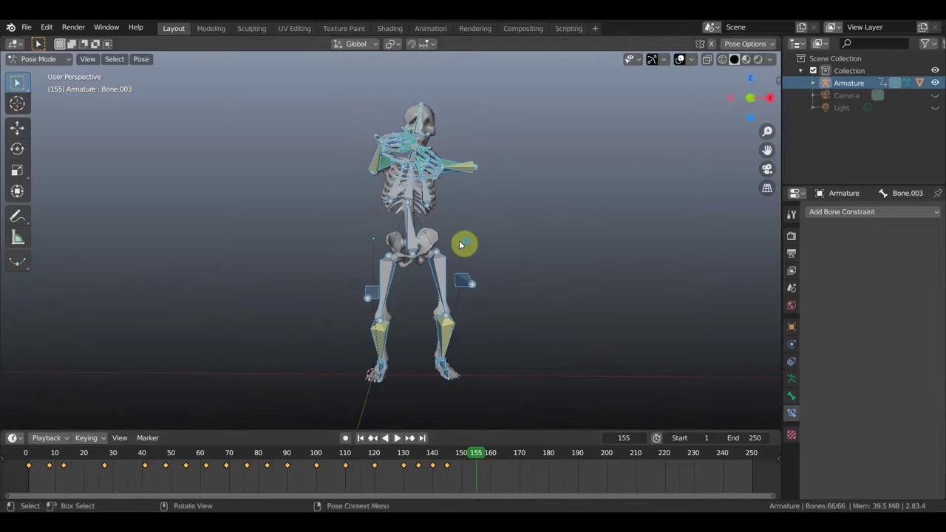
scroll(464, 235, up, 3)
scroll(465, 235, down, 1)
mouse_move(464, 235)
middle_down()
mouse_move(272, 267)
mouse_move(249, 287)
mouse_move(256, 316)
mouse_move(454, 249)
mouse_move(376, 325)
mouse_move(333, 330)
mouse_move(360, 332)
middle_up()
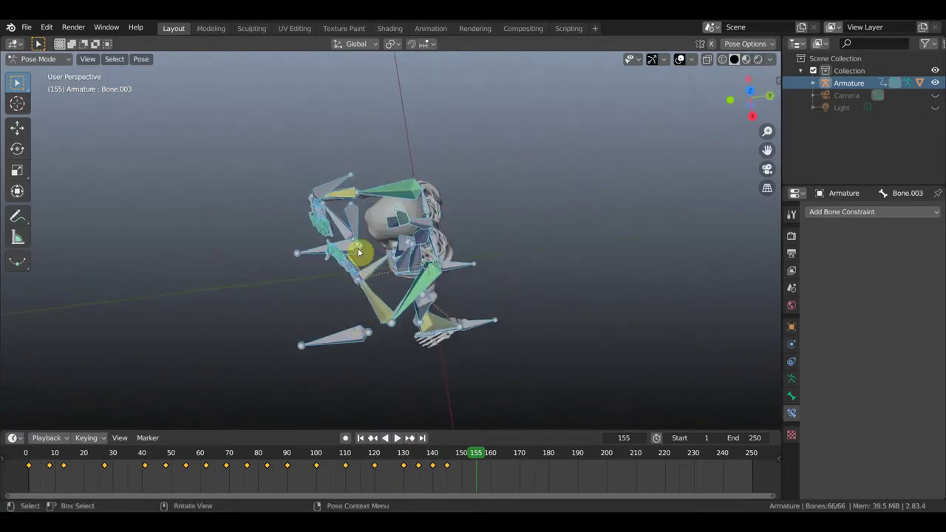
click(380, 253)
key(r)
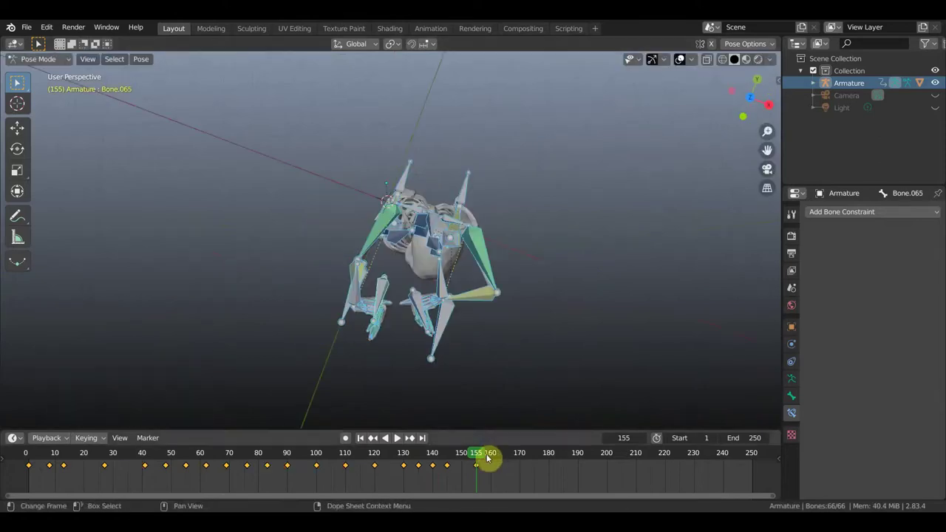
drag(484, 455, 492, 457)
- Rotate hand bones Bone.026 and Bone.064 by -32.1° and move them to a new position
click(422, 317)
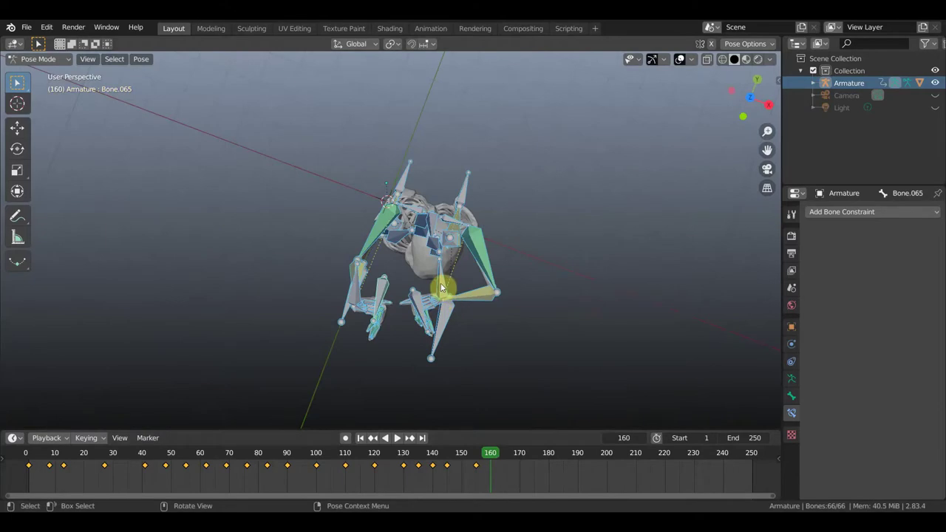
click(441, 299)
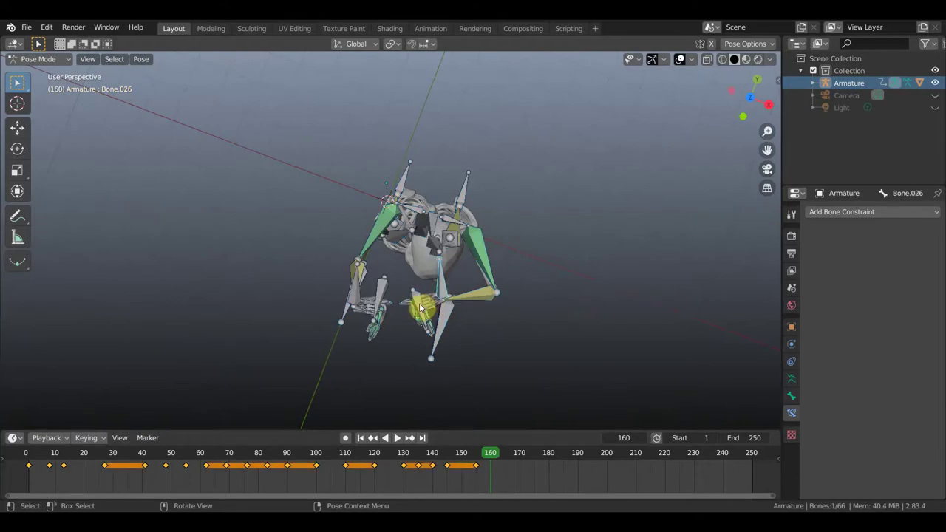
shift+click(459, 314)
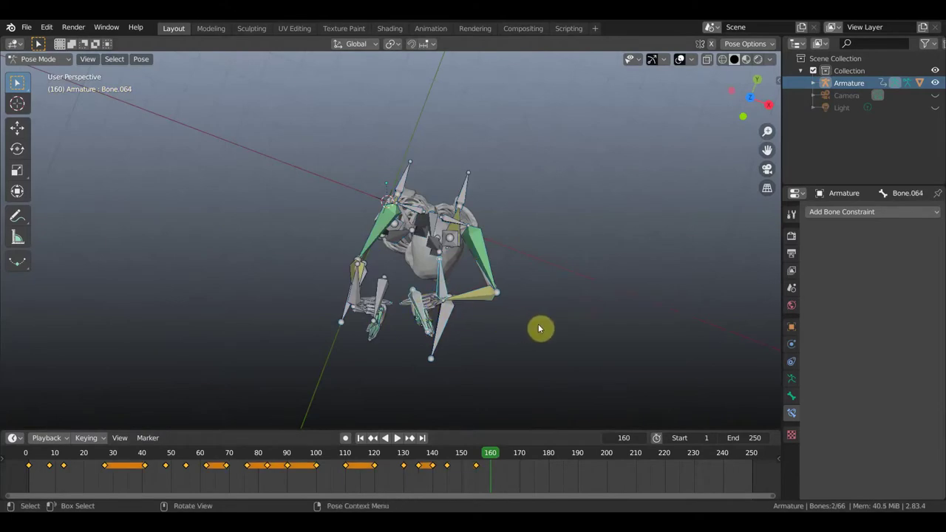
key(r)
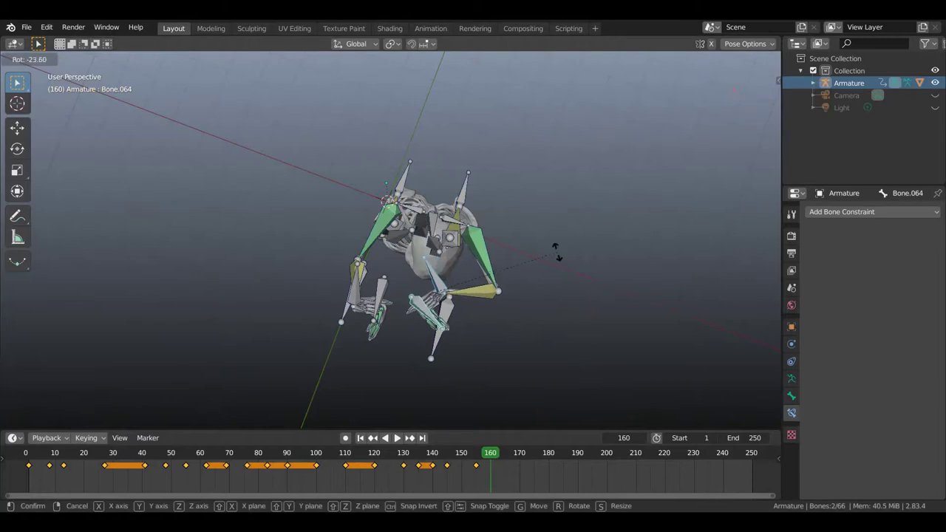
click(551, 234)
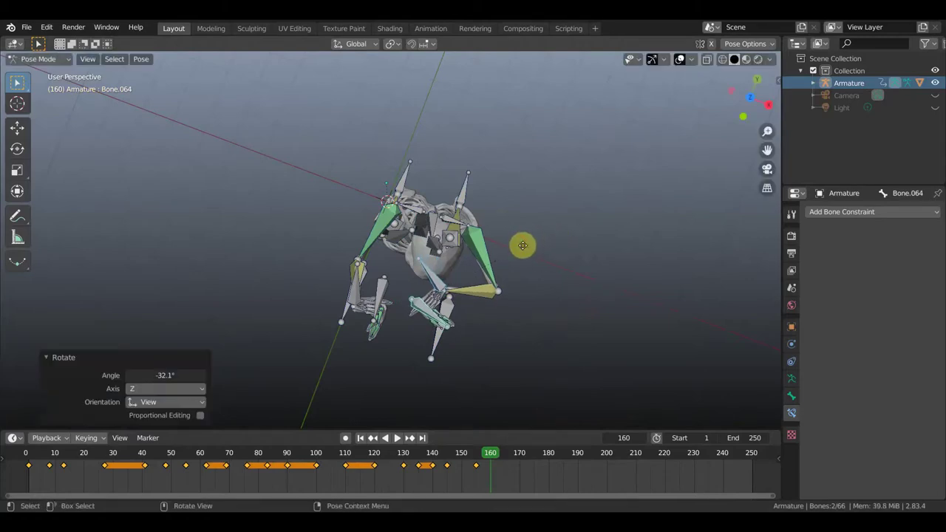
key(g)
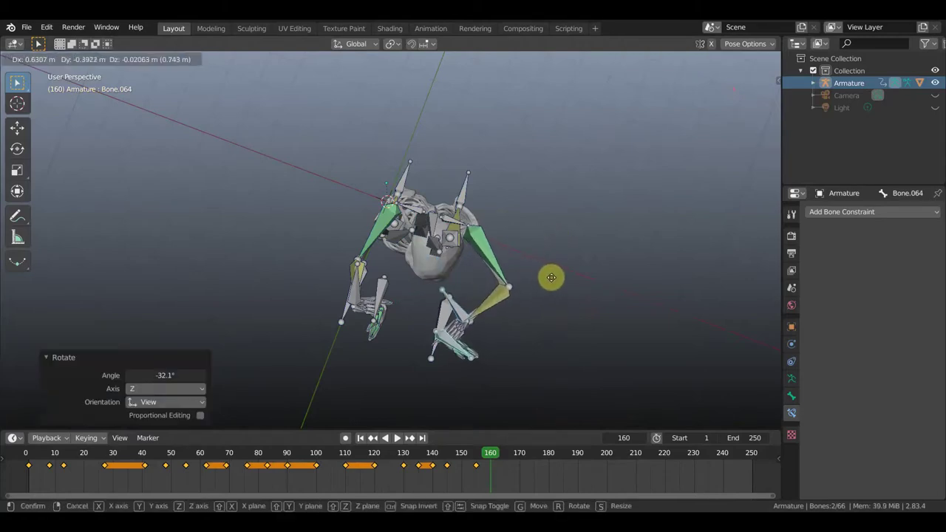
click(581, 284)
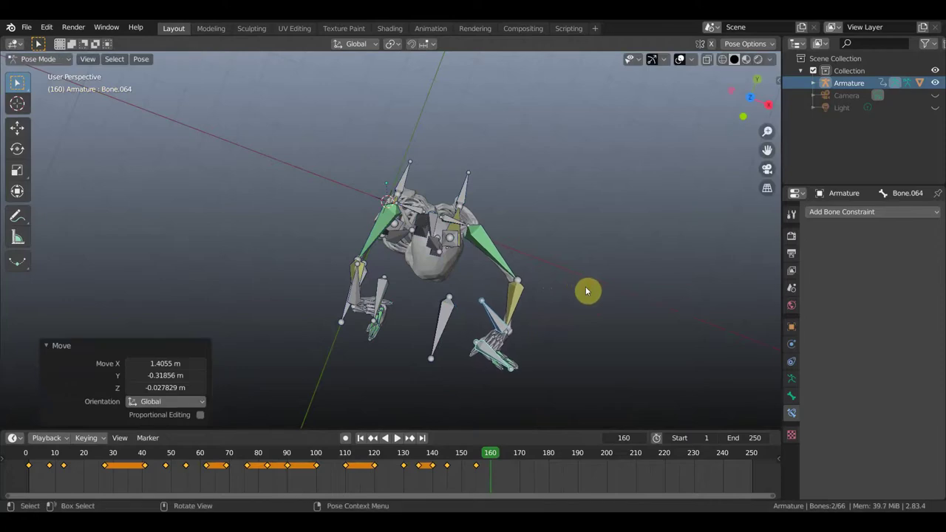
middle_drag(436, 303, 456, 301)
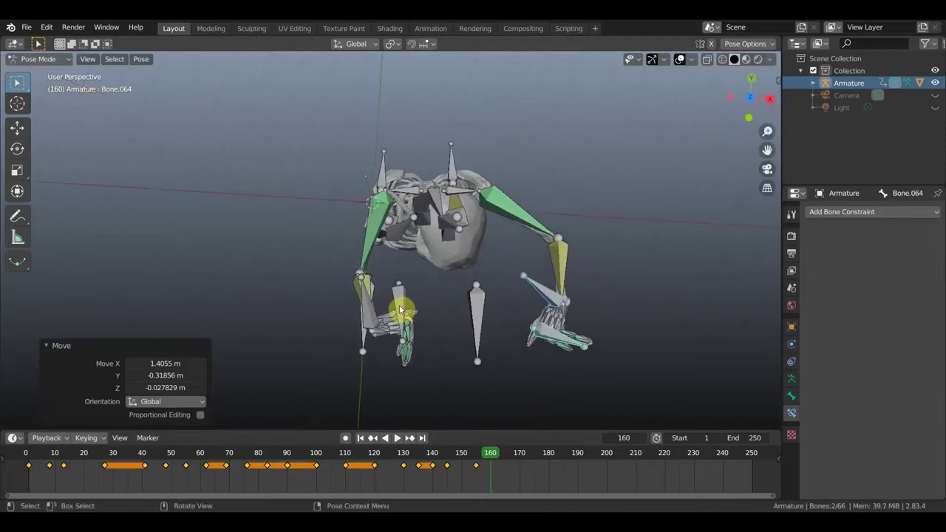
- Rotate the left hand bones by 74.6° and then by 25.3°
click(477, 320)
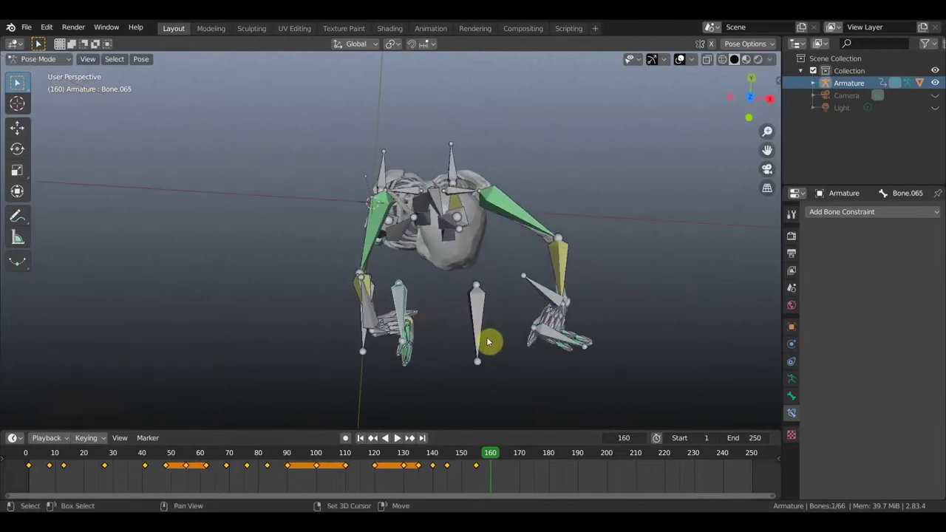
shift+click(490, 344)
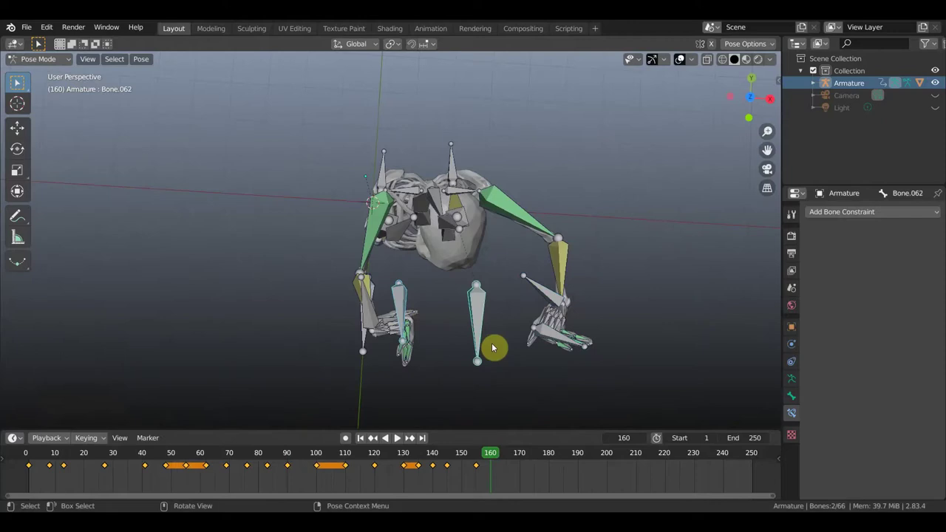
click(397, 310)
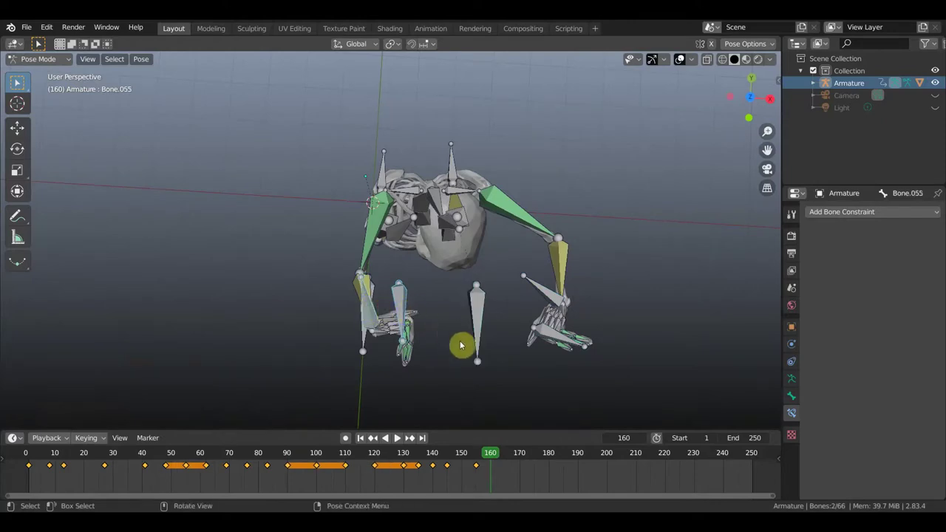
key(r)
click(401, 397)
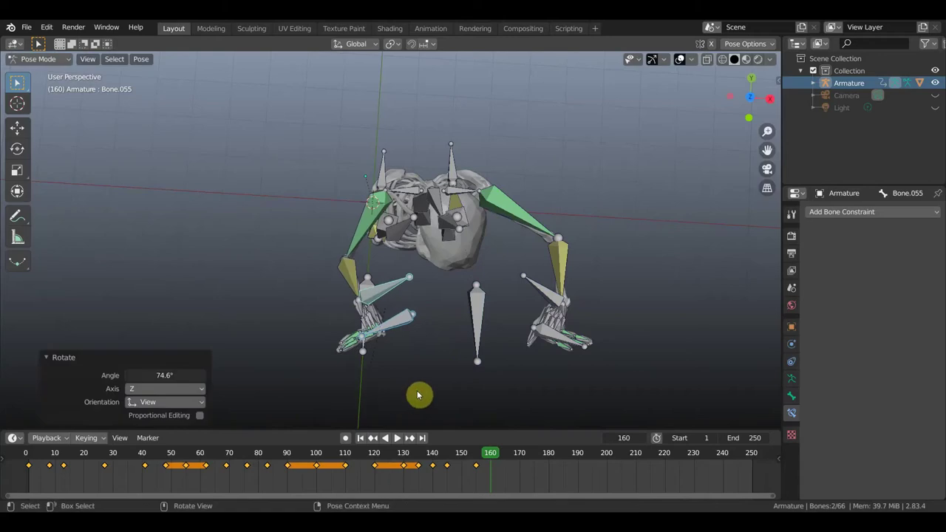
key(r)
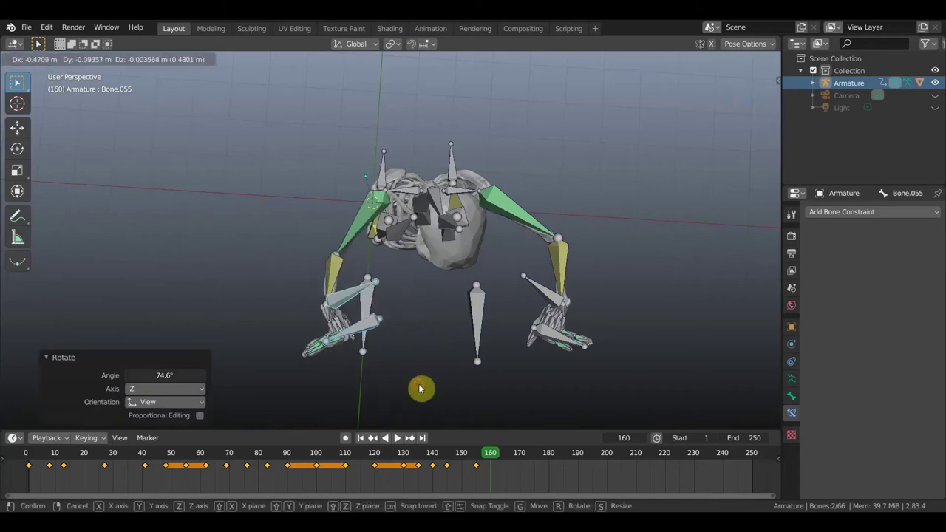
click(425, 384)
- From a side view, rotate and reposition the hand controller bone once more
middle_drag(437, 383, 658, 249)
middle_drag(644, 245, 648, 238)
key(r)
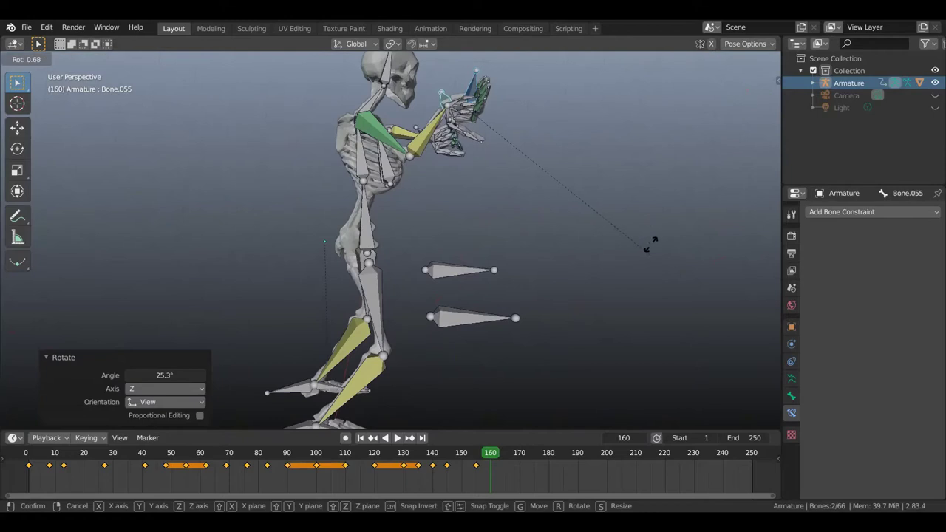
click(649, 213)
key(g)
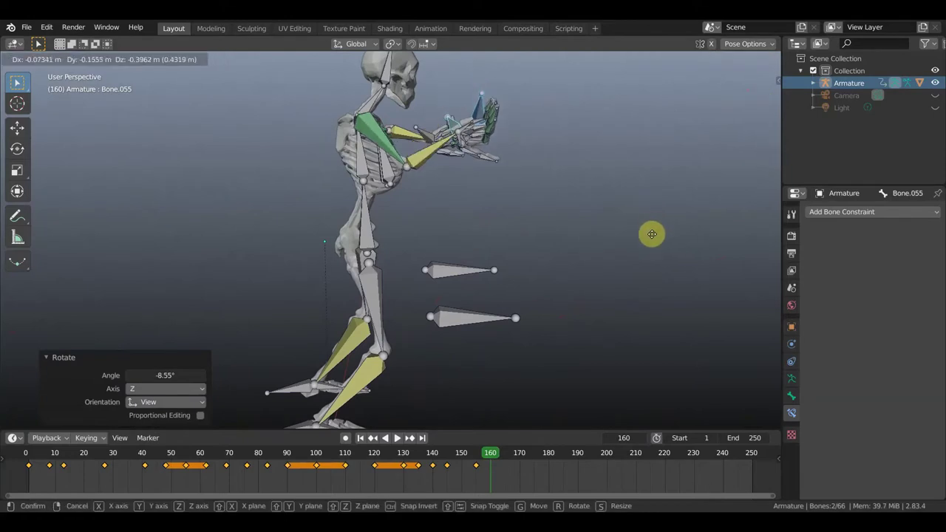
click(653, 235)
click(448, 185)
mouse_move(448, 185)
middle_down()
mouse_move(493, 202)
mouse_move(551, 188)
middle_up()
- Rotate arm bone Bone.035 and spine bone Bone.001
key(r)
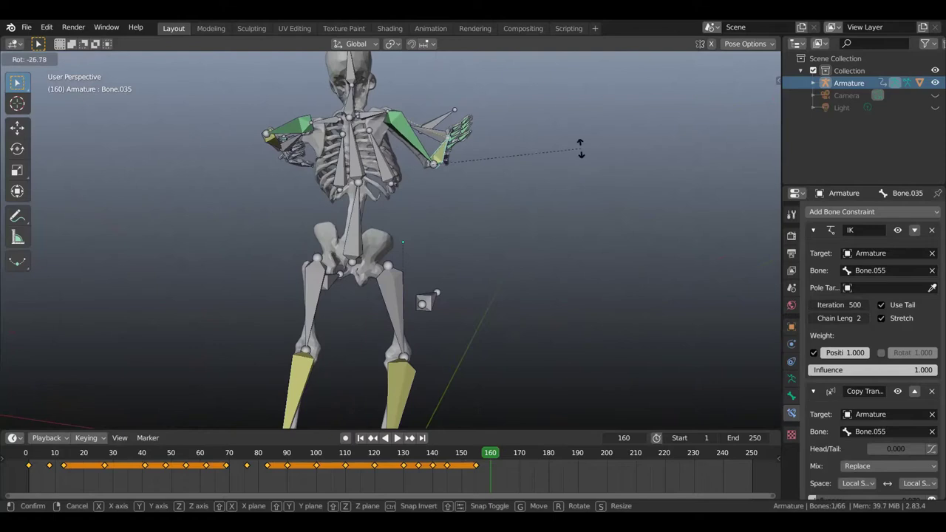
click(552, 365)
mouse_move(627, 328)
middle_down()
mouse_move(556, 340)
mouse_move(395, 323)
mouse_move(418, 312)
middle_up()
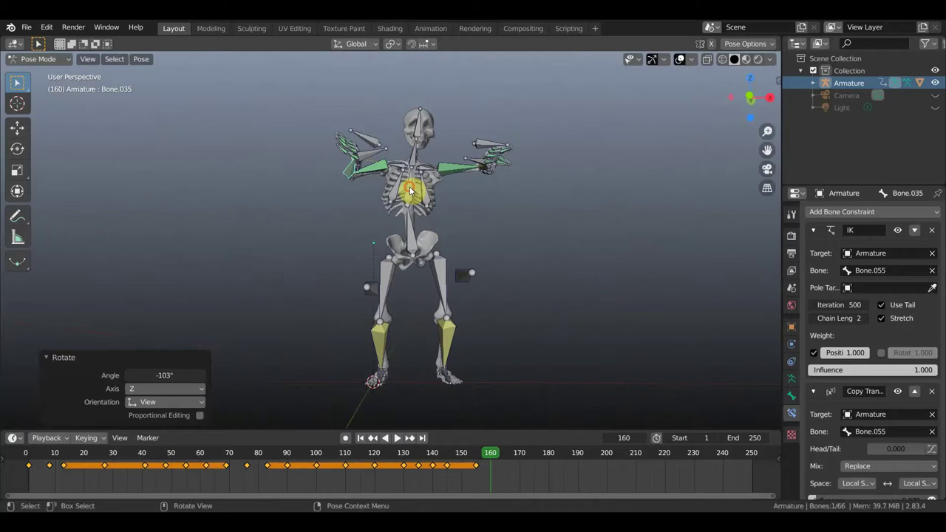
click(455, 205)
key(r)
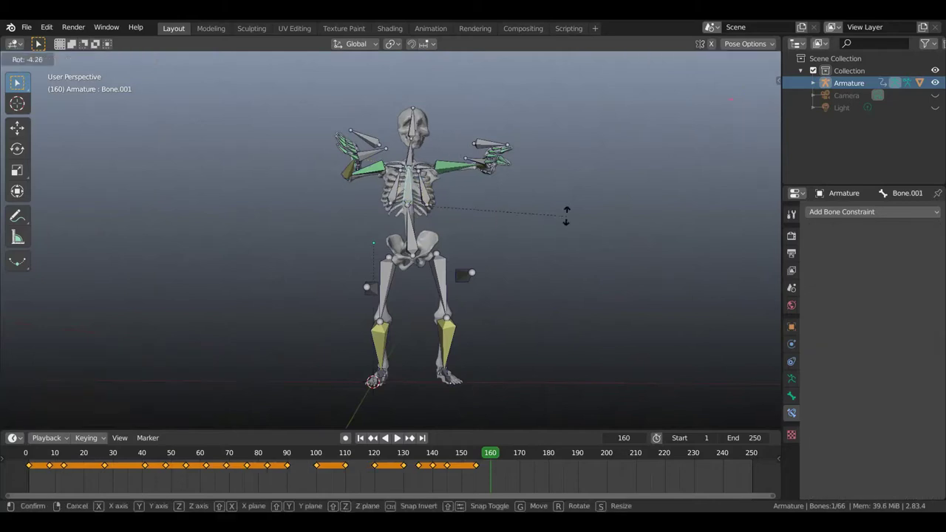
click(563, 212)
mouse_move(551, 209)
middle_down()
mouse_move(380, 271)
mouse_move(374, 293)
middle_up()
scroll(376, 291, up, 2)
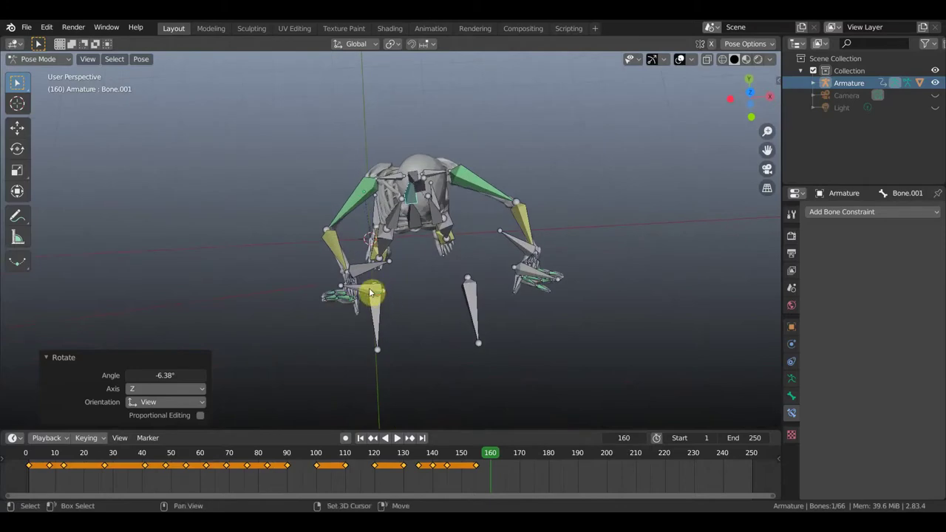
- Move both pairs of hand bones, including Bone.064 and Bone.026, to new positions
shift+click(365, 271)
key(shift+bracketright)
key(g)
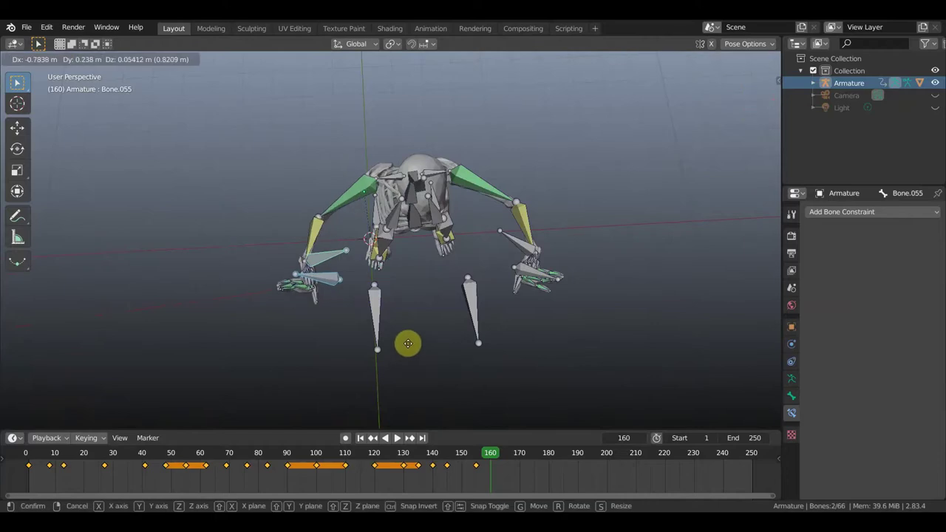
click(394, 338)
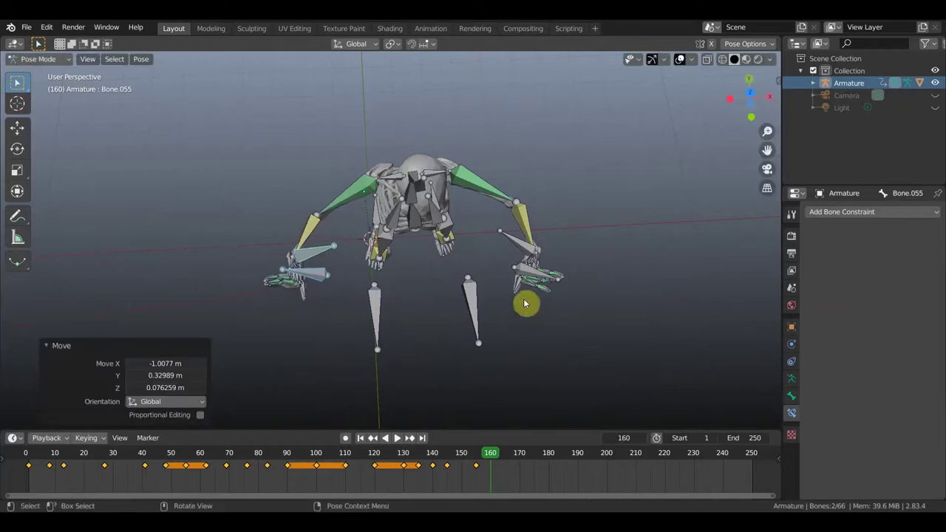
click(527, 250)
shift+click(526, 250)
key(g)
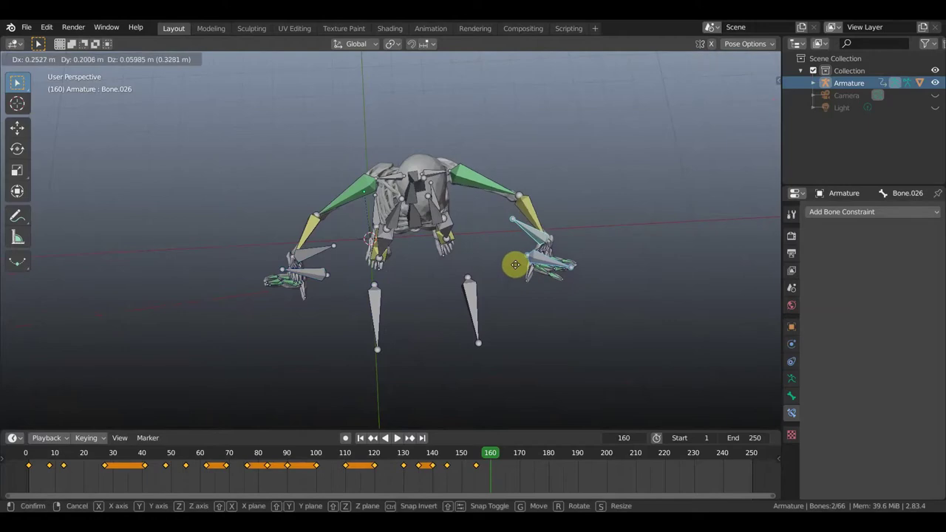
click(513, 267)
mouse_move(498, 274)
middle_down()
mouse_move(504, 213)
mouse_move(481, 191)
mouse_move(423, 203)
middle_up()
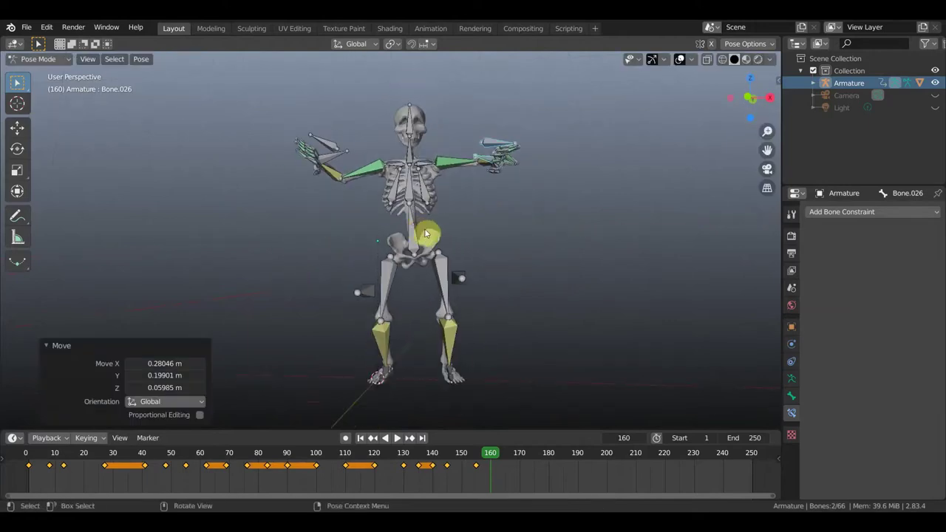
- Rotate the root bone and tilt the upper body with spine bone Bone.001
click(425, 234)
key(r)
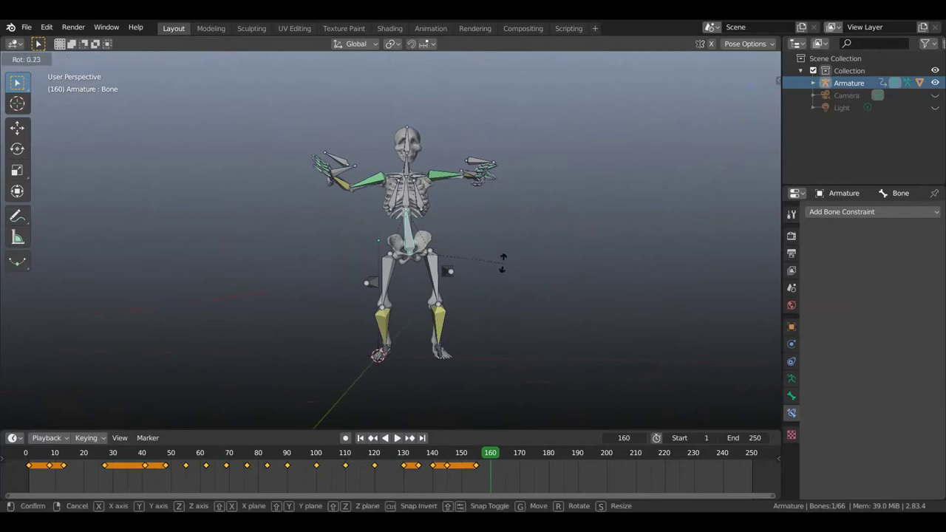
click(503, 262)
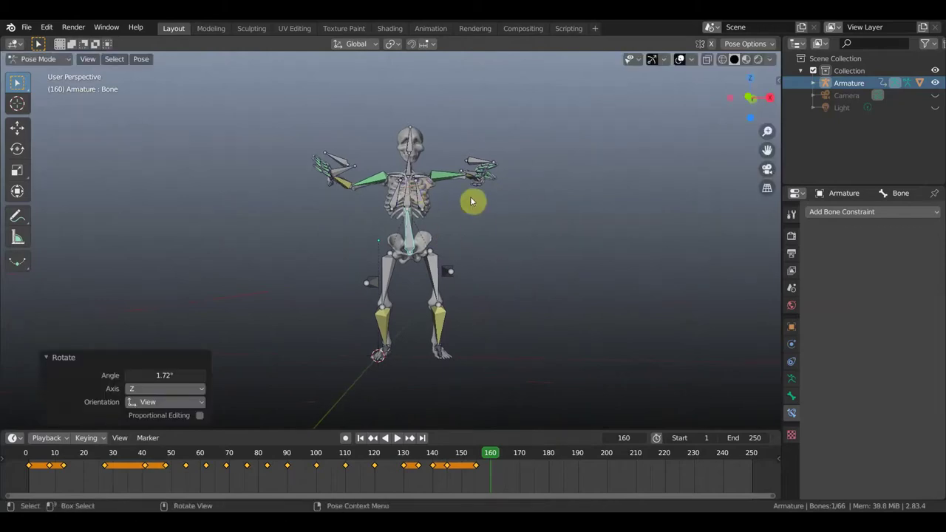
click(413, 186)
key(r)
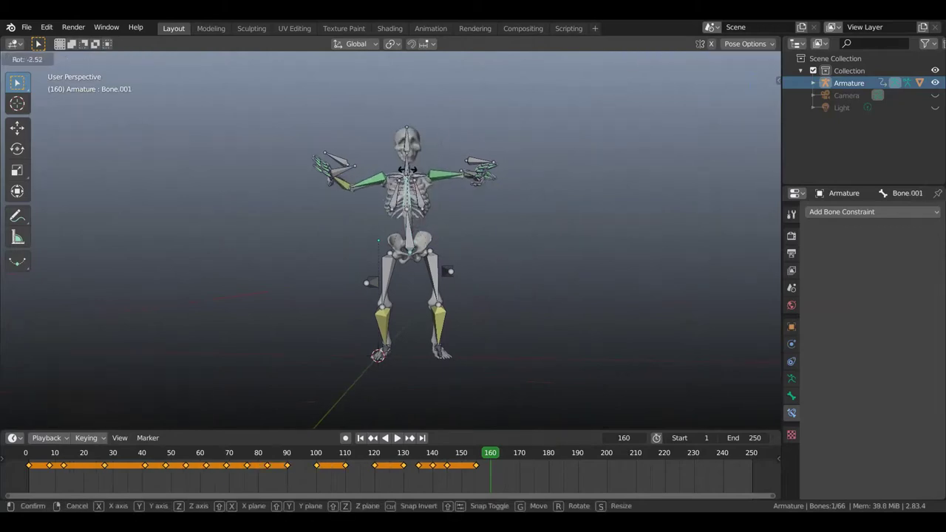
click(408, 173)
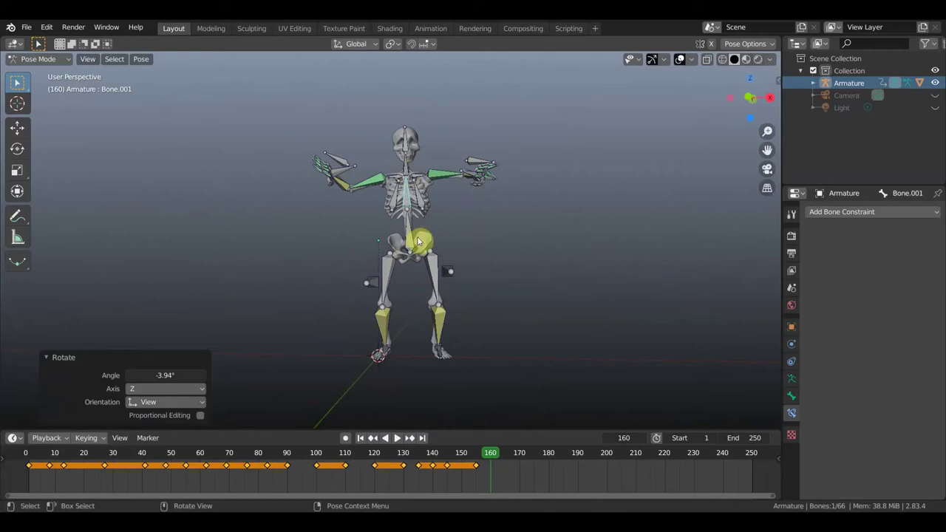
middle_drag(416, 244, 406, 238)
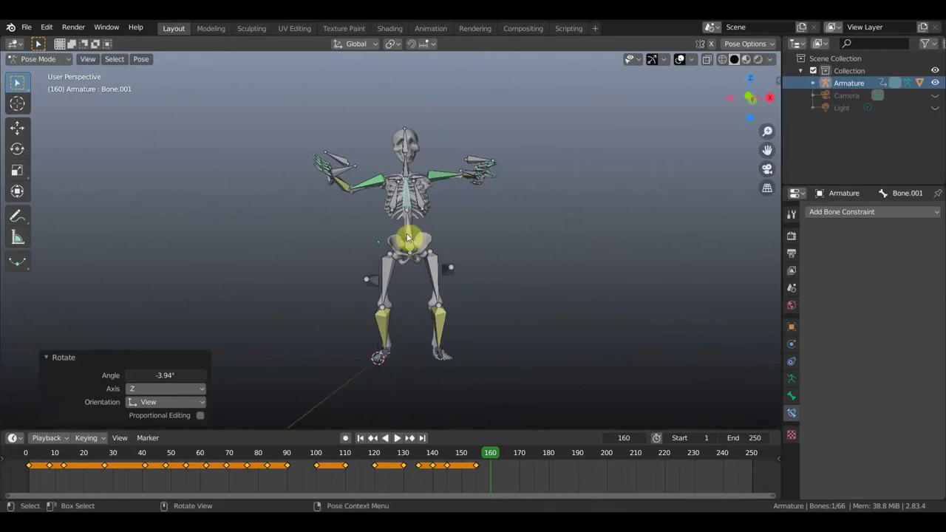
- Raise the whole skeleton via the root bone, then tilt it slightly and reposition it
click(425, 255)
key(g)
click(426, 244)
middle_drag(418, 186, 527, 188)
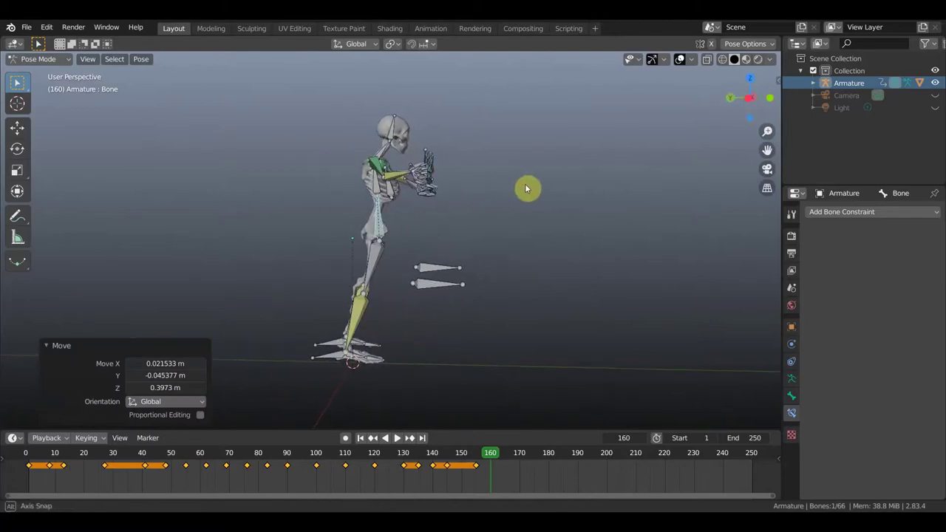
key(r)
click(521, 240)
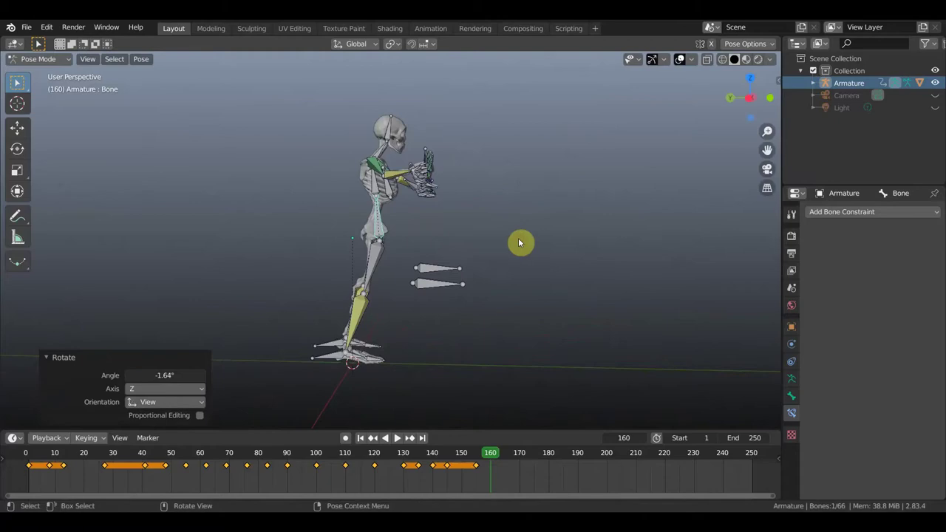
key(g)
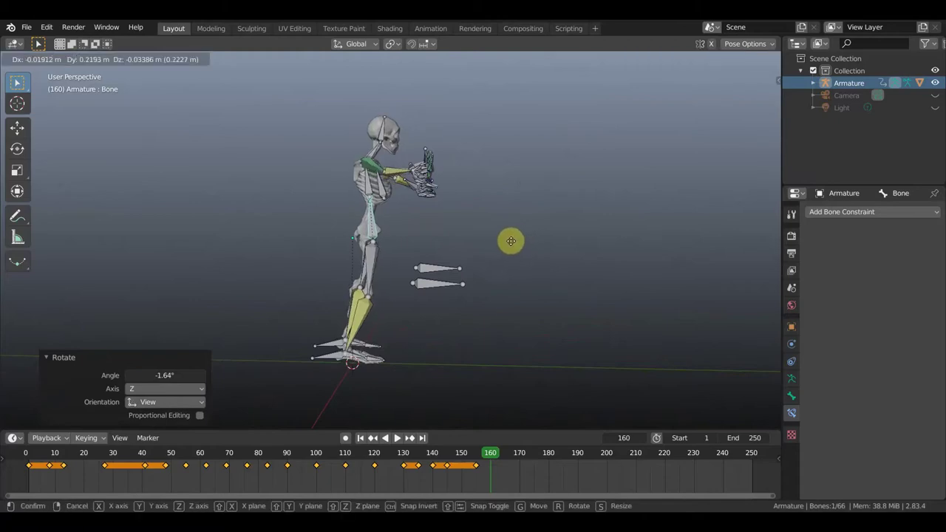
click(510, 241)
middle_drag(517, 247, 420, 244)
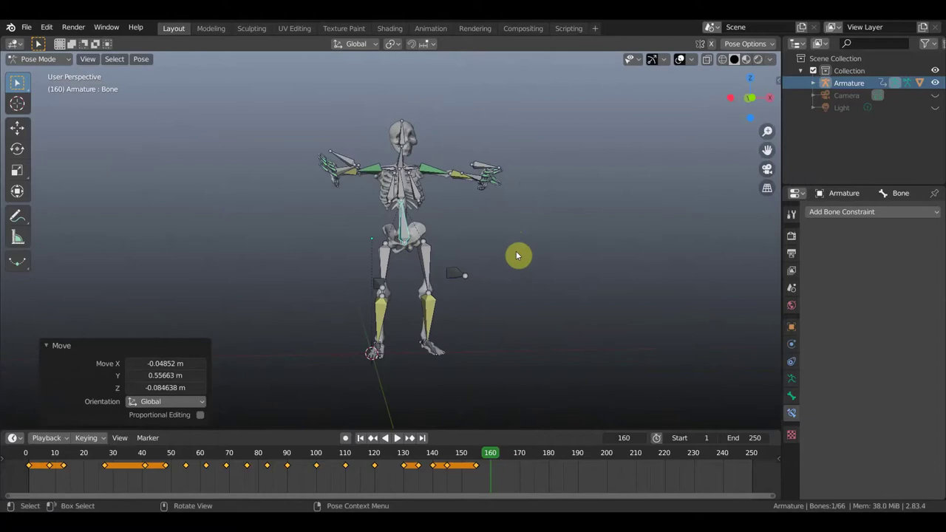
- Key location and rotation of all bones at frame 160
key(a)
key(i)
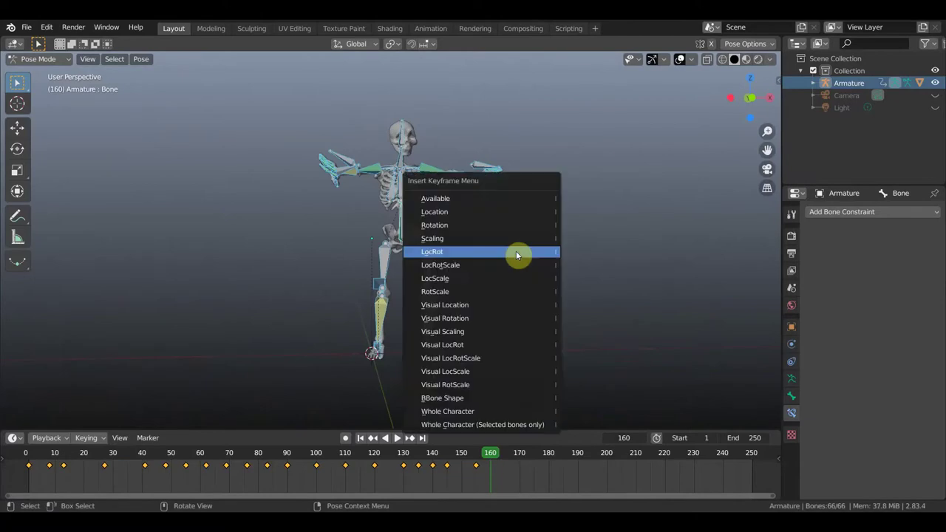
click(517, 252)
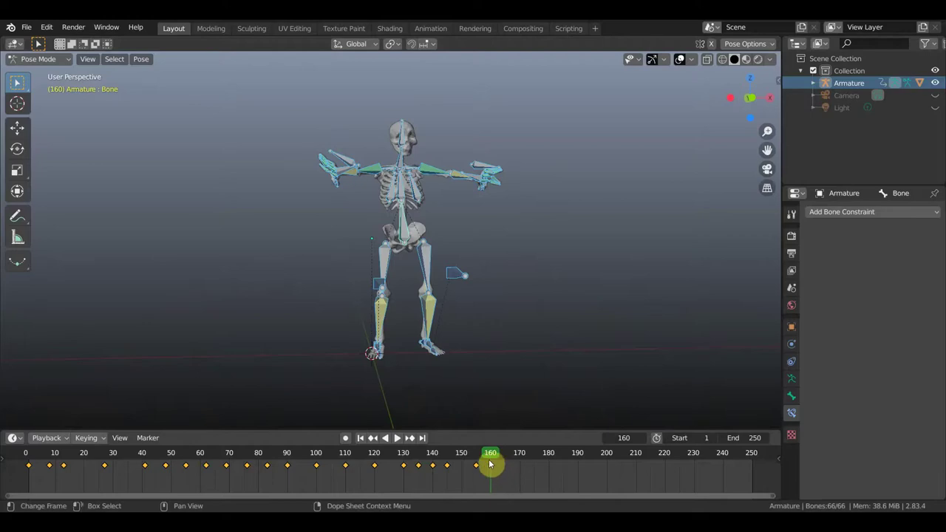
- Move the new keyframe later to frame 180 and play back the motion
drag(489, 454, 478, 464)
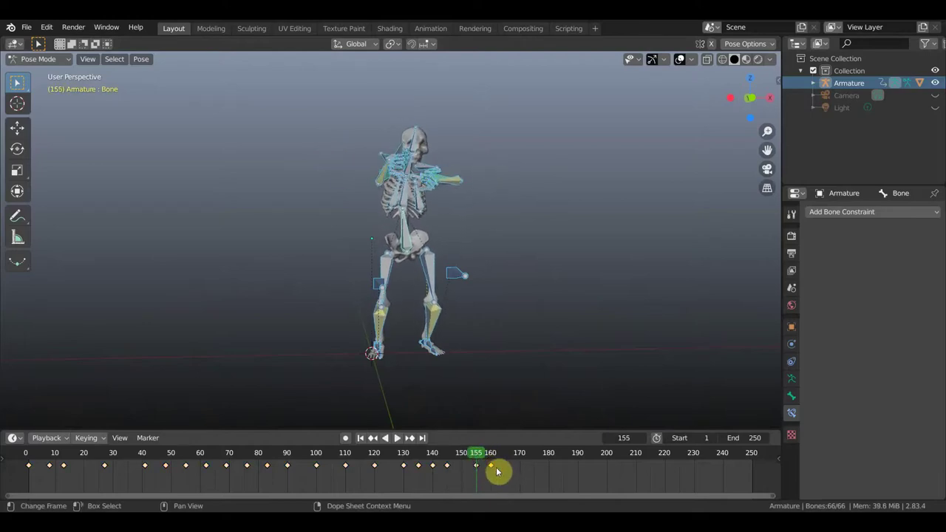
key(g)
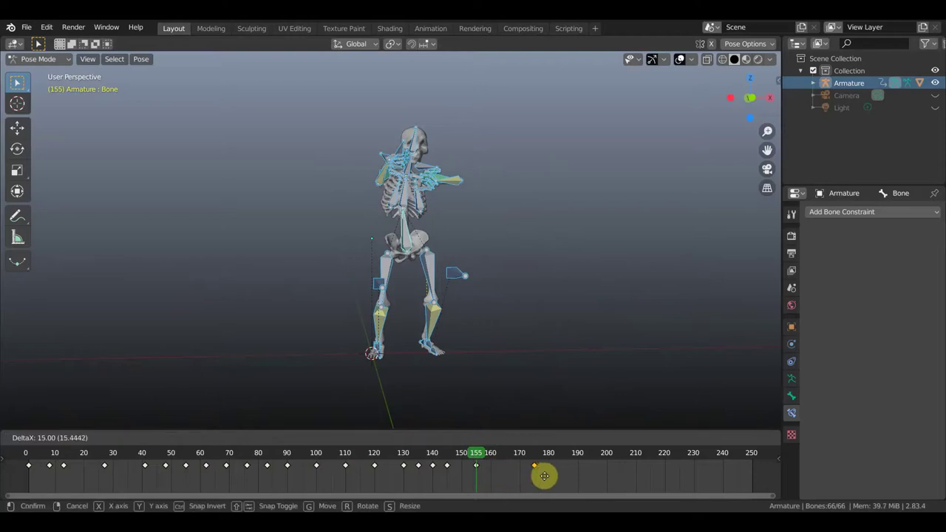
click(555, 476)
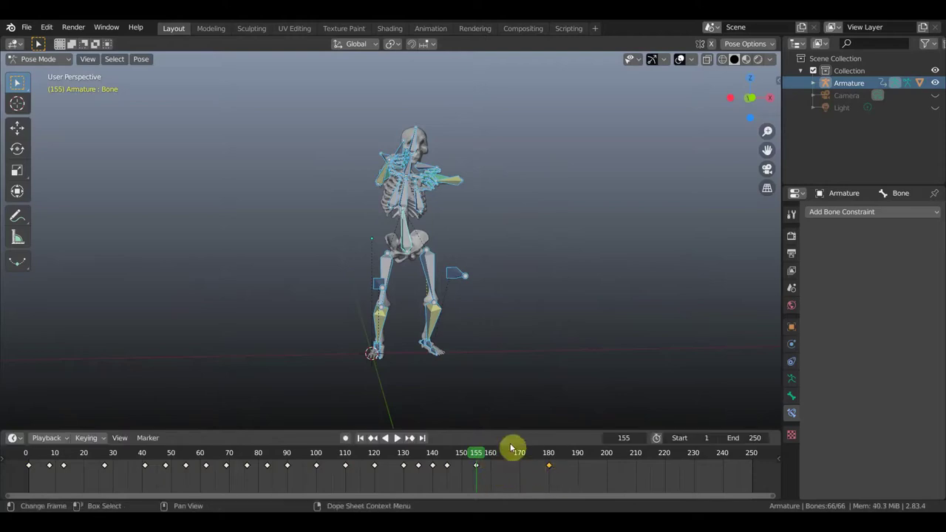
click(397, 438)
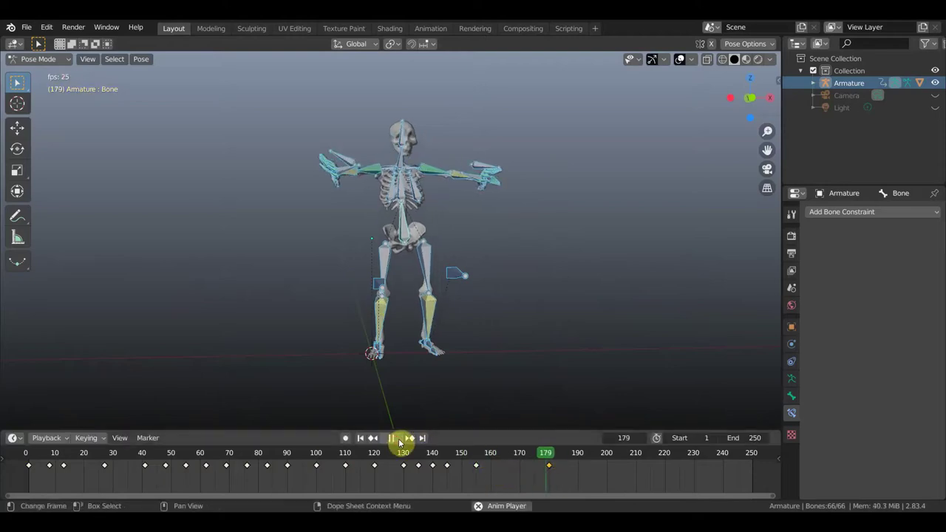
click(399, 441)
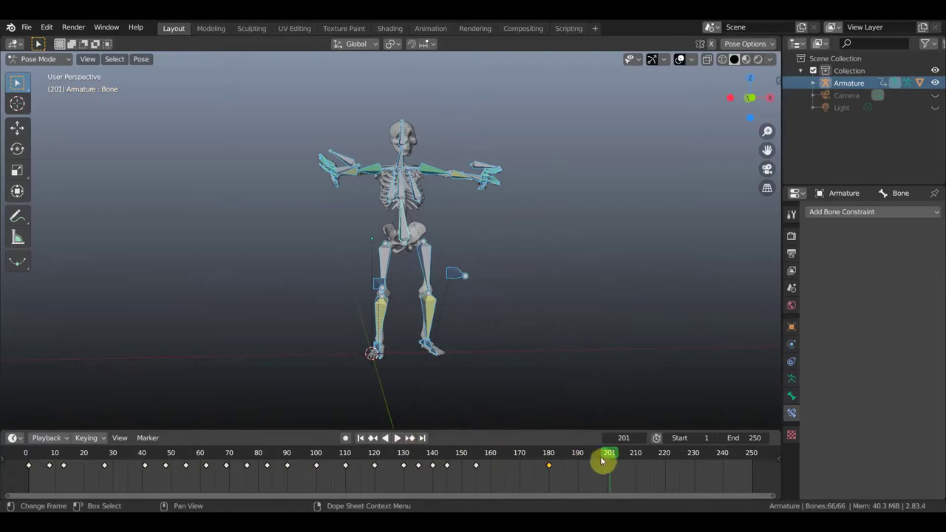
- Shift the keyframe further to frame 190 and preview frames 158 to 164
drag(612, 457, 481, 456)
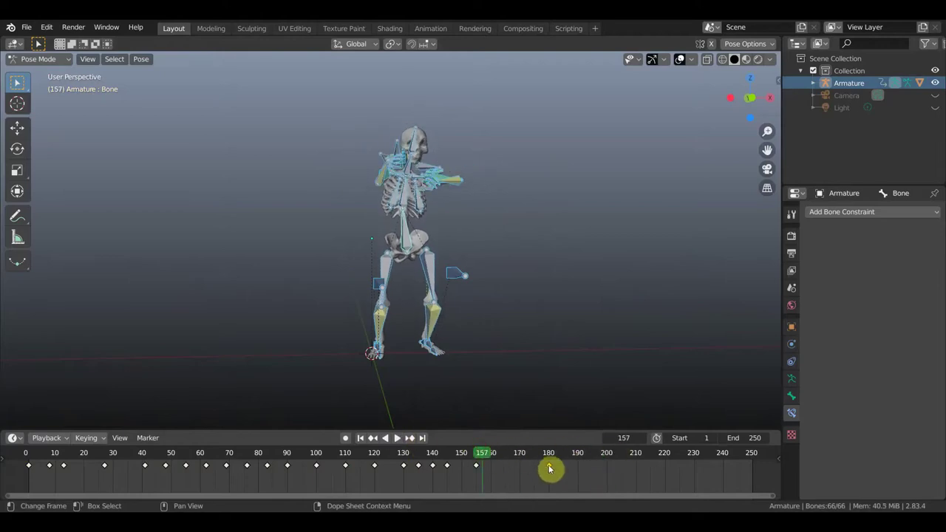
drag(542, 473, 562, 468)
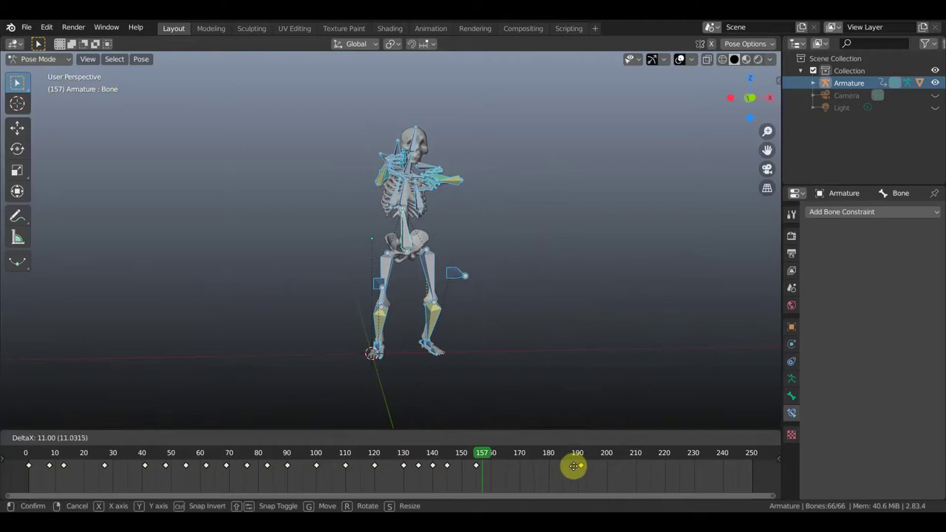
drag(571, 465, 572, 466)
drag(488, 456, 519, 468)
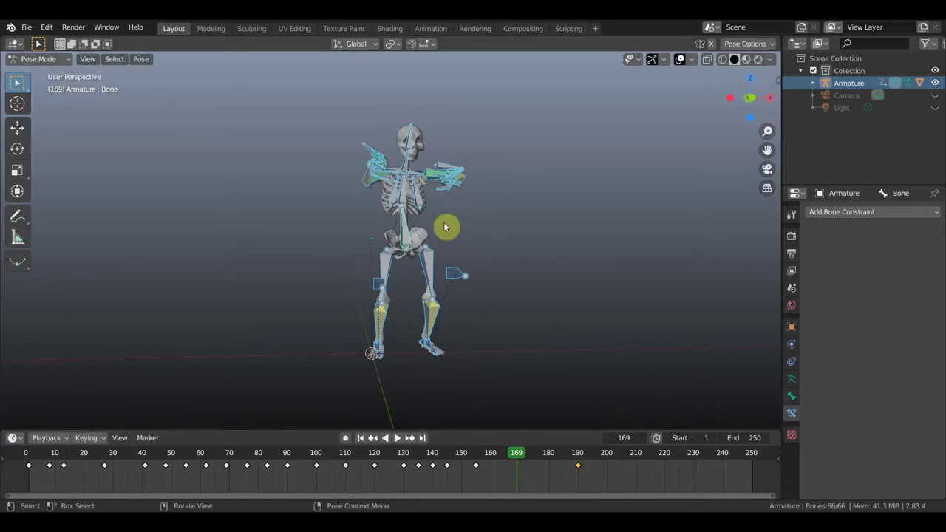
mouse_move(402, 185)
middle_down()
mouse_move(412, 258)
mouse_move(402, 273)
mouse_move(394, 264)
mouse_move(371, 274)
middle_up()
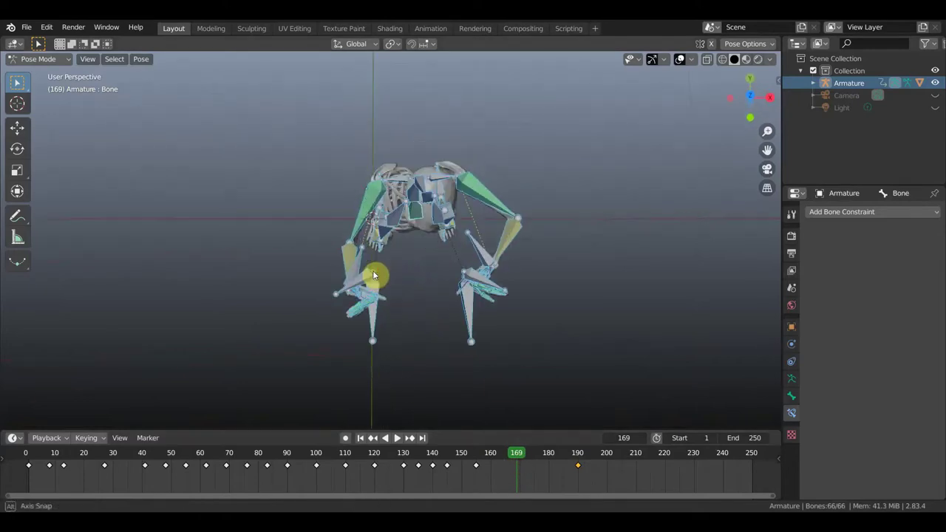
- Move hand bone Bone.055 and the other hand bone down toward the chest
click(372, 276)
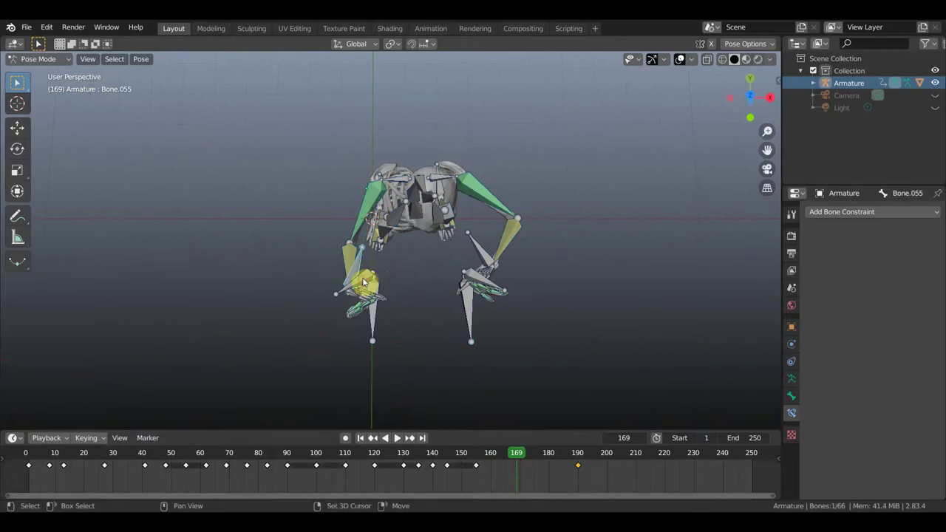
key(g)
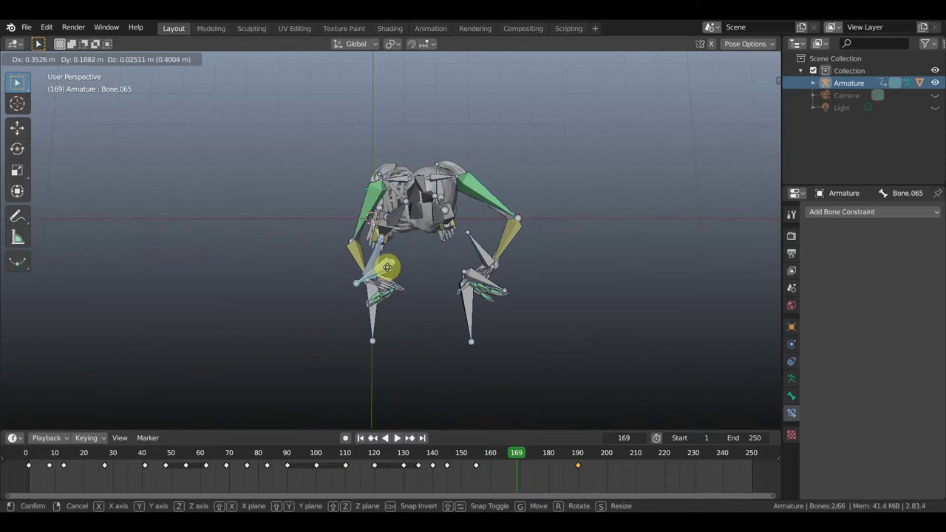
click(385, 268)
click(474, 278)
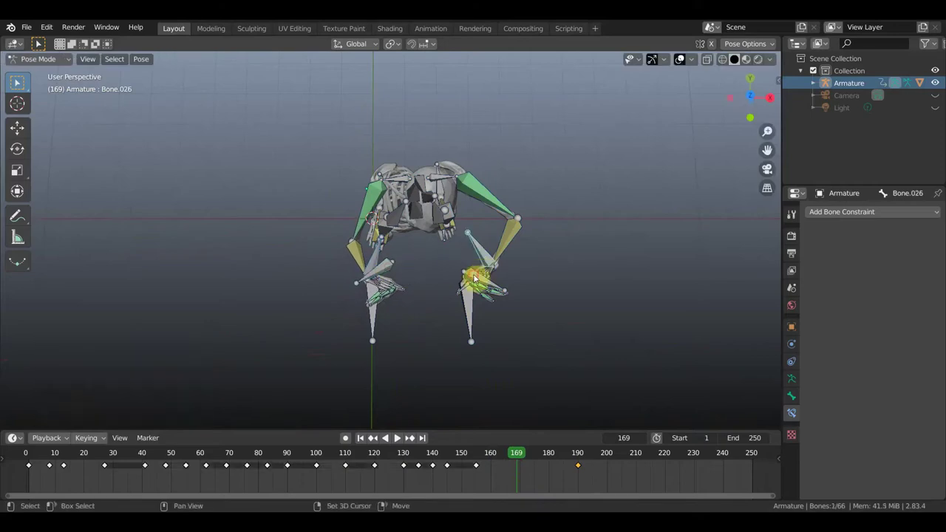
key(g)
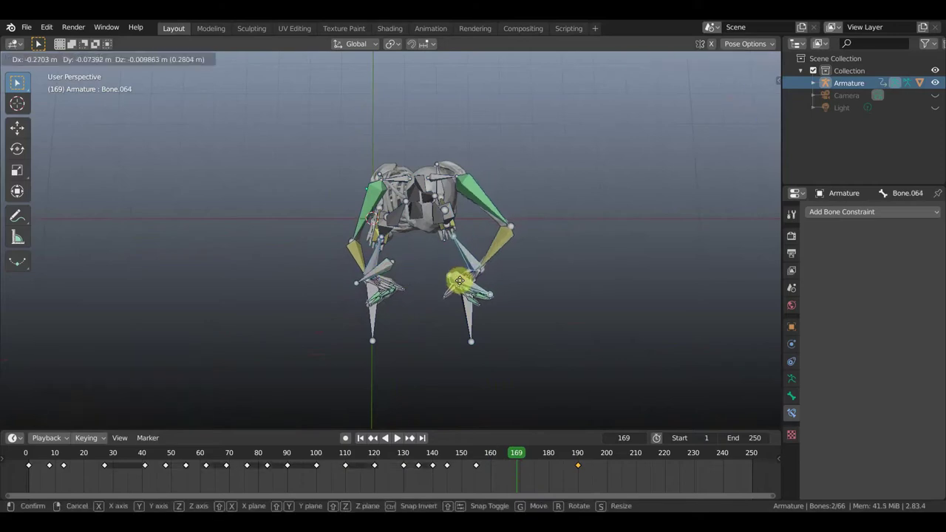
click(506, 297)
middle_drag(518, 294, 518, 264)
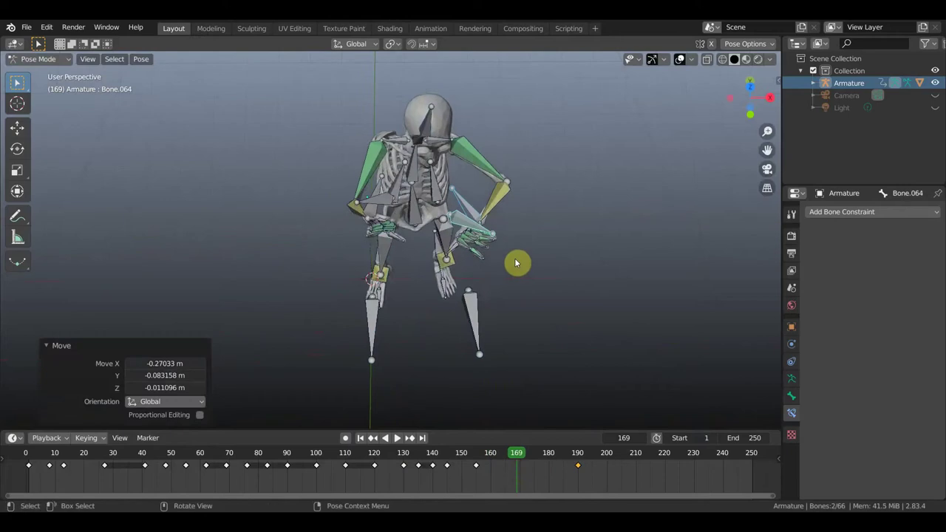
- Key location and rotation of all bones at frame 169
key(a)
key(i)
click(516, 260)
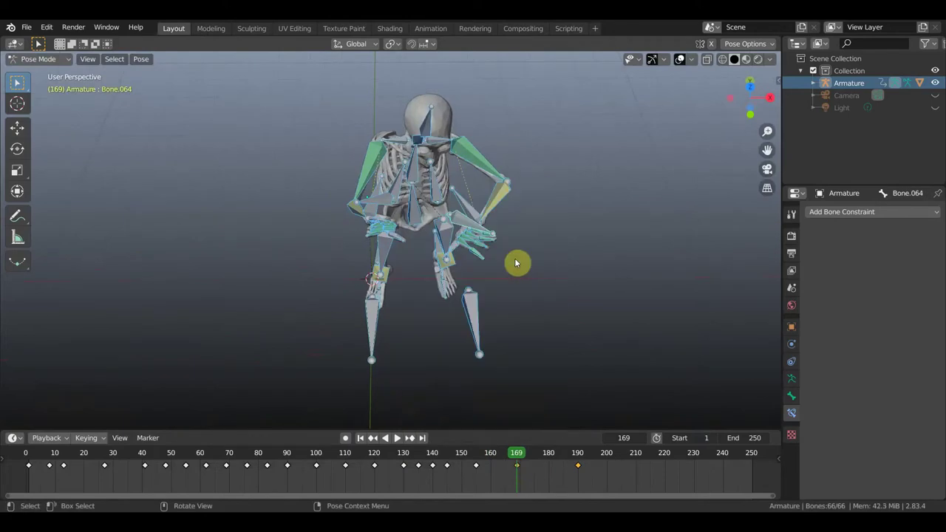
middle_drag(534, 395, 528, 347)
- Scrub back through the dance, then key the current pose at frame 183
mouse_move(518, 452)
mouse_down()
mouse_move(509, 466)
mouse_move(569, 481)
mouse_move(440, 480)
mouse_move(583, 492)
mouse_move(500, 481)
mouse_move(528, 484)
mouse_up()
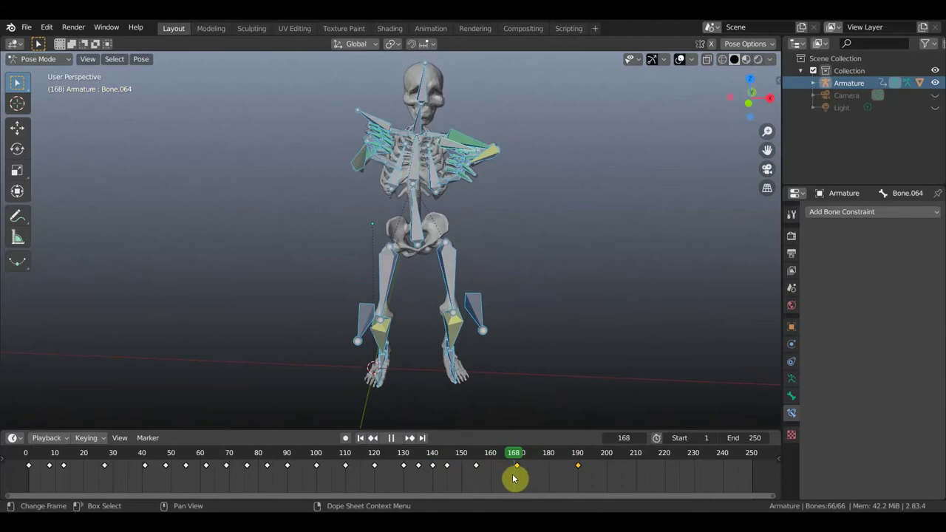
mouse_move(512, 477)
mouse_down()
mouse_move(552, 484)
mouse_move(544, 484)
mouse_move(558, 459)
mouse_up()
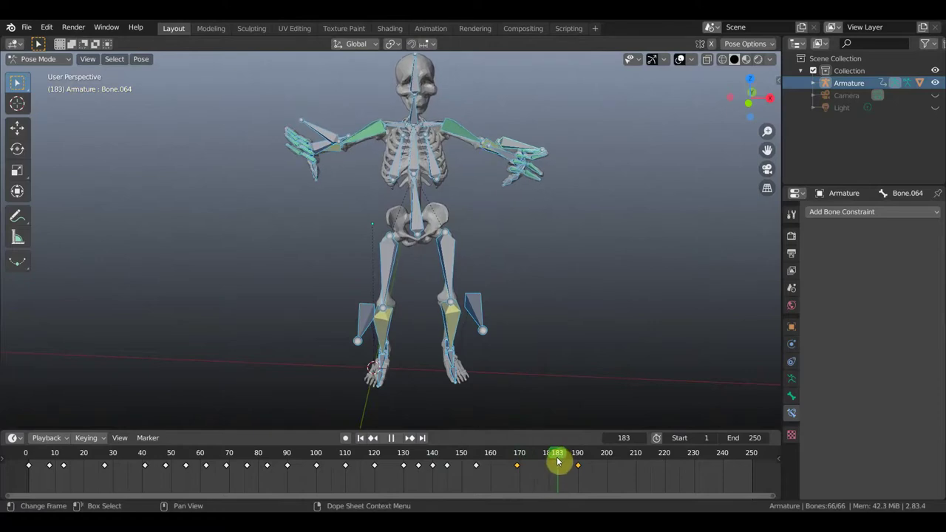
key(i)
click(558, 325)
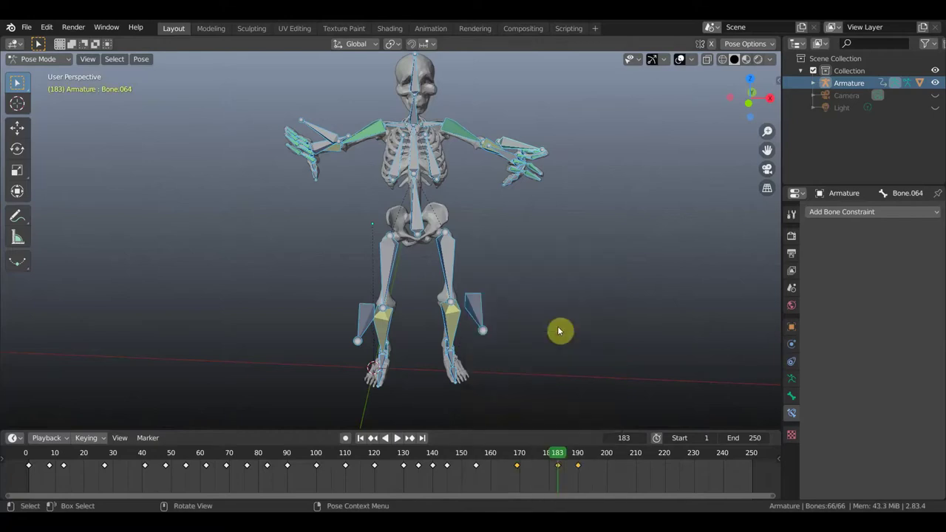
mouse_move(560, 460)
mouse_down()
mouse_move(354, 459)
mouse_move(427, 482)
mouse_move(405, 480)
mouse_up()
- Box-select the keyframes from frame 135 to 190 and shift them later twice
drag(584, 482, 429, 470)
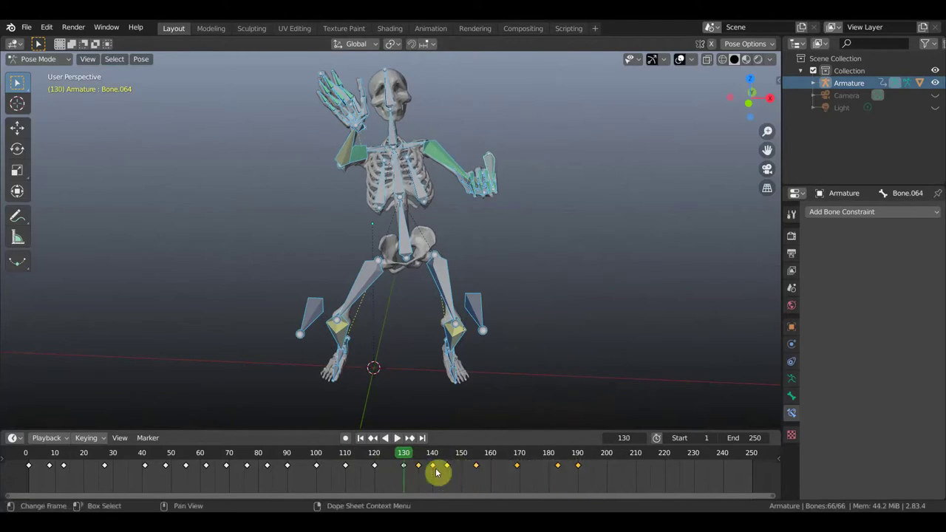
key(g)
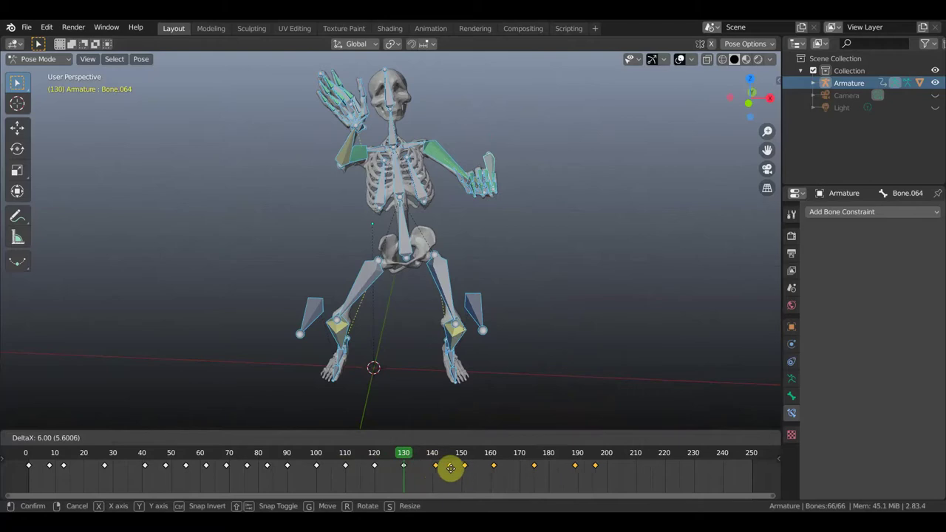
click(448, 467)
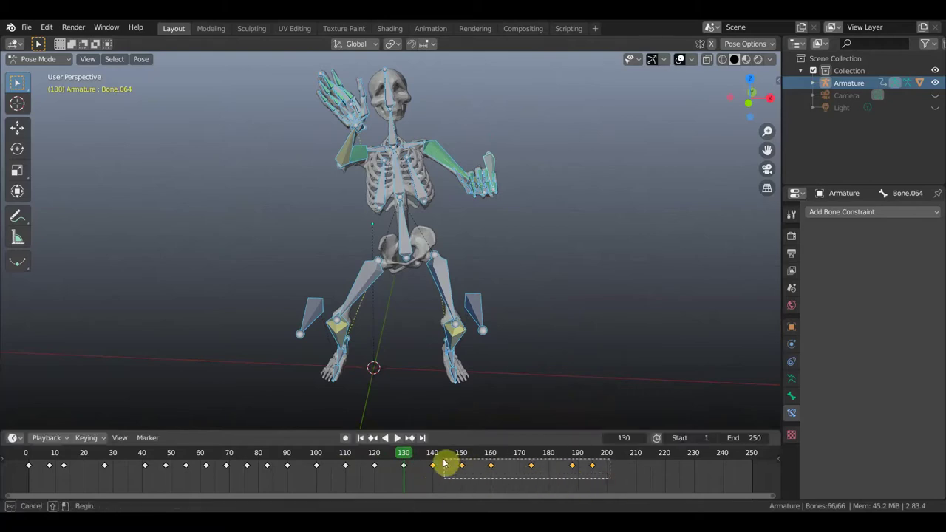
key(g)
click(469, 466)
- Shift the keyframes between frames 155 and 200 a few frames later again
drag(633, 479, 479, 461)
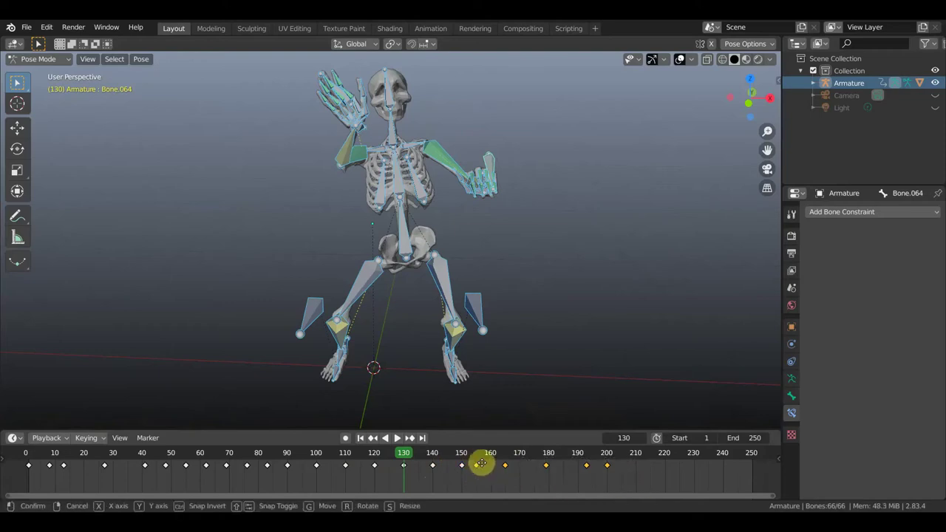
key(g)
click(493, 465)
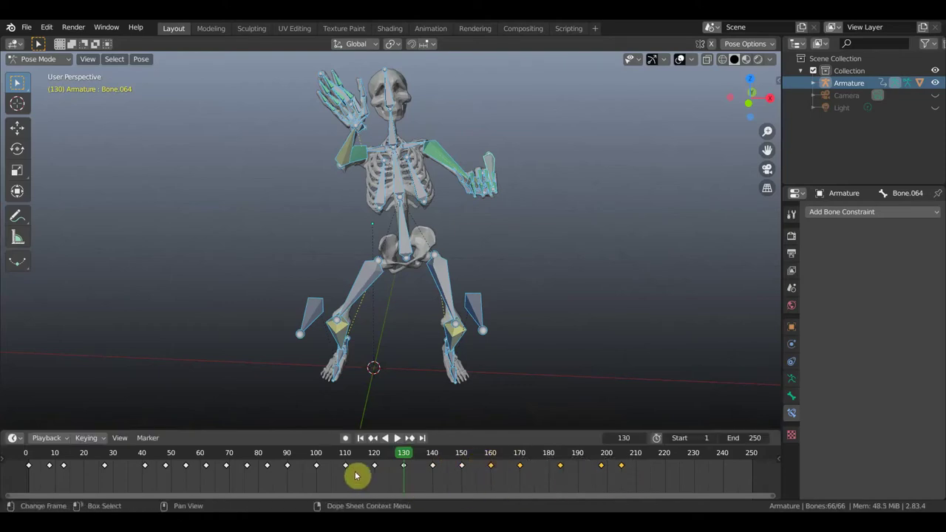
drag(335, 461, 28, 449)
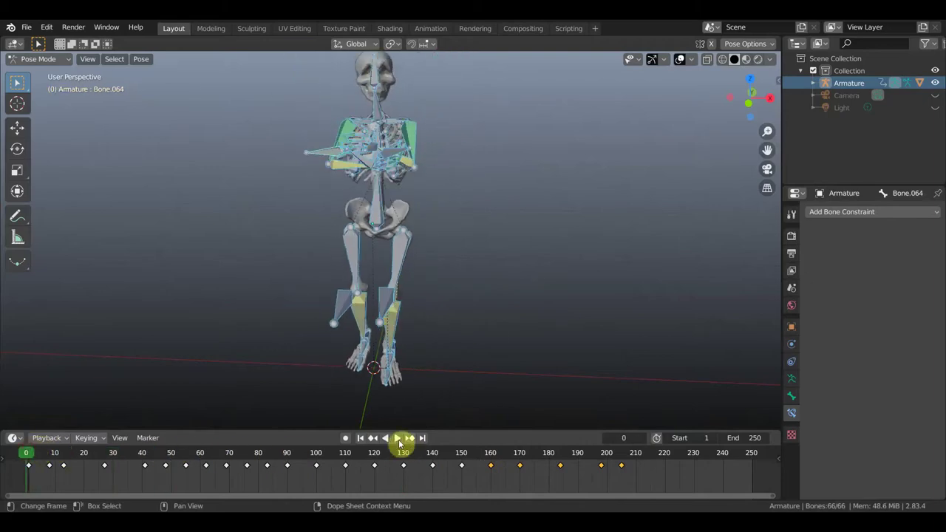
- Play the dance with viewport overlays off, stop at frame 183 and orbit to a side view
click(397, 439)
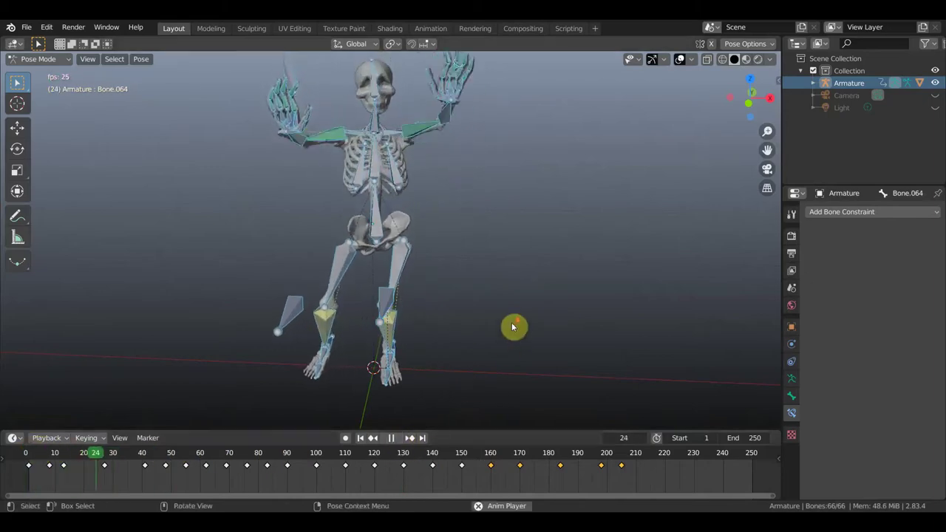
click(680, 59)
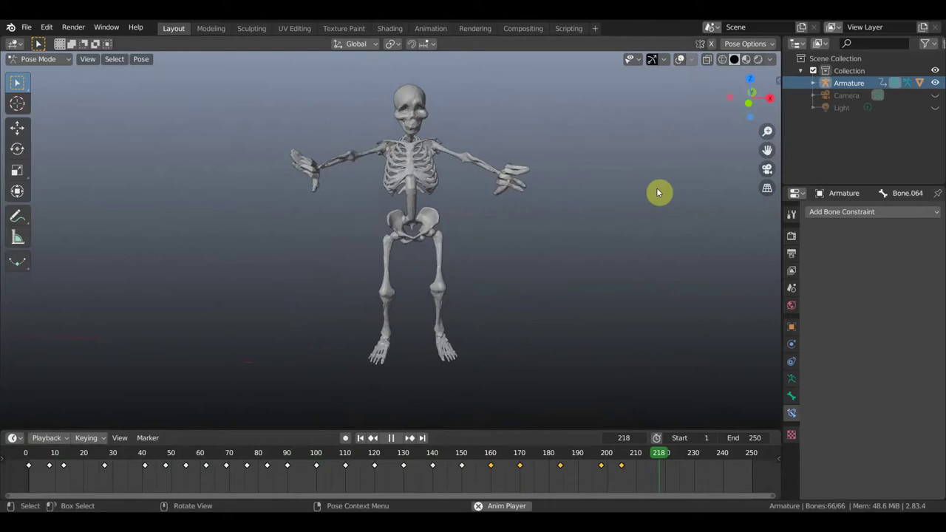
click(391, 437)
mouse_move(82, 456)
mouse_down()
mouse_move(650, 465)
mouse_move(523, 466)
mouse_up()
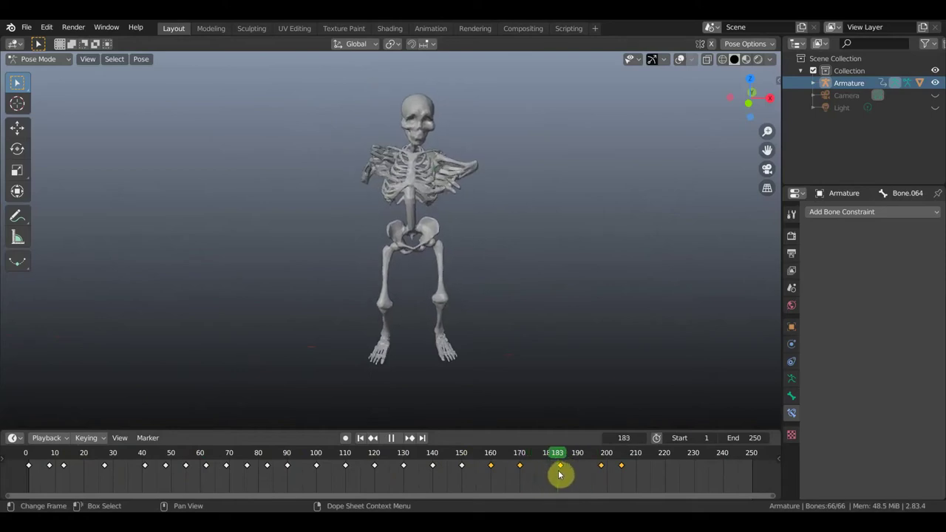
key(space)
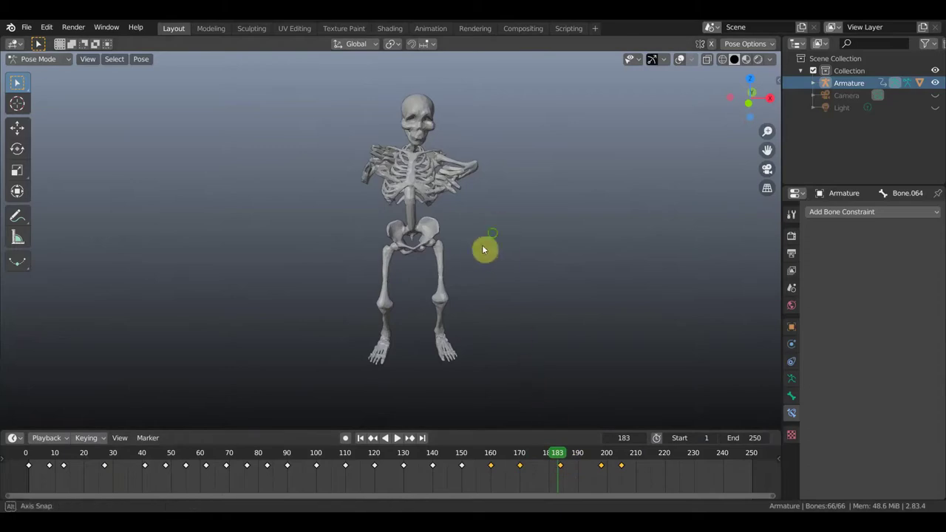
middle_drag(484, 249, 386, 247)
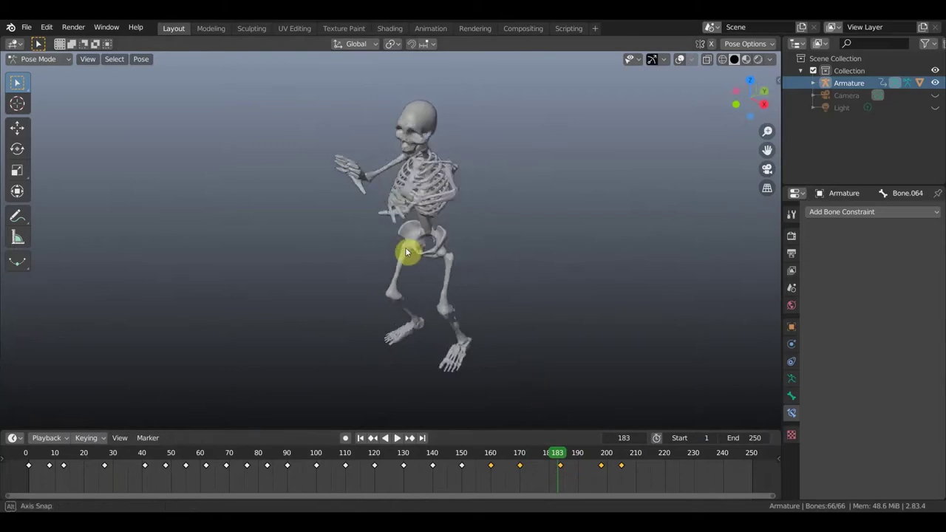
- Show the bones again and rotate the arm bone Bone.006
click(679, 61)
click(373, 191)
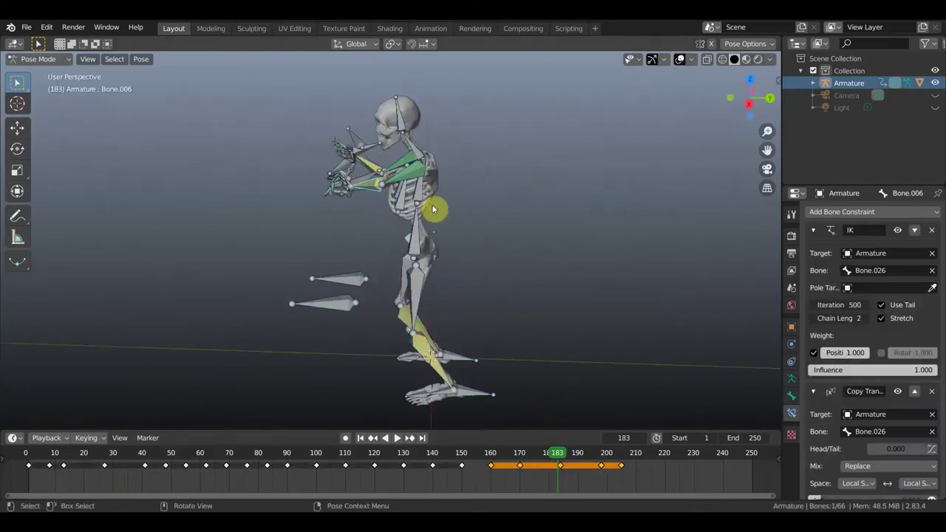
middle_drag(433, 209, 345, 198)
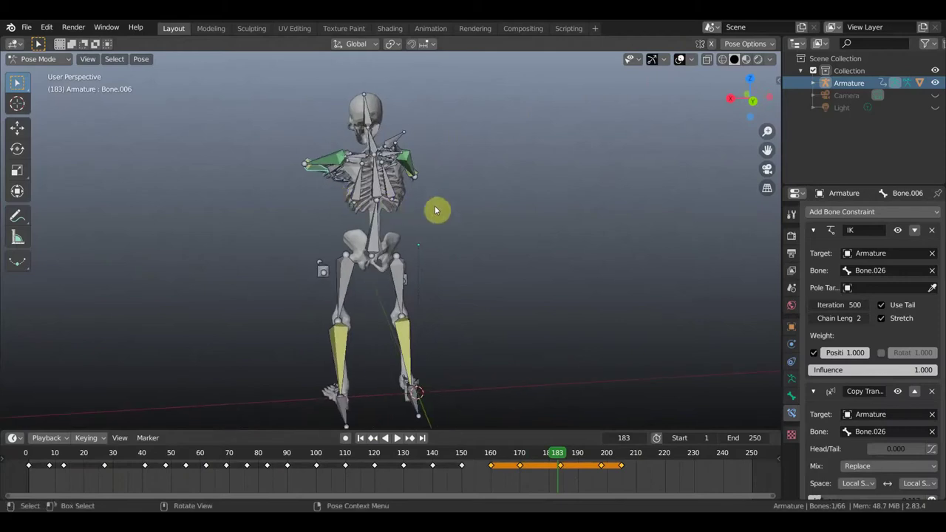
key(r)
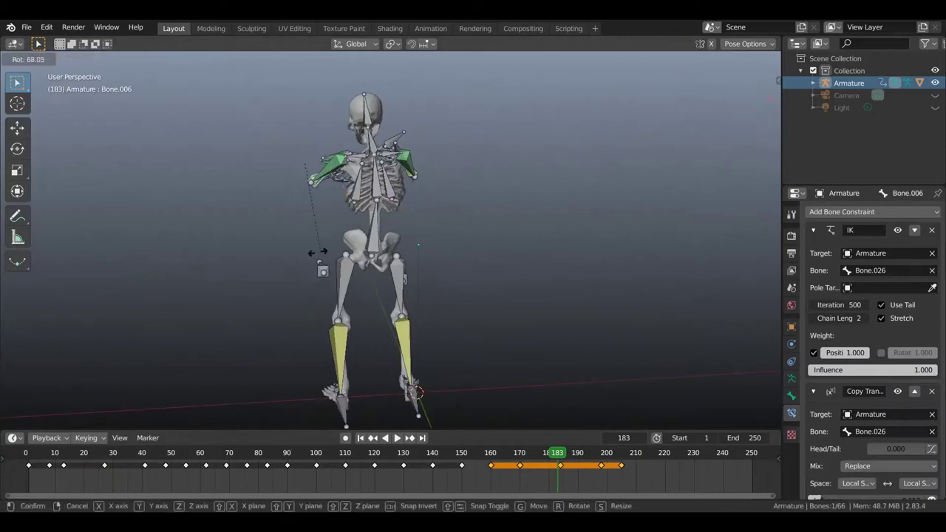
click(316, 294)
- Tilt the spine bones Bone and Bone.001 forward, and tilt head bone Bone.002 to -59.5°
mouse_move(313, 277)
middle_down()
mouse_move(521, 270)
mouse_move(488, 245)
middle_up()
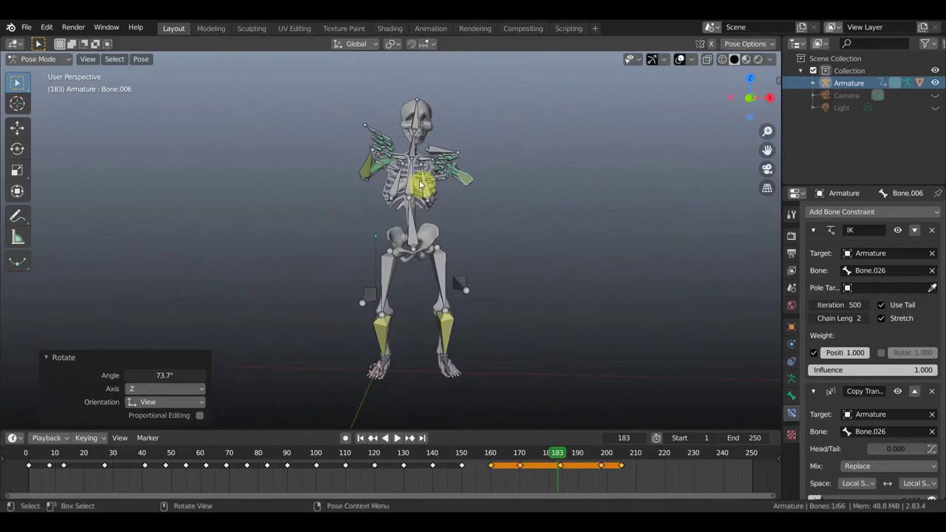
middle_drag(411, 179, 523, 191)
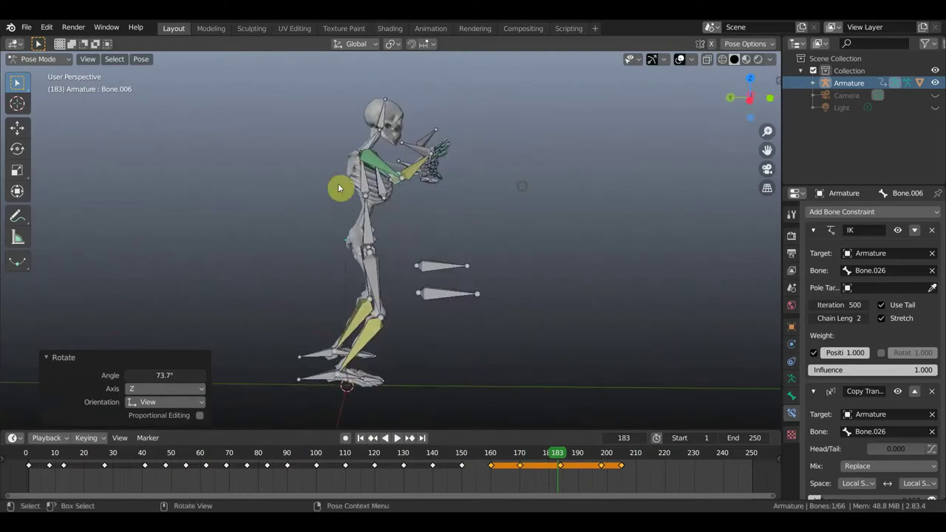
click(392, 229)
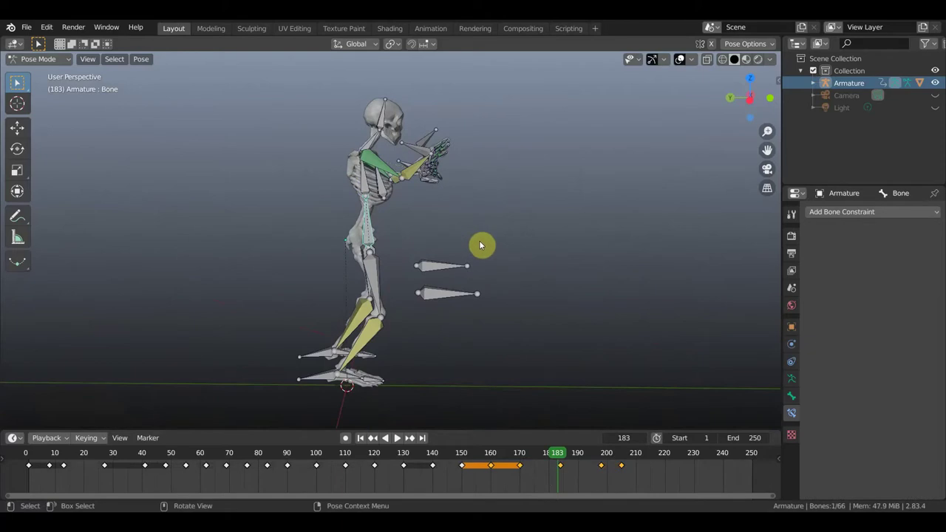
click(383, 193)
key(r)
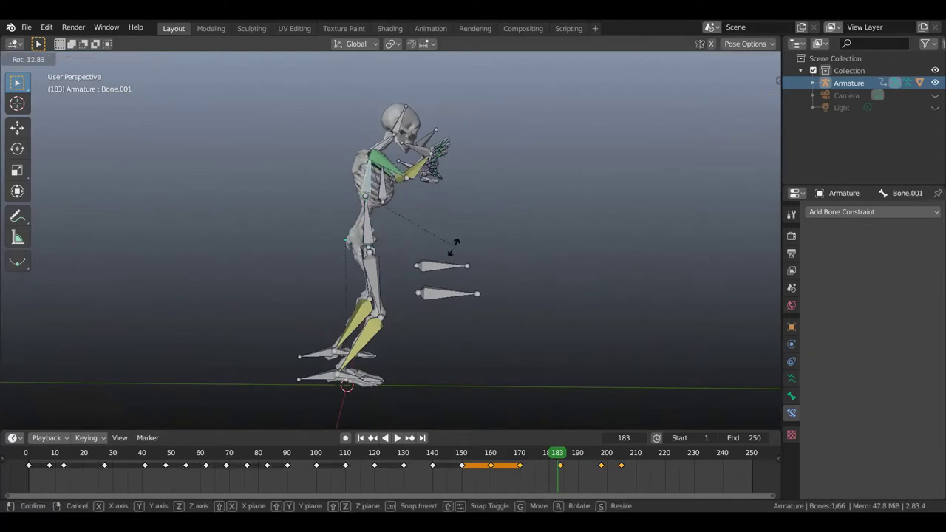
click(453, 252)
click(407, 150)
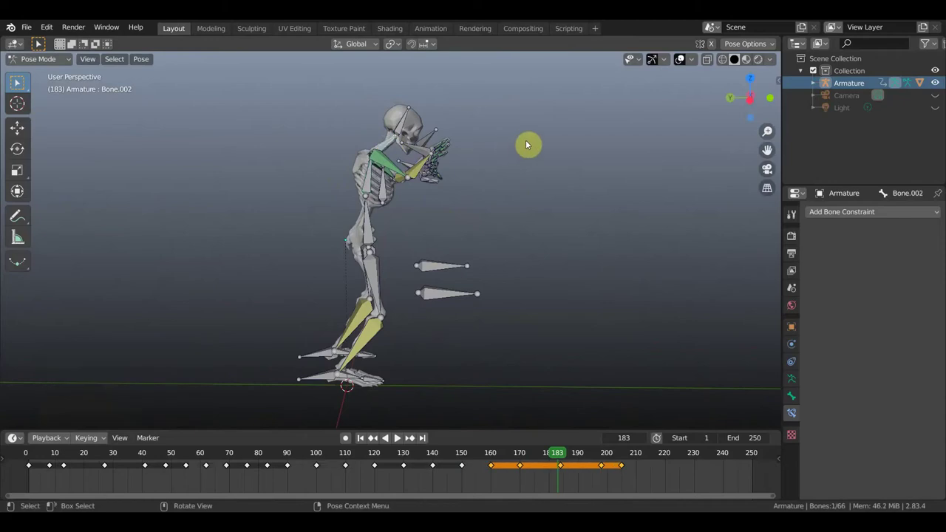
key(r)
click(395, 94)
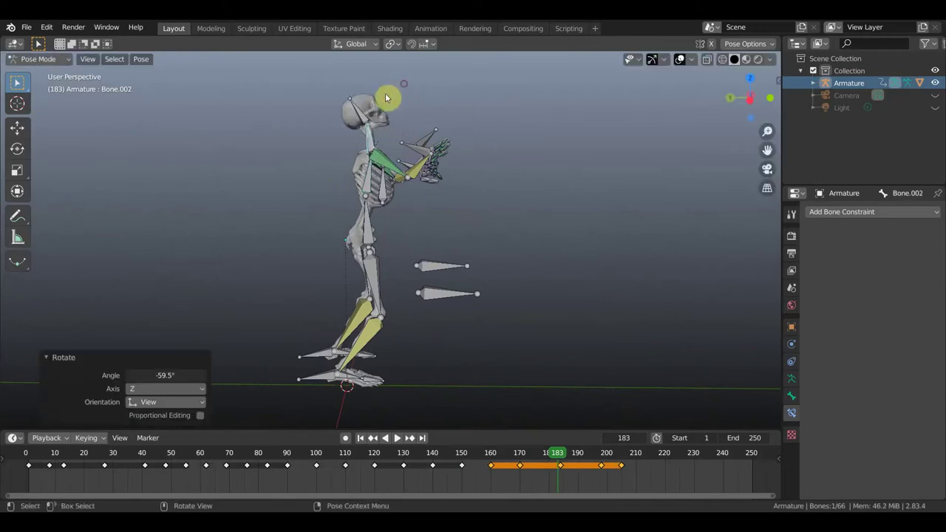
- Key location and rotation for all bones at frame 183
mouse_move(493, 159)
middle_down()
mouse_move(436, 187)
mouse_move(344, 184)
mouse_move(355, 173)
mouse_move(419, 178)
middle_up()
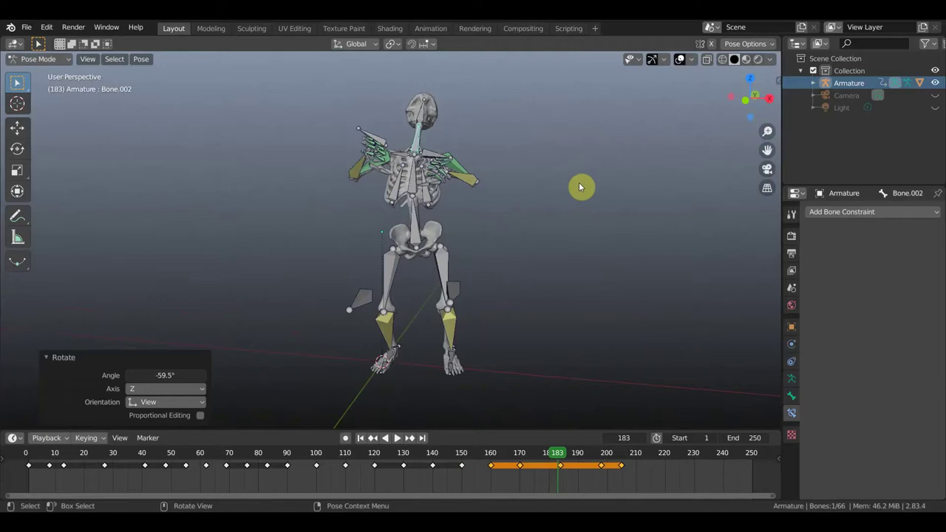
key(a)
key(i)
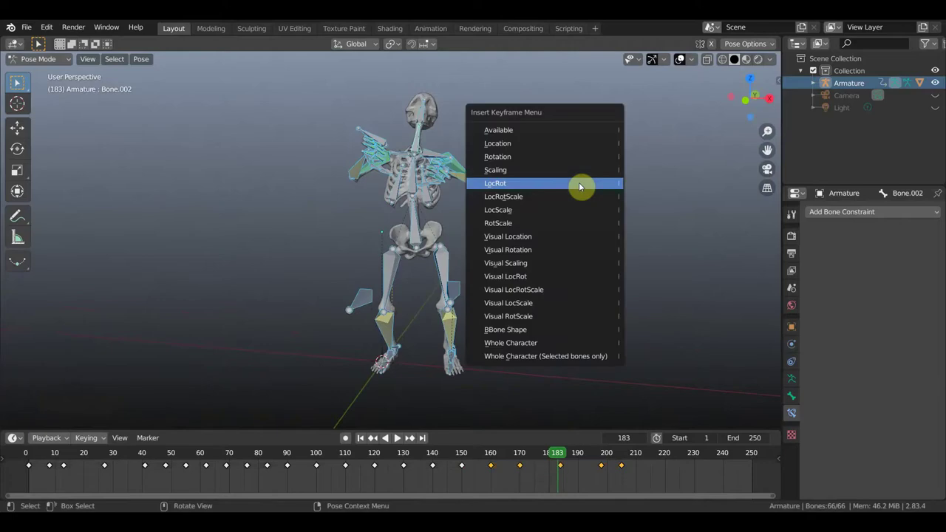
click(579, 183)
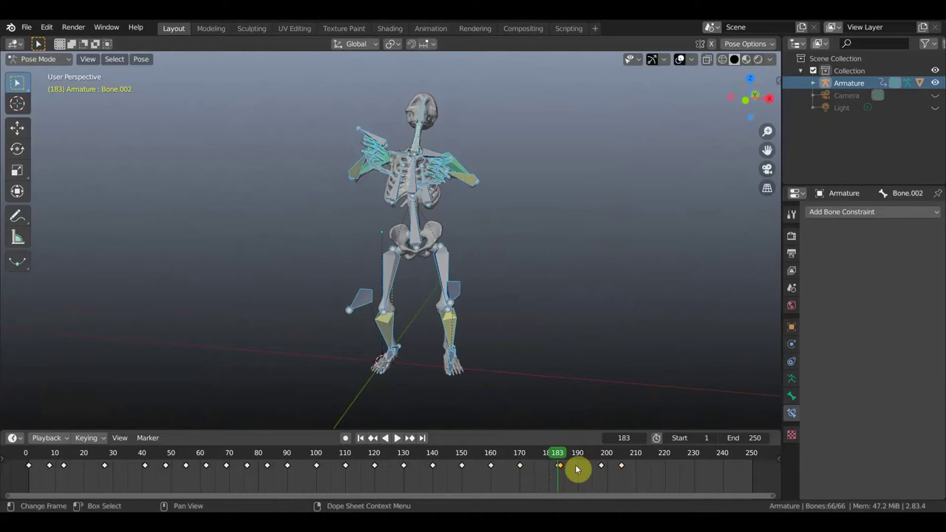
- Delete the selected keyframes and scrub back through the motion
key(x)
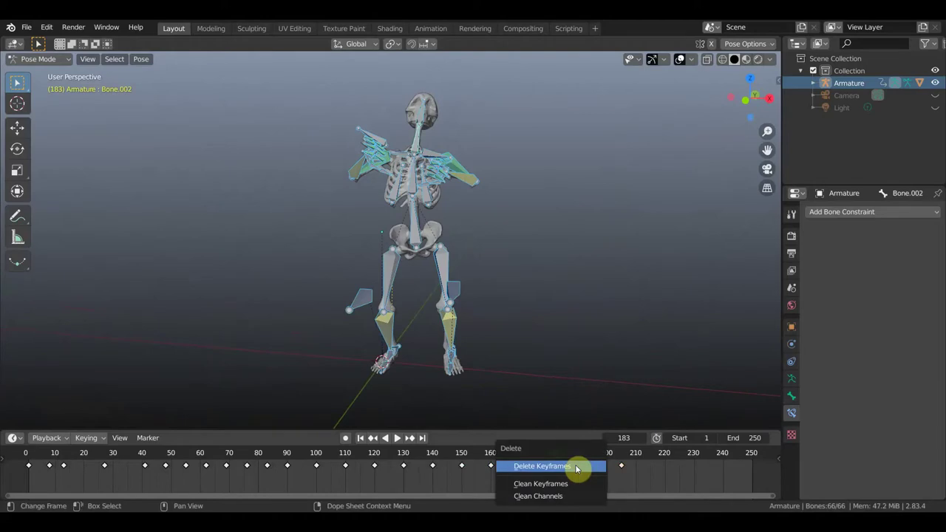
click(577, 467)
mouse_move(557, 457)
mouse_down()
mouse_move(535, 474)
mouse_move(575, 482)
mouse_up()
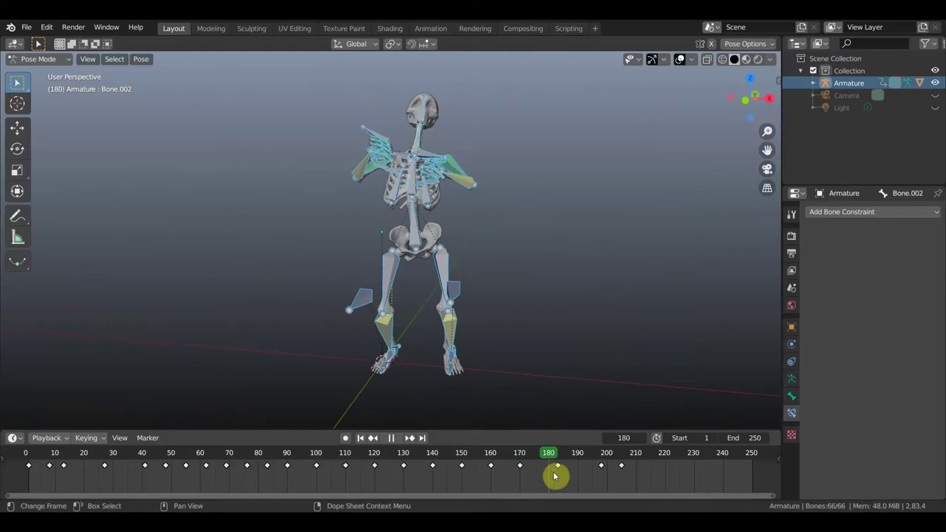
mouse_move(580, 484)
mouse_down()
mouse_move(596, 489)
mouse_move(523, 489)
mouse_move(608, 502)
mouse_move(515, 490)
mouse_move(611, 507)
mouse_move(547, 507)
mouse_move(590, 507)
mouse_move(555, 495)
mouse_move(606, 509)
mouse_move(596, 507)
mouse_move(594, 464)
mouse_move(633, 466)
mouse_move(511, 454)
mouse_up()
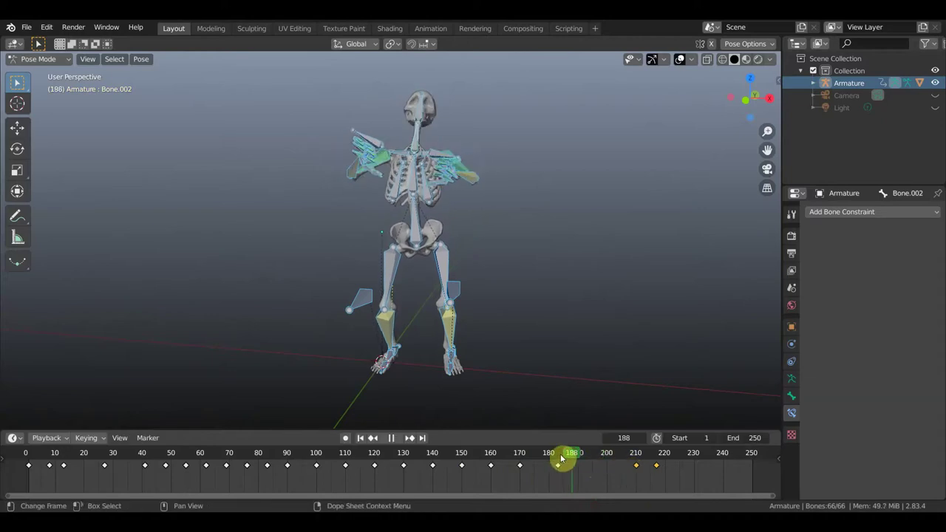
click(397, 438)
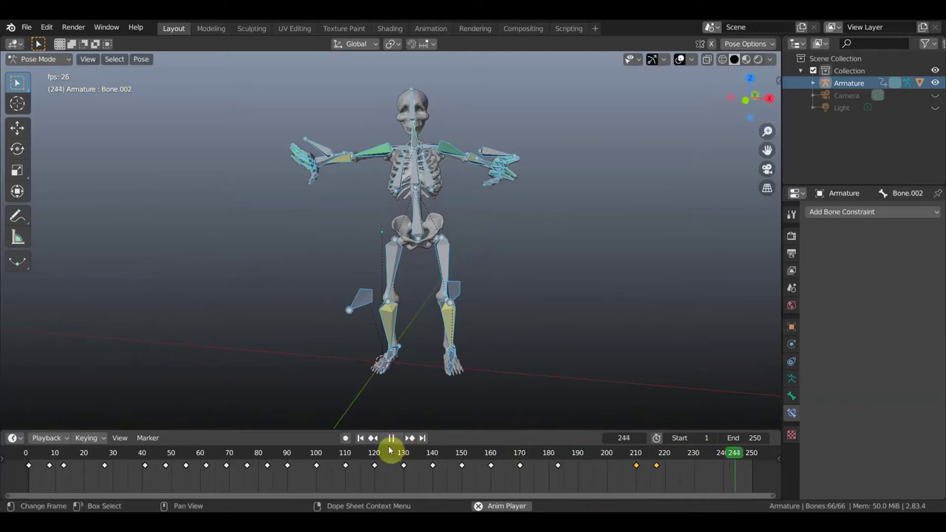
click(396, 438)
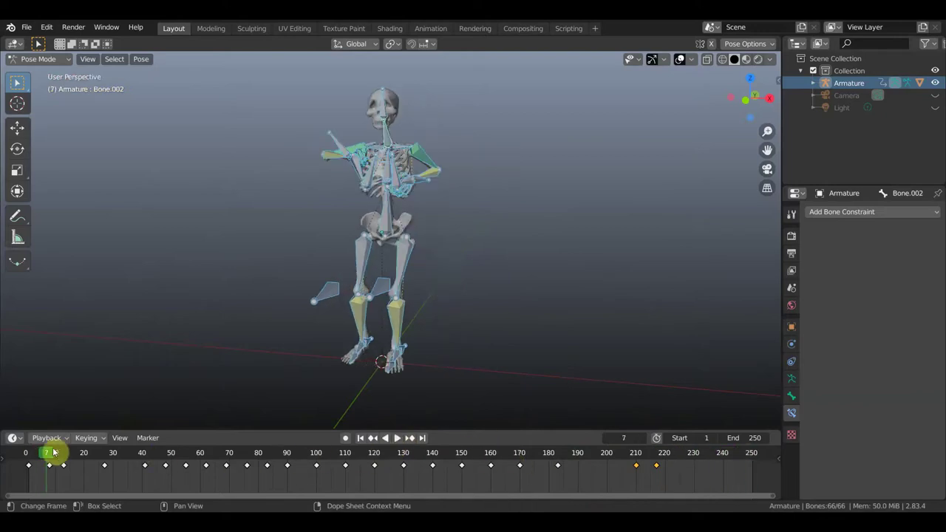
- Play back to about frame 13, then retime the first early keyframes, one to frame 10
key(space)
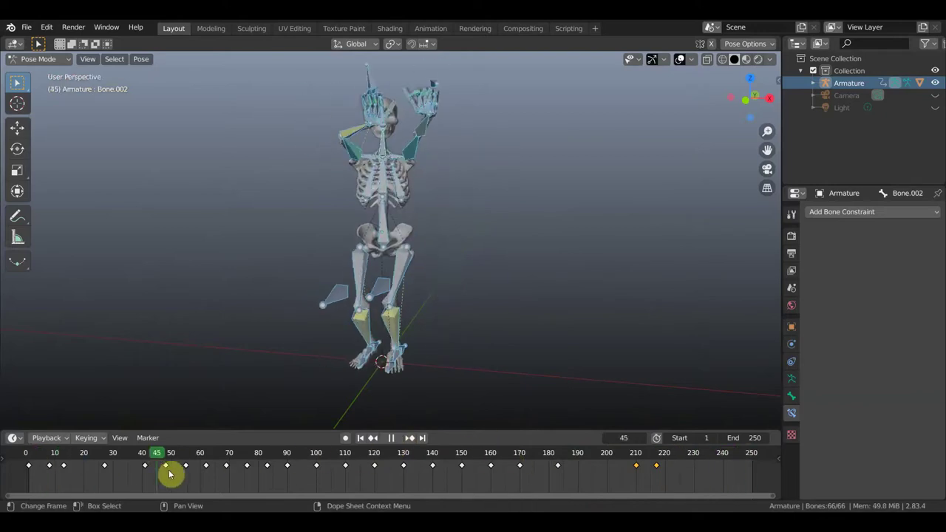
drag(183, 476, 106, 465)
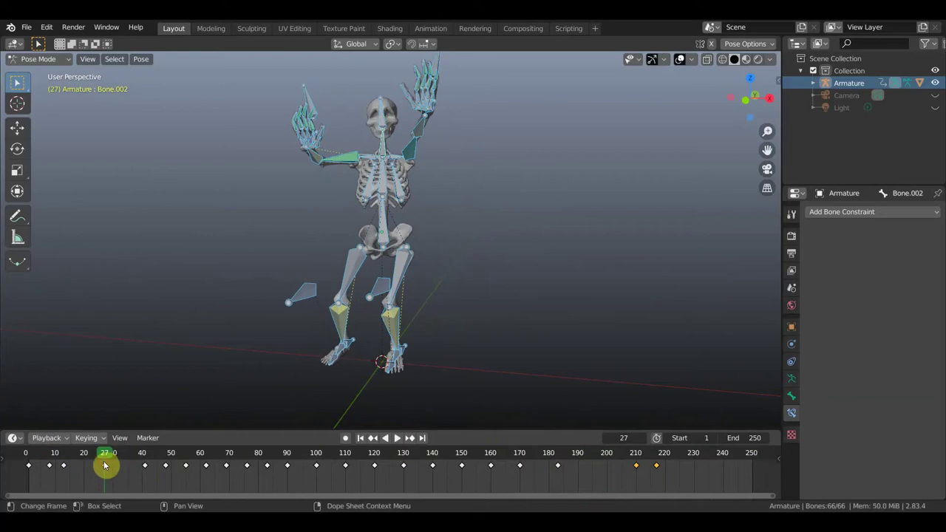
drag(105, 453, 50, 456)
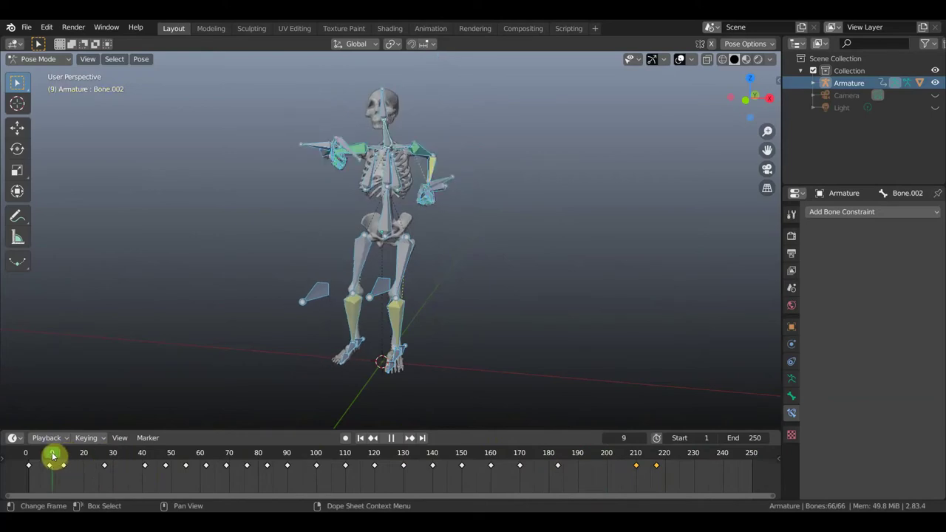
key(g)
click(81, 467)
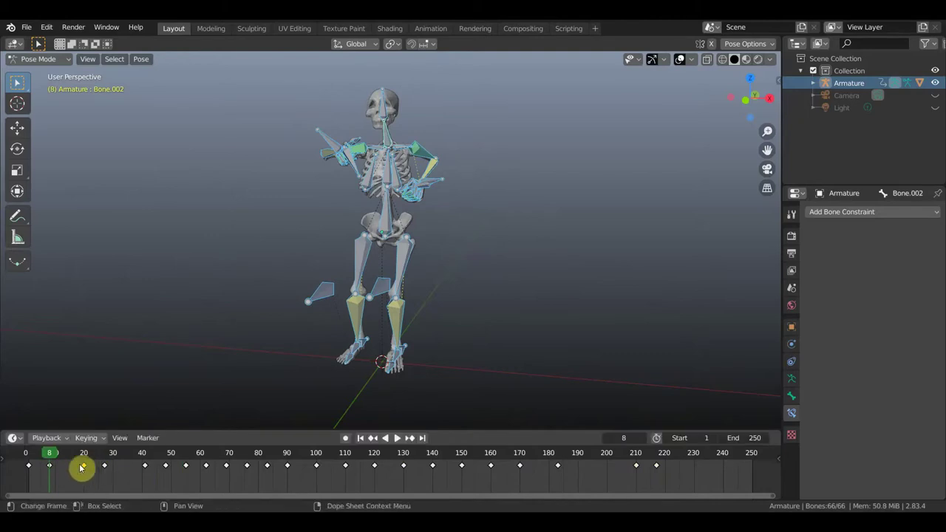
key(g)
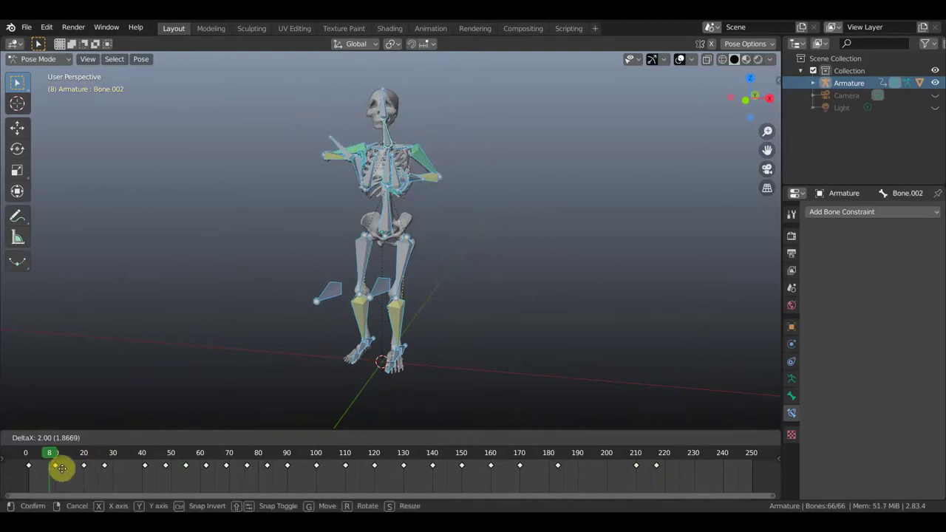
click(94, 477)
- Move the next early keyframes to frames 30, 40 and 50
key(g)
click(124, 475)
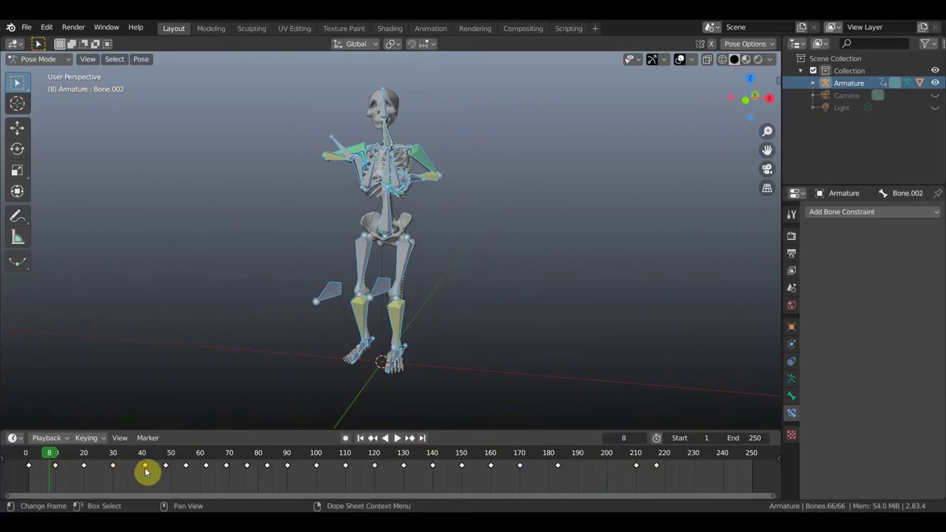
key(g)
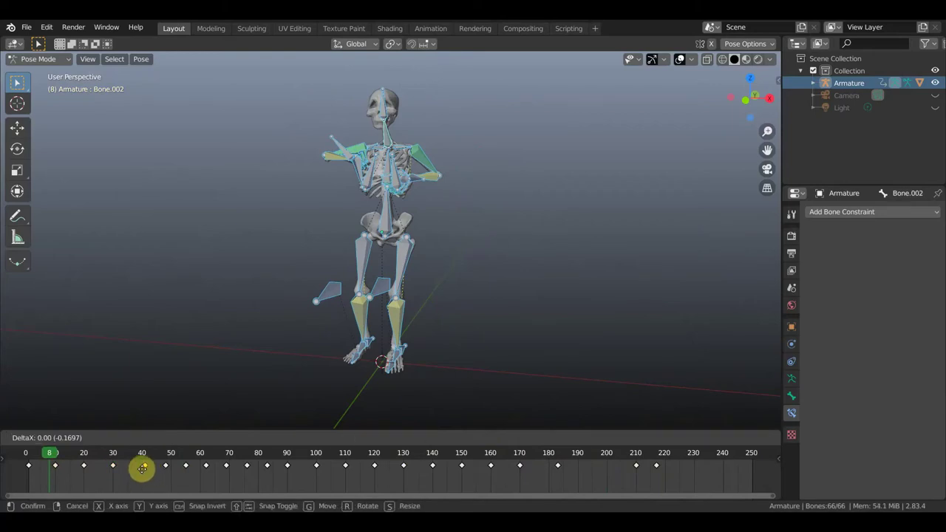
click(140, 469)
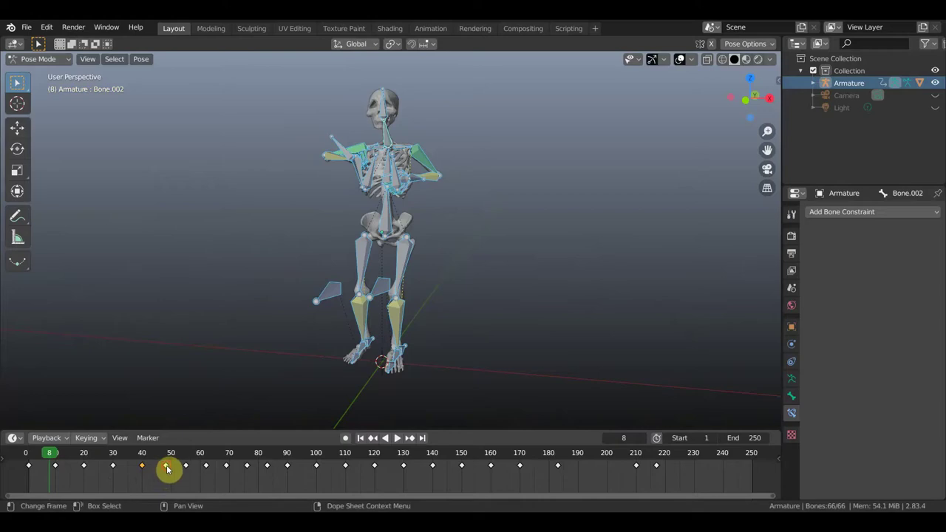
click(168, 468)
key(g)
click(175, 471)
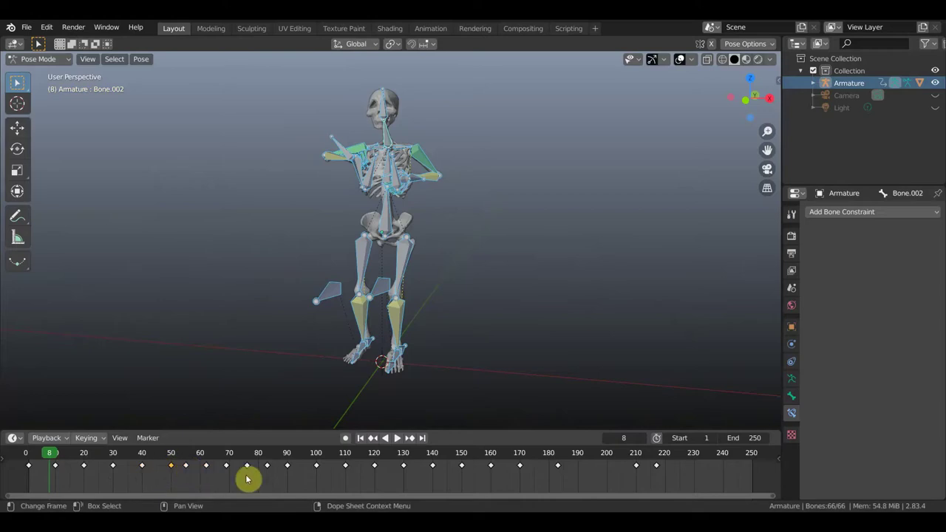
- Box-select the later keyframes and shift them six frames later
drag(326, 484, 184, 465)
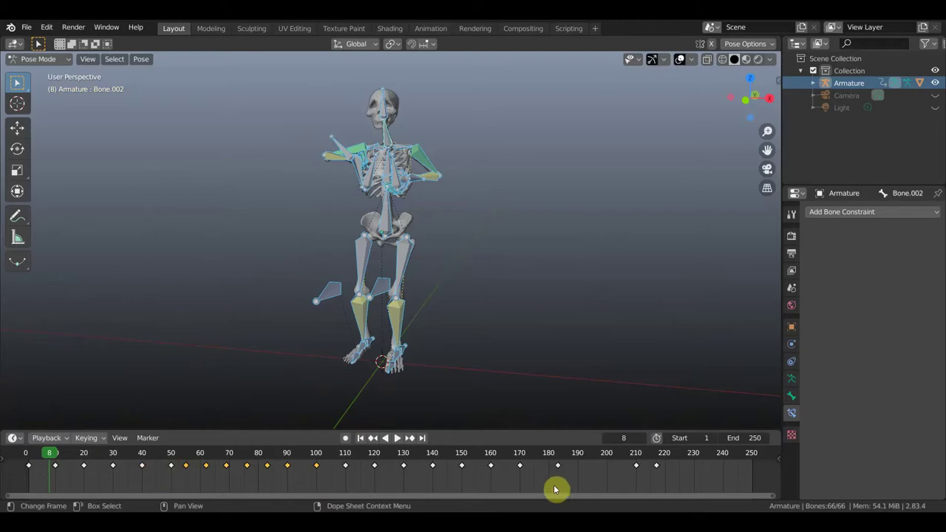
mouse_move(686, 485)
mouse_down()
mouse_move(498, 464)
mouse_move(187, 464)
mouse_move(209, 465)
mouse_up()
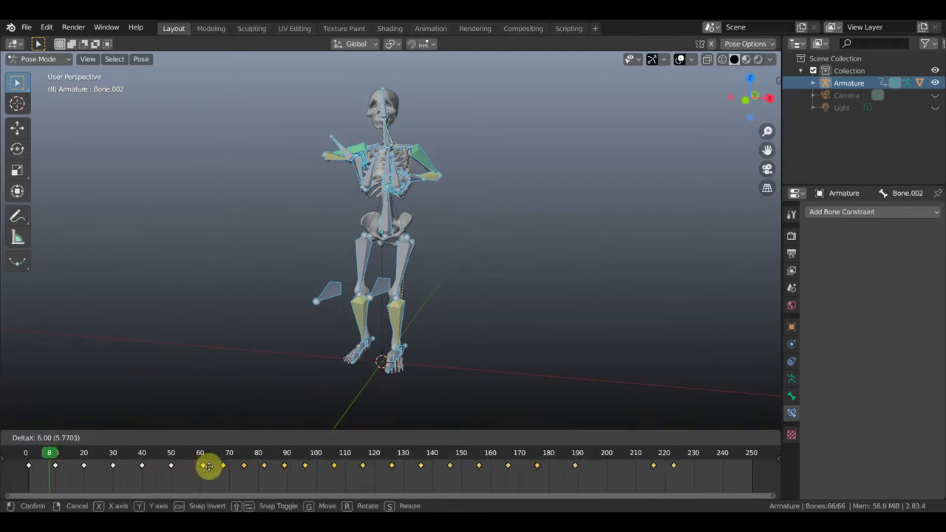
click(208, 466)
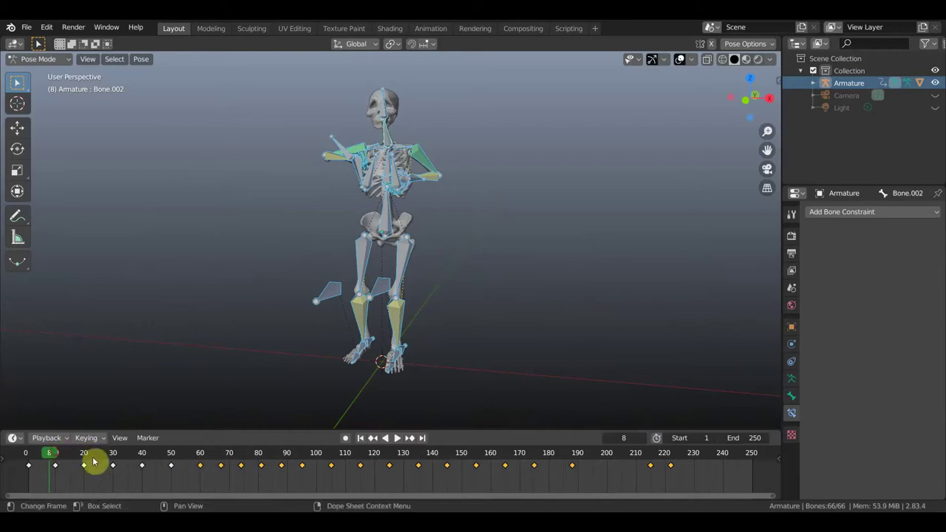
- Play back to about frame 60, then try and cancel a shift of keyframes from frame 70
key(space)
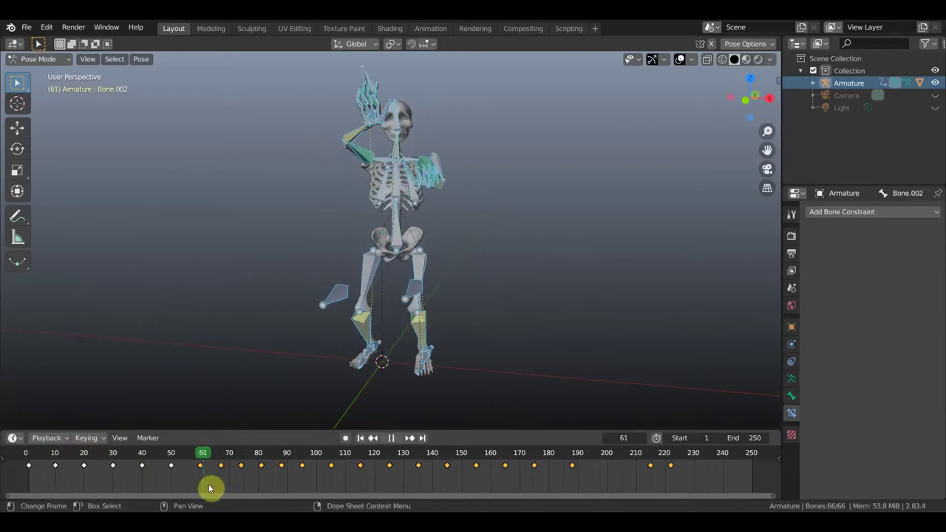
drag(223, 495, 219, 501)
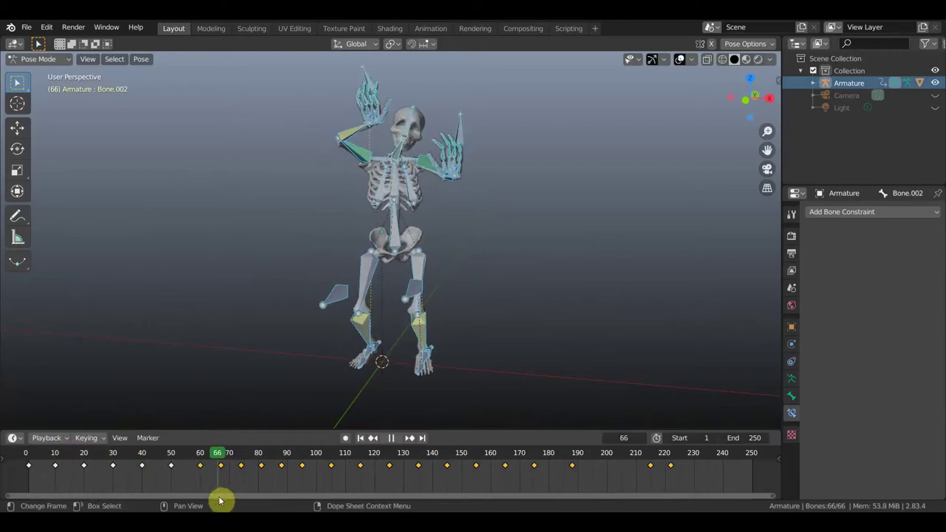
drag(219, 502, 199, 501)
key(space)
key(b)
drag(622, 473, 222, 464)
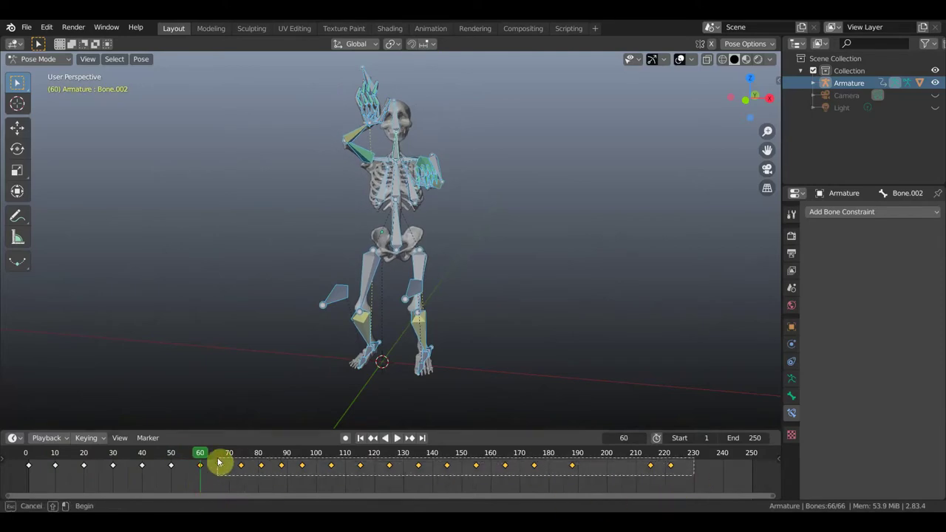
key(g)
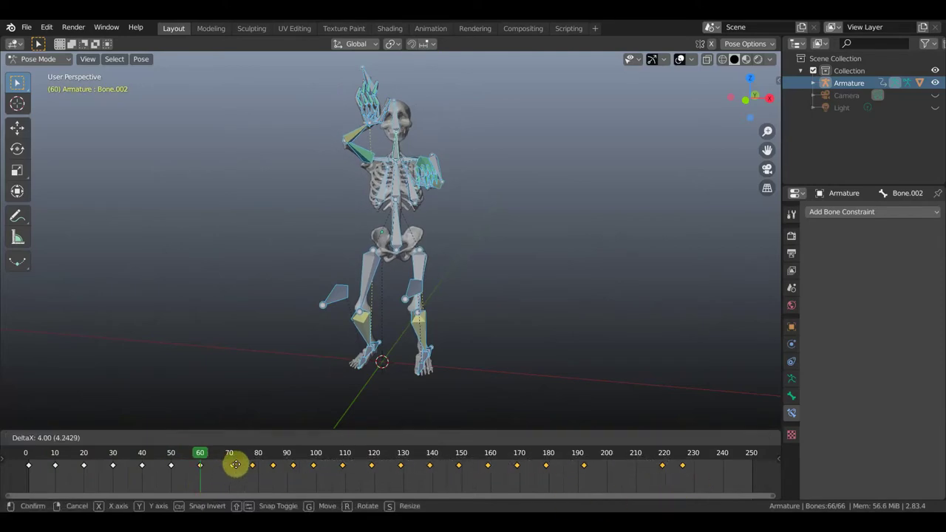
key(Escape)
- Shift keyframes from frame 80 two frames later and those from 90 four frames later
key(b)
drag(554, 471, 243, 471)
key(g)
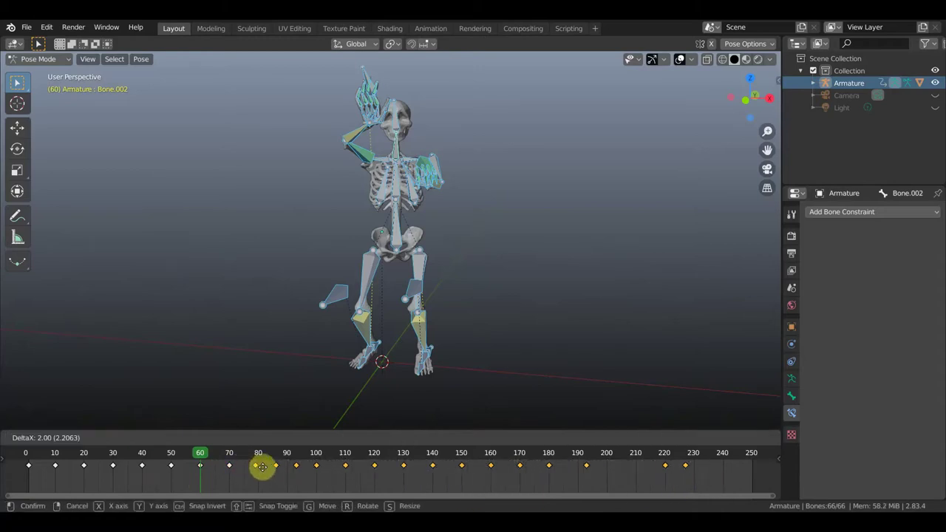
click(265, 467)
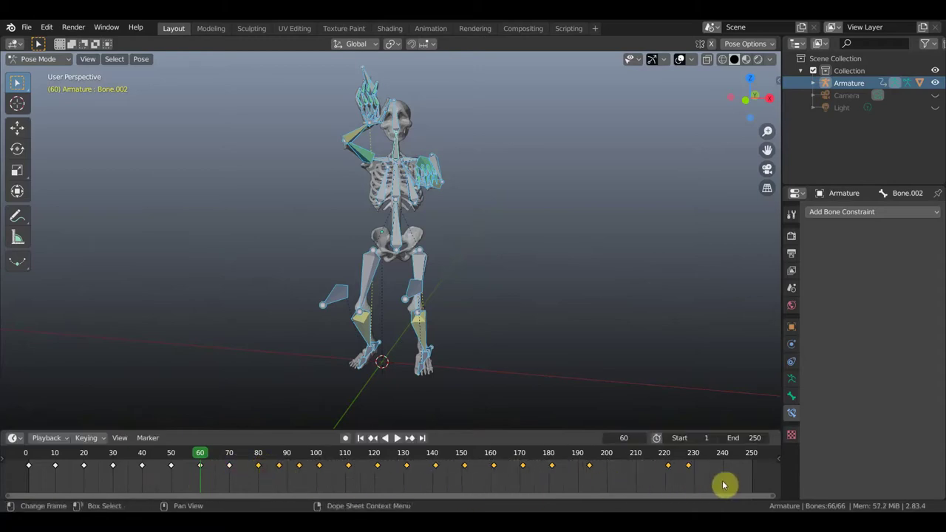
drag(728, 486, 274, 463)
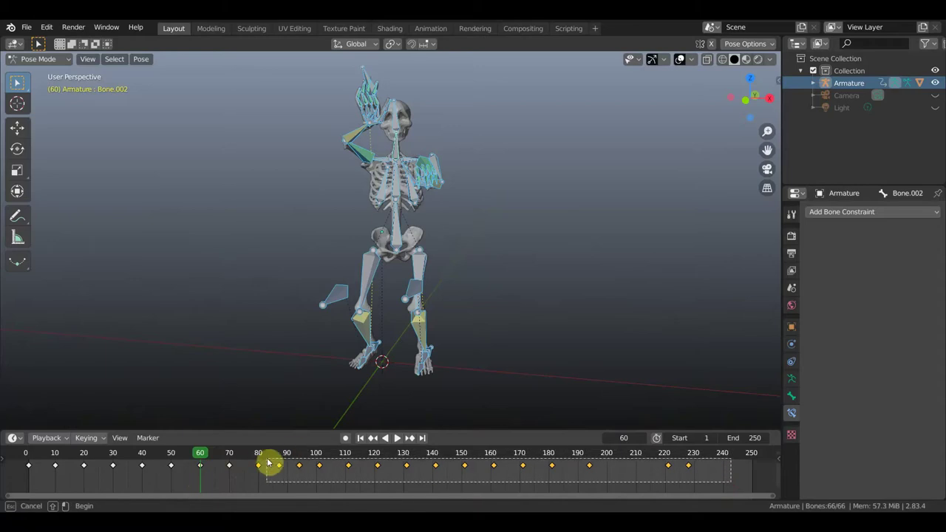
key(g)
click(292, 467)
- Play back around frames 86–91 to review the new timing
key(space)
mouse_move(276, 470)
mouse_down()
mouse_move(292, 474)
mouse_move(281, 473)
mouse_up()
key(space)
drag(714, 492, 292, 461)
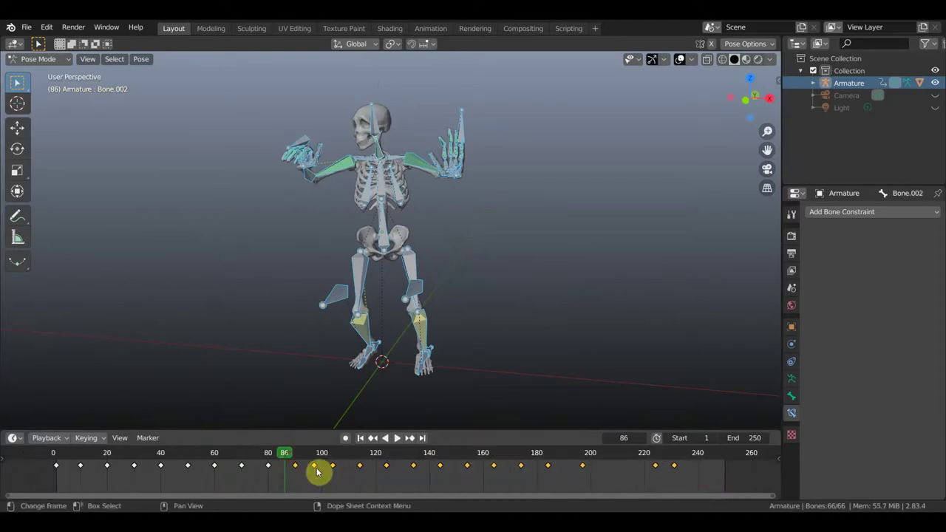
key(space)
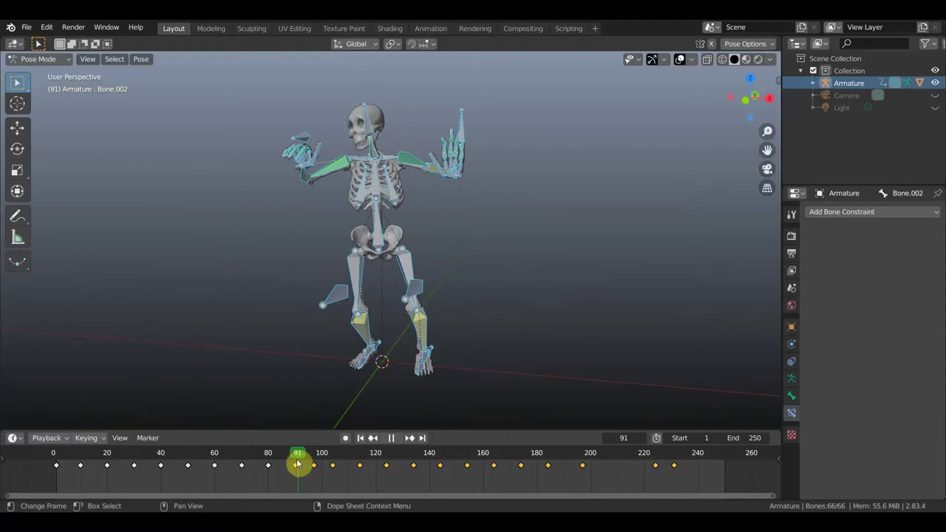
click(296, 465)
- Push the remaining later keyframes further out, then return the playhead to the start
drag(721, 477, 307, 459)
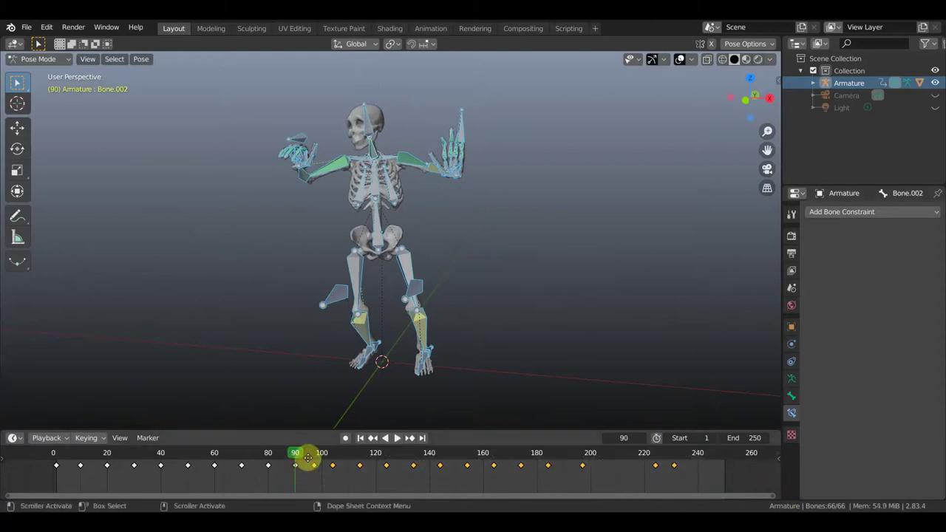
key(g)
right_click(316, 463)
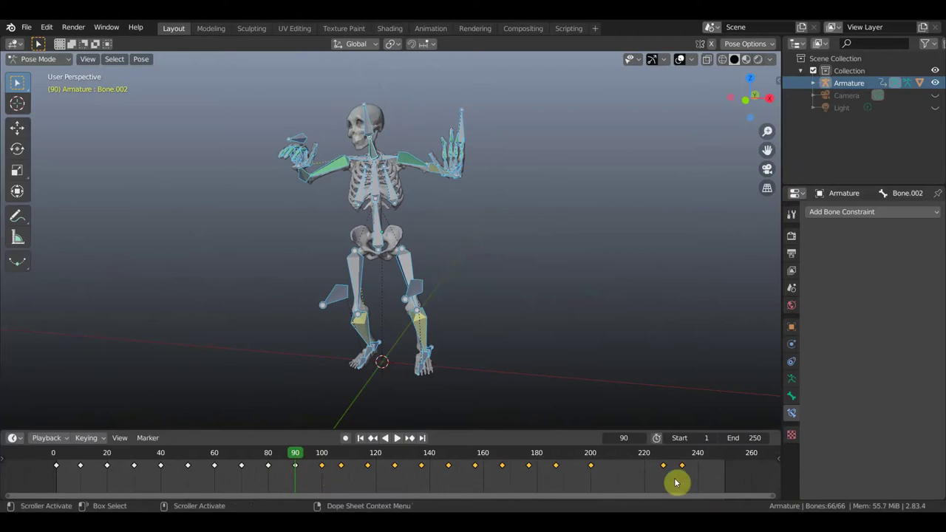
drag(721, 479, 336, 462)
key(g)
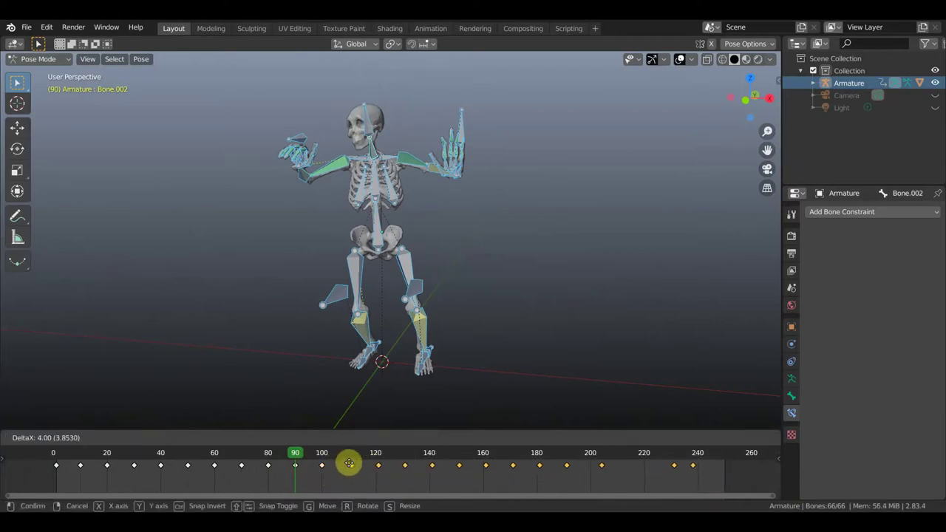
click(348, 464)
drag(295, 453, 53, 455)
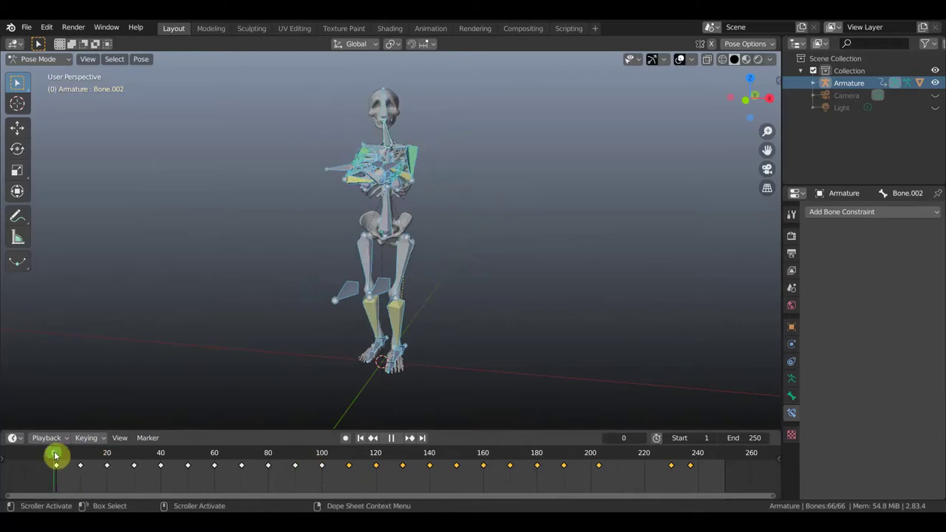
- Hide the overlays, switch to Material Preview shading and play the dance once
click(679, 60)
click(745, 59)
middle_drag(608, 269, 595, 271)
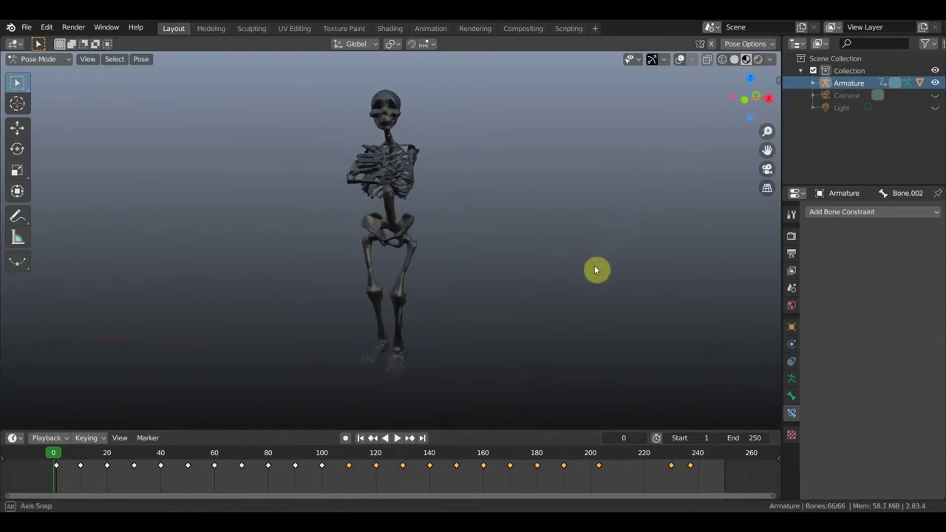
middle_drag(595, 270, 589, 264)
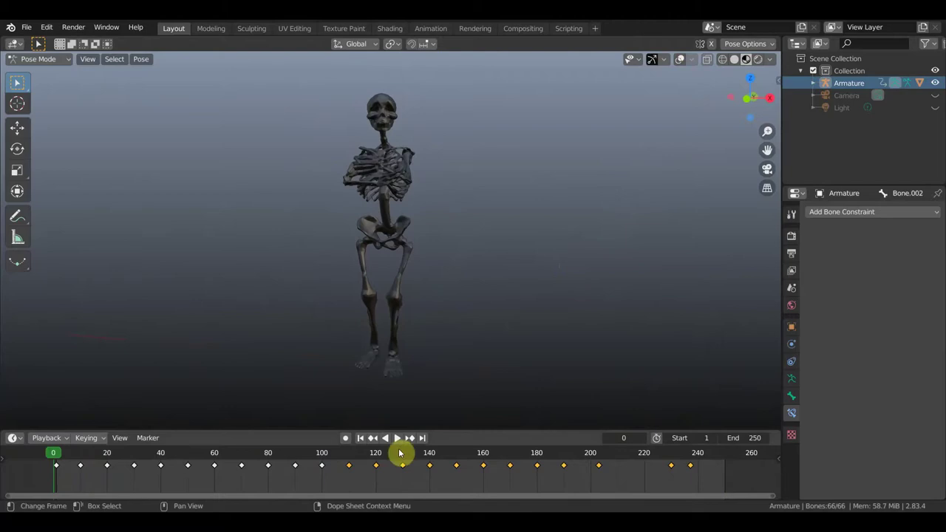
click(397, 438)
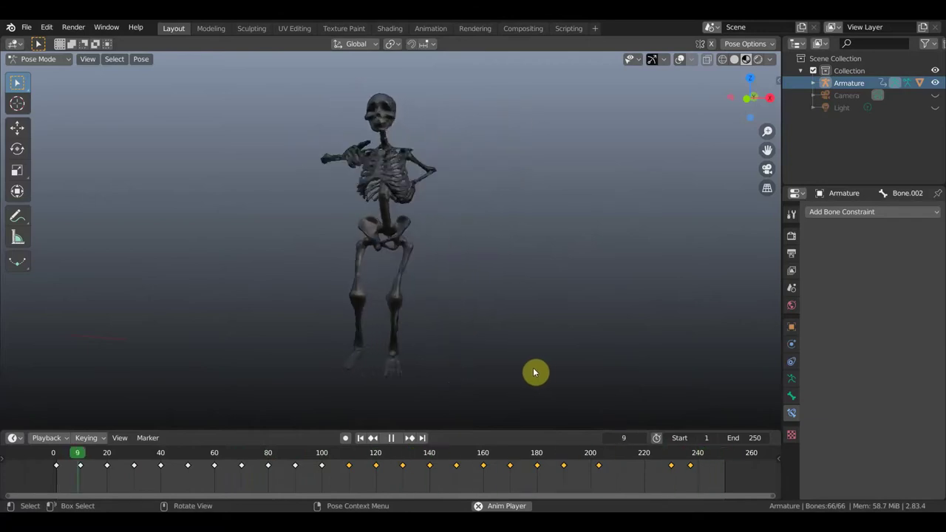
click(392, 439)
- Scrub the later frames and start changing the End frame from 250 to 300
mouse_move(243, 456)
mouse_down()
mouse_move(718, 473)
mouse_move(700, 470)
mouse_up()
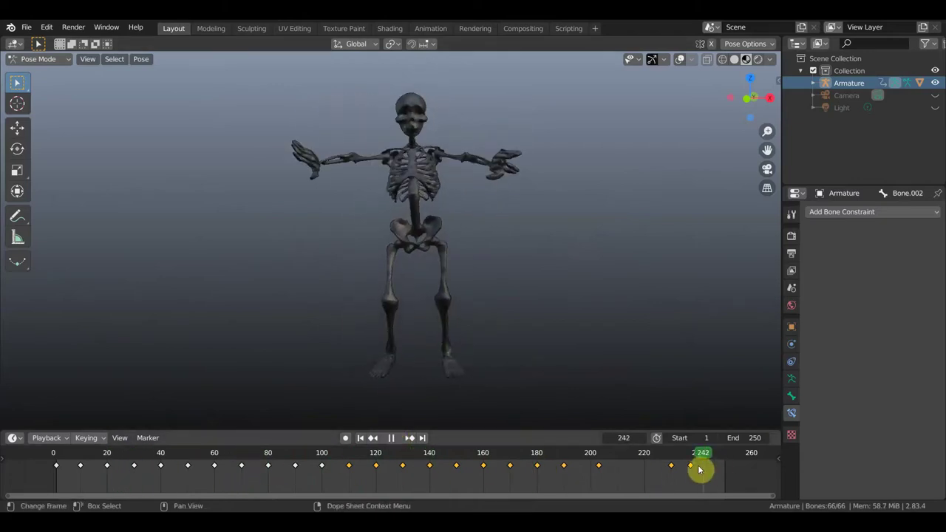
scroll(713, 466, down, 3)
scroll(714, 466, down, 2)
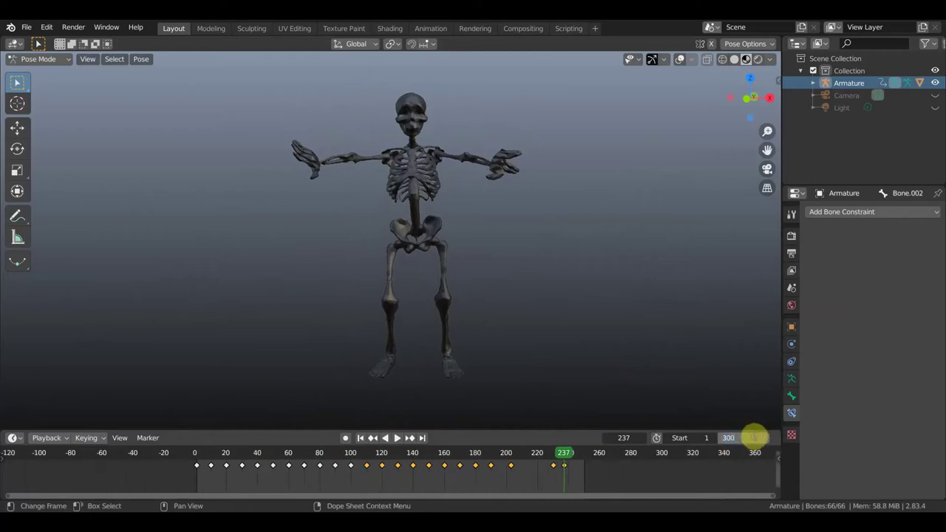
- Confirm the end frame of 300, stop playback and show the rig overlays again
key(Return)
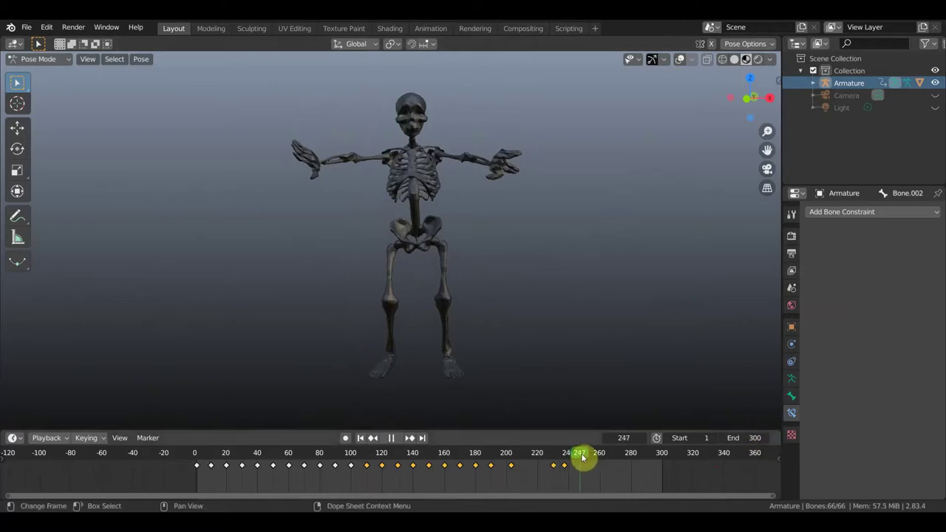
click(391, 438)
key(shift+alt+z)
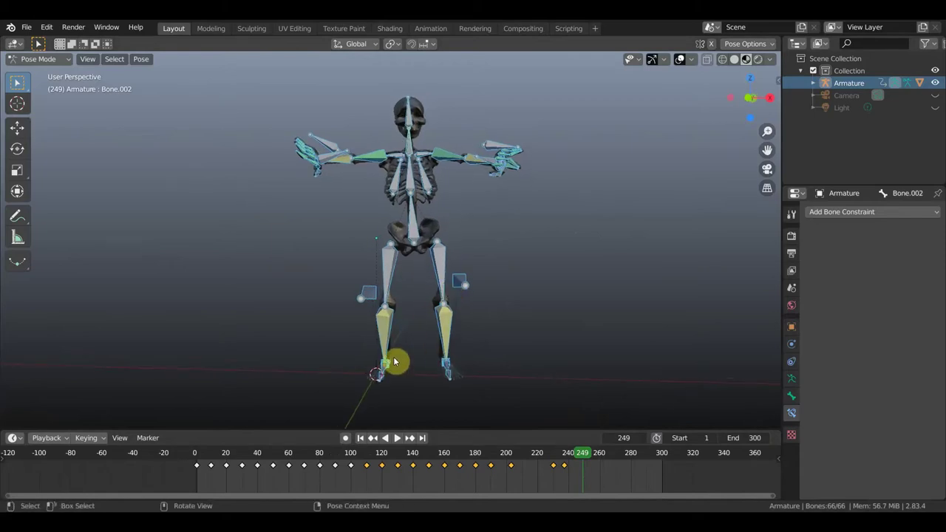
- Move the central spine bone Bone sideways
click(416, 235)
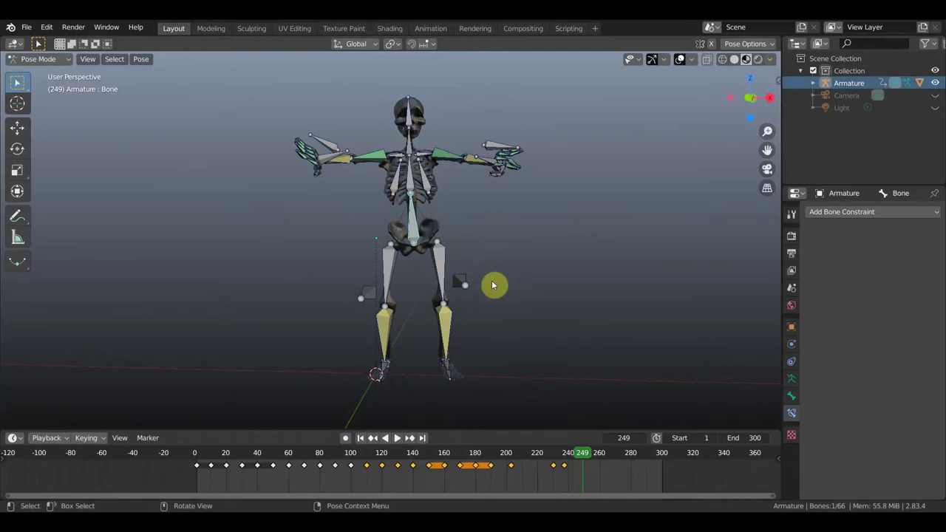
key(g)
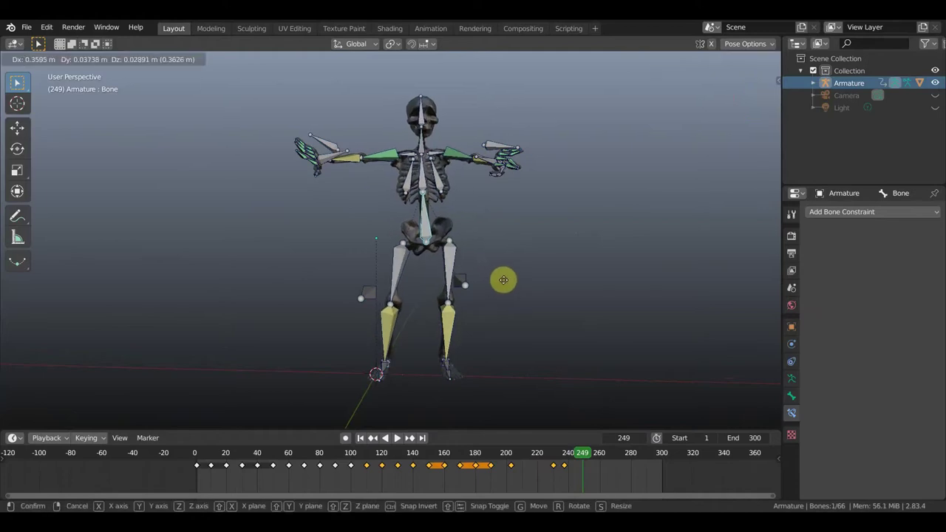
click(506, 282)
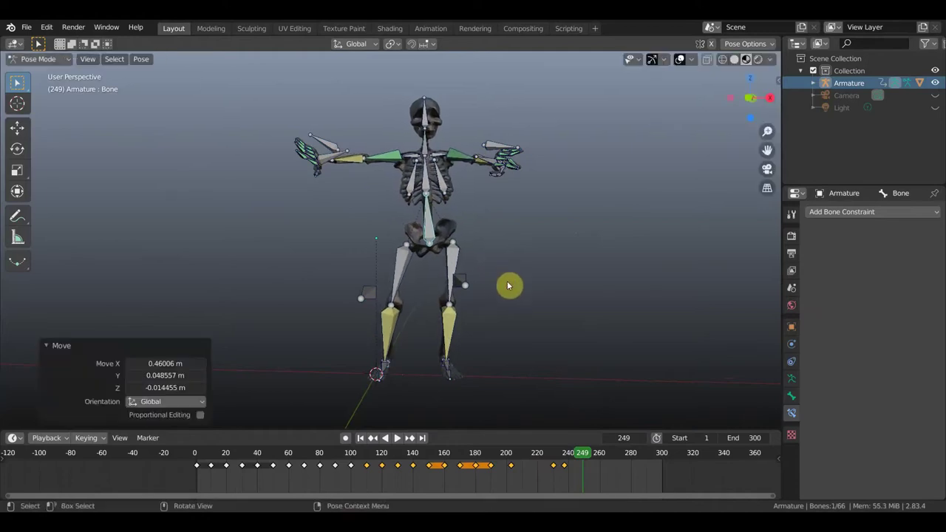
mouse_move(428, 332)
middle_down()
mouse_move(580, 325)
mouse_move(558, 336)
mouse_move(576, 338)
mouse_move(424, 363)
middle_up()
- Rotate the foot bone Bone.060 and reposition it
click(403, 354)
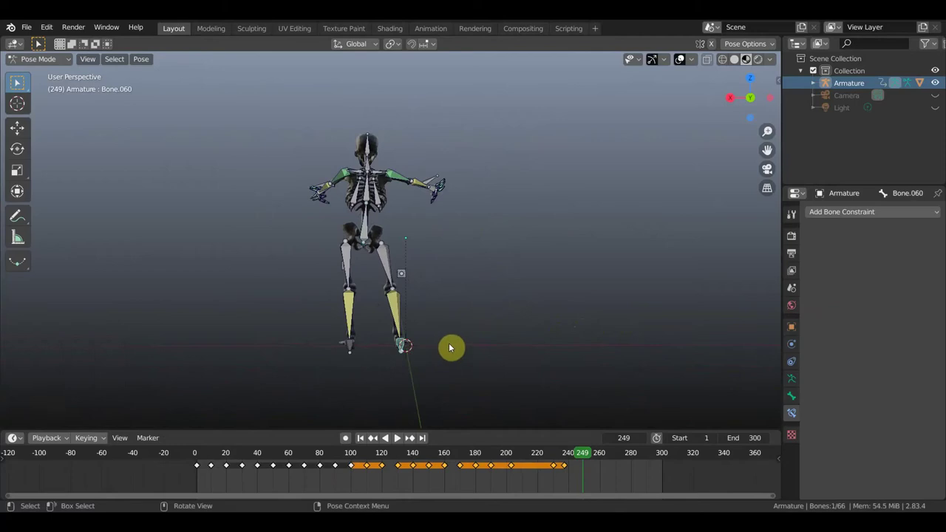
mouse_move(452, 340)
middle_down()
mouse_move(509, 363)
mouse_move(437, 344)
mouse_move(486, 362)
middle_up()
key(r)
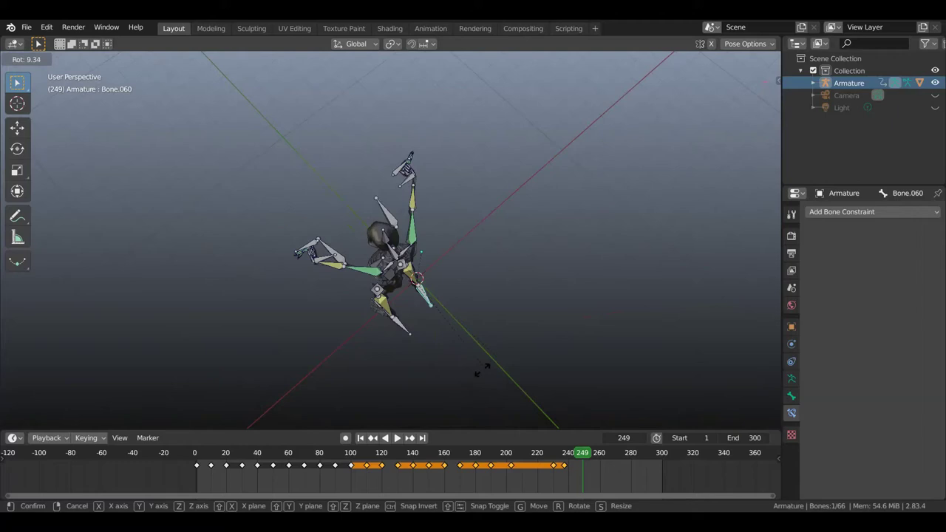
click(431, 382)
key(g)
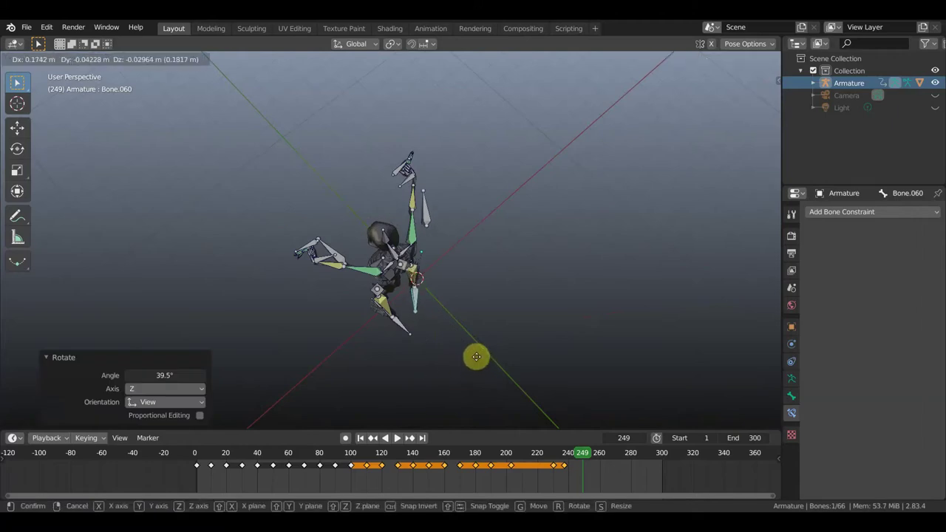
click(477, 354)
mouse_move(492, 350)
middle_down()
mouse_move(412, 315)
mouse_move(390, 289)
mouse_move(194, 254)
middle_up()
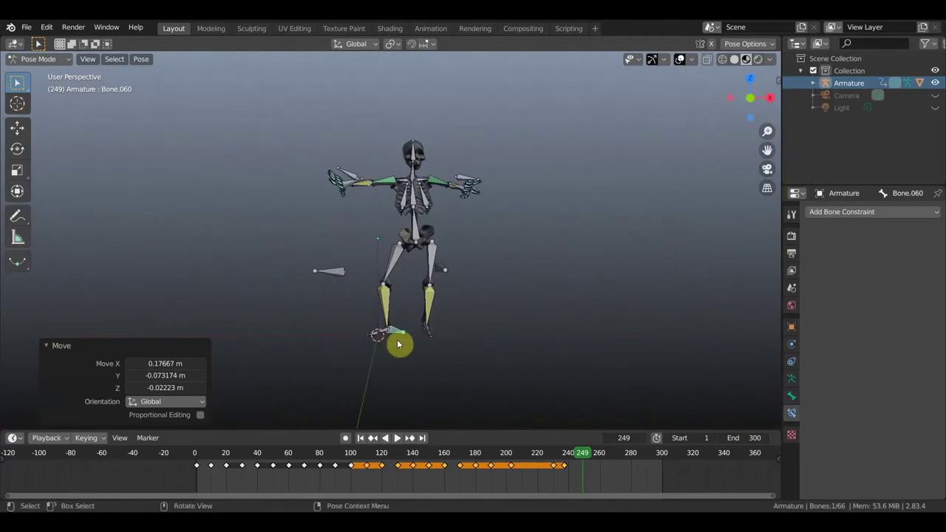
key(g)
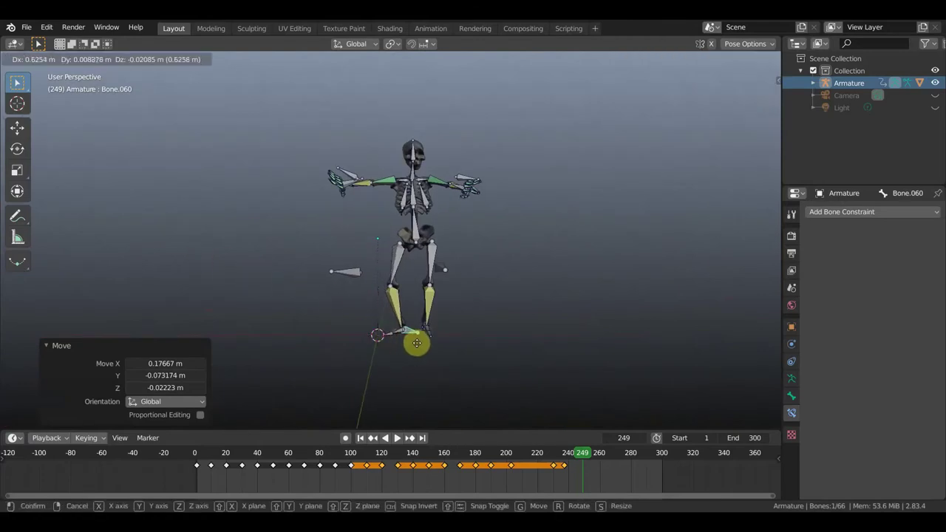
click(419, 347)
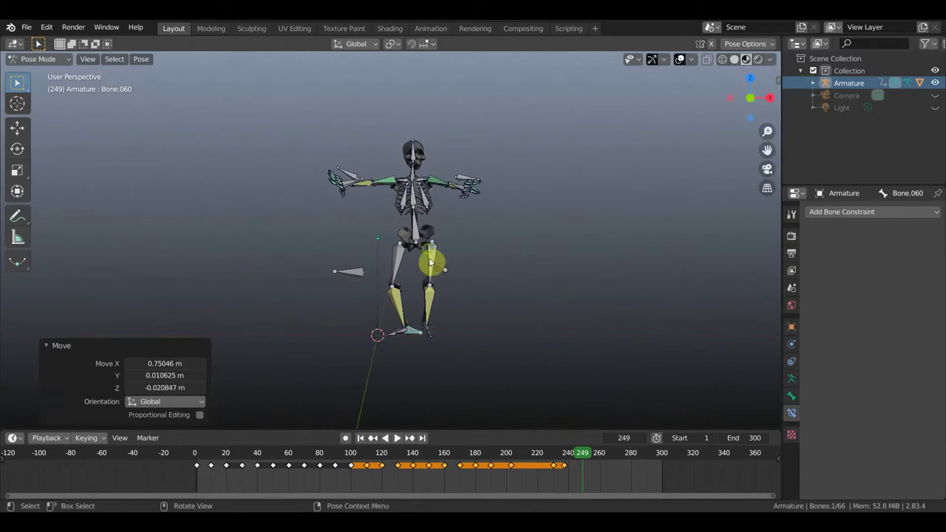
- Rotate the spine bone Bone 15.1° and shift it
middle_drag(433, 264, 413, 248)
click(465, 285)
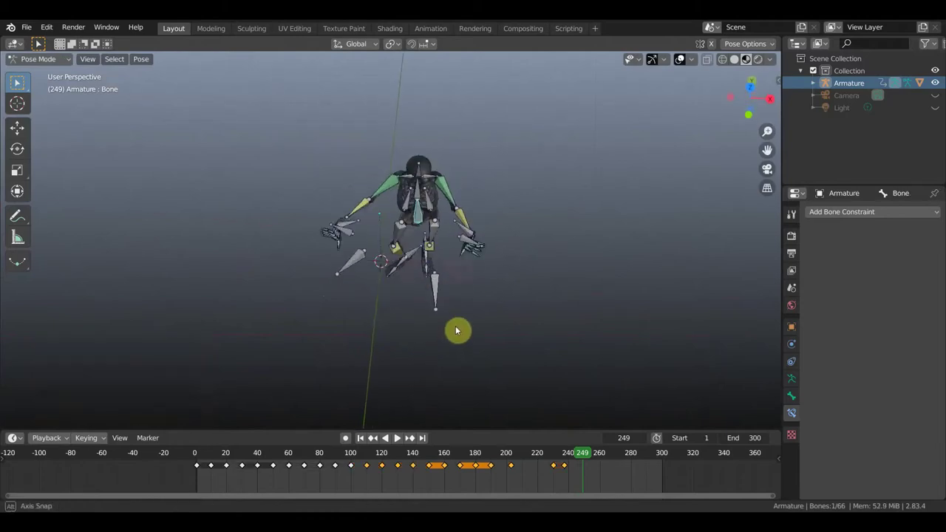
middle_drag(465, 286, 464, 338)
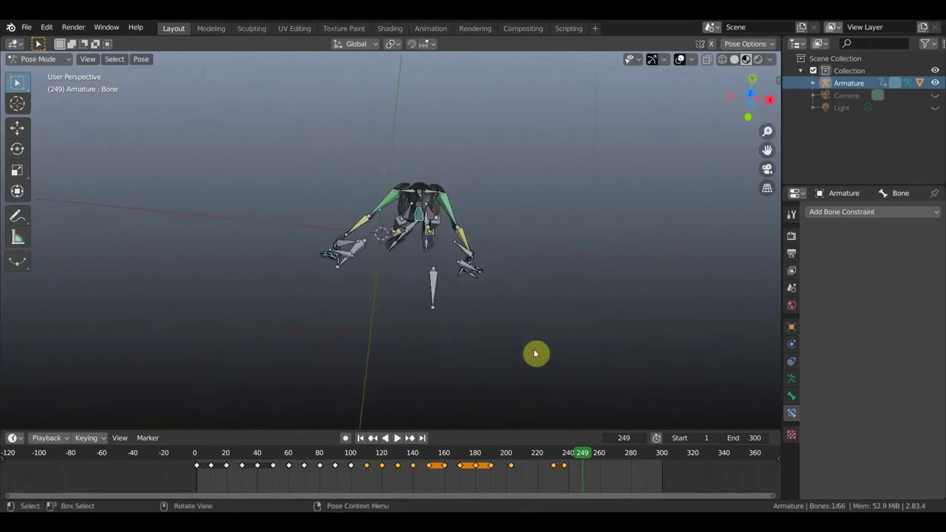
key(r)
click(498, 378)
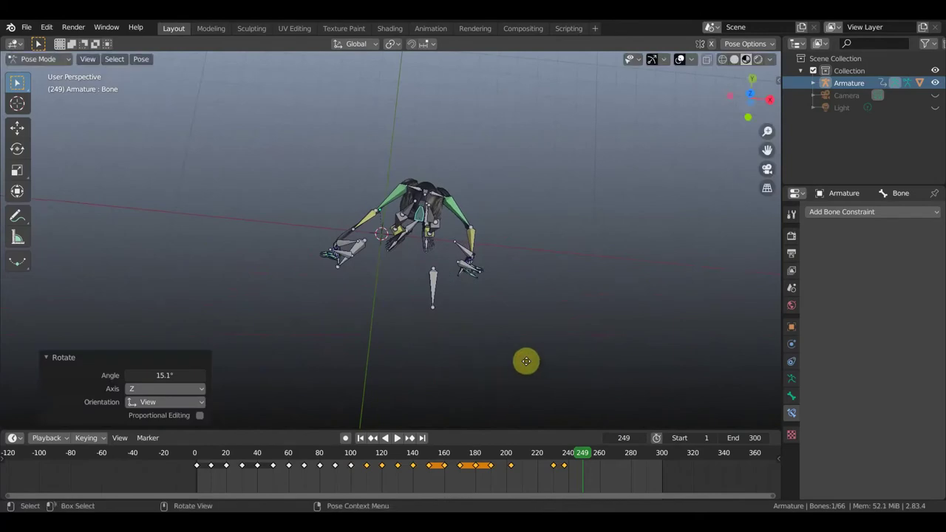
key(g)
click(524, 375)
mouse_move(533, 363)
middle_down()
mouse_move(540, 281)
mouse_move(530, 258)
mouse_move(448, 261)
mouse_move(445, 279)
mouse_move(422, 279)
middle_up()
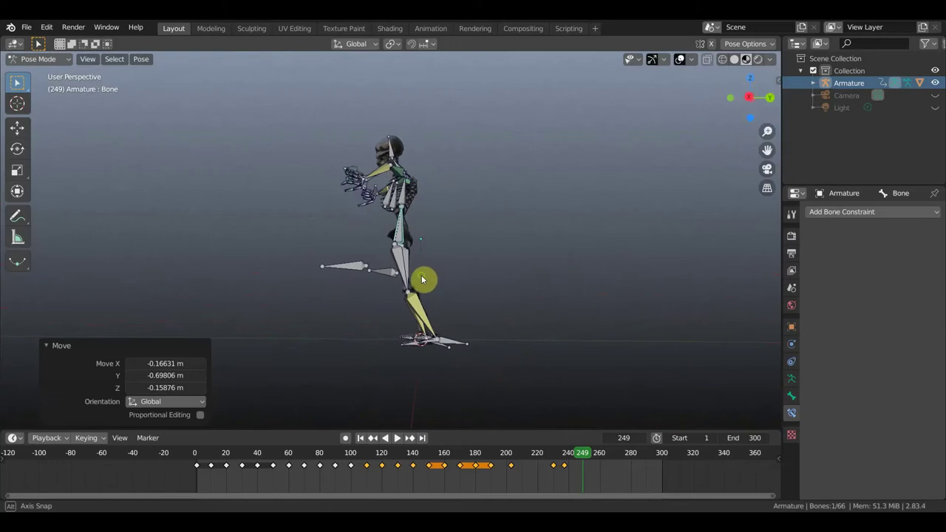
- Lift the leg bone Bone.031 upward
click(458, 344)
key(g)
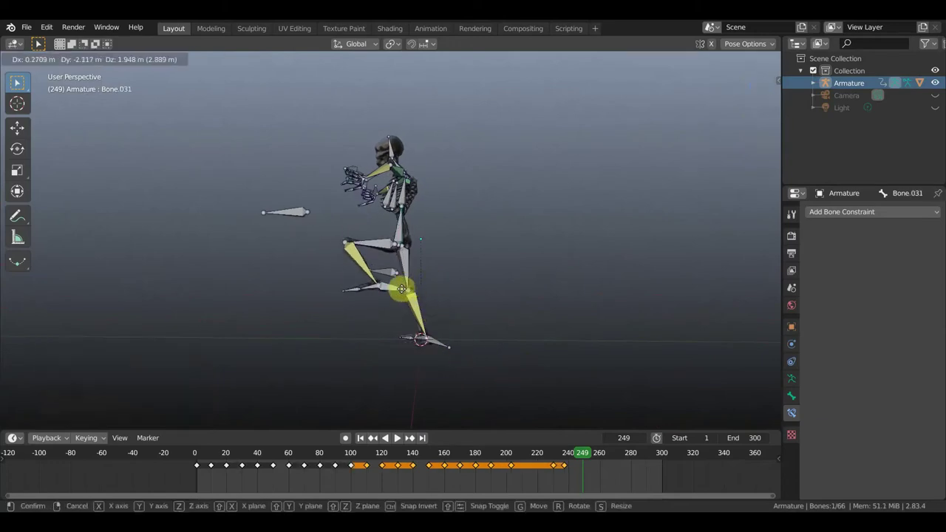
click(383, 272)
mouse_move(416, 256)
middle_down()
mouse_move(475, 262)
mouse_move(422, 251)
mouse_move(401, 220)
middle_up()
- Rotate the upper body 21.8° via the spine bone Bone
drag(401, 220, 451, 239)
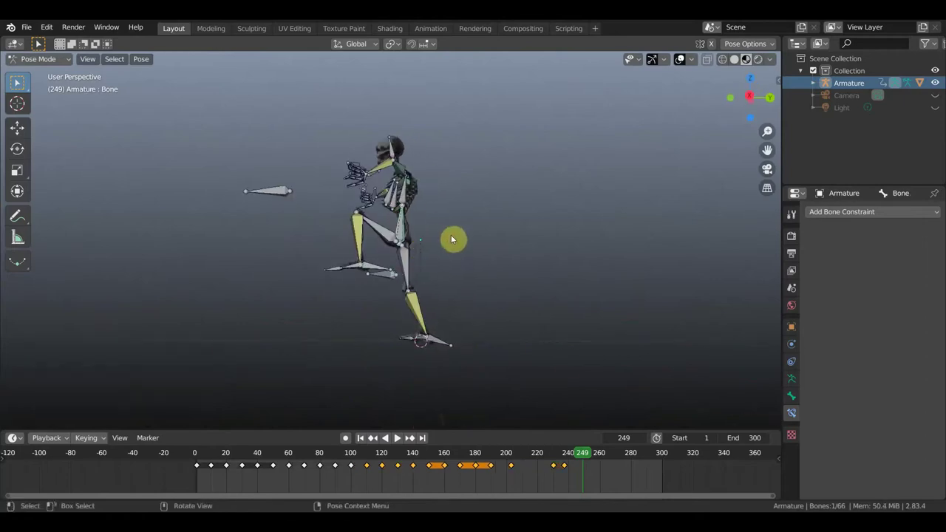
key(r)
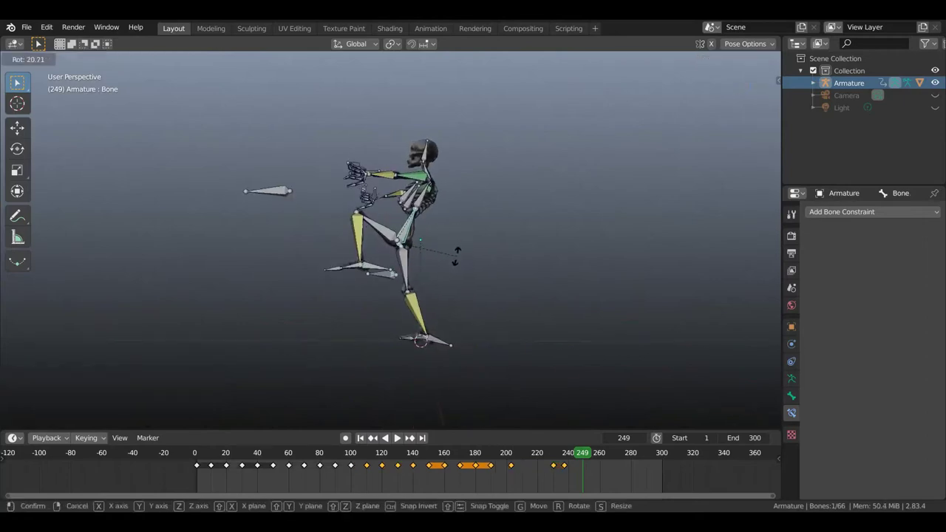
click(457, 260)
mouse_move(454, 261)
middle_down()
mouse_move(578, 268)
mouse_move(565, 262)
middle_up()
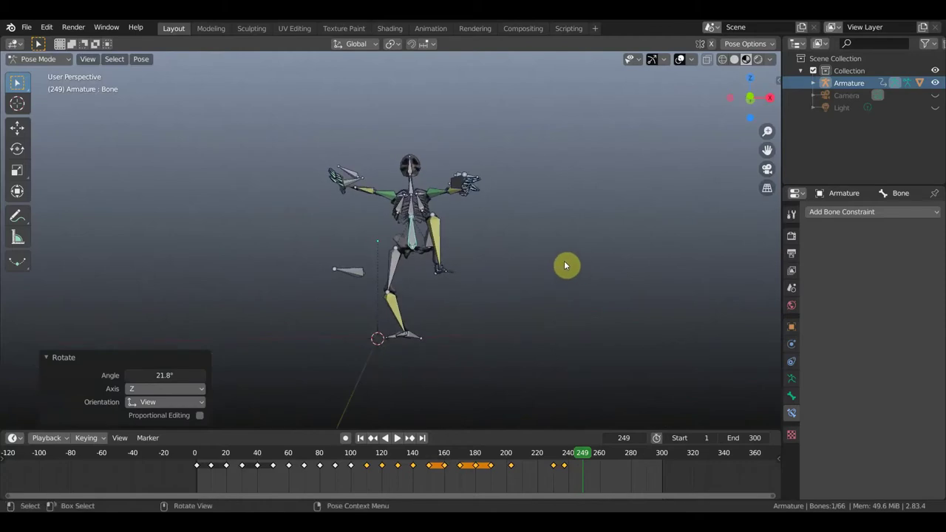
- Key location and rotation for all bones at frame 249
key(a)
key(i)
click(564, 262)
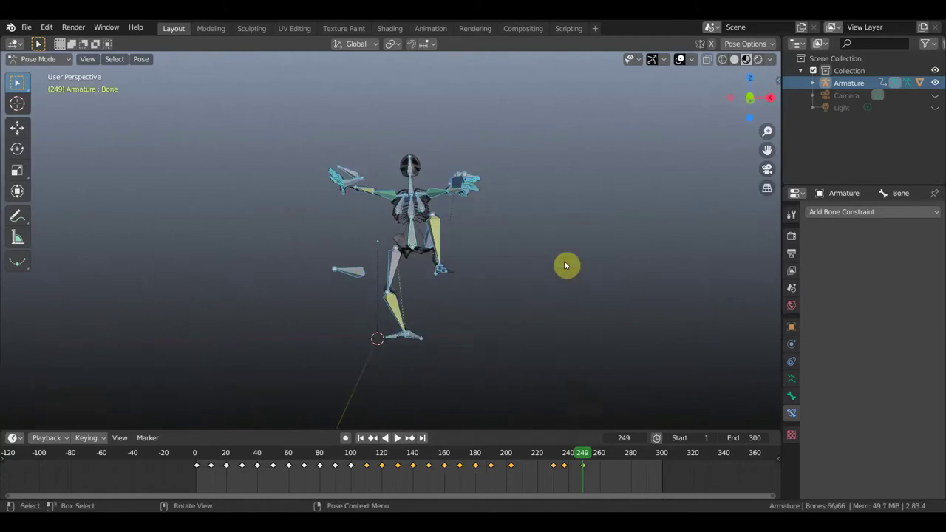
- Switch to solid shading without overlays and move the last keyframe out to about frame 260
click(679, 59)
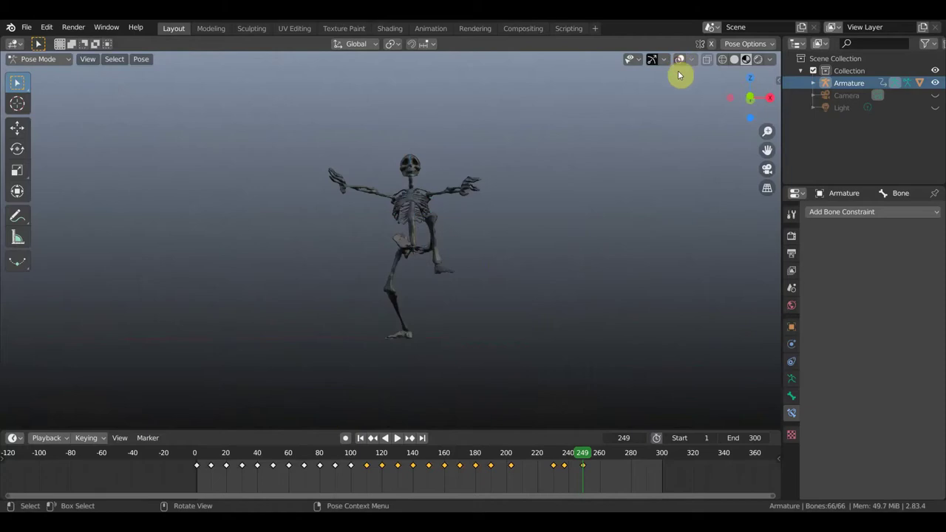
click(733, 59)
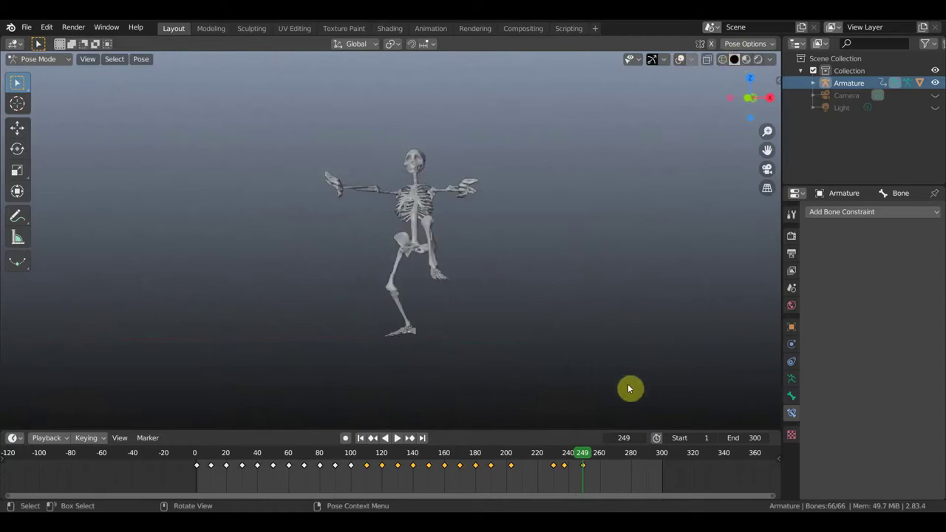
mouse_move(583, 454)
mouse_down()
mouse_move(565, 458)
mouse_move(583, 461)
mouse_up()
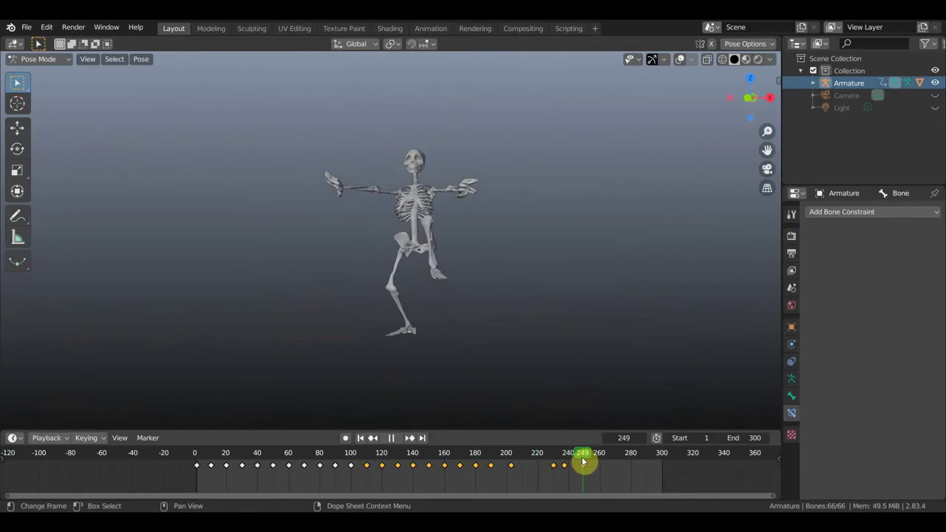
drag(584, 469, 590, 473)
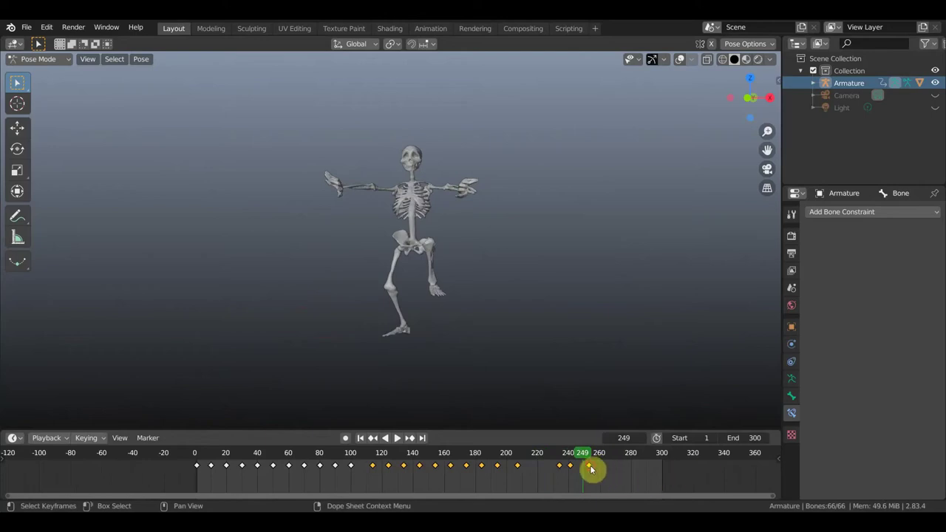
mouse_move(591, 468)
mouse_down()
mouse_move(603, 470)
mouse_move(568, 462)
mouse_move(585, 466)
mouse_up()
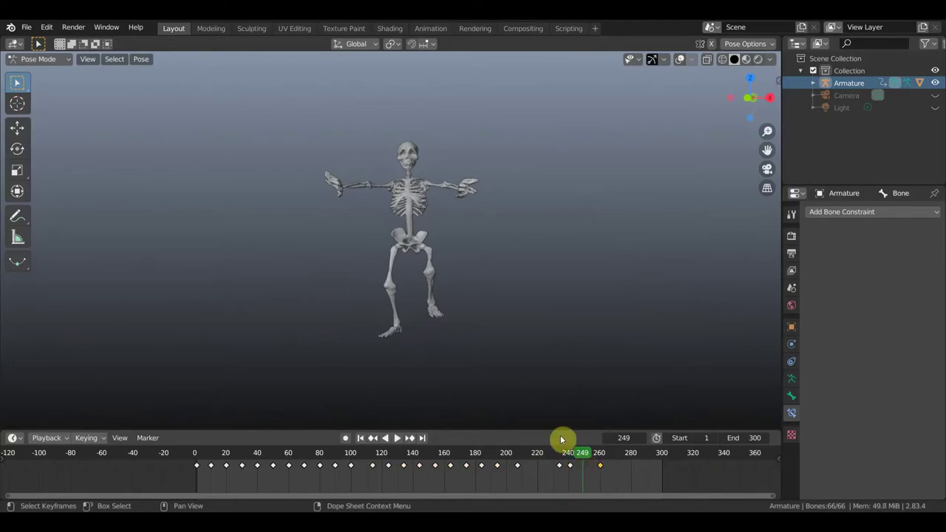
- Orbit to a side view of the skeleton and show the armature bones again
middle_drag(536, 388, 421, 374)
scroll(420, 325, up, 2)
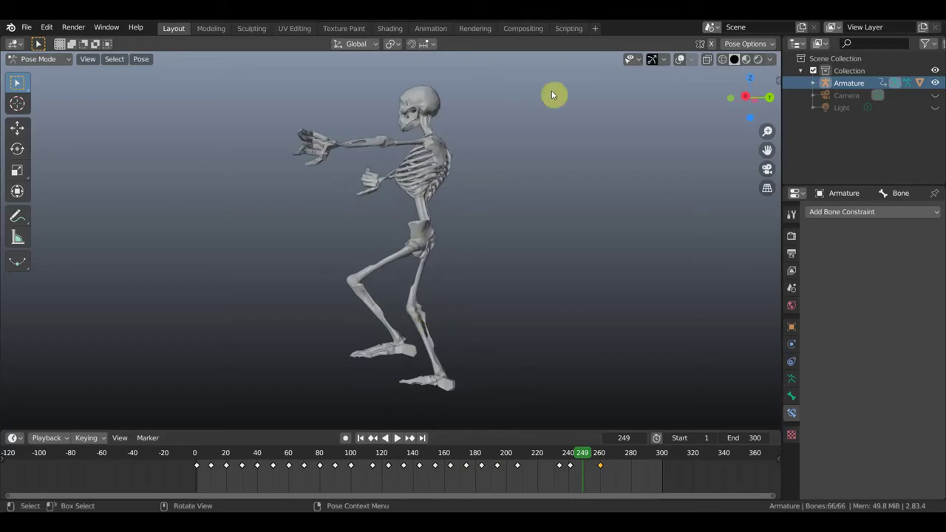
click(681, 59)
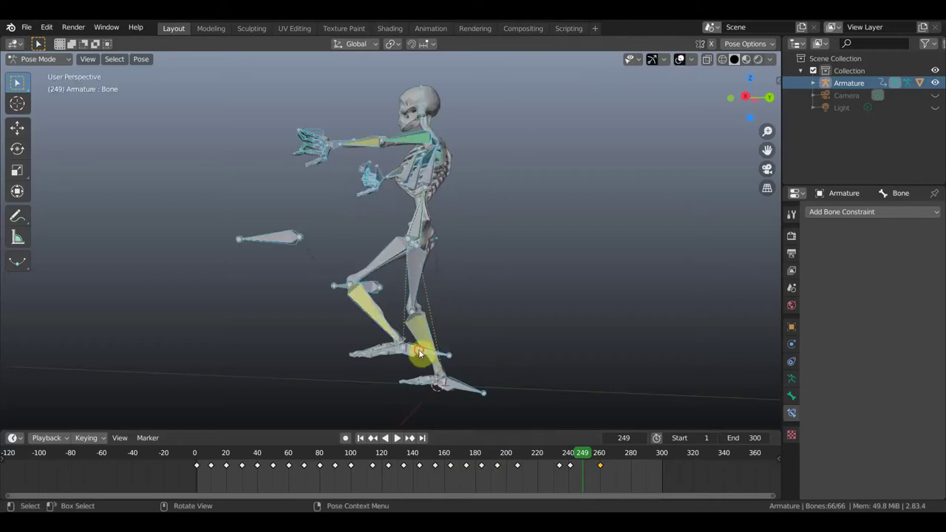
- Lower foot bone Bone.031 to straighten the legs, and turn the feet -25.7° and 34.5°
click(449, 360)
middle_drag(460, 362, 470, 360)
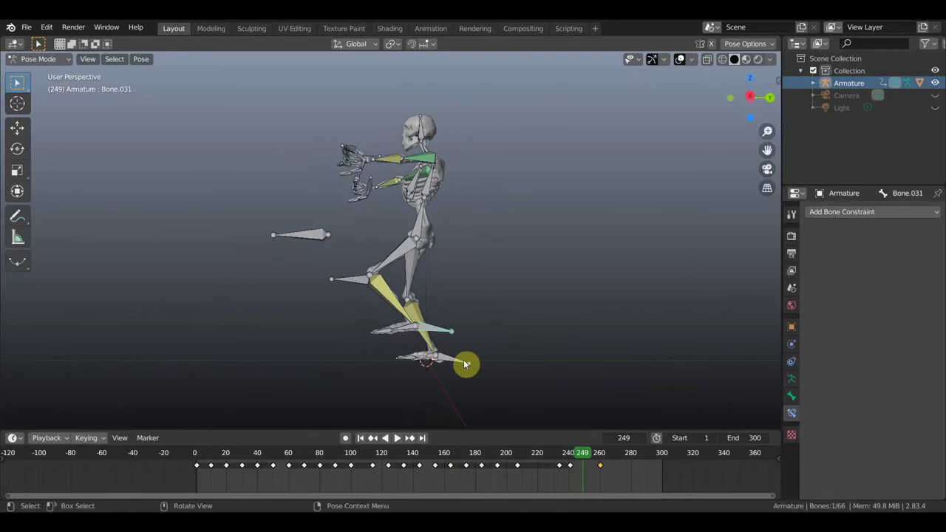
key(g)
click(453, 396)
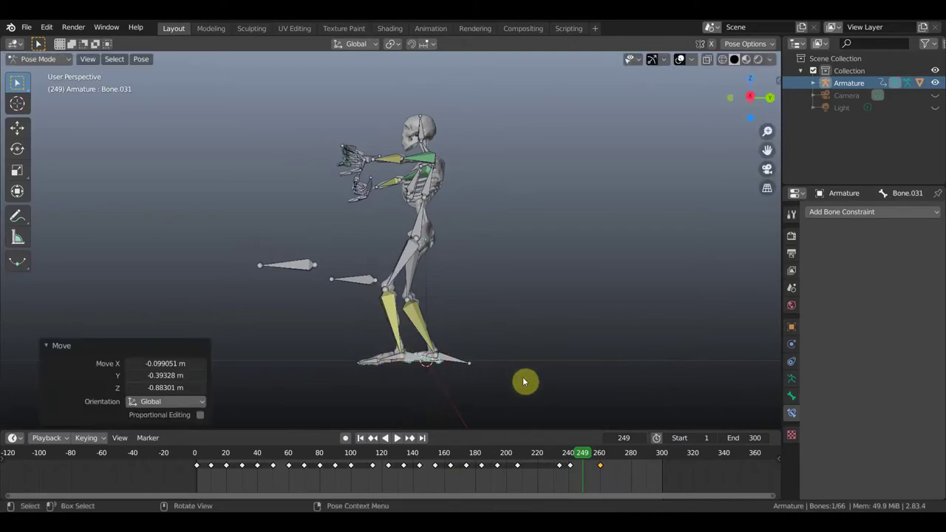
key(r)
click(507, 329)
click(376, 378)
key(r)
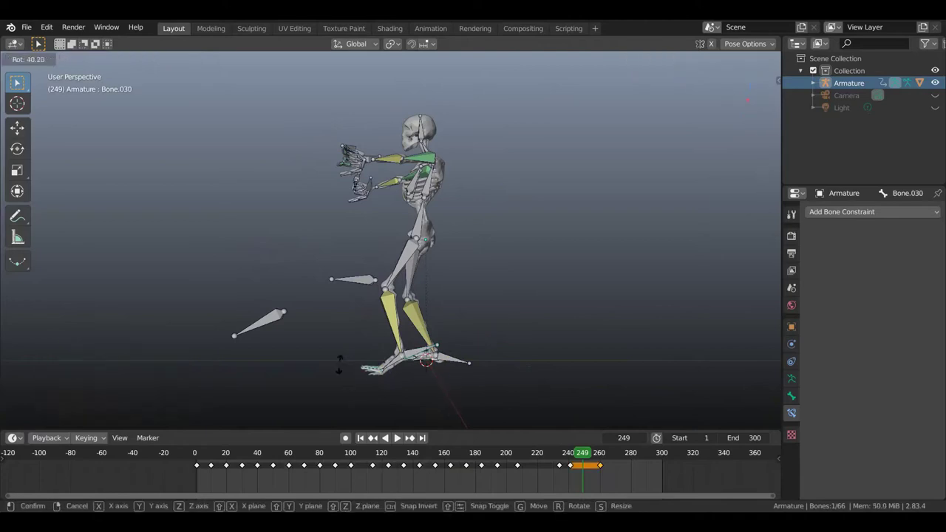
click(369, 372)
- Tilt the spine bone 3.73° and the upper body bone Bone.001 -4.63°
mouse_move(414, 370)
middle_down()
mouse_move(394, 372)
mouse_move(569, 370)
mouse_move(509, 332)
mouse_move(419, 244)
middle_up()
click(415, 230)
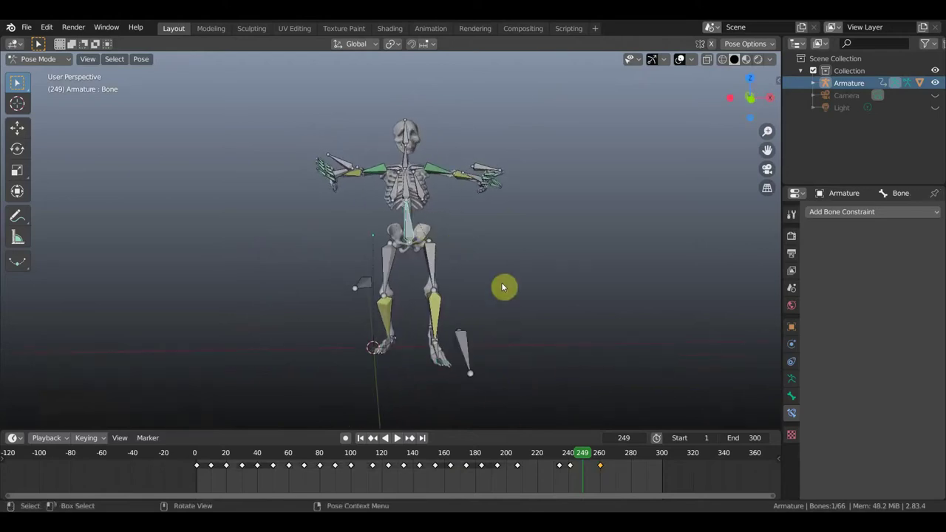
click(534, 327)
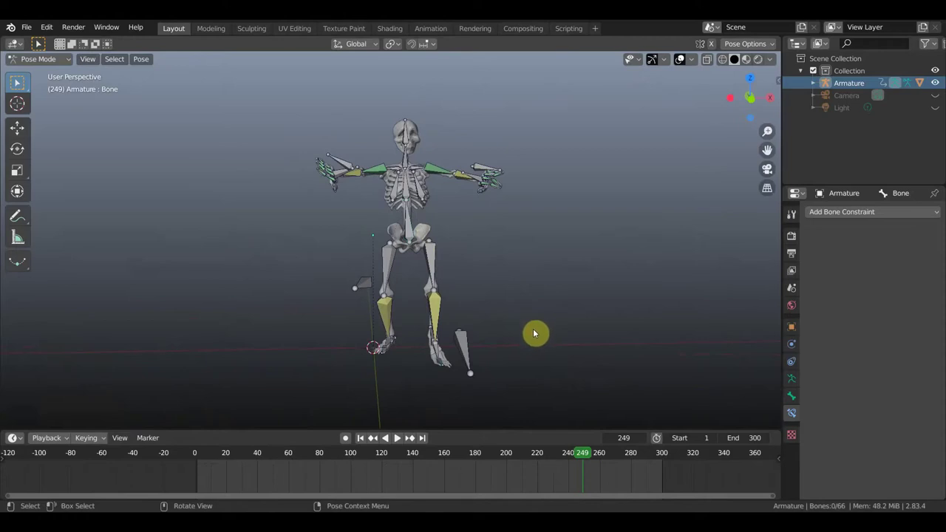
click(408, 227)
key(r)
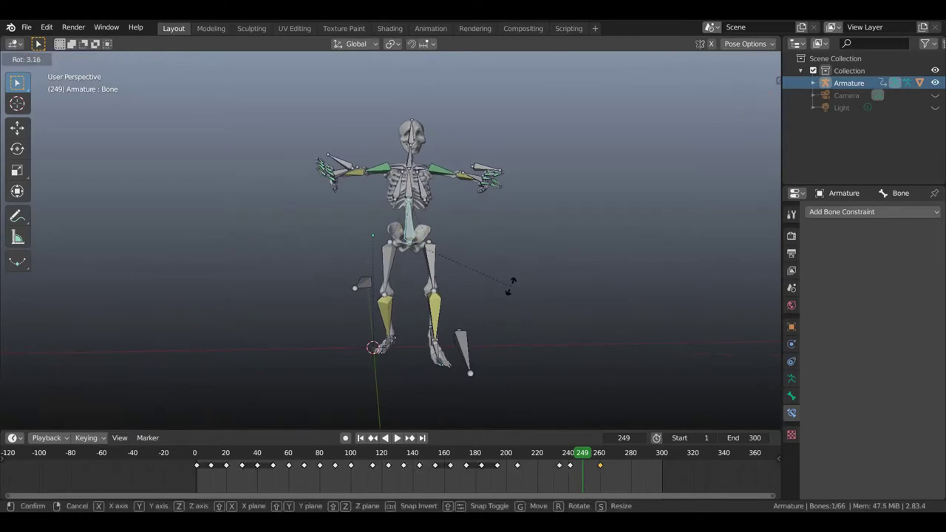
click(511, 288)
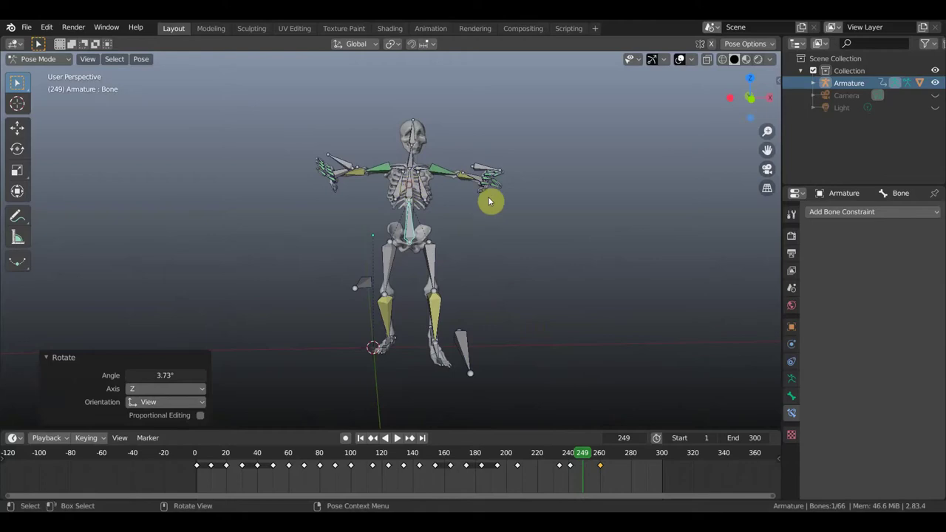
click(504, 206)
key(r)
click(485, 211)
- Select every bone of the armature and bring up the Insert Keyframe menu
middle_drag(387, 334, 338, 362)
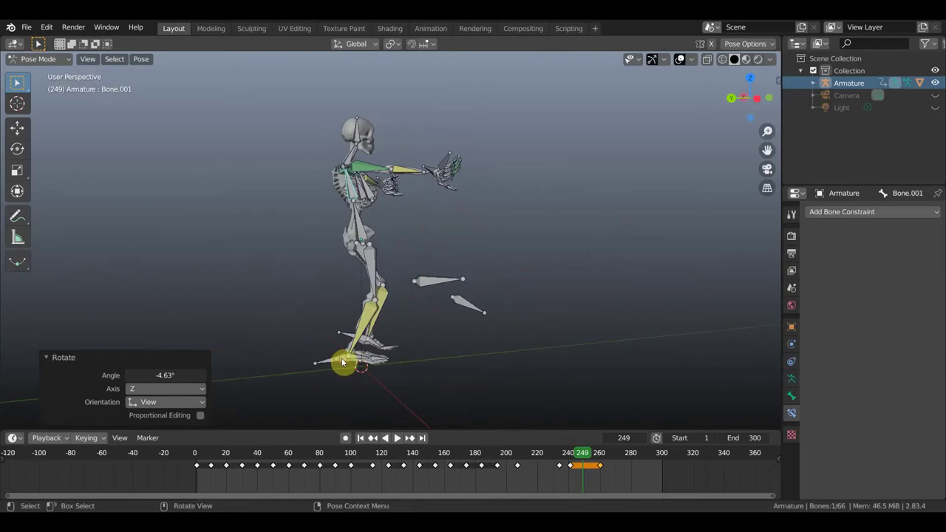
click(338, 362)
mouse_move(425, 366)
middle_down()
mouse_move(494, 383)
mouse_move(493, 412)
mouse_move(401, 376)
mouse_move(285, 360)
mouse_move(280, 377)
middle_up()
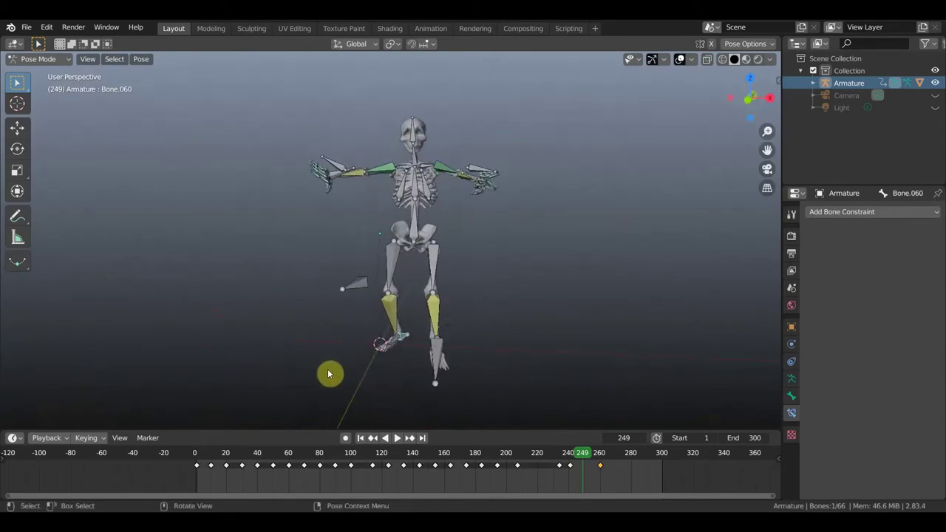
key(a)
key(i)
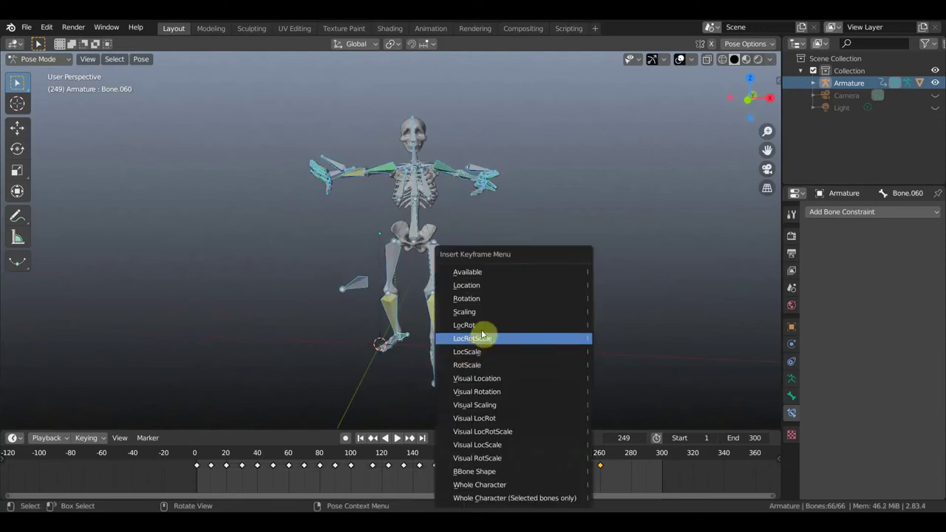
- Key location and rotation (LocRot) of all bones at frame 249
click(482, 325)
mouse_move(597, 473)
mouse_down()
mouse_move(498, 462)
mouse_move(586, 478)
mouse_move(606, 490)
mouse_move(566, 483)
mouse_move(613, 494)
mouse_move(555, 490)
mouse_move(648, 503)
mouse_up()
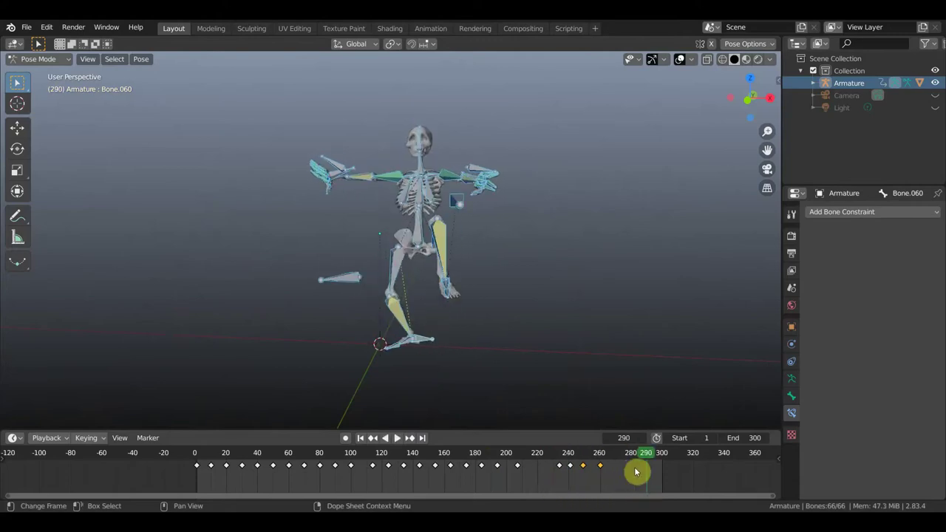
drag(644, 460, 602, 455)
- At frame 260, rotate the skull bone Bone.003 by -27.9°
mouse_move(608, 259)
middle_down()
mouse_move(522, 256)
mouse_move(473, 155)
middle_up()
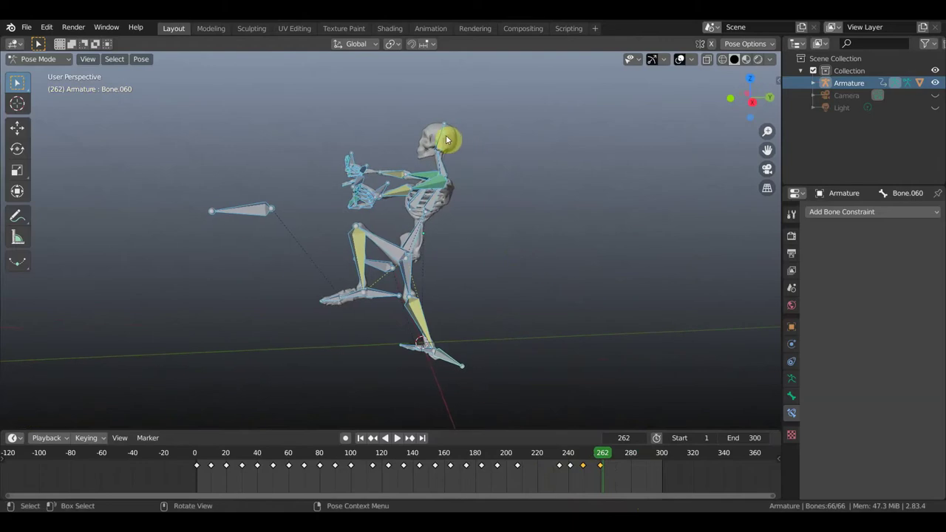
click(442, 139)
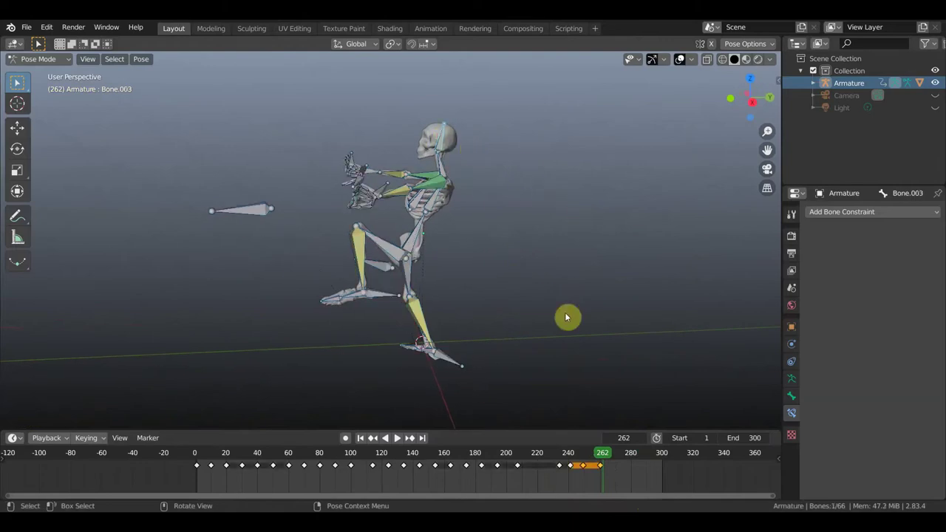
click(600, 453)
key(r)
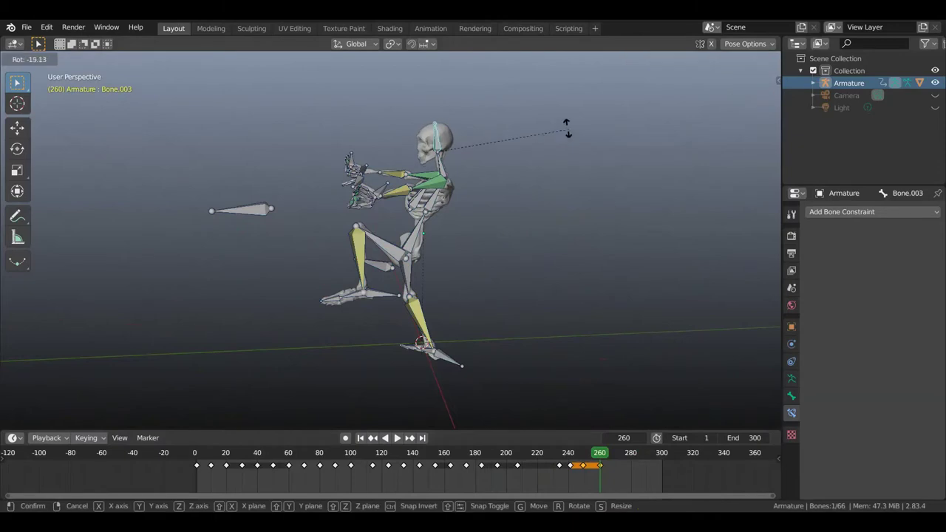
click(544, 116)
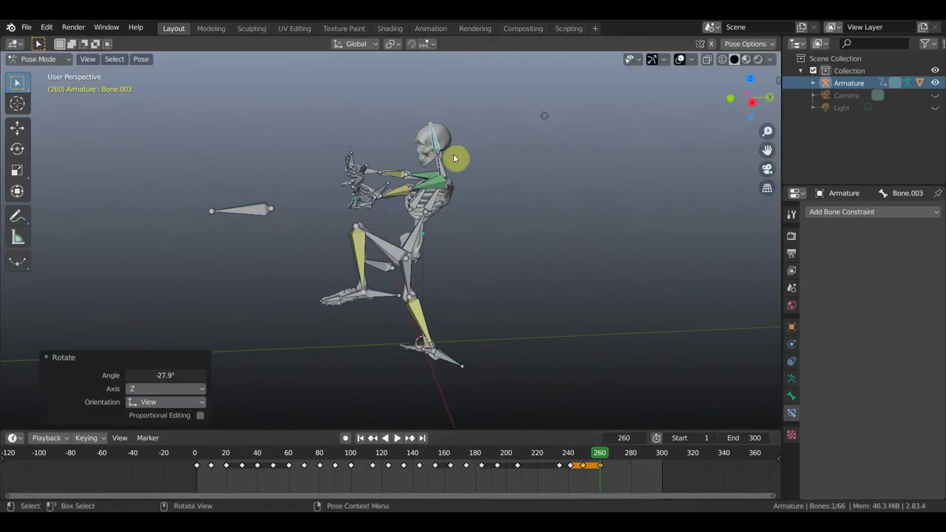
- Key location and rotation (LocRot) of all bones at frame 260
click(436, 200)
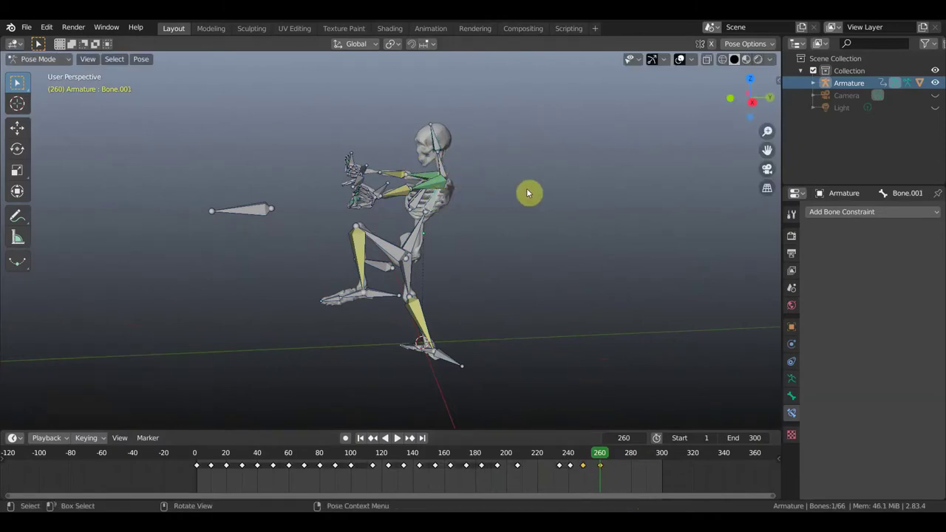
key(a)
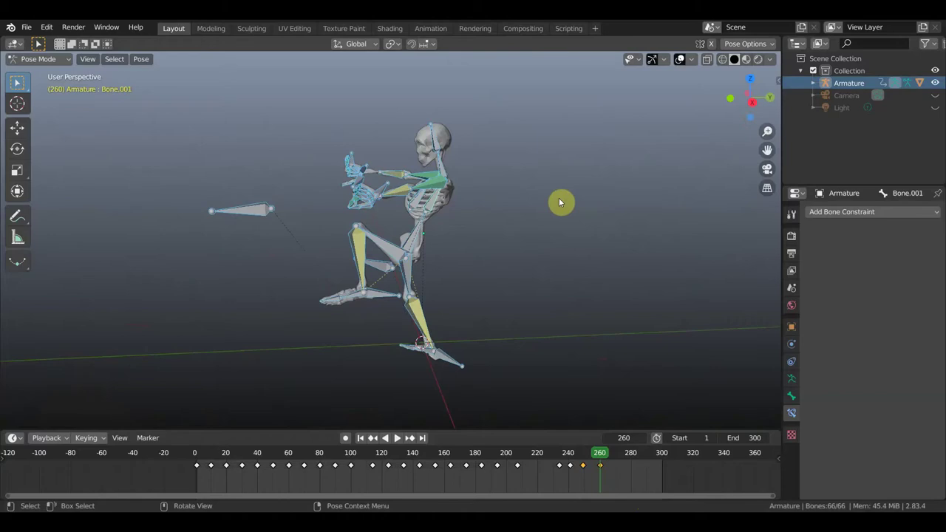
key(i)
click(559, 198)
- Play back the dance animation to review it, stopping at frame 271
mouse_move(517, 333)
middle_down()
mouse_move(625, 337)
mouse_move(618, 327)
middle_up()
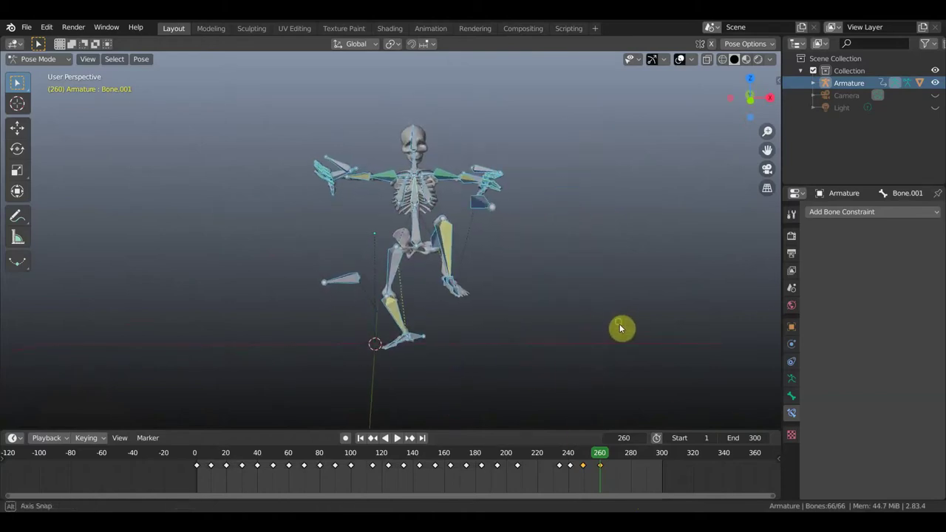
drag(599, 454, 577, 462)
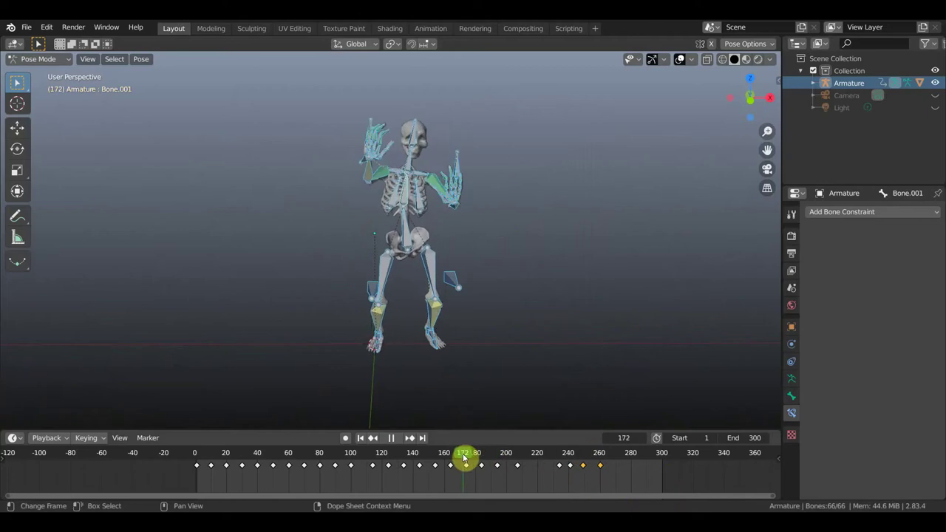
key(space)
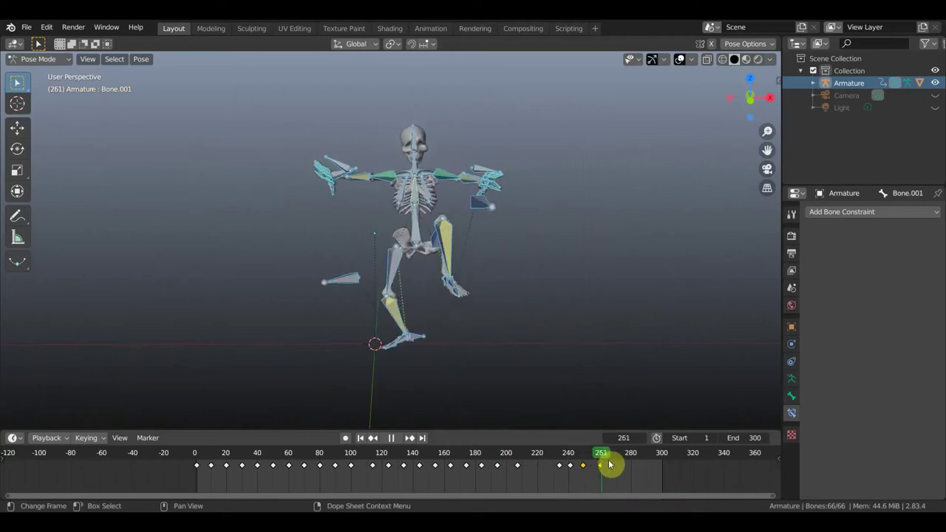
key(space)
mouse_move(500, 314)
middle_down()
mouse_move(589, 325)
mouse_move(578, 323)
middle_up()
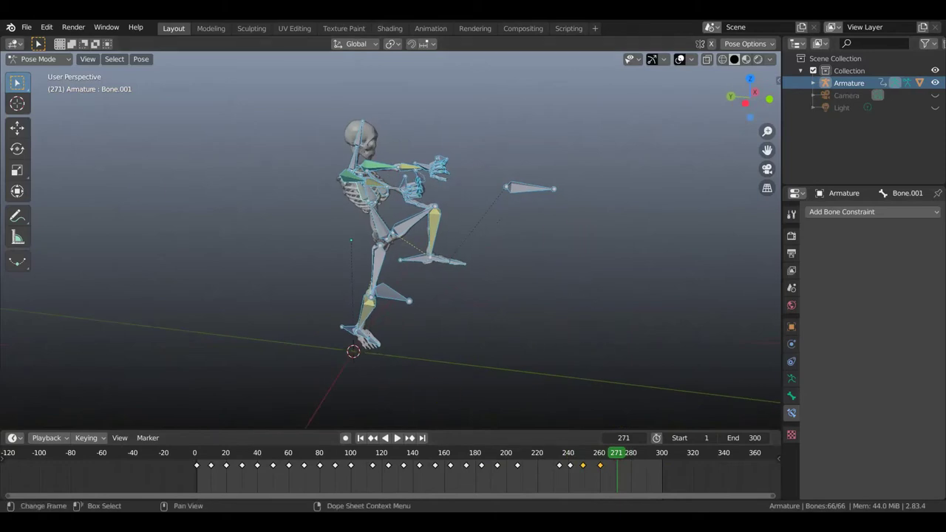
- Move the foot control bone Bone.031 to a new position
mouse_move(476, 273)
middle_down()
mouse_move(439, 345)
mouse_move(407, 342)
mouse_move(401, 332)
mouse_move(511, 250)
mouse_move(477, 256)
middle_up()
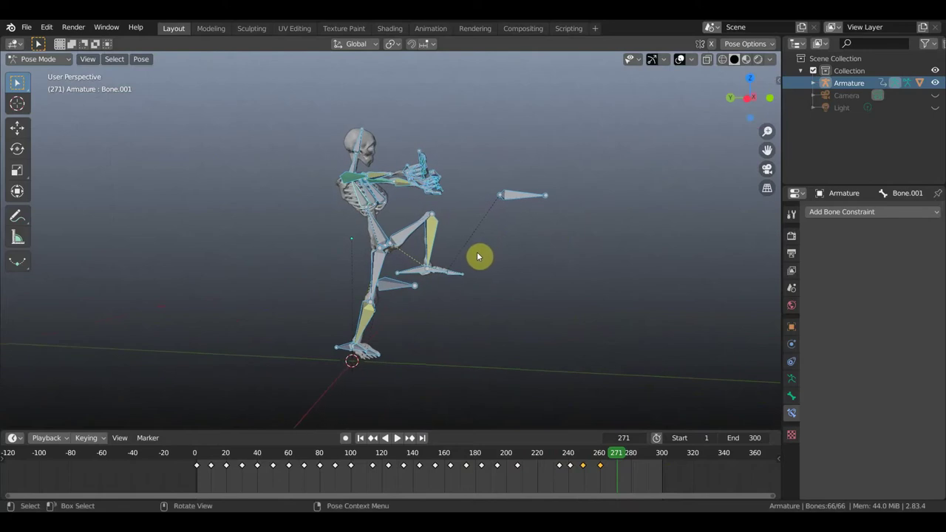
click(415, 273)
key(g)
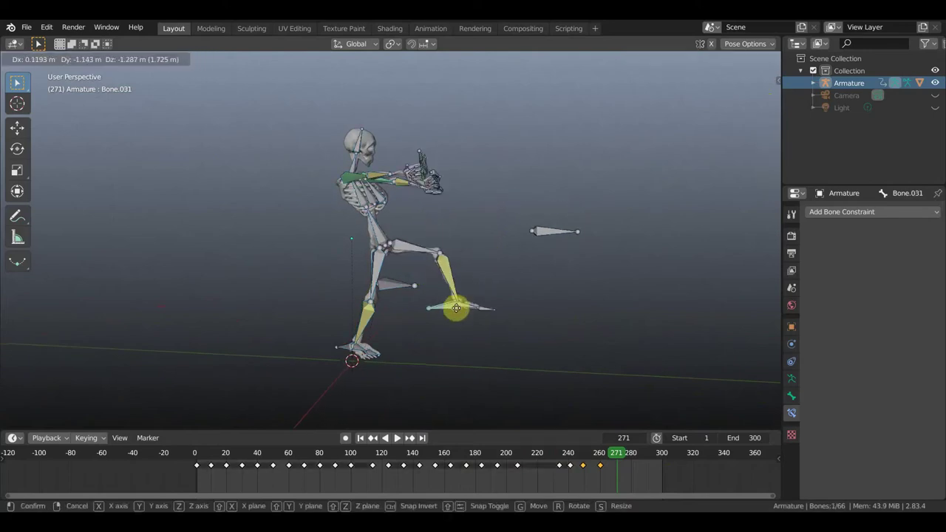
click(452, 327)
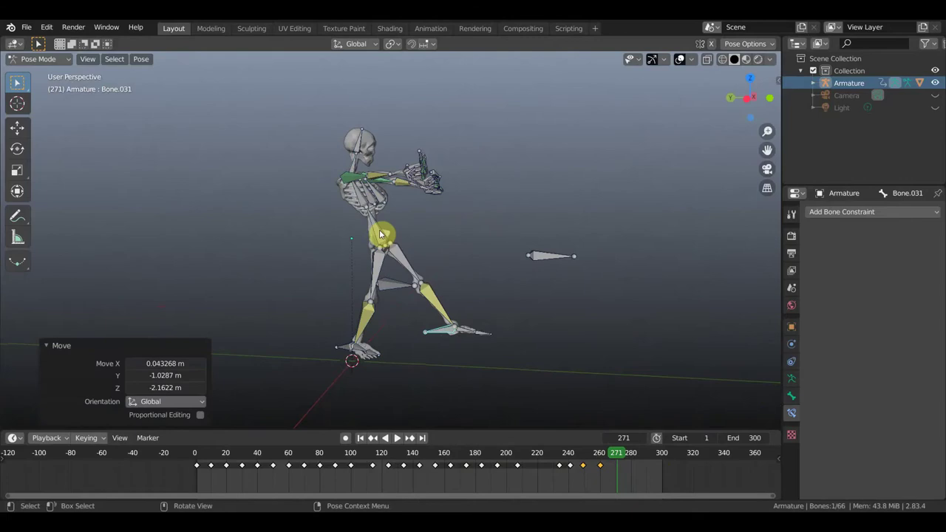
- Select the root bone and rotate the skeleton's body, settling on a 13° turn
click(452, 240)
mouse_move(437, 270)
middle_down()
mouse_move(355, 328)
mouse_move(532, 334)
mouse_move(578, 356)
middle_up()
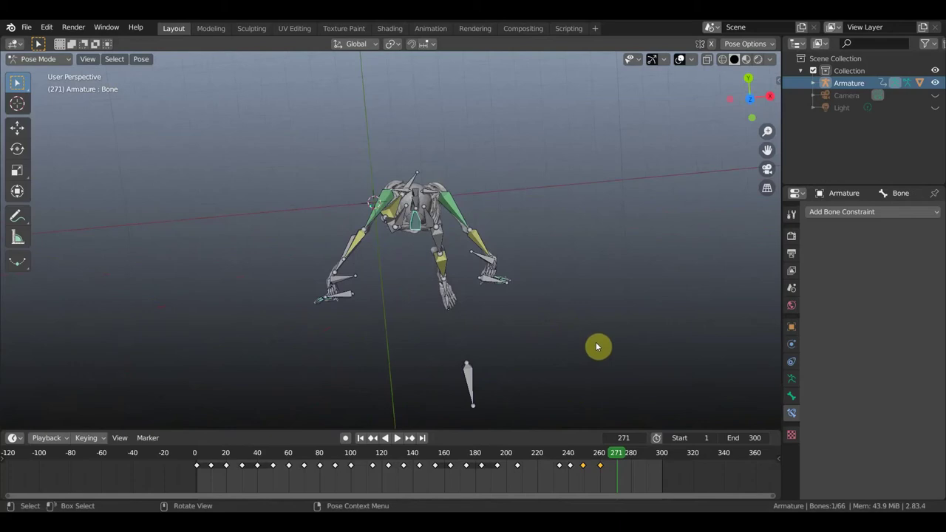
key(r)
click(545, 379)
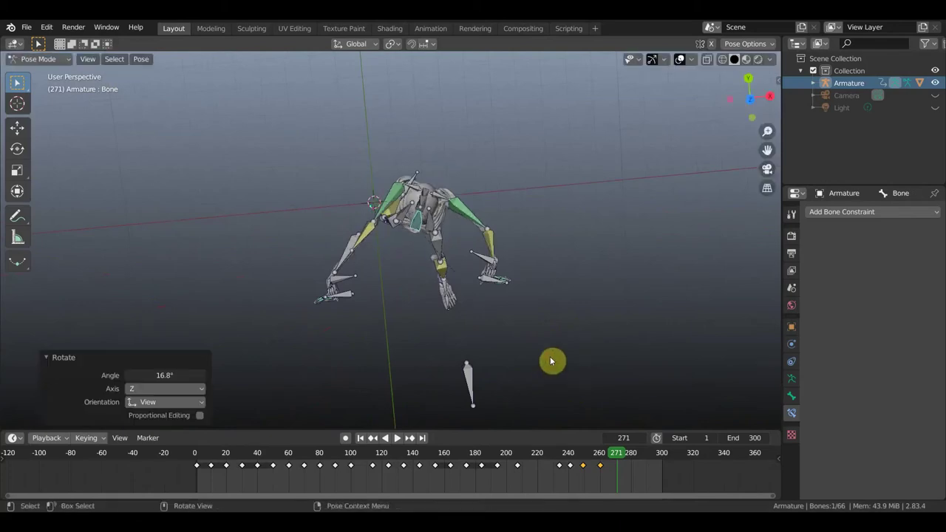
mouse_move(560, 310)
middle_down()
mouse_move(534, 232)
mouse_move(458, 209)
mouse_move(401, 207)
mouse_move(453, 203)
middle_up()
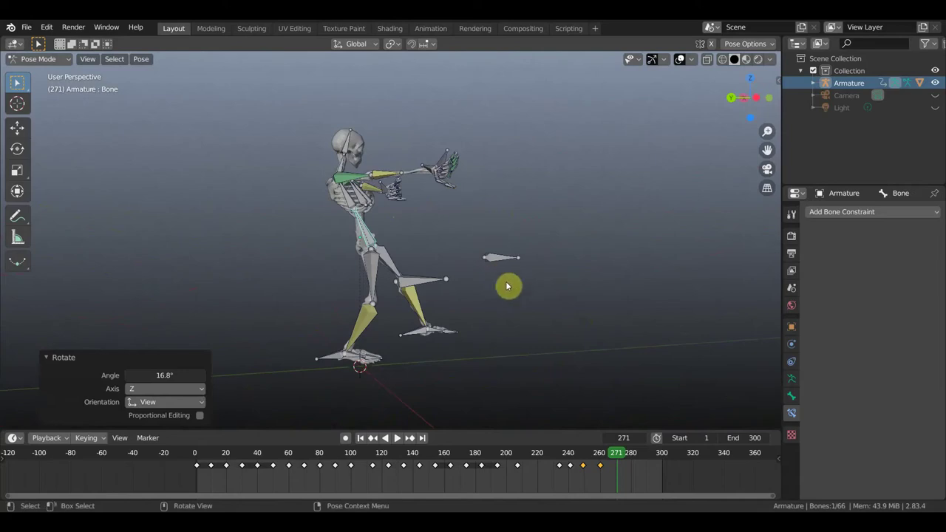
key(r)
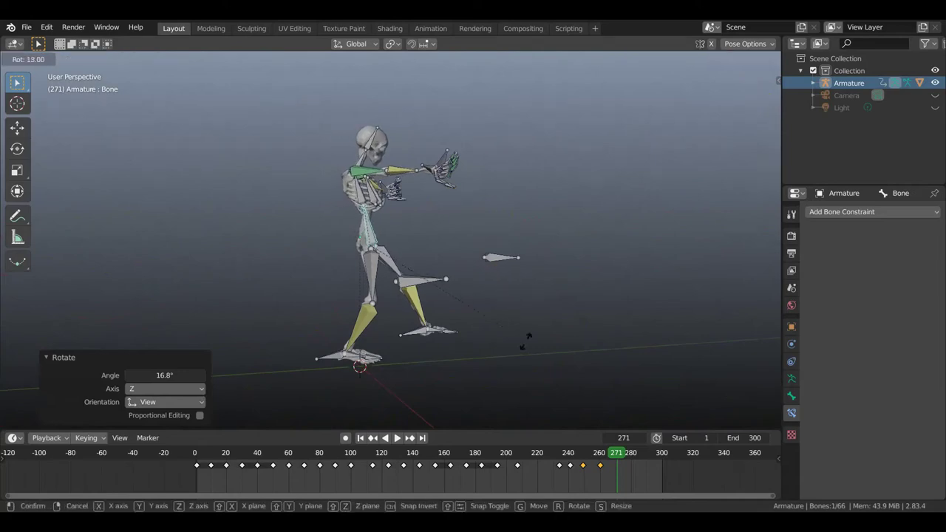
click(524, 345)
- Reposition the body and foot control, dropping the hips 0.5285 m into a squat
mouse_move(495, 336)
middle_down()
mouse_move(481, 332)
mouse_move(489, 337)
middle_up()
key(g)
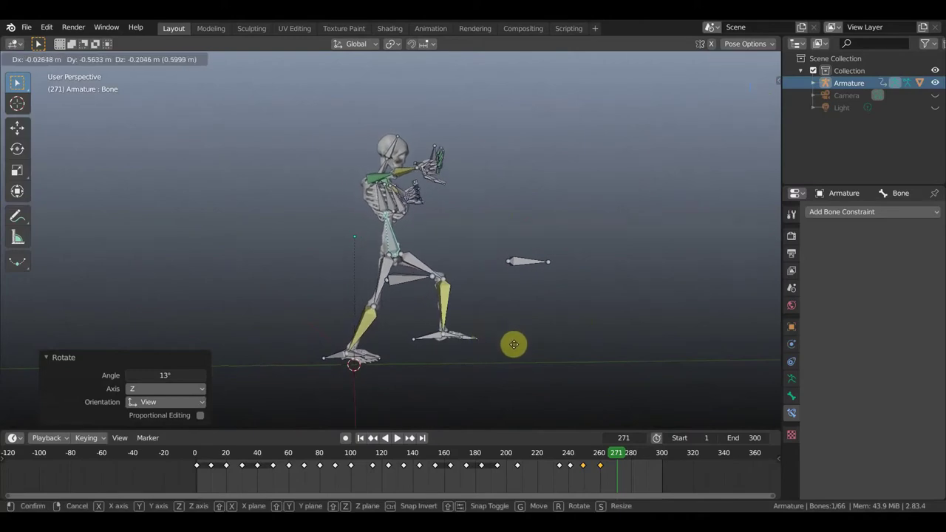
click(514, 342)
click(433, 337)
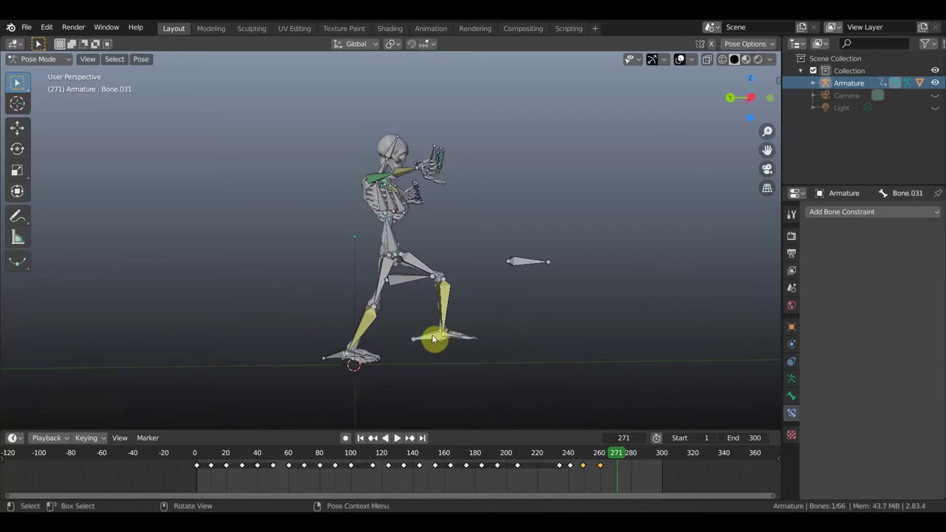
key(g)
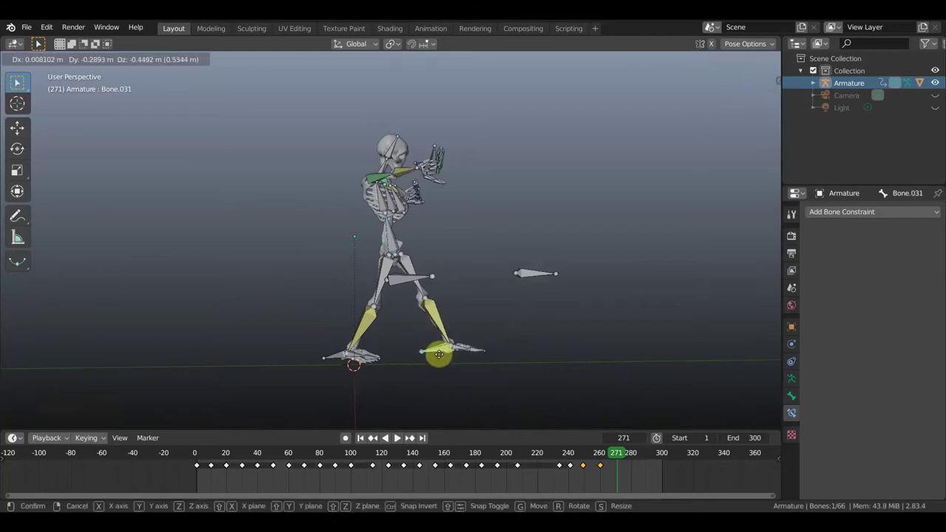
click(439, 358)
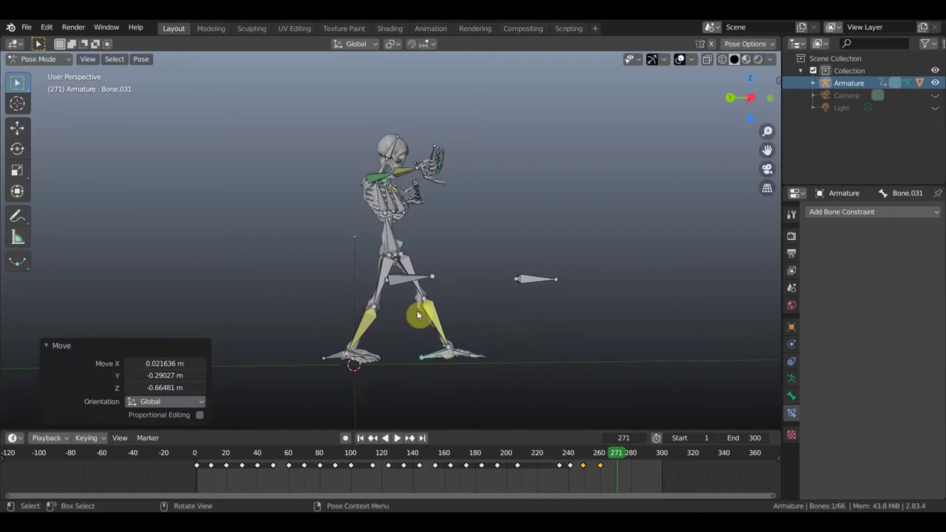
click(392, 244)
key(g)
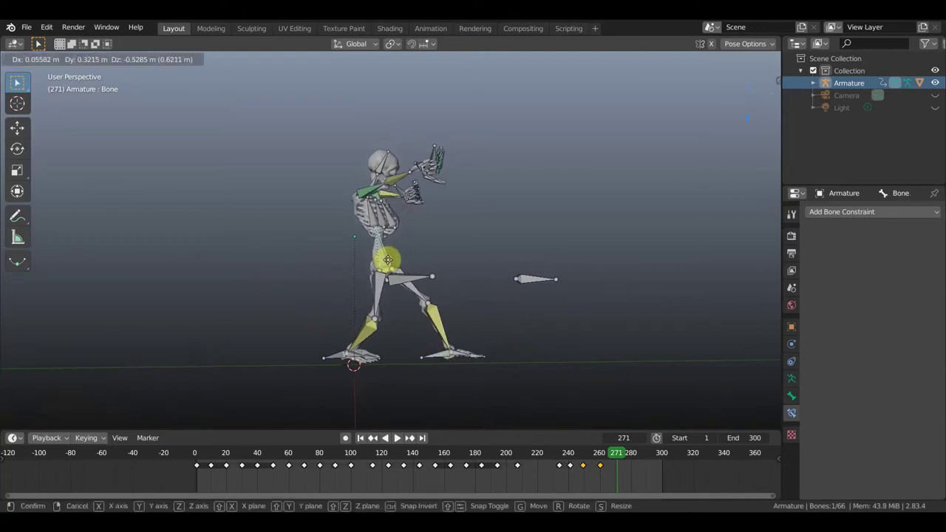
click(388, 260)
- Key location and rotation (LocRot) of all bones at frame 271
middle_drag(485, 268, 411, 278)
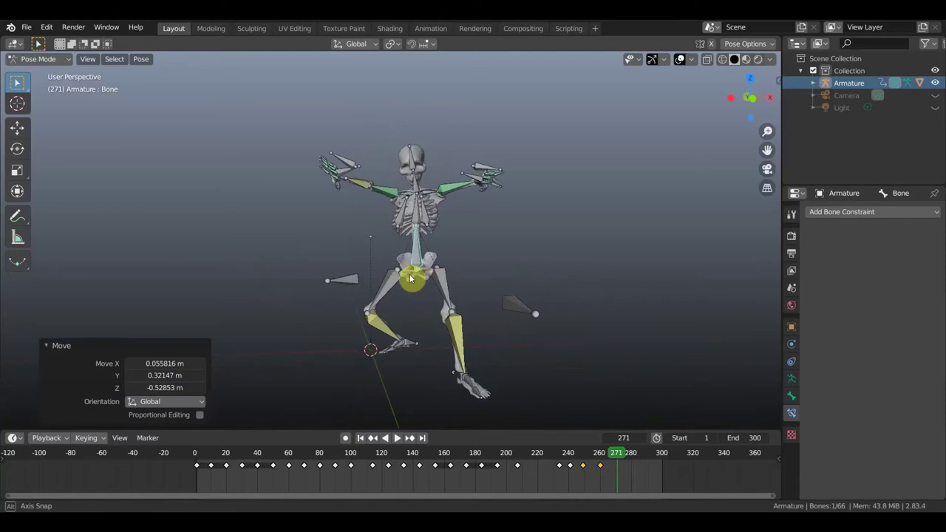
key(a)
key(i)
click(551, 268)
- Go to frame 280, select the hand bone and move it to a new position
mouse_move(606, 448)
mouse_down()
mouse_move(566, 451)
mouse_move(627, 467)
mouse_up()
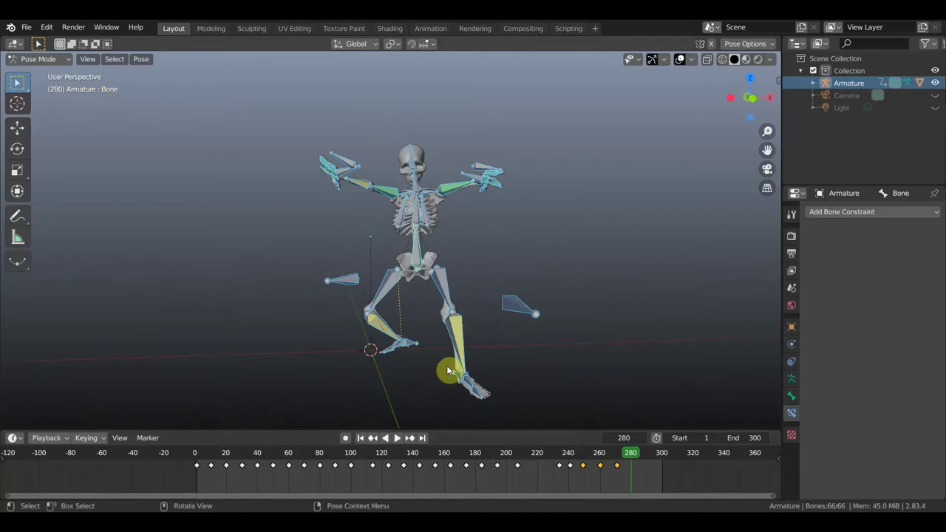
mouse_move(481, 313)
middle_down()
mouse_move(524, 234)
mouse_move(563, 228)
middle_up()
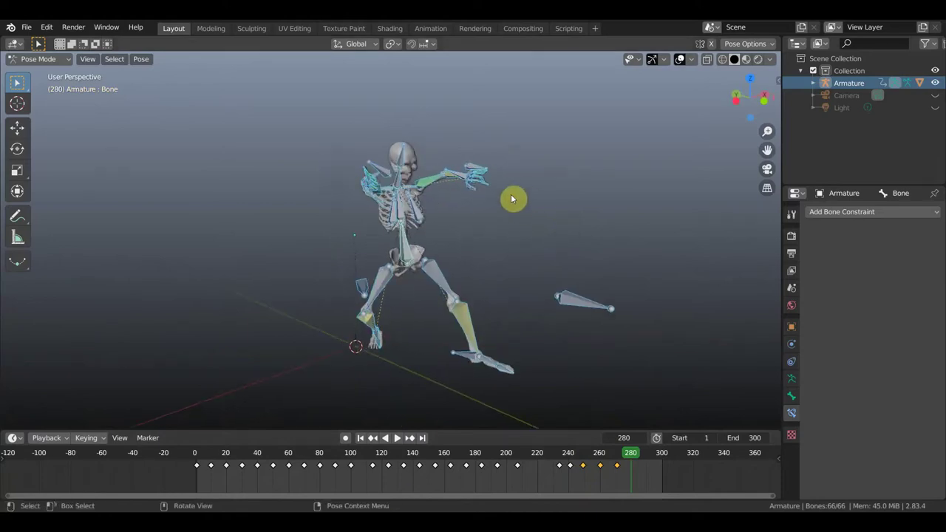
click(473, 171)
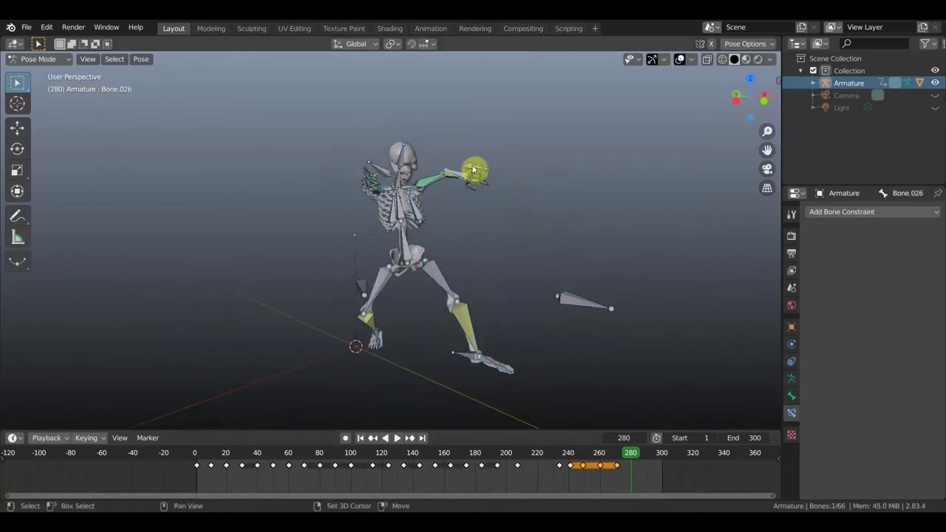
middle_drag(495, 178, 396, 188)
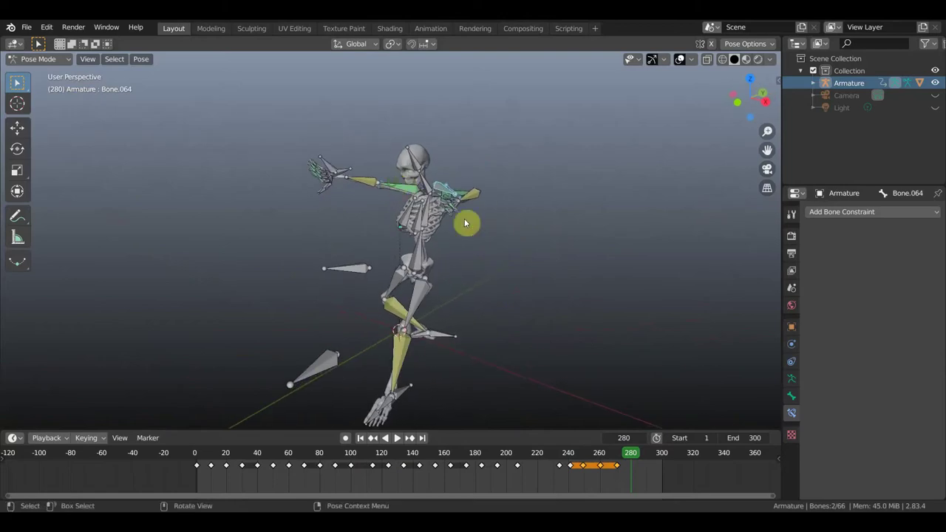
key(g)
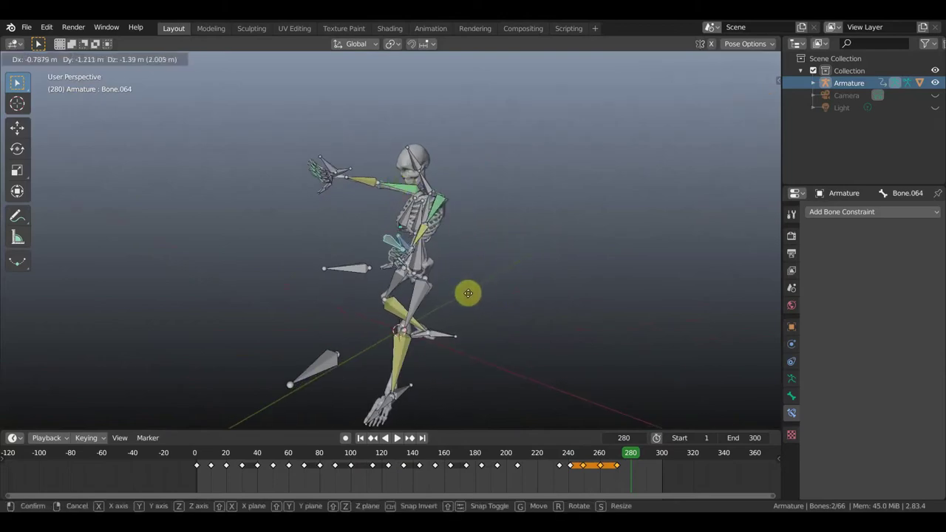
click(475, 288)
- Rotate the hand bone 58° and adjust its position
middle_drag(515, 274, 546, 263)
key(r)
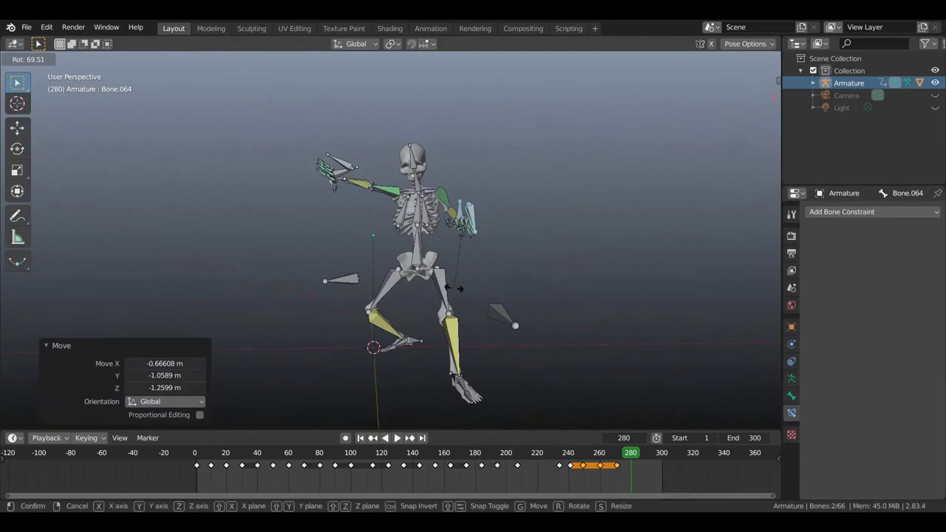
click(470, 292)
key(g)
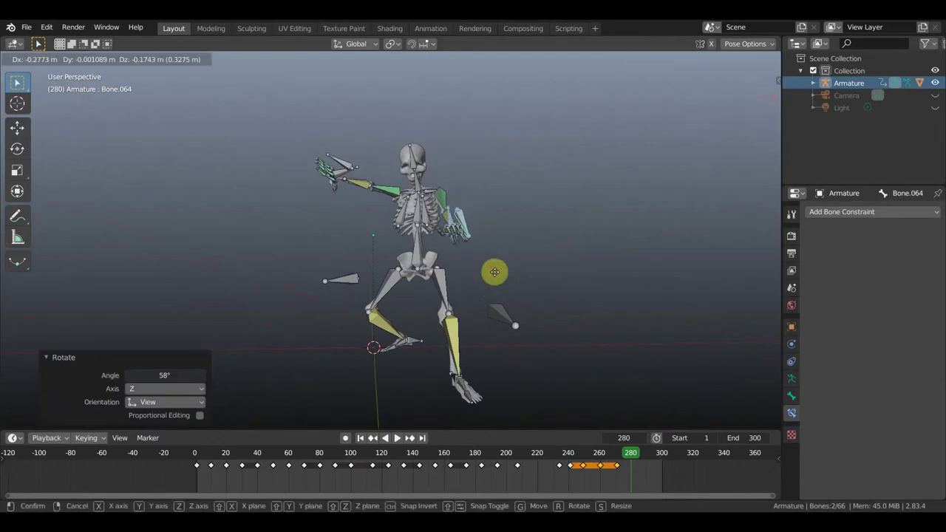
click(495, 276)
- Rotate the skeleton's root bone 2.61° and shift the body slightly
mouse_move(439, 243)
middle_down()
mouse_move(481, 253)
mouse_move(389, 236)
mouse_move(470, 240)
middle_up()
click(425, 245)
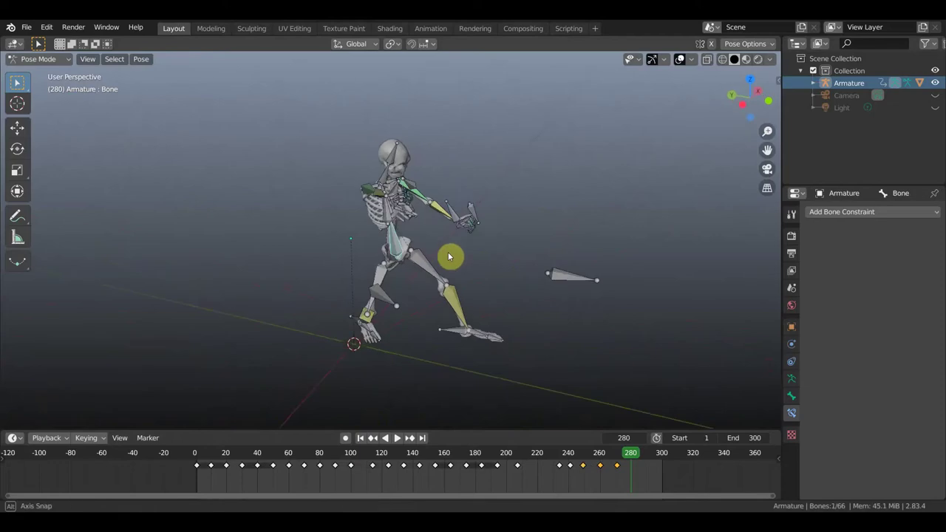
key(r)
click(492, 256)
key(r)
key(g)
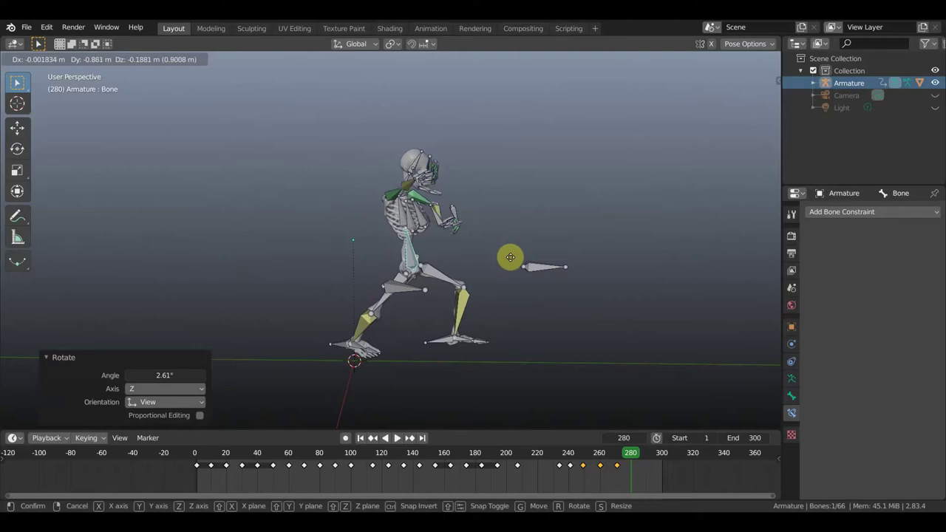
click(407, 253)
- Move both hand bones, then rotate one hand 60.4°
mouse_move(407, 253)
middle_down()
mouse_move(345, 249)
mouse_move(448, 224)
mouse_move(423, 271)
middle_up()
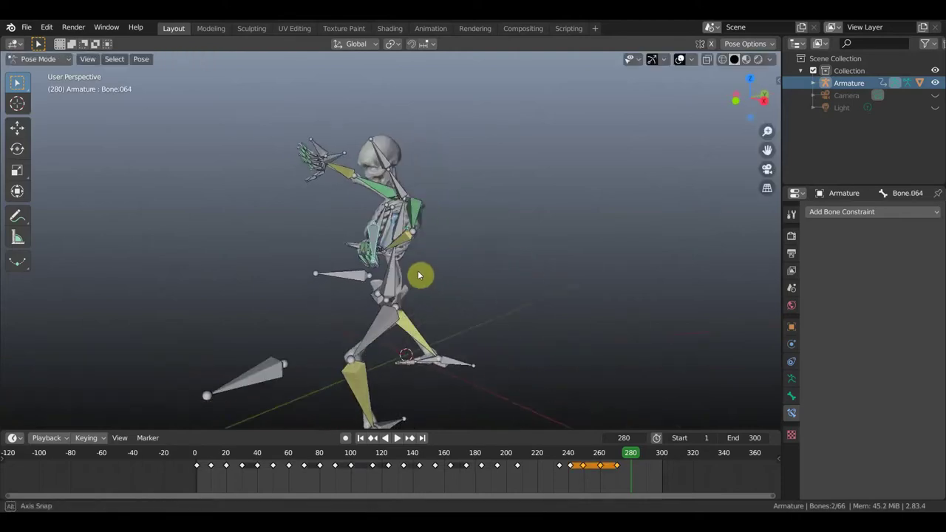
shift+click(423, 271)
key(g)
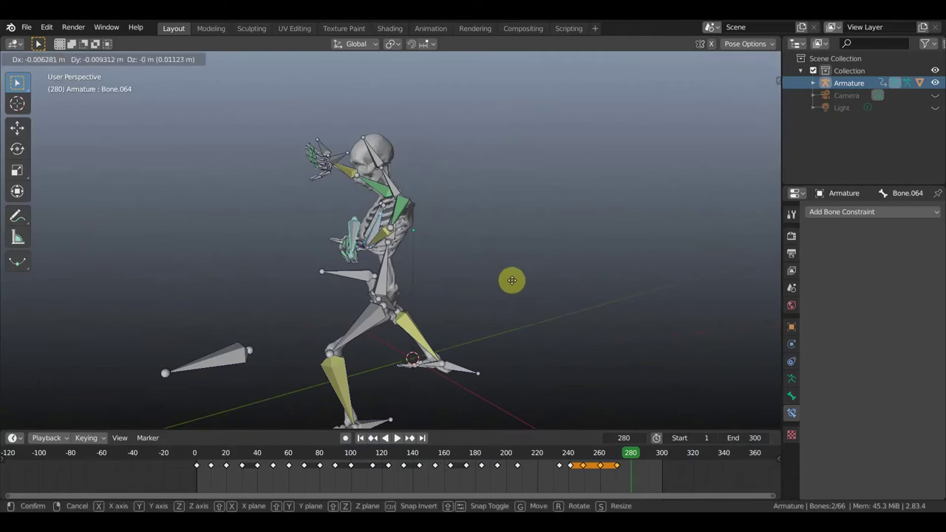
click(503, 313)
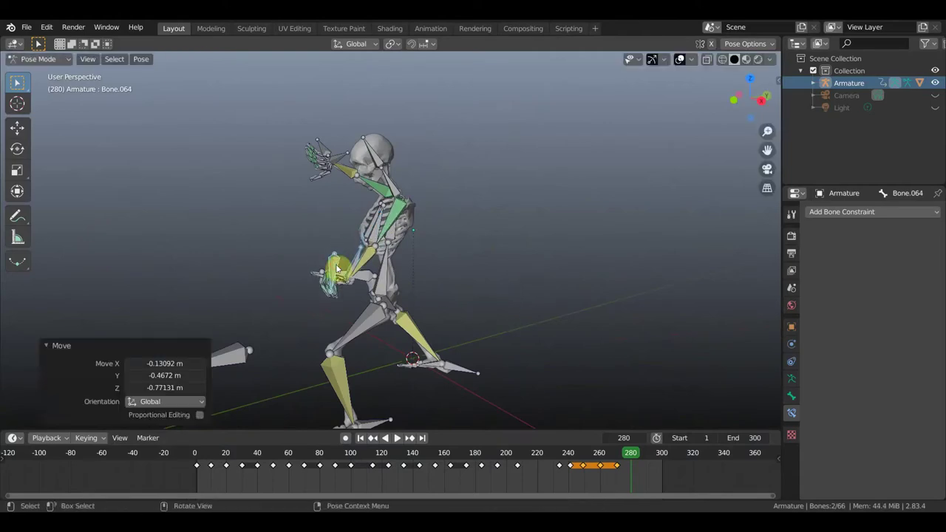
click(377, 290)
key(r)
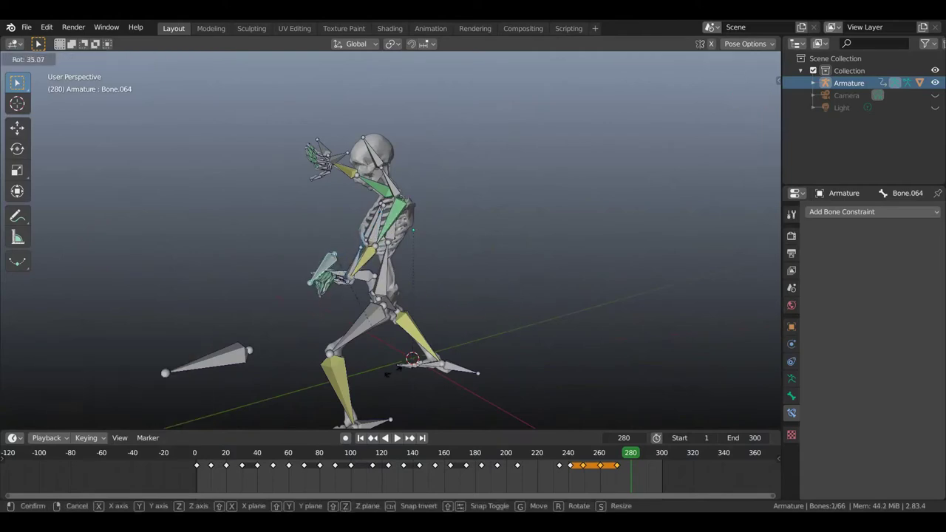
click(357, 352)
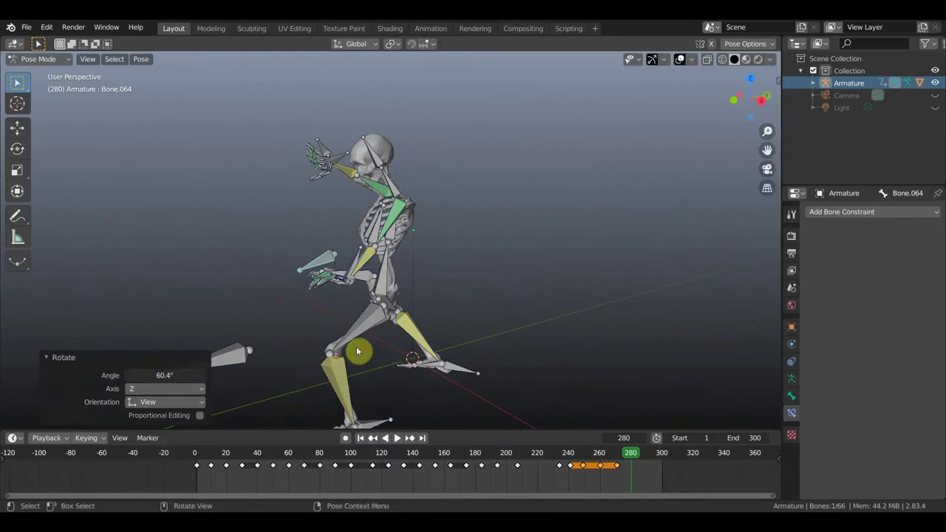
- Rotate both hand bones -57.8° and reposition them into the raised-arm pose
click(354, 265)
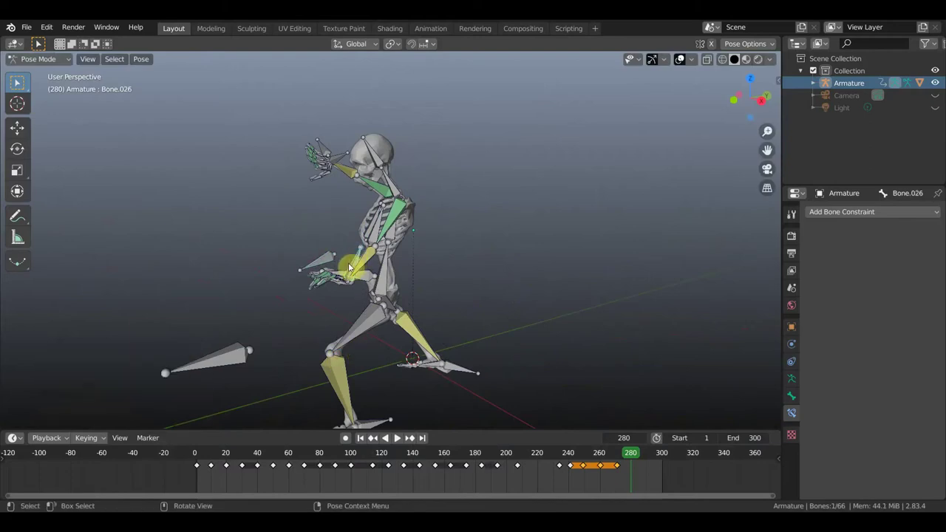
key(ctrl+z)
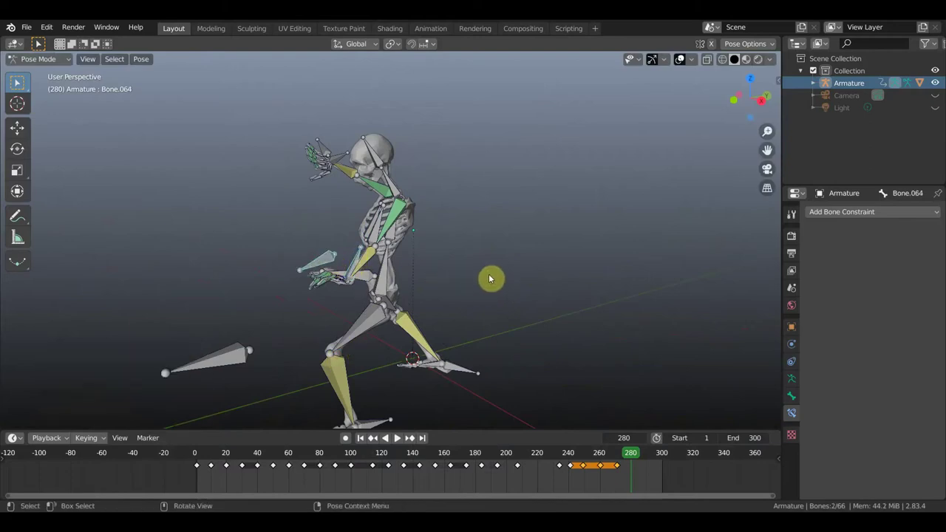
key(r)
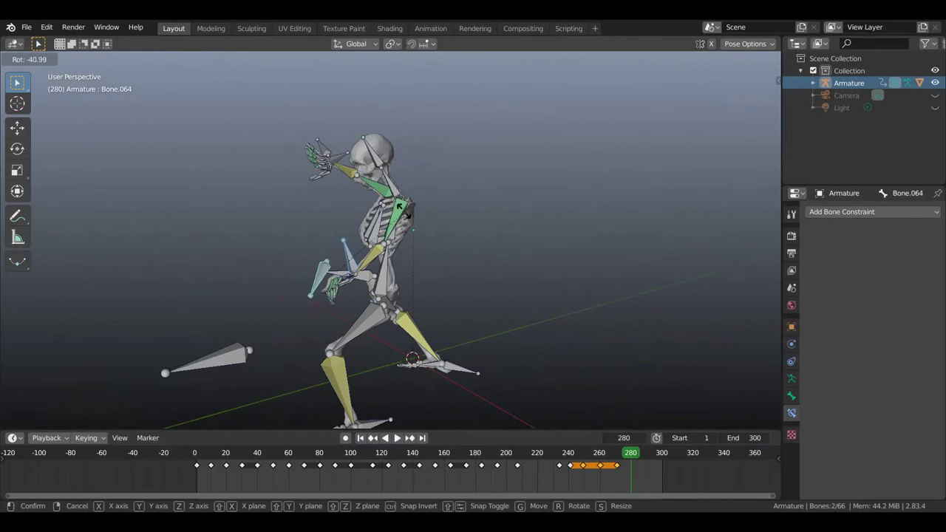
click(380, 212)
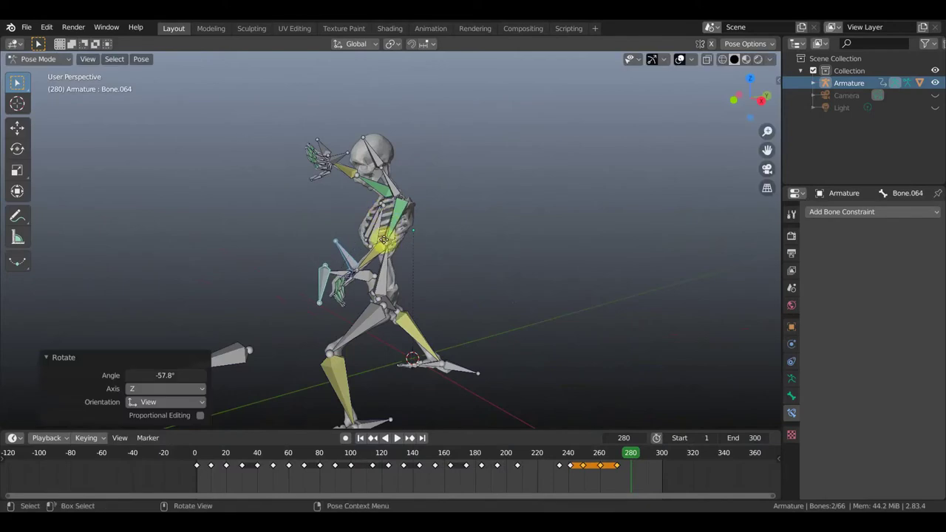
key(g)
click(391, 259)
mouse_move(437, 276)
middle_down()
mouse_move(502, 284)
mouse_move(528, 272)
mouse_move(366, 300)
mouse_move(387, 374)
middle_up()
- Move a leg bone into place and rotate the skeleton's root bone 17.5°
click(390, 312)
key(g)
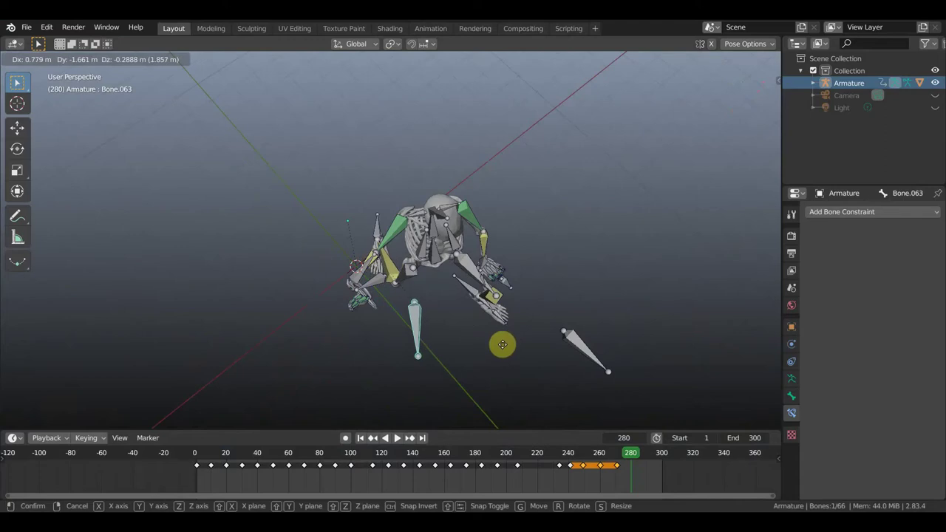
click(500, 342)
mouse_move(458, 301)
middle_down()
mouse_move(437, 264)
mouse_move(460, 225)
mouse_move(496, 219)
mouse_move(481, 232)
mouse_move(443, 233)
mouse_move(533, 316)
mouse_move(521, 270)
mouse_move(526, 226)
middle_up()
click(517, 296)
key(r)
click(533, 343)
- Rotate Bone.003 by -37.5°, a free trackball turn, 32.3° and -12.2°
middle_drag(485, 327, 348, 231)
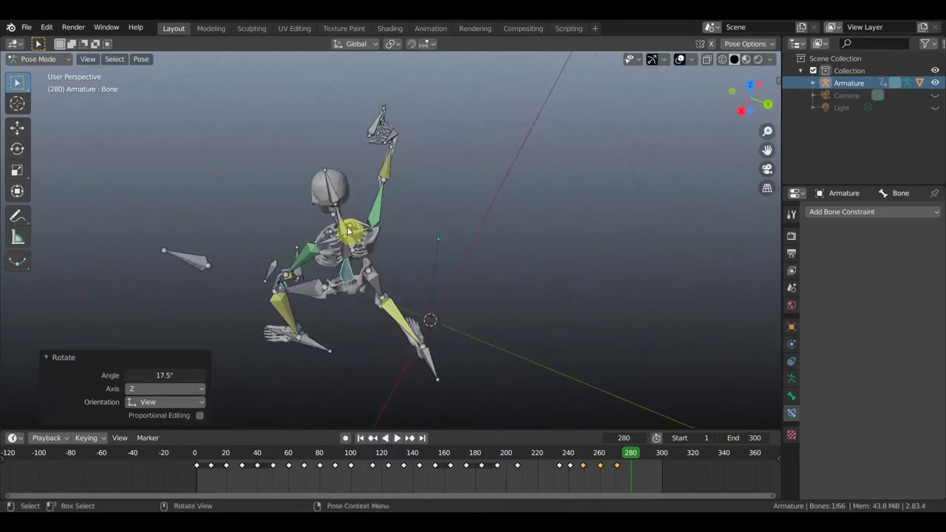
click(338, 200)
mouse_move(433, 203)
middle_down()
mouse_move(517, 264)
mouse_move(505, 152)
mouse_move(517, 173)
middle_up()
key(r)
click(474, 241)
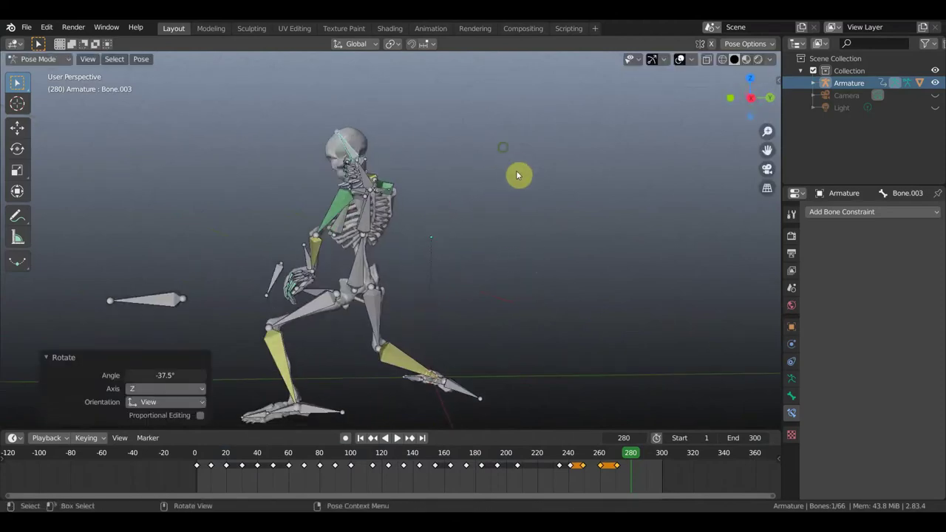
key(r)
key(r)
click(526, 184)
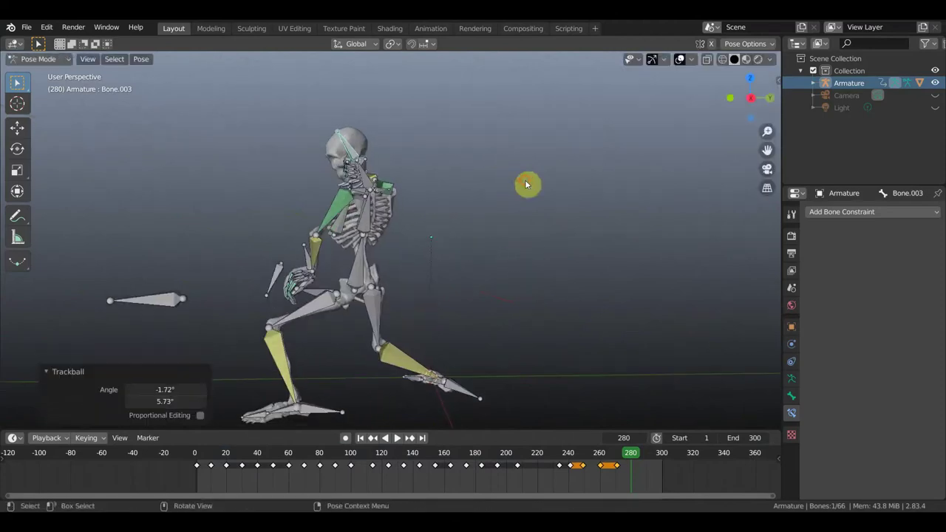
key(r)
click(514, 298)
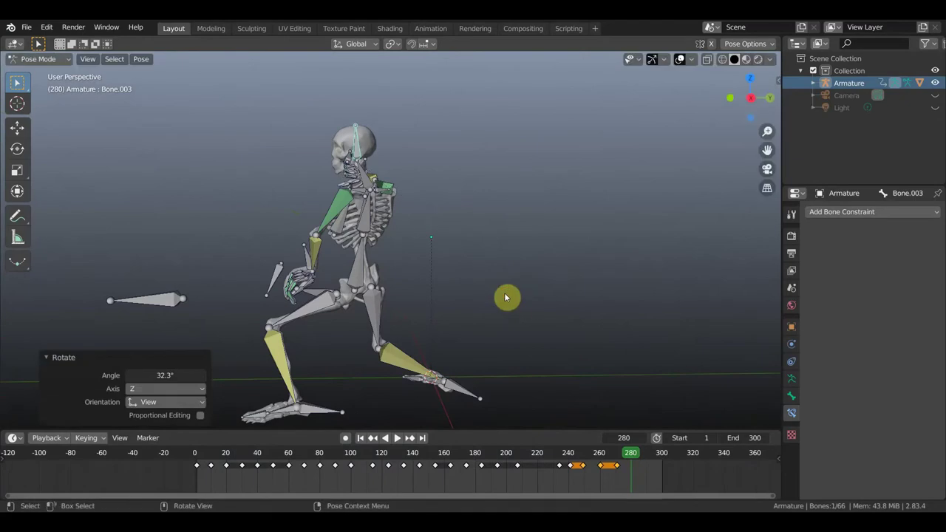
middle_drag(507, 296, 580, 284)
key(r)
click(345, 163)
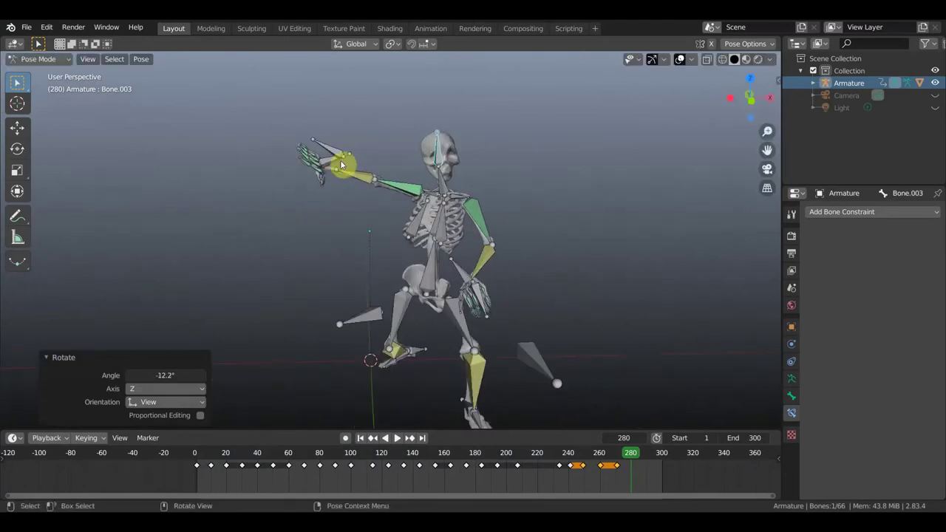
- Raise the two hand bones, including Bone.055, up and outward
click(331, 164)
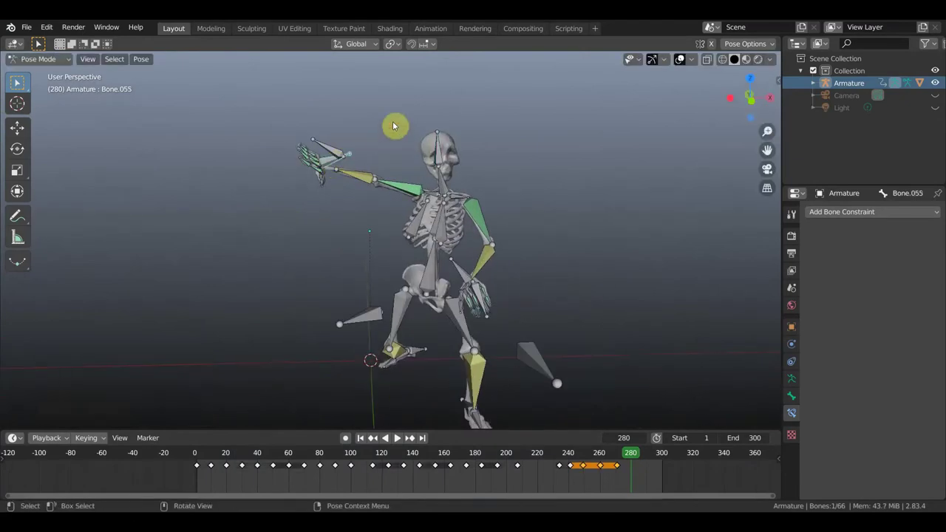
shift+click(358, 163)
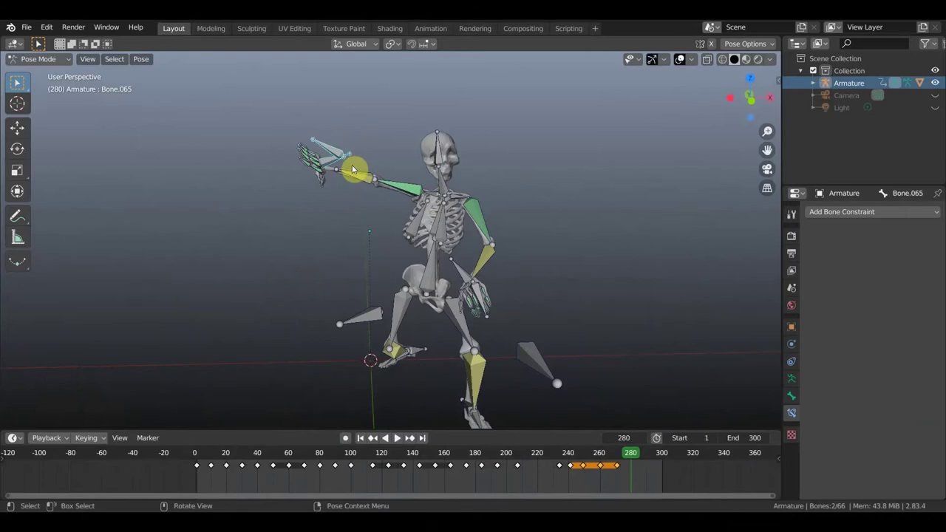
key(g)
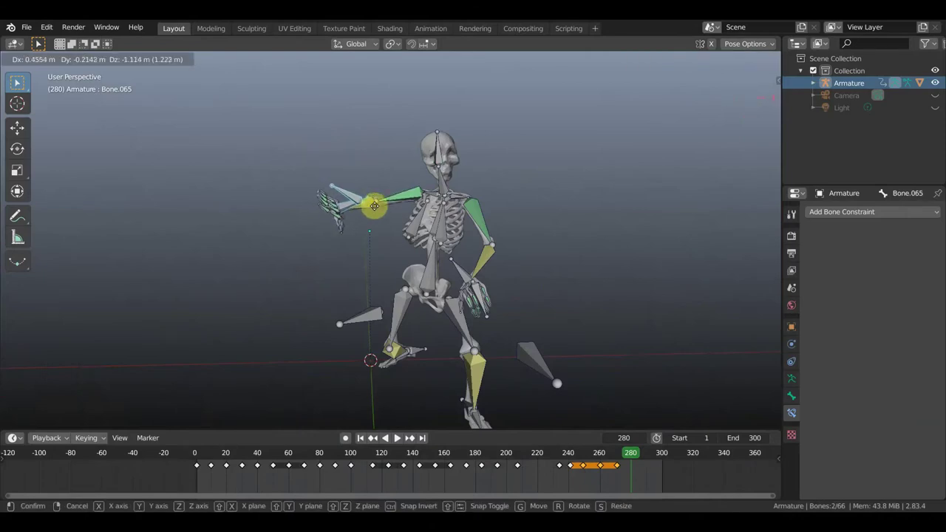
click(384, 196)
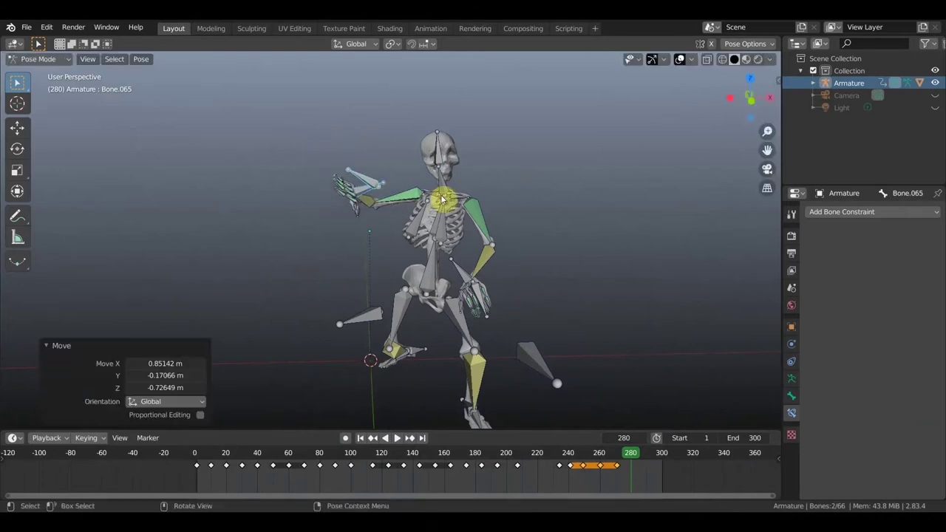
- Shift the torso bones, then rotate them 23.2° and -15.8°
middle_drag(570, 226, 609, 223)
scroll(571, 224, down, 2)
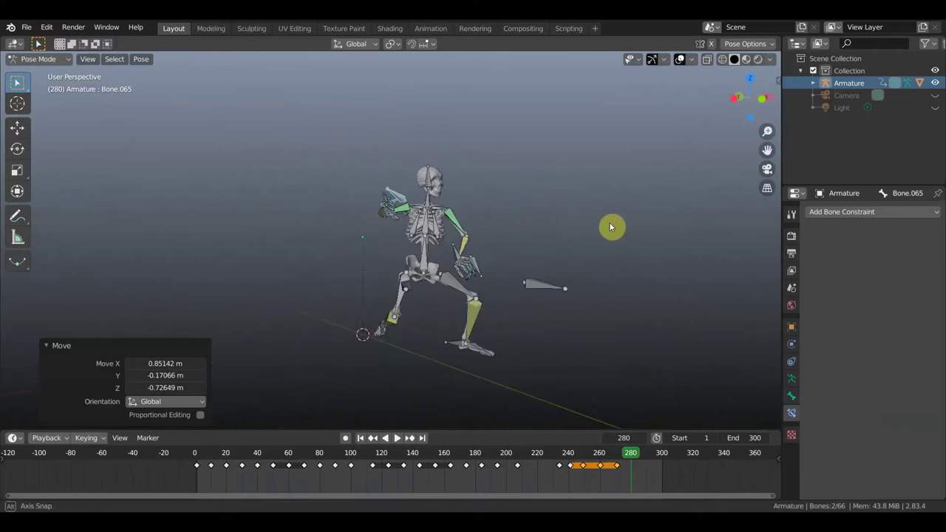
middle_drag(480, 369, 493, 293)
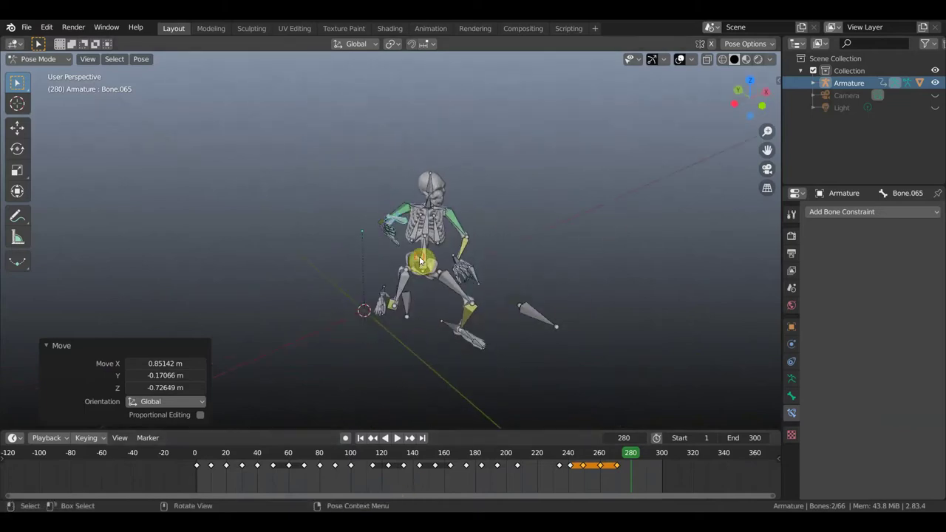
mouse_move(541, 238)
middle_down()
mouse_move(513, 315)
mouse_move(533, 316)
middle_up()
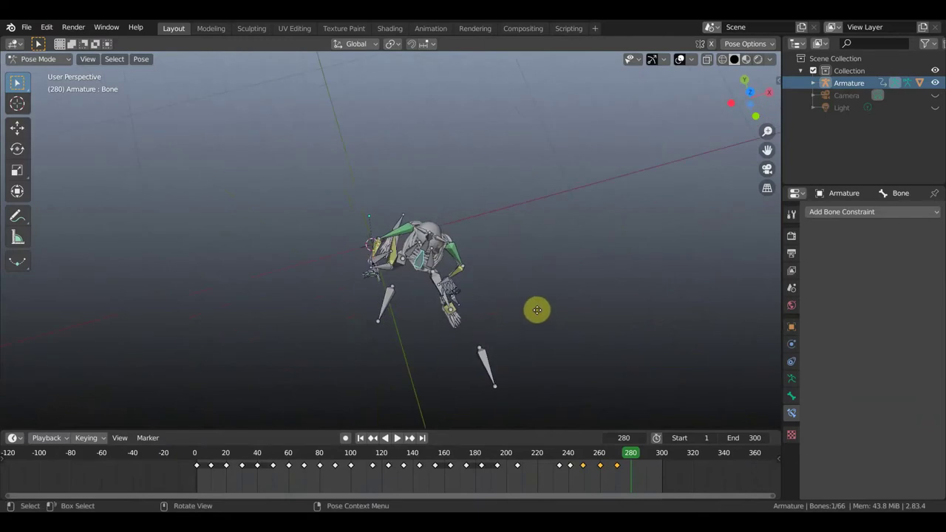
key(g)
click(542, 323)
key(r)
click(536, 308)
mouse_move(537, 309)
alt+middle_down()
mouse_move(507, 251)
mouse_move(527, 232)
alt+middle_up()
key(r)
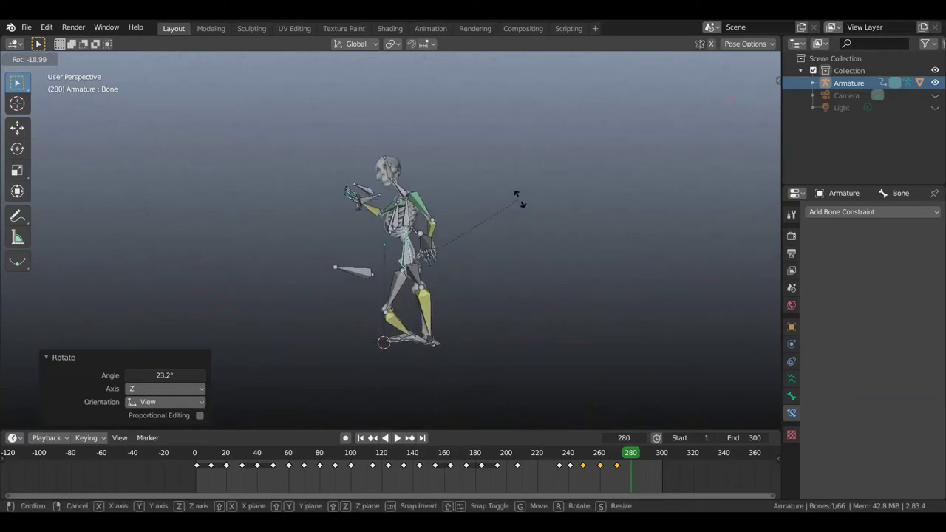
click(524, 201)
- Move the skeleton's root bone to a new position
mouse_move(477, 258)
alt+middle_down()
mouse_move(515, 267)
mouse_move(500, 269)
alt+middle_up()
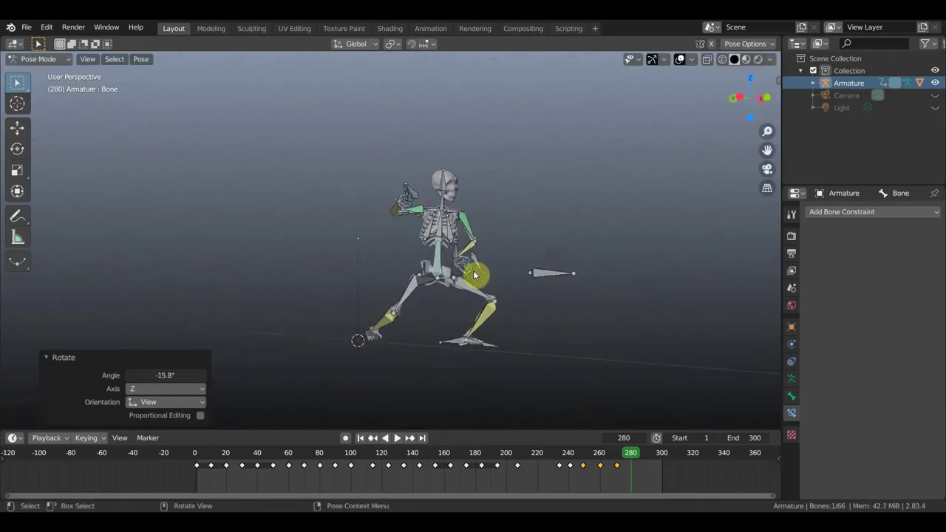
middle_drag(406, 323, 360, 328)
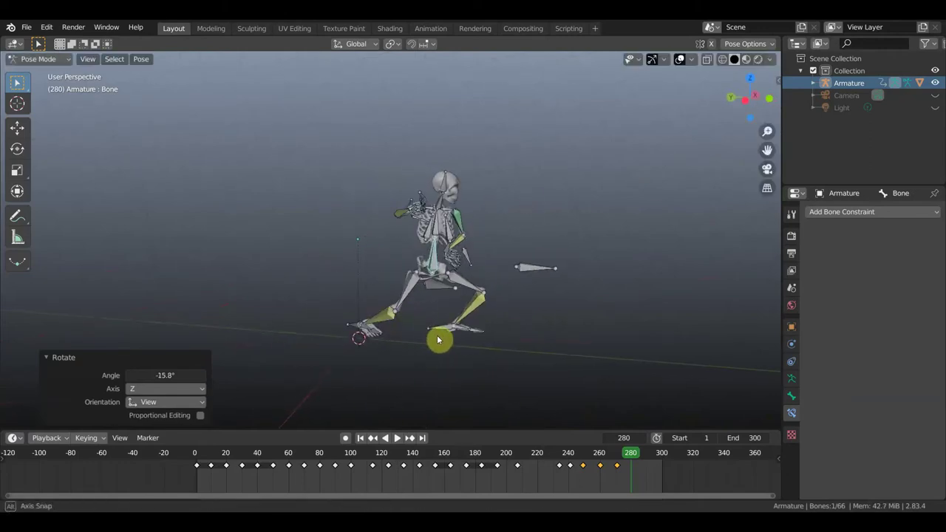
click(353, 329)
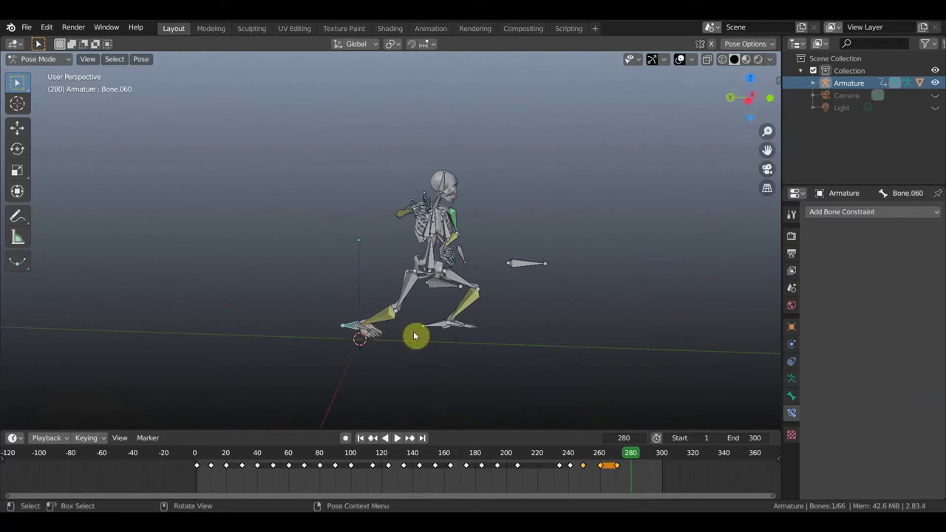
click(440, 294)
key(g)
click(436, 280)
- Move Bone.026, rotate it 66.3° and -16.3°, then adjust its final position
mouse_move(467, 289)
middle_down()
mouse_move(340, 290)
mouse_move(412, 275)
middle_up()
click(431, 282)
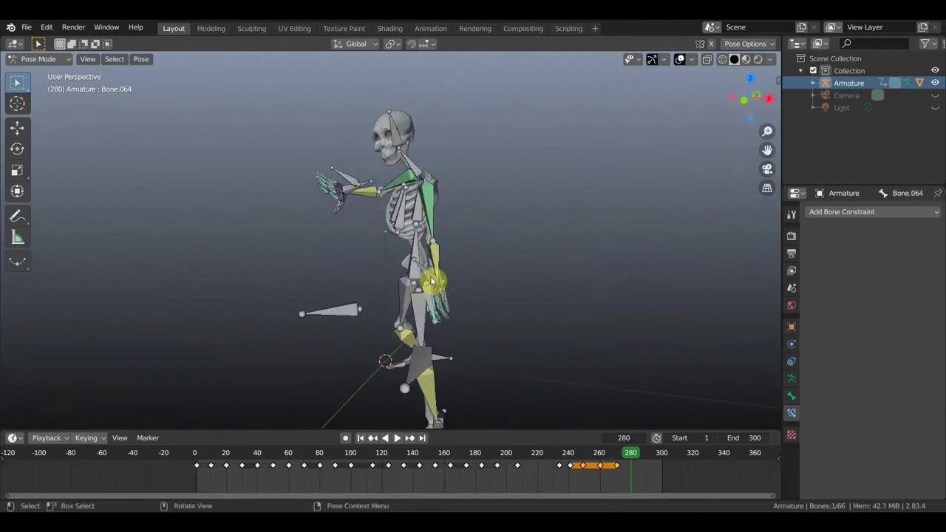
middle_drag(468, 288, 505, 302)
key(g)
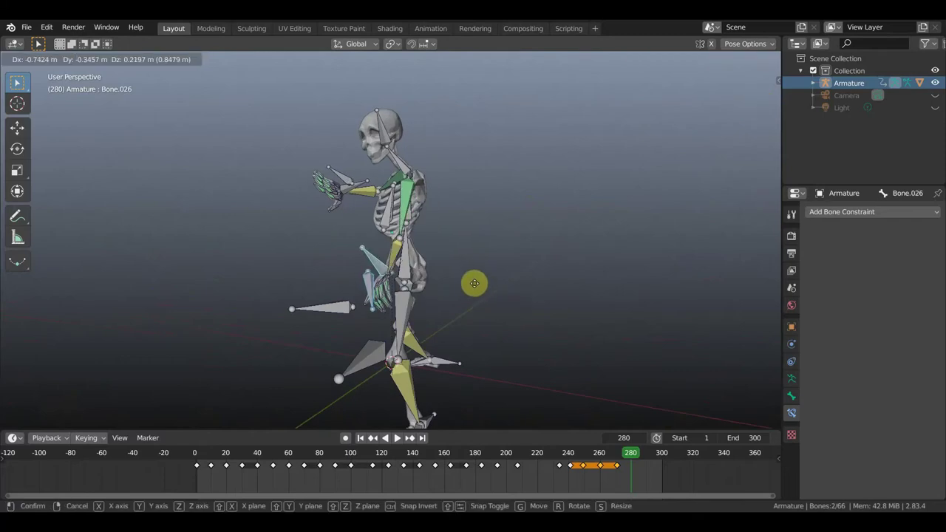
click(481, 270)
mouse_move(500, 285)
middle_down()
mouse_move(551, 316)
mouse_move(554, 334)
middle_up()
key(r)
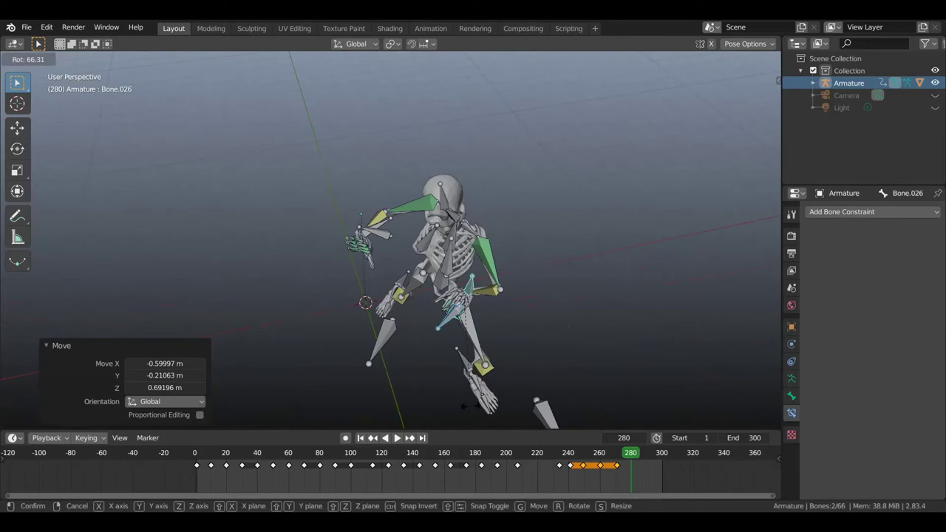
click(532, 376)
mouse_move(532, 375)
middle_down()
mouse_move(523, 313)
mouse_move(501, 309)
middle_up()
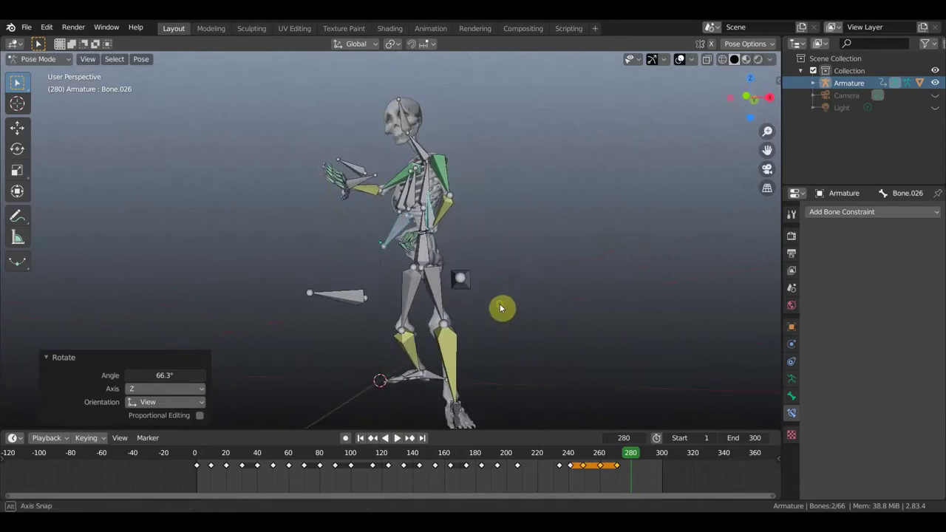
key(r)
click(554, 258)
key(g)
click(545, 278)
- Select all bones and insert a LocRot keyframe at frame 280
mouse_move(558, 285)
middle_down()
mouse_move(596, 288)
mouse_move(584, 290)
middle_up()
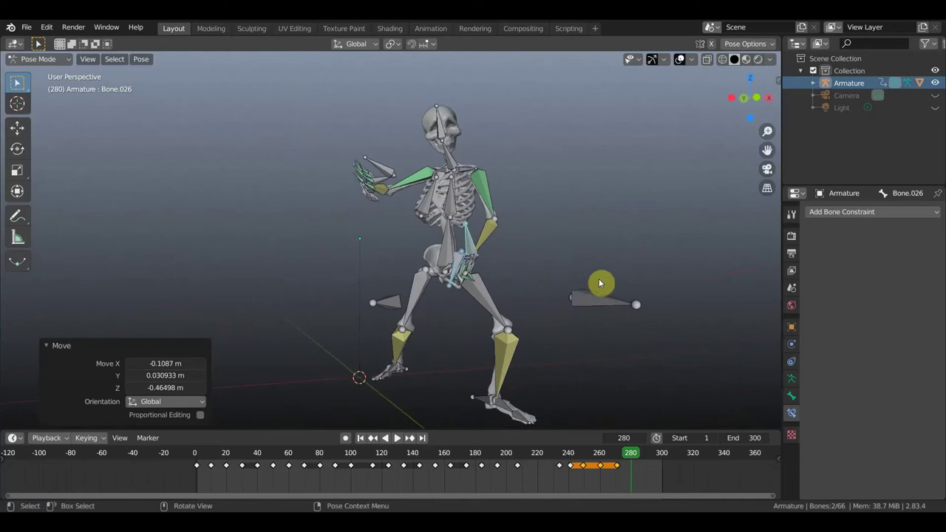
key(a)
key(i)
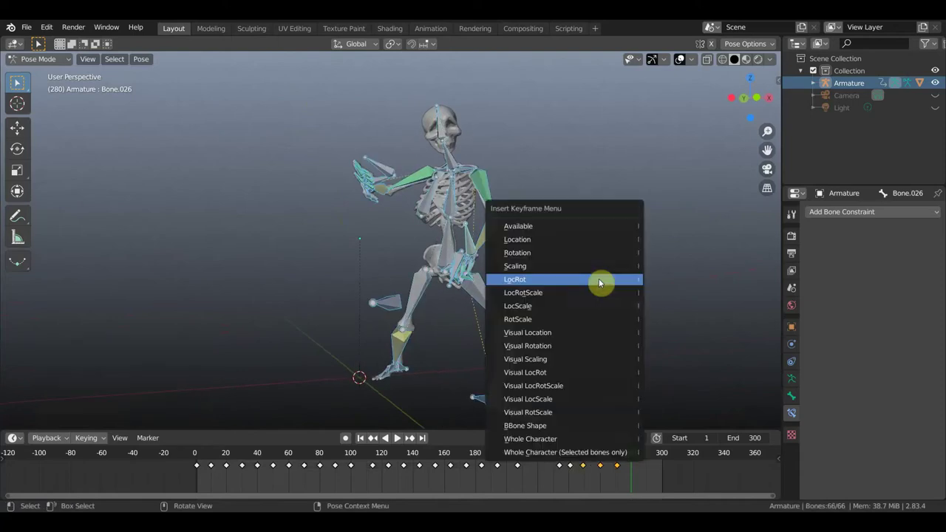
click(599, 279)
middle_drag(629, 264, 605, 276)
middle_drag(473, 318, 507, 316)
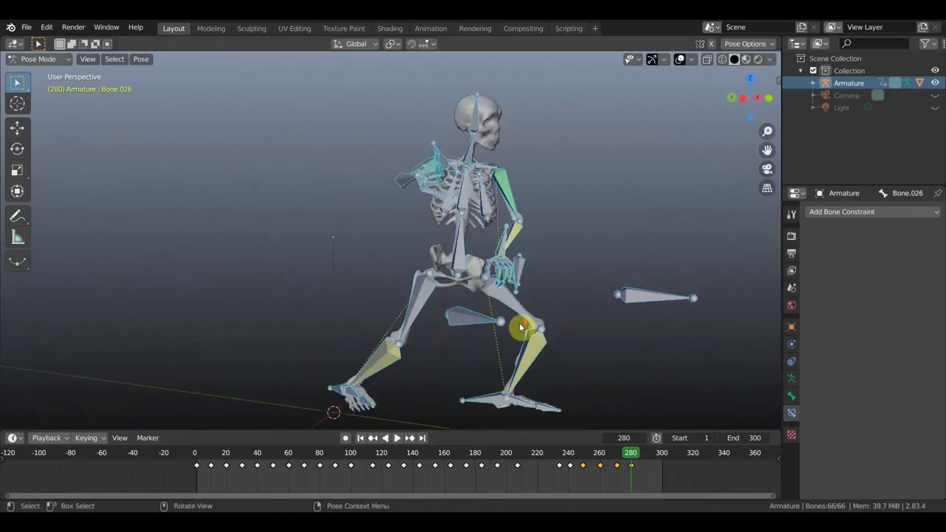
- Move hand bone Bone.064 together with the spine bone near the pelvis
click(521, 270)
click(505, 244)
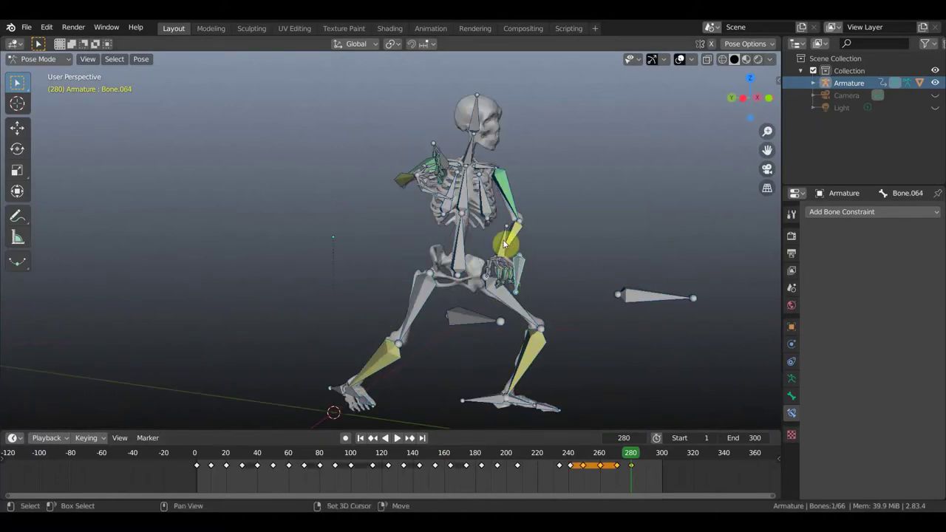
middle_drag(476, 215, 467, 227)
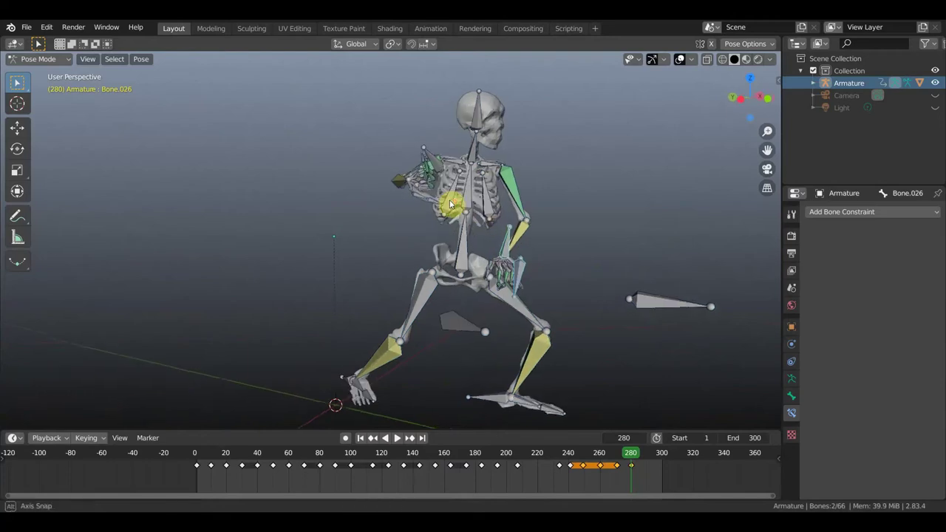
shift+click(477, 262)
middle_drag(410, 377, 444, 363)
key(g)
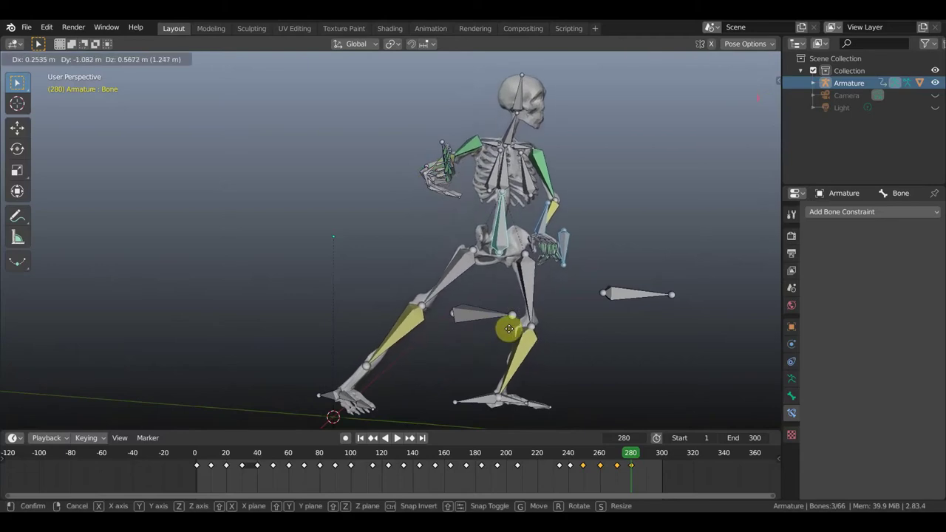
click(501, 333)
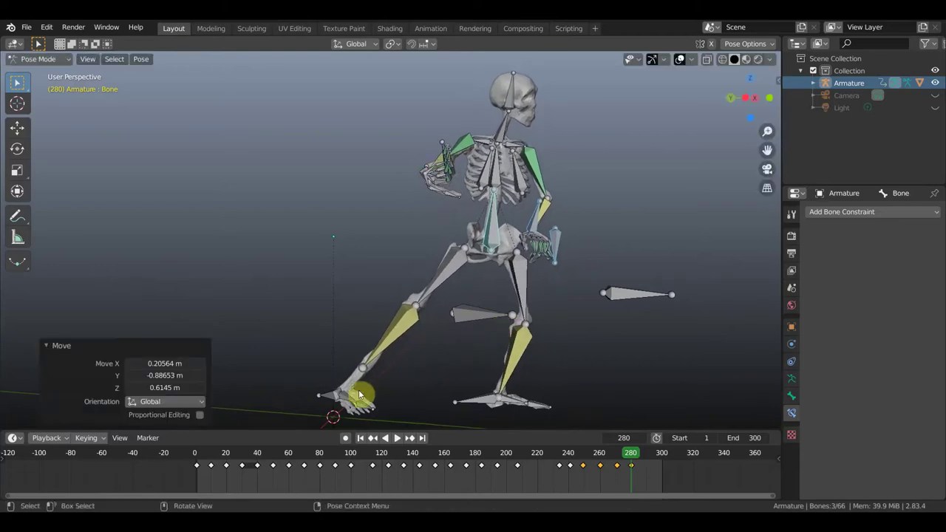
- Reposition foot Bone.060, then move and slightly rotate leg bone Bone.063
click(334, 398)
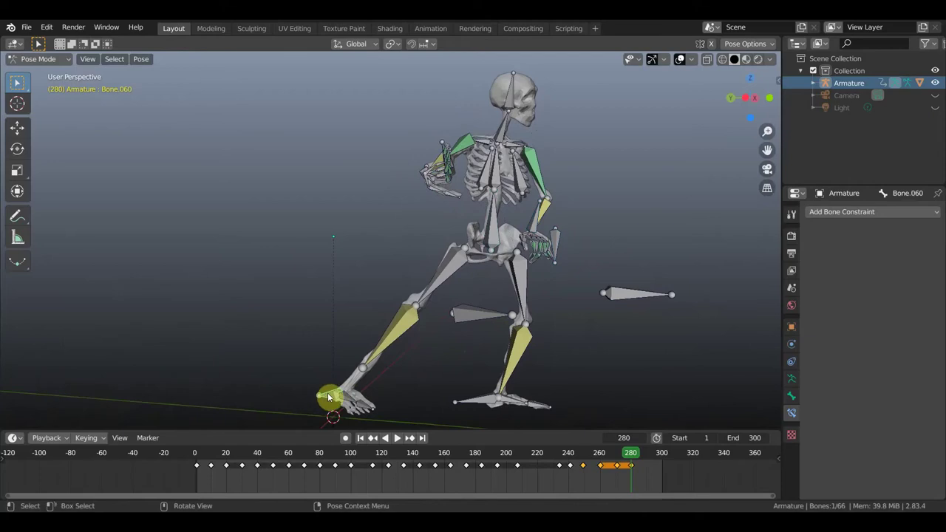
key(g)
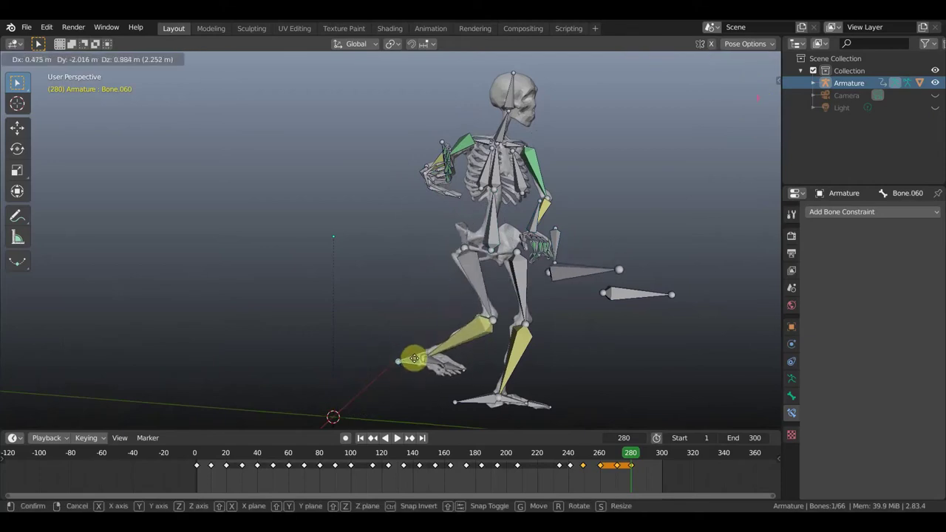
click(421, 360)
mouse_move(480, 360)
middle_down()
mouse_move(447, 383)
mouse_move(530, 393)
middle_up()
click(526, 378)
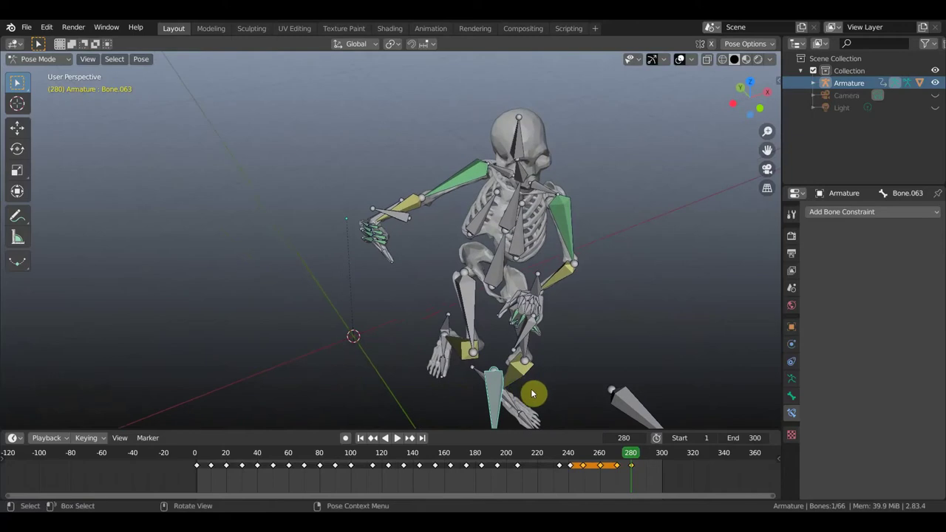
key(g)
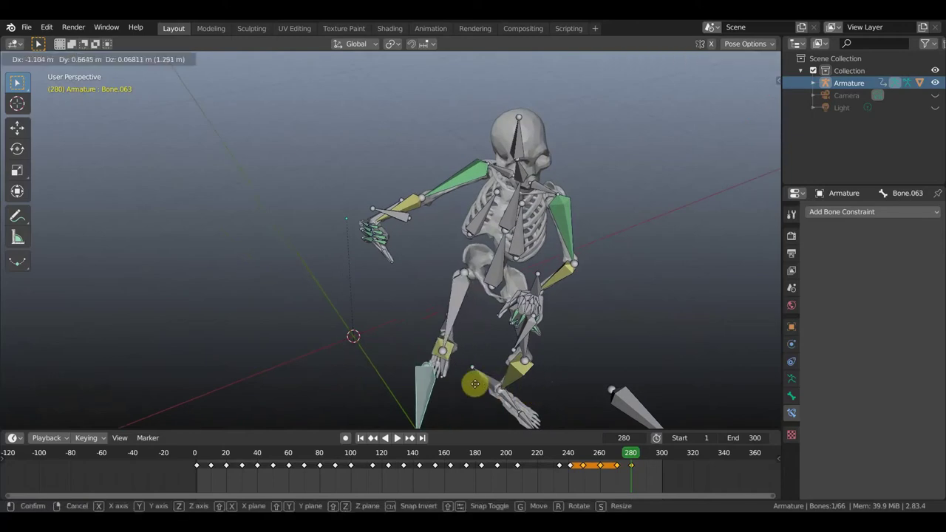
click(467, 366)
mouse_move(466, 369)
middle_down()
mouse_move(490, 325)
mouse_move(532, 381)
middle_up()
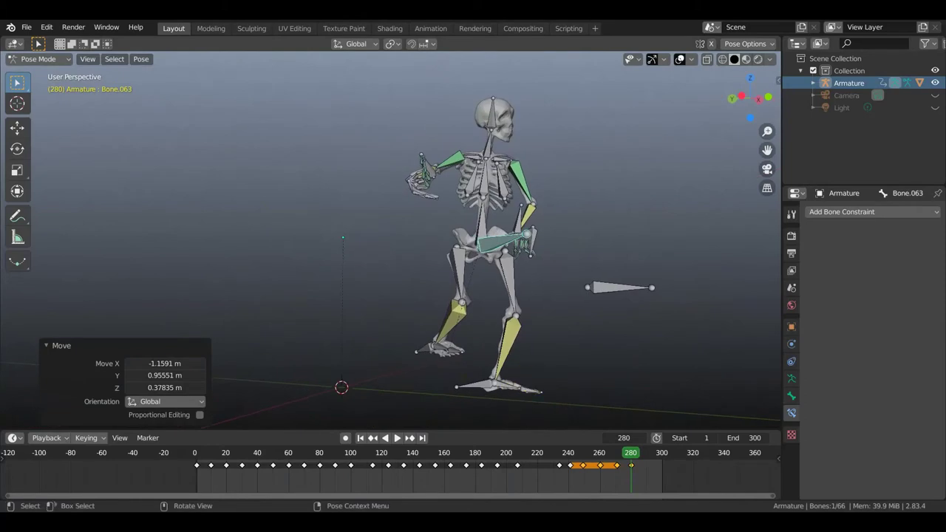
key(r)
click(502, 354)
- Lift foot Bone.060 forward with a 33.6° rotation, a move and a further 42° rotation
click(437, 342)
key(r)
click(506, 400)
key(g)
click(515, 381)
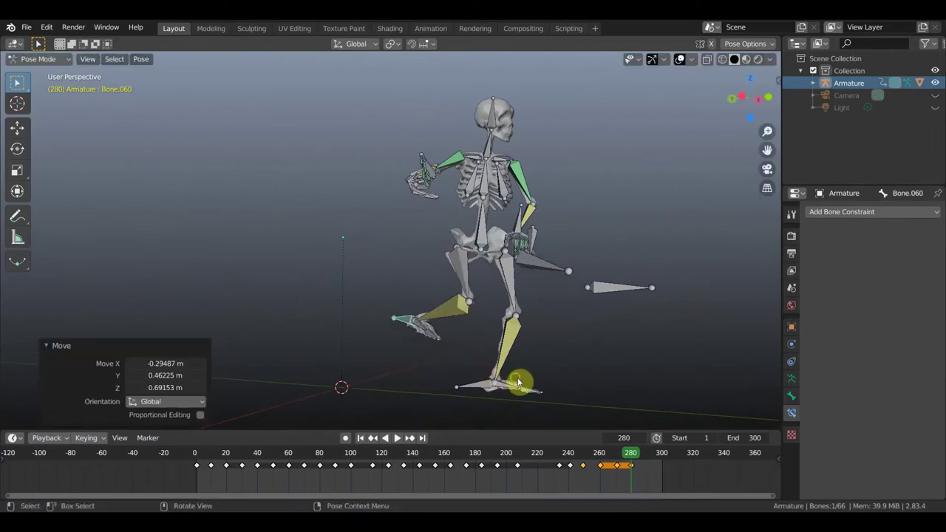
middle_drag(515, 381, 564, 386)
key(r)
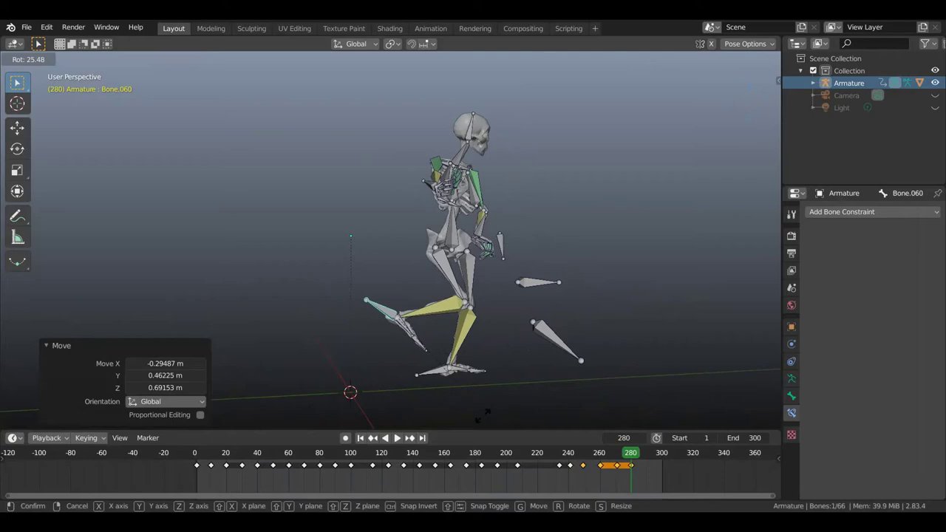
click(450, 422)
middle_drag(554, 373, 442, 366)
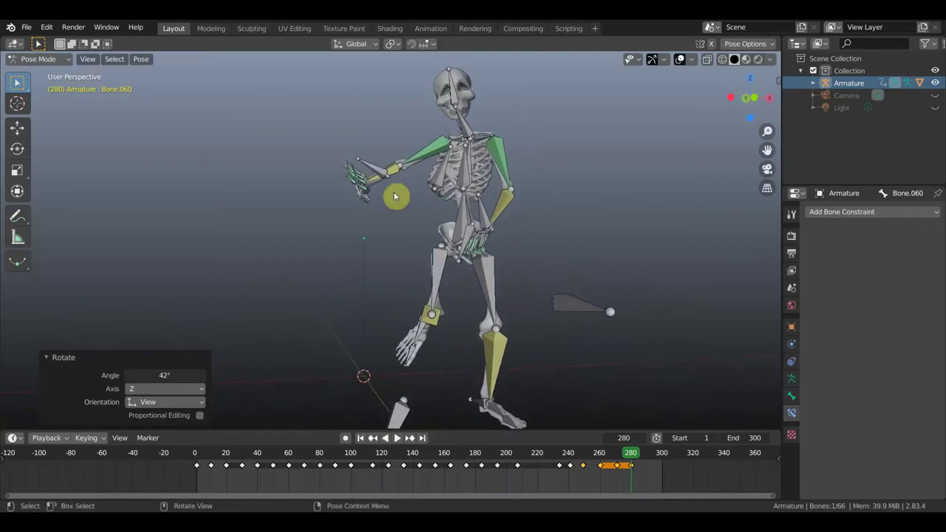
middle_drag(420, 189, 436, 191)
click(378, 190)
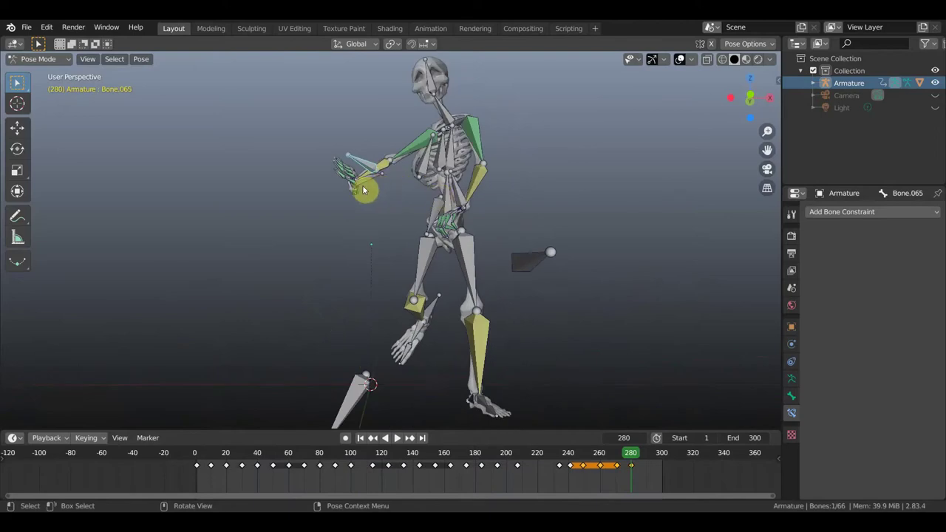
- Zoom in on the hand, check Bone.035, and rotate hand bone Bone.065 by -85.6°
scroll(370, 177, up, 2)
scroll(362, 170, up, 1)
scroll(355, 163, up, 1)
click(390, 173)
scroll(403, 192, down, 2)
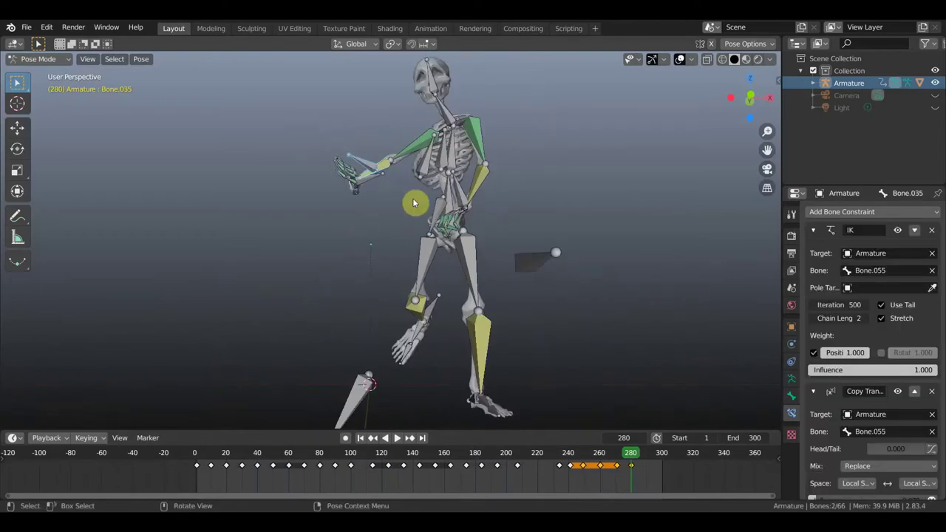
scroll(416, 209, down, 2)
scroll(403, 206, up, 3)
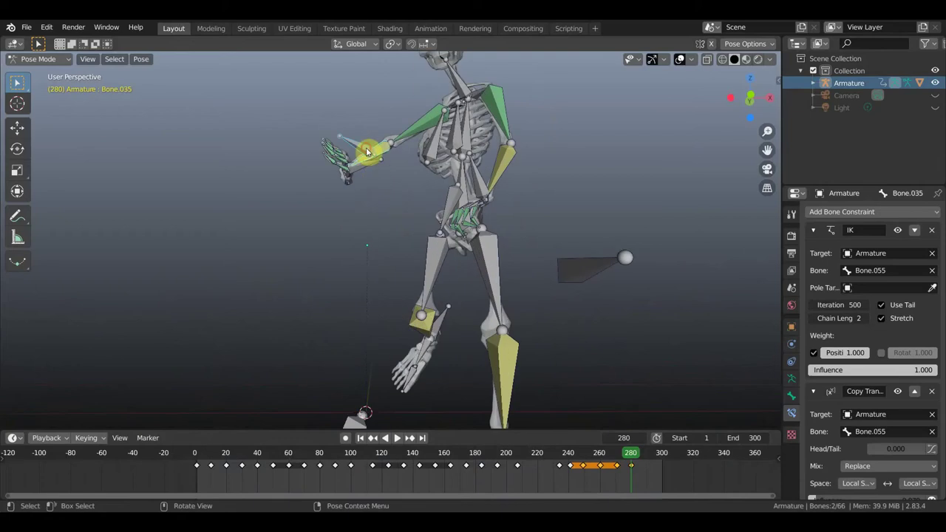
click(366, 167)
click(389, 173)
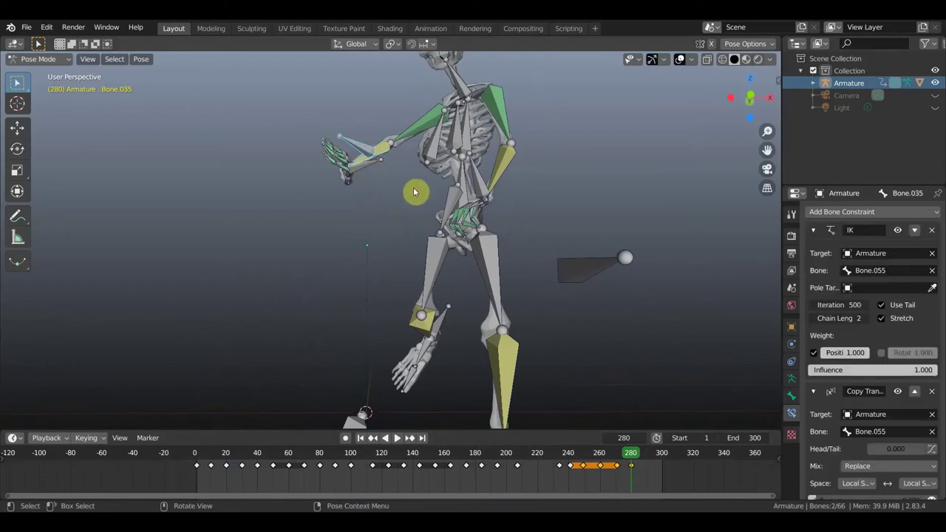
click(370, 165)
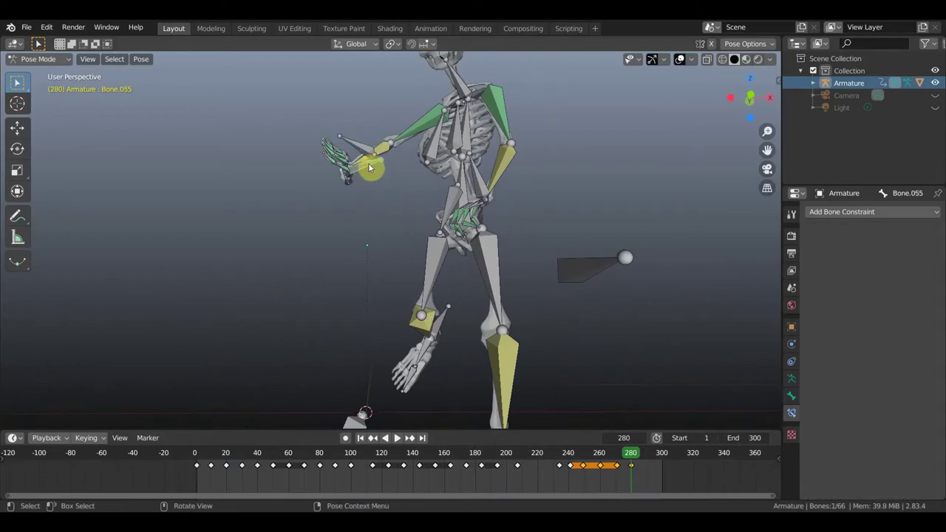
scroll(501, 194, up, 1)
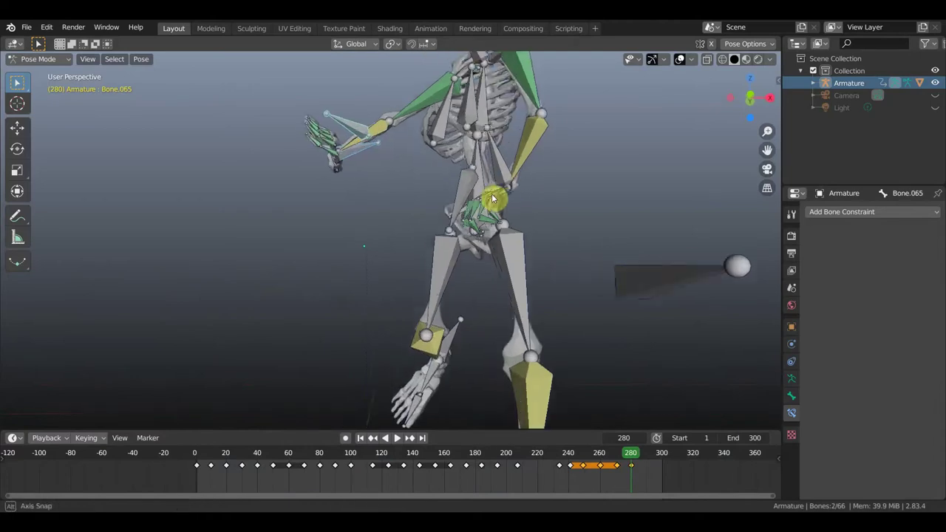
scroll(491, 197, up, 1)
key(r)
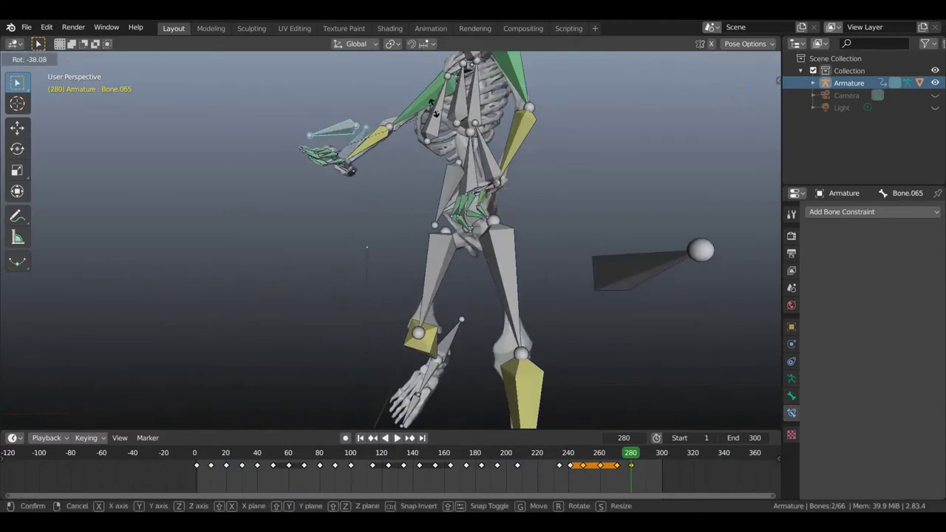
click(376, 133)
mouse_move(376, 133)
middle_down()
mouse_move(310, 162)
mouse_move(425, 252)
mouse_move(425, 280)
middle_up()
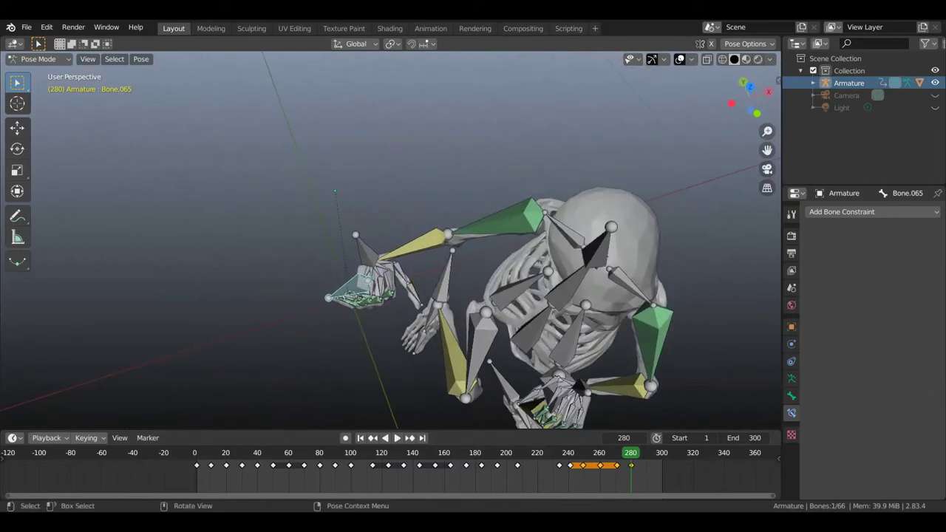
- Rotate hand bone Bone.065 again by -84° and then -66.8°
key(r)
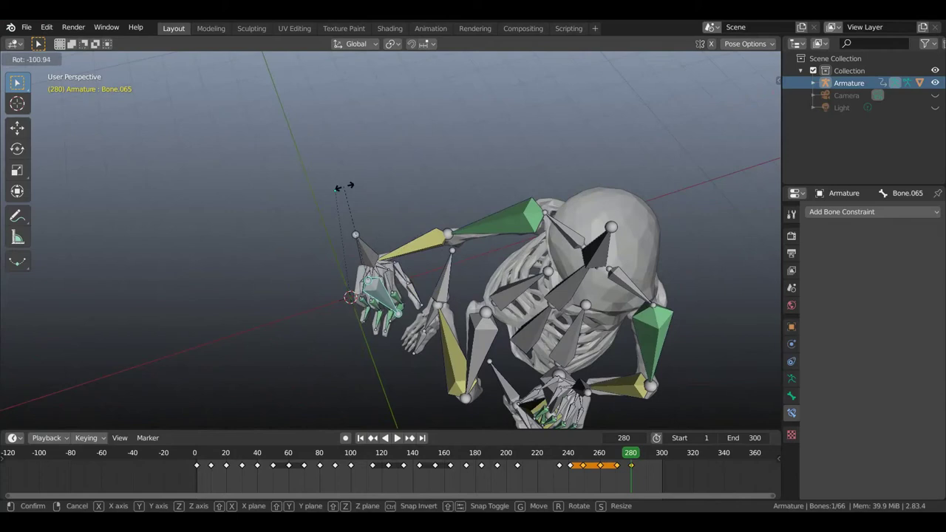
click(366, 192)
middle_drag(366, 191, 561, 185)
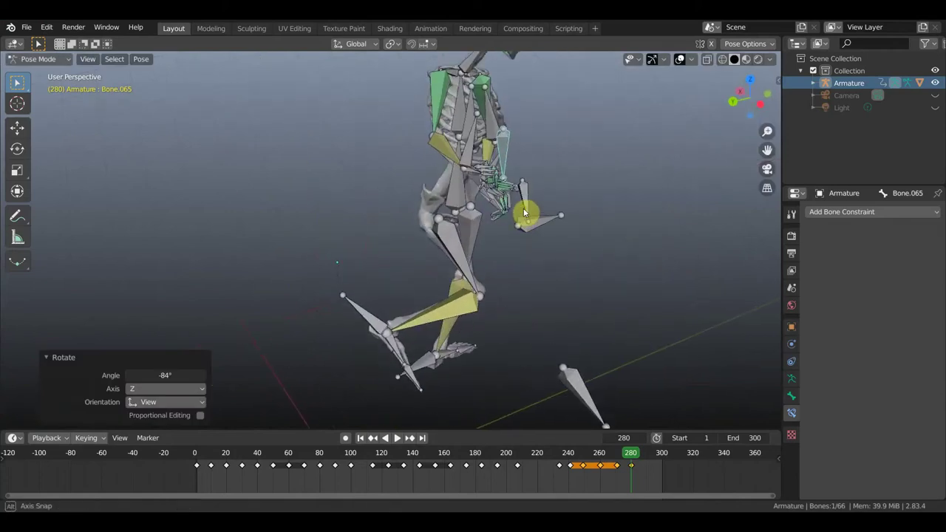
key(r)
click(558, 100)
mouse_move(549, 111)
middle_down()
mouse_move(515, 117)
mouse_move(516, 103)
middle_up()
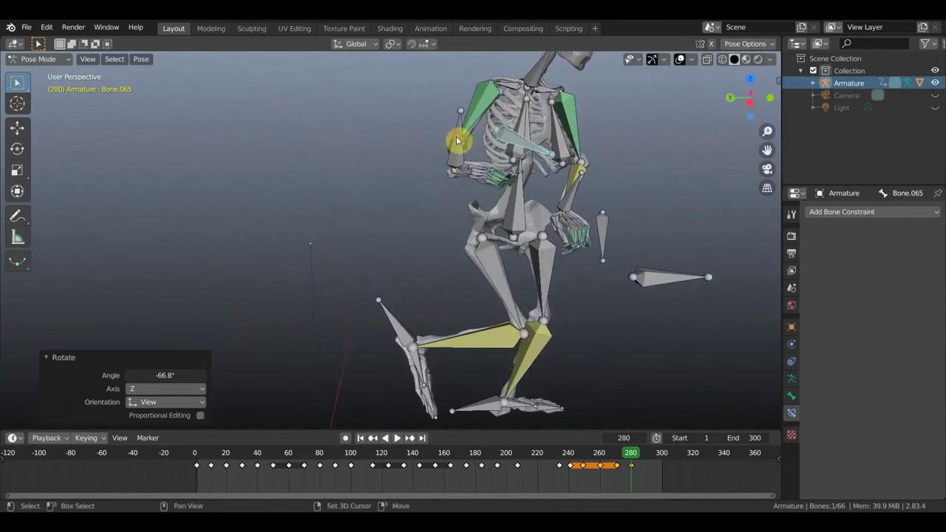
- Rotate Bone.055 with the hand 56.9°, then turn arm bone Bone.035 -95.2°
shift+click(517, 154)
key(r)
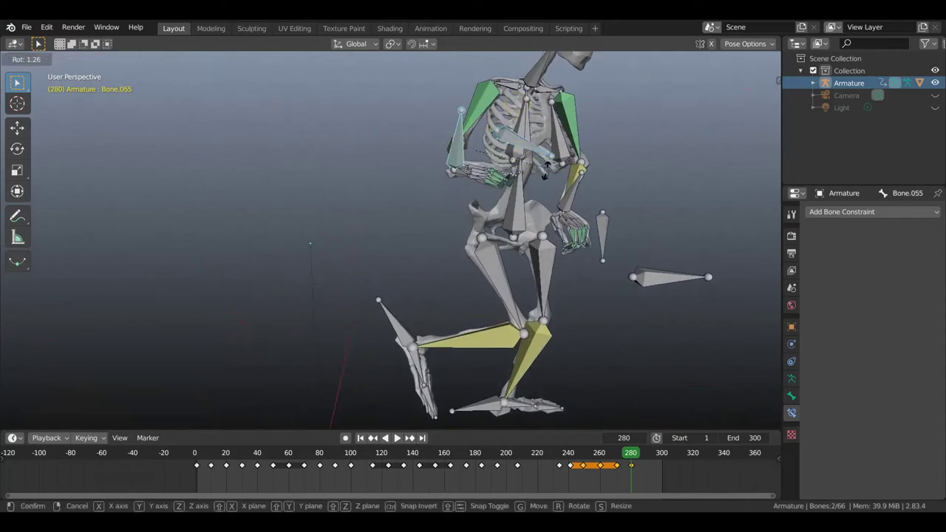
click(512, 237)
middle_drag(522, 212, 476, 232)
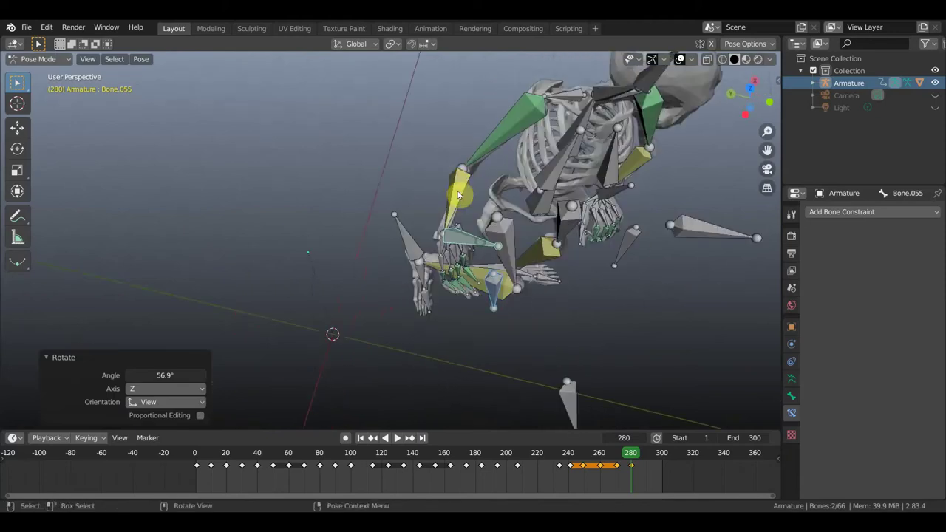
click(496, 196)
middle_drag(497, 196, 530, 180)
key(r)
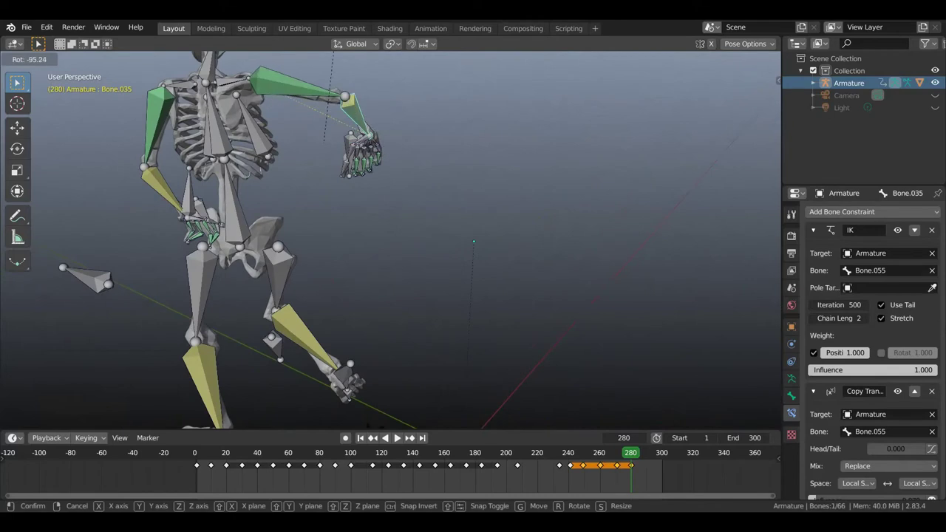
click(381, 436)
- Reselect hand bone Bone.065 from an upright view and begin another rotation
mouse_move(541, 298)
middle_down()
mouse_move(461, 332)
mouse_move(391, 336)
middle_up()
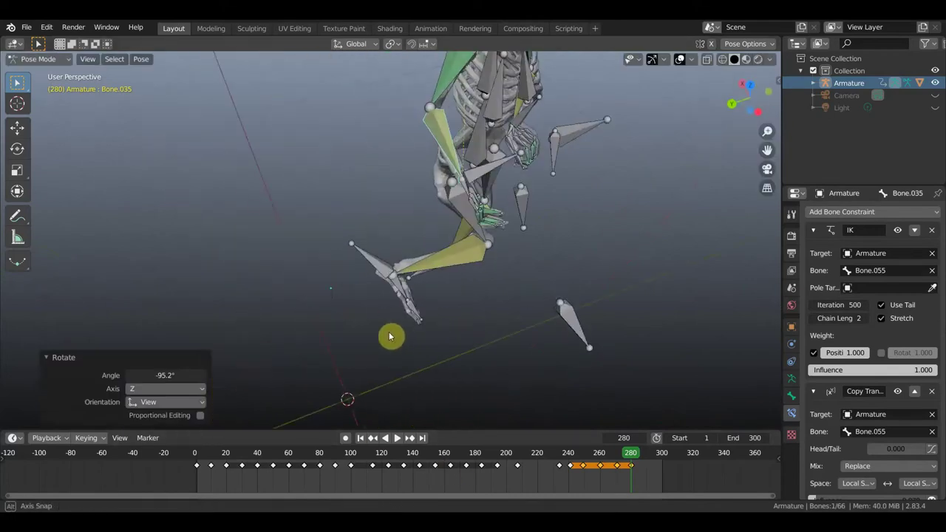
middle_drag(509, 298, 517, 194)
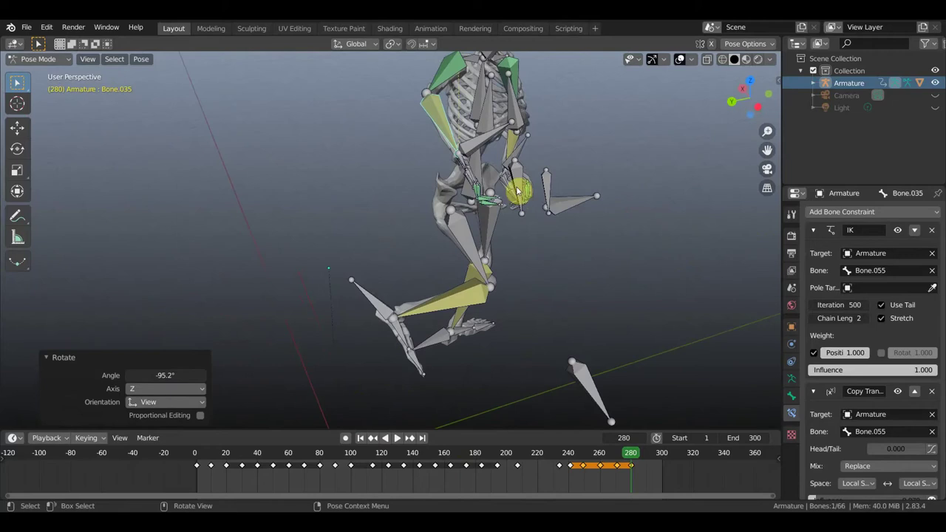
click(532, 227)
key(r)
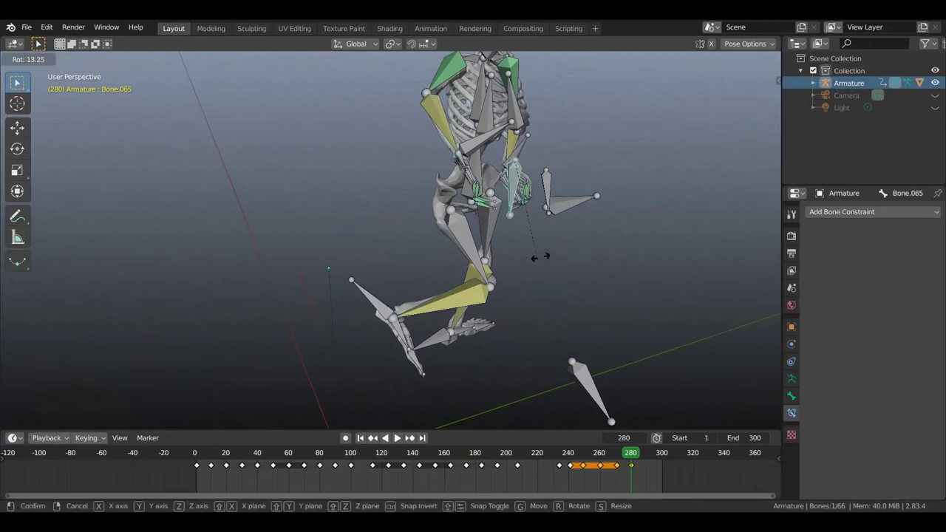
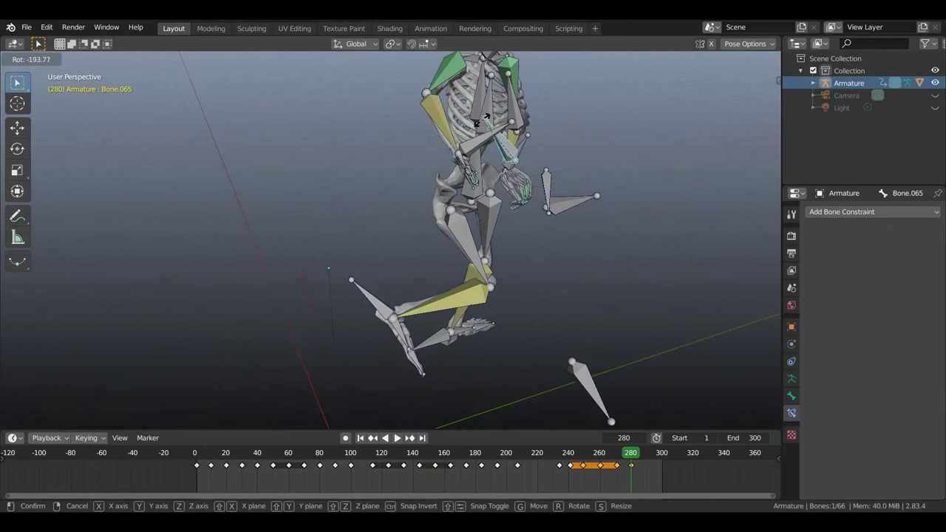
- Refine the hand bones' rotation at frame 280 over several small adjustments
click(553, 199)
mouse_move(550, 201)
middle_down()
mouse_move(468, 233)
mouse_move(477, 241)
middle_up()
key(r)
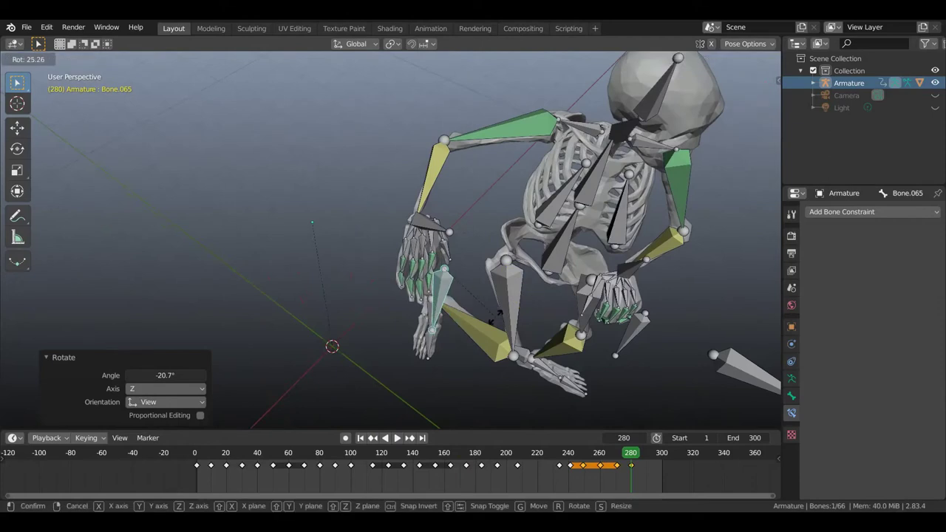
click(501, 314)
middle_drag(510, 311, 582, 264)
key(r)
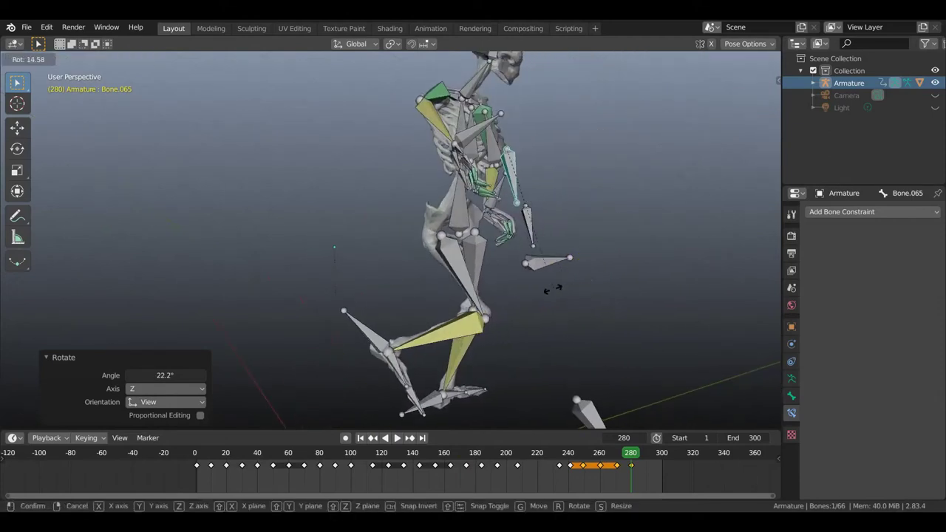
click(577, 189)
mouse_move(581, 192)
middle_down()
mouse_move(559, 211)
mouse_move(496, 190)
middle_up()
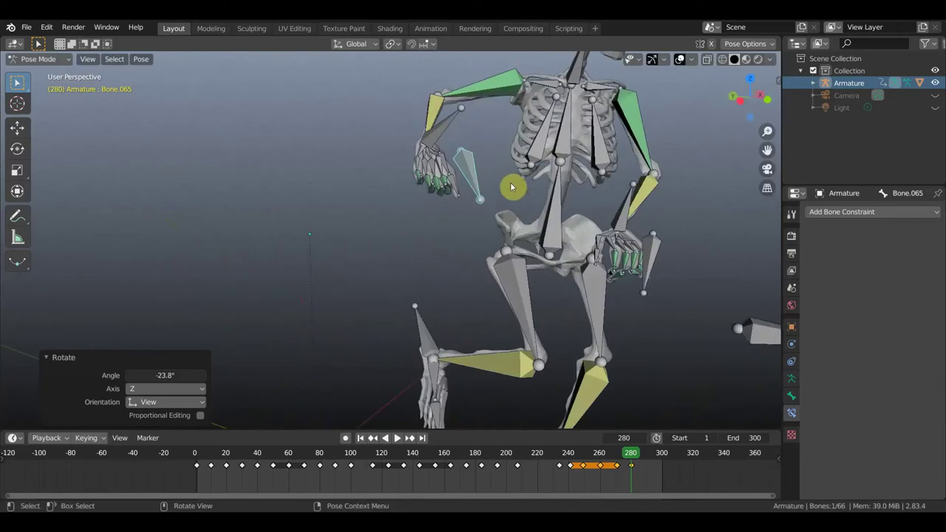
- Select hand bone Bone.055 and rotate it twice into a new angle
click(517, 192)
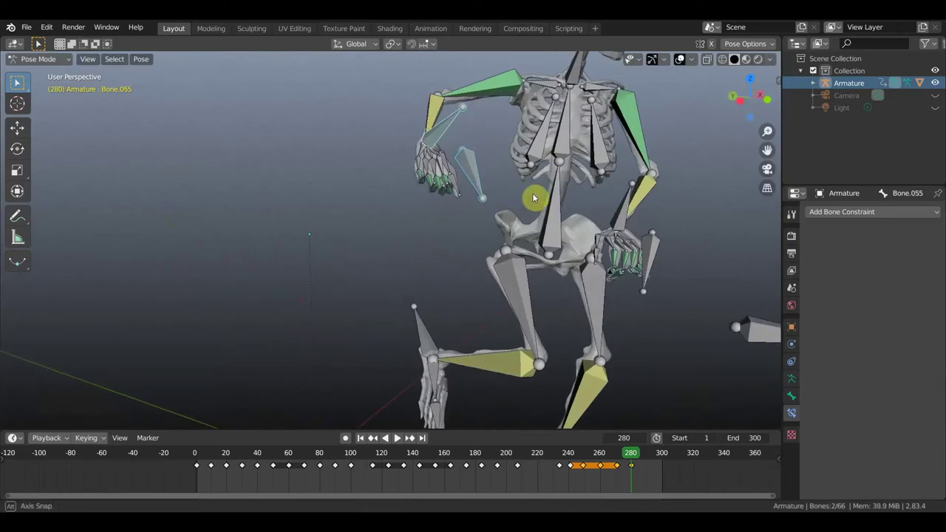
middle_drag(535, 197, 517, 179)
key(r)
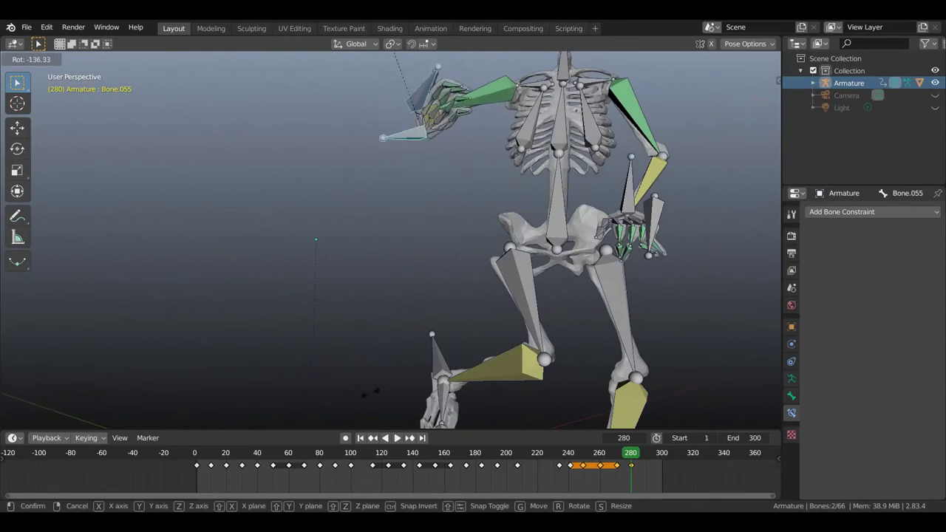
click(316, 111)
middle_drag(364, 135, 525, 163)
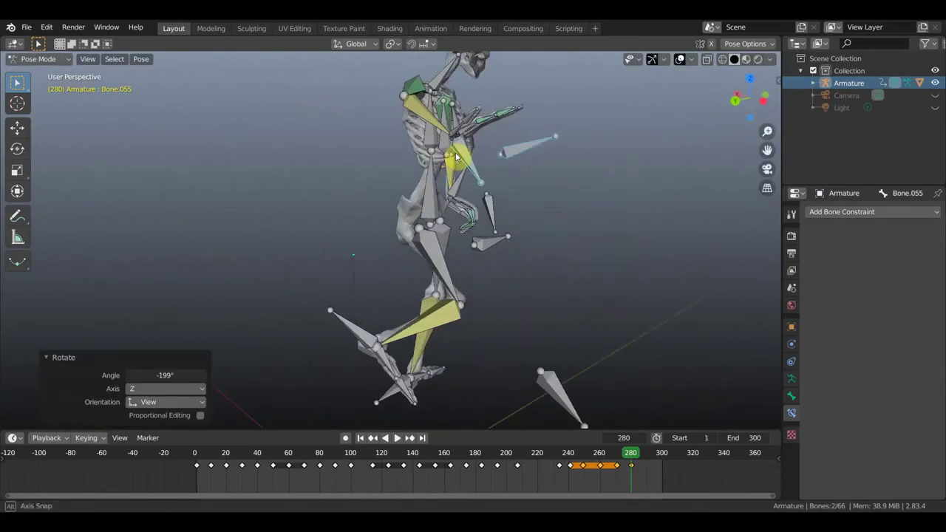
key(r)
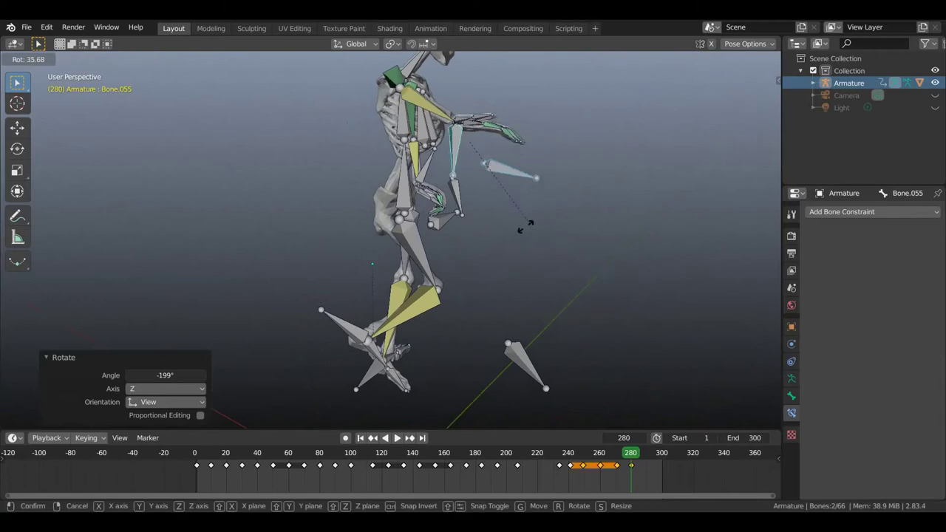
click(504, 249)
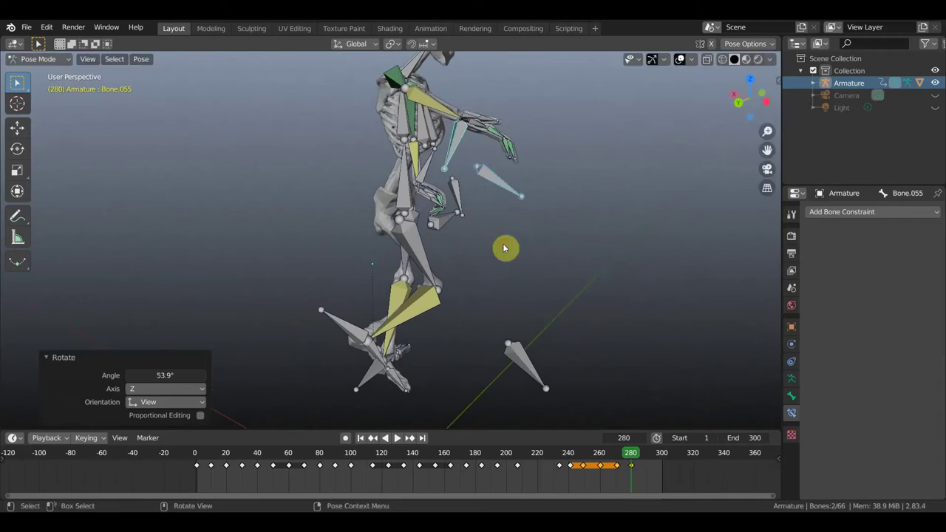
- Rotate Bone.065 and Bone.055 together about the global Y axis
click(518, 192)
mouse_move(543, 207)
middle_down()
mouse_move(511, 233)
mouse_move(532, 215)
mouse_move(464, 211)
mouse_move(483, 167)
mouse_move(493, 184)
mouse_move(462, 182)
middle_up()
shift+click(490, 182)
key(r)
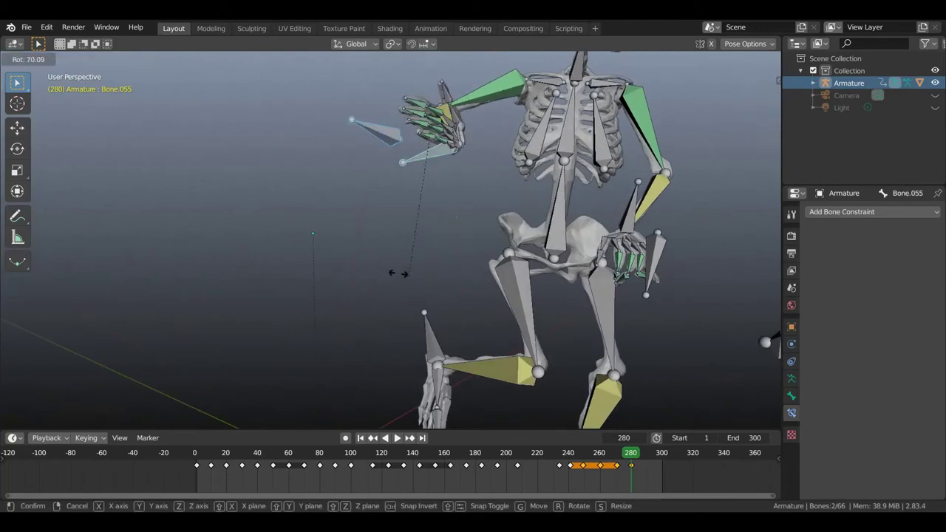
key(y)
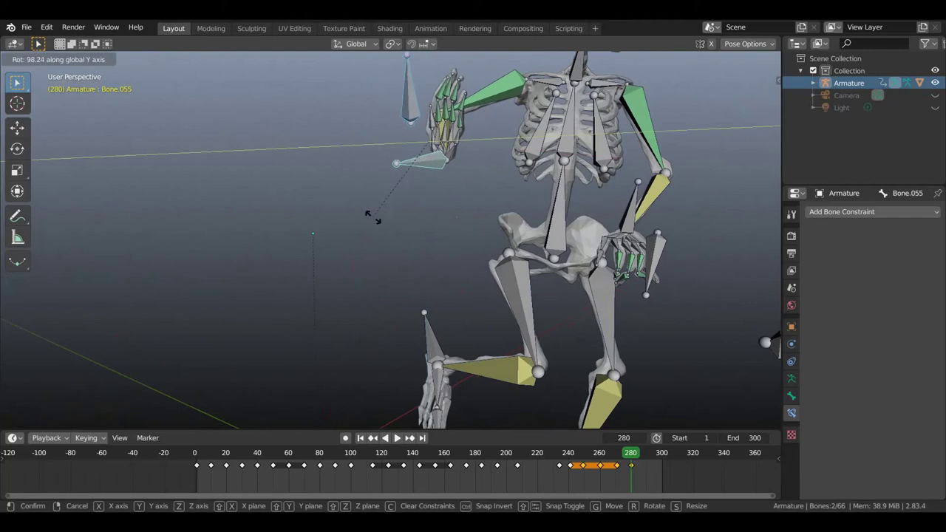
click(389, 227)
middle_drag(384, 217, 507, 231)
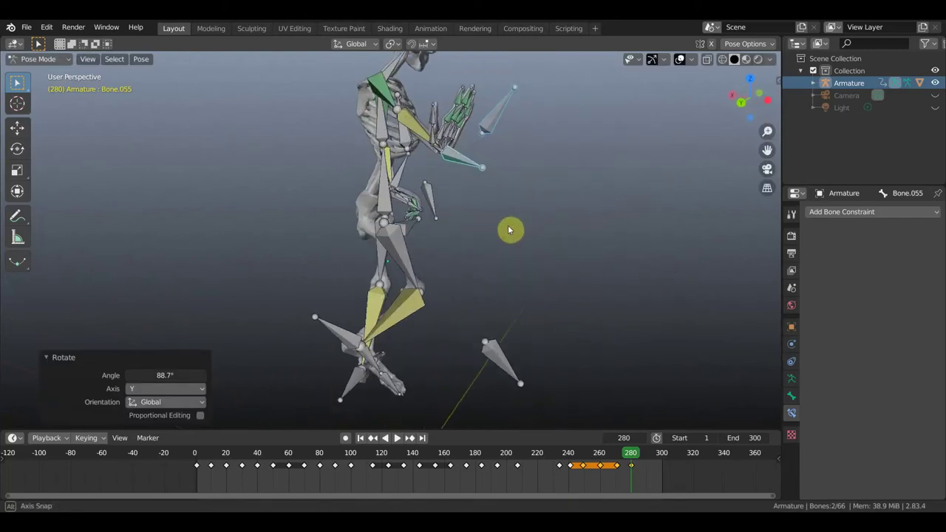
- Rotate the arm bone three times to swing it into the reaching pose
key(r)
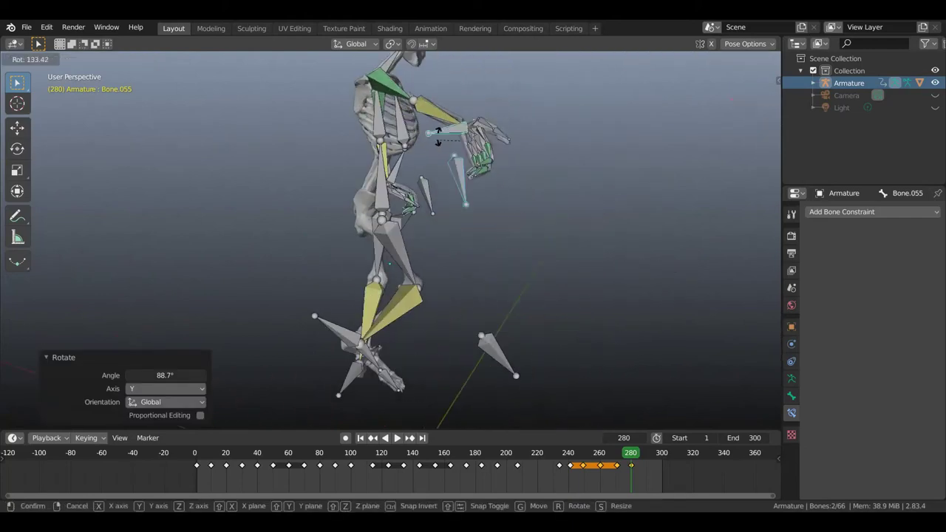
click(529, 154)
mouse_move(529, 154)
middle_down()
mouse_move(435, 158)
mouse_move(450, 154)
middle_up()
key(r)
click(507, 60)
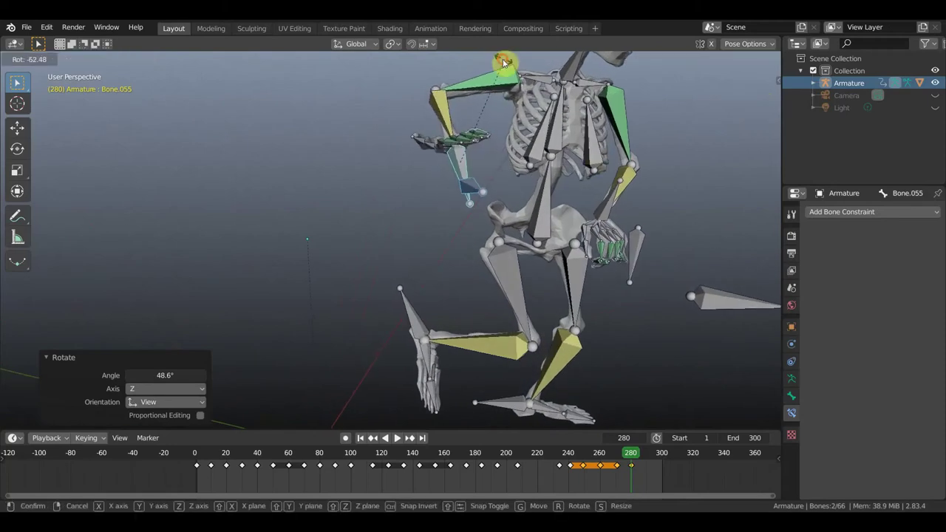
mouse_move(556, 137)
middle_down()
mouse_move(585, 127)
mouse_move(577, 137)
middle_up()
key(r)
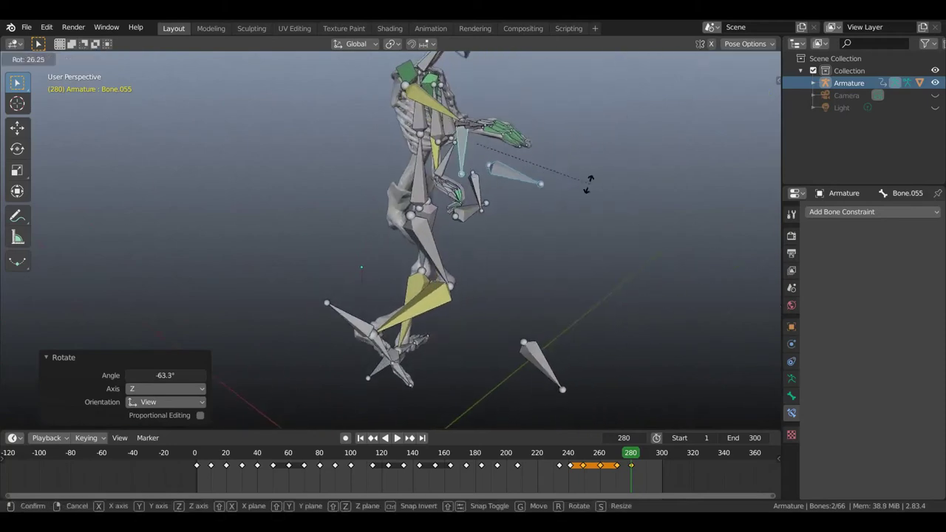
click(521, 219)
mouse_move(522, 219)
middle_down()
mouse_move(461, 235)
mouse_move(460, 200)
mouse_move(456, 211)
mouse_move(449, 190)
mouse_move(501, 190)
mouse_move(492, 192)
middle_up()
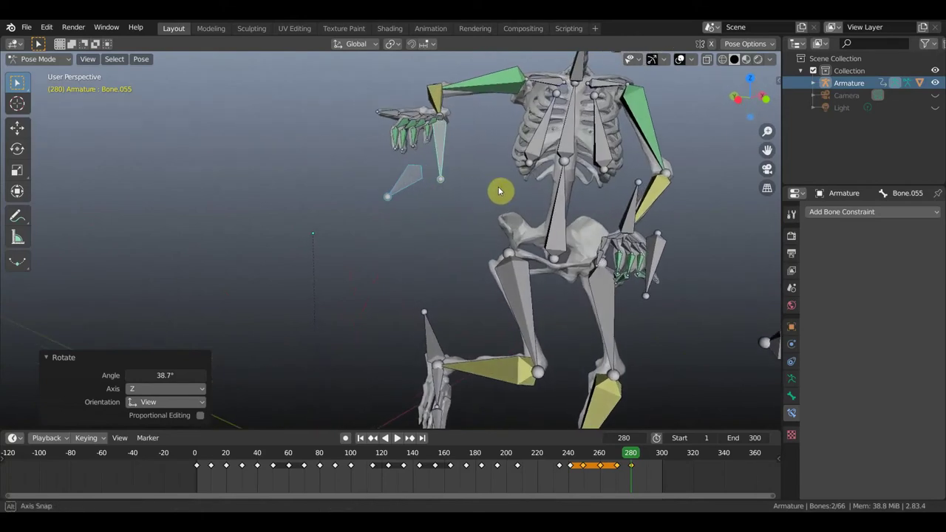
- Rotate the hand bone to 158°, then 96.6°, and begin rotating IK bone Bone.035
key(r)
click(416, 160)
middle_drag(416, 161, 547, 189)
key(r)
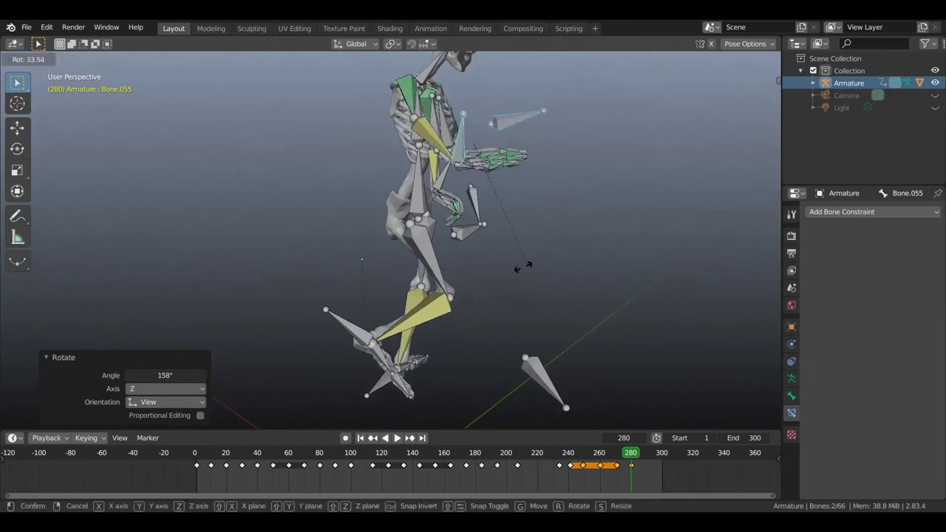
click(407, 187)
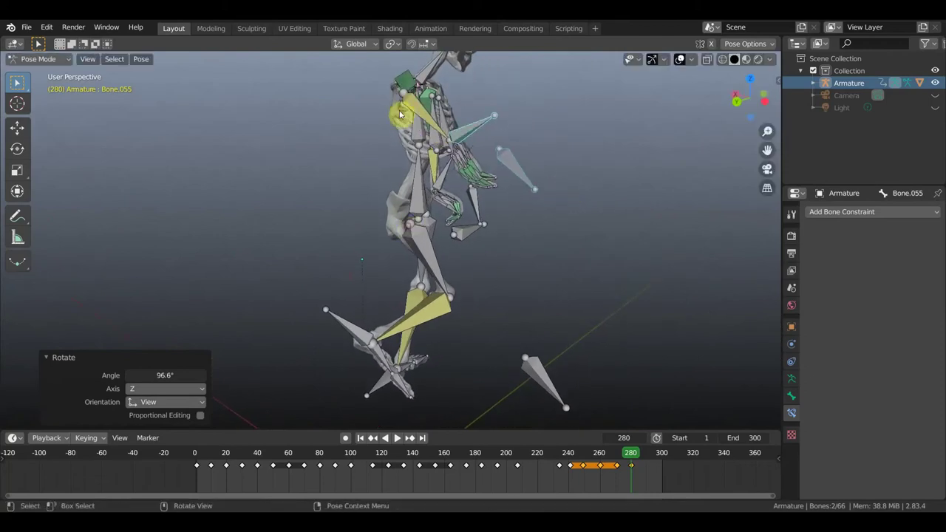
click(499, 158)
middle_drag(507, 156, 591, 178)
key(r)
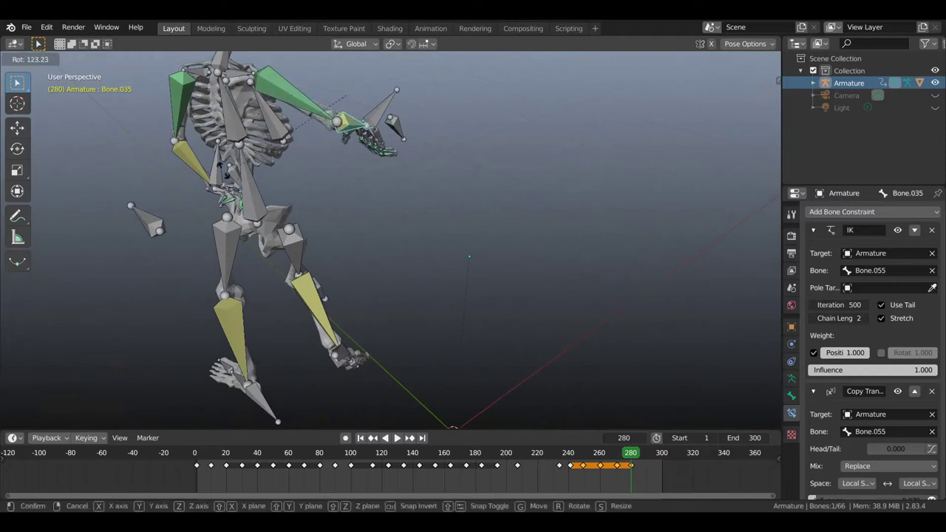
- Finish the Bone.035 rotation at 128° and rotate finger bone Bone.065
click(363, 165)
middle_drag(378, 173, 378, 156)
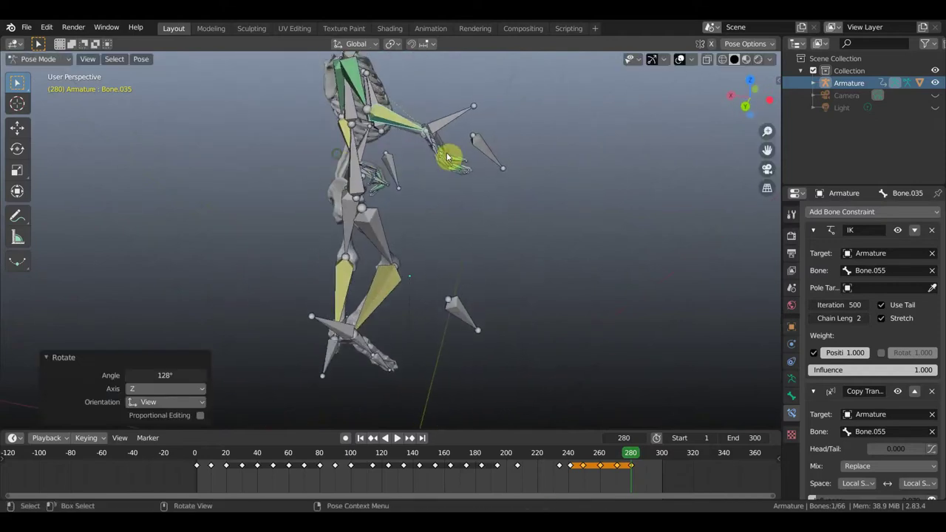
click(519, 168)
mouse_move(519, 167)
middle_down()
mouse_move(513, 143)
mouse_move(549, 182)
middle_up()
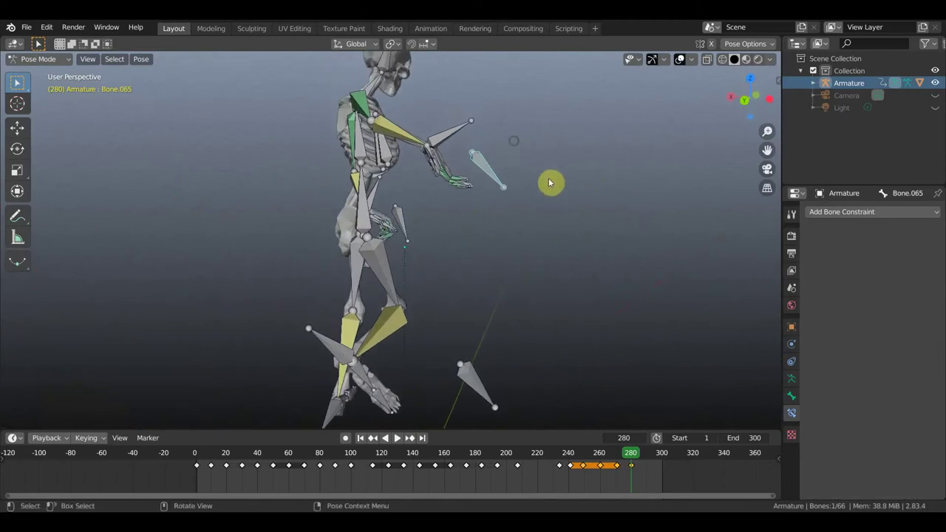
key(r)
click(551, 181)
mouse_move(553, 184)
middle_down()
mouse_move(405, 204)
mouse_move(443, 228)
mouse_move(548, 250)
middle_up()
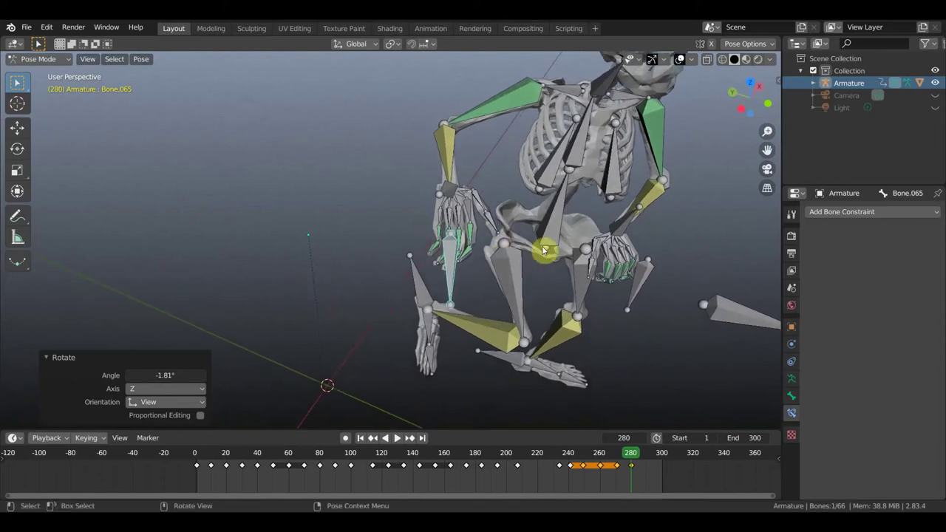
- Rotate the hand bone, then give Bone.055 a small extra rotation
key(r)
click(513, 224)
mouse_move(466, 261)
middle_down()
mouse_move(536, 218)
mouse_move(530, 236)
mouse_move(637, 244)
mouse_move(440, 176)
mouse_move(401, 211)
mouse_move(363, 201)
mouse_move(422, 217)
middle_up()
click(459, 173)
key(r)
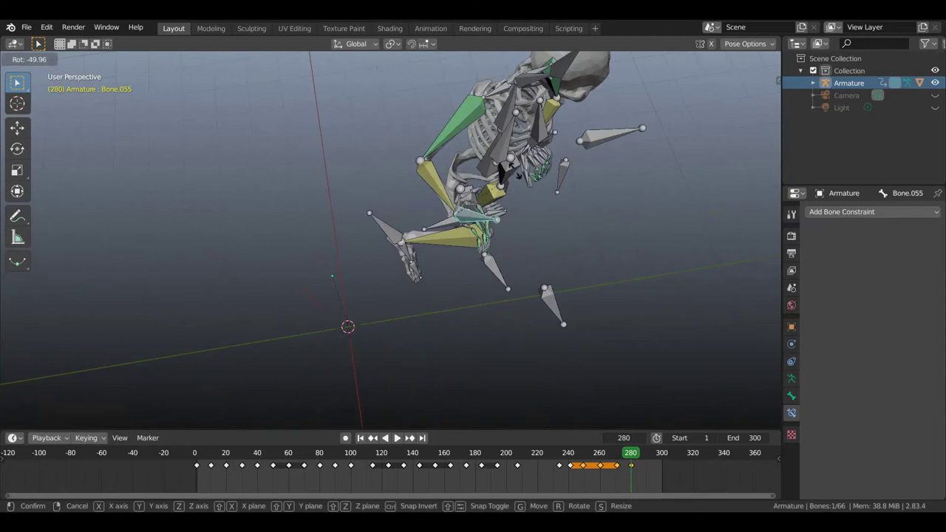
click(491, 243)
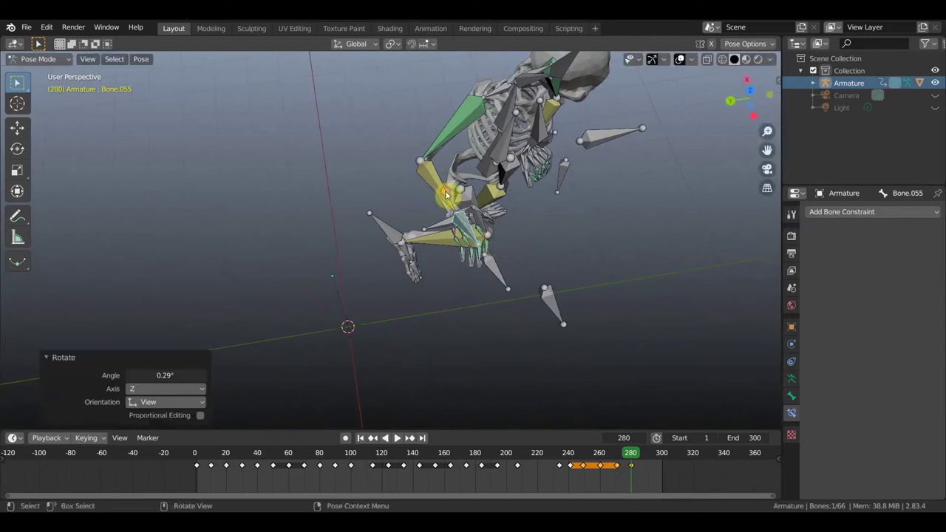
- Rotate IK bone Bone.035 by 12.6° and turn the hand bone to -127° with another adjustment
click(466, 201)
key(r)
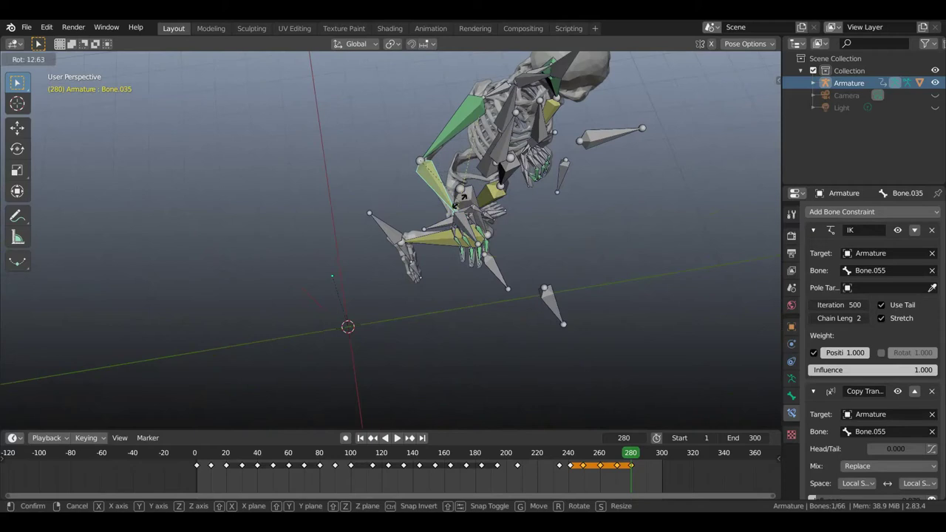
click(465, 191)
middle_drag(552, 158, 362, 160)
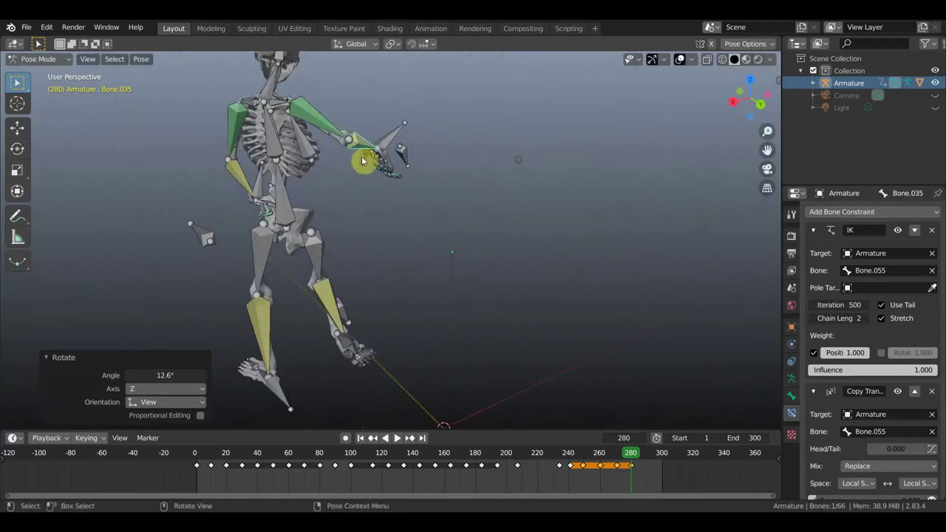
key(r)
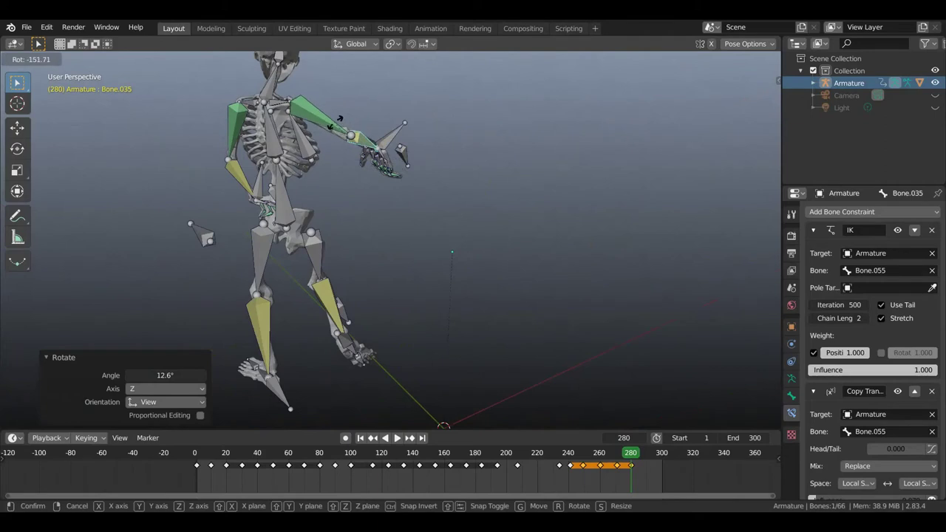
click(345, 127)
middle_drag(355, 133, 425, 146)
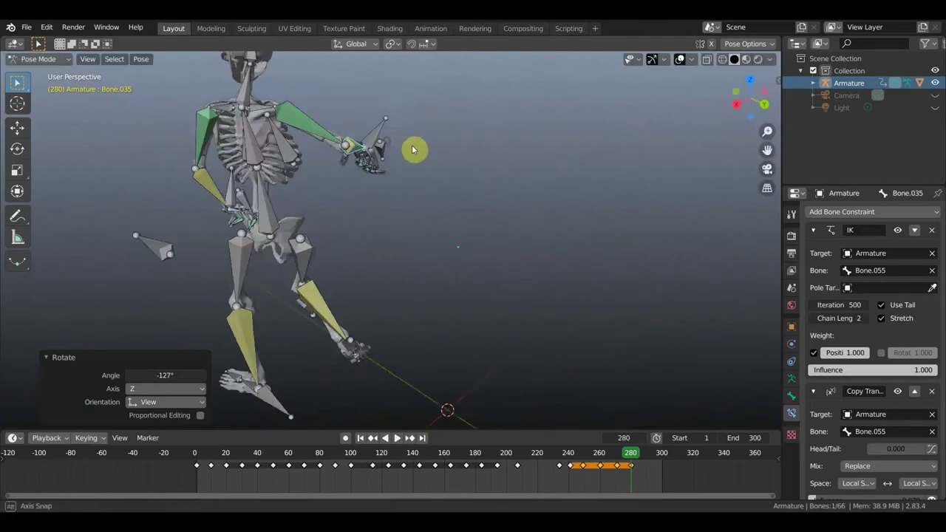
key(r)
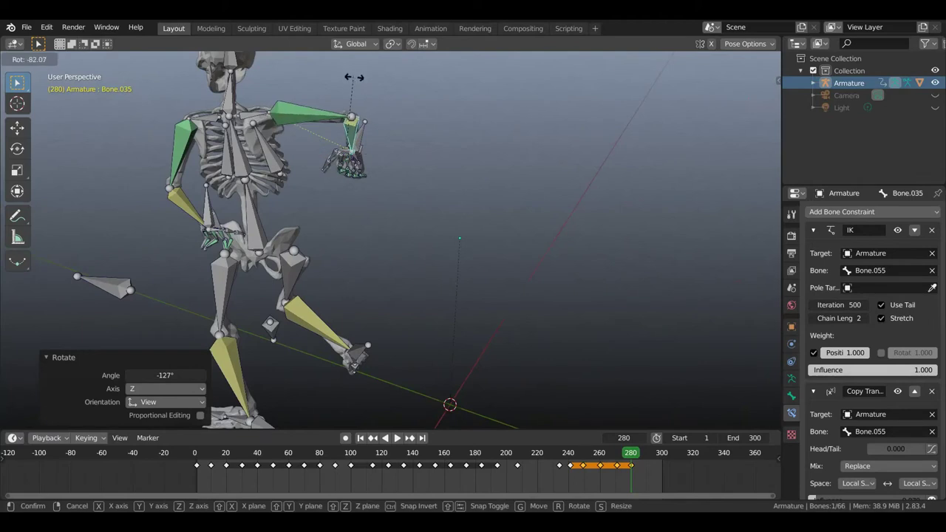
click(374, 126)
middle_drag(374, 126, 341, 130)
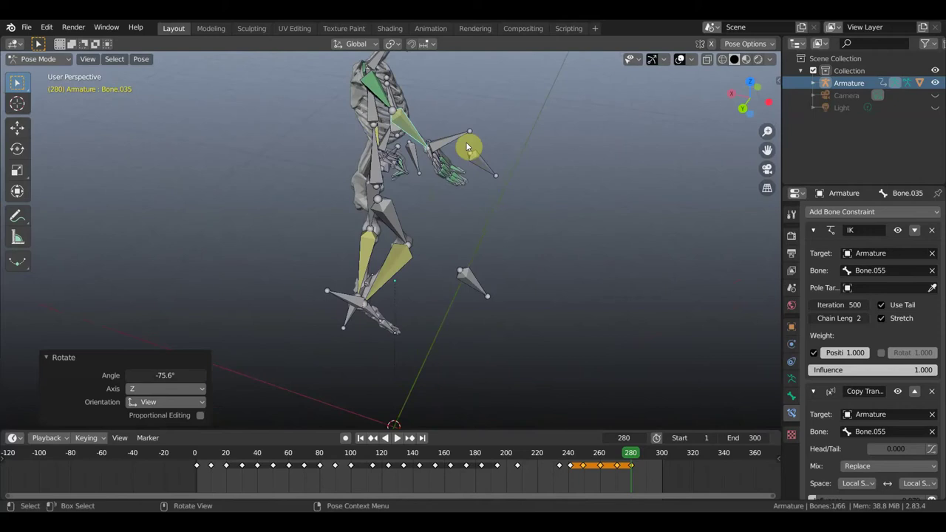
- Rotate Bone.065 by -6.77° about Z and play the animation to preview
click(487, 172)
mouse_move(488, 171)
middle_down()
mouse_move(490, 152)
mouse_move(507, 171)
middle_up()
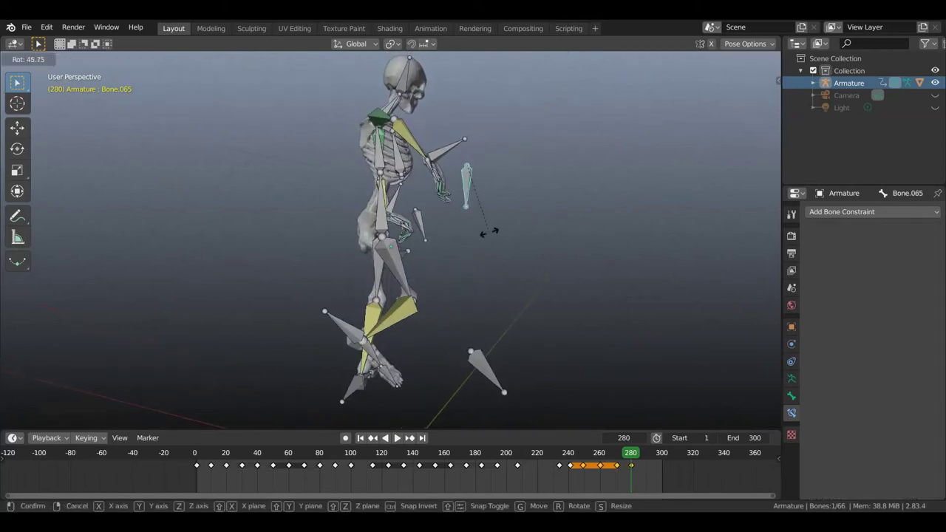
click(562, 206)
mouse_move(508, 204)
middle_down()
mouse_move(348, 201)
mouse_move(393, 254)
mouse_move(433, 277)
mouse_move(481, 243)
mouse_move(437, 225)
mouse_move(450, 224)
mouse_move(404, 219)
middle_up()
key(r)
click(440, 279)
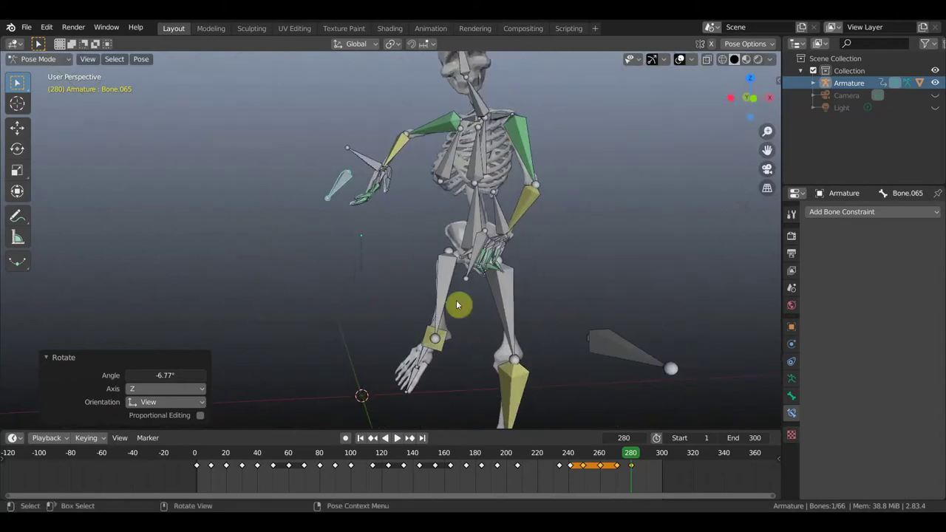
key(space)
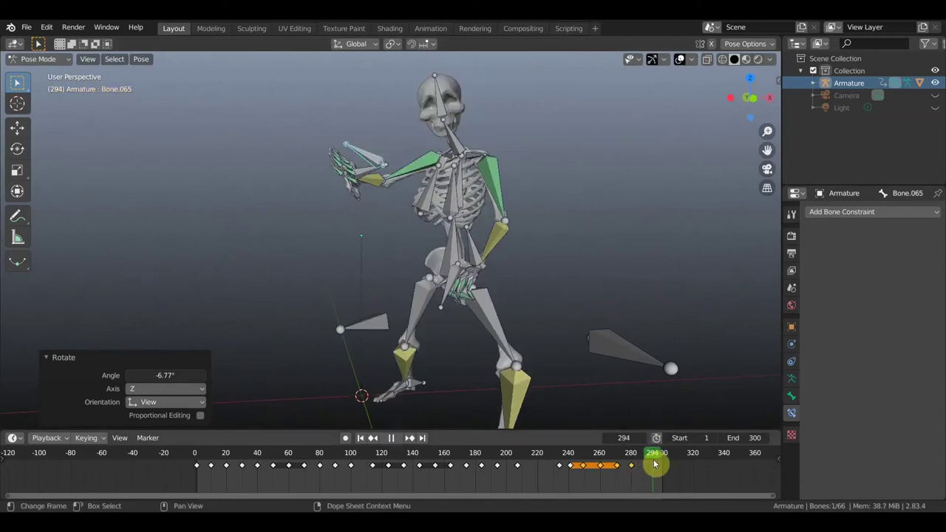
- Stop playback at frame 290 and shift the pelvis root bone to a new hip position
key(space)
scroll(508, 288, down, 2)
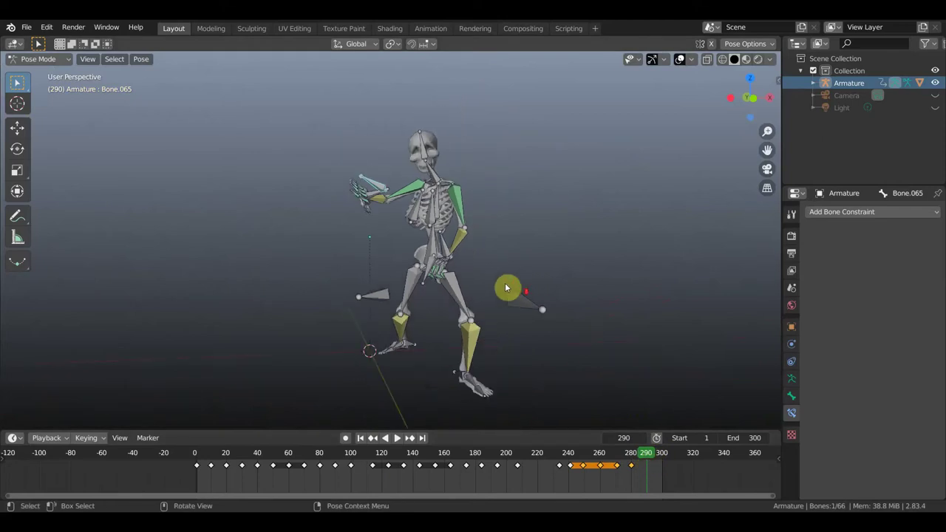
mouse_move(502, 286)
middle_down()
mouse_move(566, 283)
mouse_move(467, 252)
middle_up()
click(474, 252)
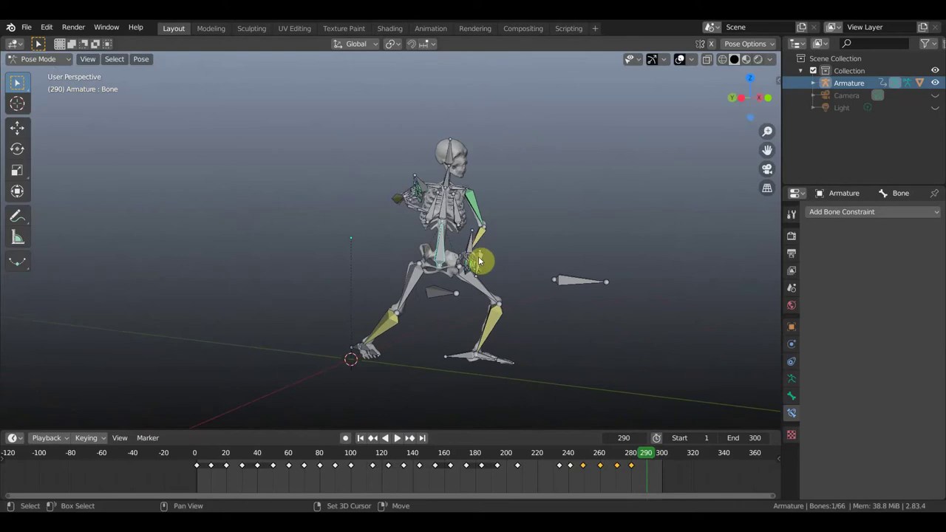
key(g)
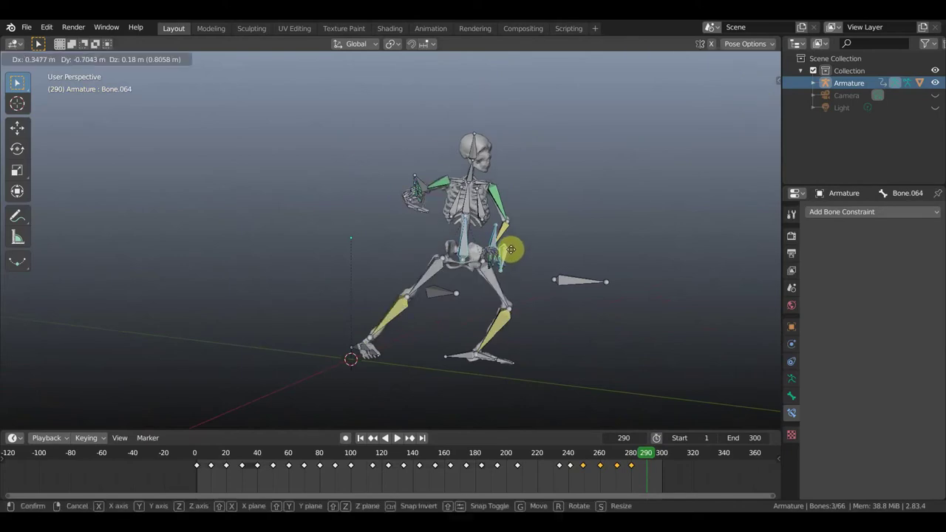
click(517, 251)
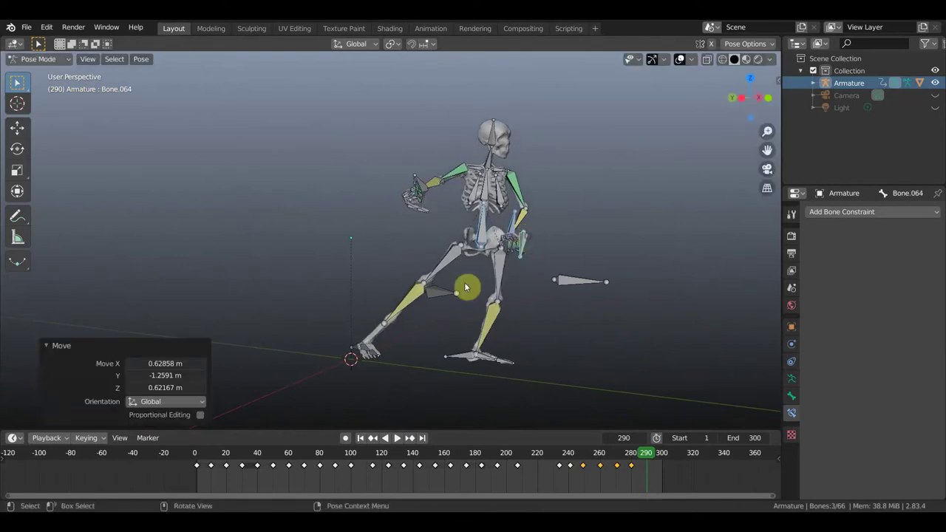
- Move foot control bone Bone.060 to a new spot for the step
middle_drag(374, 347, 342, 355)
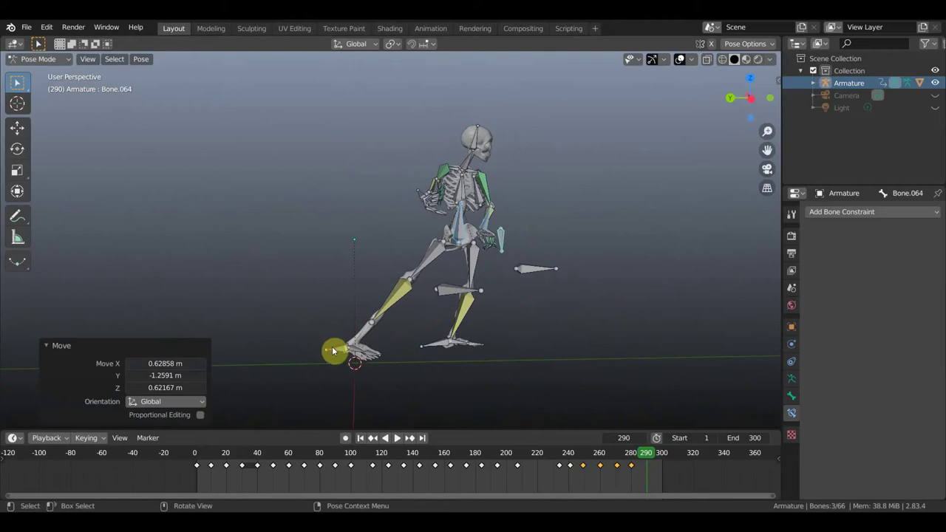
click(342, 354)
key(g)
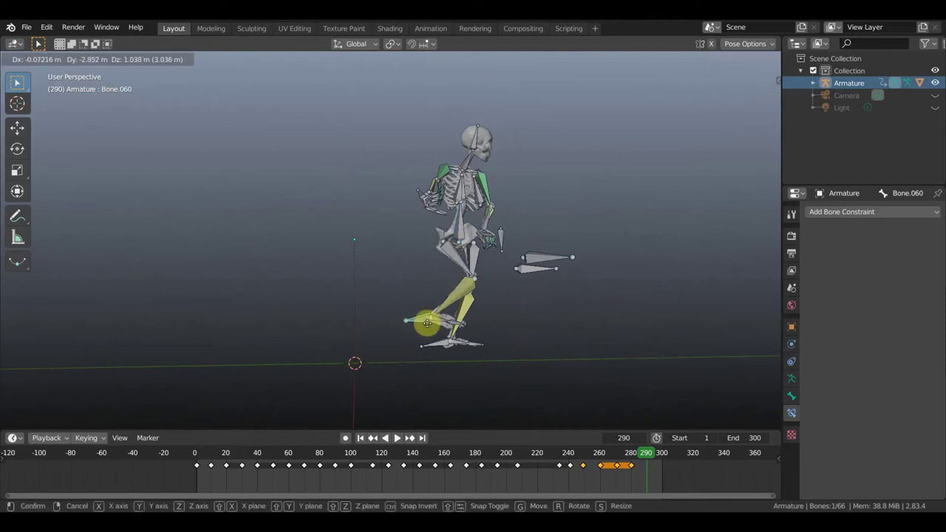
click(441, 347)
mouse_move(443, 333)
middle_down()
mouse_move(384, 343)
mouse_move(414, 238)
middle_up()
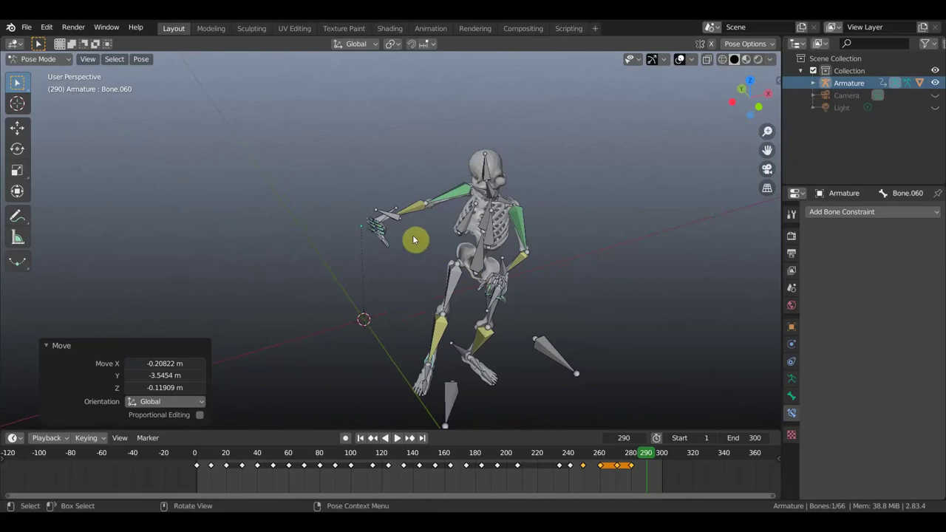
- Move arm bones Bone.065 and Bone.055 together to a new position
click(392, 214)
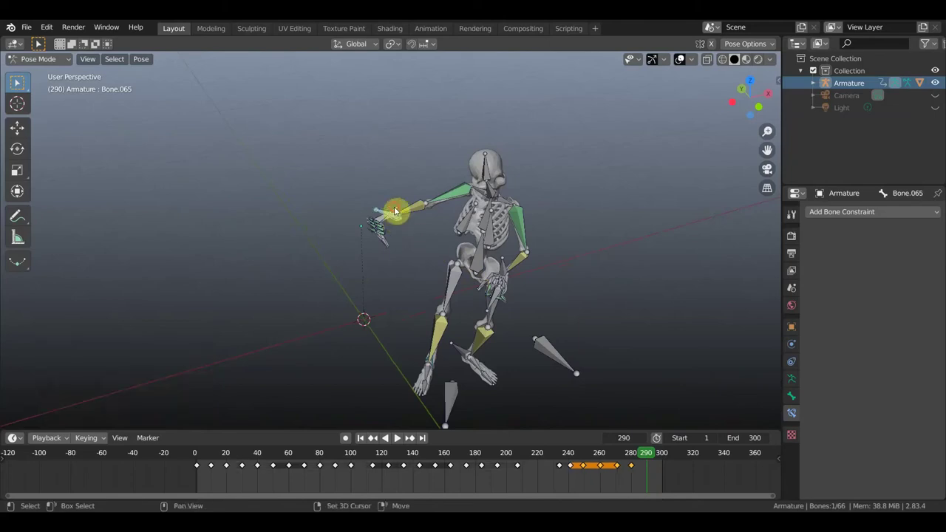
click(414, 217)
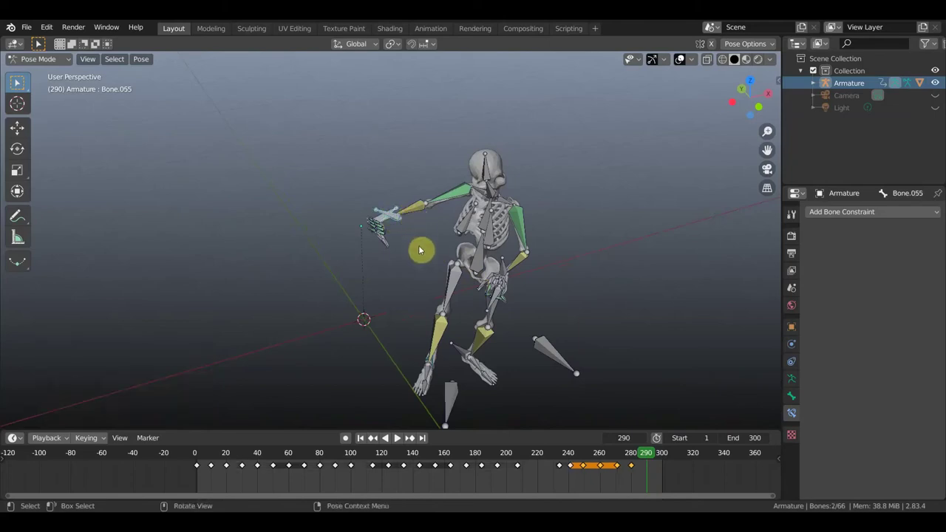
key(g)
click(473, 277)
mouse_move(471, 280)
middle_down()
mouse_move(529, 260)
mouse_move(502, 249)
mouse_move(495, 268)
mouse_move(539, 268)
middle_up()
scroll(503, 250, up, 3)
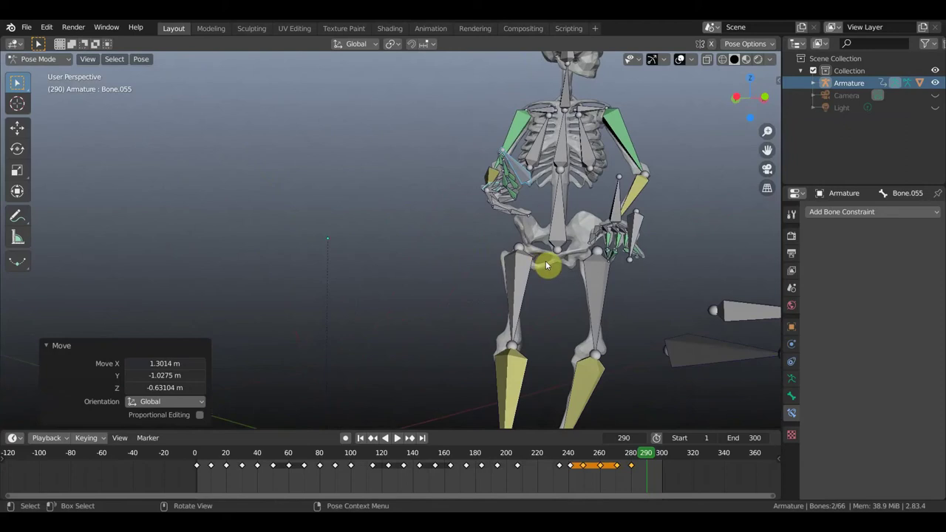
- Rotate the hand bones to -104°, then to -62.1° about Z
key(r)
click(514, 181)
mouse_move(513, 181)
middle_down()
mouse_move(520, 231)
mouse_move(555, 231)
middle_up()
key(r)
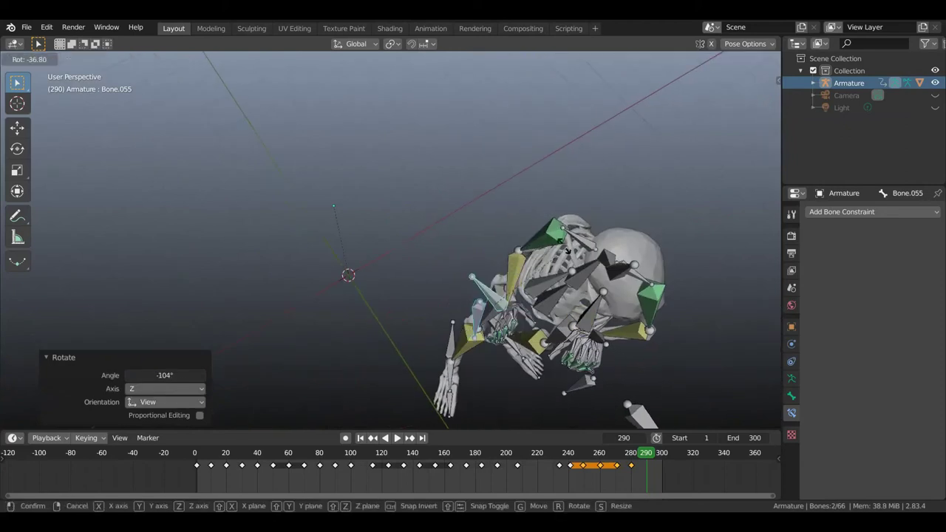
click(561, 281)
mouse_move(562, 281)
middle_down()
mouse_move(539, 192)
mouse_move(556, 223)
middle_up()
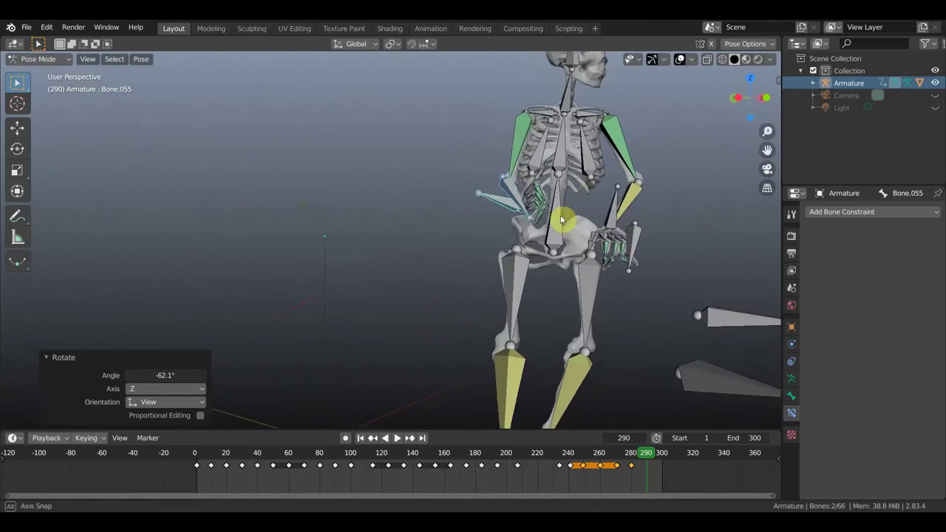
middle_drag(556, 223, 547, 228)
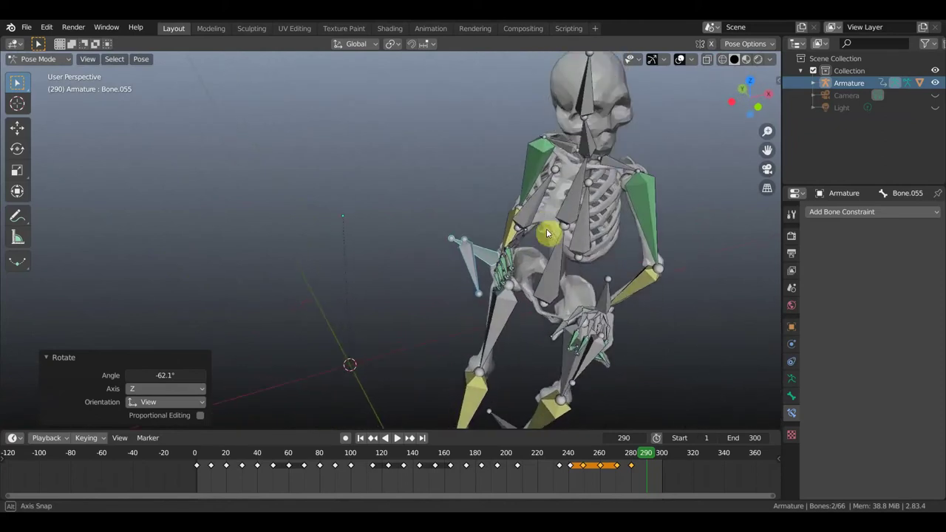
- Rotate Bone.065 alone to -39.9° about Z, then reselect the root bone
click(485, 272)
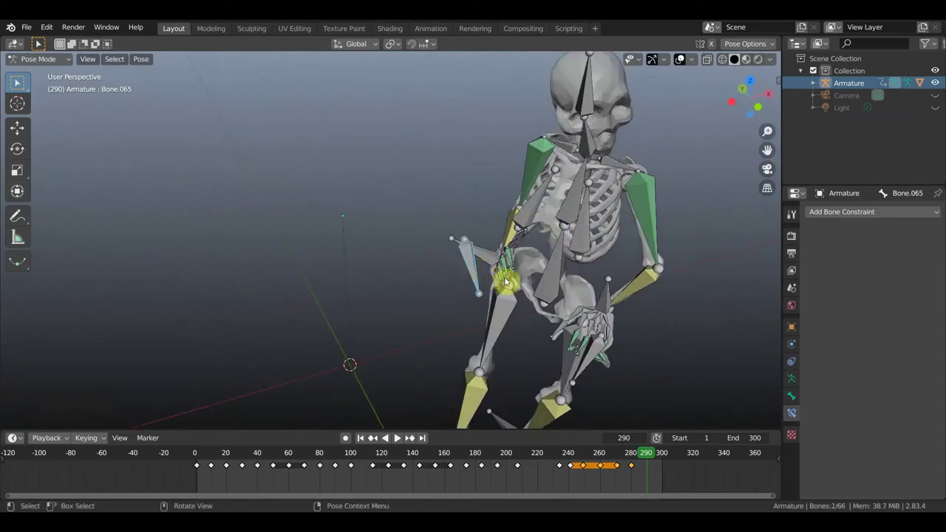
key(r)
click(524, 248)
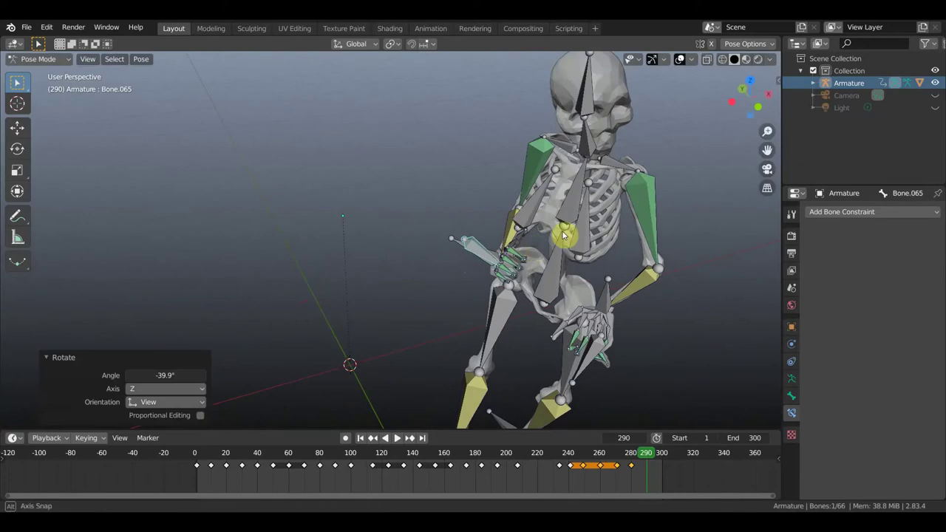
middle_drag(537, 248, 599, 206)
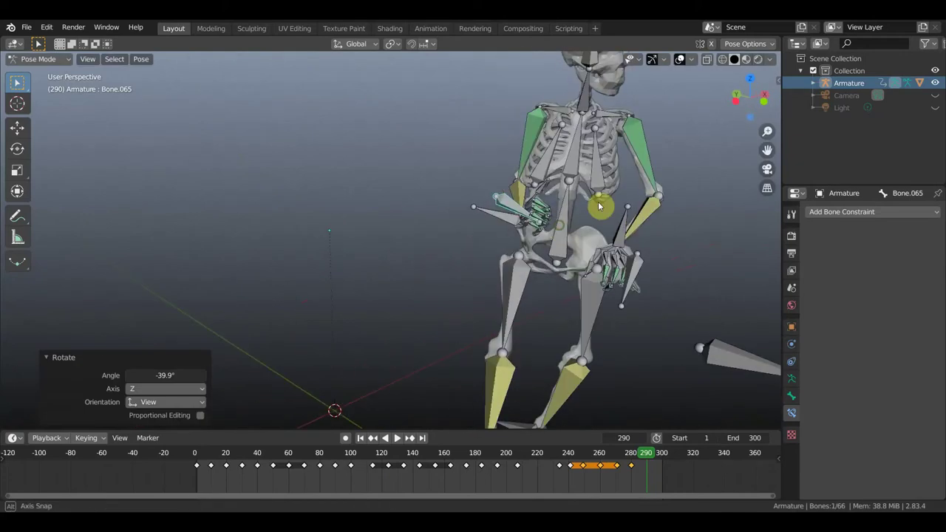
click(582, 234)
scroll(568, 234, down, 3)
scroll(567, 235, down, 2)
mouse_move(566, 239)
middle_down()
mouse_move(532, 236)
mouse_move(623, 222)
middle_up()
- Select all bones and insert a LocRot keyframe at frame 290
key(a)
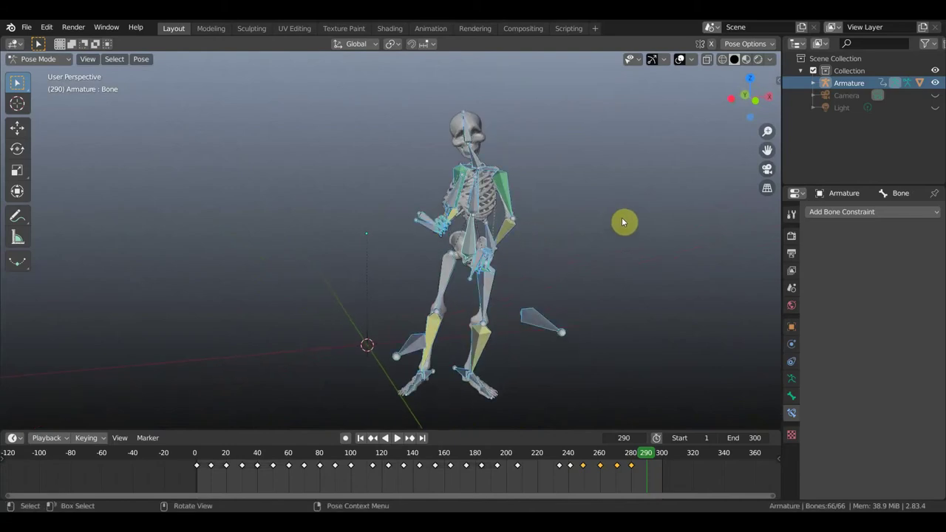
key(i)
click(622, 219)
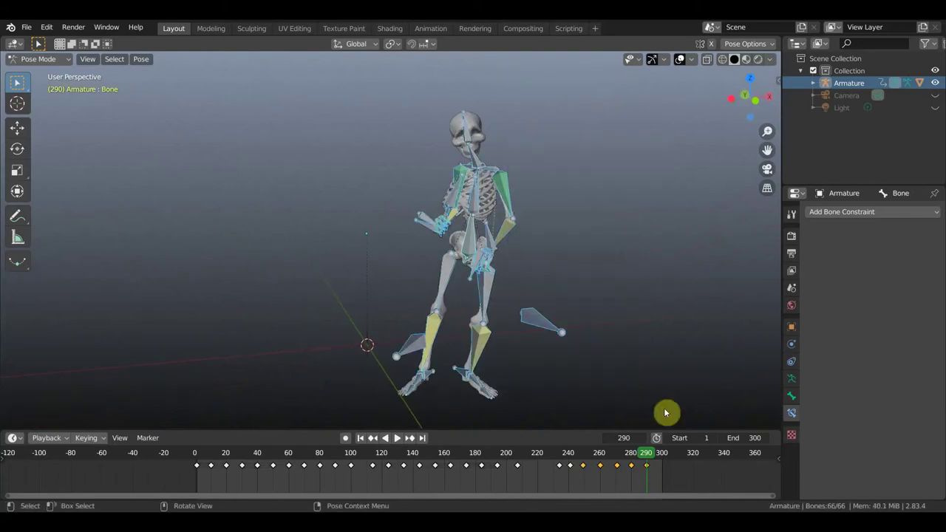
- Slide that keyframe to near frame 300 and scrub through to check the motion
mouse_move(649, 459)
mouse_down()
mouse_move(606, 459)
mouse_move(653, 477)
mouse_move(642, 480)
mouse_up()
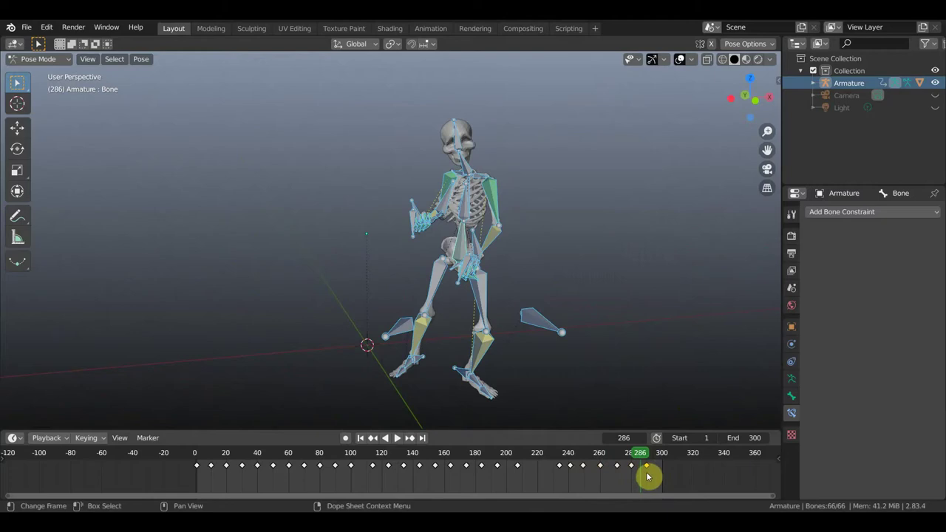
key(g)
click(663, 477)
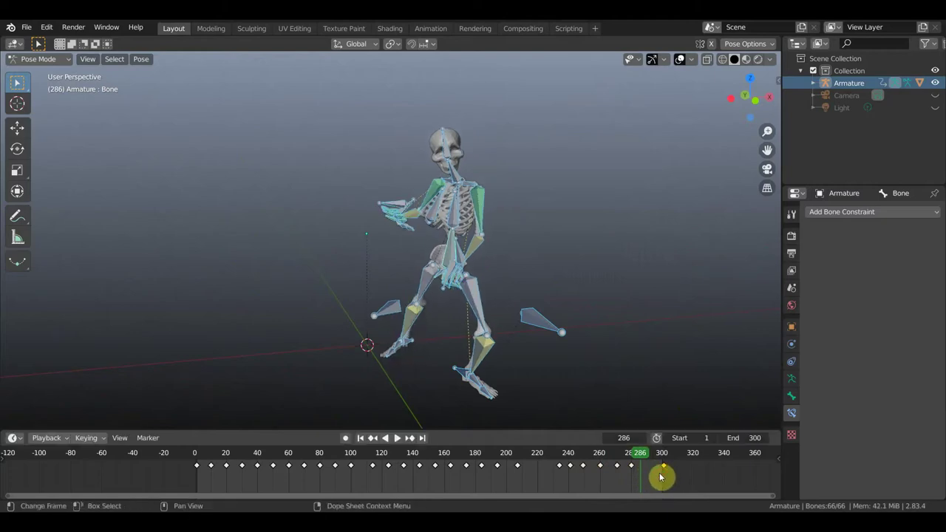
mouse_move(641, 459)
mouse_down()
mouse_move(613, 456)
mouse_move(654, 476)
mouse_up()
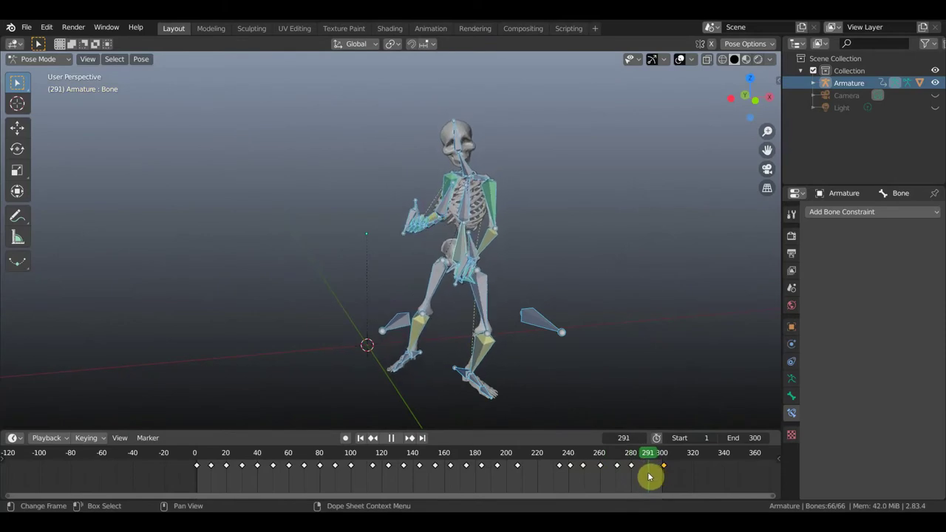
key(Escape)
mouse_move(420, 372)
middle_down()
mouse_move(490, 370)
mouse_move(399, 353)
middle_up()
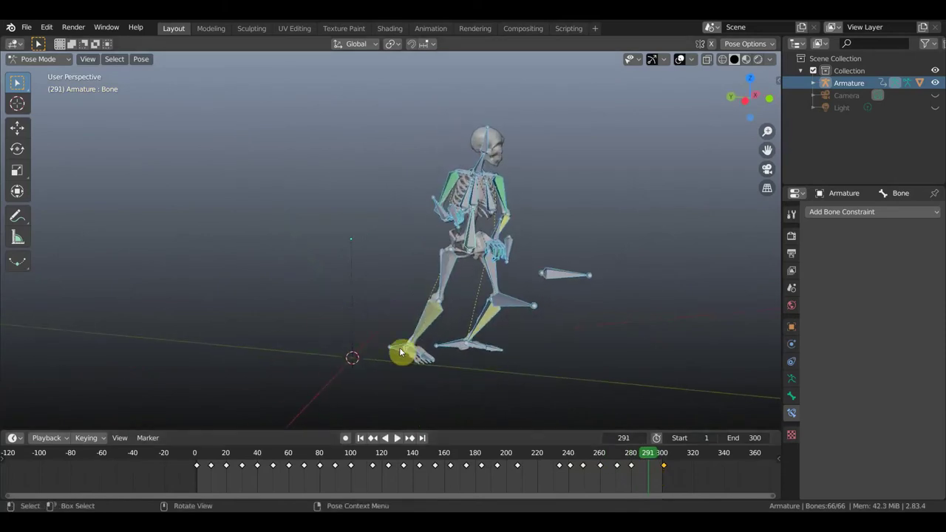
- Raise foot bone Bone.060 and rotate the leg bones at frame 291
click(397, 350)
key(g)
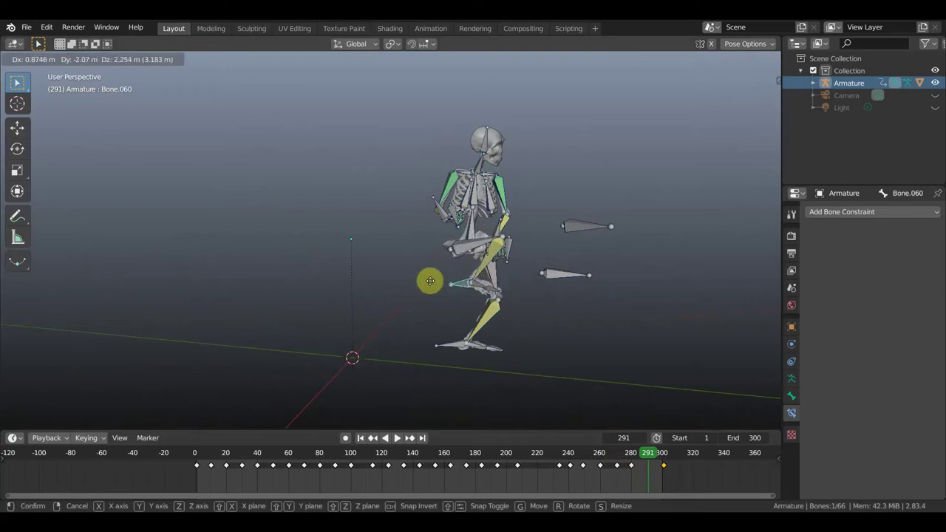
click(428, 288)
key(r)
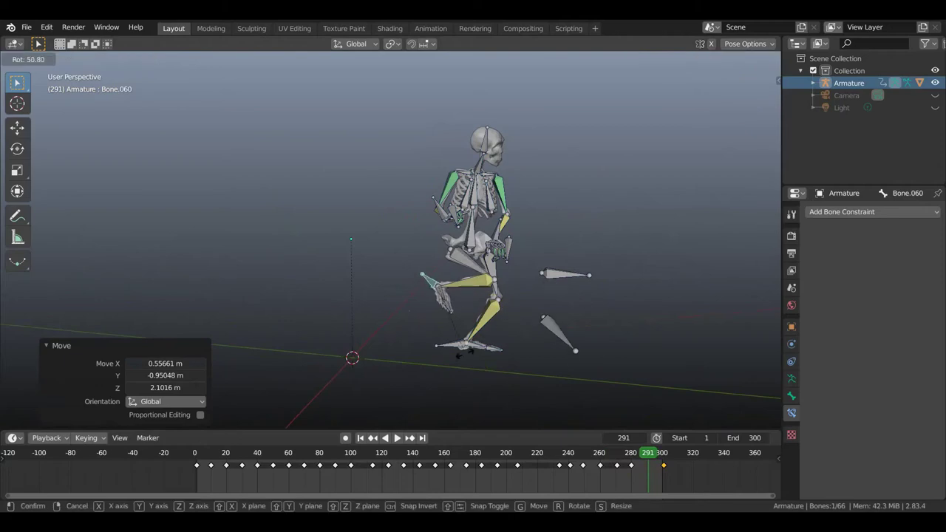
click(462, 353)
middle_drag(454, 296, 453, 294)
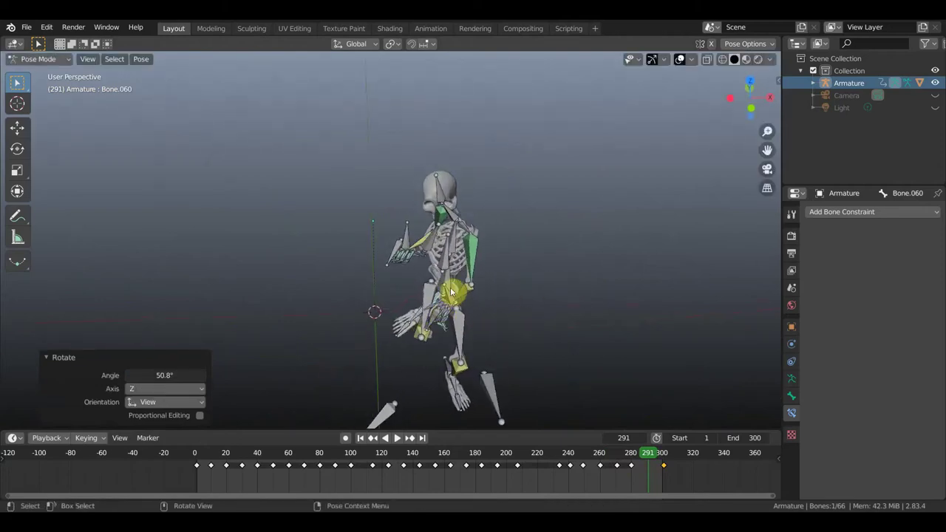
- Select the root bone and turn the whole skeleton -42.8° about Z
click(458, 289)
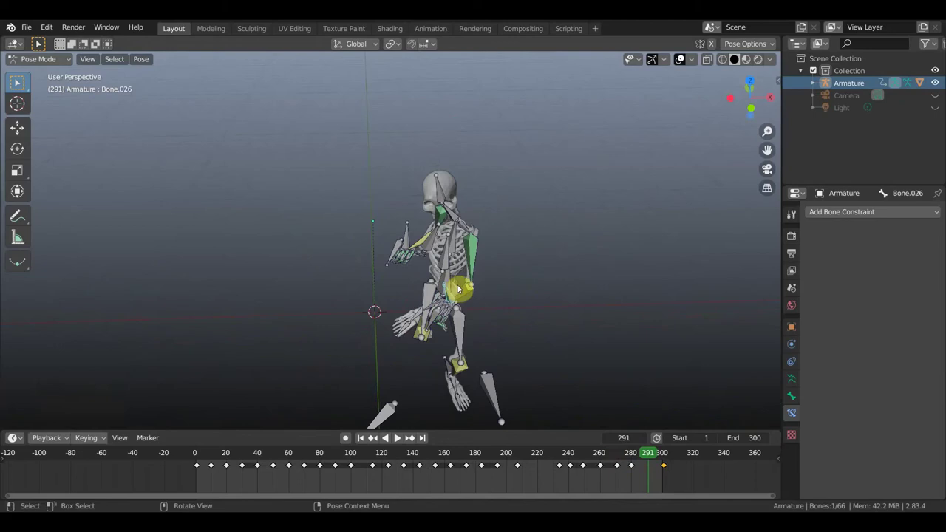
middle_drag(475, 289, 525, 286)
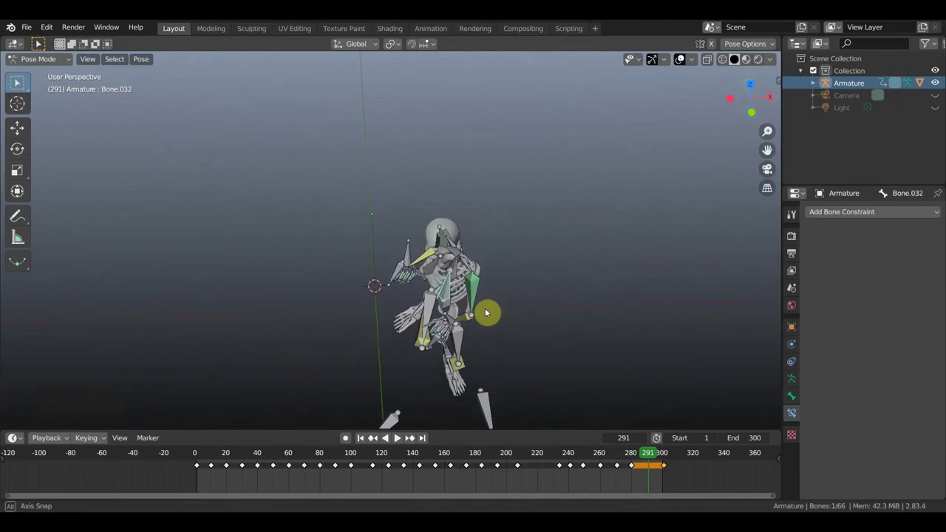
click(482, 262)
click(550, 273)
mouse_move(550, 274)
middle_down()
mouse_move(518, 323)
mouse_move(581, 330)
middle_up()
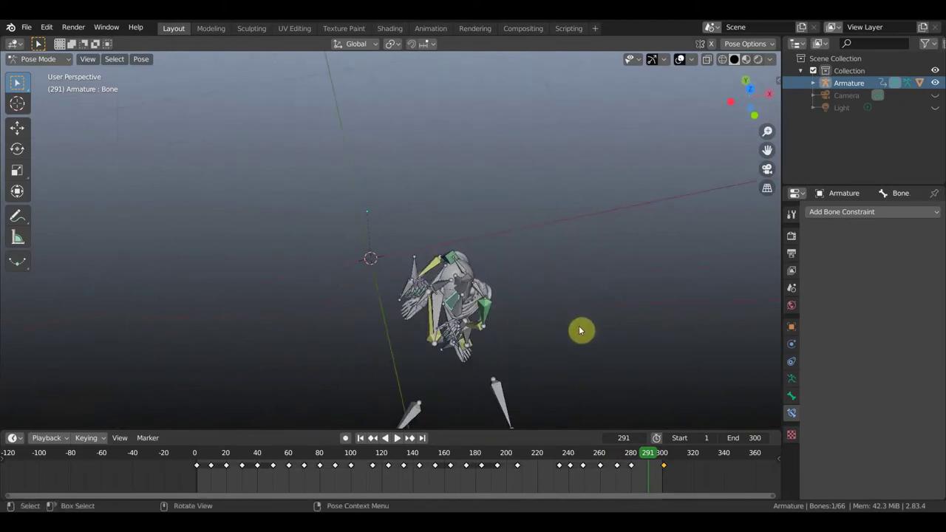
key(r)
click(545, 238)
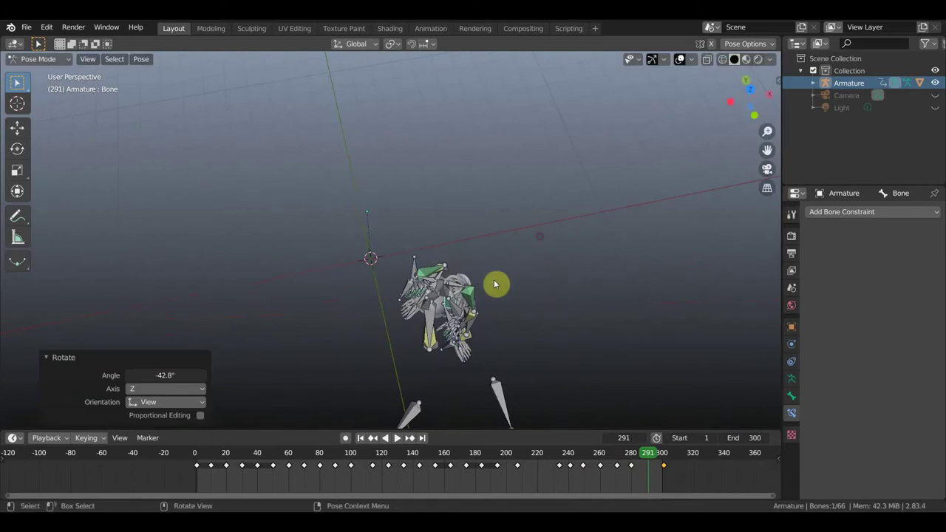
middle_drag(522, 270, 485, 223)
scroll(485, 223, up, 2)
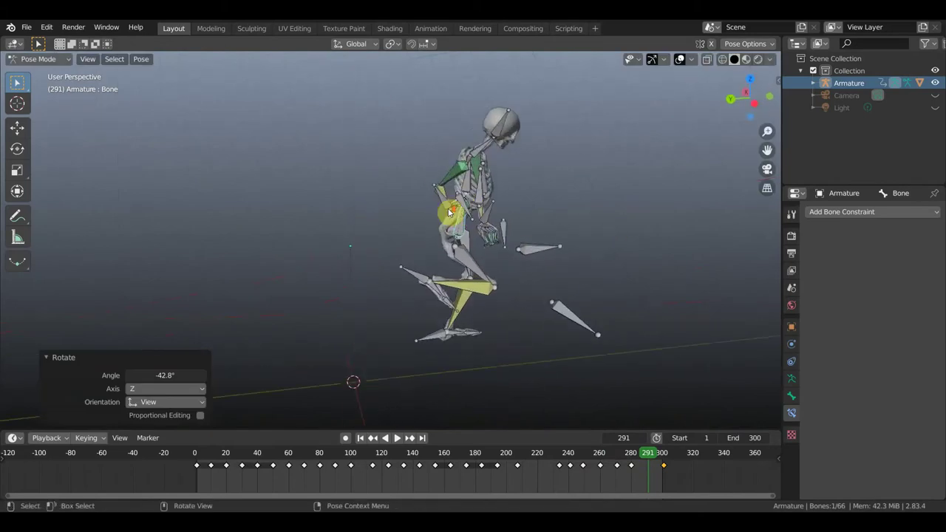
scroll(490, 207, up, 1)
- Move hand bones Bone.065 and Bone.055 toward the torso by -0.47/-1.06/-0.83 m
click(468, 195)
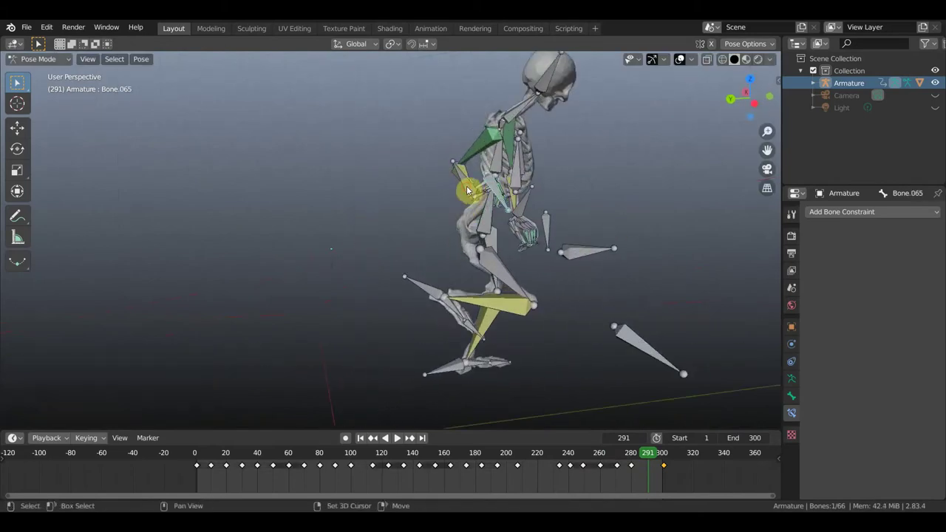
shift+click(469, 195)
key(g)
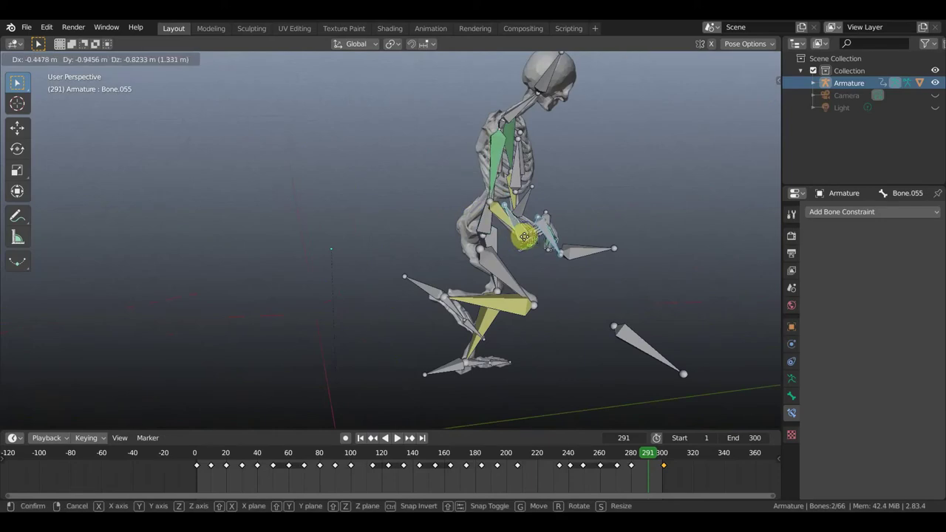
click(515, 247)
mouse_move(515, 247)
middle_down()
mouse_move(411, 229)
mouse_move(484, 229)
middle_up()
click(500, 238)
scroll(501, 240, down, 5)
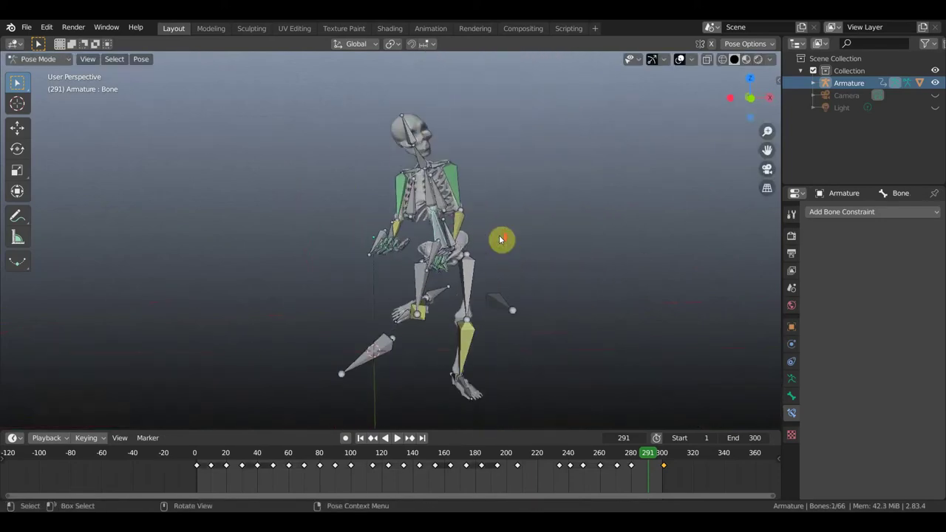
- Rotate the whole skeleton, then turn it back slightly by -9.27°
key(r)
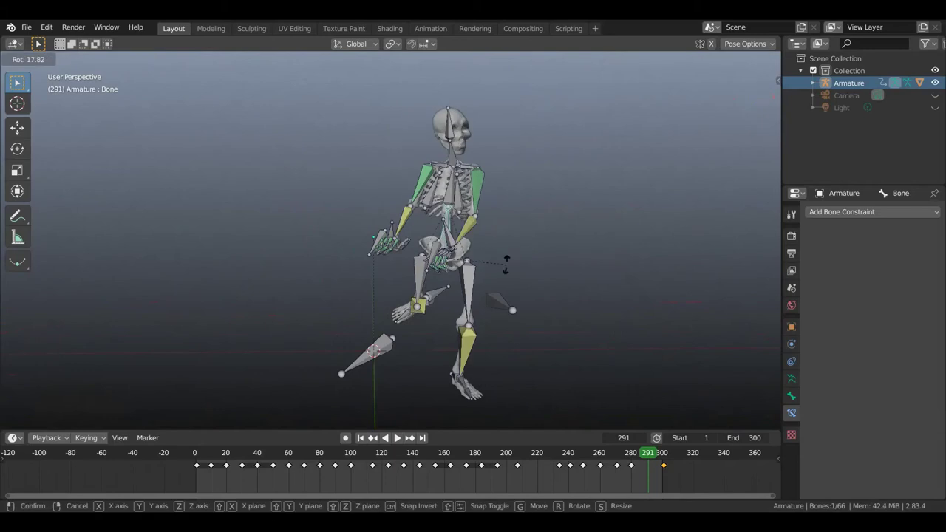
click(513, 256)
middle_drag(513, 268, 515, 325)
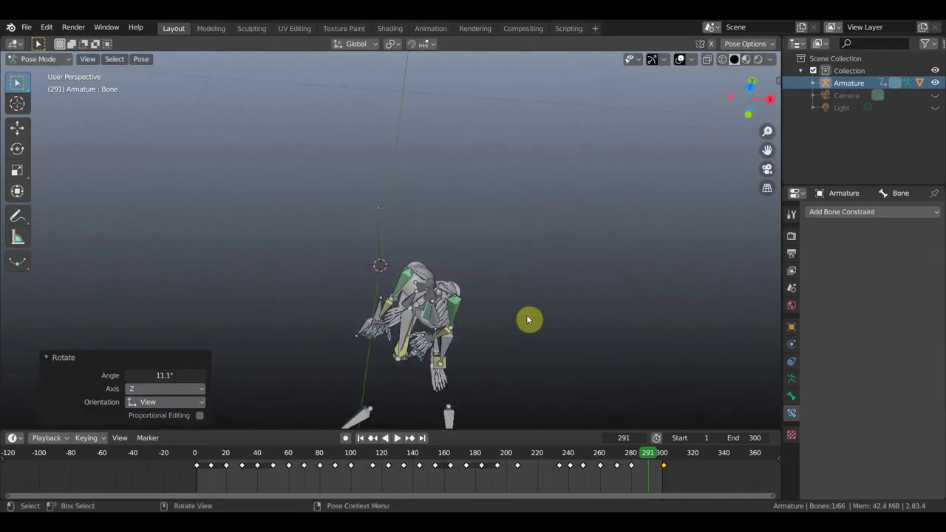
key(r)
click(539, 287)
mouse_move(507, 298)
middle_down()
mouse_move(540, 255)
mouse_move(488, 233)
mouse_move(530, 300)
middle_up()
- Bend the spine bone Bone.003 by 39.9°, then by a further 6.94°
click(488, 207)
key(r)
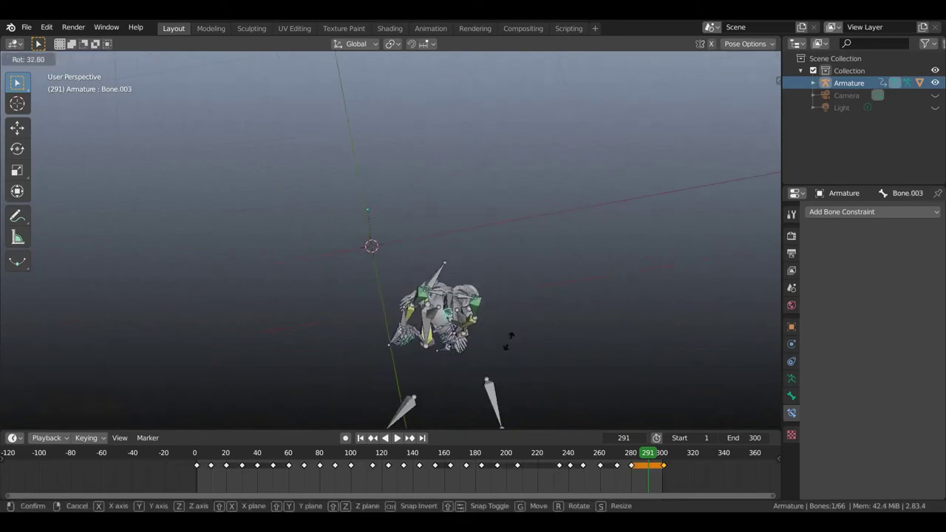
click(502, 344)
middle_drag(502, 289, 502, 258)
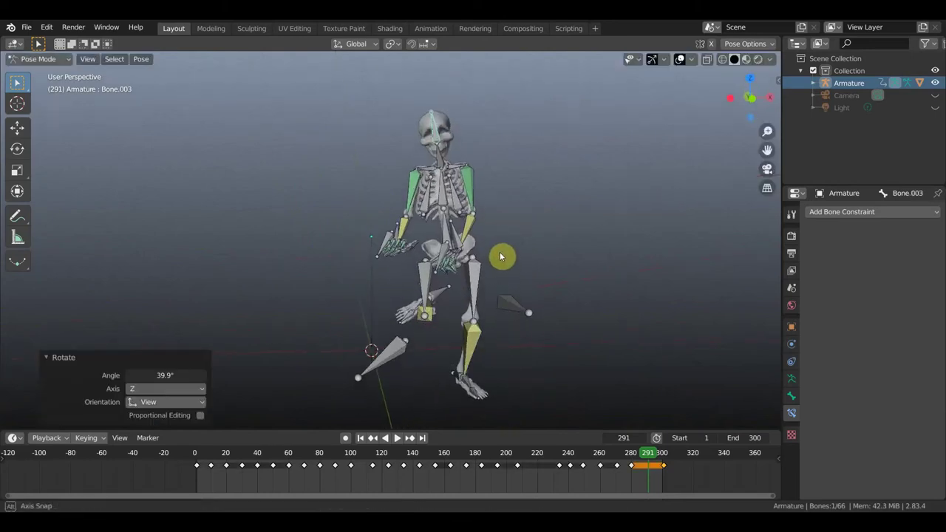
key(r)
click(530, 271)
middle_drag(528, 279, 524, 275)
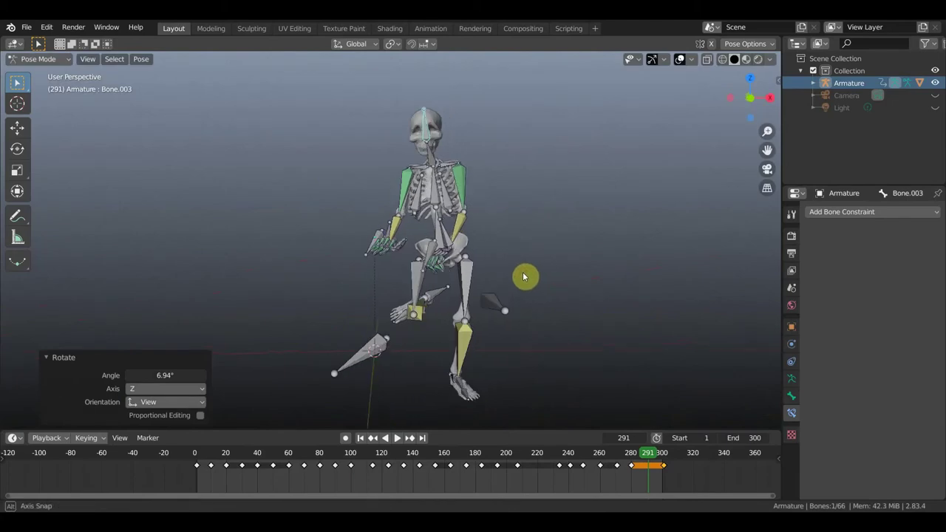
- Give hip bone Bone.026 a small rotation and tilt the whole skeleton from the root bone
click(448, 240)
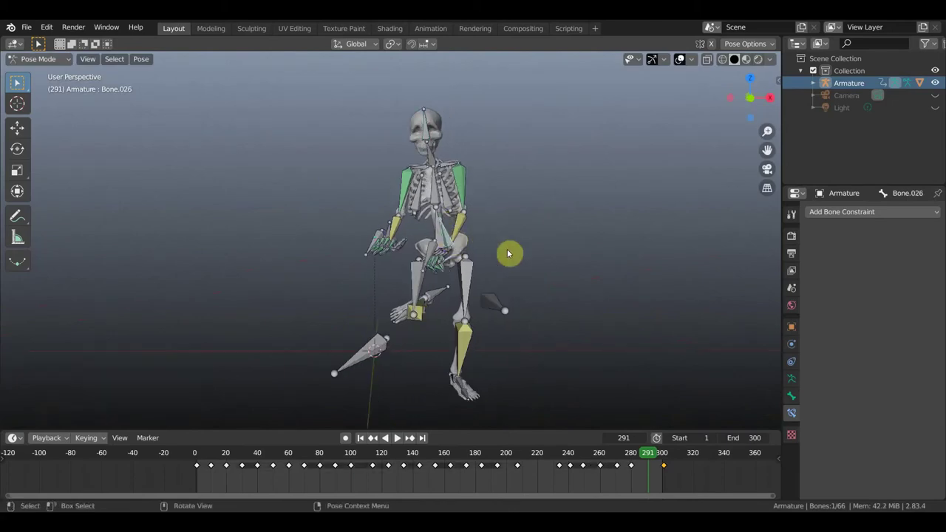
key(r)
click(473, 243)
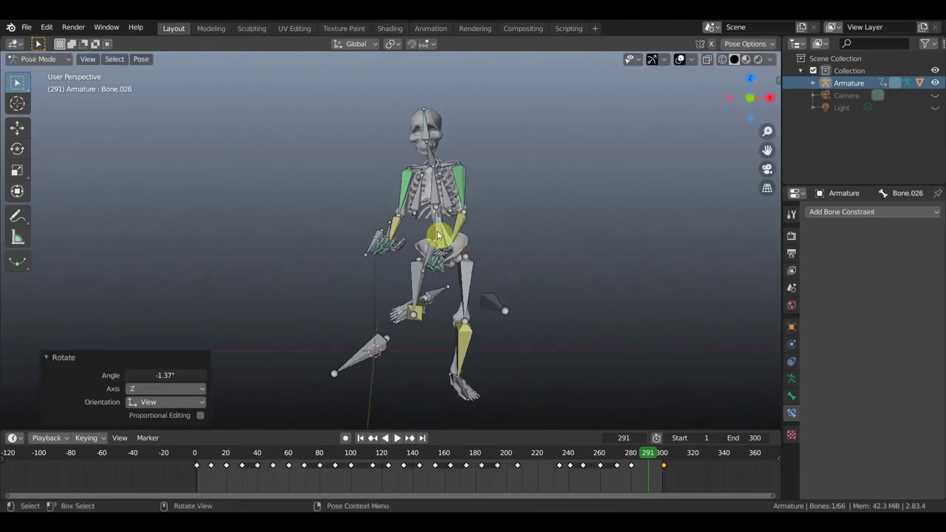
click(481, 244)
key(r)
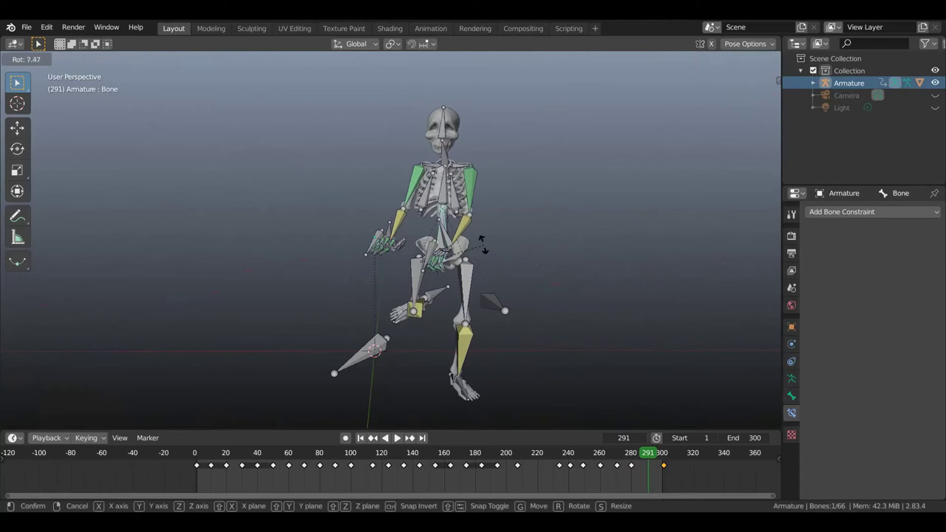
click(484, 246)
- Swing the raised lower leg Bone.060 down by -56.7°, then undo one action
click(440, 295)
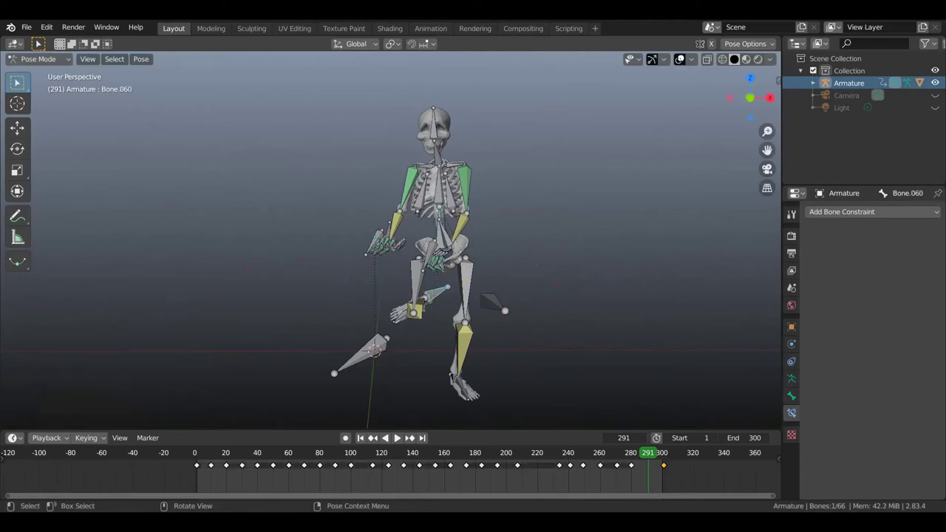
key(r)
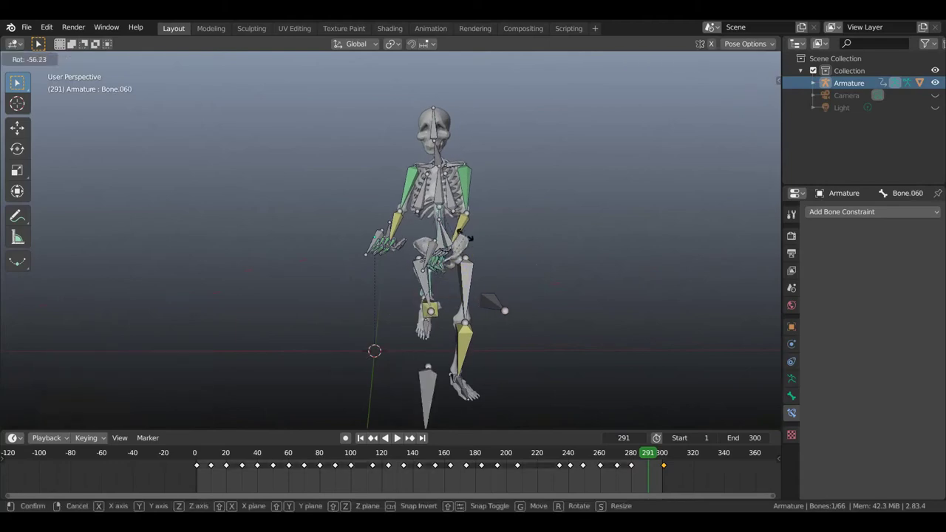
click(467, 239)
mouse_move(446, 229)
middle_down()
mouse_move(467, 235)
mouse_move(500, 274)
mouse_move(468, 270)
middle_up()
key(ctrl+z)
- Shift the whole skeleton's position, then move the bones picked at hip bone Bone.026
key(g)
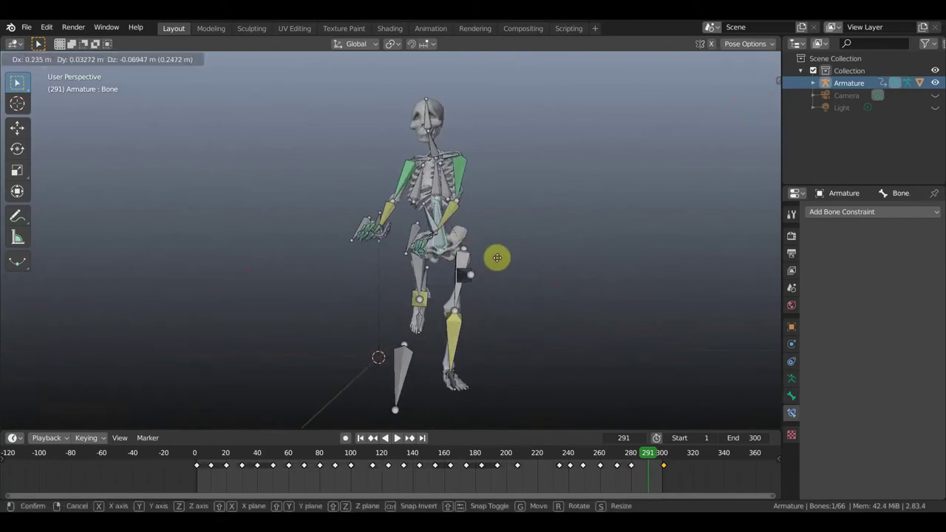
click(496, 258)
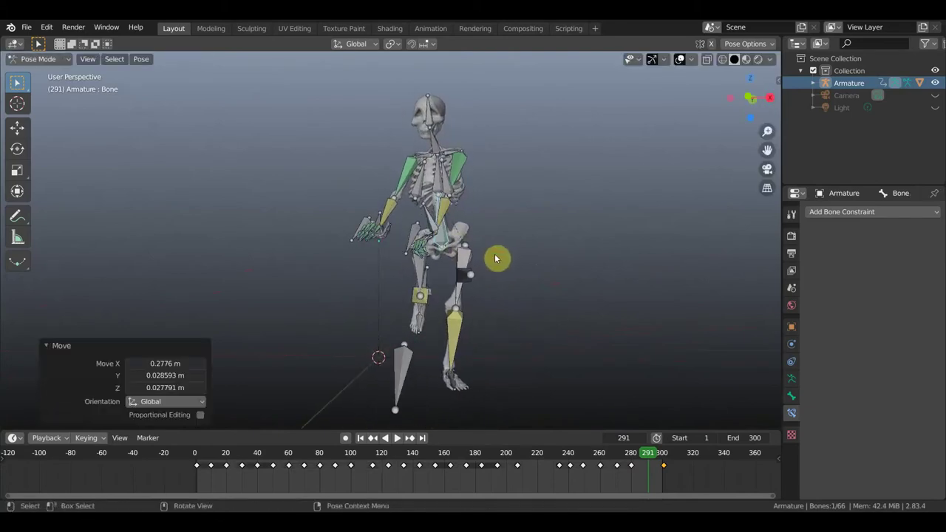
click(431, 235)
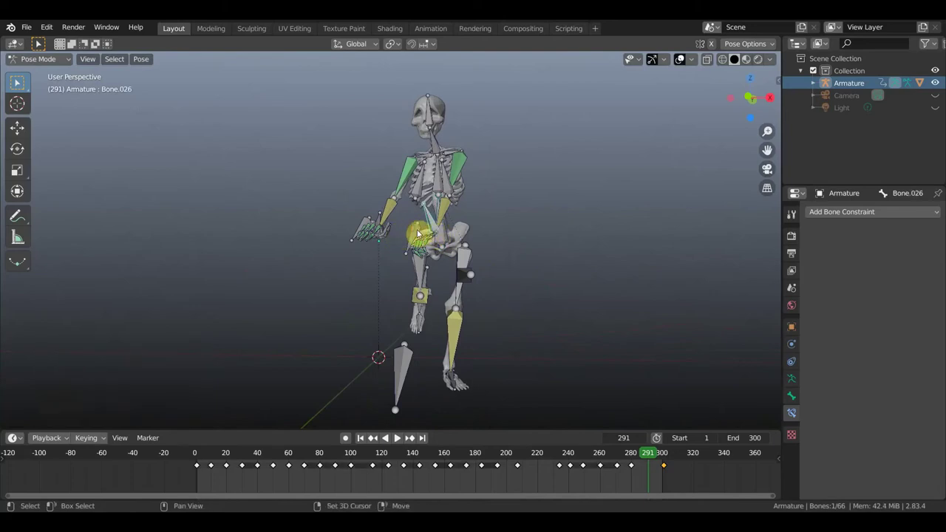
key(g)
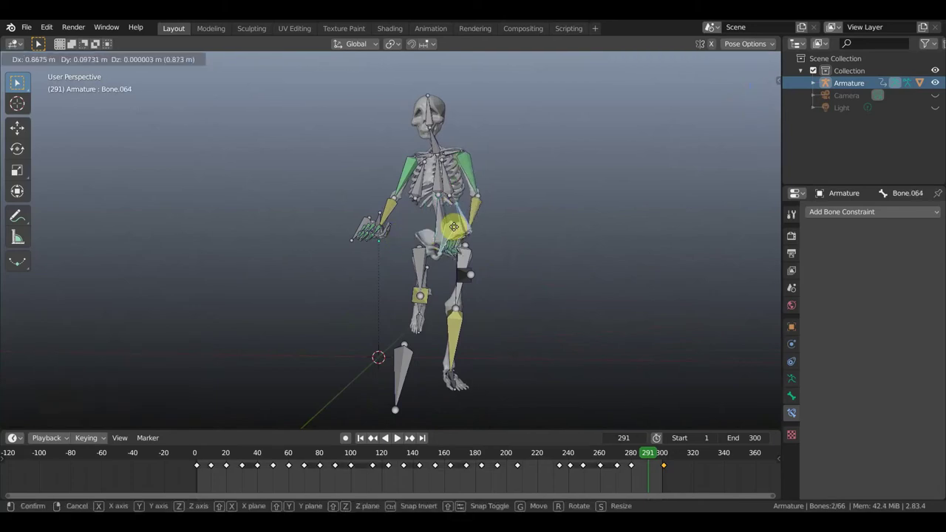
click(454, 227)
middle_drag(414, 226, 482, 235)
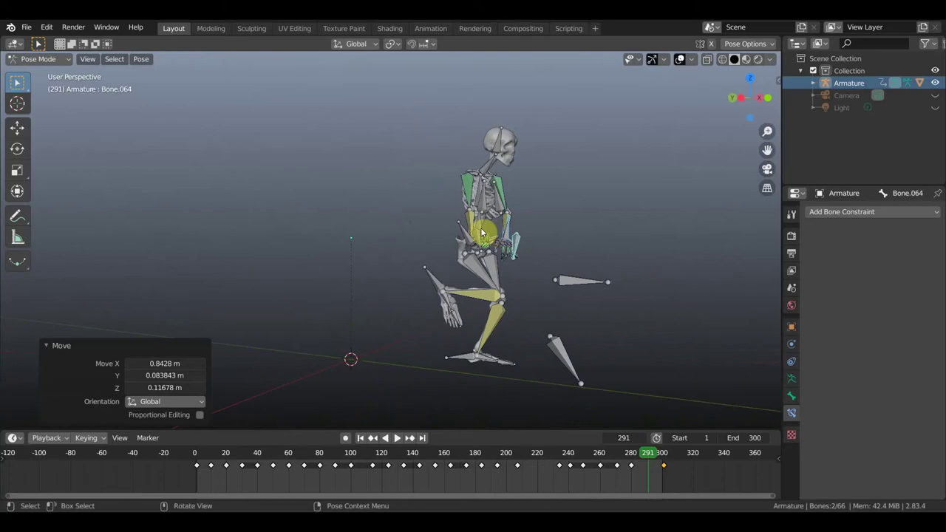
- Select hand bones Bone.055 and Bone.065 and rotate them 49.7°
click(520, 236)
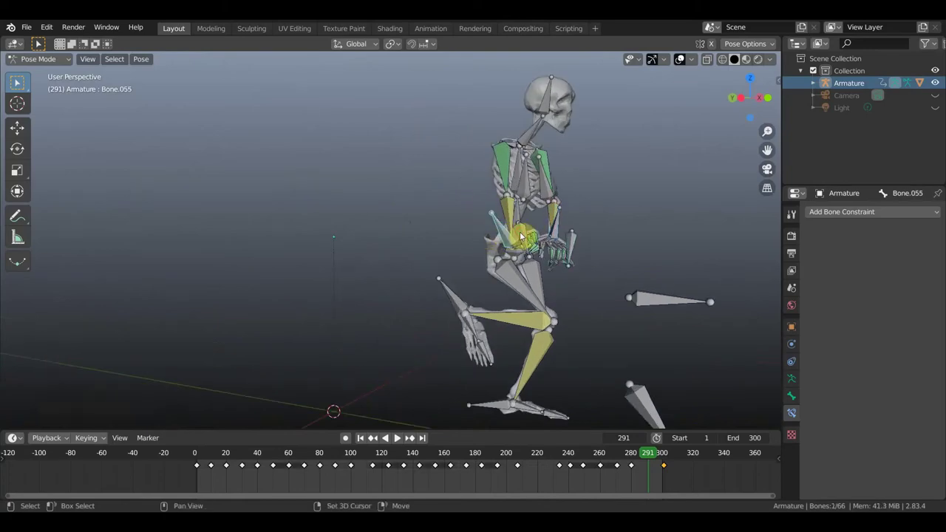
shift+click(554, 258)
middle_drag(554, 258, 595, 269)
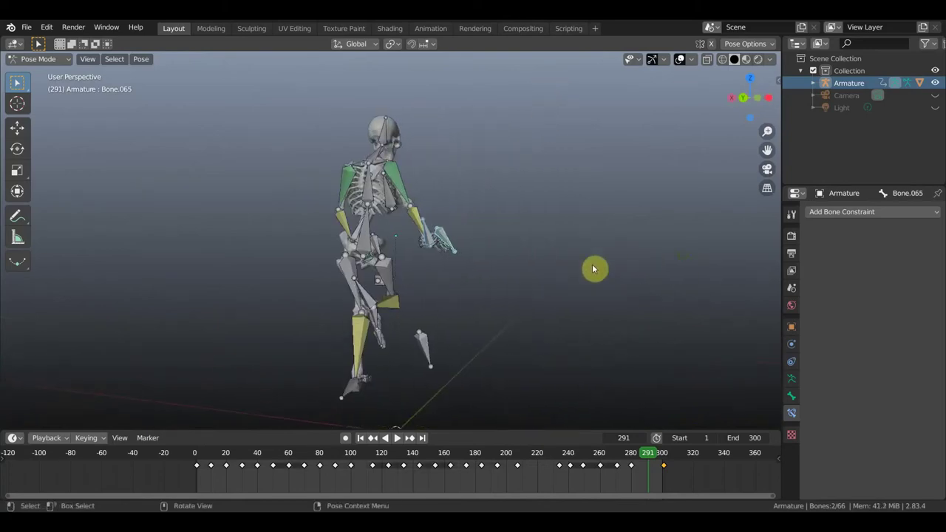
key(r)
click(480, 337)
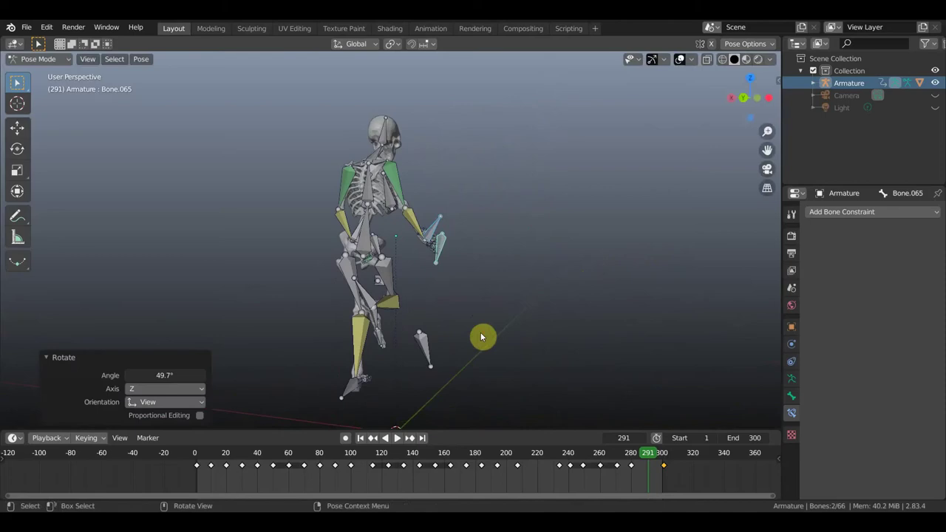
- Move and turn hand bone Bone.065 repeatedly, finishing with a 69.3° rotation outward
key(g)
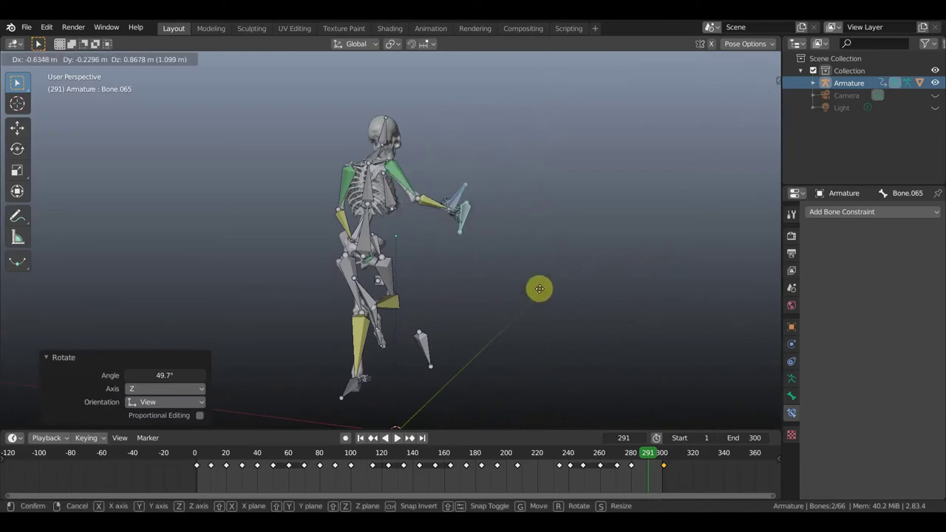
click(537, 284)
mouse_move(537, 285)
middle_down()
mouse_move(364, 294)
mouse_move(432, 298)
mouse_move(433, 389)
mouse_move(493, 405)
middle_up()
key(r)
click(427, 325)
key(g)
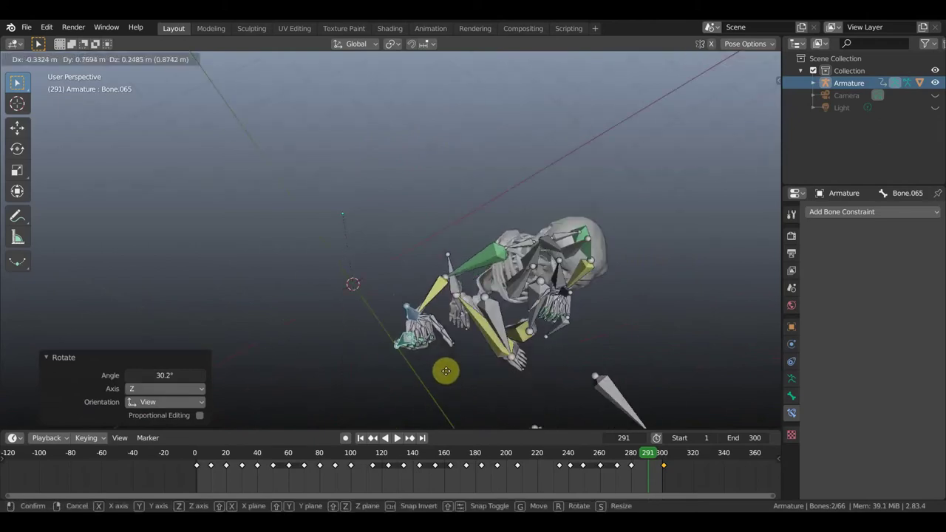
click(446, 369)
key(r)
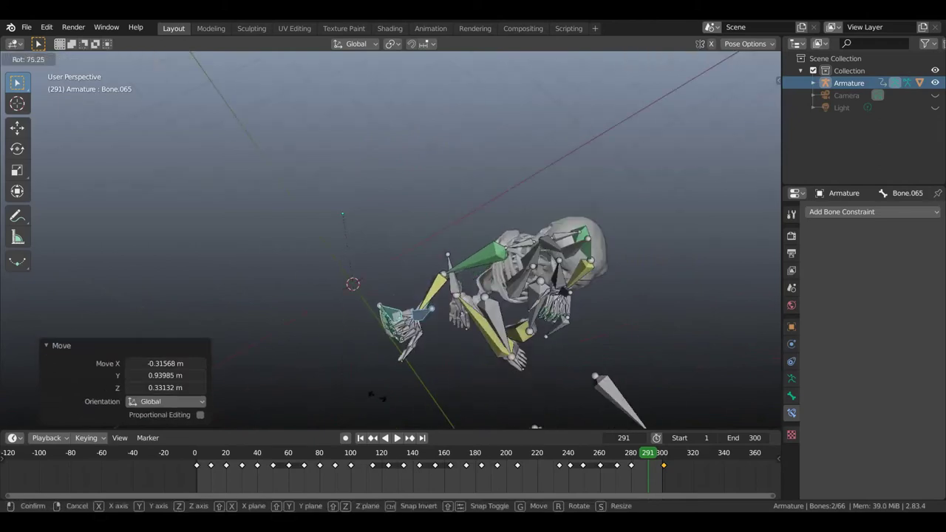
click(384, 396)
middle_drag(387, 320, 382, 295)
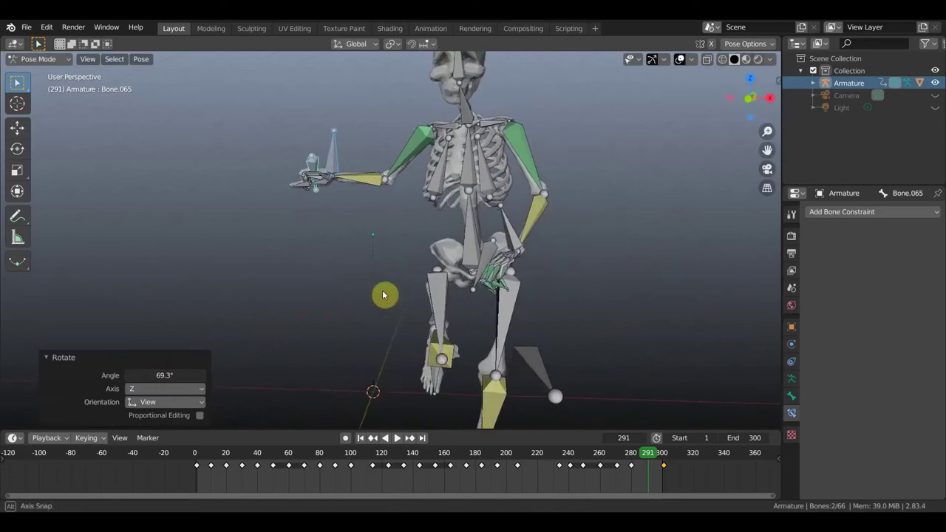
scroll(384, 295, down, 3)
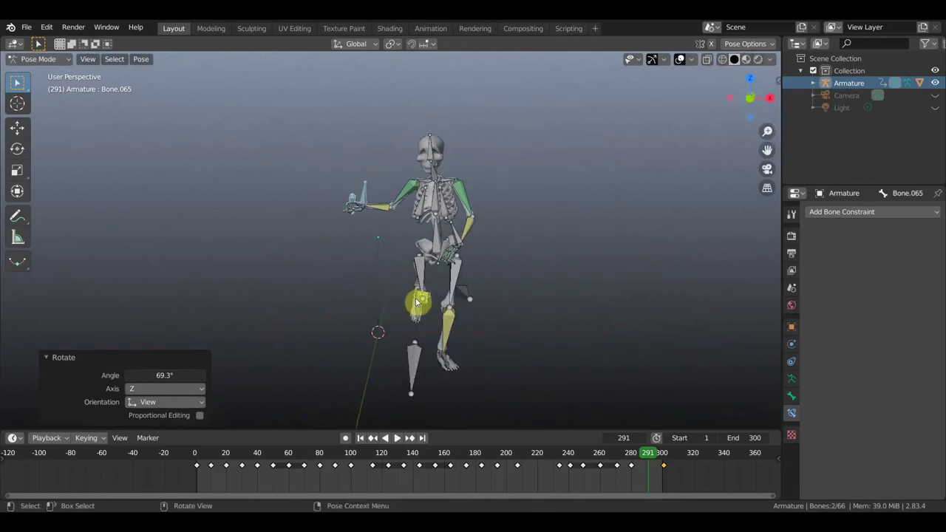
- Key location and rotation (LocRot) for all bones at frame 291
key(a)
key(i)
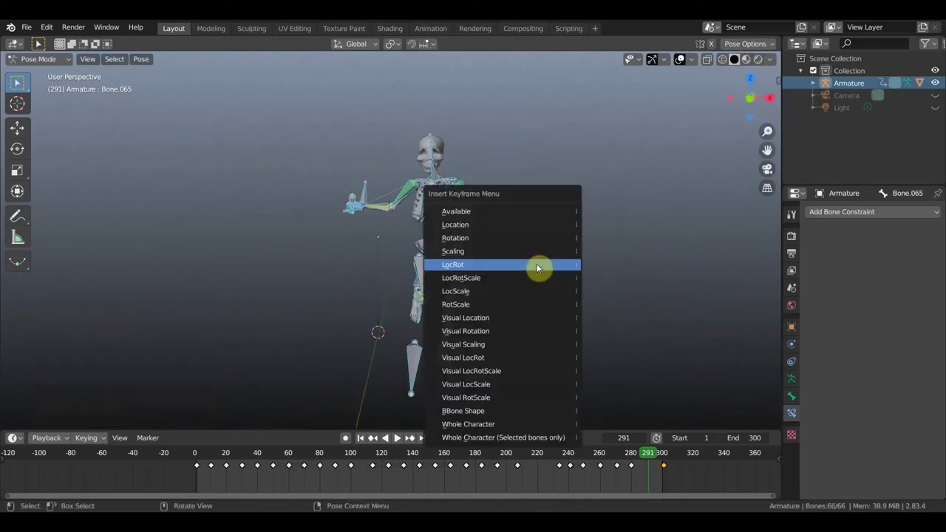
click(537, 268)
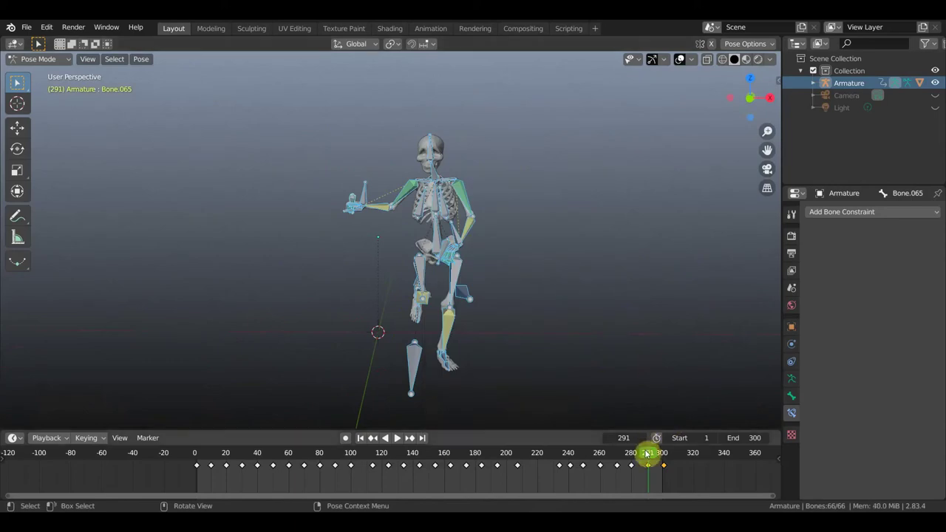
- Scrub frames 273–304 to preview the motion, stop playback, and select Bone.060
drag(644, 456, 665, 468)
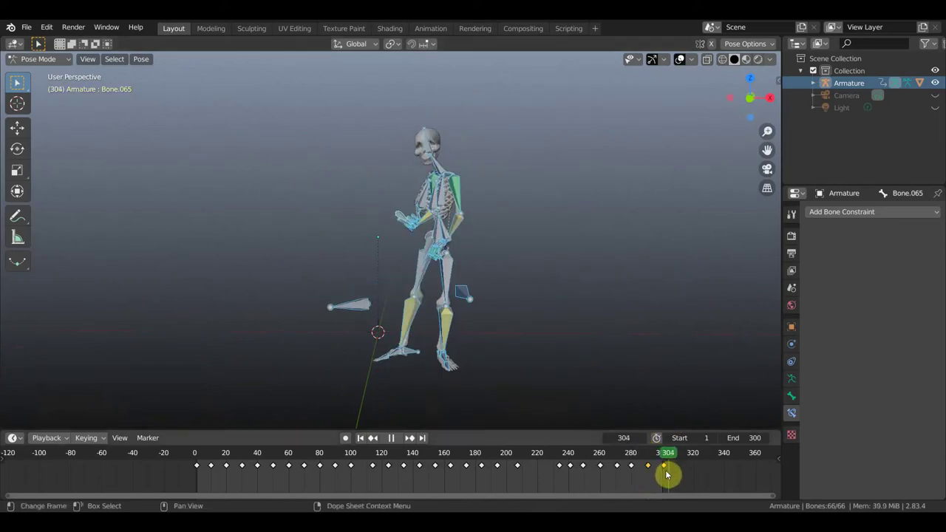
mouse_move(665, 470)
mouse_down()
mouse_move(598, 481)
mouse_move(617, 490)
mouse_up()
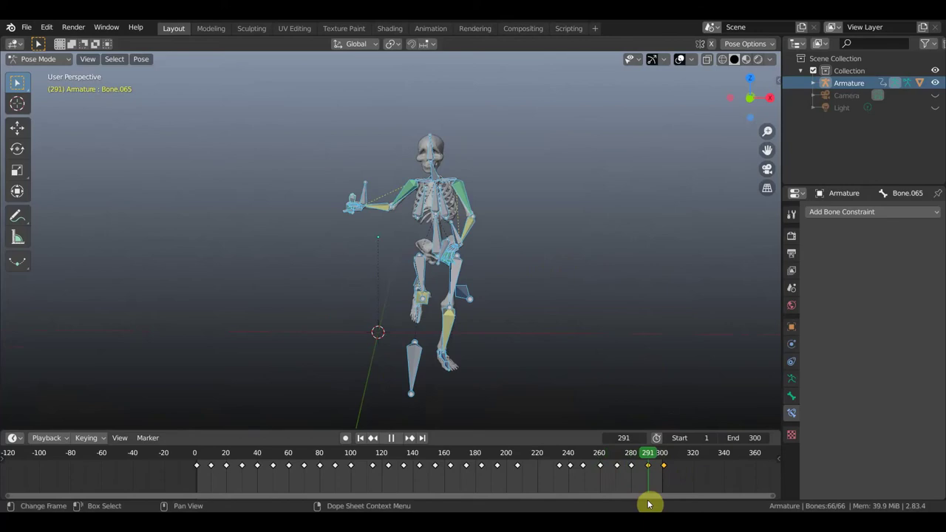
key(space)
mouse_move(441, 313)
middle_down()
mouse_move(540, 310)
mouse_move(504, 310)
middle_up()
click(429, 277)
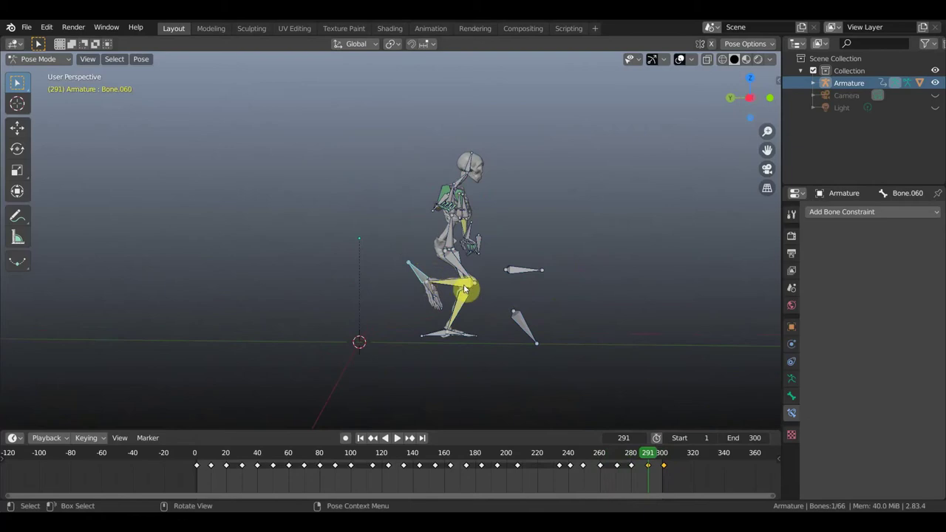
- Reposition thigh bone Bone.060, rotate it -46.3°, and move it again
key(r)
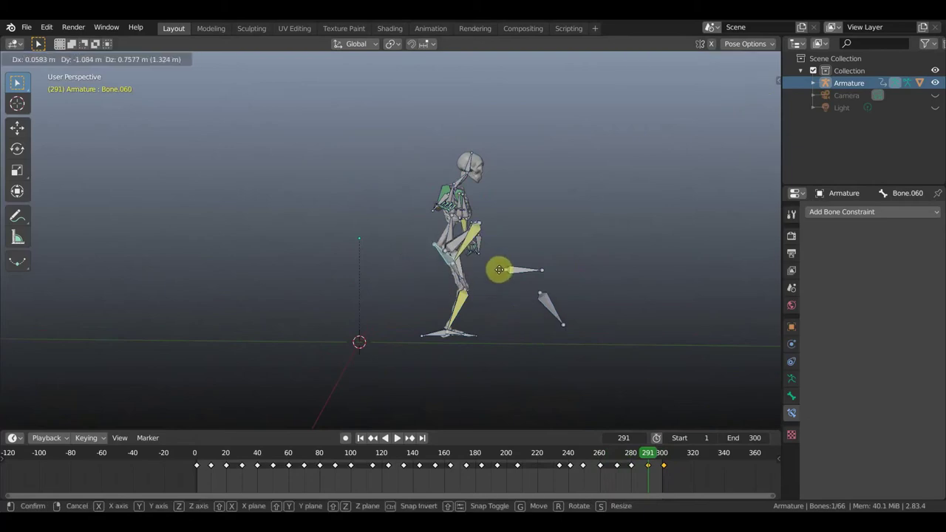
click(501, 271)
key(r)
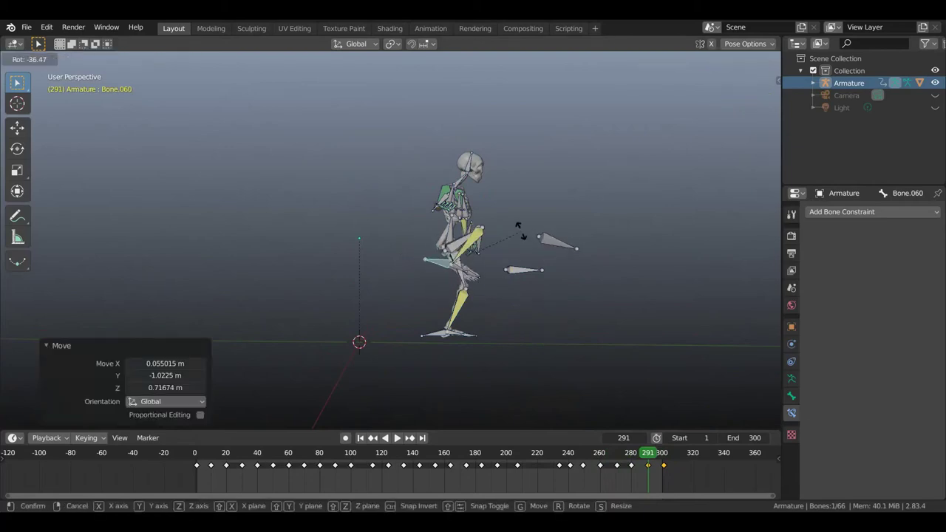
click(521, 220)
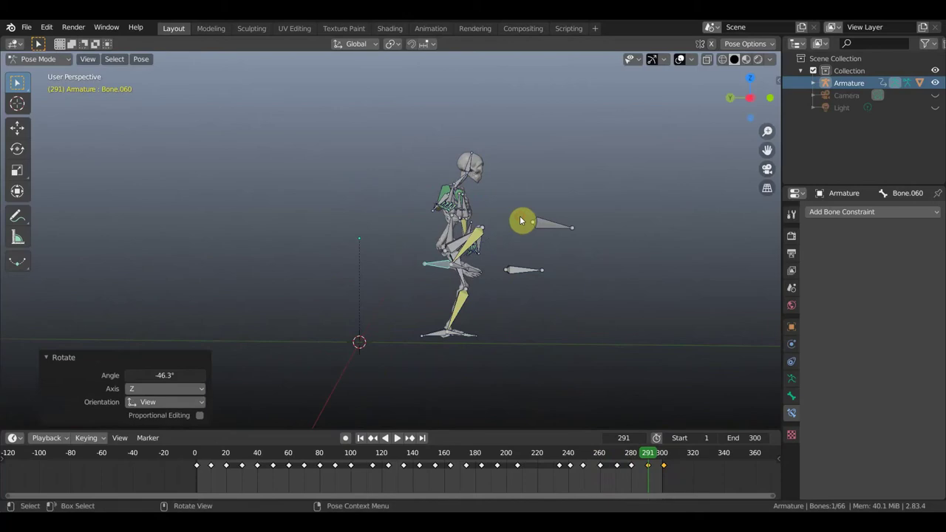
key(g)
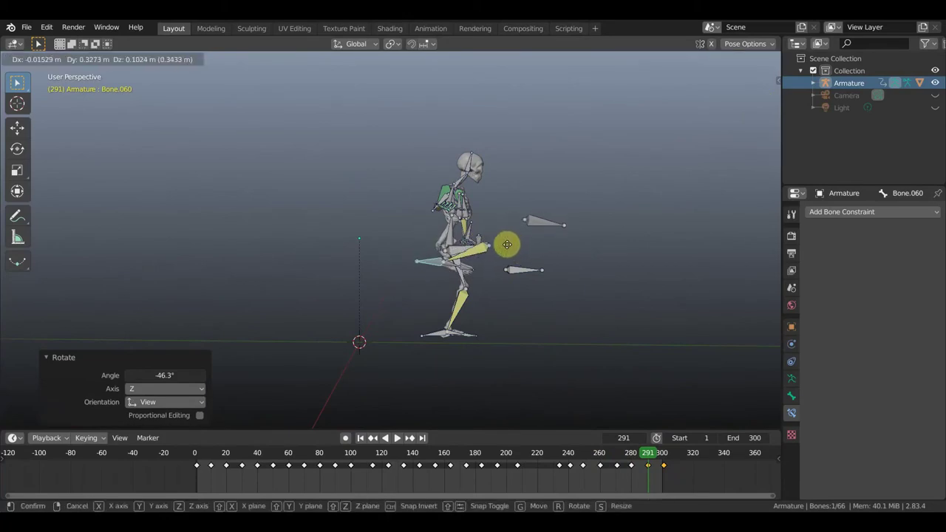
click(510, 248)
mouse_move(510, 247)
middle_down()
mouse_move(395, 247)
mouse_move(472, 271)
middle_up()
- Move the raised leg further and rotate it 41.6° to lift it higher
key(g)
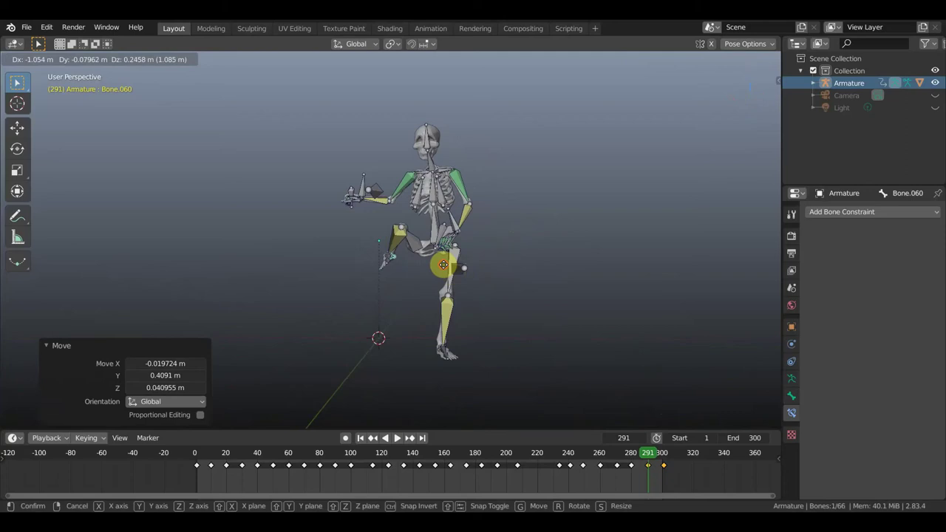
click(443, 265)
mouse_move(453, 270)
middle_down()
mouse_move(522, 282)
mouse_move(465, 340)
mouse_move(469, 279)
mouse_move(448, 291)
mouse_move(506, 296)
middle_up()
key(r)
click(449, 365)
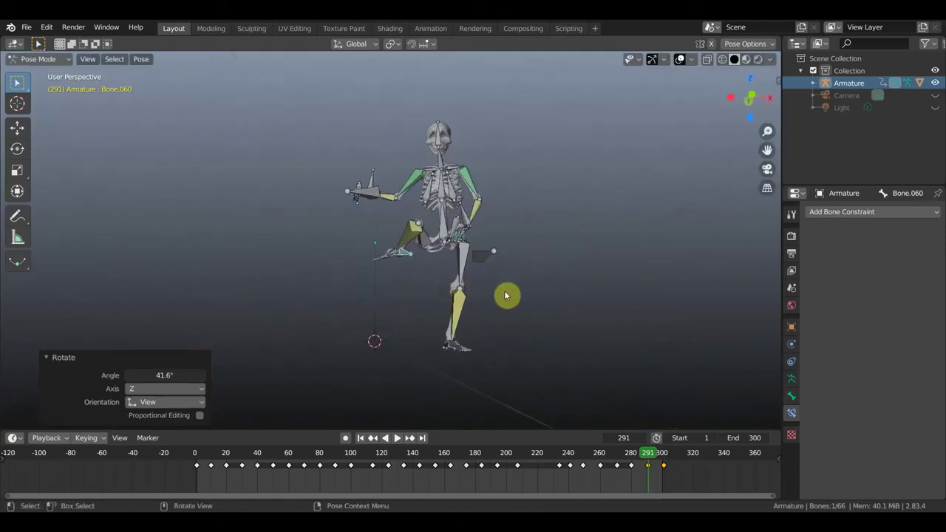
- Key location and rotation (LocRot) for all bones at frame 291
key(a)
key(i)
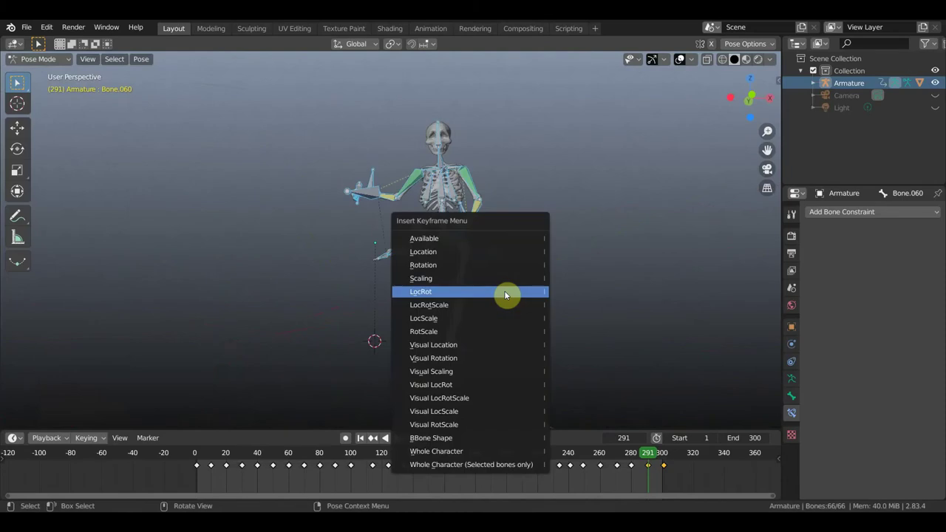
click(507, 295)
- At frame 300, move foot bone Bone.060 by 0.17/-1.20/-0.23 m
mouse_move(652, 455)
mouse_down()
mouse_move(617, 456)
mouse_move(662, 469)
mouse_up()
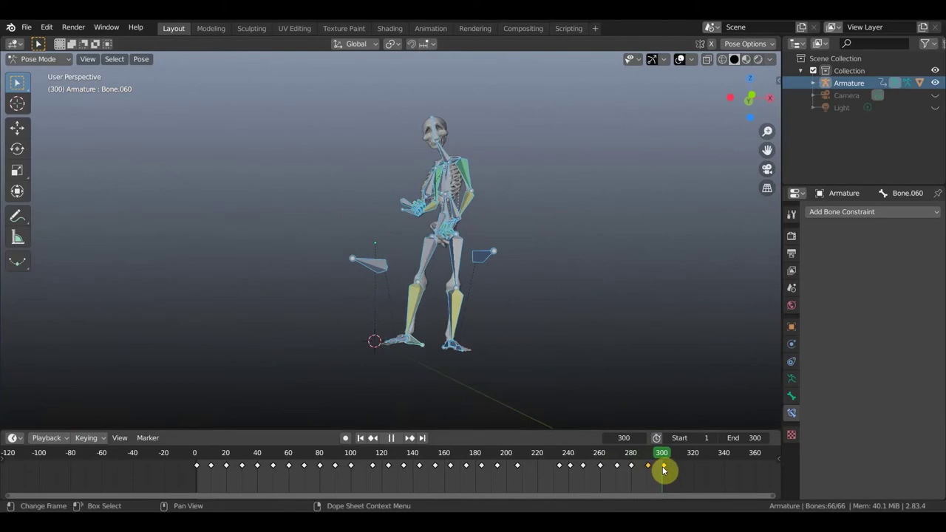
mouse_move(584, 418)
middle_down()
mouse_move(555, 394)
mouse_move(453, 352)
mouse_move(450, 337)
middle_up()
mouse_move(456, 338)
mouse_down()
mouse_move(479, 318)
mouse_move(487, 337)
mouse_up()
middle_drag(465, 313, 467, 268)
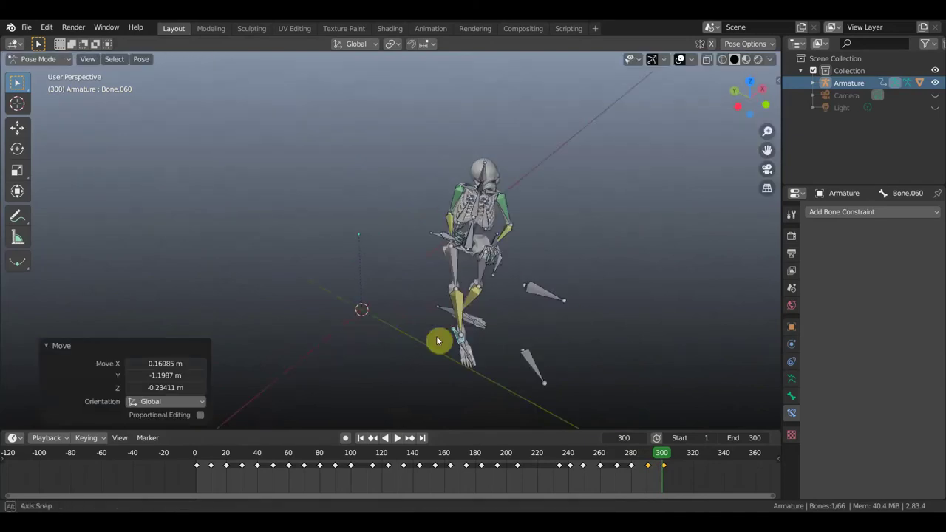
- Select the root bone through Bone.065 and, from top view, rotate them -89.5°
click(473, 248)
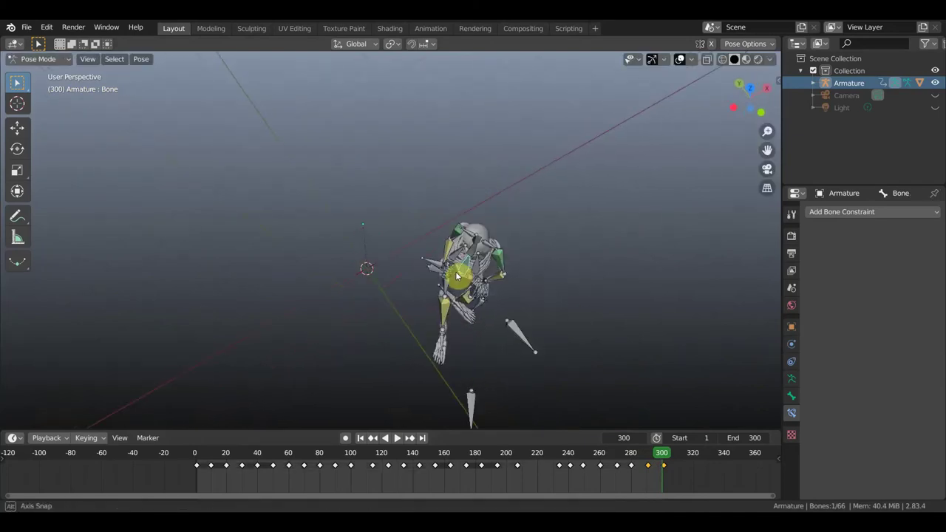
middle_drag(475, 247, 499, 296)
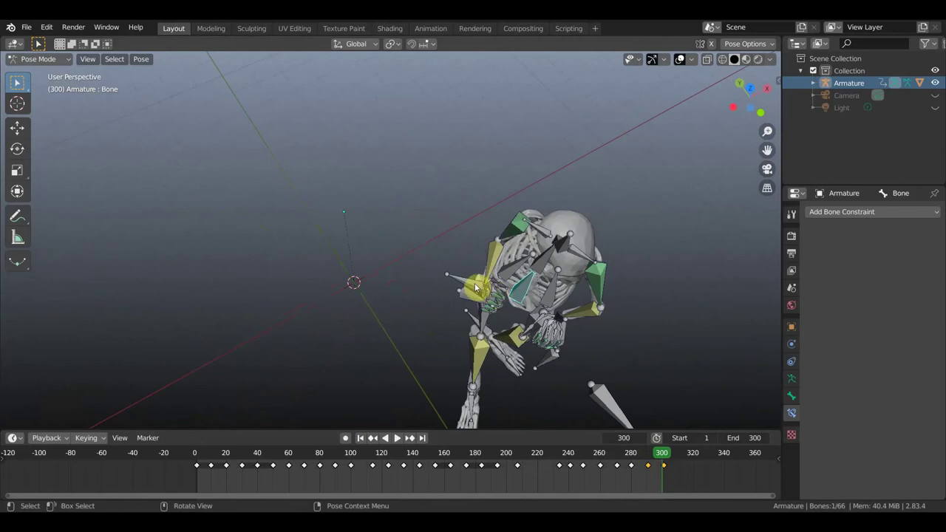
shift+click(554, 334)
mouse_move(554, 334)
middle_down()
mouse_move(532, 274)
mouse_move(545, 251)
mouse_move(544, 308)
middle_up()
key(KP_7)
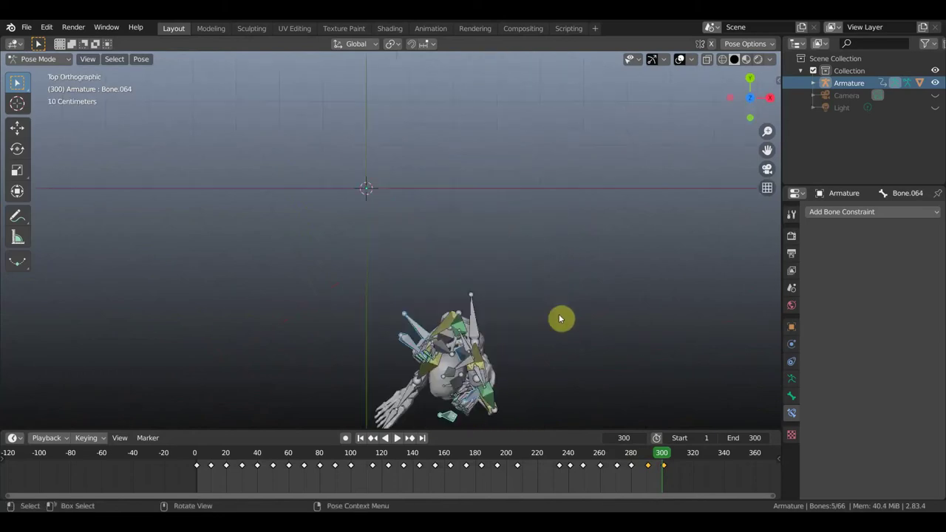
key(r)
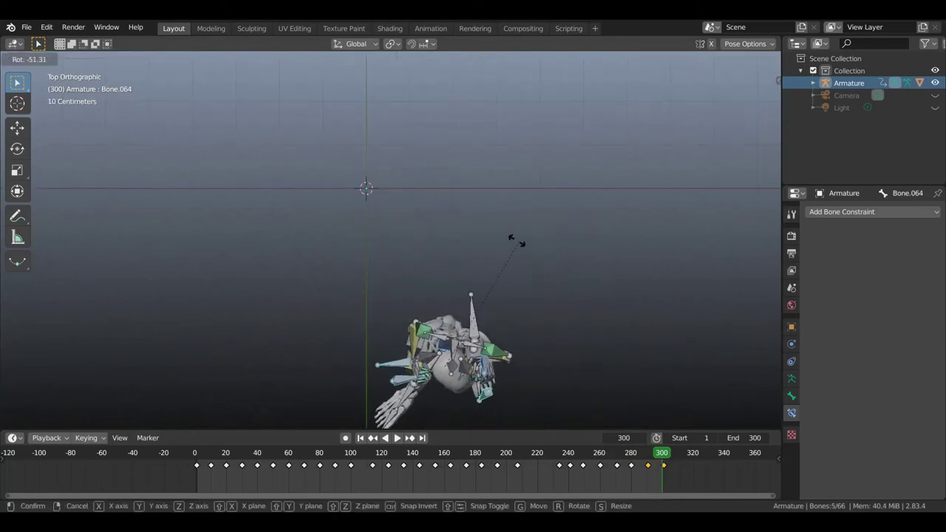
click(463, 254)
mouse_move(463, 255)
middle_down()
mouse_move(456, 186)
mouse_move(448, 190)
mouse_move(454, 240)
mouse_move(450, 196)
middle_up()
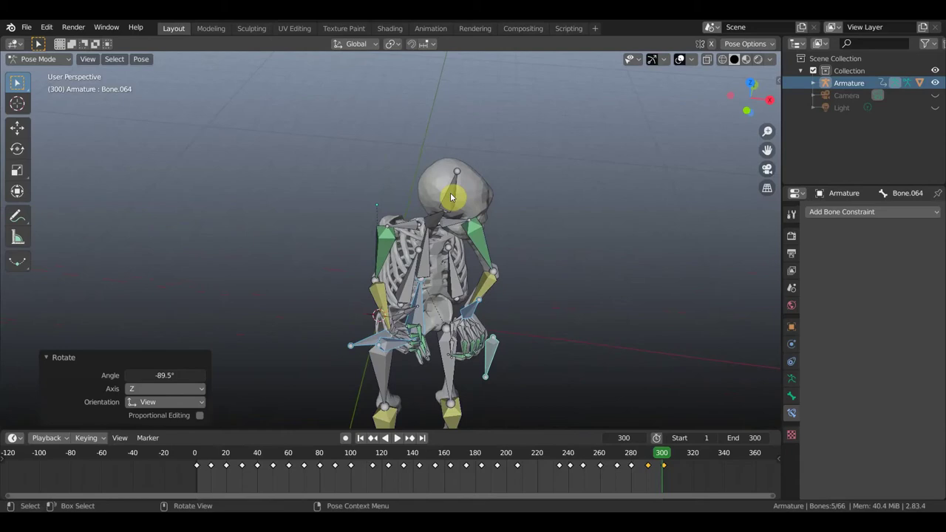
middle_drag(520, 227, 521, 192)
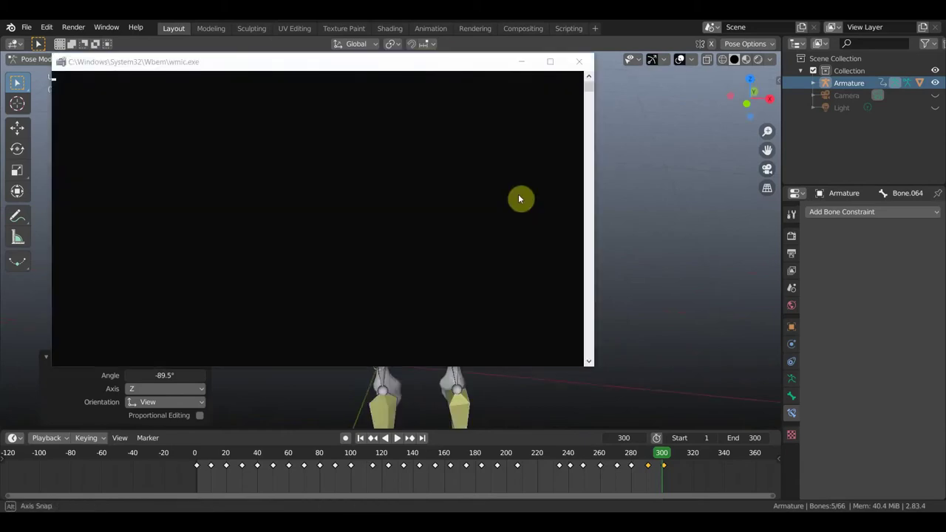
- Dismiss the wmic.exe console so the frame-300 skeleton scene shows again
scroll(521, 192, down, 3)
scroll(526, 195, down, 1)
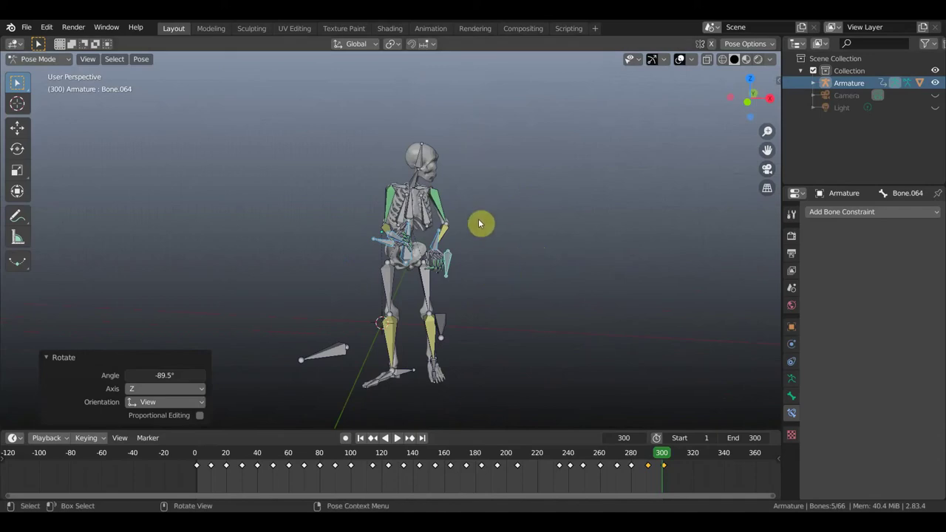
- Rotate the whole skeleton -6.17° from the root bone and shift its position
click(419, 232)
click(414, 234)
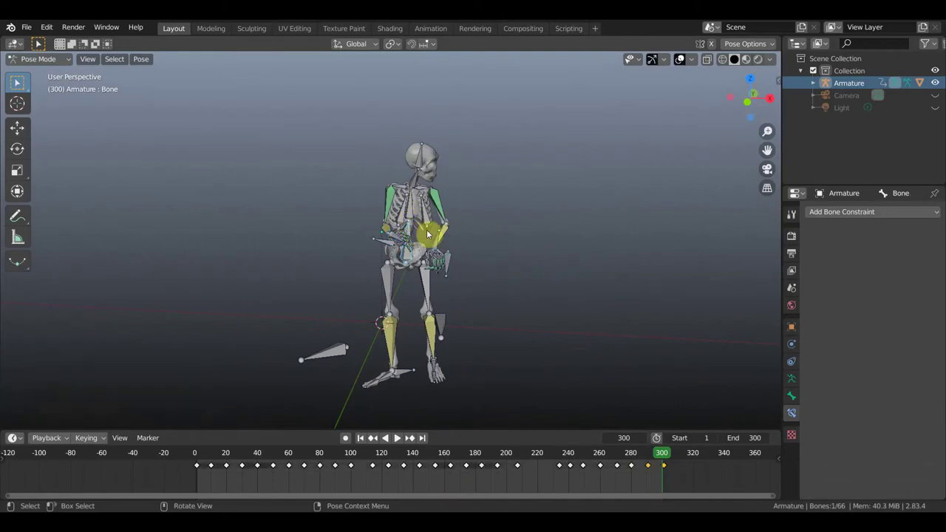
key(r)
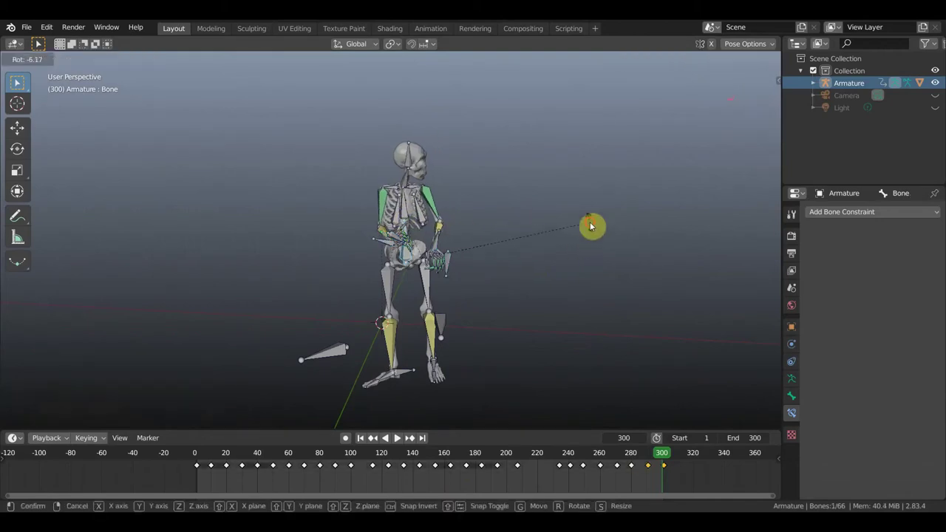
click(591, 226)
key(g)
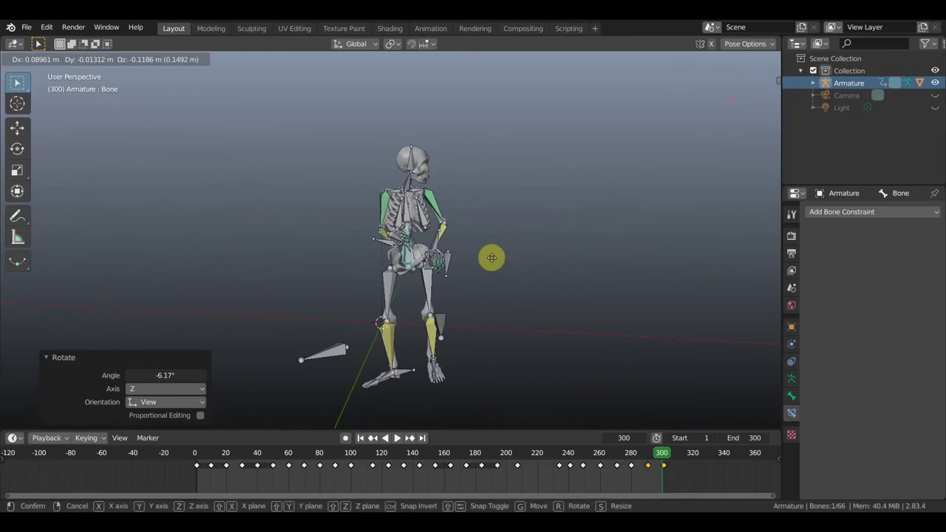
click(482, 261)
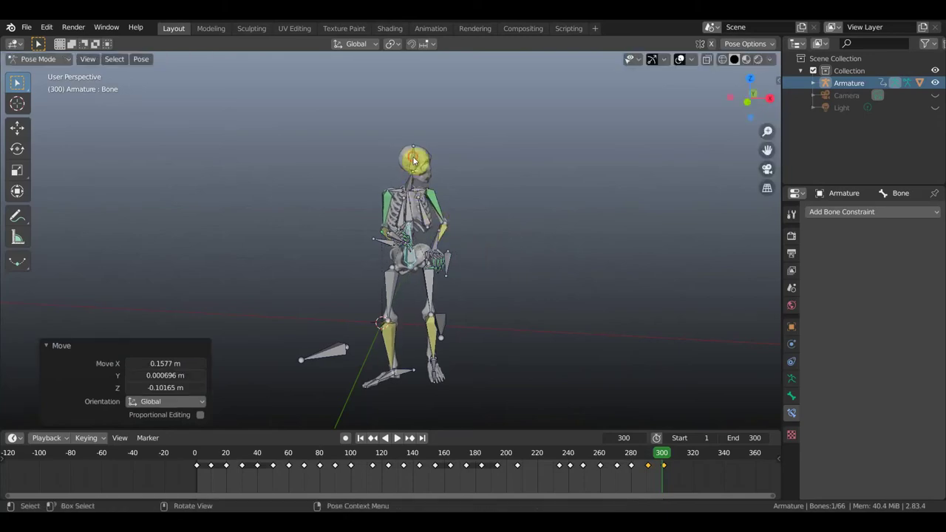
- Rotate Bone.003 to adjust the upper body
click(464, 210)
middle_drag(465, 209, 478, 299)
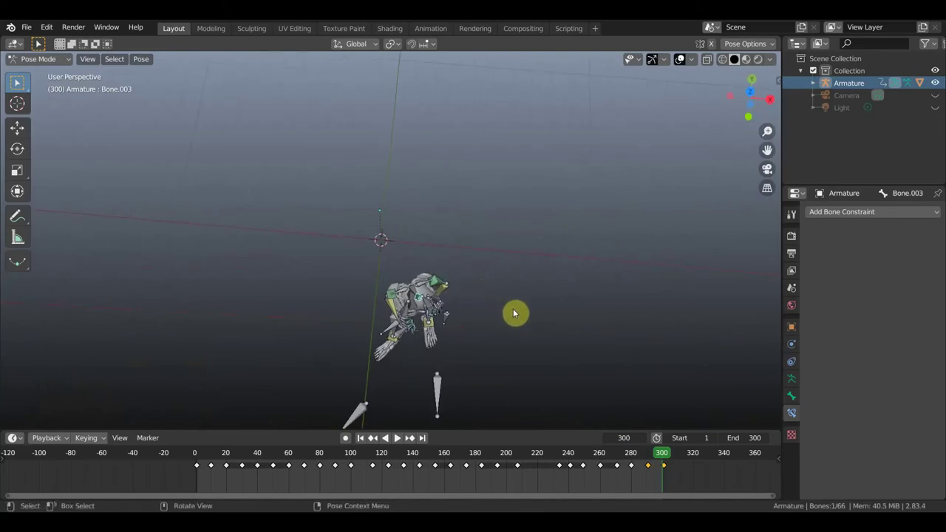
key(r)
click(443, 392)
- Move two hand bones together and rotate them 95.9°
middle_drag(453, 264, 418, 238)
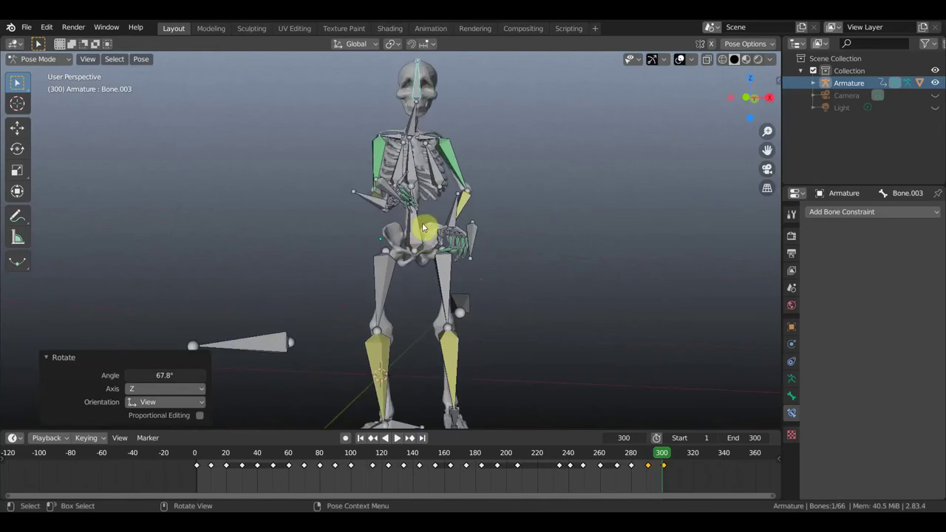
click(383, 191)
shift+click(388, 193)
middle_drag(399, 207, 496, 221)
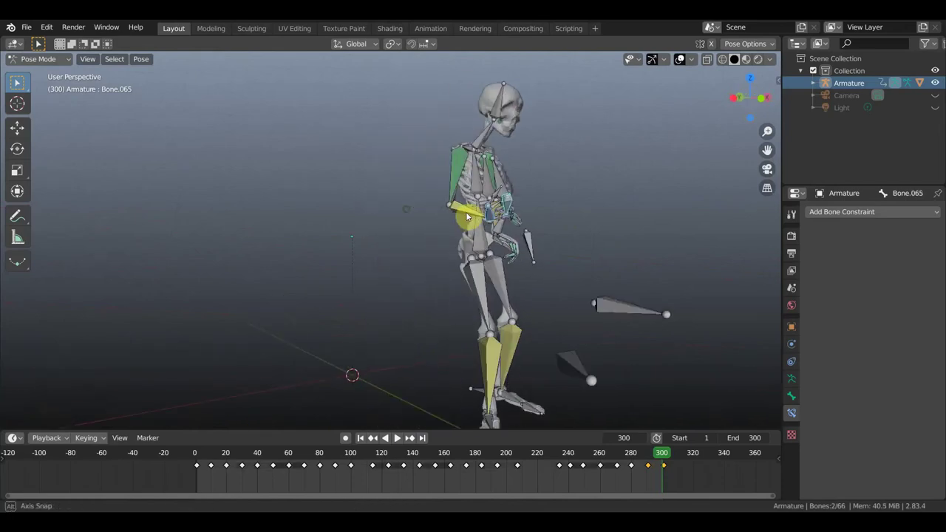
key(g)
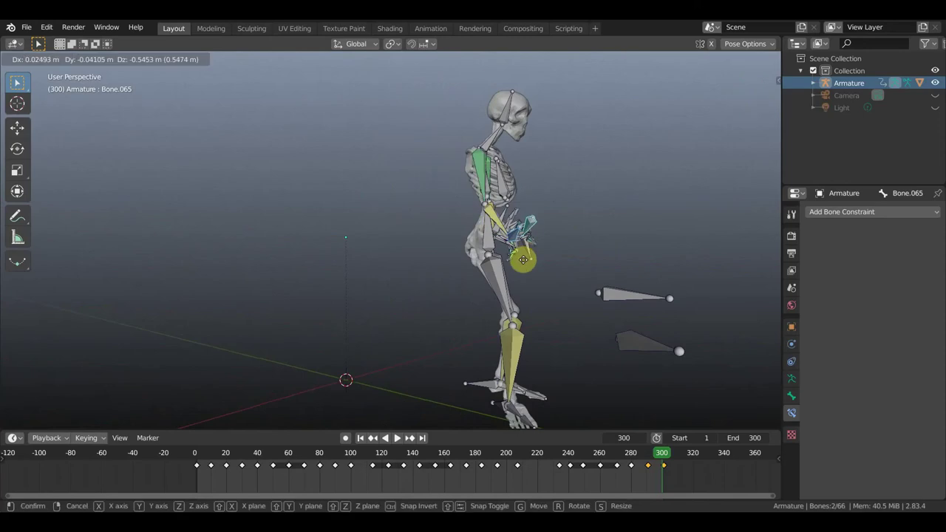
click(469, 261)
key(r)
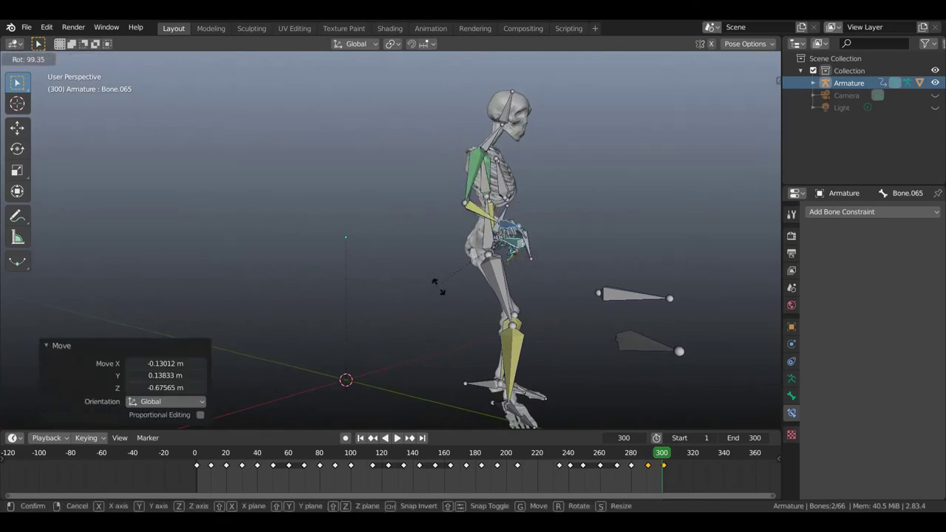
click(538, 268)
- Reposition the hand and rotate it 102°
middle_drag(538, 268, 470, 272)
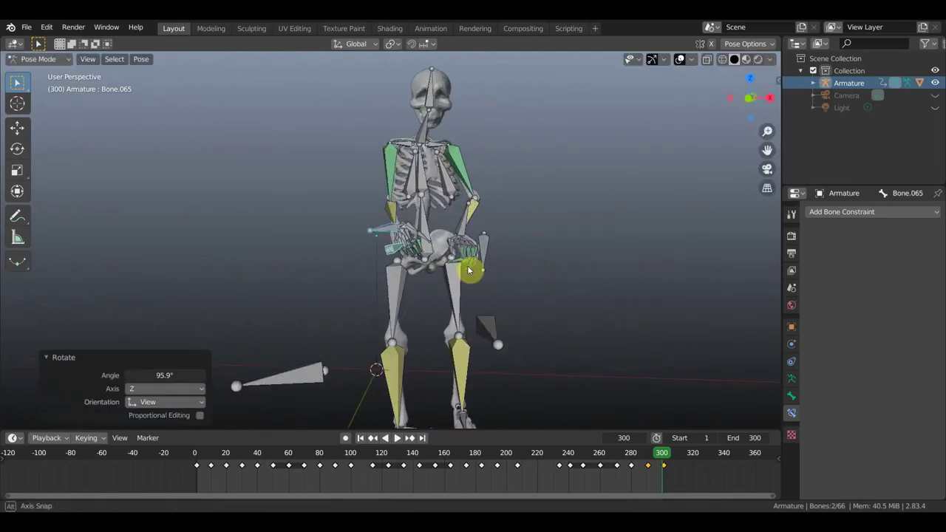
key(r)
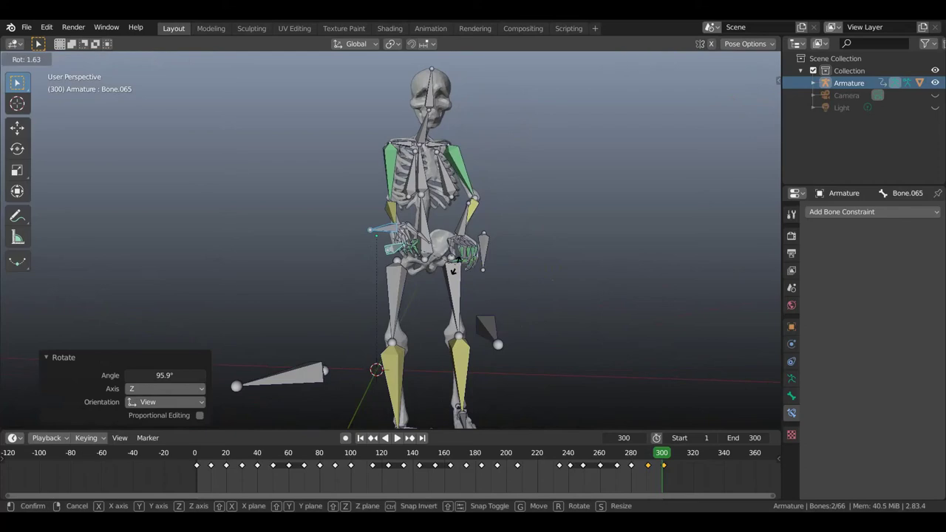
key(g)
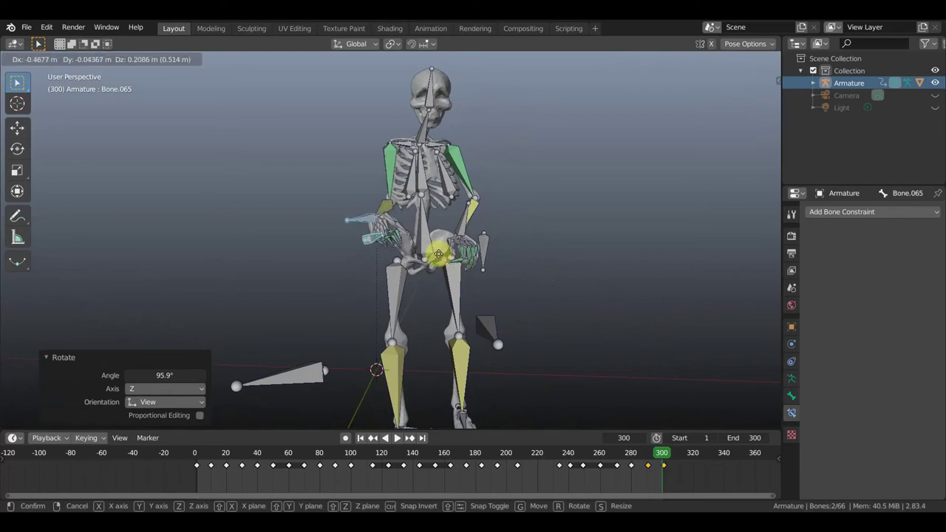
click(405, 251)
key(r)
click(280, 278)
- Move the hand toward the body and rotate it, ending with a -32.1° turn
mouse_move(312, 228)
middle_down()
mouse_move(279, 211)
mouse_move(285, 225)
middle_up()
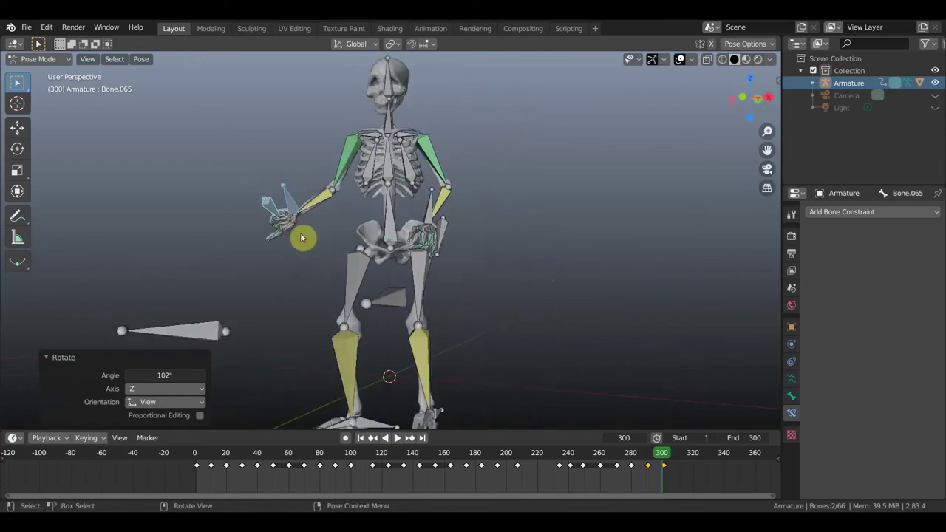
key(g)
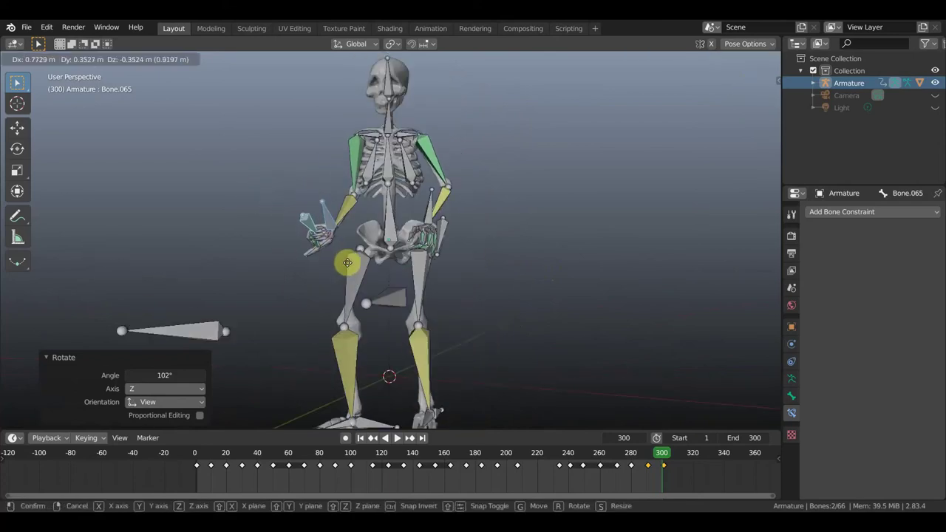
click(359, 266)
key(r)
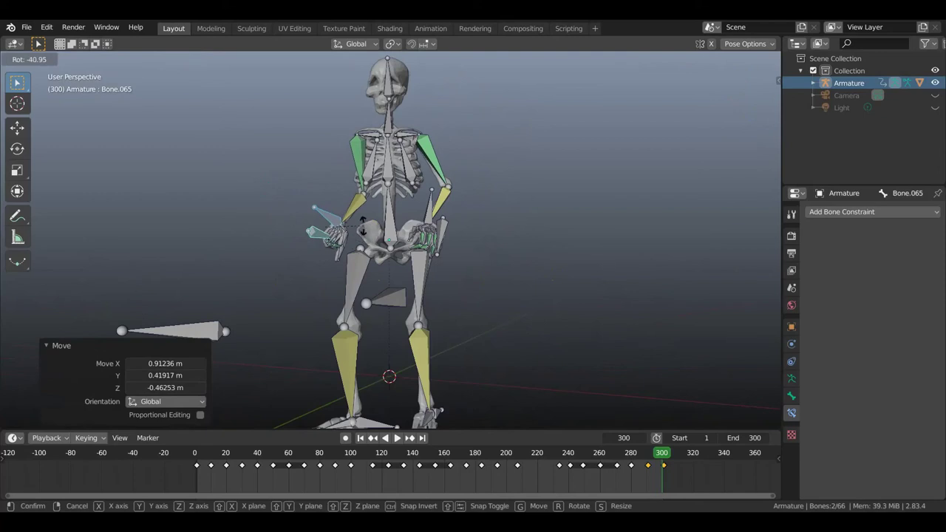
click(362, 258)
middle_drag(362, 258, 454, 275)
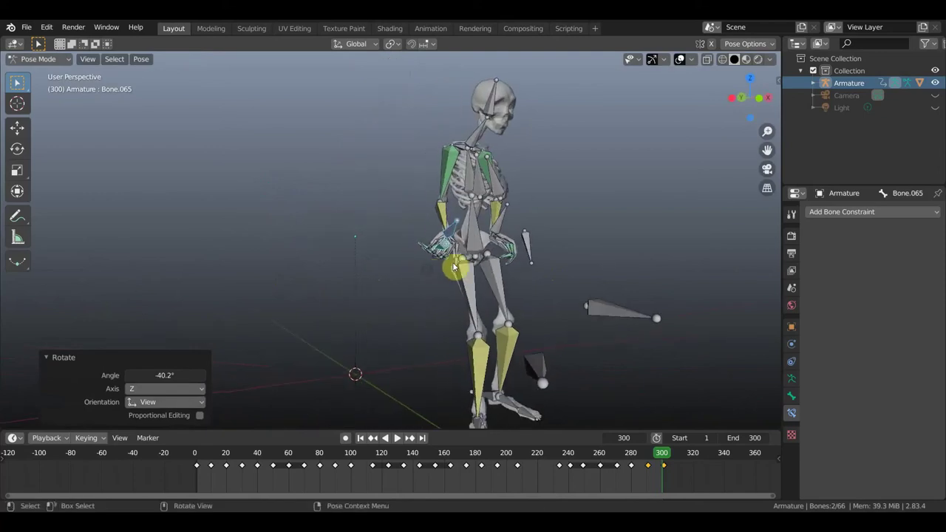
key(r)
click(502, 211)
- Rotate the hand bone Bone.065 by -114°
click(452, 254)
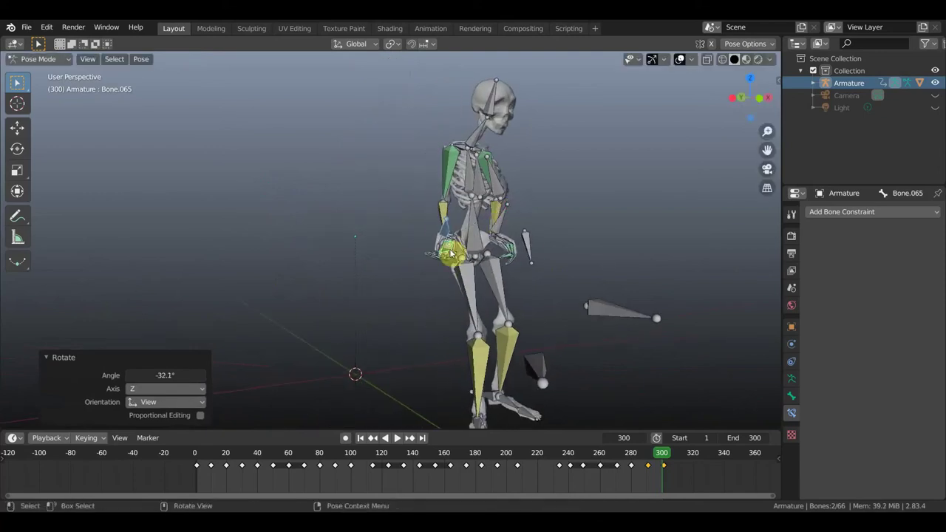
middle_drag(451, 252, 560, 263)
click(505, 251)
click(560, 262)
key(r)
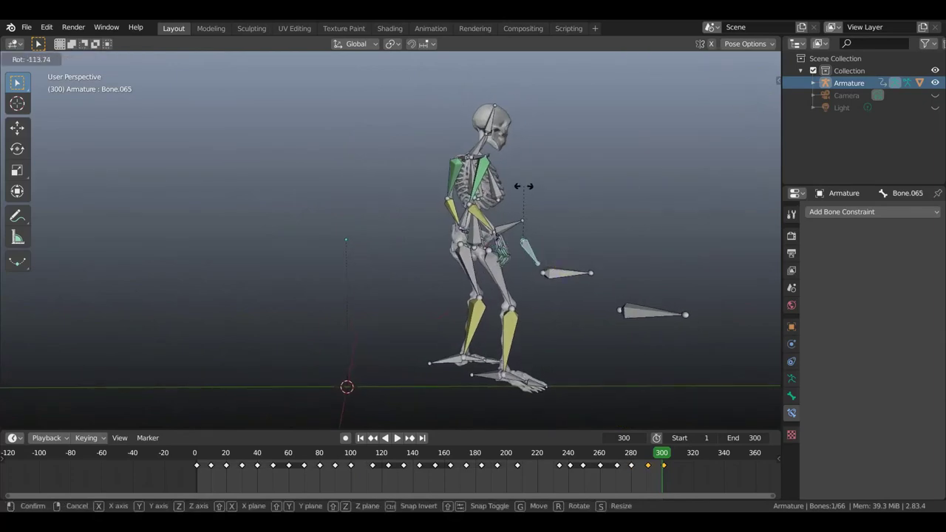
click(529, 187)
- Rotate the IK-constrained bone Bone.035
mouse_move(526, 190)
middle_down()
mouse_move(507, 212)
mouse_move(454, 210)
middle_up()
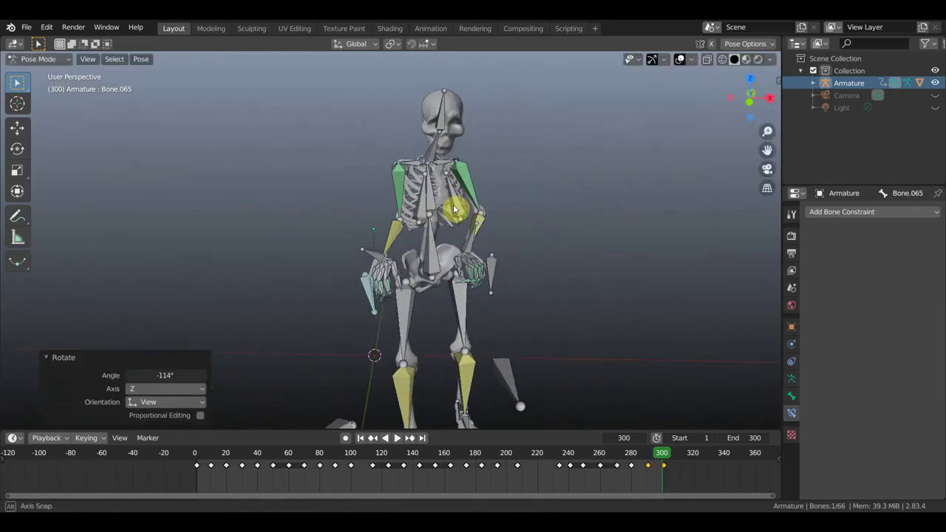
click(400, 229)
mouse_move(421, 256)
middle_down()
mouse_move(542, 269)
mouse_move(612, 259)
mouse_move(566, 279)
middle_up()
key(r)
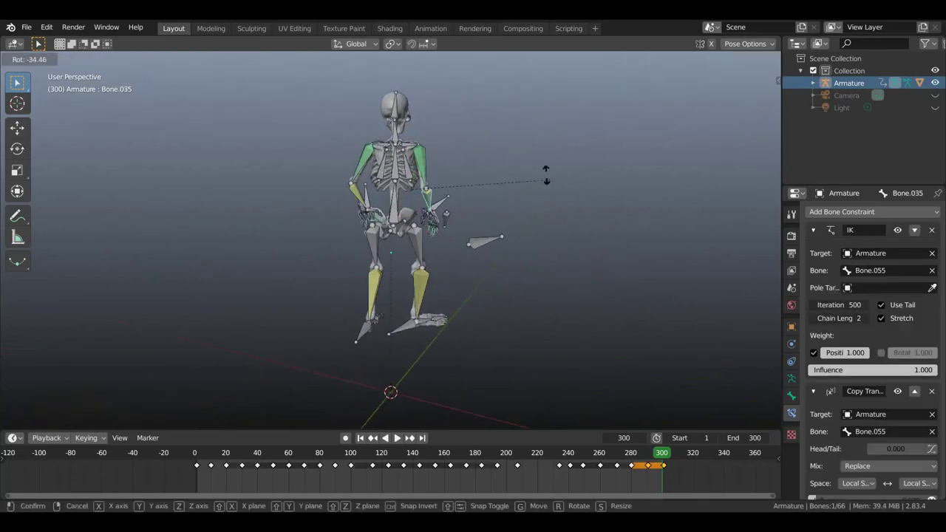
click(529, 180)
- Move both hand bones to the right and rotate them 19.7°
mouse_move(494, 213)
middle_down()
mouse_move(405, 234)
mouse_move(279, 206)
middle_up()
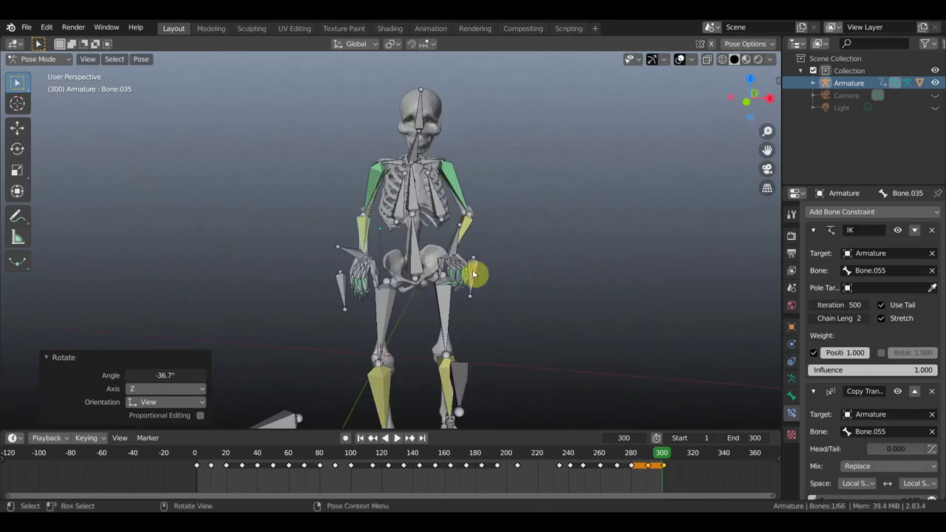
click(464, 266)
shift+click(473, 260)
middle_drag(479, 263, 484, 266)
key(g)
click(530, 282)
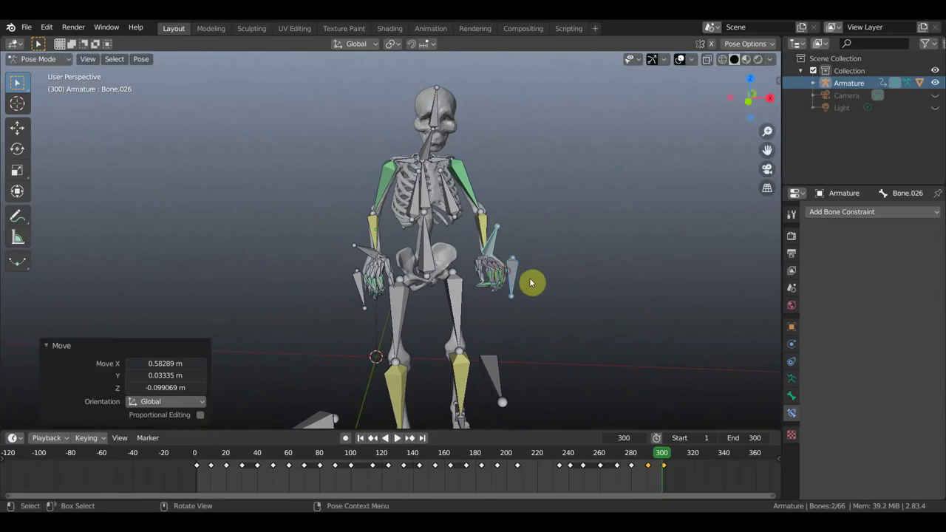
key(r)
click(518, 294)
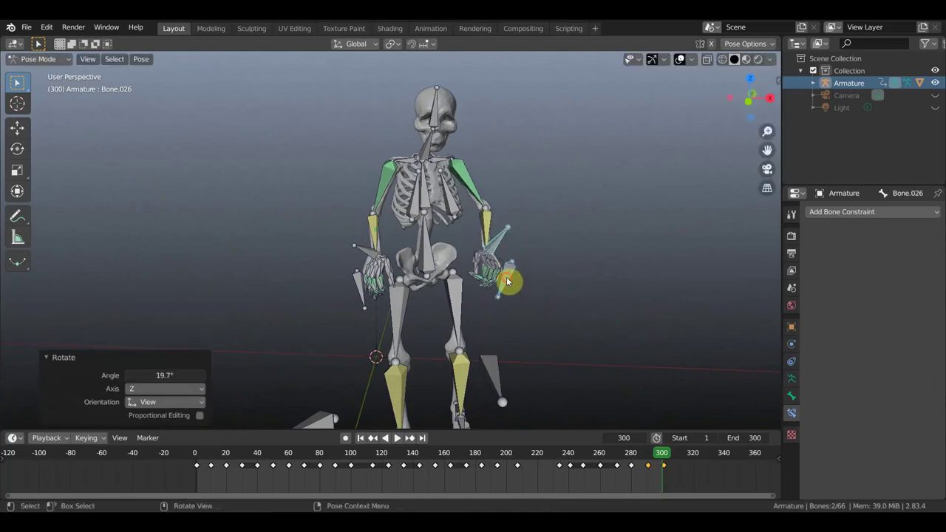
- Rotate Bone.064 by -52.1°
click(521, 284)
middle_drag(532, 285, 557, 291)
key(r)
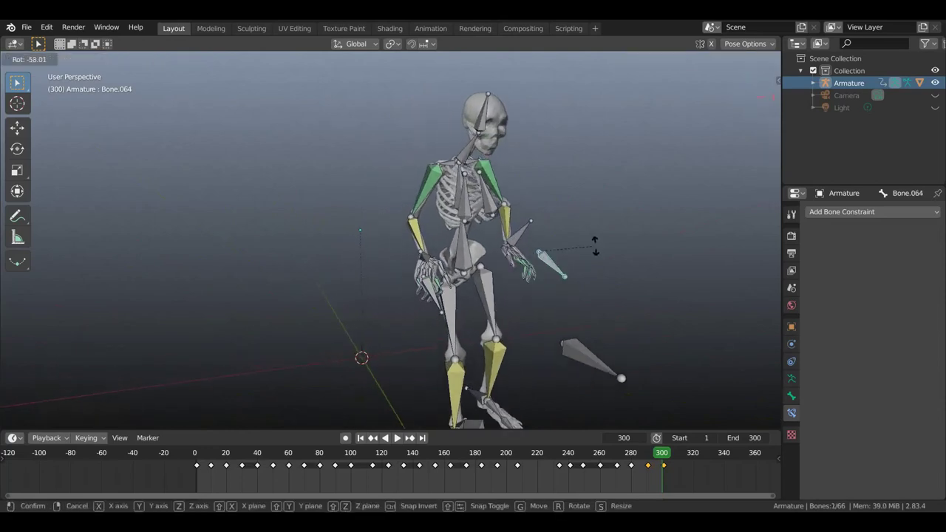
click(593, 252)
- Tilt the skull by rotating the neck bone Bone.002
middle_drag(545, 247, 506, 241)
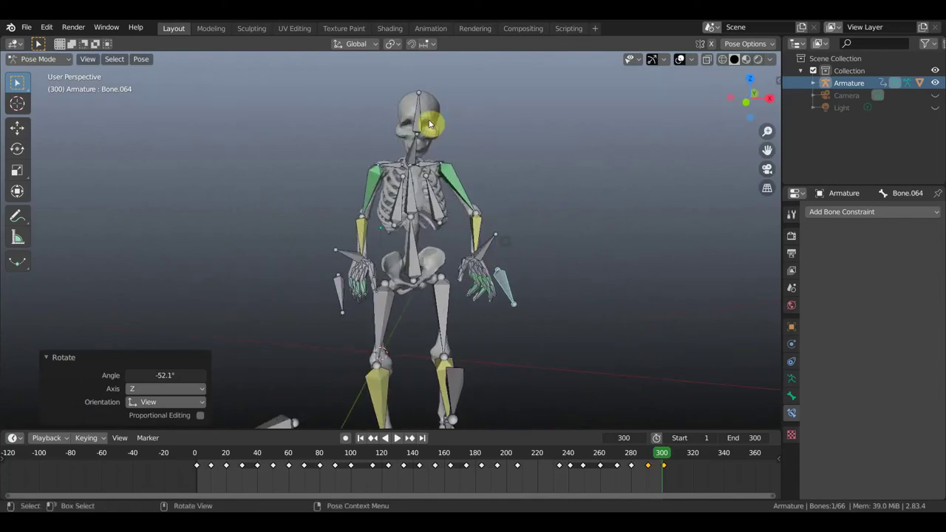
click(415, 150)
middle_drag(480, 215, 473, 180)
key(r)
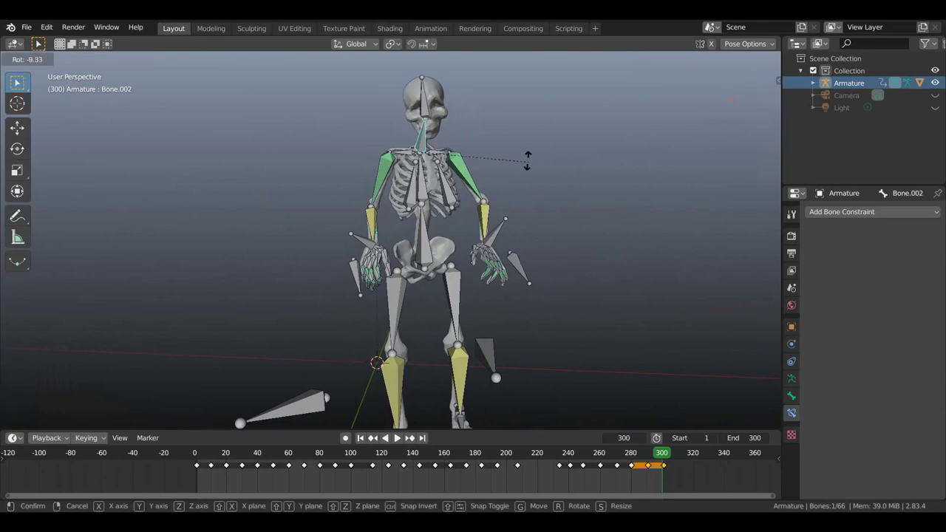
click(524, 161)
- Rotate the root bone 18.7°, then tilt the upper body back -5.3°
click(488, 171)
mouse_move(488, 171)
middle_down()
mouse_move(482, 218)
mouse_move(436, 266)
middle_up()
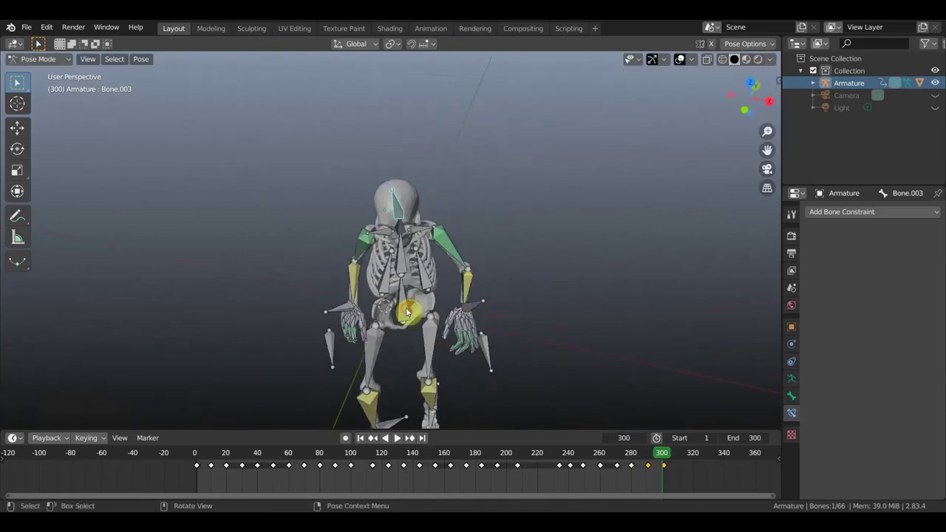
click(456, 317)
middle_drag(456, 317, 472, 354)
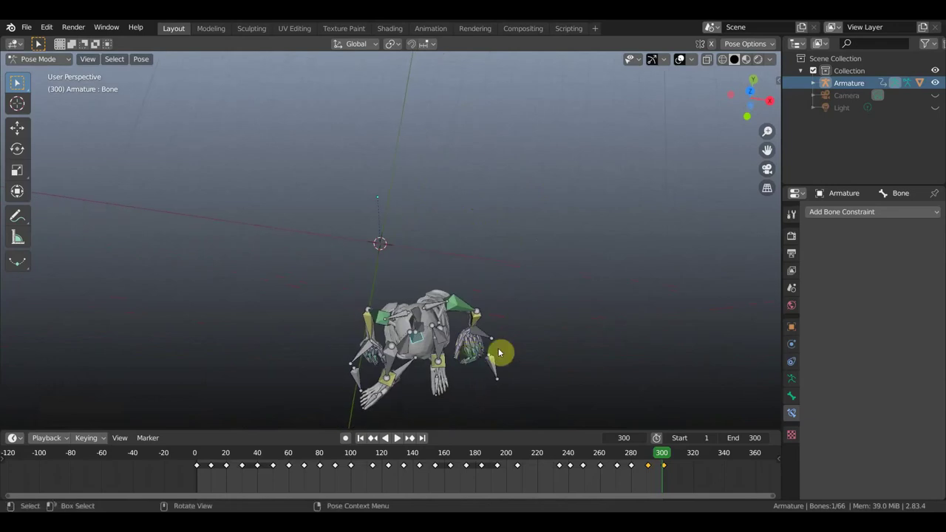
key(r)
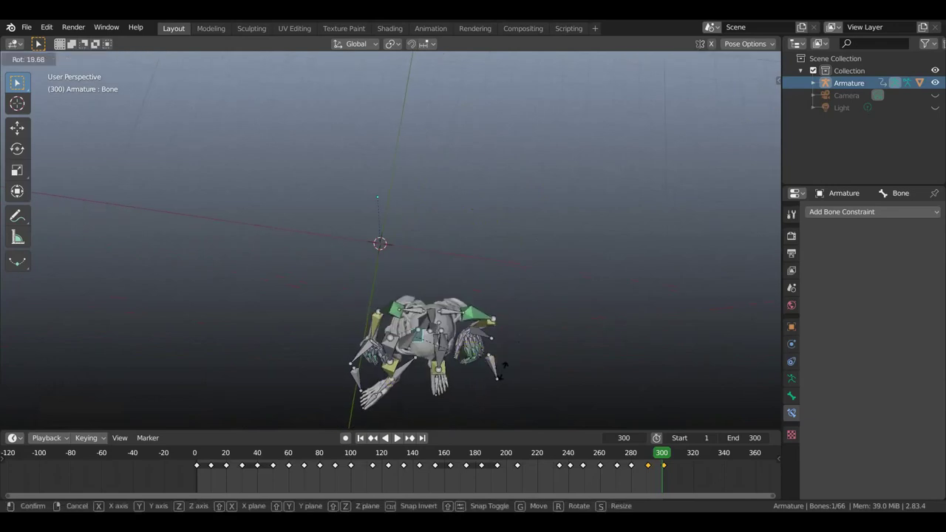
click(510, 347)
middle_drag(511, 344, 510, 279)
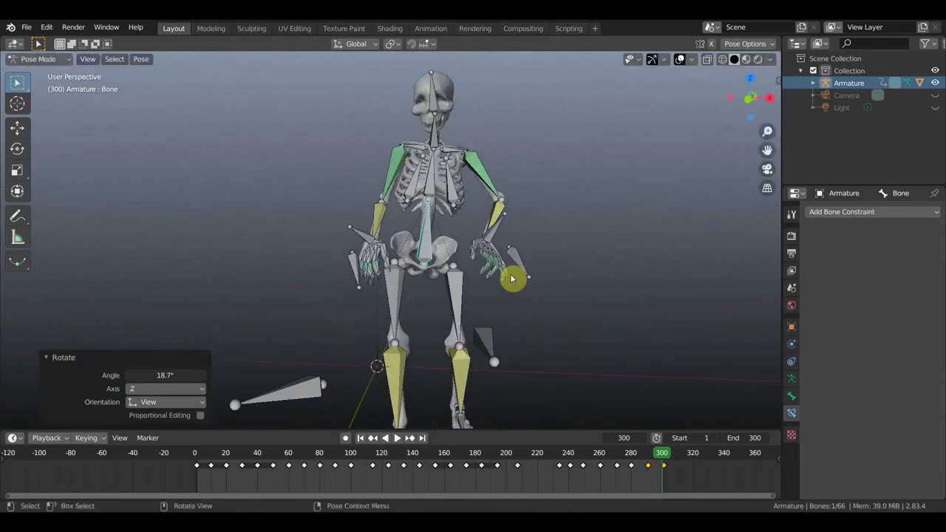
key(r)
click(551, 263)
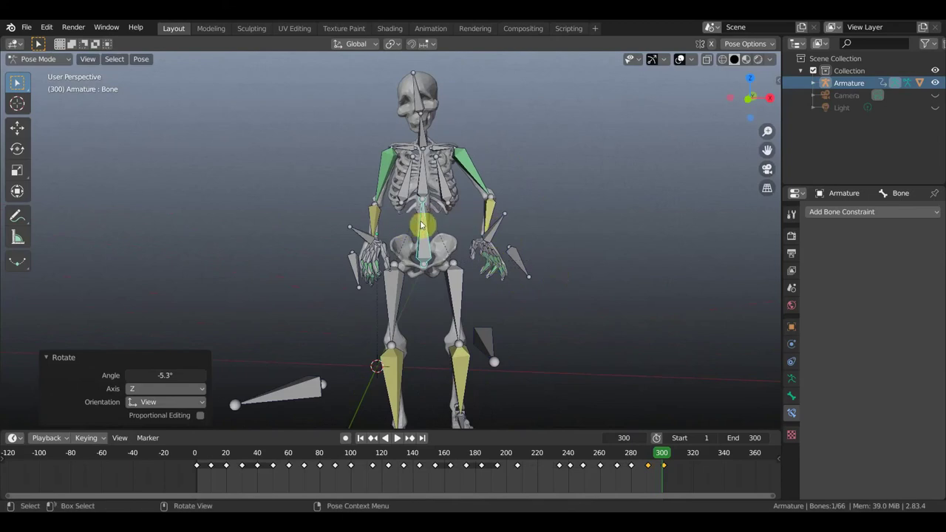
- Rotate the head and neck bones so the head sits upright
click(417, 96)
key(r)
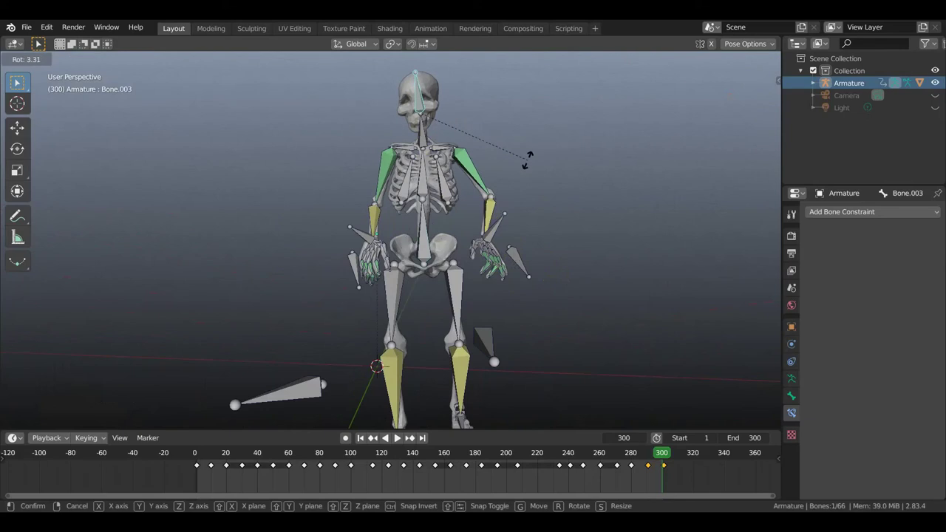
click(527, 165)
mouse_move(535, 171)
middle_down()
mouse_move(469, 274)
mouse_move(462, 216)
mouse_move(473, 220)
middle_up()
key(r)
click(430, 280)
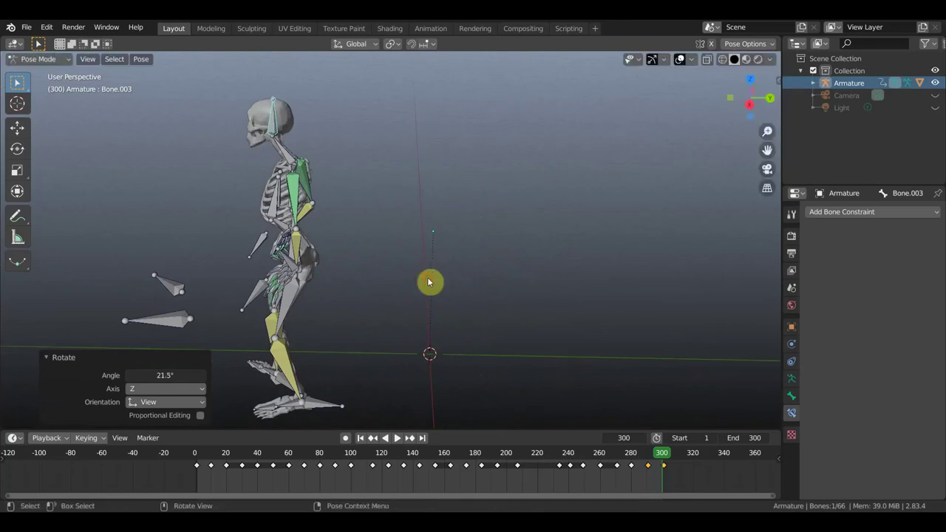
- Shift the bones of both hands to new positions
mouse_move(323, 264)
middle_down()
mouse_move(390, 264)
mouse_move(355, 245)
mouse_move(412, 252)
middle_up()
click(375, 250)
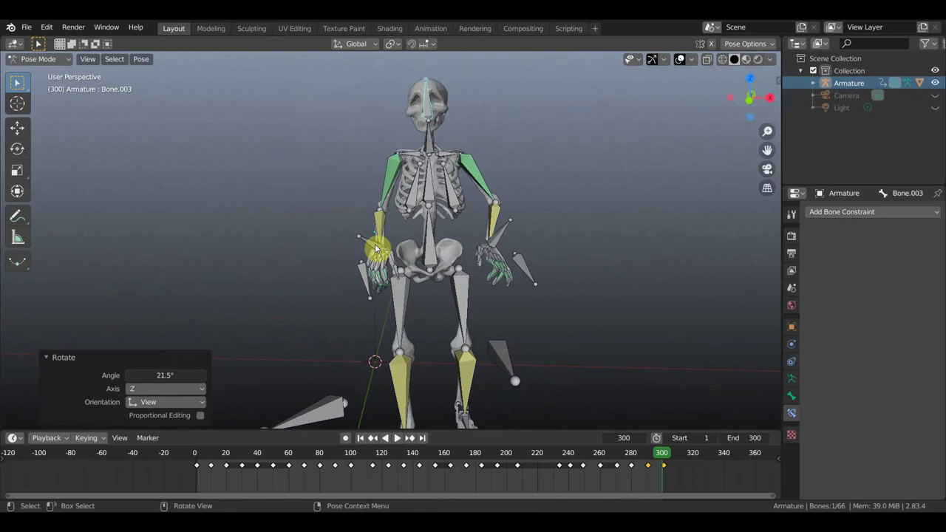
click(382, 253)
shift+click(377, 284)
key(g)
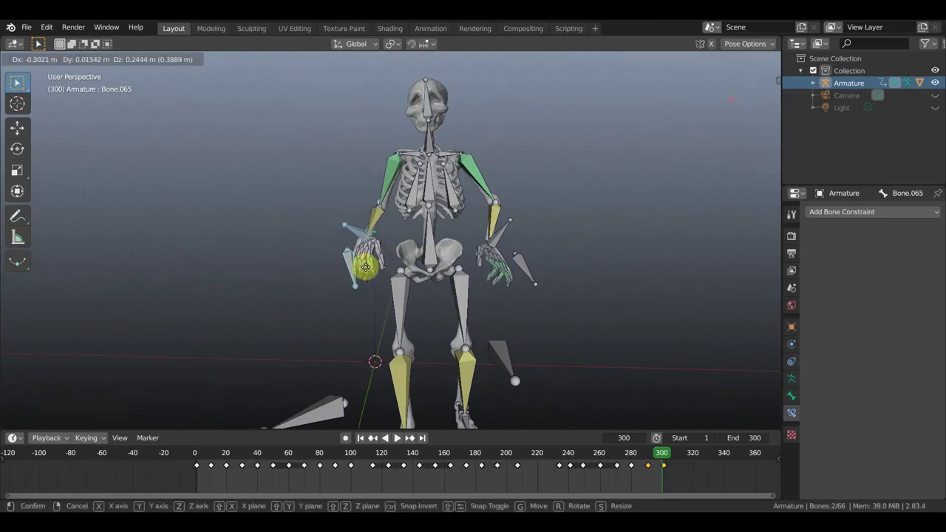
click(359, 269)
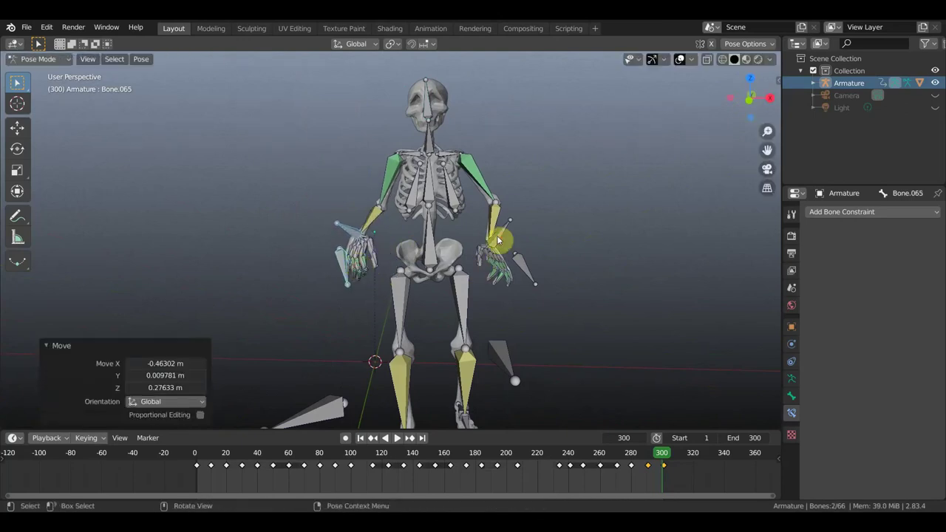
click(519, 265)
shift+click(522, 266)
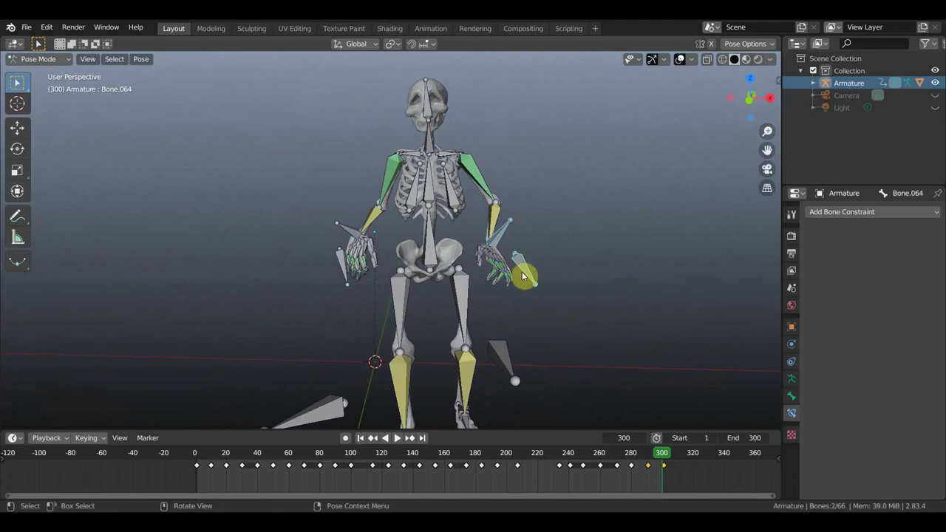
key(g)
click(529, 284)
- Turn foot bone Bone.060 -33.6° and move it -0.52 m in X
scroll(510, 311, down, 3)
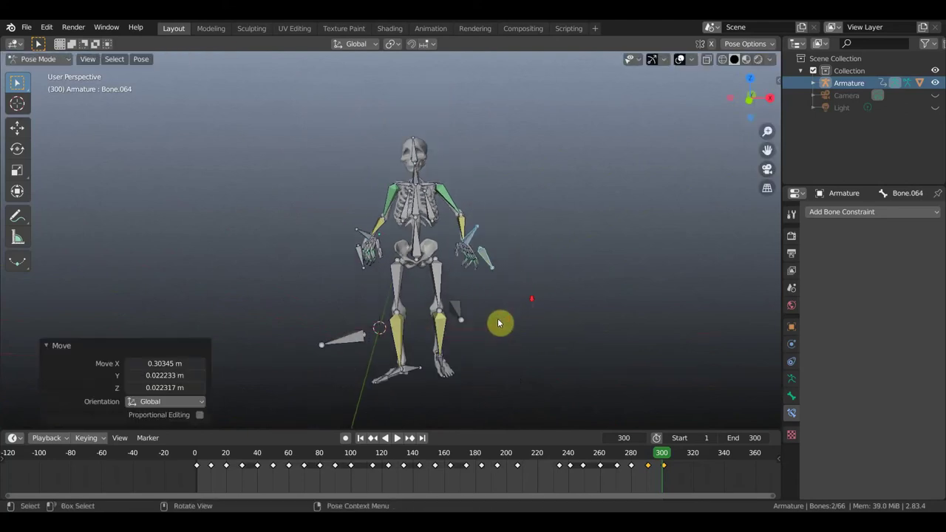
click(418, 370)
mouse_move(449, 359)
middle_down()
mouse_move(446, 58)
mouse_move(558, 206)
middle_up()
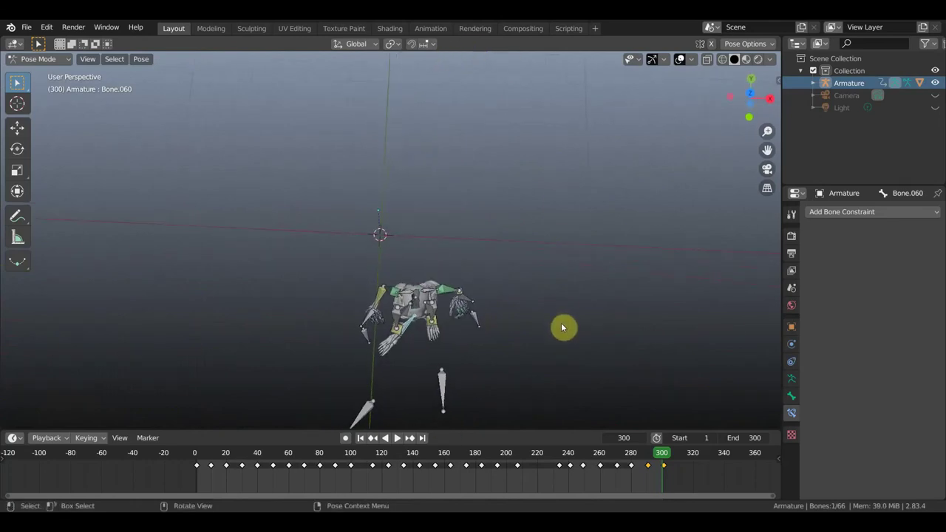
key(r)
click(535, 236)
key(g)
click(527, 252)
middle_drag(523, 264, 523, 223)
- Insert a LocRot keyframe for all bones at frame 300
key(a)
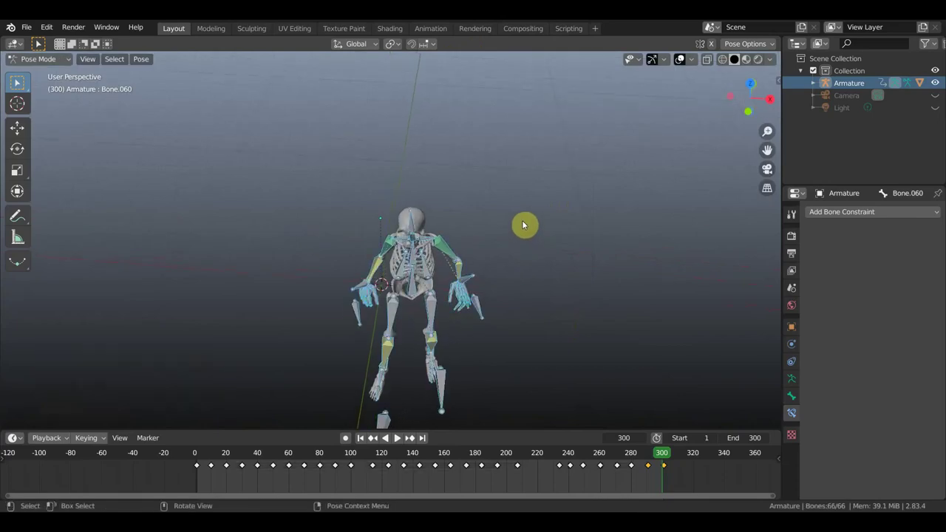
key(i)
click(522, 220)
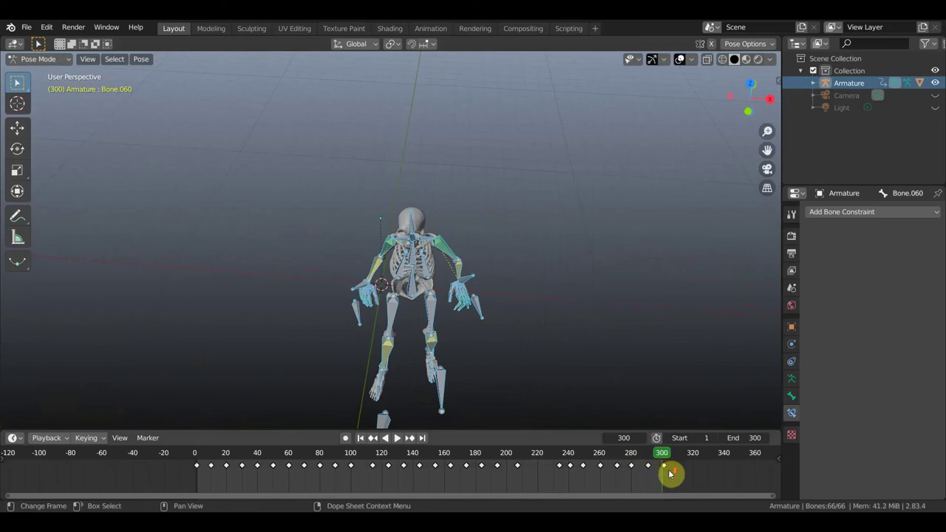
- Zoom into the timeline and delete the unwanted selected keyframe
scroll(744, 484, up, 3)
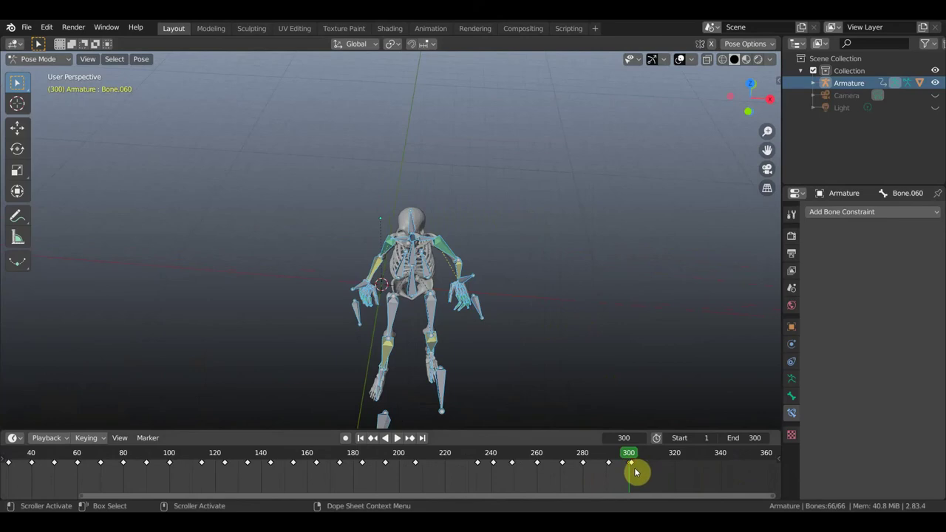
scroll(634, 467, up, 2)
middle_drag(627, 473, 393, 473)
scroll(541, 470, up, 2)
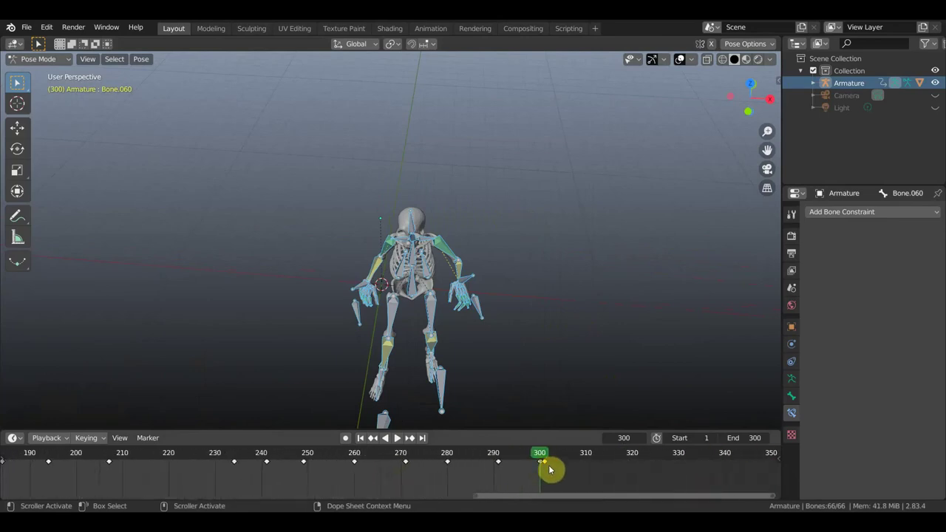
key(x)
click(549, 467)
- Scrub the playhead back through frame 277 to frame 251
drag(549, 465, 312, 454)
mouse_move(424, 338)
middle_down()
mouse_move(441, 317)
mouse_move(429, 289)
middle_up()
scroll(429, 289, up, 3)
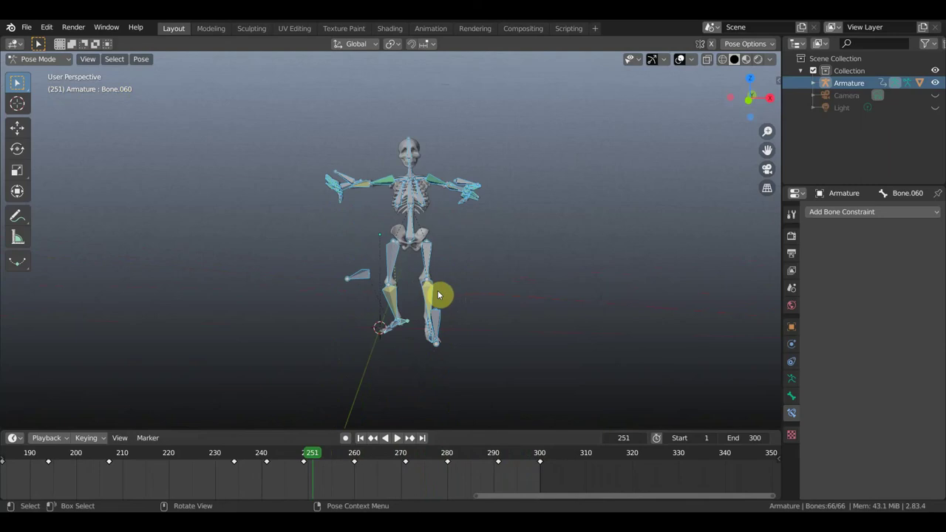
scroll(439, 295, up, 2)
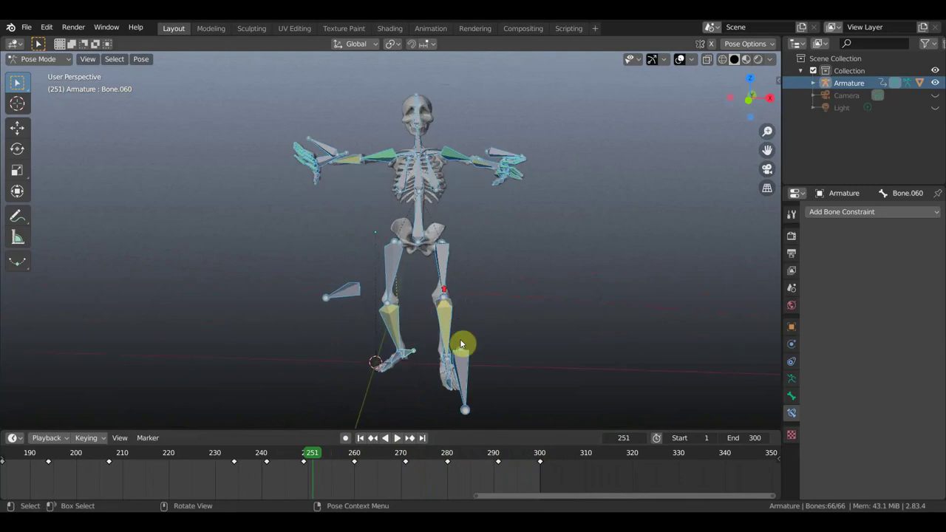
- Hide the viewport overlays and zoom the timeline out to the animation's start
click(681, 59)
scroll(448, 381, down, 3)
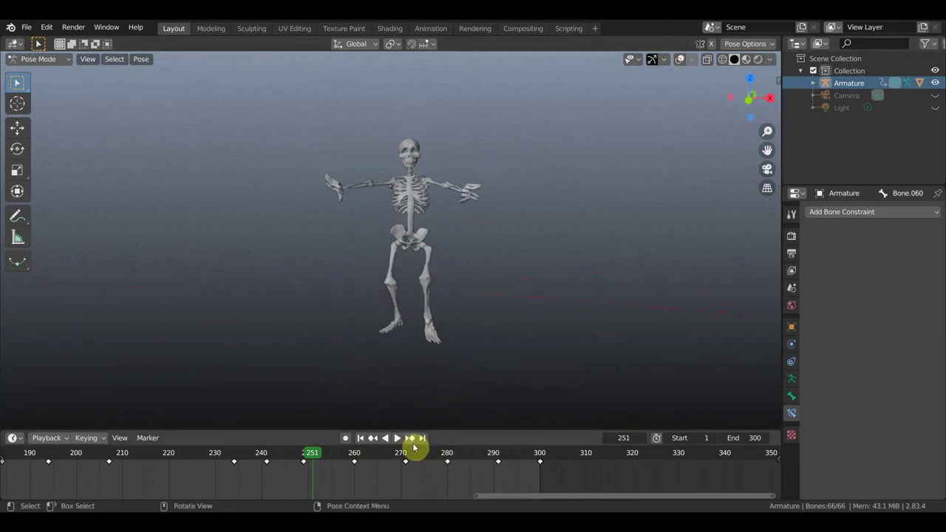
scroll(372, 481, down, 2)
scroll(362, 481, down, 2)
scroll(360, 481, down, 2)
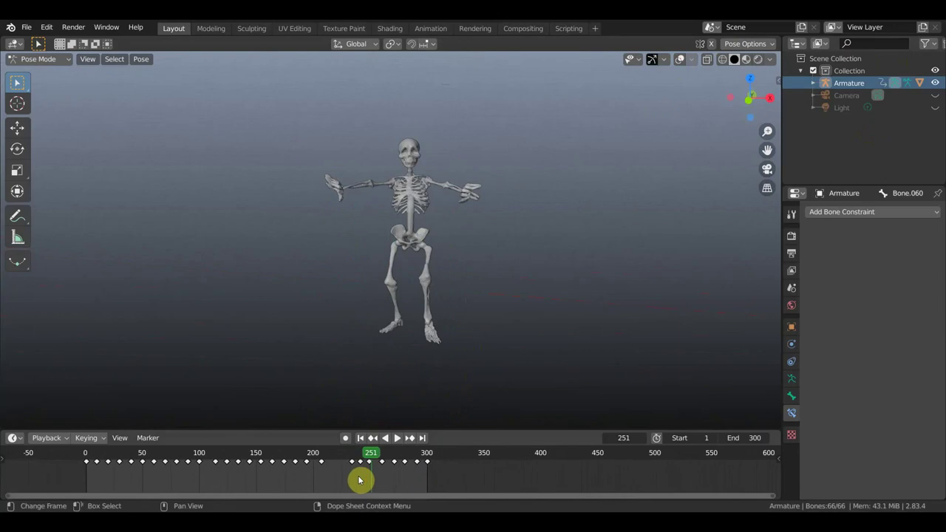
drag(371, 458, 91, 485)
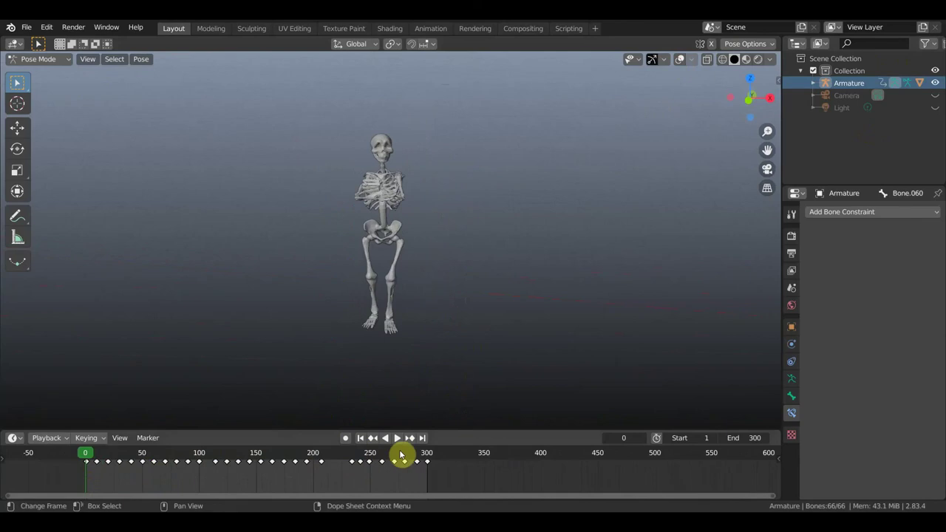
- Play the dance from the start, then play through to frame 300
click(394, 439)
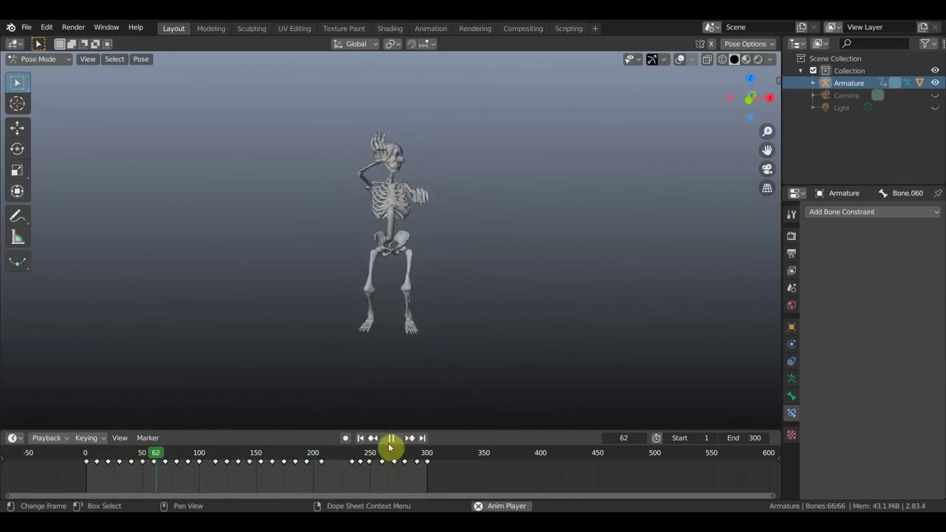
click(391, 438)
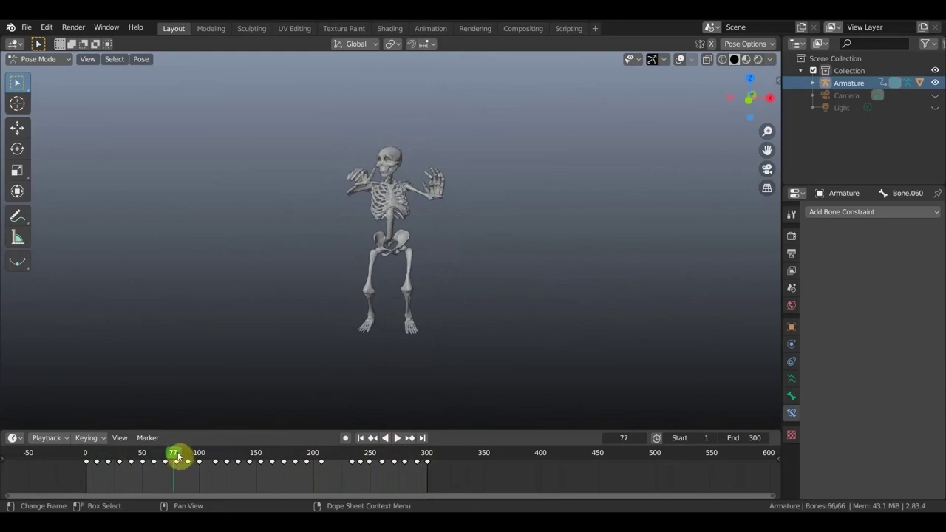
click(275, 473)
key(space)
drag(304, 480, 427, 497)
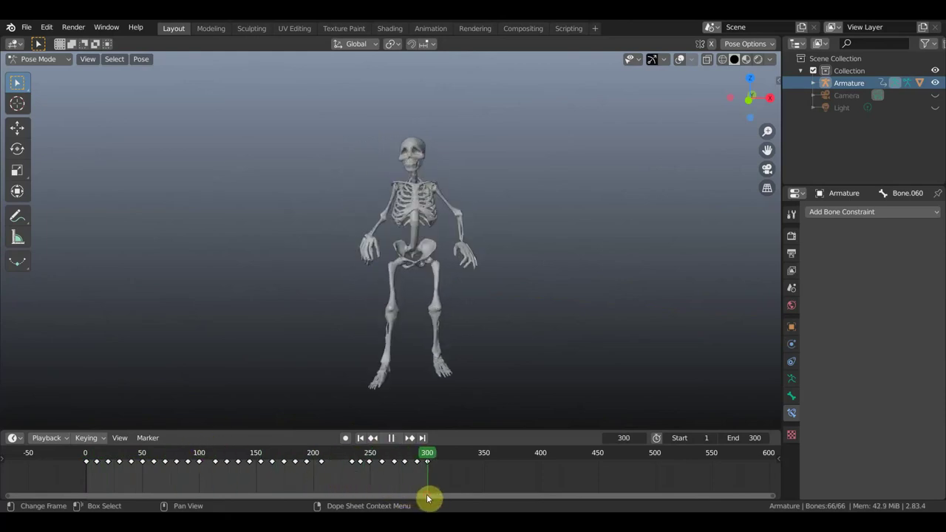
key(space)
- Slide the final keyframe later to frame 326
key(g)
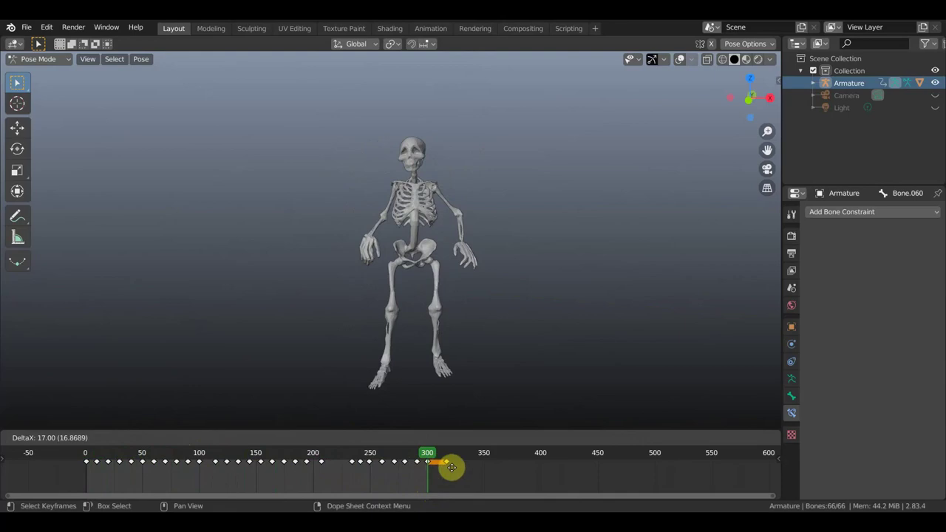
click(456, 465)
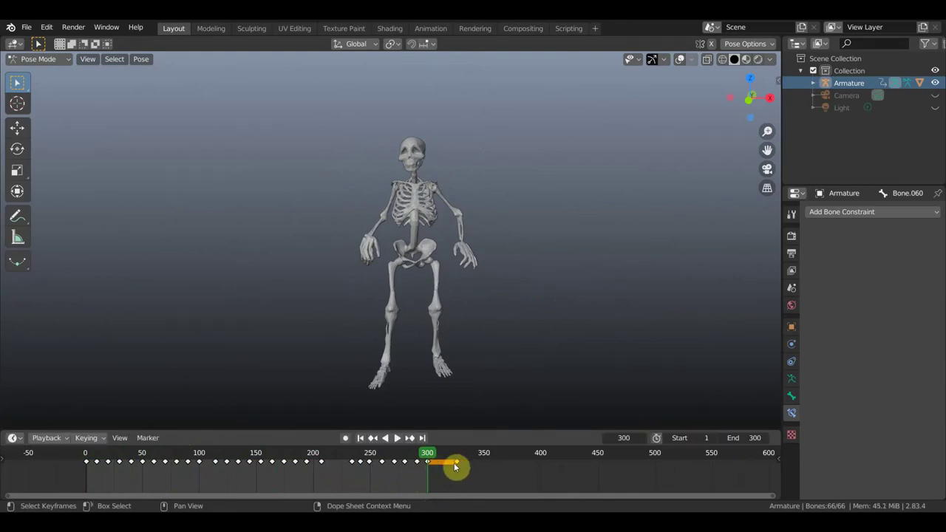
drag(439, 455, 456, 463)
key(space)
- Set the scene End frame to 326 and play the loop from frame 293
click(747, 437)
text(326)
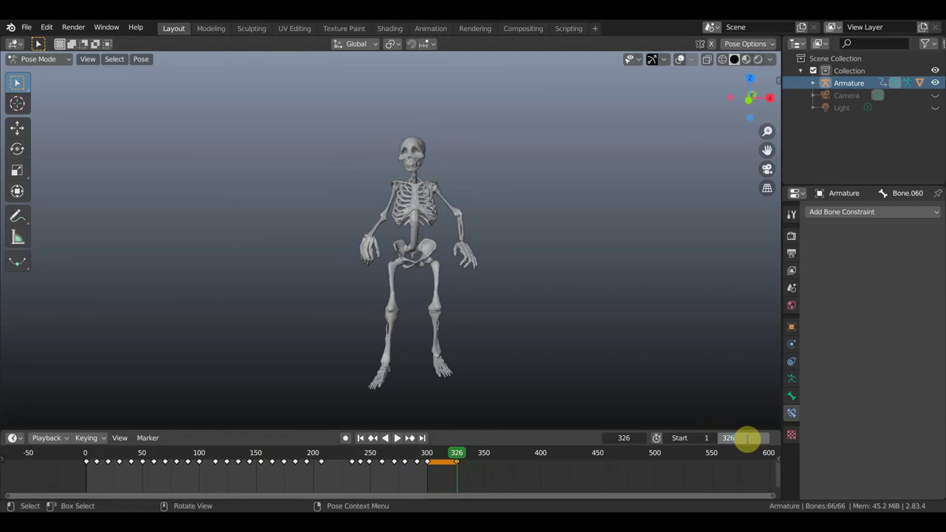
key(Return)
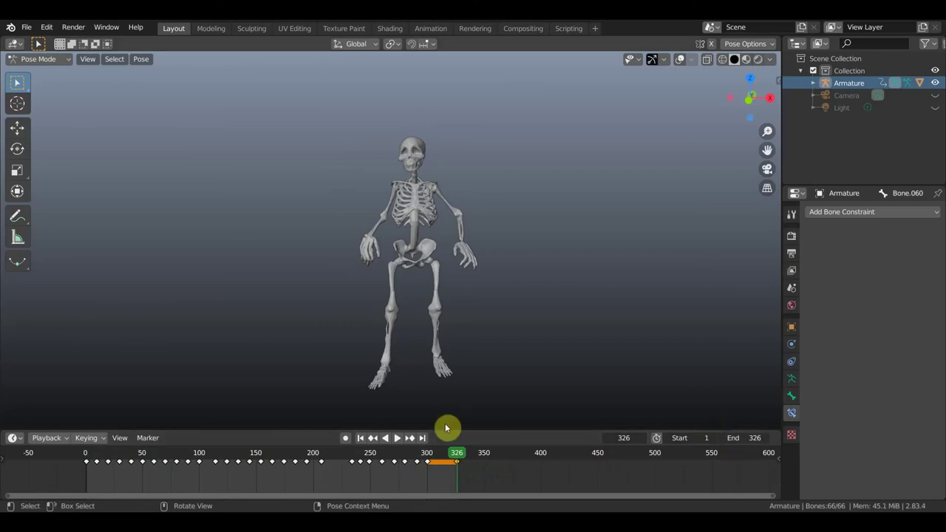
drag(464, 459, 421, 458)
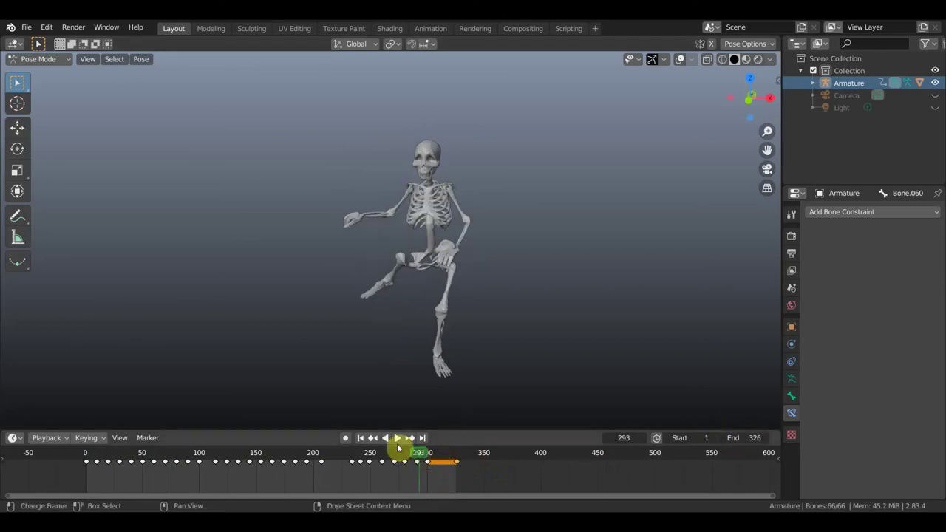
click(397, 439)
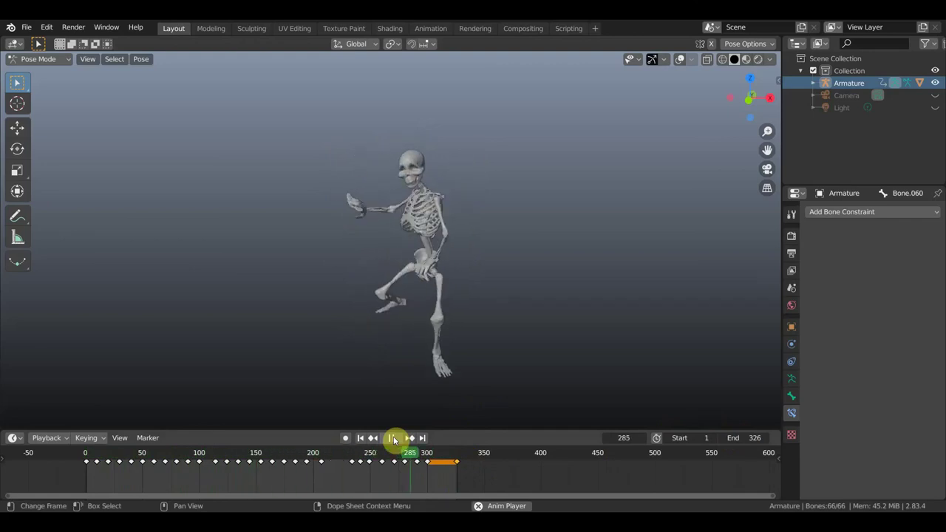
click(394, 439)
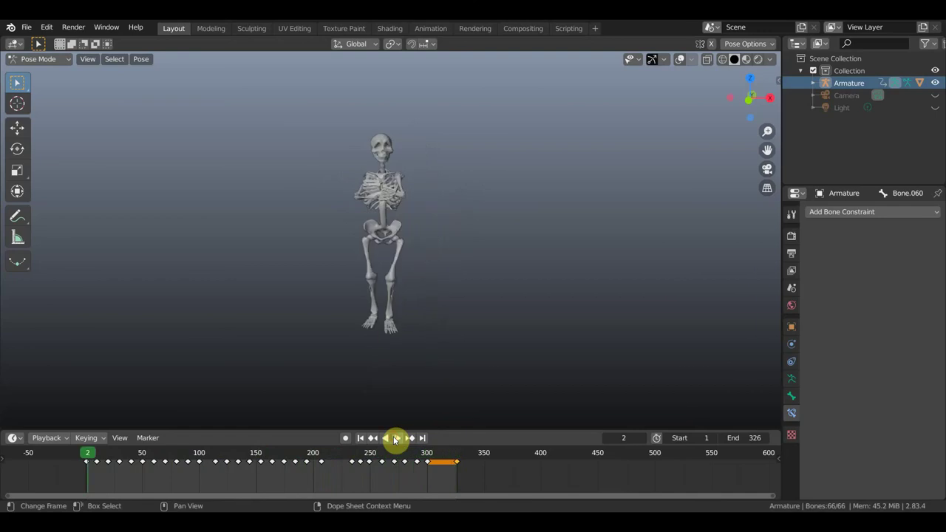